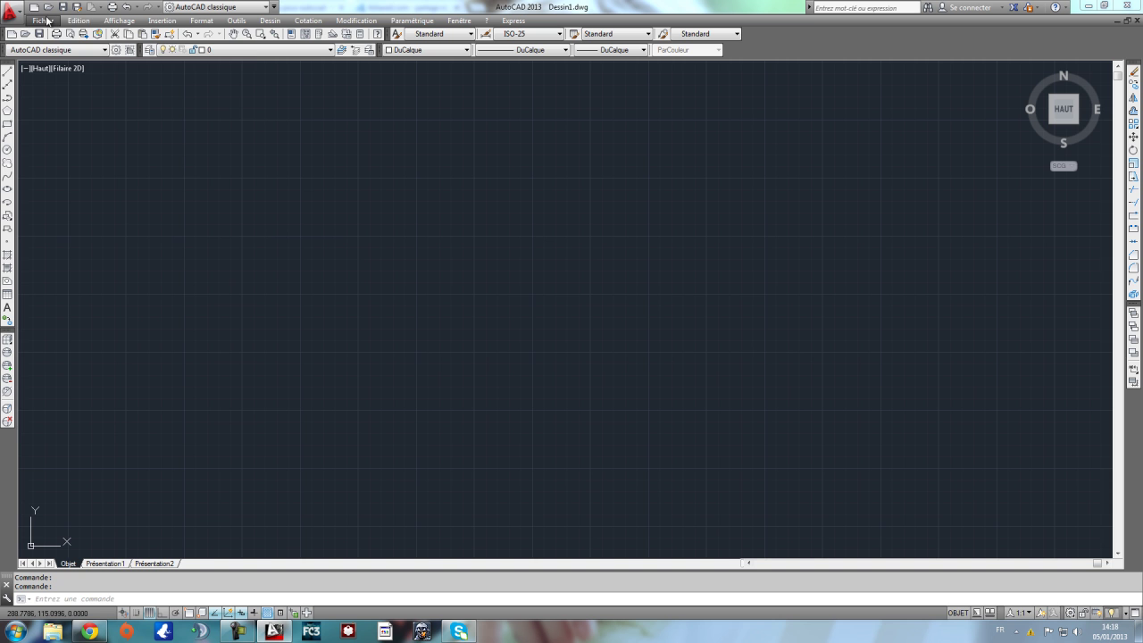
pyautogui.click(43, 21)
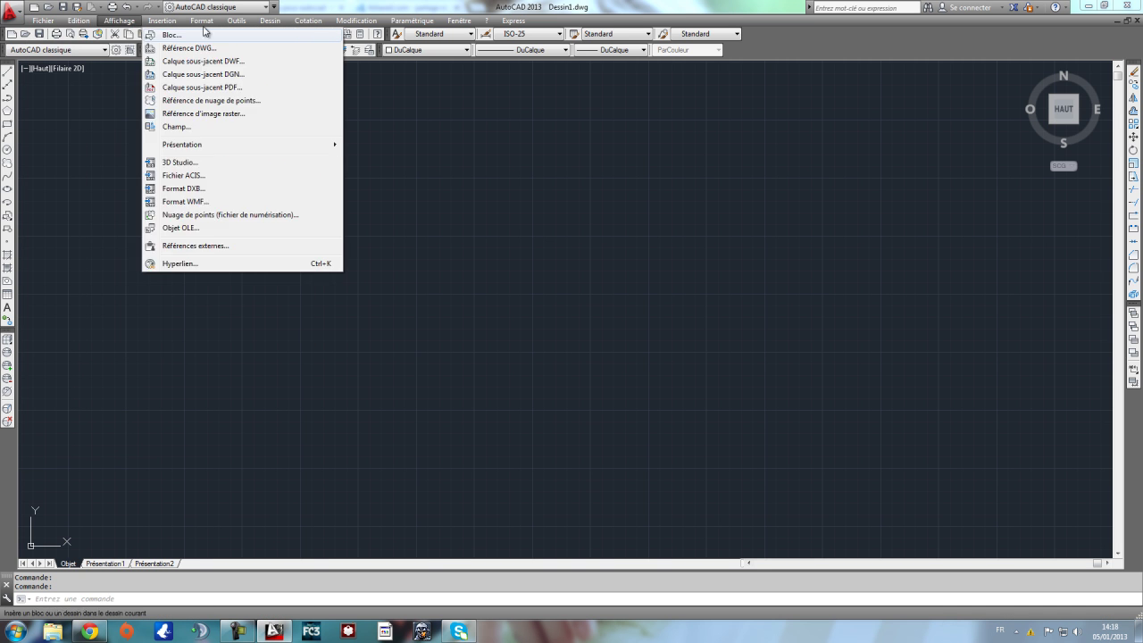
pyautogui.moveTo(471, 18)
pyautogui.moveTo(113, 21)
pyautogui.press('Escape')
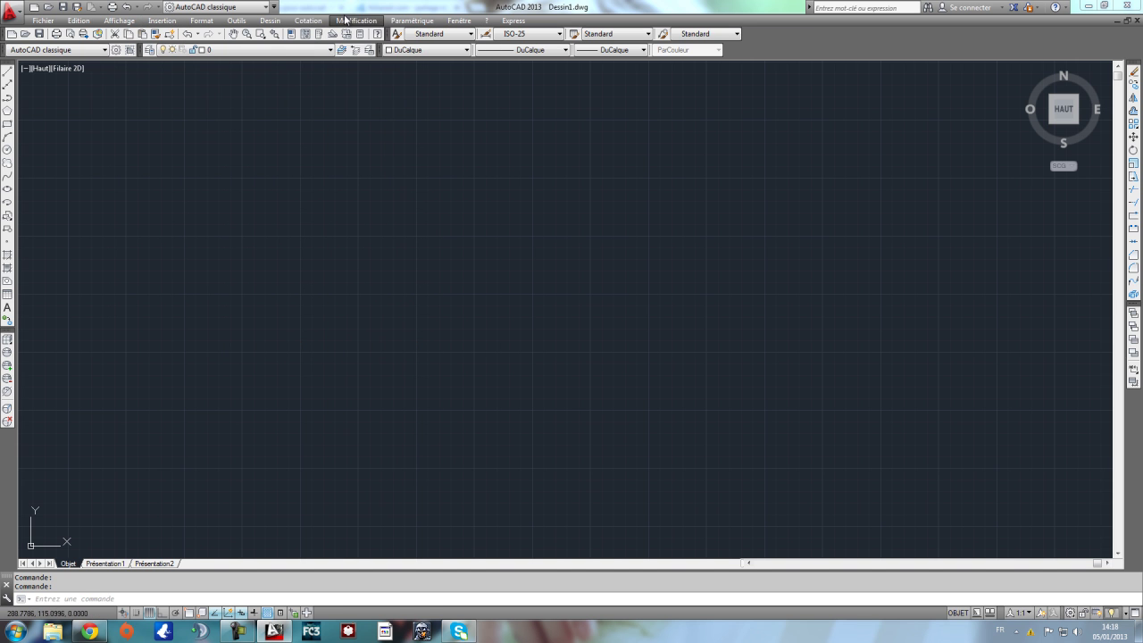
pyautogui.click(306, 21)
pyautogui.moveTo(278, 21)
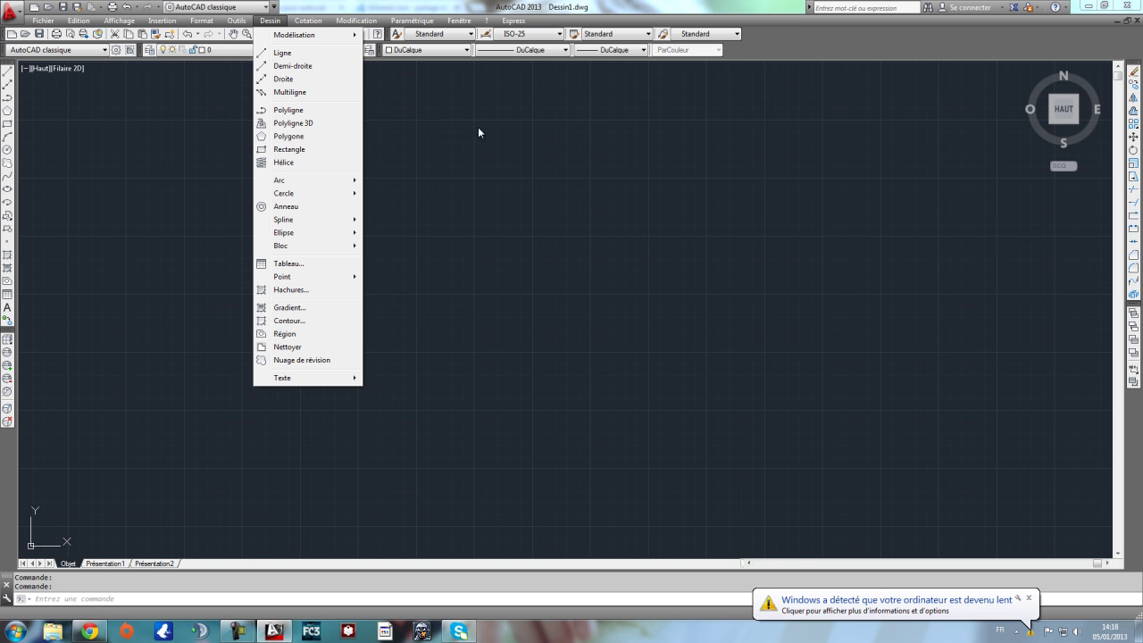
pyautogui.press('Escape')
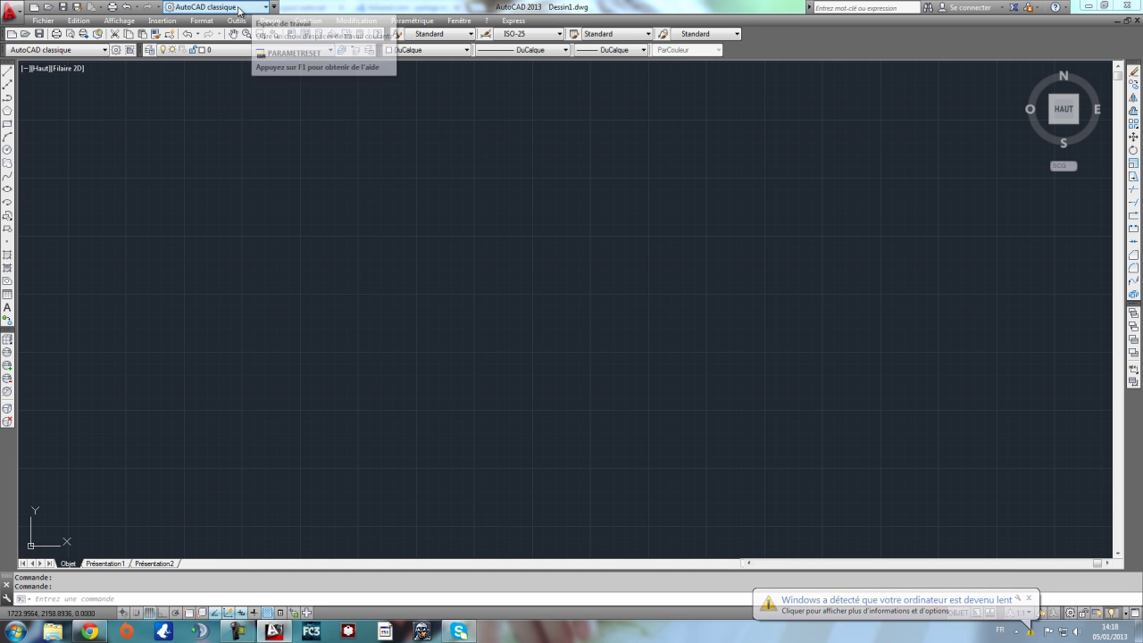
# Step: Switch the workspace to Modélisation 3D
pyautogui.click(254, 8)
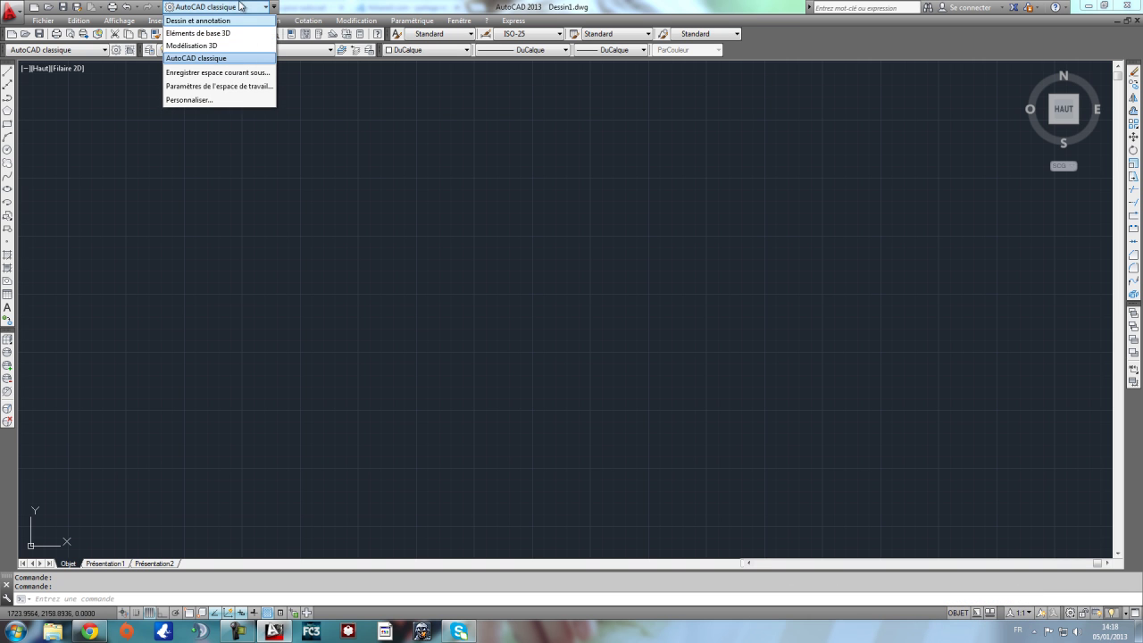
pyautogui.click(228, 8)
pyautogui.click(228, 8)
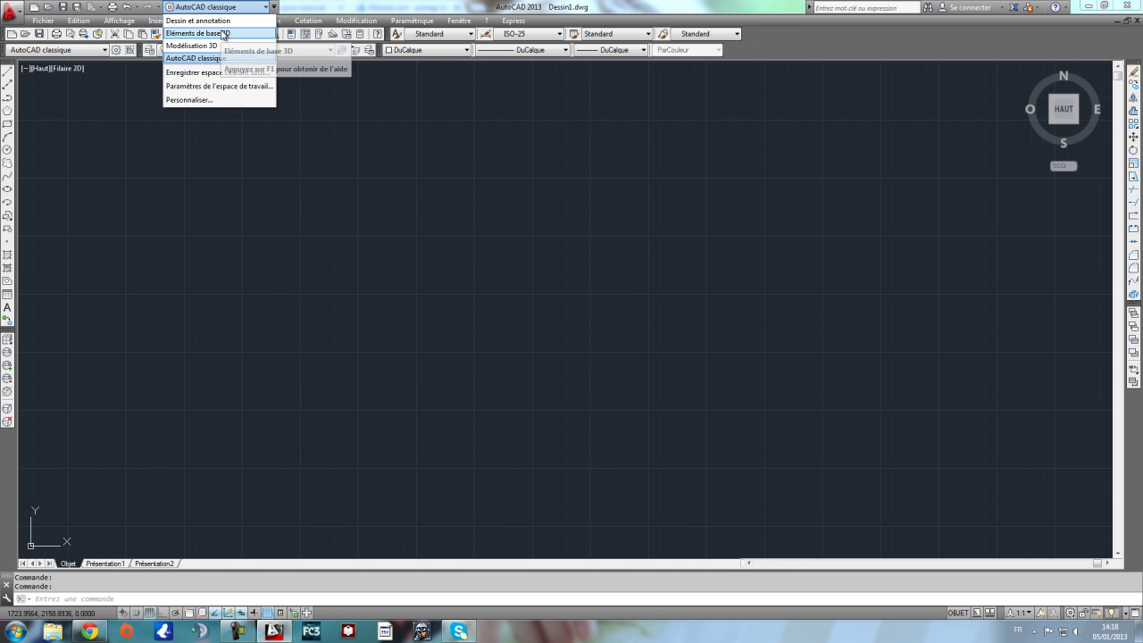
pyautogui.click(223, 46)
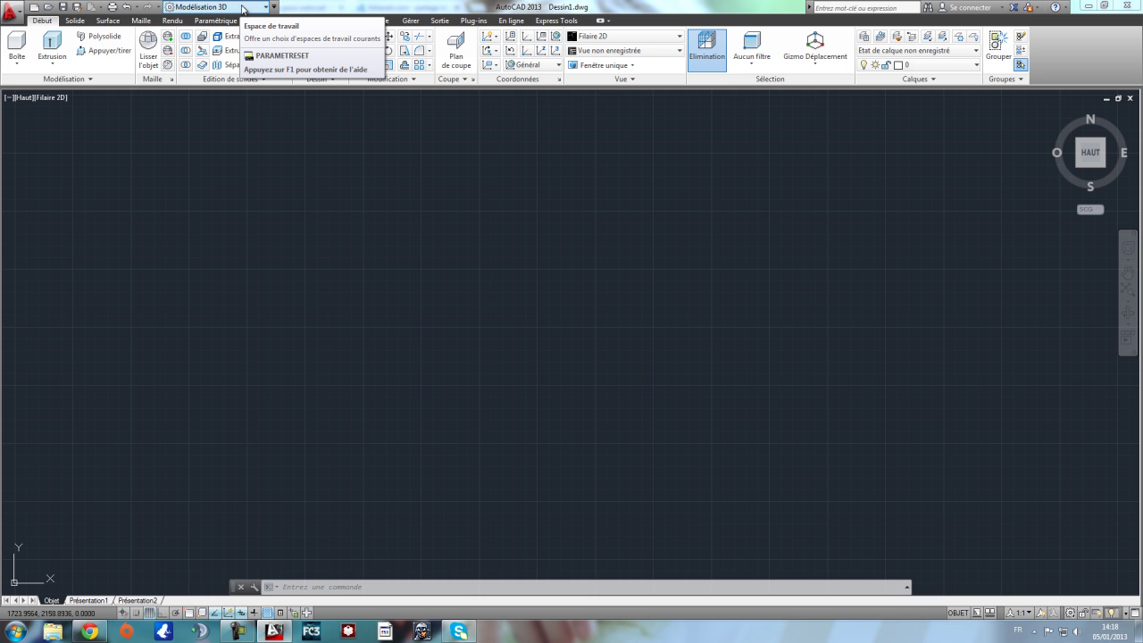
# Step: Set the workspace back to AutoCAD classique
pyautogui.click(241, 8)
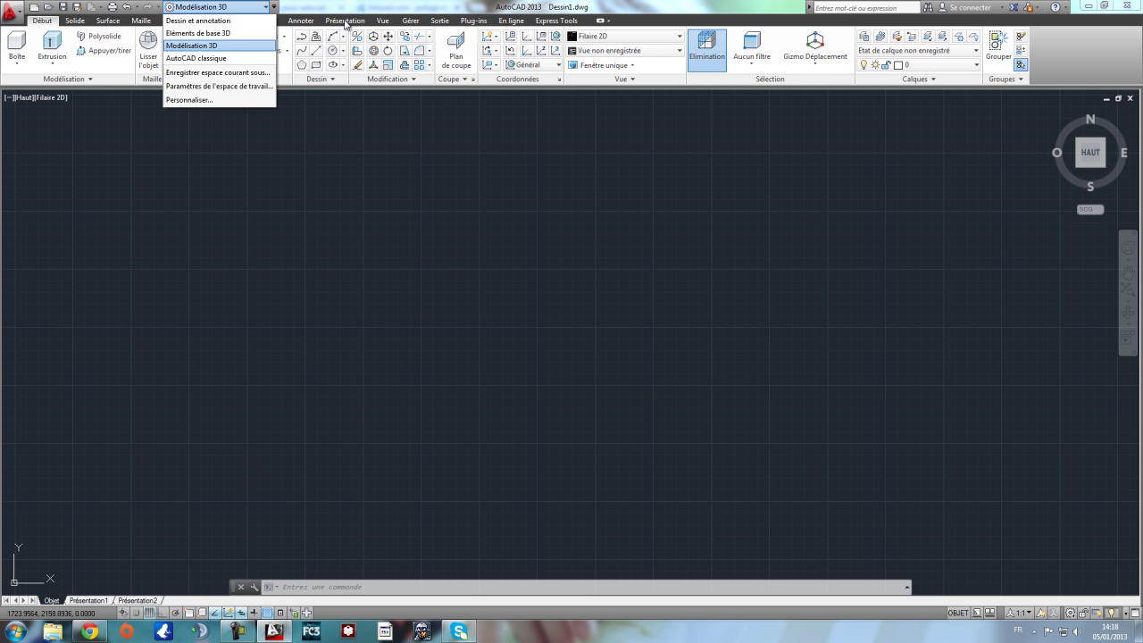
pyautogui.click(250, 8)
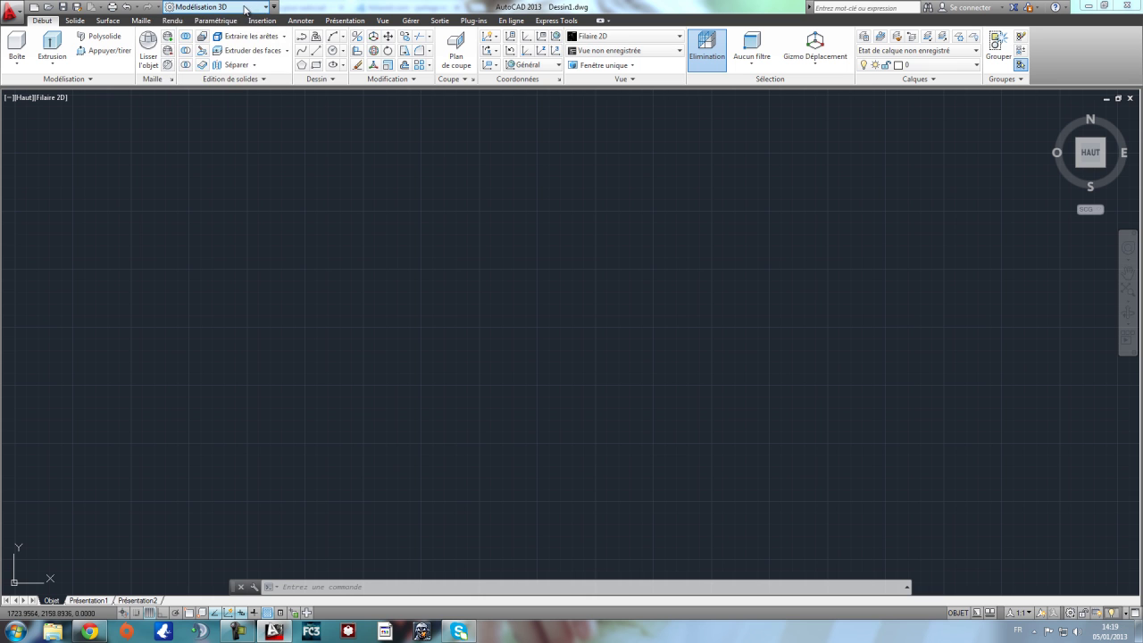
pyautogui.click(246, 9)
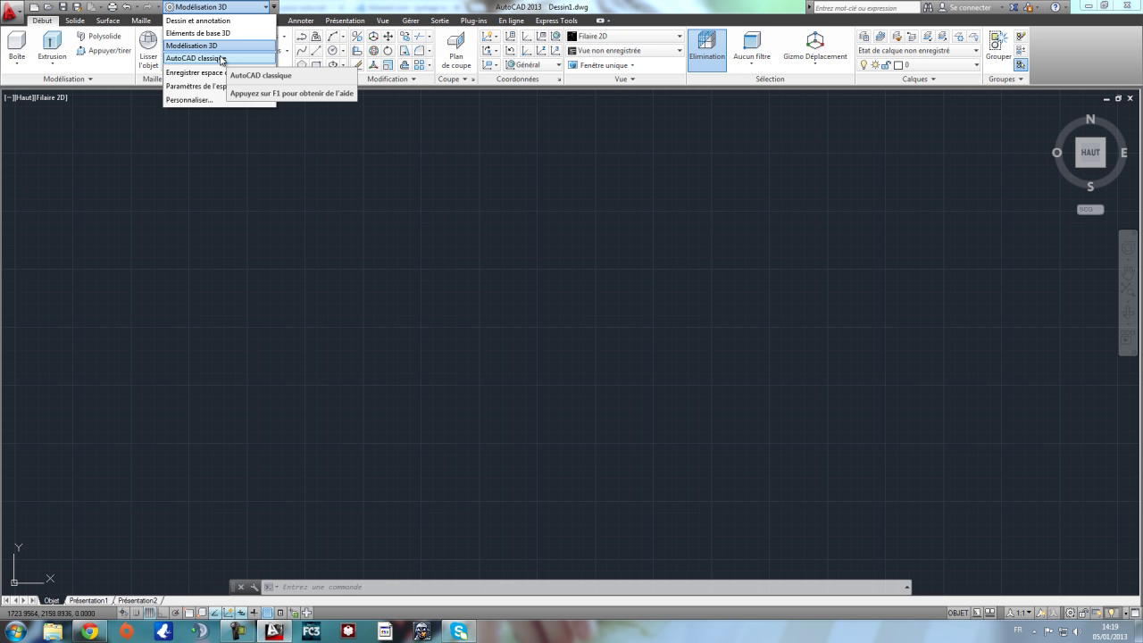
pyautogui.click(221, 59)
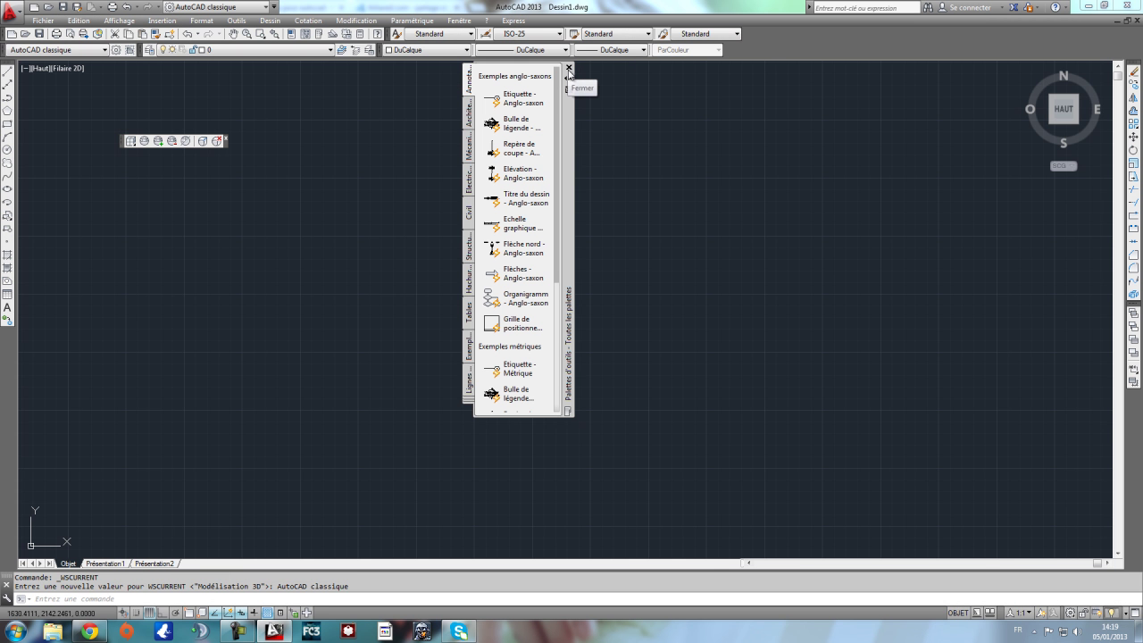
# Step: Close the tool palettes and dock the floating toolbar in line below the drawing tools
pyautogui.click(569, 68)
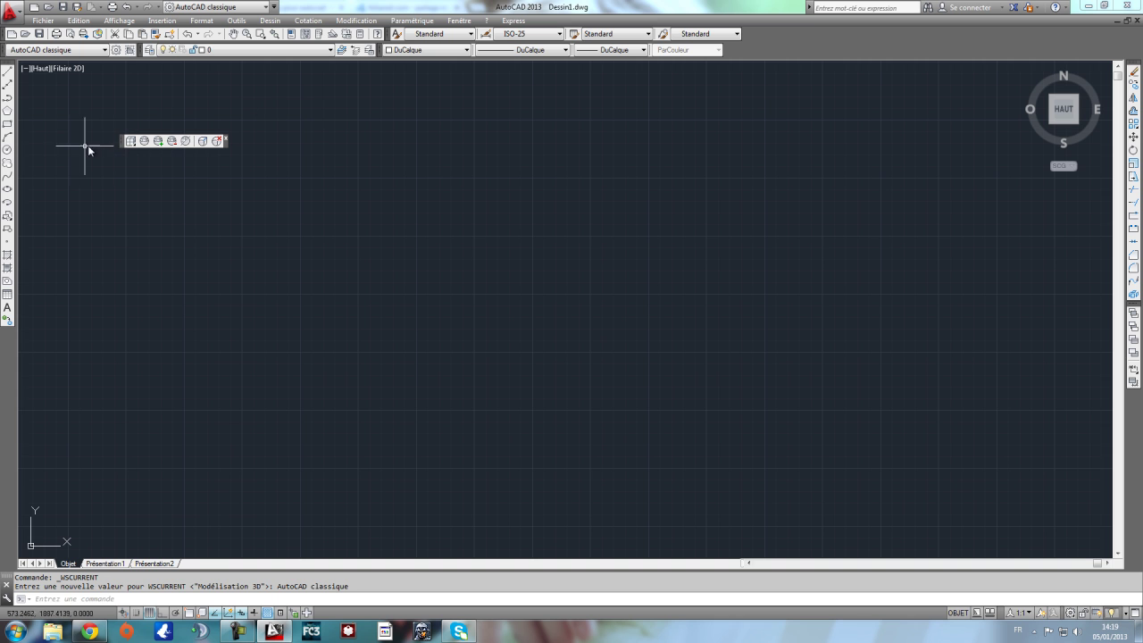
pyautogui.moveTo(122, 145); pyautogui.dragTo(11, 393)
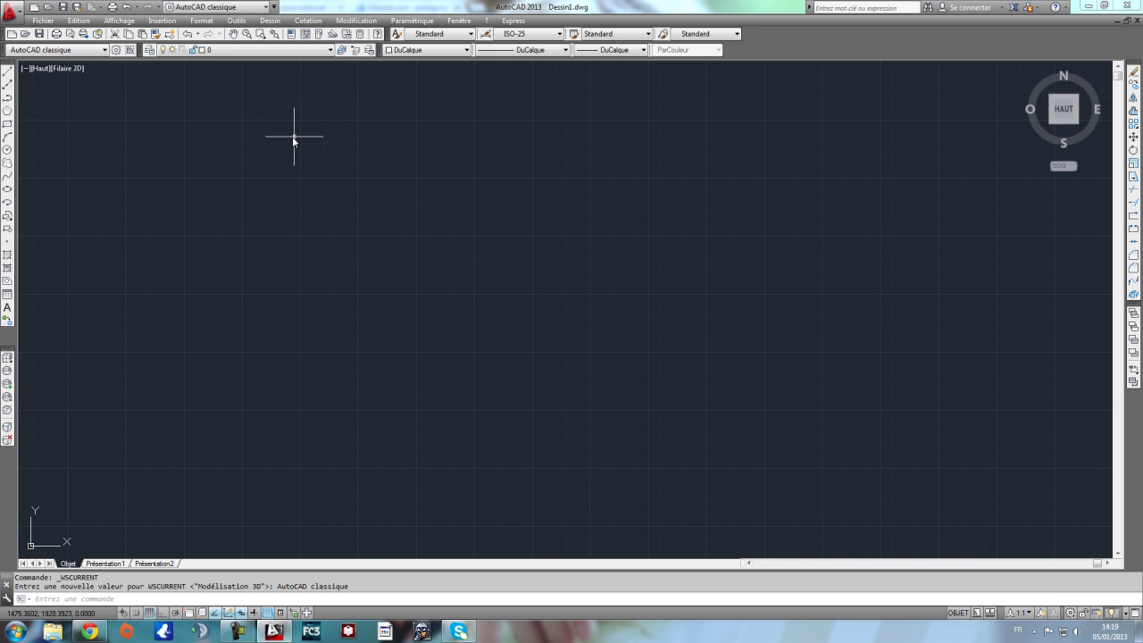
# Step: Switch to Chrome and search Google Images for "plan maison" in a new tab
pyautogui.click(89, 631)
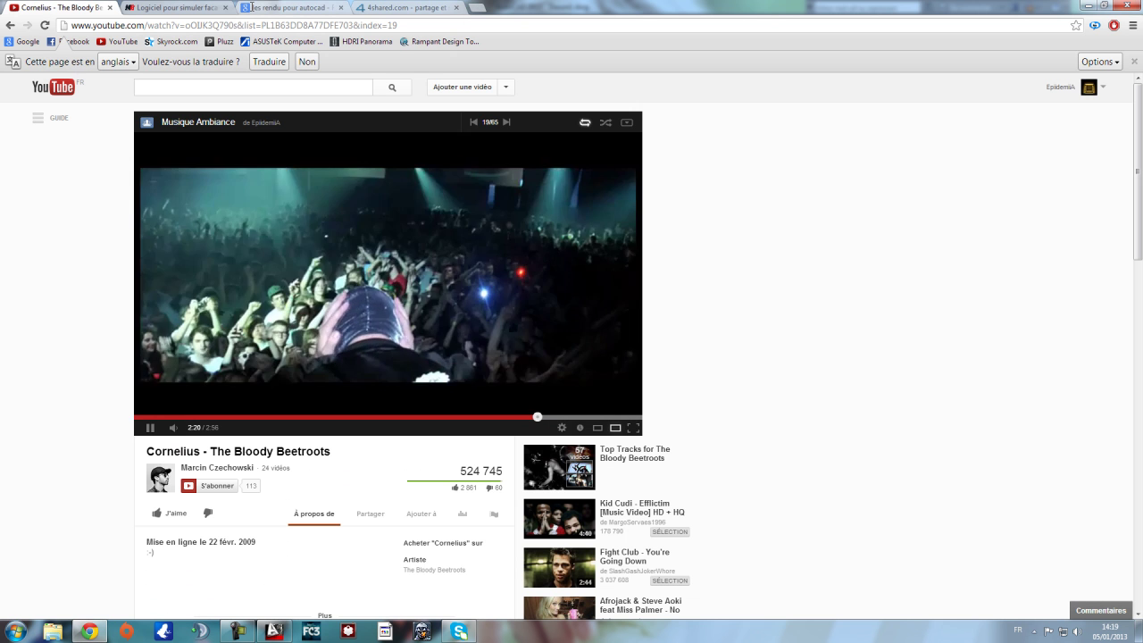
pyautogui.click(480, 8)
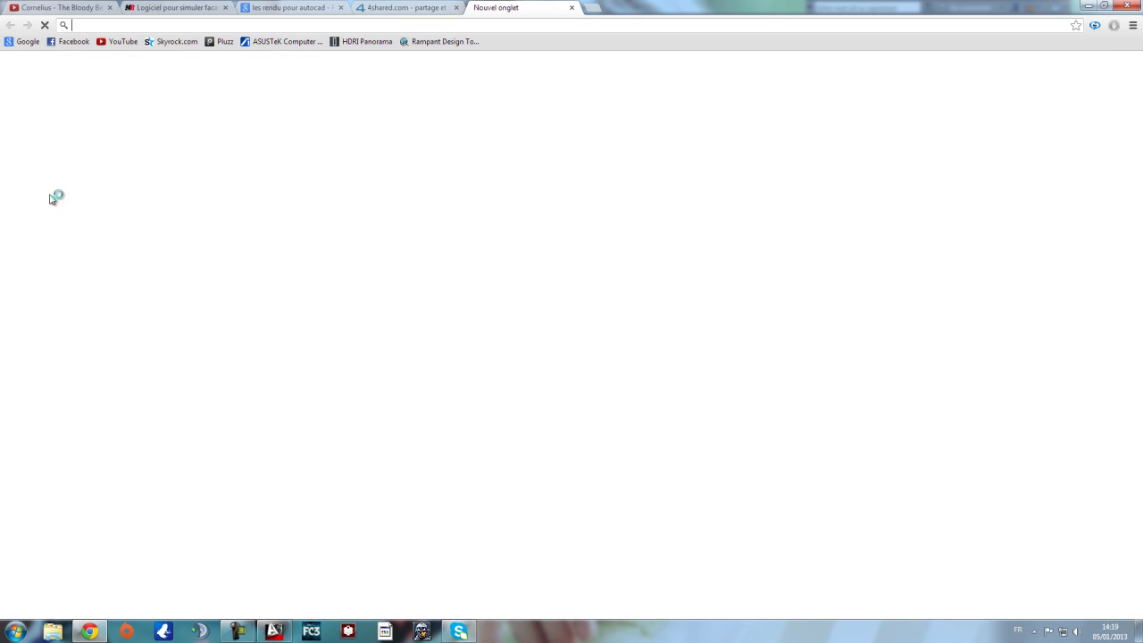
pyautogui.click(24, 41)
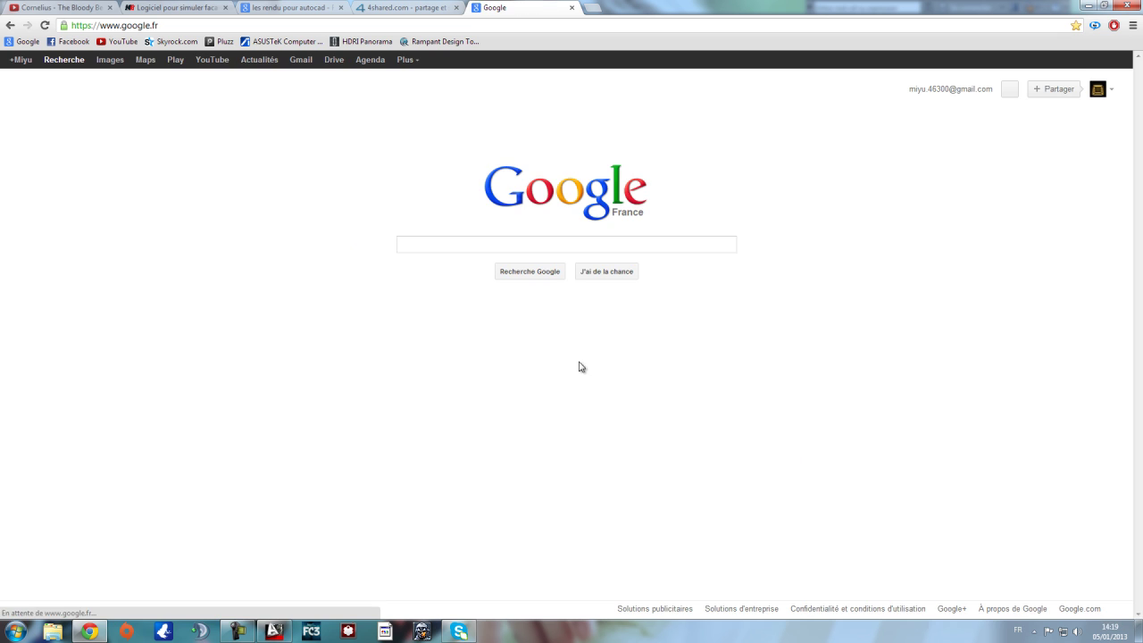
pyautogui.write('p')
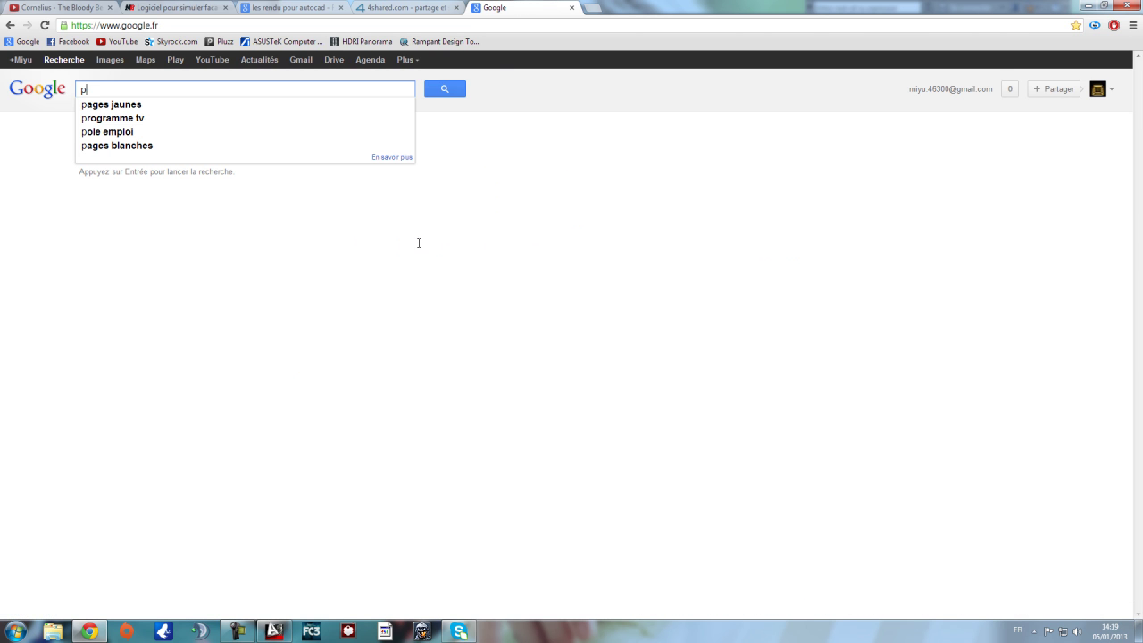
pyautogui.write('lan maiso')
pyautogui.press('Return')
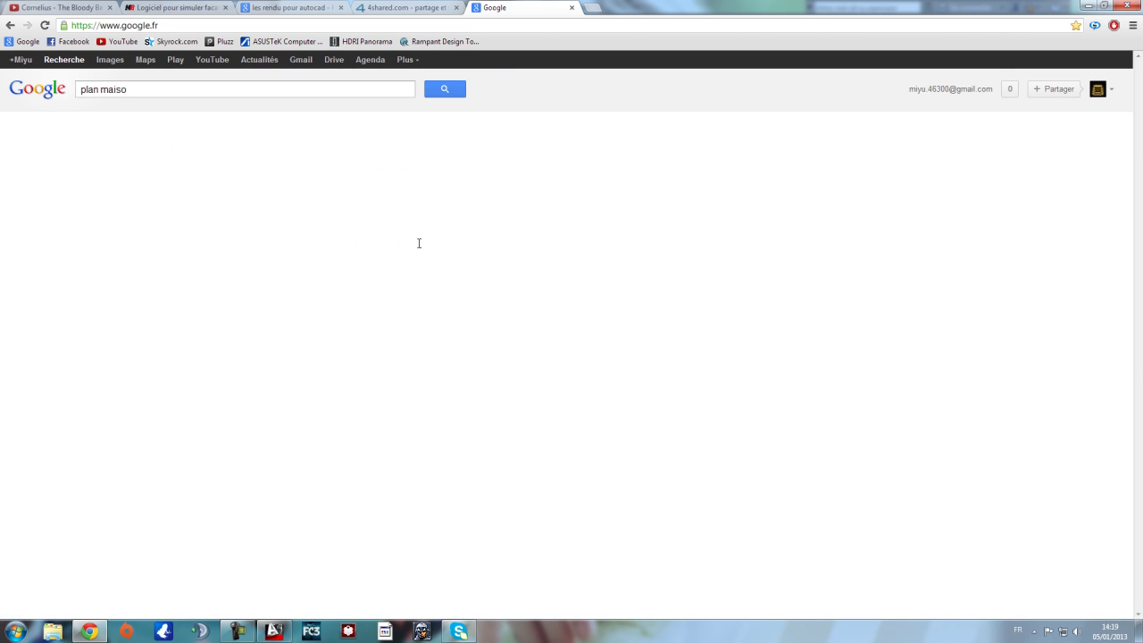
pyautogui.click(171, 169)
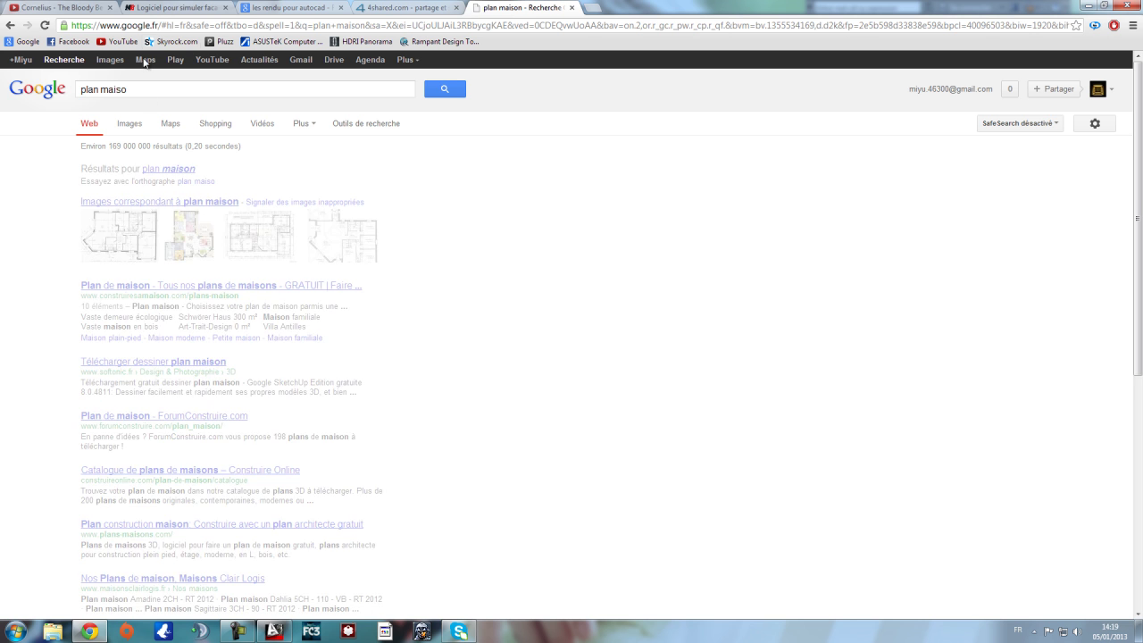
pyautogui.click(118, 59)
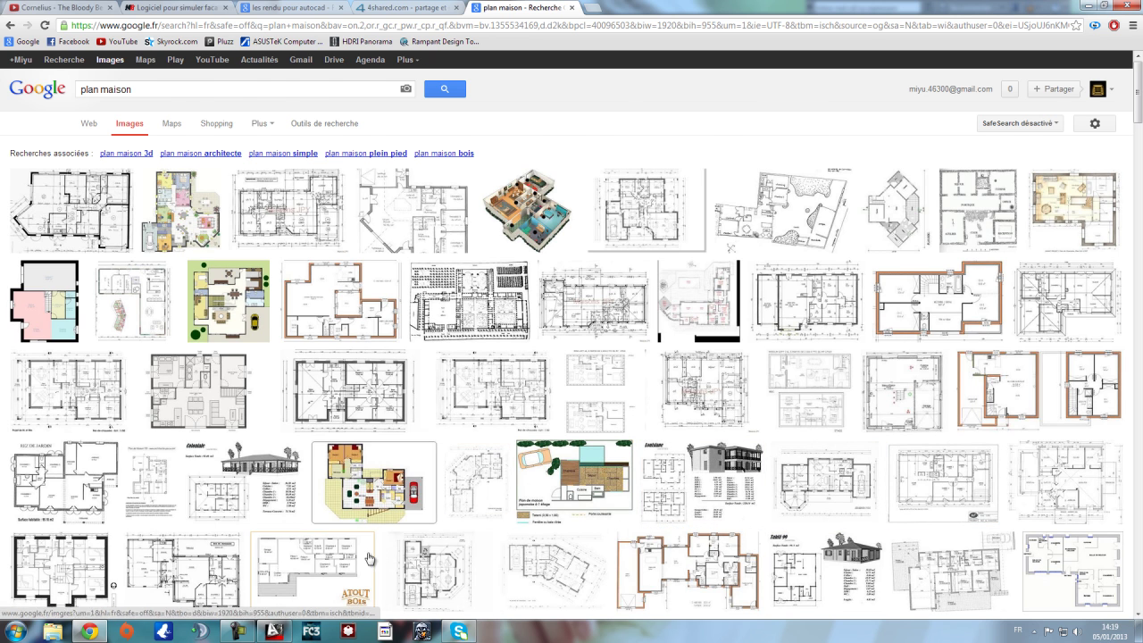
# Step: Find the Forum Construire upper-floor plan among the image results and open it at full size
pyautogui.scroll(-2, 153, 551)
pyautogui.click(61, 465)
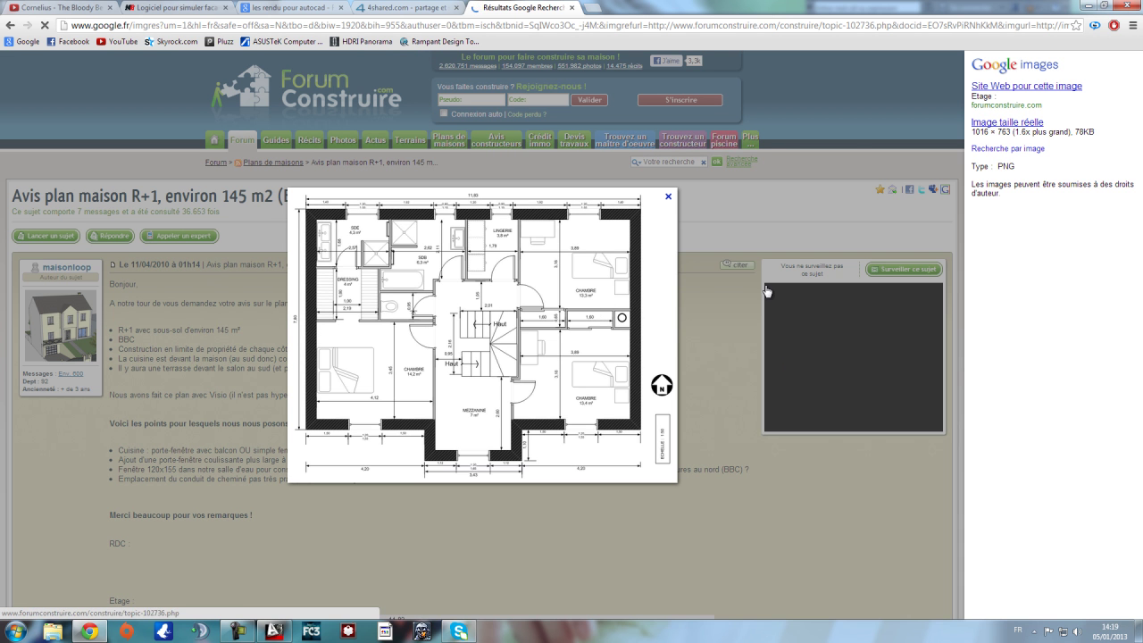
pyautogui.click(993, 121)
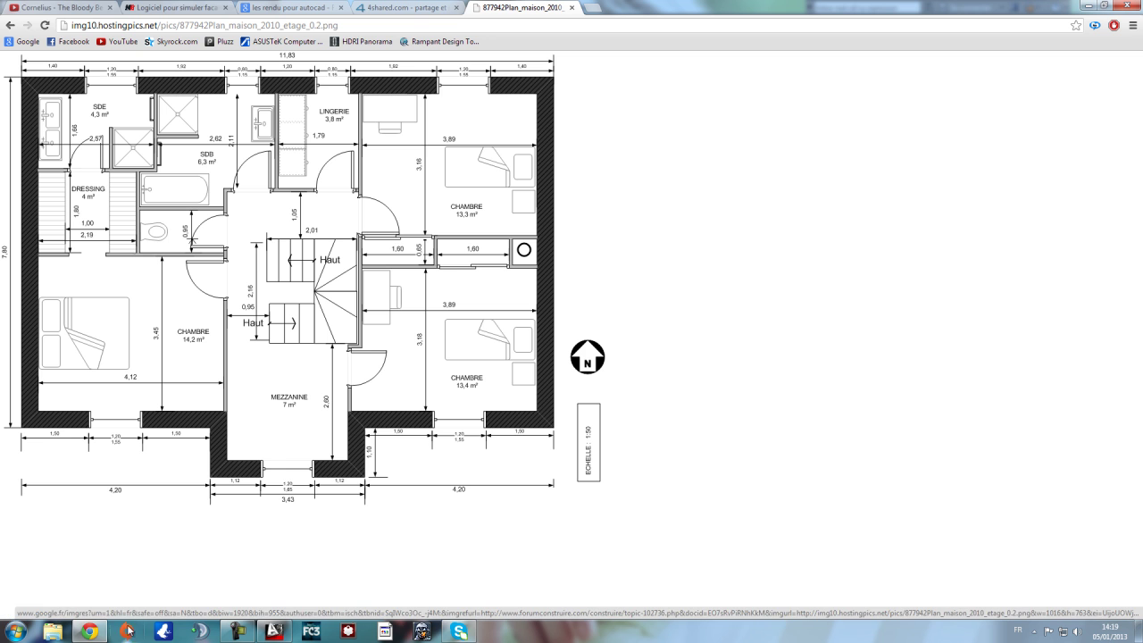
# Step: Uncover the desktop beside the browser and save the floor plan image onto it
pyautogui.moveTo(89, 632)
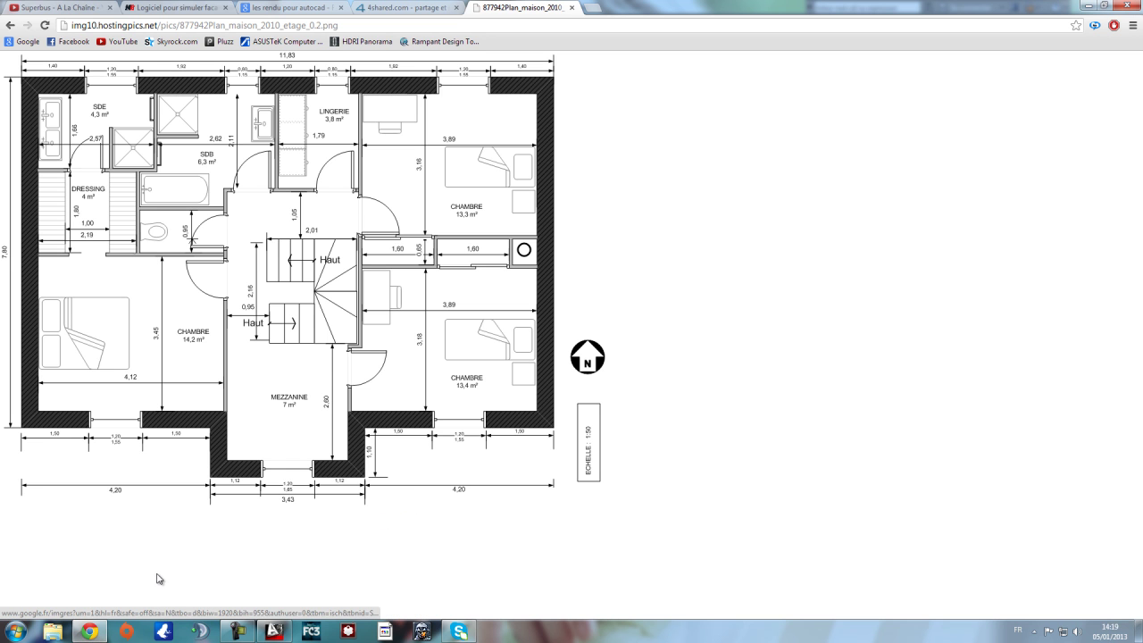
pyautogui.moveTo(275, 634)
pyautogui.click(1105, 6)
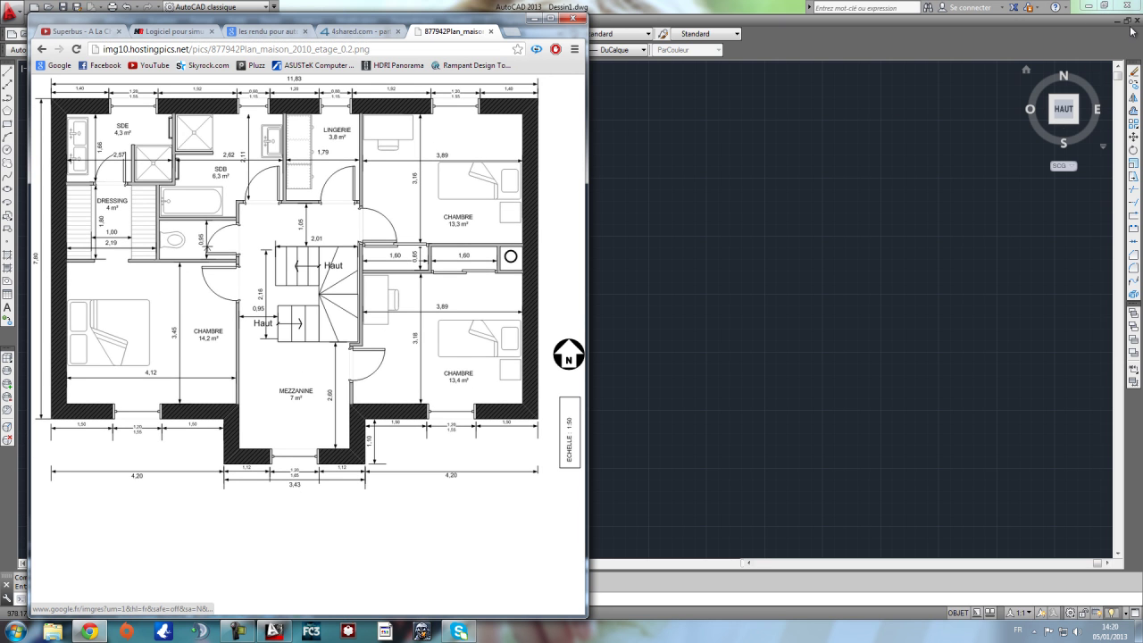
pyautogui.click(1115, 5)
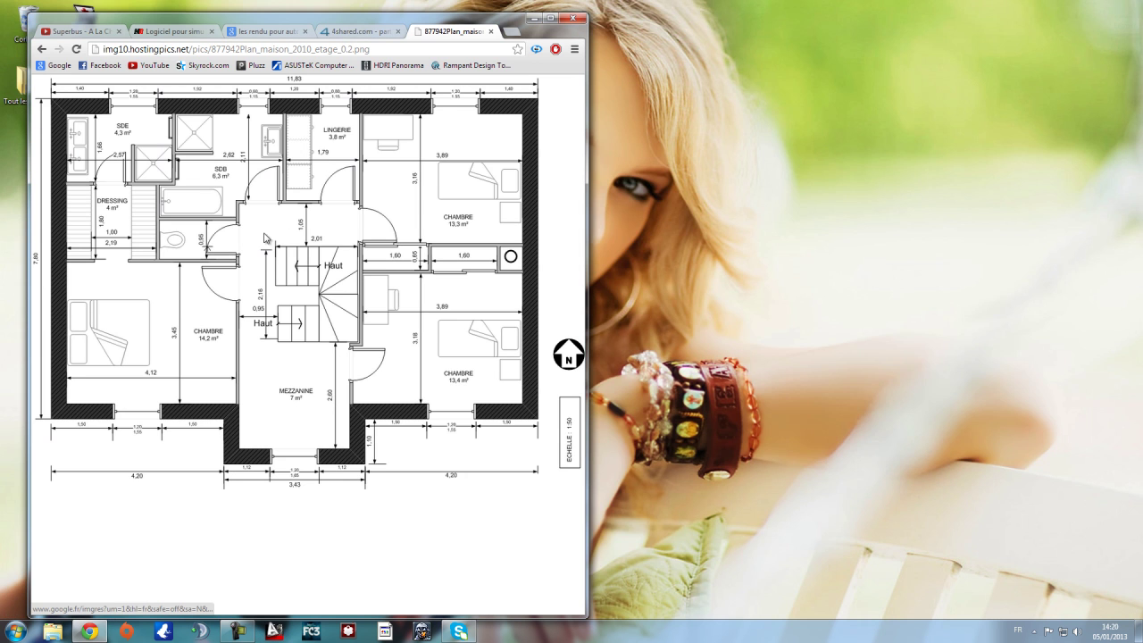
pyautogui.moveTo(265, 237); pyautogui.dragTo(736, 211)
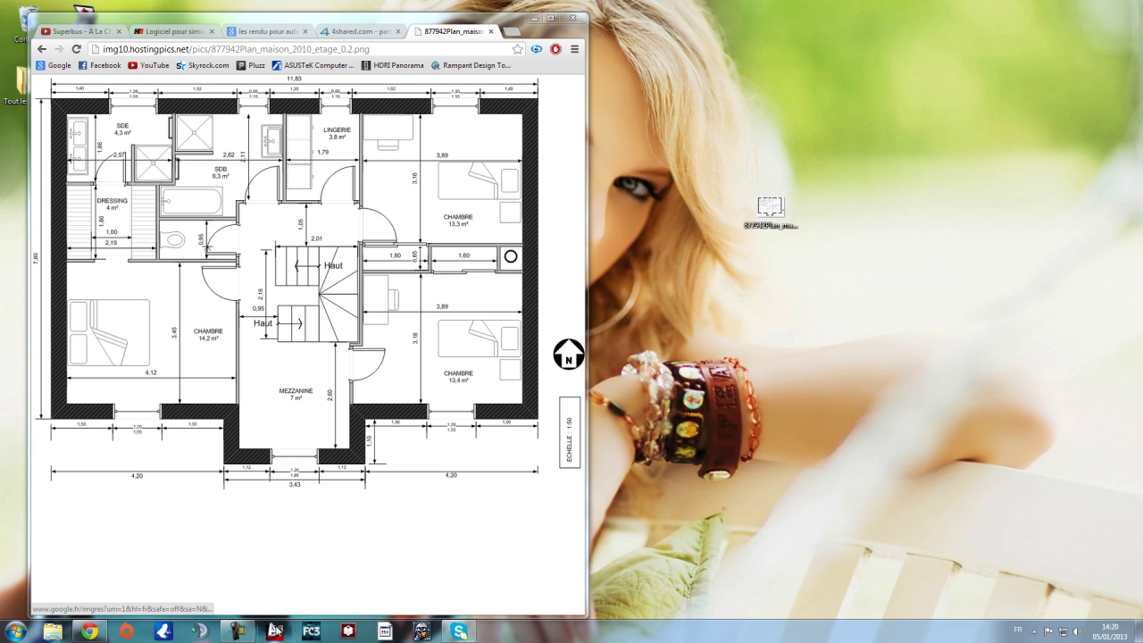
# Step: Relaunch AutoCAD and clear the product update notice and the browser window out of the way
pyautogui.click(276, 630)
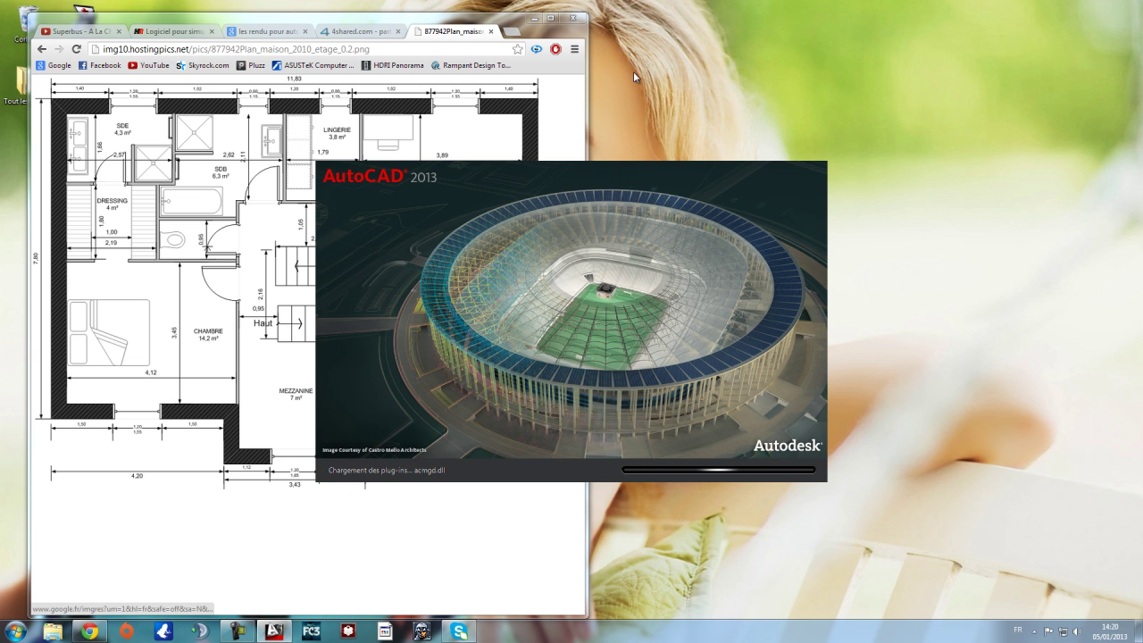
pyautogui.moveTo(479, 13); pyautogui.dragTo(145, 587)
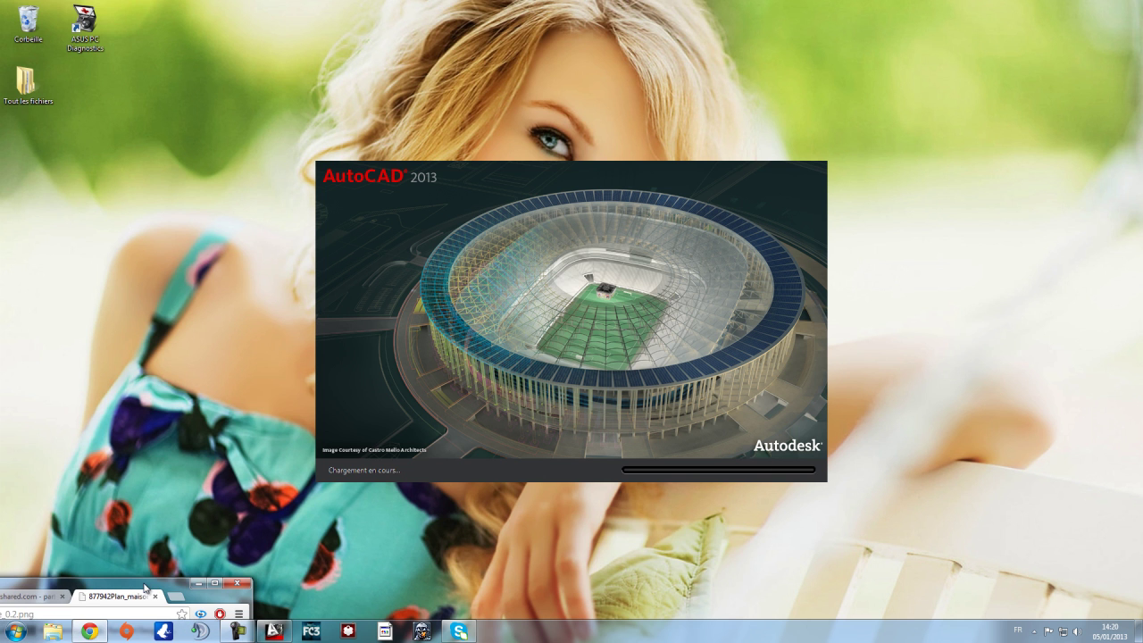
pyautogui.moveTo(145, 588); pyautogui.dragTo(445, 41)
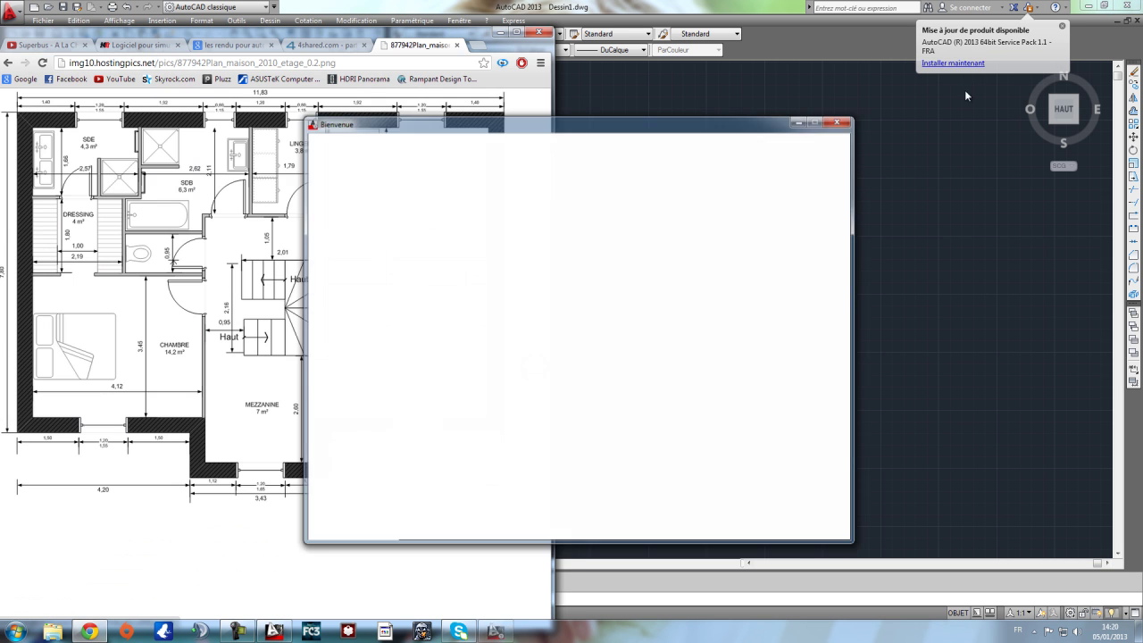
pyautogui.click(1061, 26)
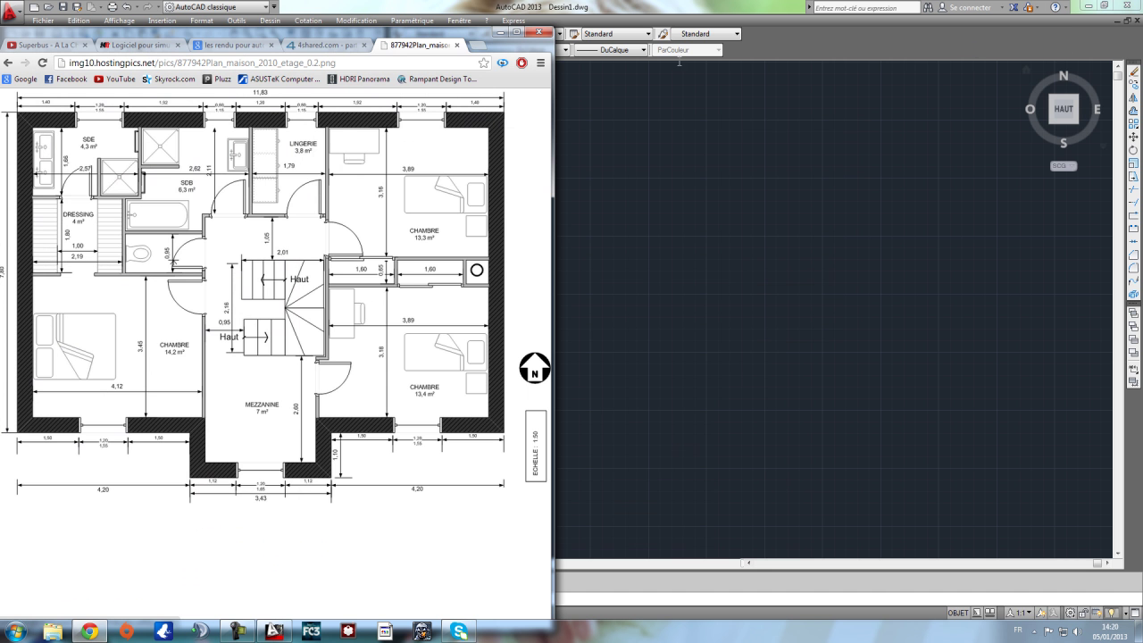
pyautogui.click(500, 32)
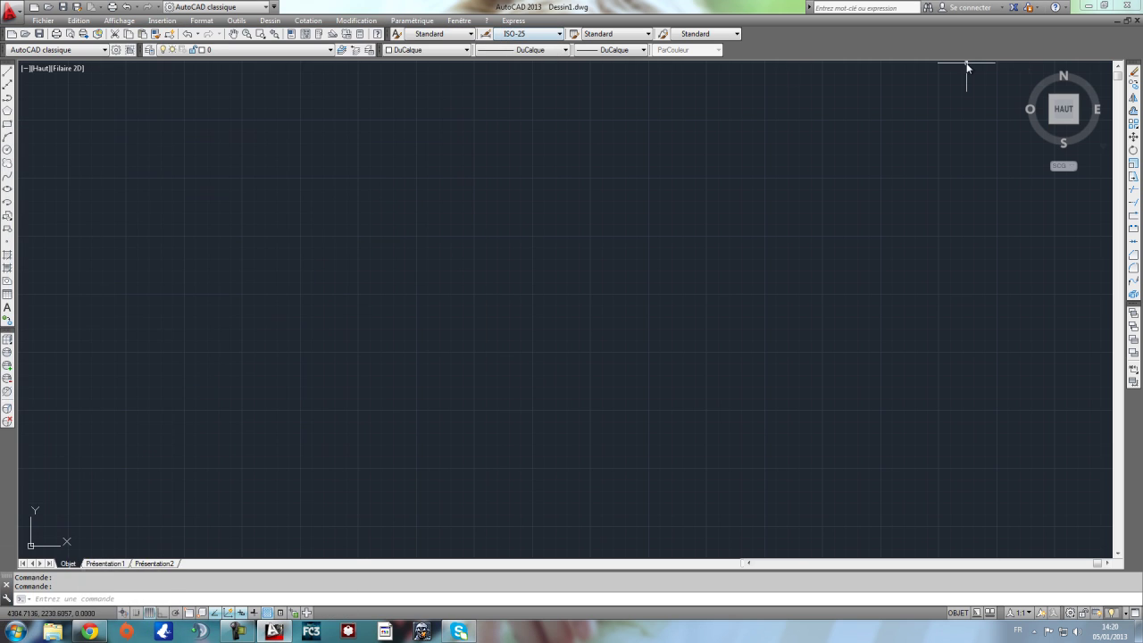
# Step: Uncover the desktop, open the saved floor plan image in the Windows photo viewer and zoom in on it
pyautogui.click(1106, 7)
pyautogui.moveTo(297, 11); pyautogui.dragTo(355, 247)
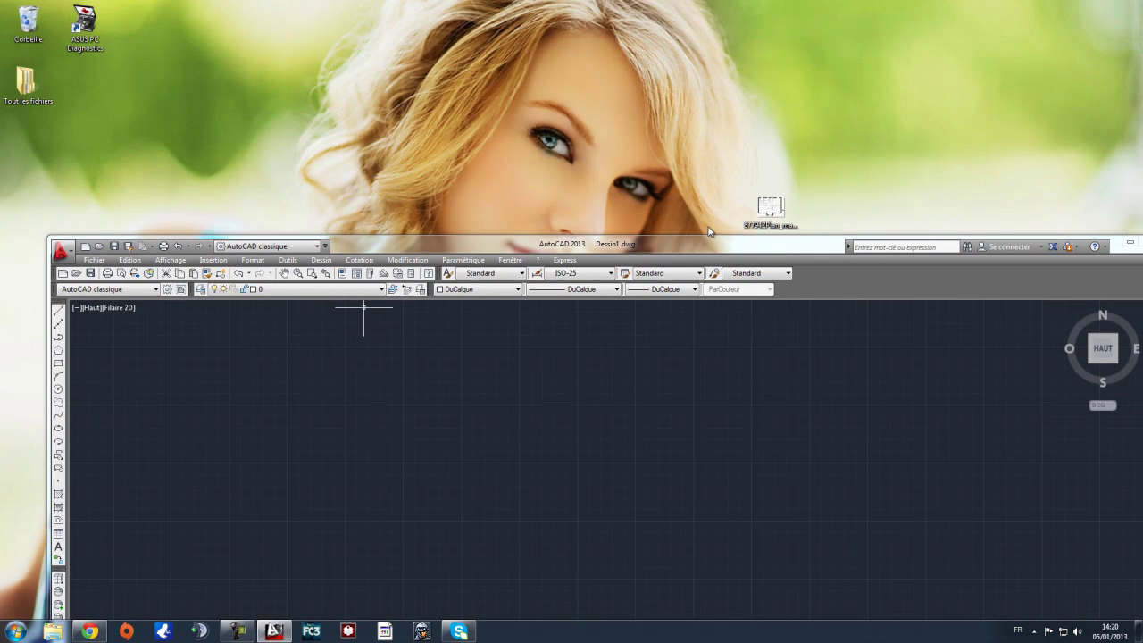
pyautogui.doubleClick(781, 208)
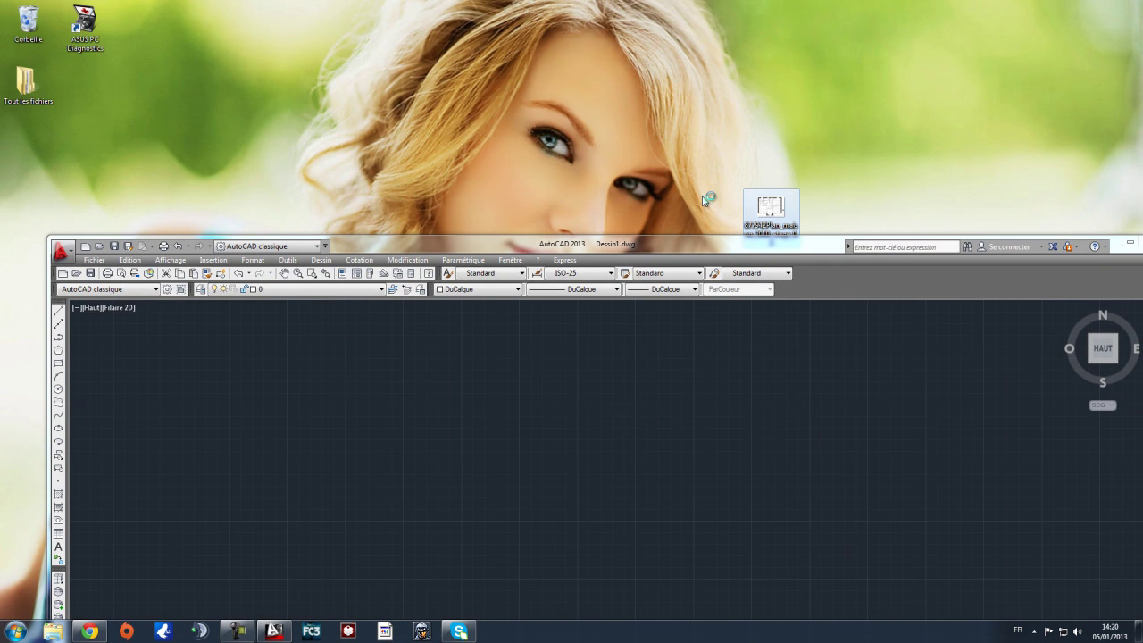
pyautogui.scroll(3, 228, 256)
pyautogui.scroll(-1, 202, 266)
pyautogui.scroll(1, 160, 287)
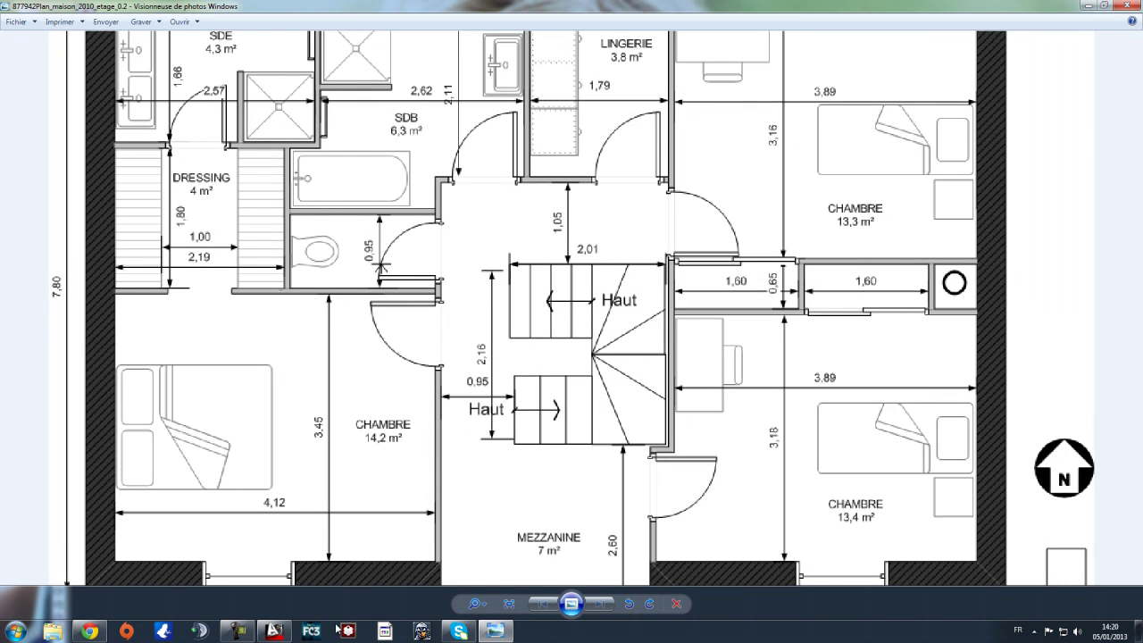
# Step: Switch to AutoCAD and place its window so that part of the floor plan image stays accessible beside it
pyautogui.click(53, 631)
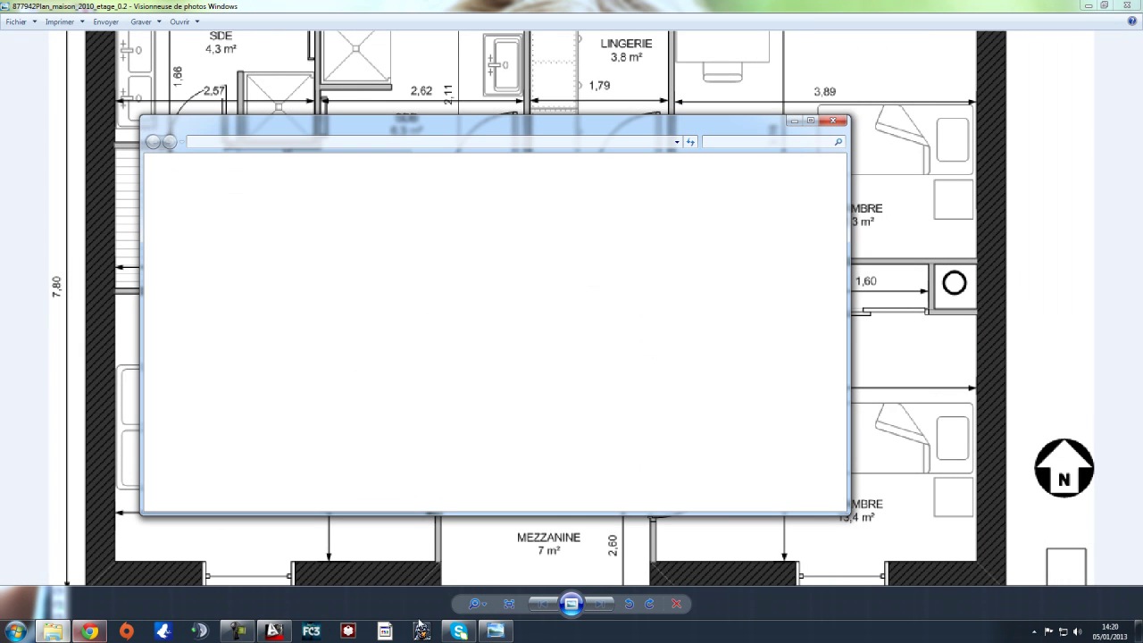
pyautogui.click(273, 631)
pyautogui.moveTo(372, 242); pyautogui.dragTo(475, 9)
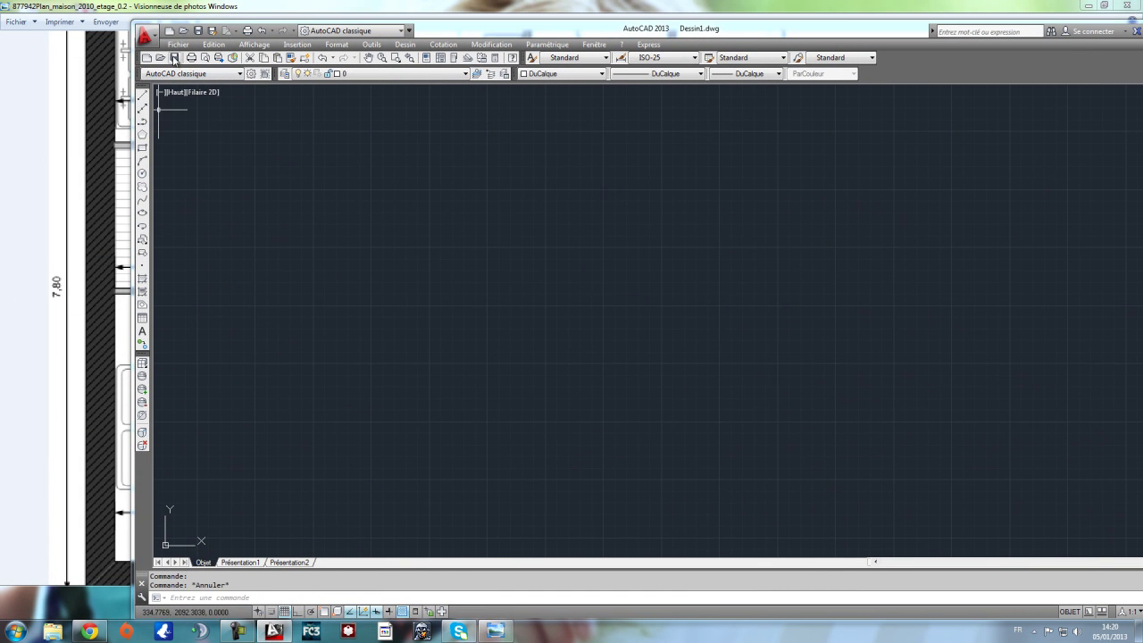
# Step: With Ortho mode on, draw a vertical line 7800 long downwards for the plan's left outer wall
pyautogui.click(142, 94)
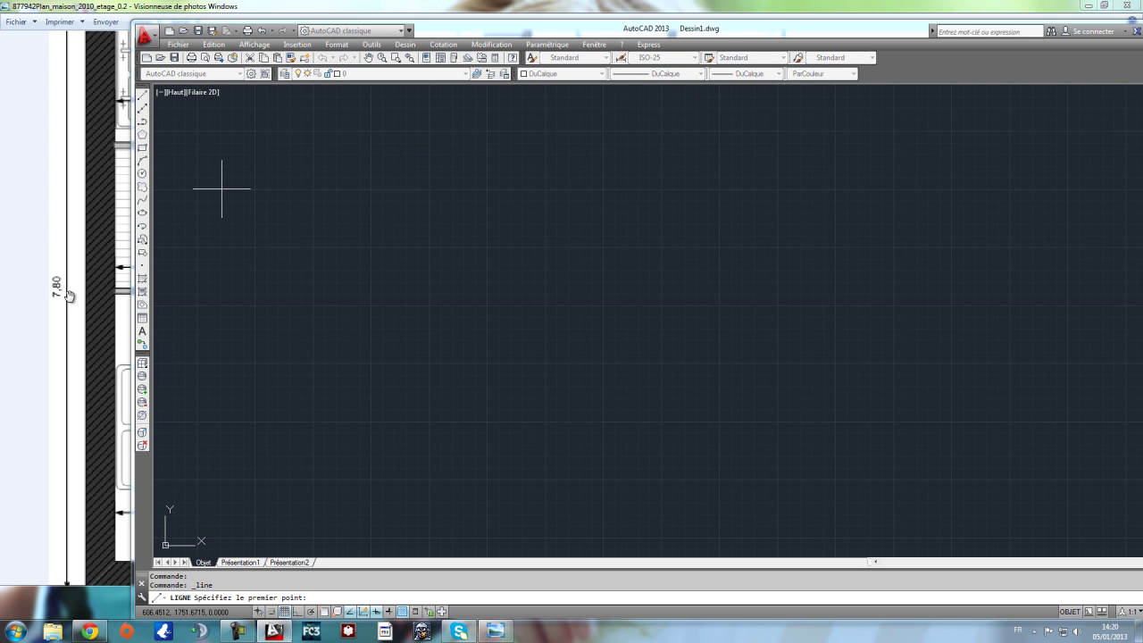
pyautogui.click(384, 140)
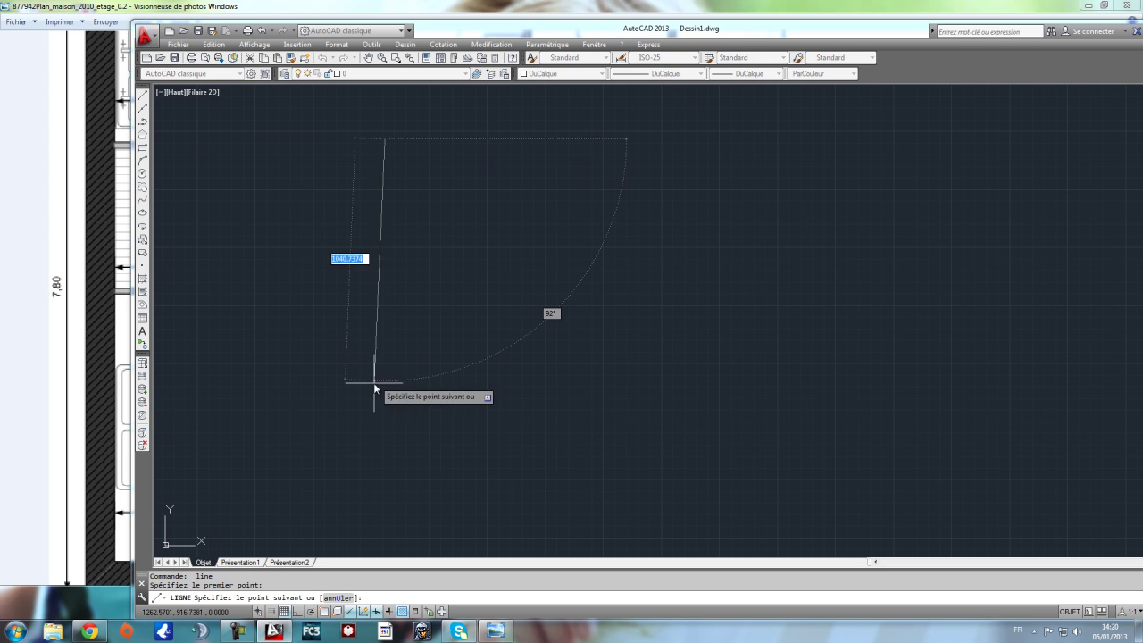
pyautogui.click(303, 612)
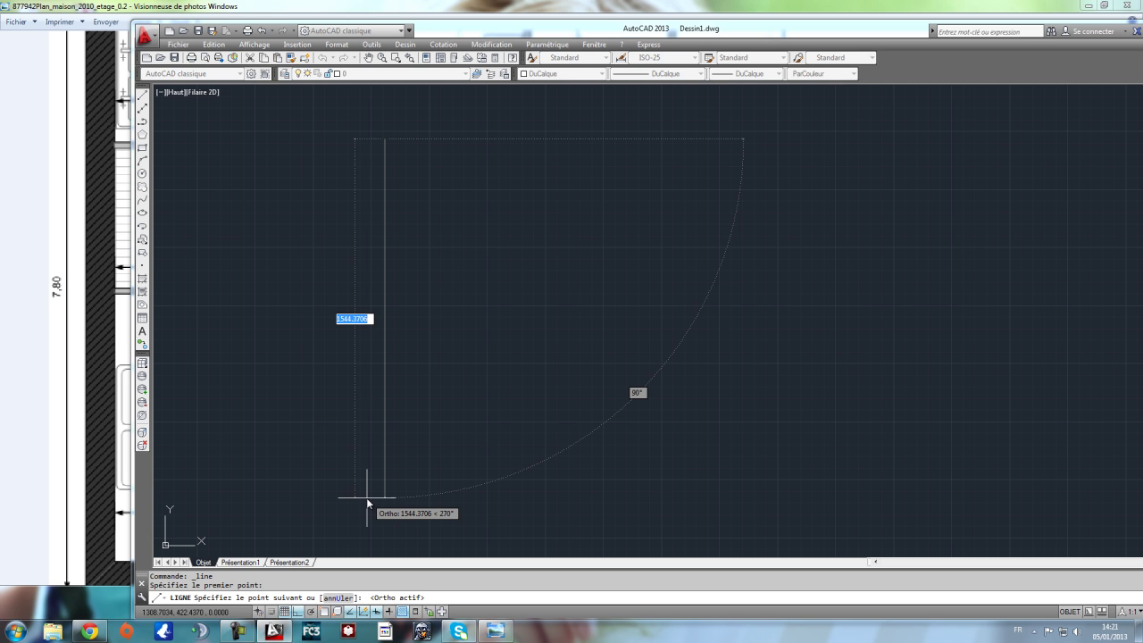
pyautogui.write('7800')
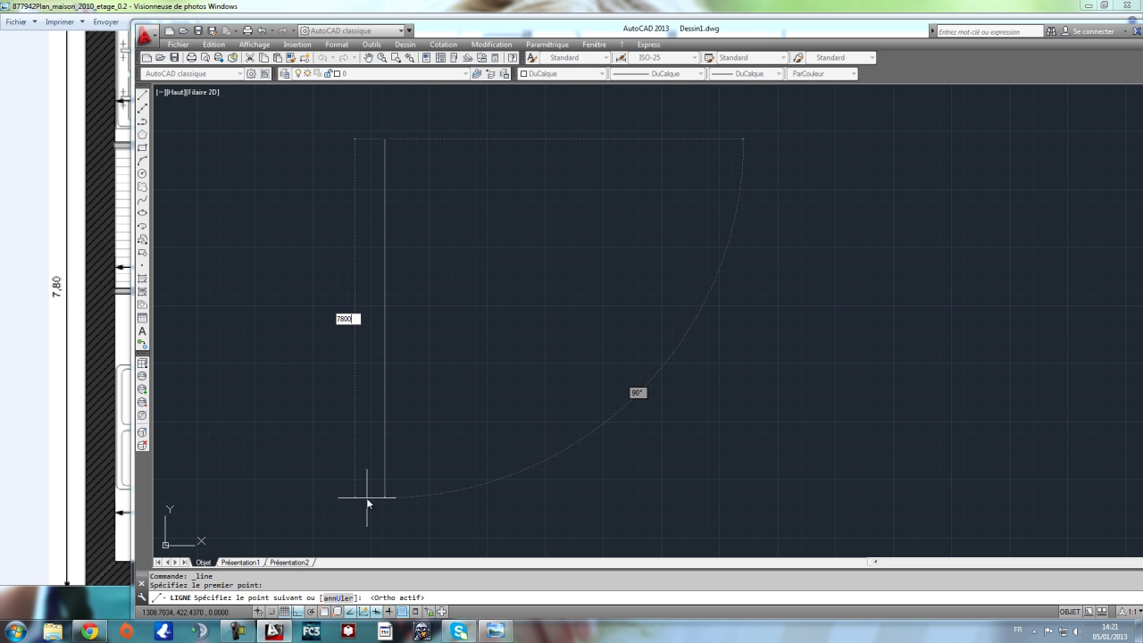
pyautogui.press('Return')
pyautogui.press('Escape')
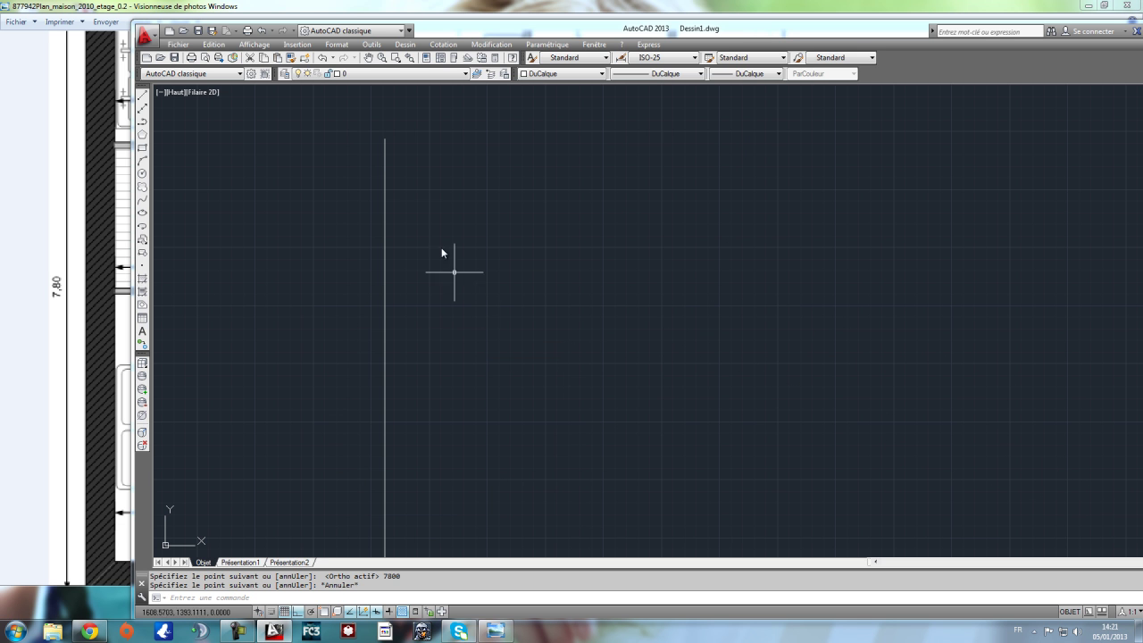
# Step: Zoom the drawing to its extents and frame the whole vertical wall line in view
pyautogui.scroll(-3, 473, 283)
pyautogui.moveTo(527, 366)
pyautogui.mouseDown(button='middle')
pyautogui.moveTo(491, 286)
pyautogui.moveTo(582, 168)
pyautogui.moveTo(581, 362)
pyautogui.mouseUp(button='middle')
pyautogui.scroll(-2, 521, 294)
pyautogui.moveTo(579, 224); pyautogui.dragTo(503, 179, button='middle')
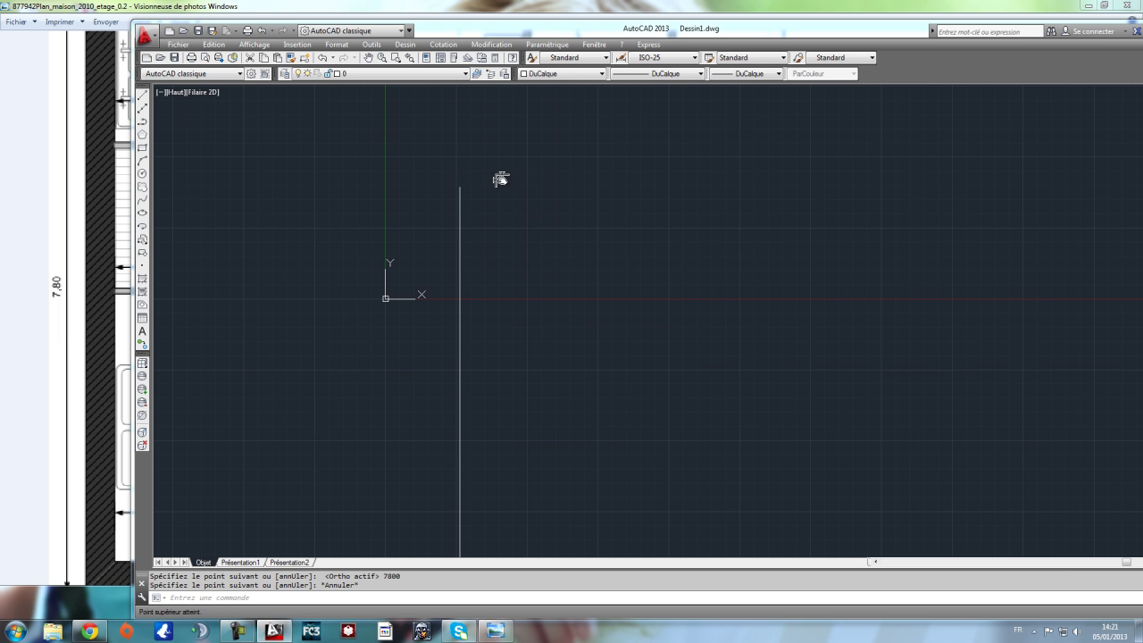
pyautogui.click(258, 45)
pyautogui.moveTo(268, 103)
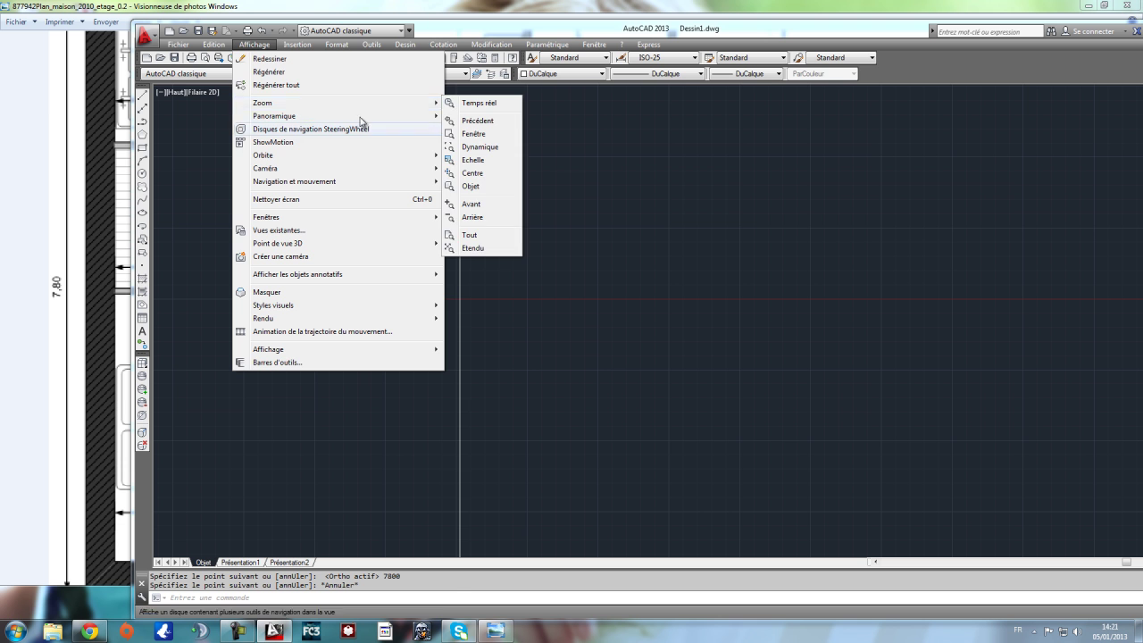
pyautogui.click(470, 251)
pyautogui.moveTo(744, 324)
pyautogui.mouseDown(button='middle')
pyautogui.moveTo(561, 313)
pyautogui.moveTo(528, 325)
pyautogui.mouseUp(button='middle')
pyautogui.scroll(2, 487, 300)
pyautogui.moveTo(671, 332)
pyautogui.mouseDown(button='middle')
pyautogui.moveTo(620, 345)
pyautogui.moveTo(633, 323)
pyautogui.mouseUp(button='middle')
pyautogui.scroll(-1, 684, 312)
pyautogui.scroll(1, 759, 295)
pyautogui.scroll(-2, 735, 289)
pyautogui.scroll(2, 625, 295)
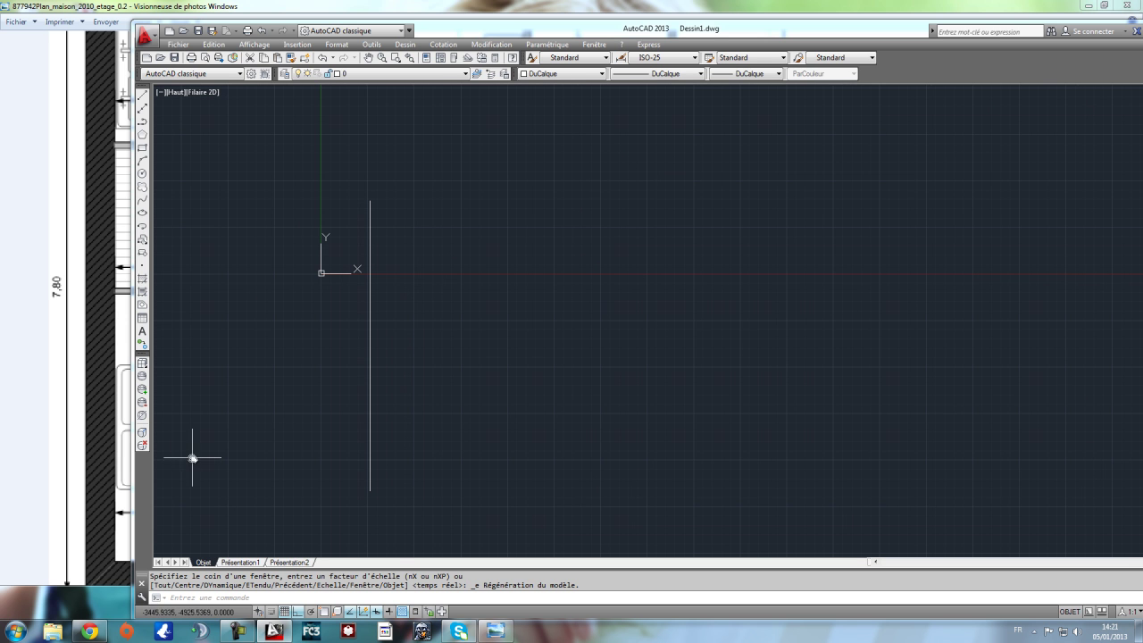
# Step: Turn off the background grid in the drawing area
pyautogui.click(284, 612)
pyautogui.moveTo(548, 414); pyautogui.dragTo(575, 416, button='middle')
pyautogui.click(237, 179)
pyautogui.click(373, 307)
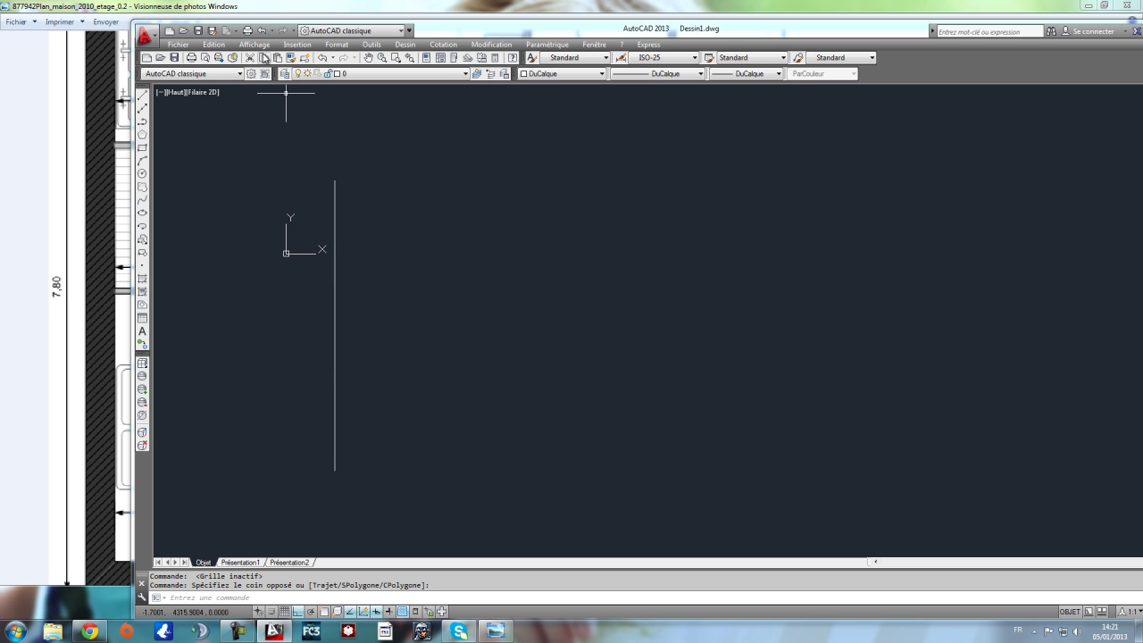
# Step: Turn off the display of the UCS icon in the drawing area
pyautogui.click(255, 44)
pyautogui.moveTo(282, 352)
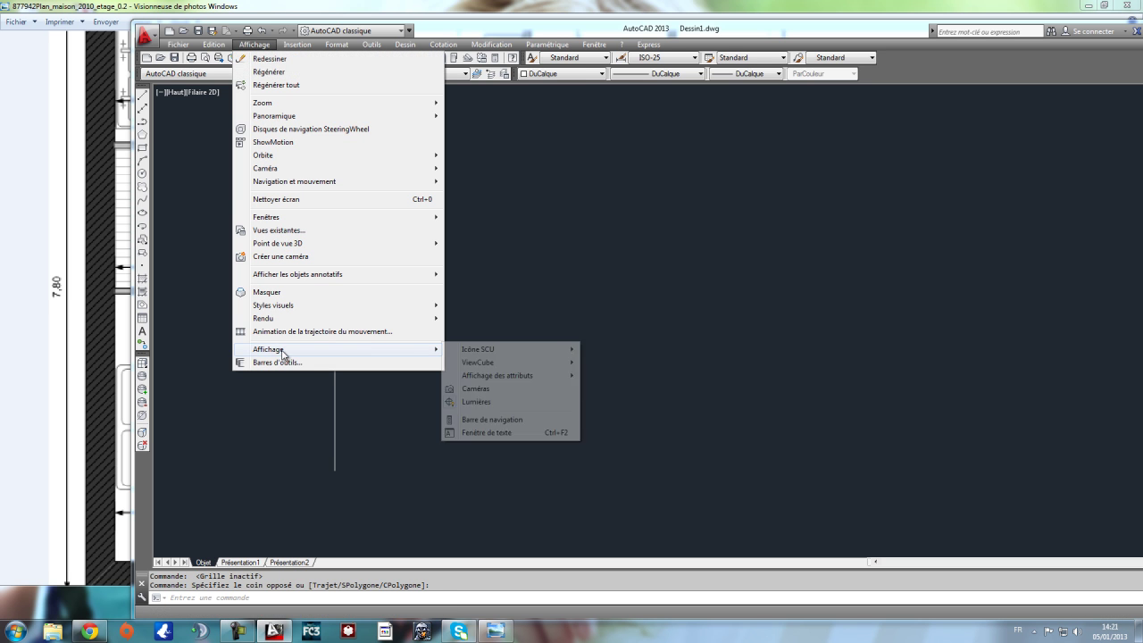
pyautogui.moveTo(472, 349)
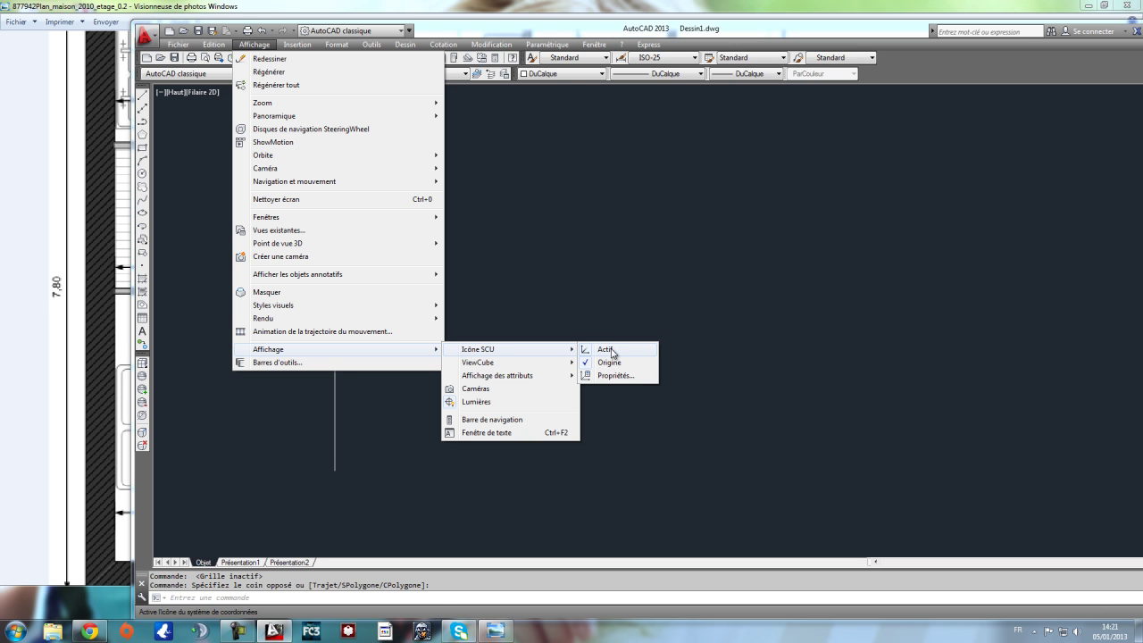
pyautogui.click(607, 349)
pyautogui.moveTo(245, 196); pyautogui.dragTo(289, 210, button='middle')
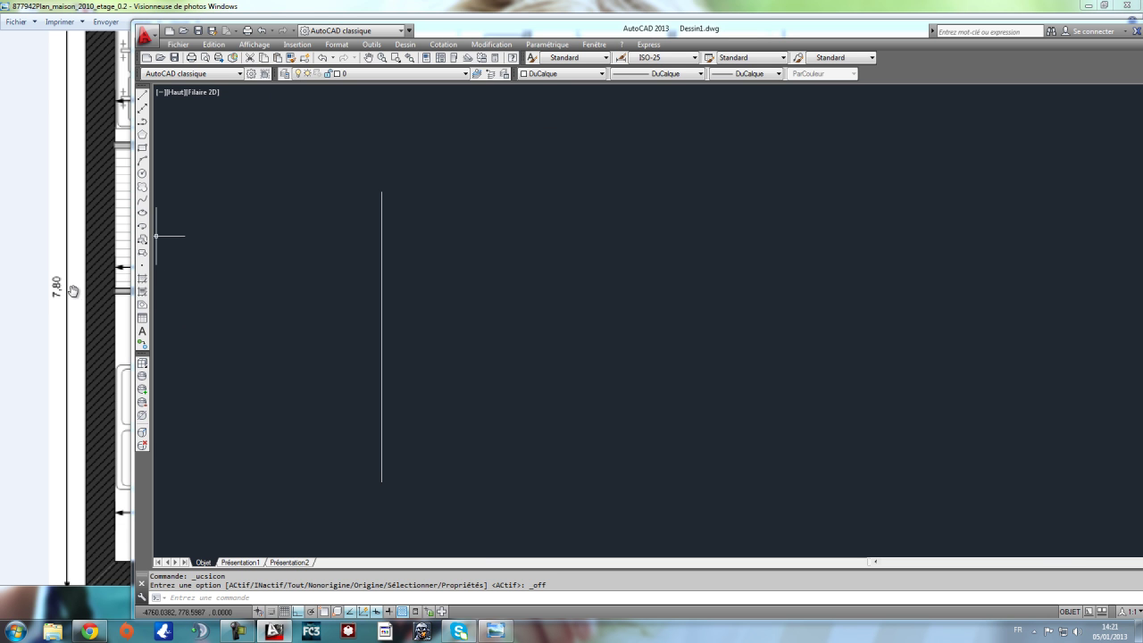
# Step: Consult the floor plan image and, with object snap on, draw a 4200 horizontal line rightwards from the vertical wall line's lower endpoint
pyautogui.click(29, 288)
pyautogui.scroll(-2, 201, 315)
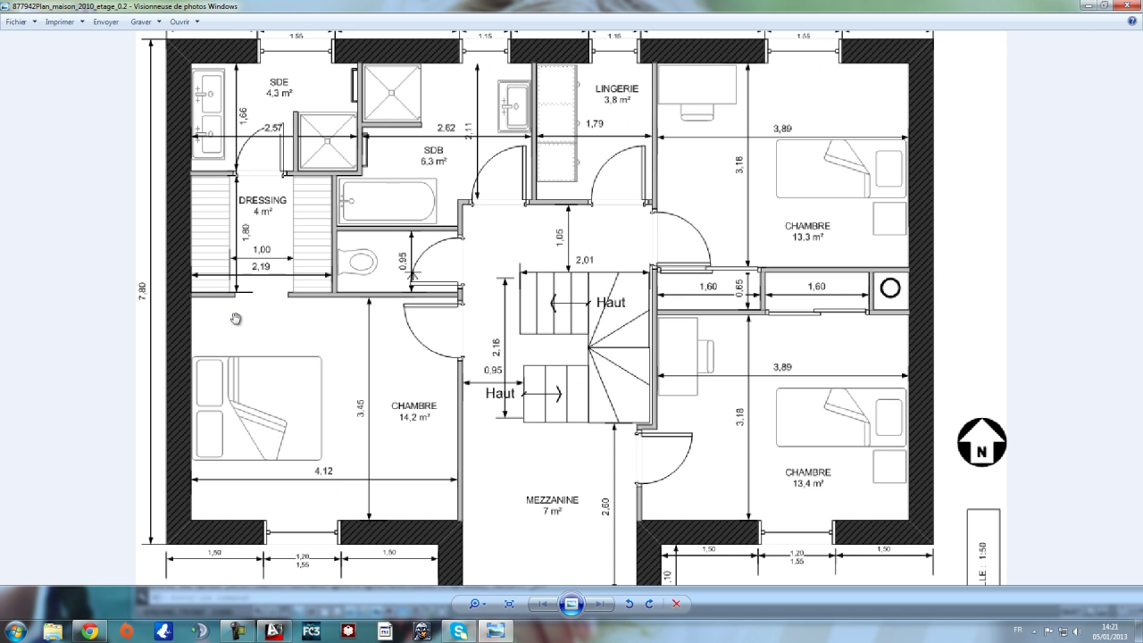
pyautogui.scroll(1, 296, 493)
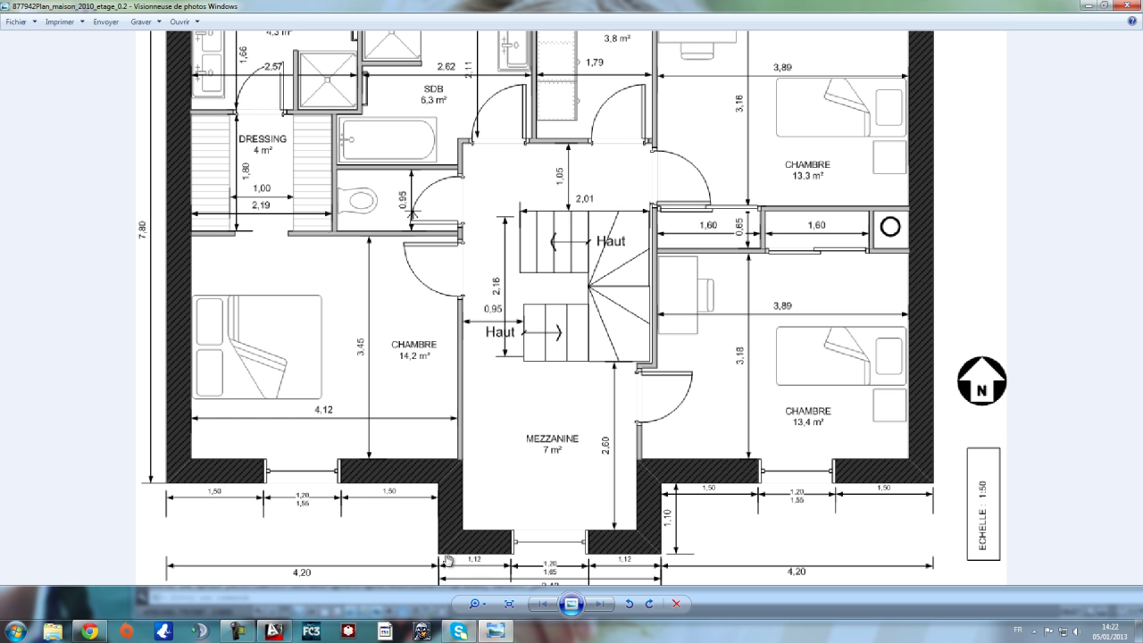
pyautogui.scroll(-1, 494, 516)
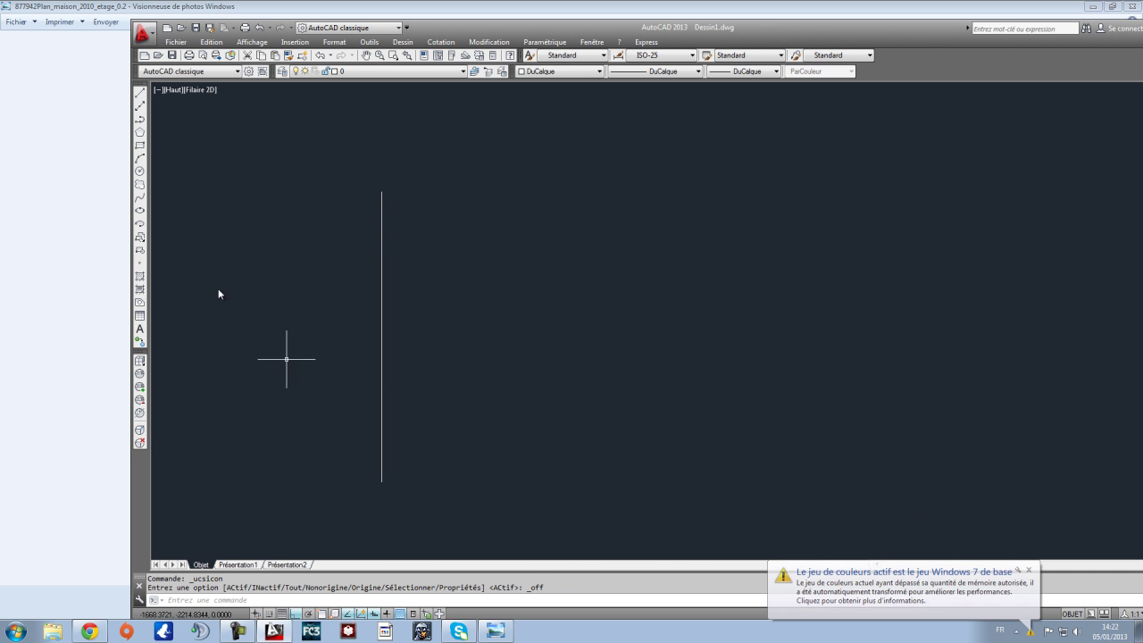
pyautogui.click(139, 92)
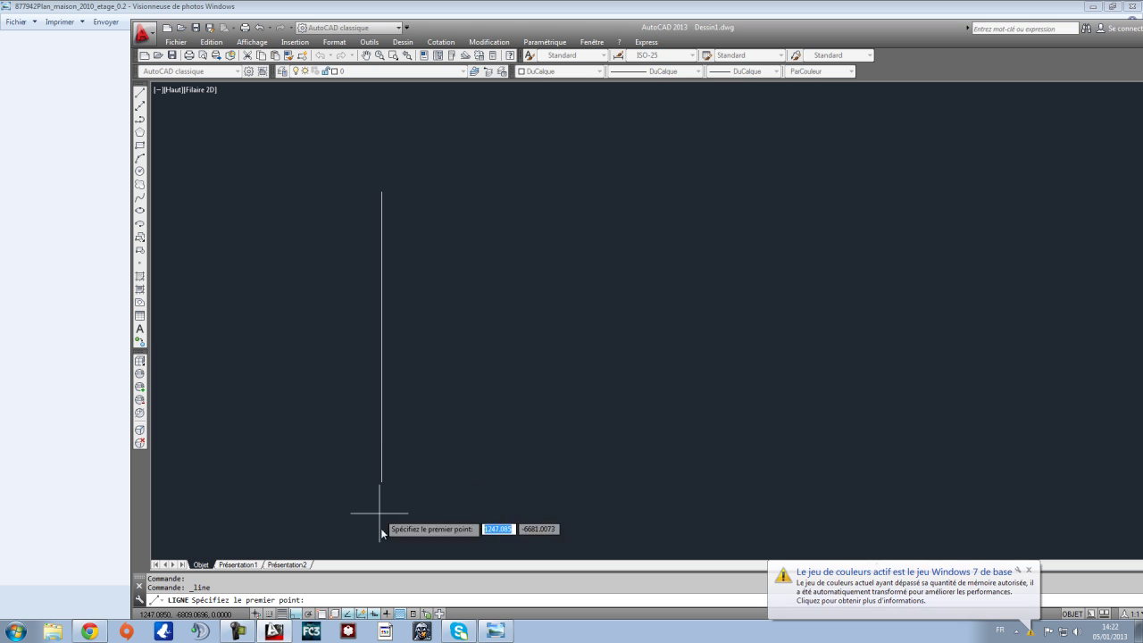
pyautogui.click(323, 614)
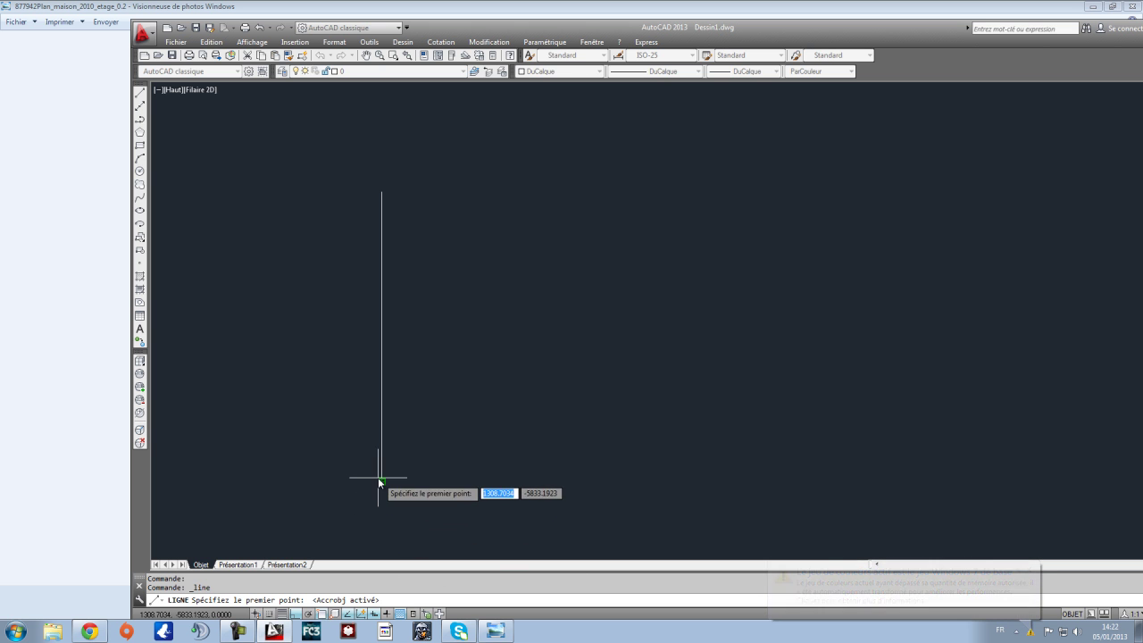
pyautogui.click(383, 481)
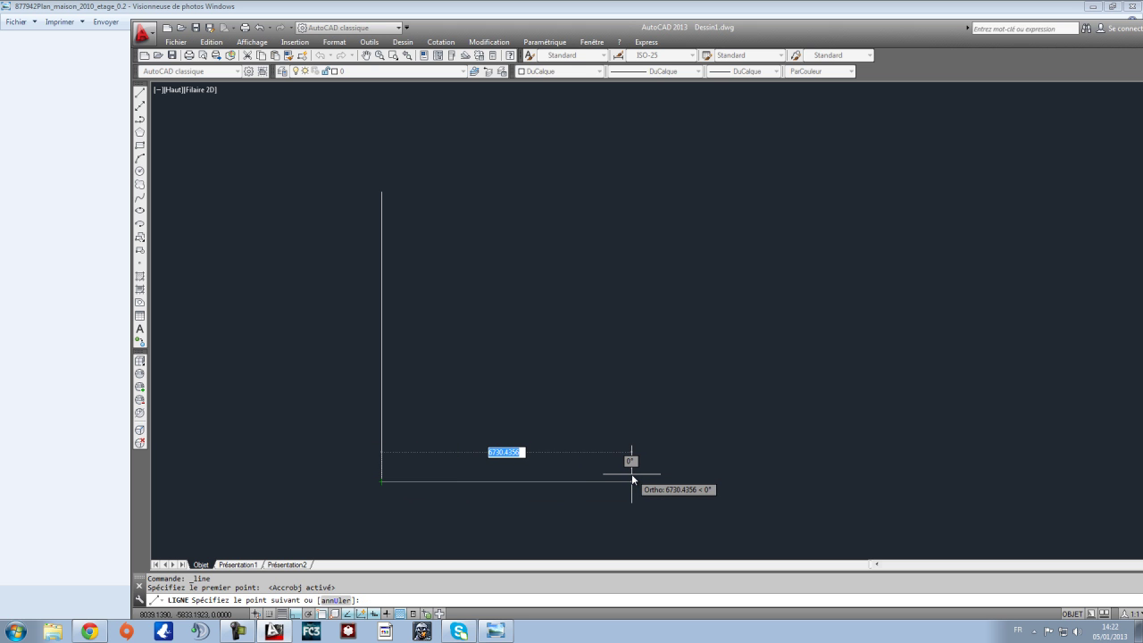
pyautogui.write('4200')
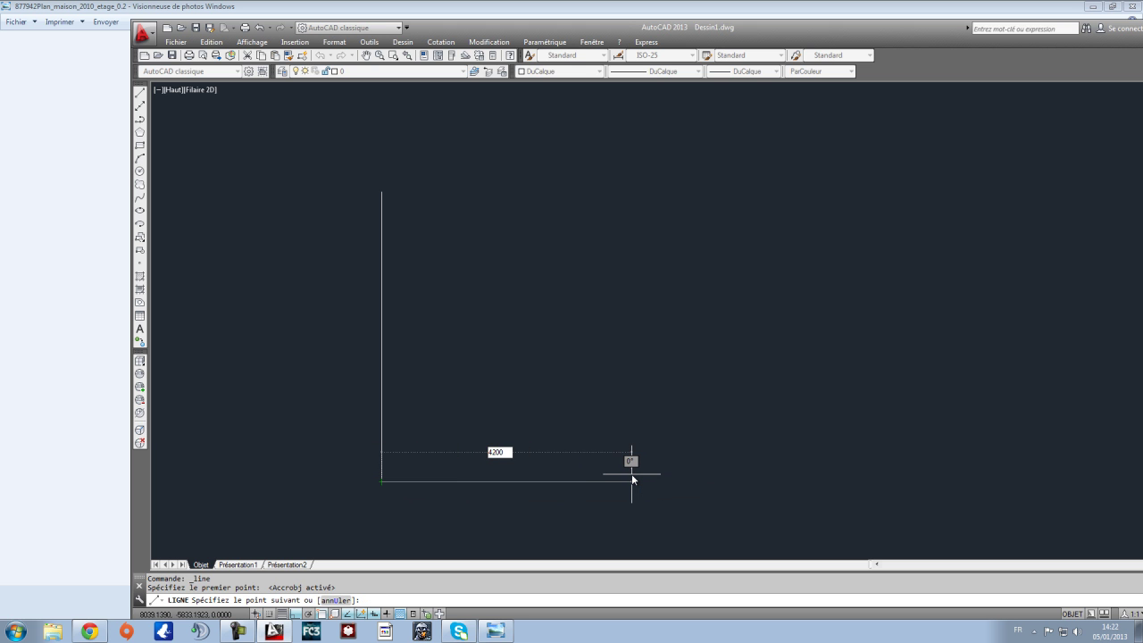
pyautogui.press('Return')
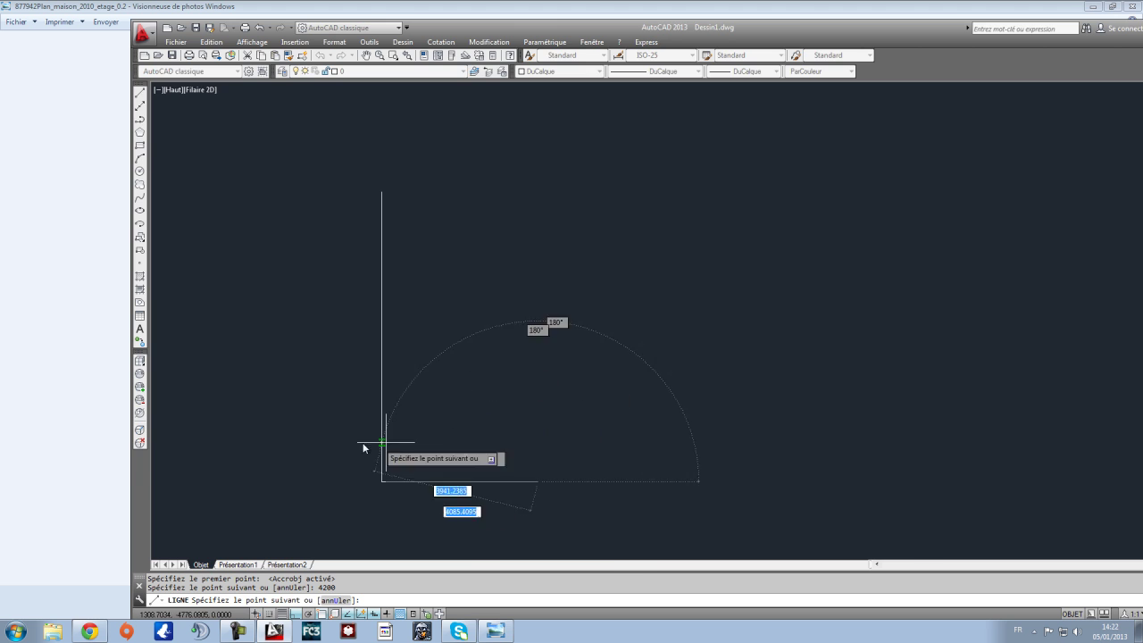
# Step: Consult the floor plan's mezzanine projection and continue the outline from the 4200 line's free end with segments 1100 down and 3430 right
pyautogui.click(75, 379)
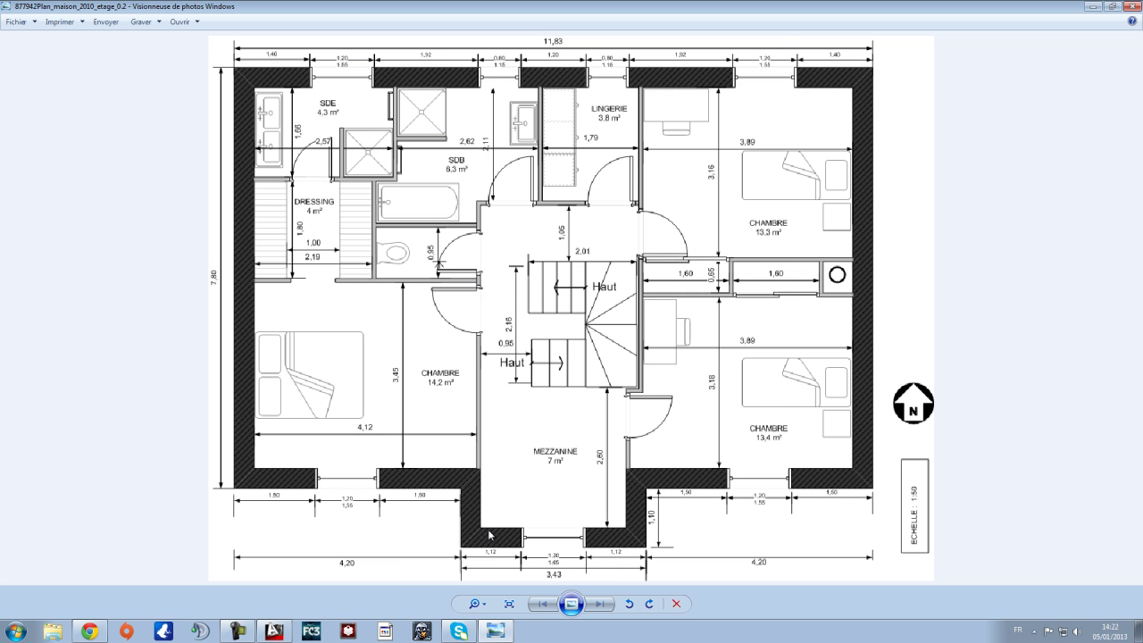
pyautogui.scroll(2, 662, 536)
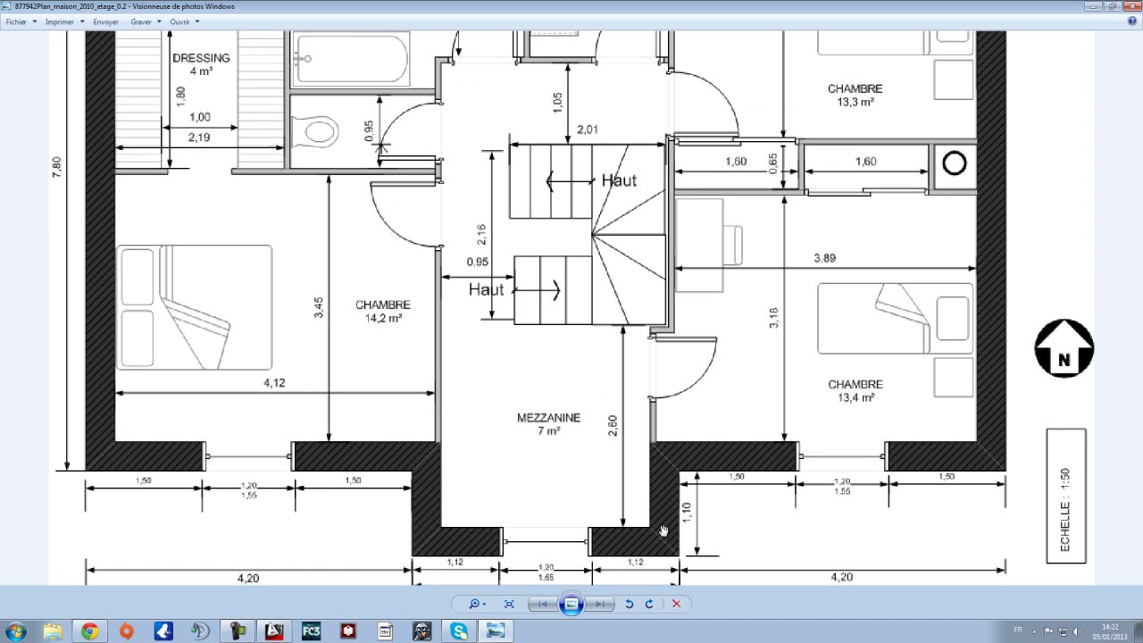
pyautogui.scroll(-1, 641, 538)
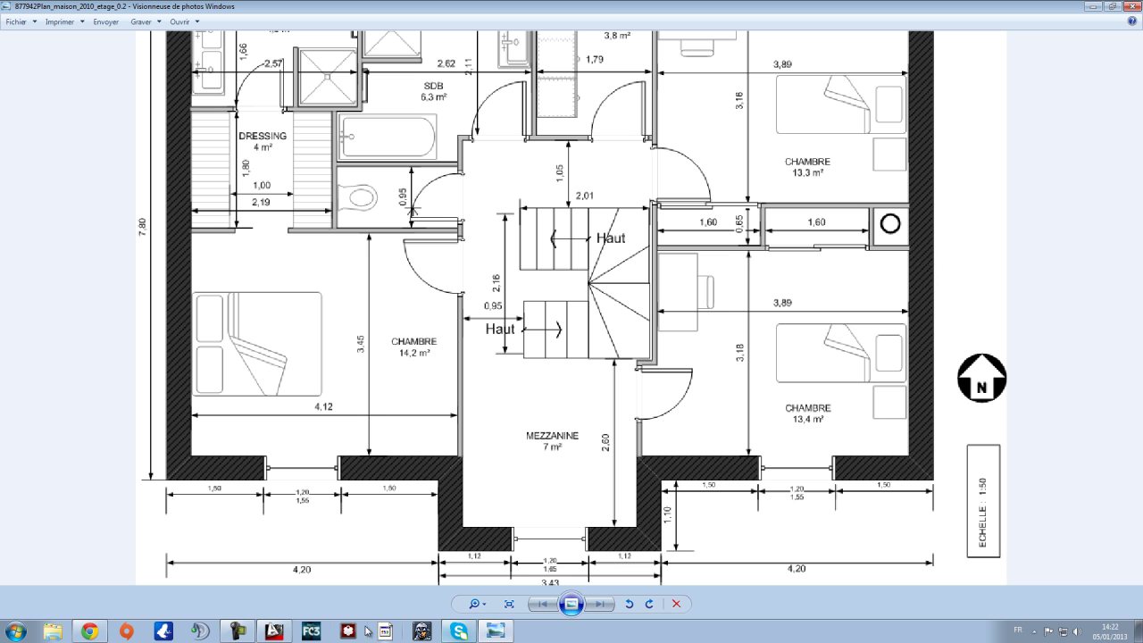
pyautogui.click(274, 632)
pyautogui.click(140, 92)
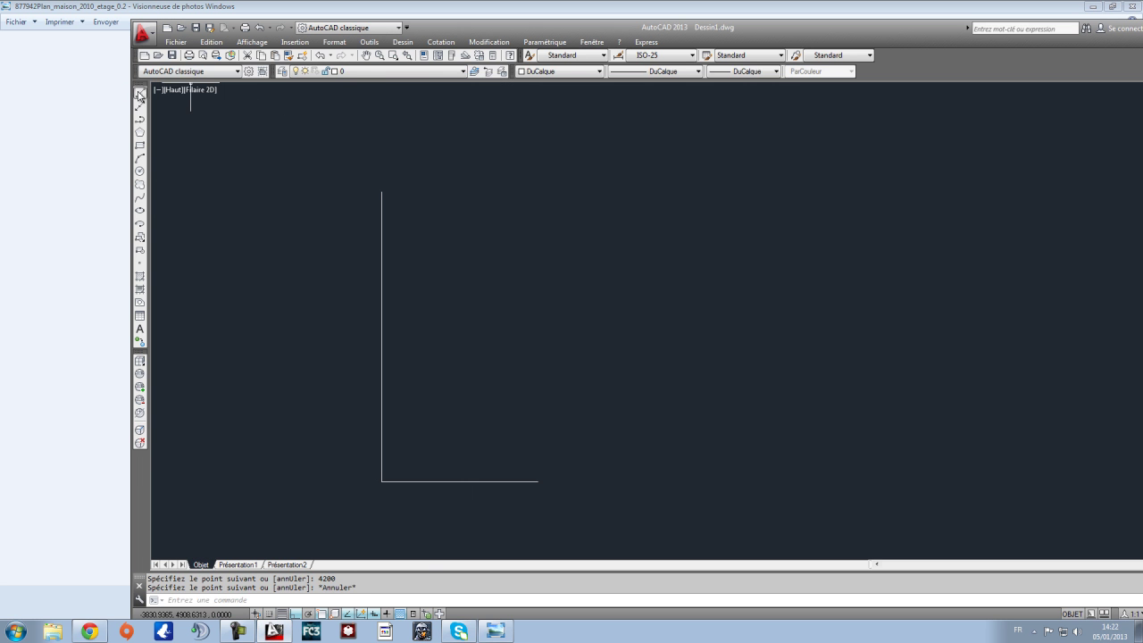
pyautogui.click(537, 481)
pyautogui.write('1100')
pyautogui.press('Return')
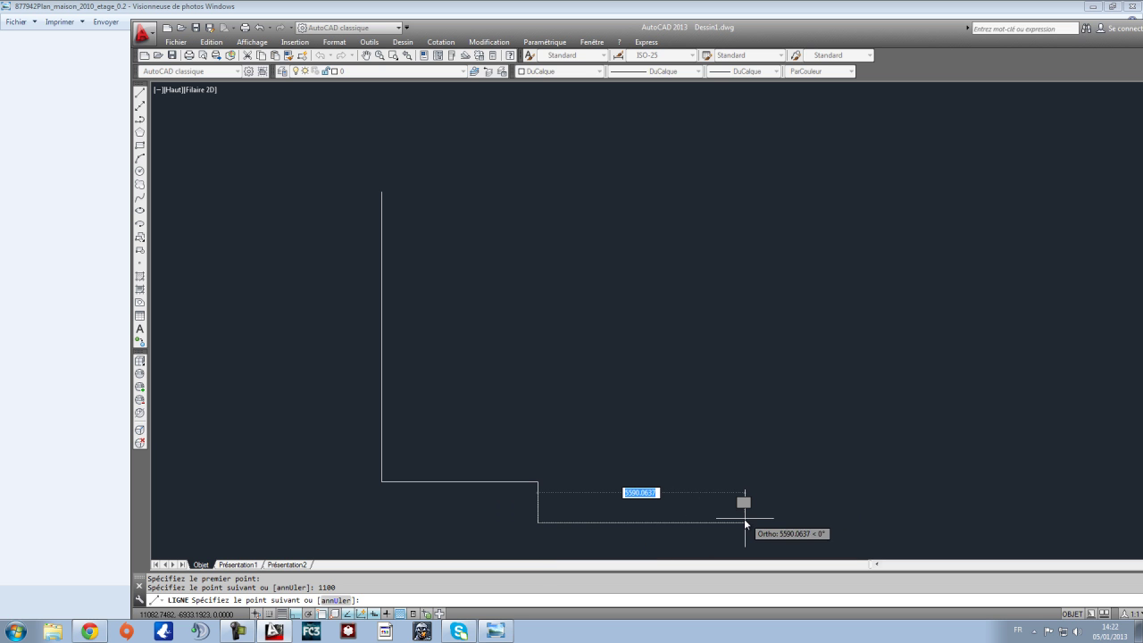
pyautogui.write('3430')
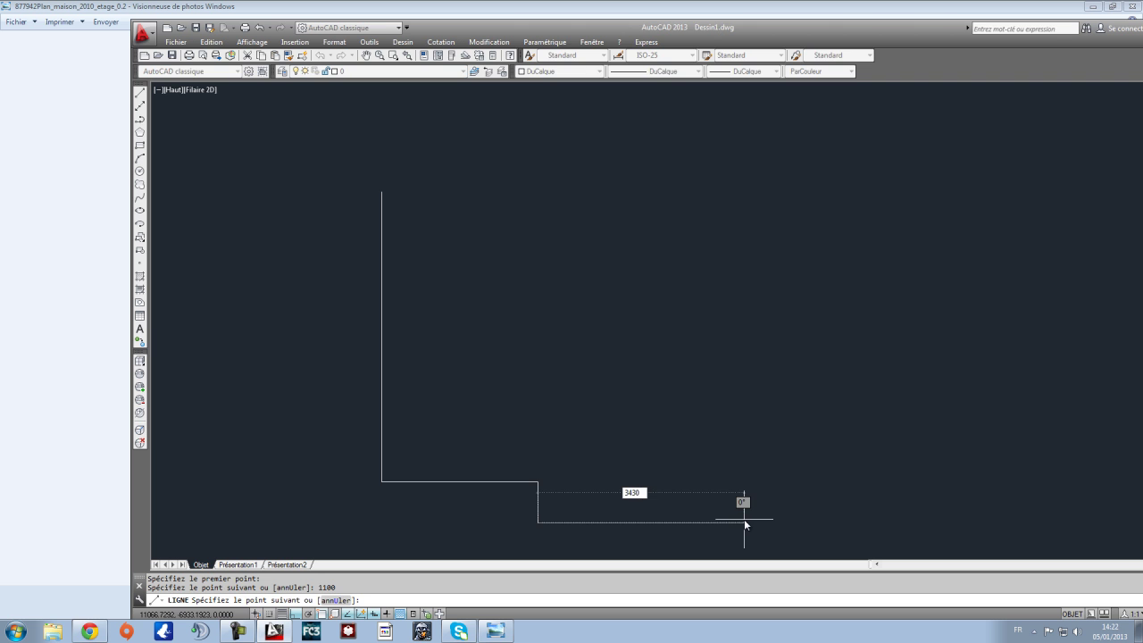
pyautogui.press('Return')
pyautogui.press('Escape')
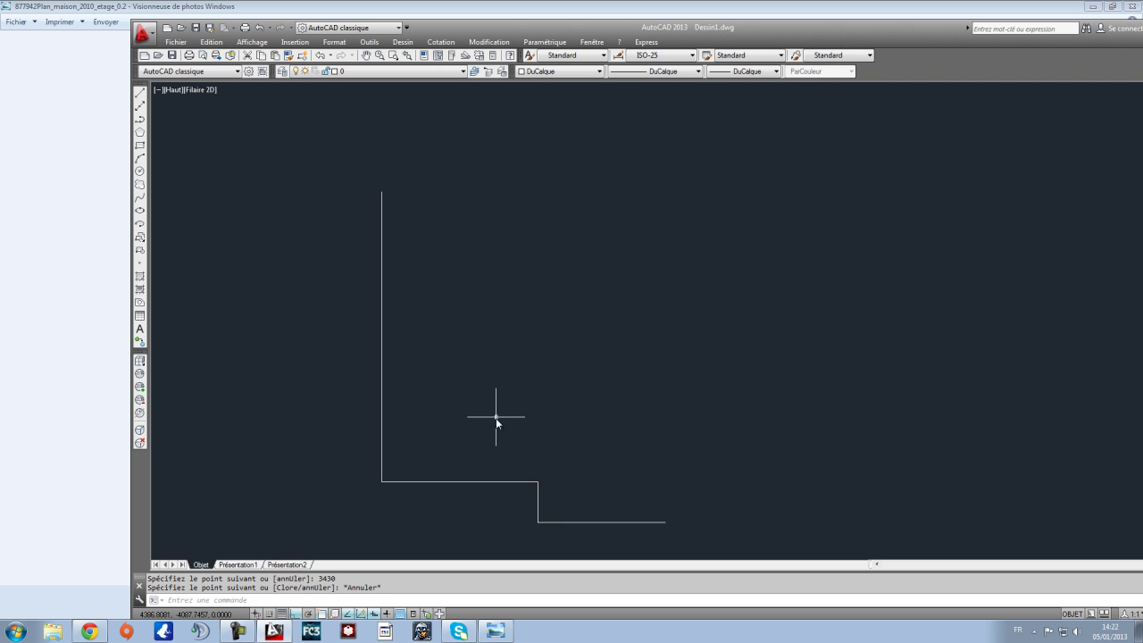
# Step: Examine the floor plan image for the distance from the lower-left exterior corner to the first window opening, and return to the drawing
pyautogui.scroll(2, 510, 487)
pyautogui.scroll(-2, 510, 490)
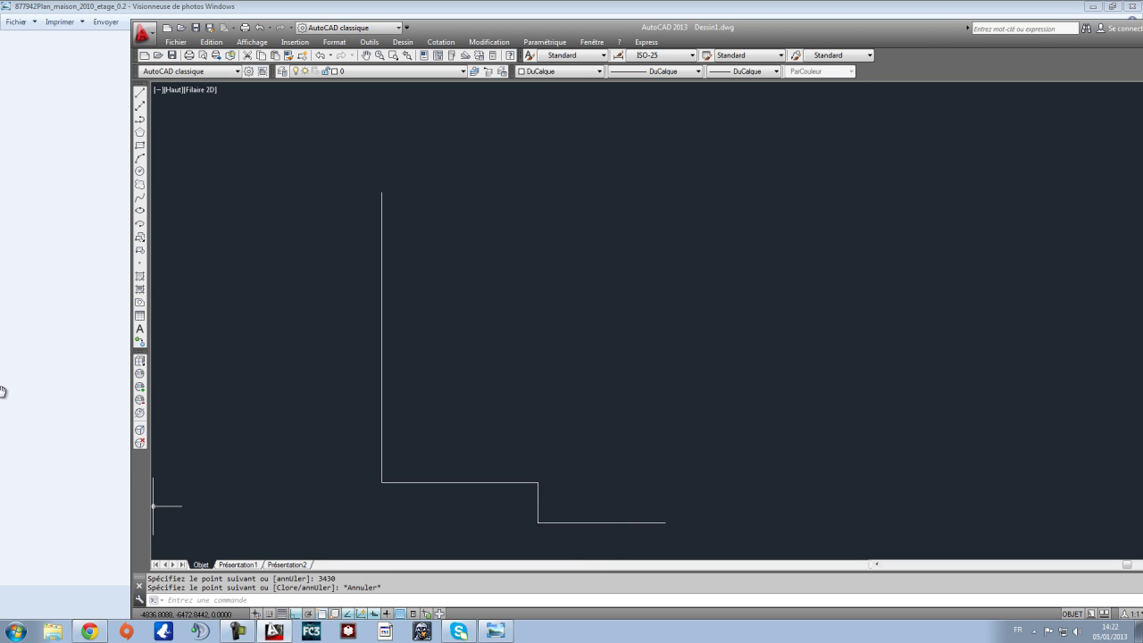
pyautogui.click(72, 343)
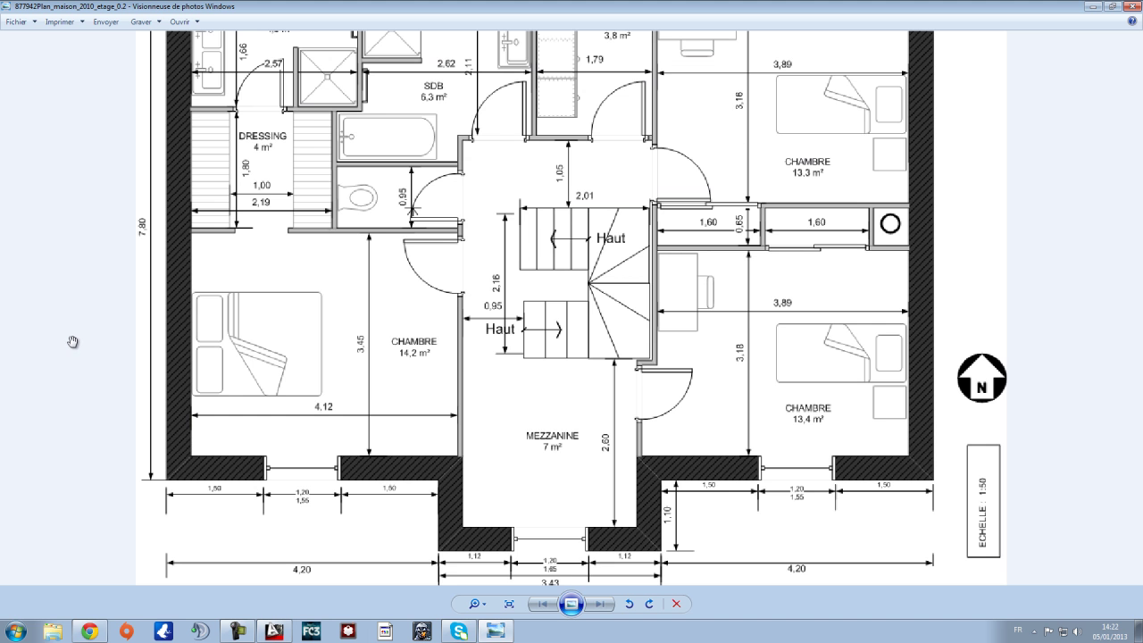
pyautogui.scroll(-3, 700, 388)
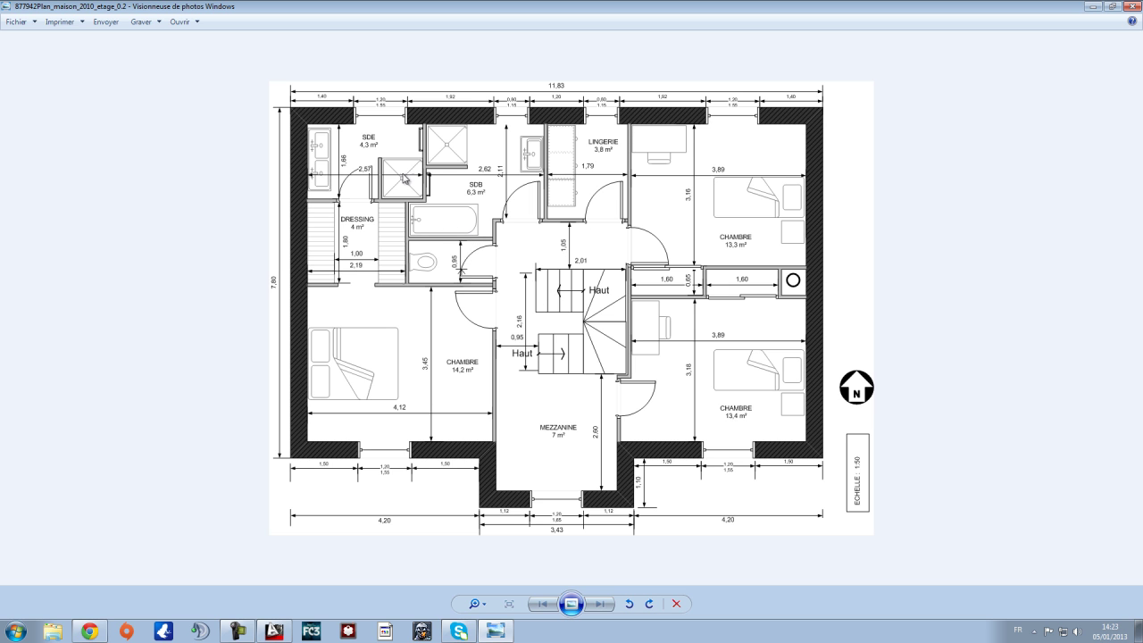
pyautogui.scroll(3, 331, 425)
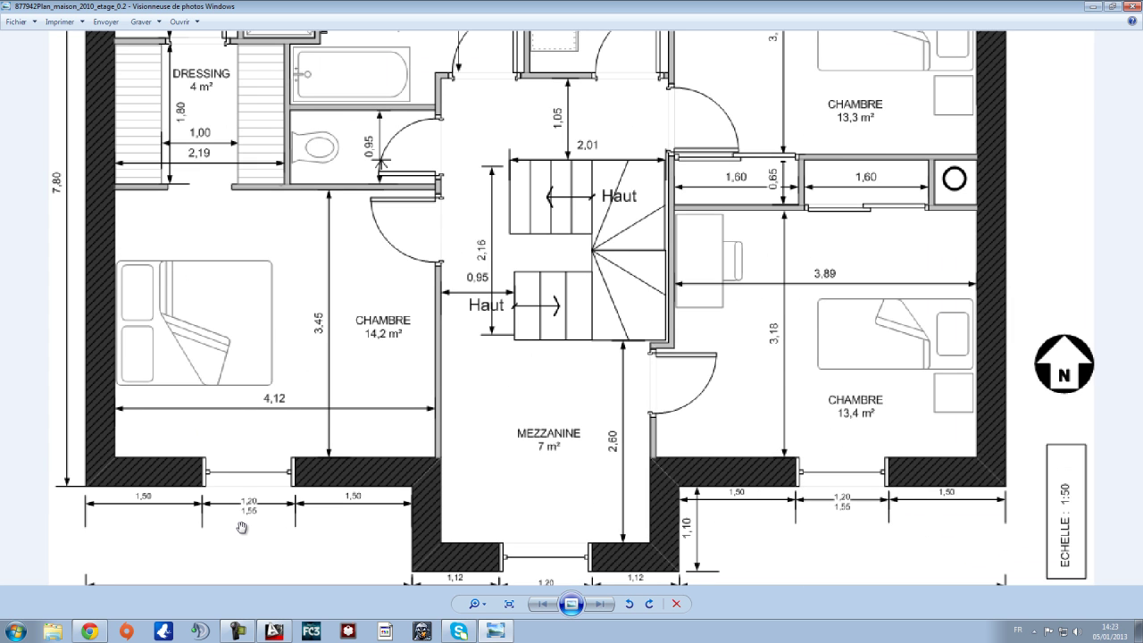
pyautogui.scroll(1, 241, 523)
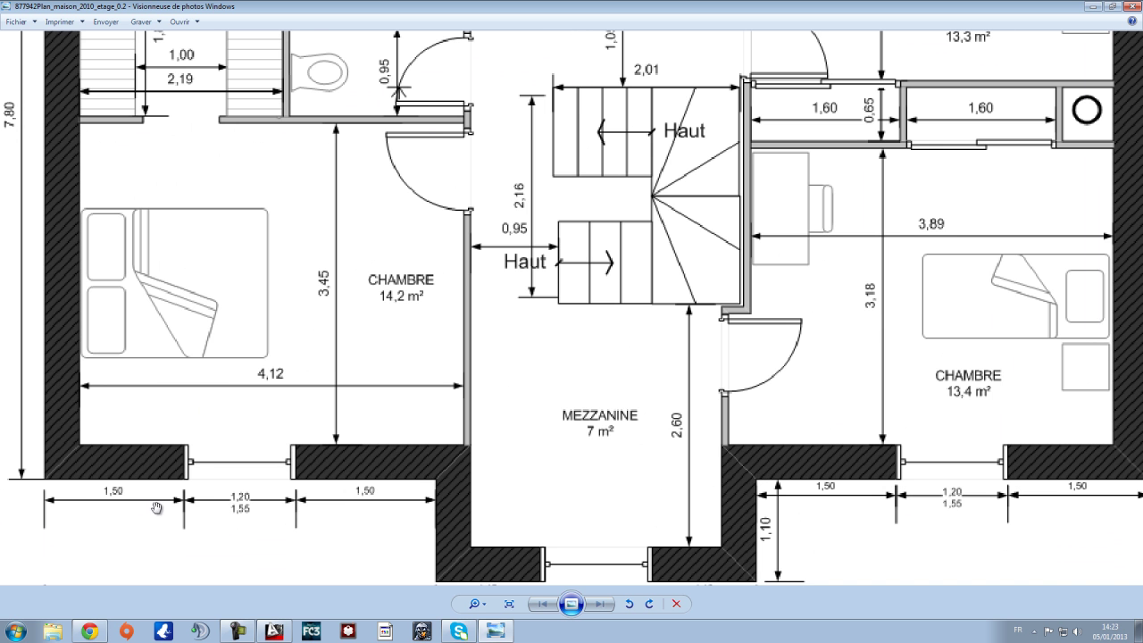
pyautogui.scroll(-1, 127, 508)
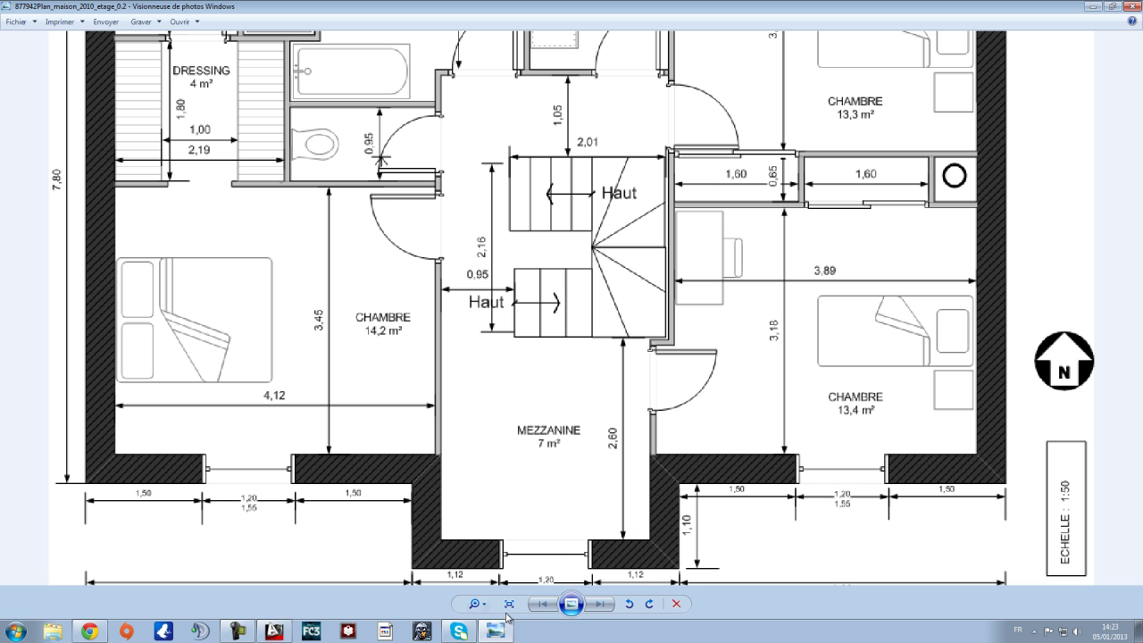
pyautogui.click(276, 630)
# Step: Draw construction lines from the outline's lower-left corner: a short segment down, 1500 to the right, and up past the 4200 wall line
pyautogui.scroll(2, 362, 379)
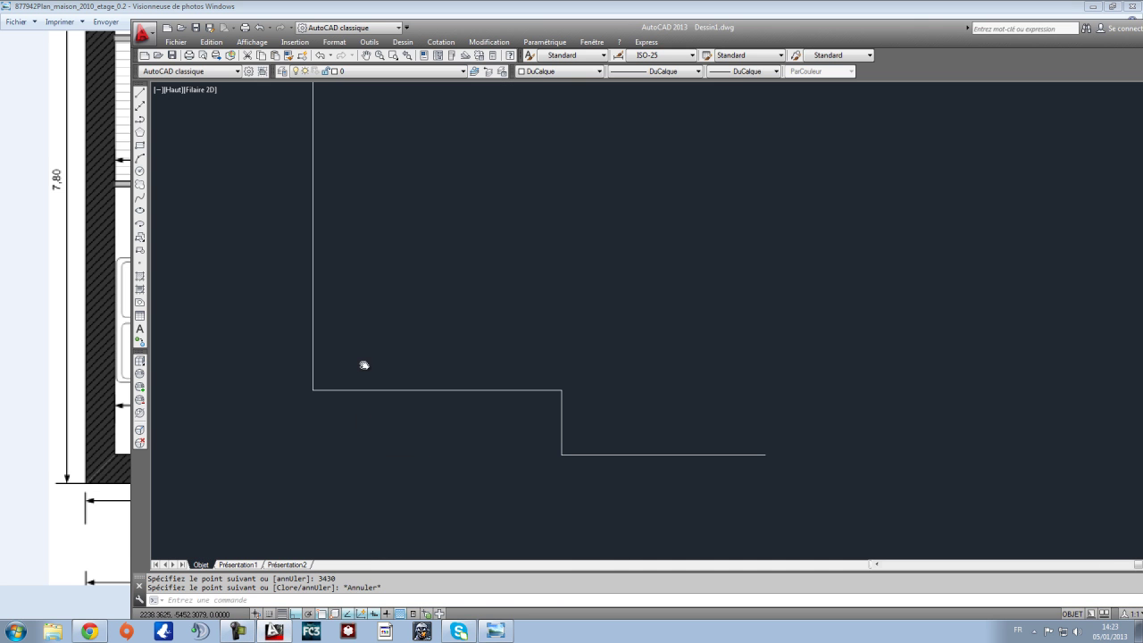
pyautogui.click(139, 92)
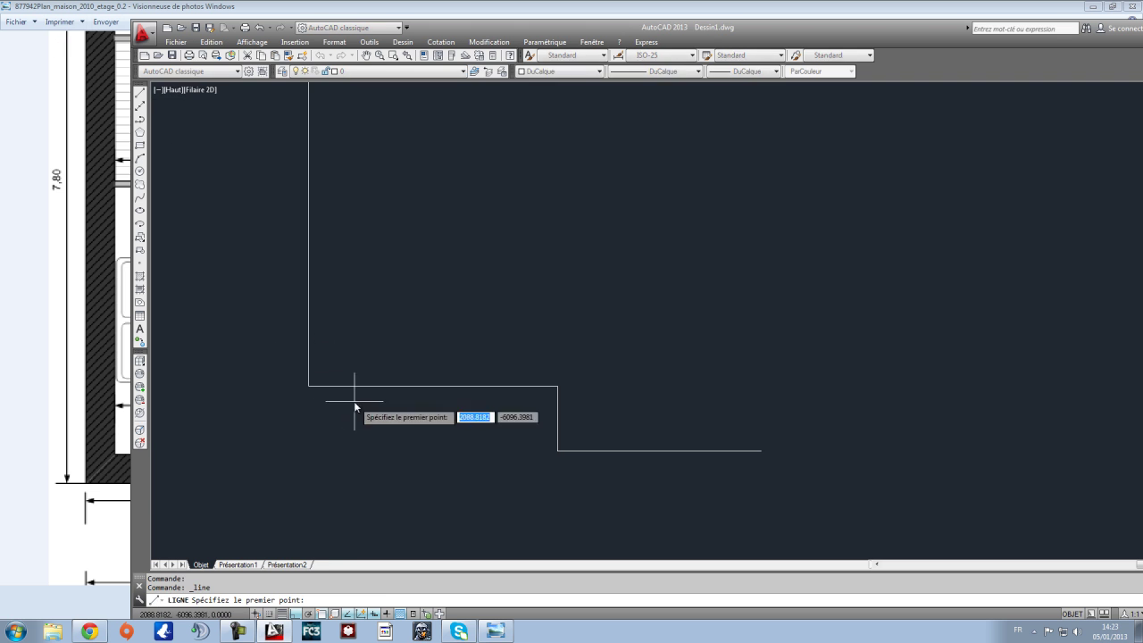
pyautogui.click(308, 386)
pyautogui.write('1500')
pyautogui.press('Return')
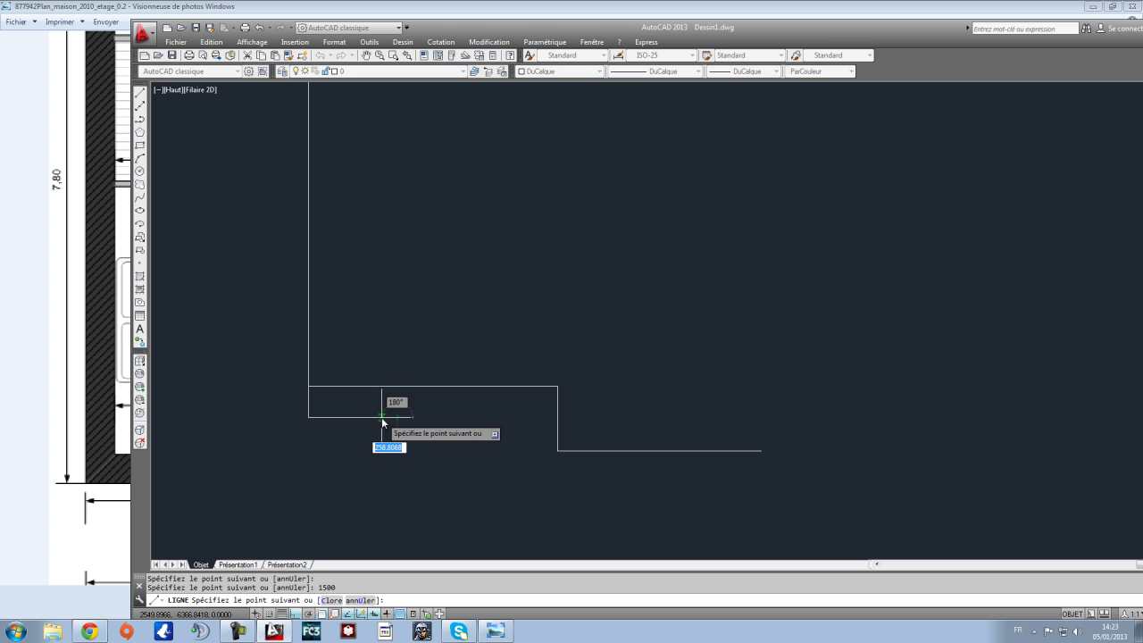
pyautogui.click(384, 322)
pyautogui.press('Escape')
# Step: Check the opening width of the lower-left bedroom's window on the floor plan image and return to the drawing
pyautogui.click(279, 633)
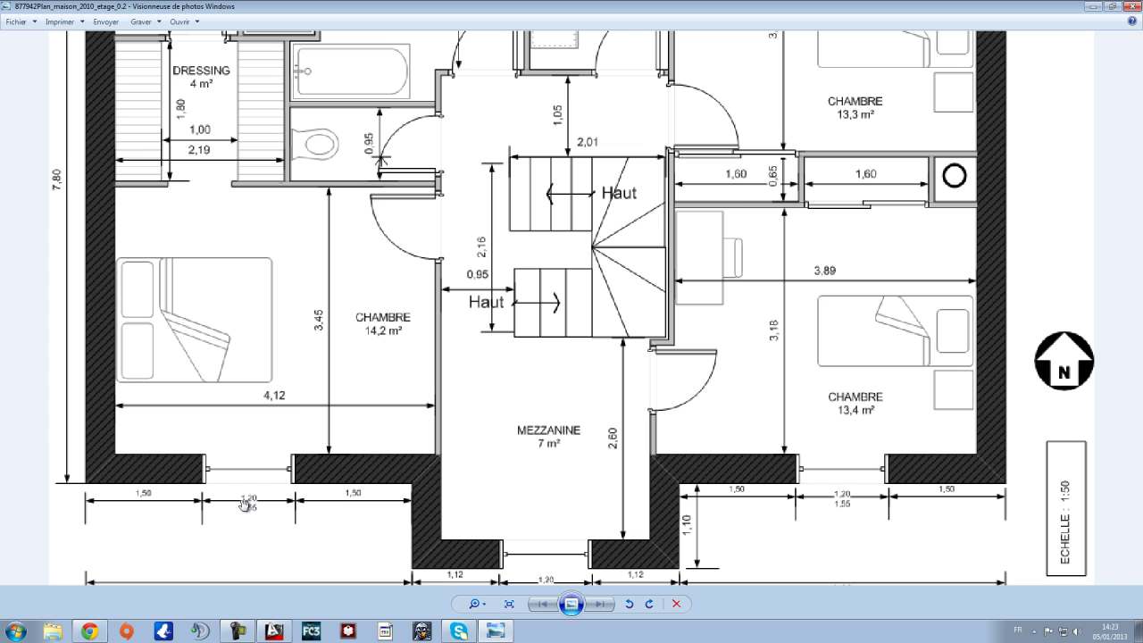
pyautogui.scroll(-2, 243, 504)
pyautogui.scroll(2, 250, 518)
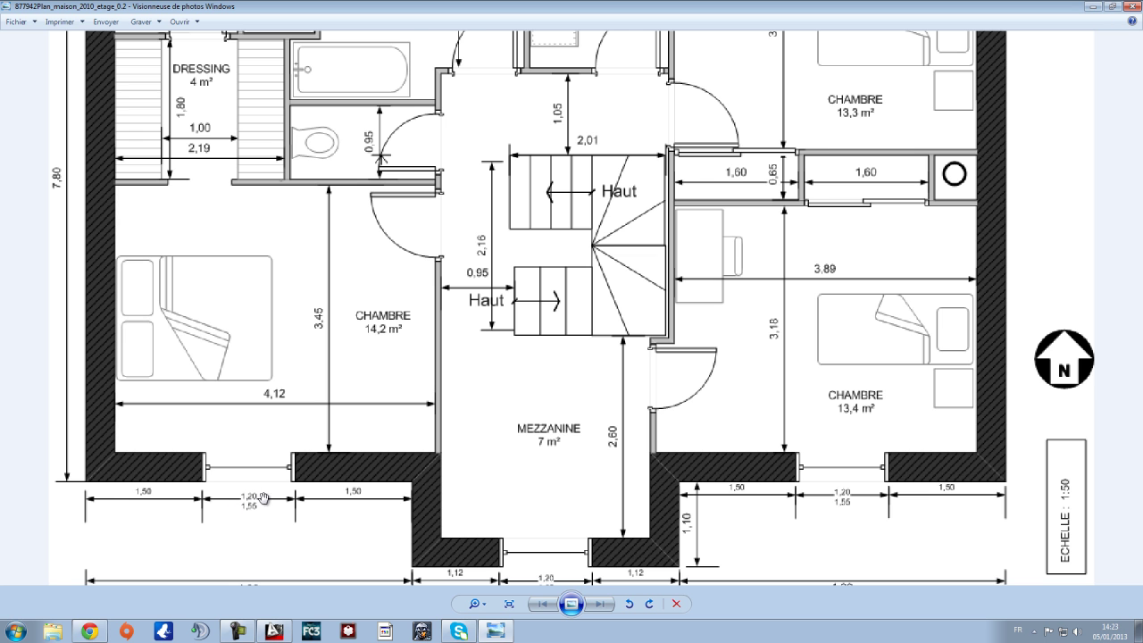
pyautogui.scroll(1, 250, 502)
pyautogui.scroll(-1, 250, 501)
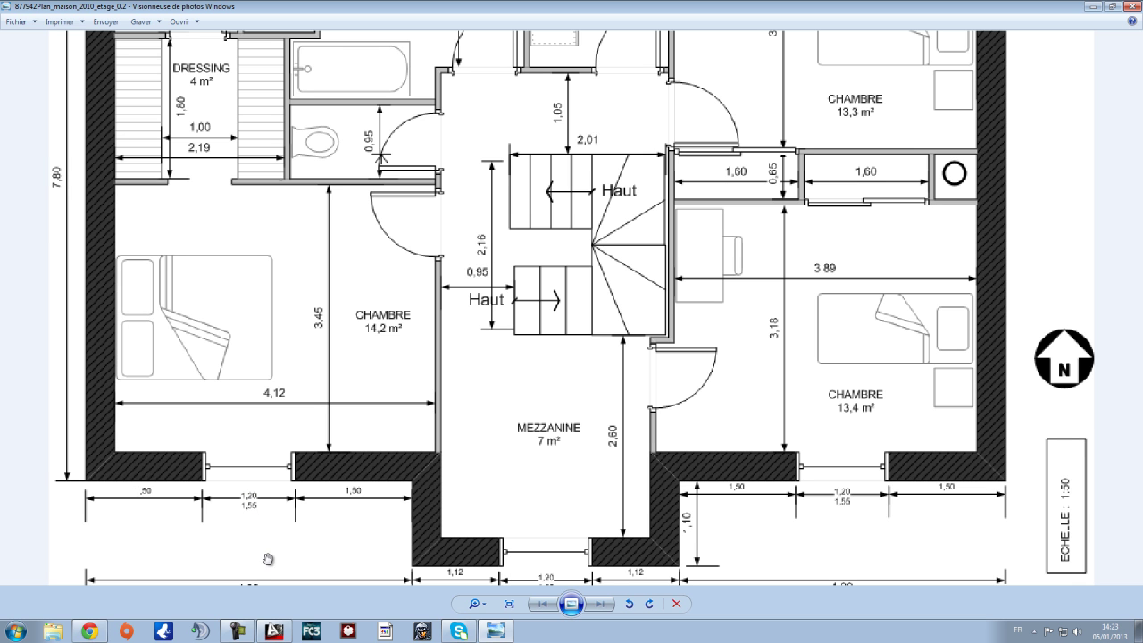
pyautogui.click(274, 631)
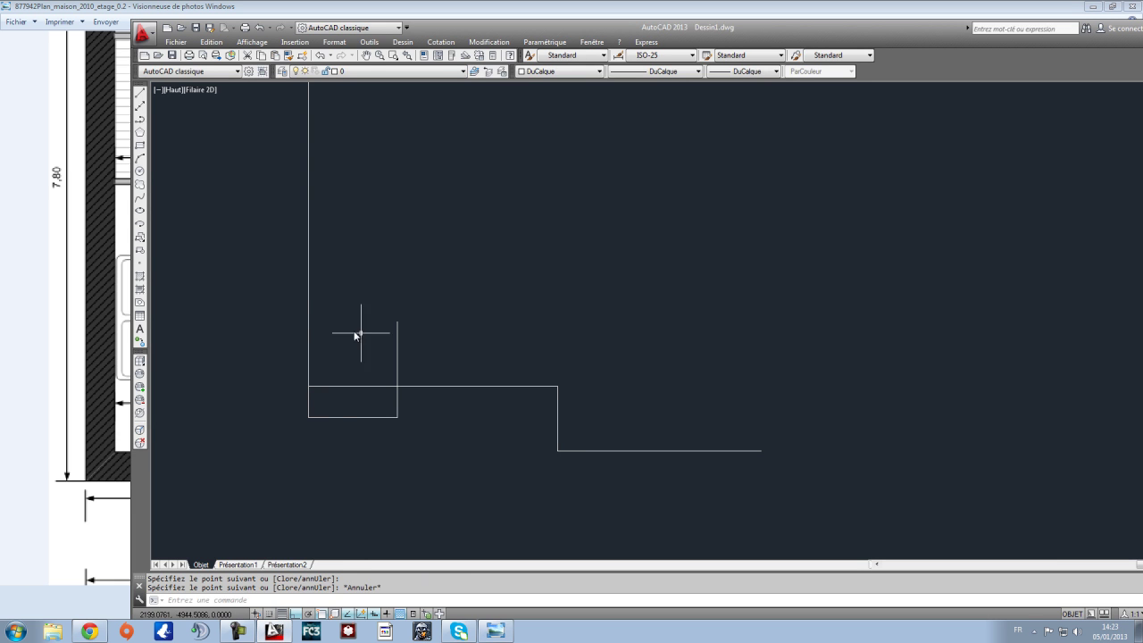
pyautogui.click(140, 94)
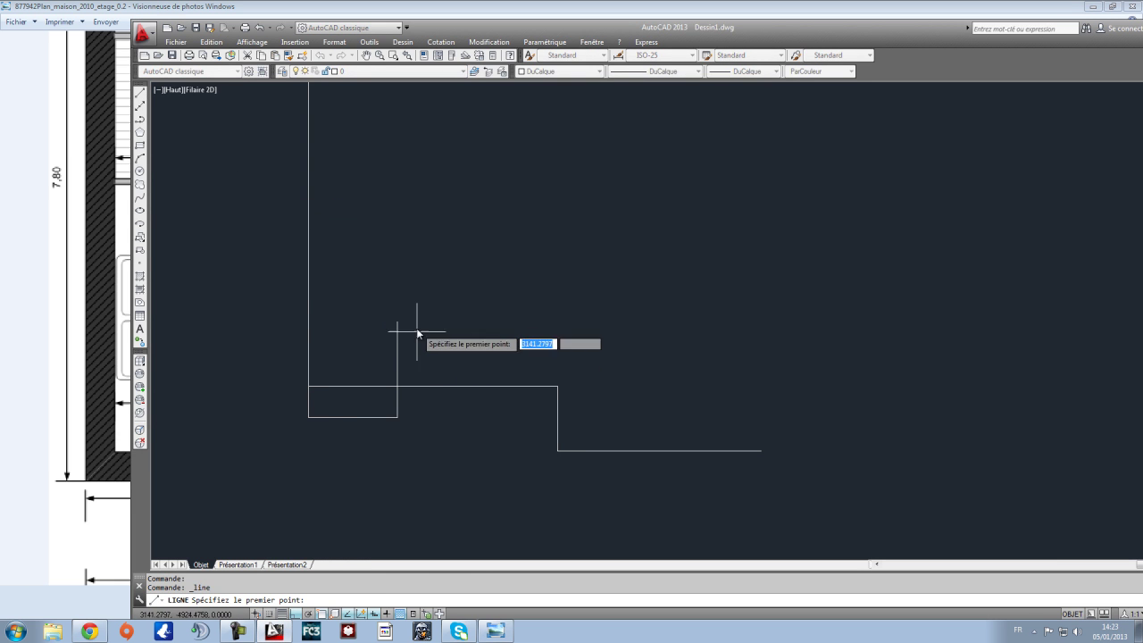
pyautogui.click(398, 321)
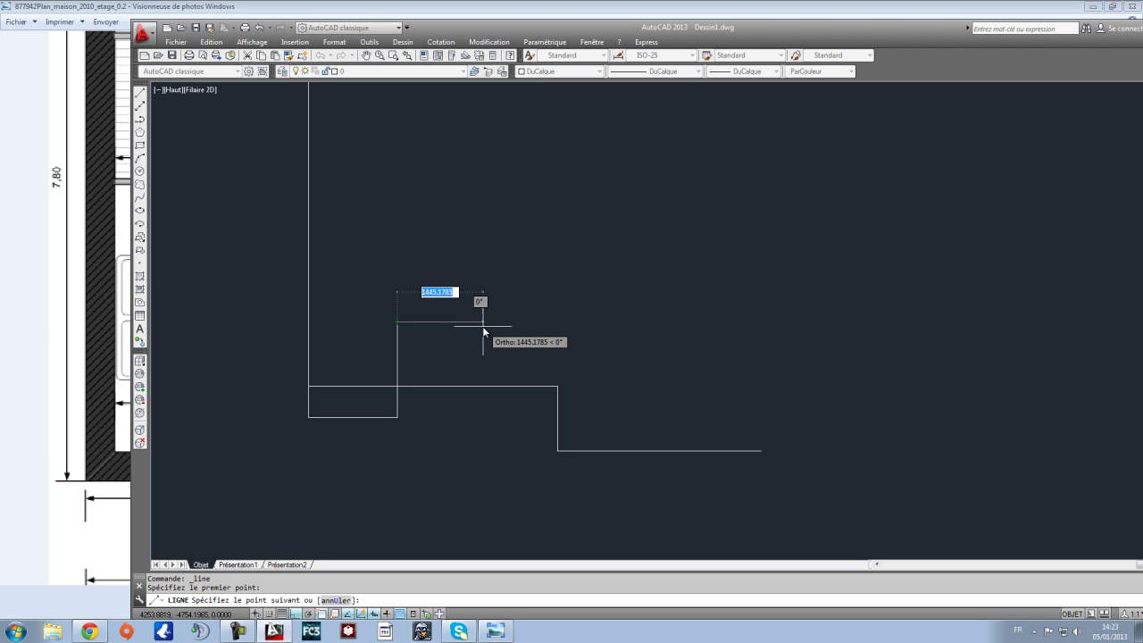
pyautogui.press('Escape')
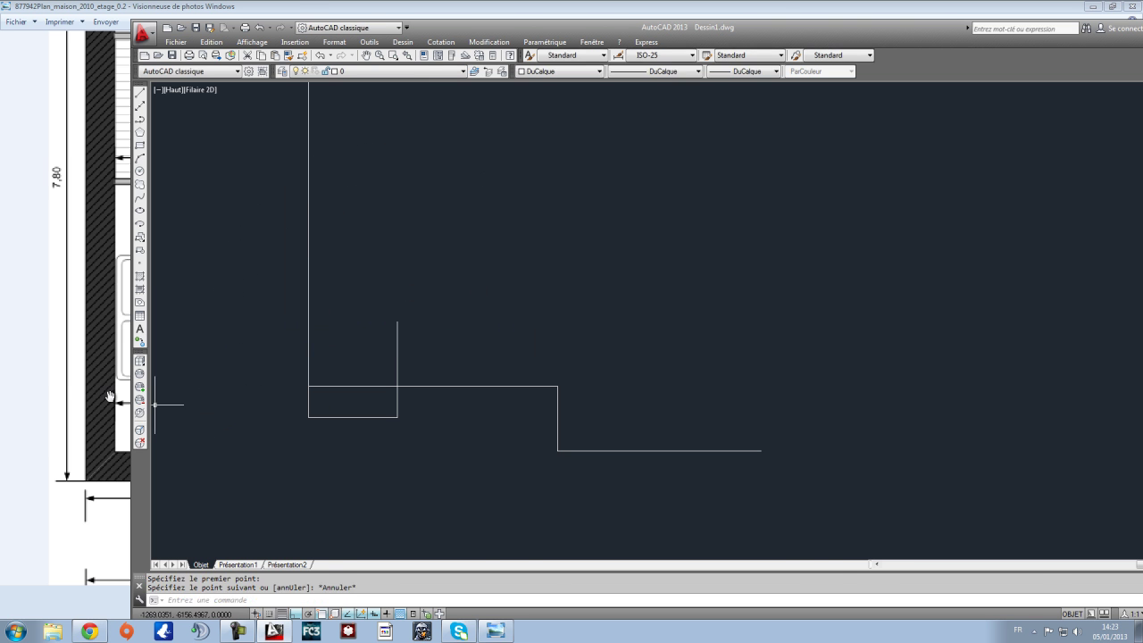
pyautogui.click(58, 386)
pyautogui.click(274, 631)
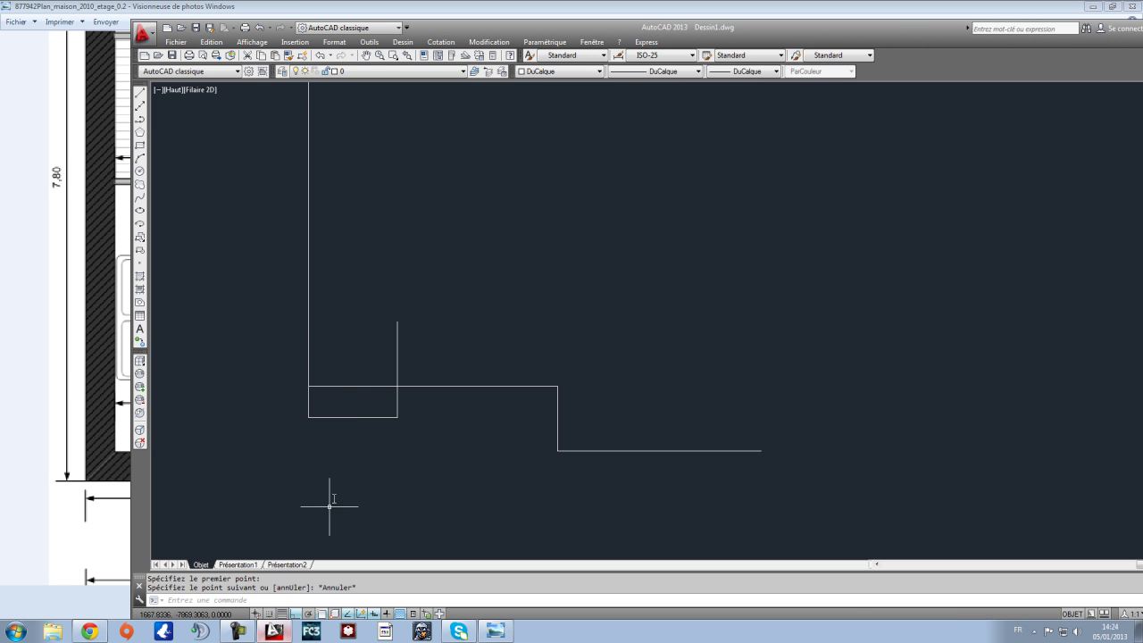
# Step: Draw a 1200 horizontal construction line rightwards from the upper end of the vertical construction line
pyautogui.click(140, 93)
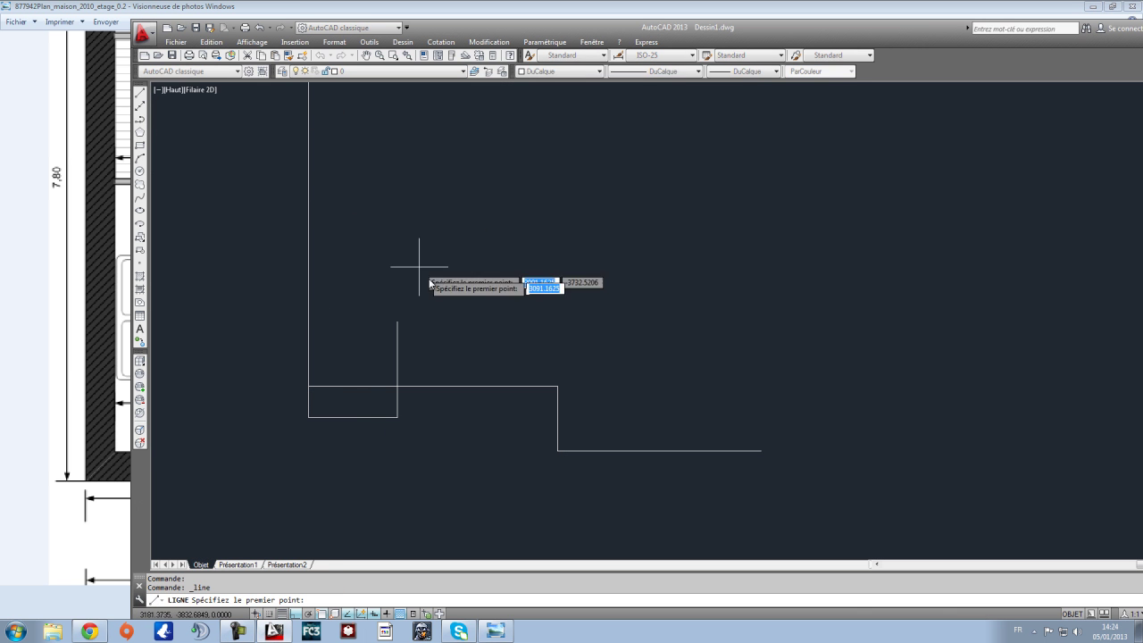
pyautogui.click(398, 322)
pyautogui.write('1')
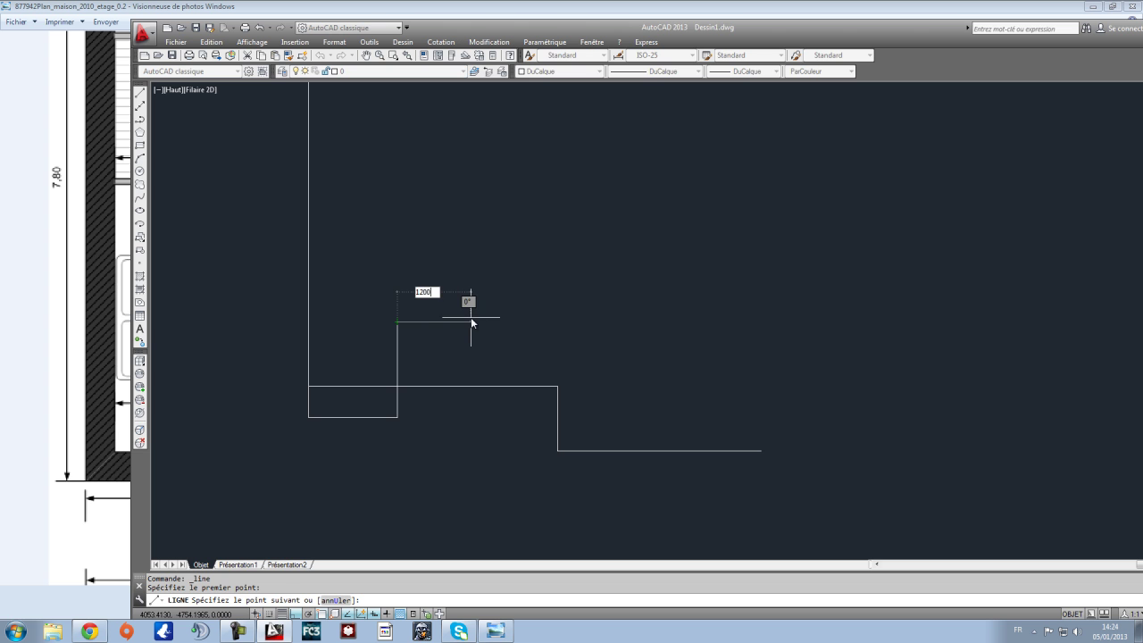
pyautogui.write('200')
pyautogui.press('Return')
pyautogui.press('Escape')
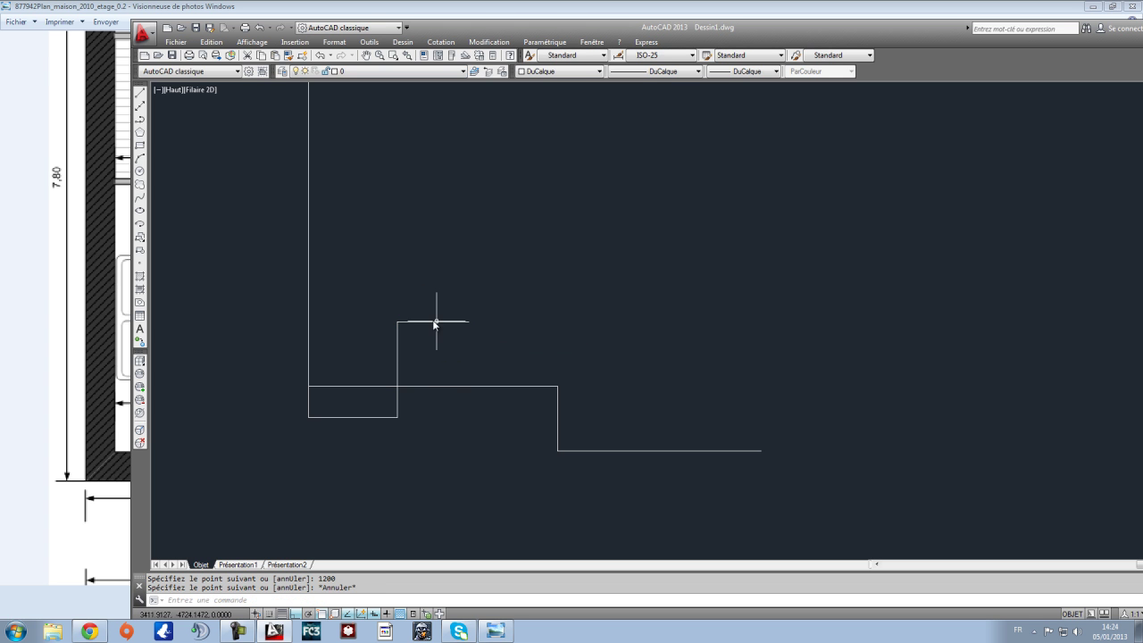
# Step: Draw a vertical construction line from the 1200 line's free end down across the horizontal wall line
pyautogui.click(140, 94)
pyautogui.click(469, 322)
pyautogui.click(469, 450)
pyautogui.press('Escape')
# Step: Maximize the drawing window and trim the horizontal wall line between the two vertical construction lines to open the window gap
pyautogui.scroll(2, 457, 399)
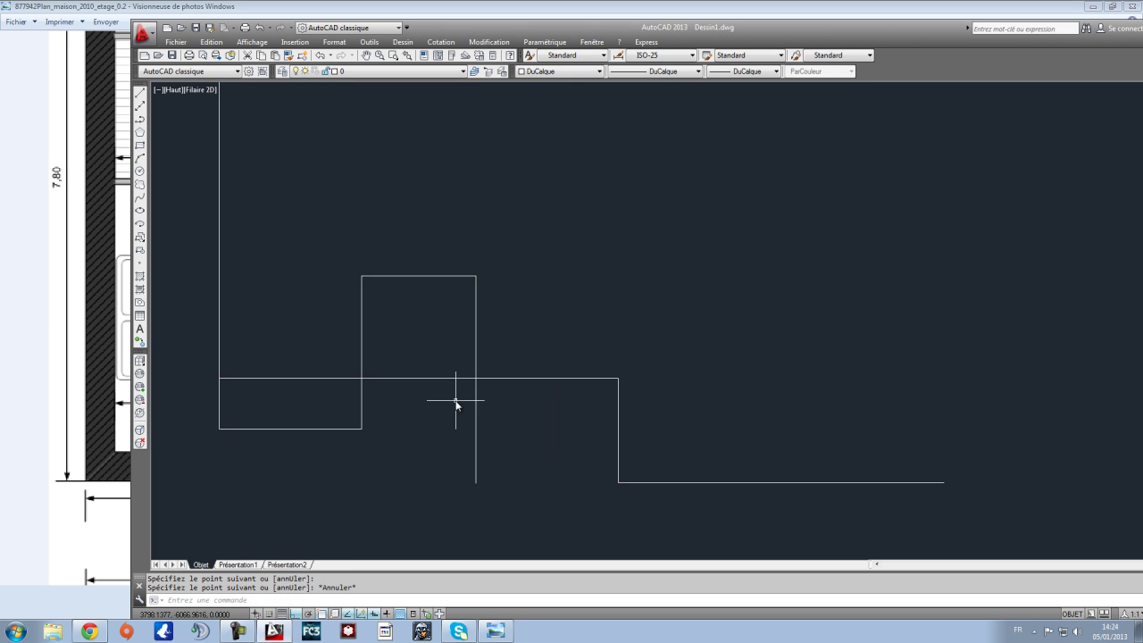
pyautogui.click(532, 433)
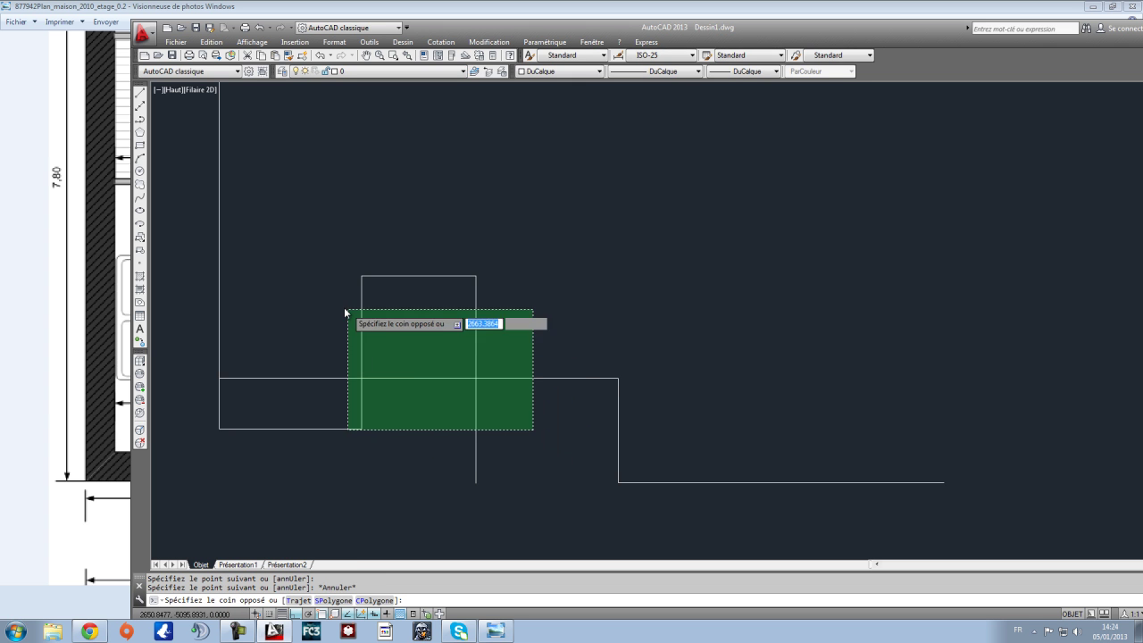
pyautogui.click(283, 234)
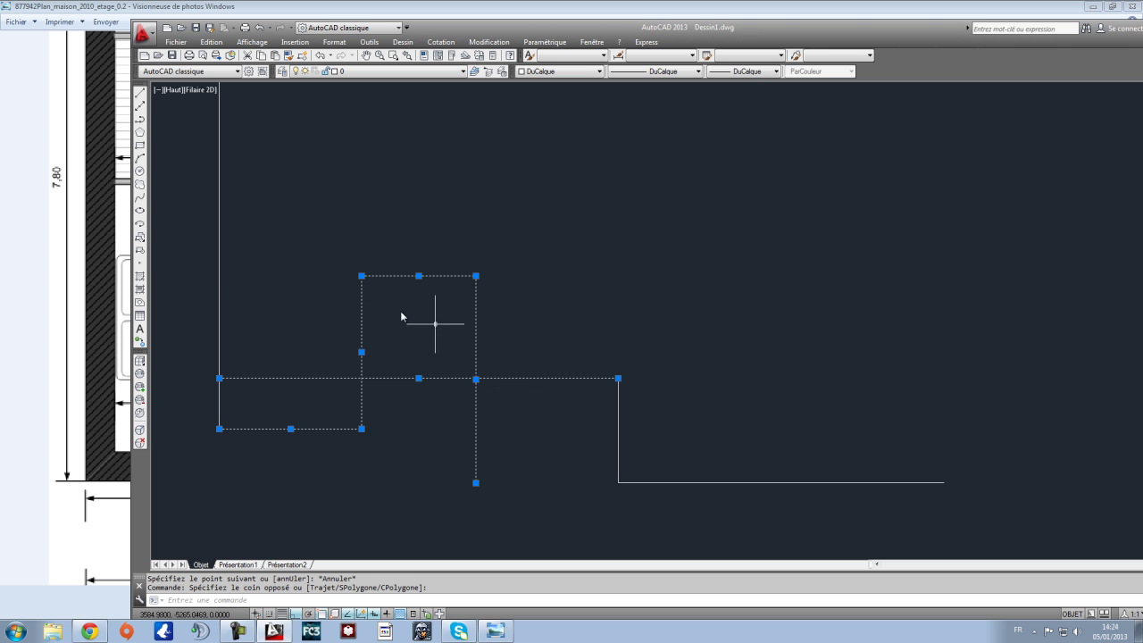
pyautogui.moveTo(547, 17); pyautogui.dragTo(422, 5)
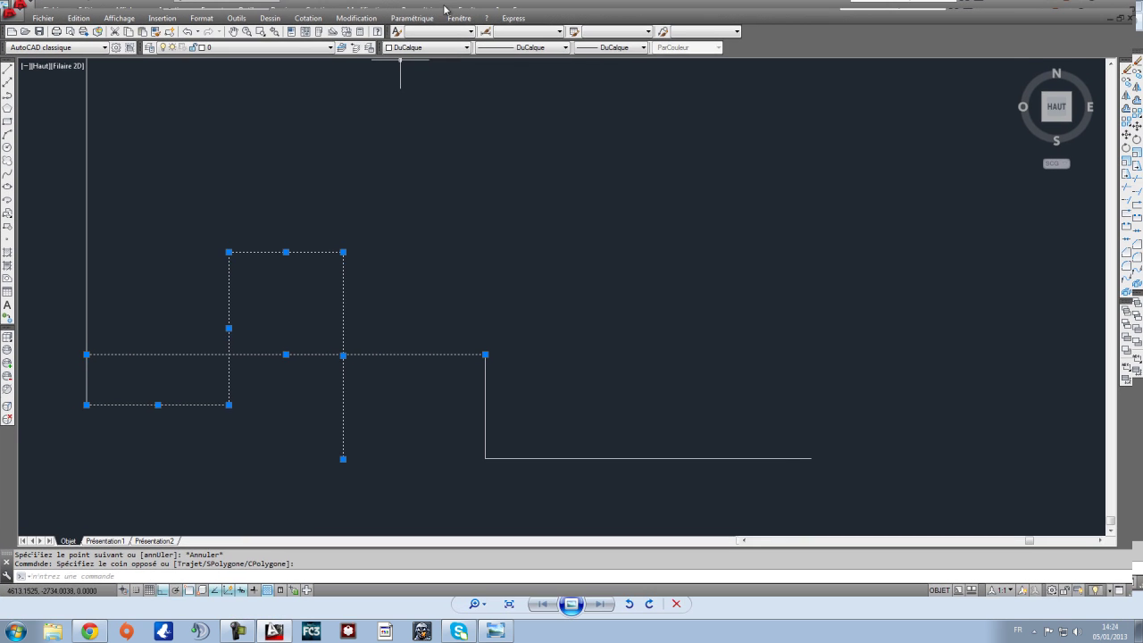
pyautogui.click(1134, 195)
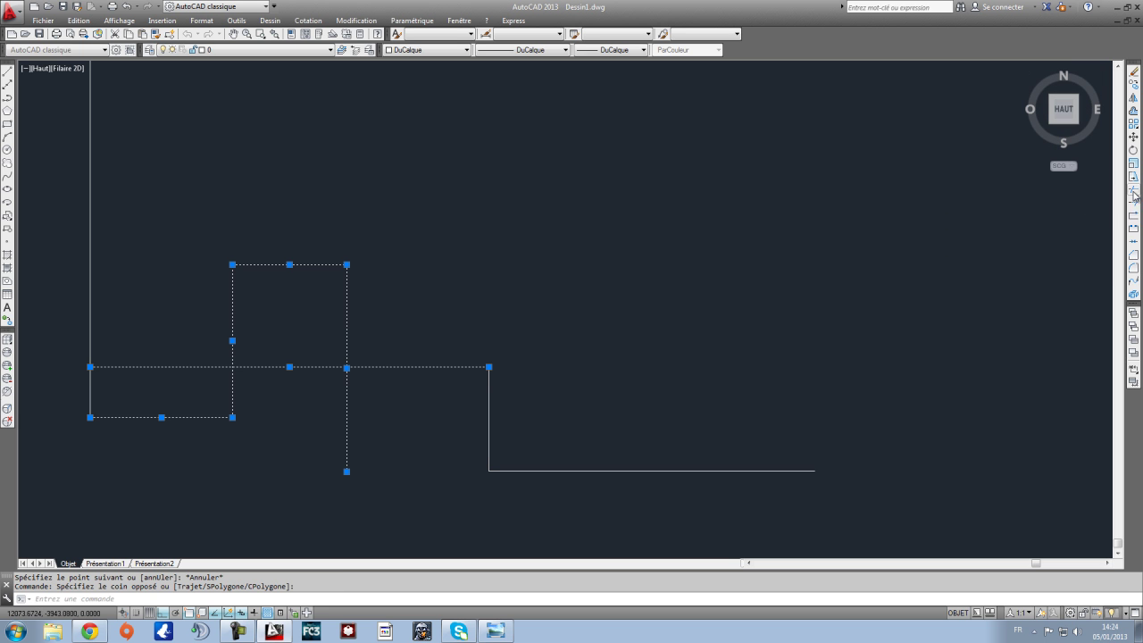
pyautogui.click(327, 399)
pyautogui.click(299, 322)
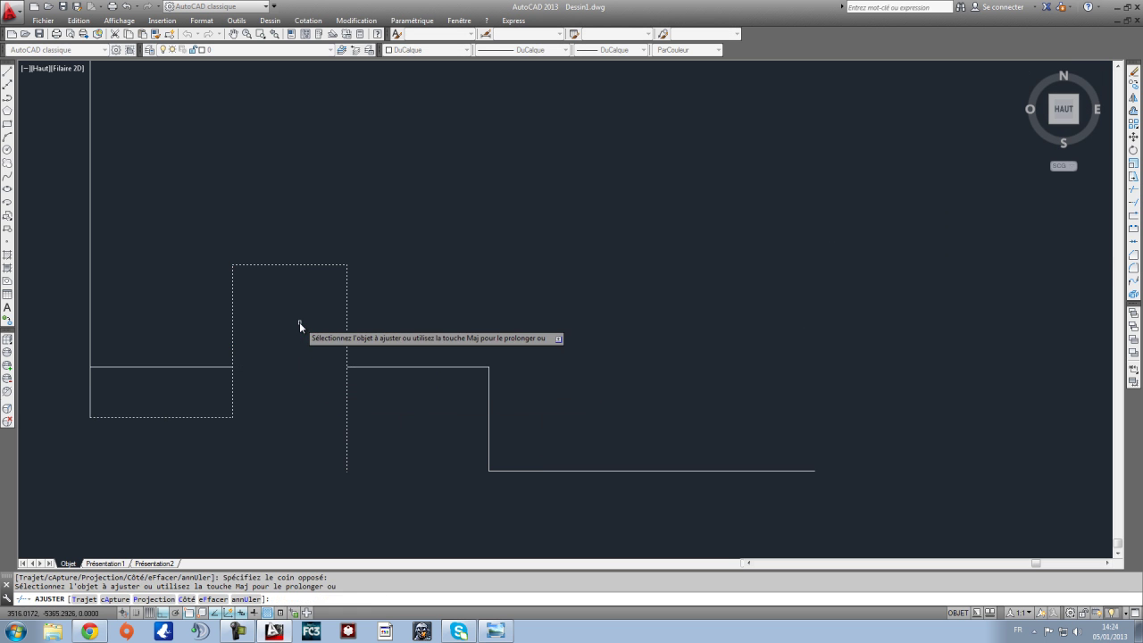
pyautogui.press('Escape')
# Step: Erase the construction lines around the window gap, keeping only the wall outline
pyautogui.click(393, 332)
pyautogui.click(232, 357)
pyautogui.click(260, 454)
pyautogui.click(179, 401)
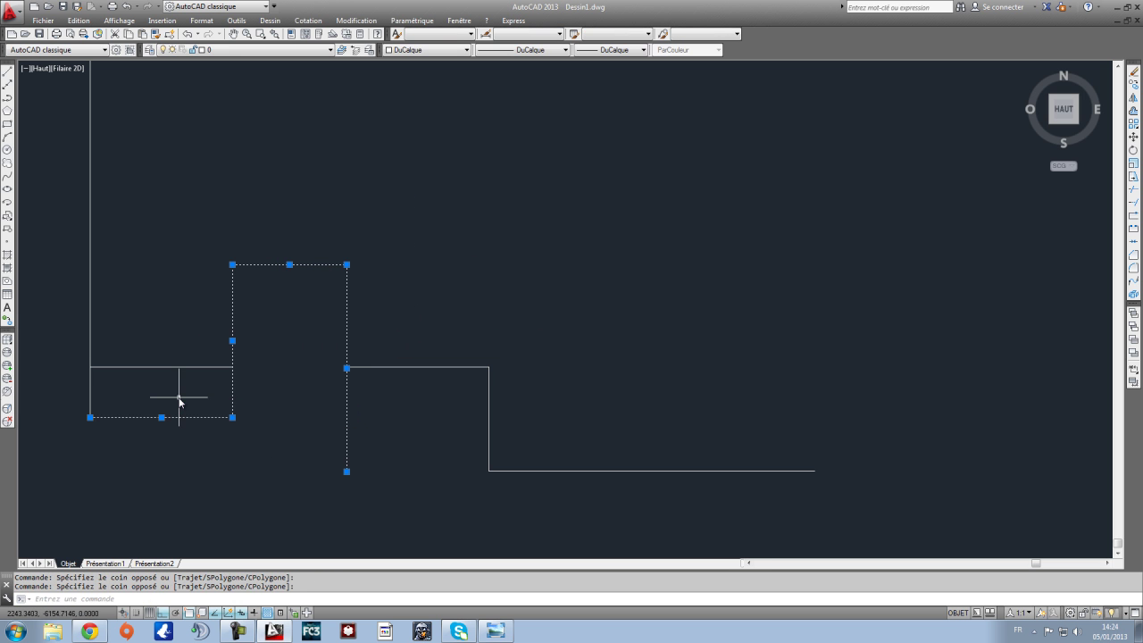
pyautogui.press('Delete')
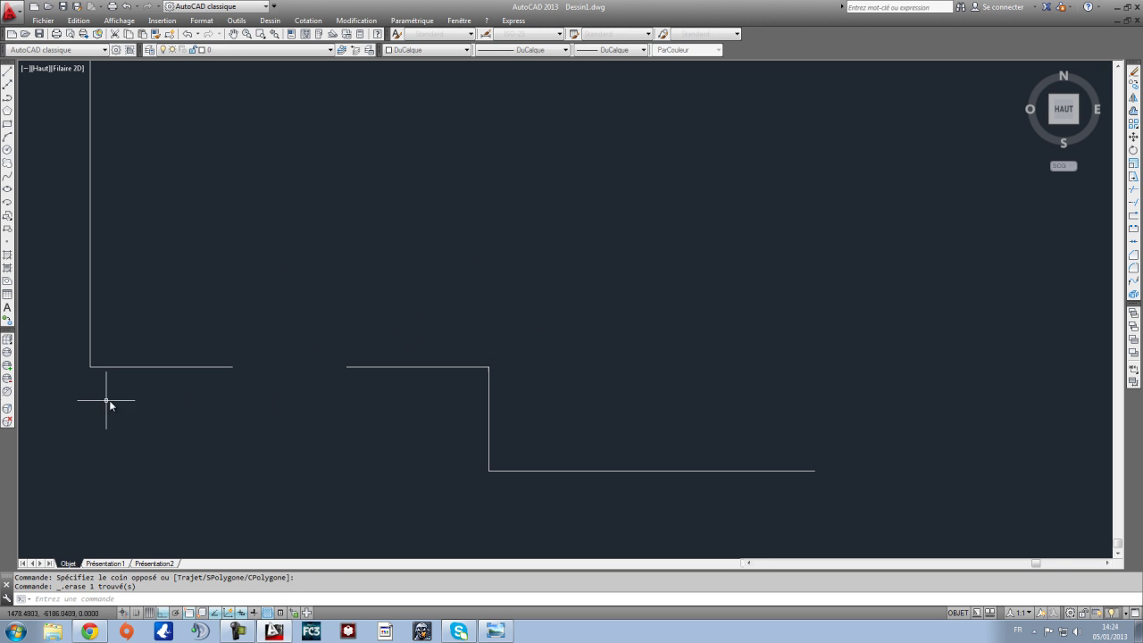
# Step: Examine the window openings along the floor plan's upper exterior wall and compare them with the full outline drawn so far
pyautogui.scroll(-2, 109, 400)
pyautogui.scroll(-2, 214, 375)
pyautogui.scroll(2, 214, 375)
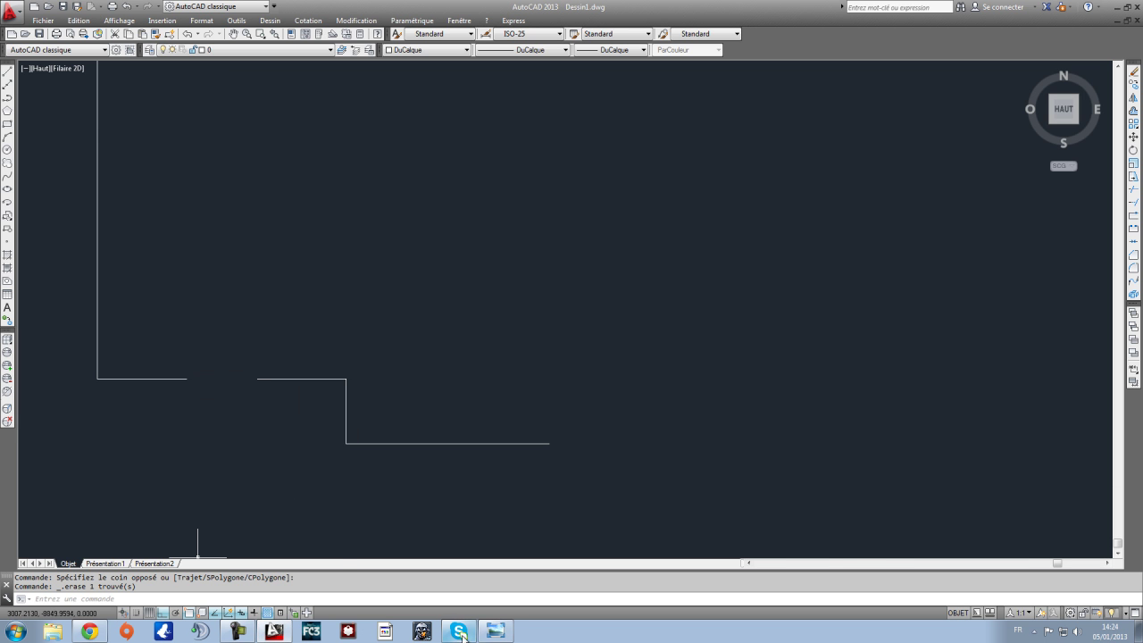
pyautogui.click(496, 632)
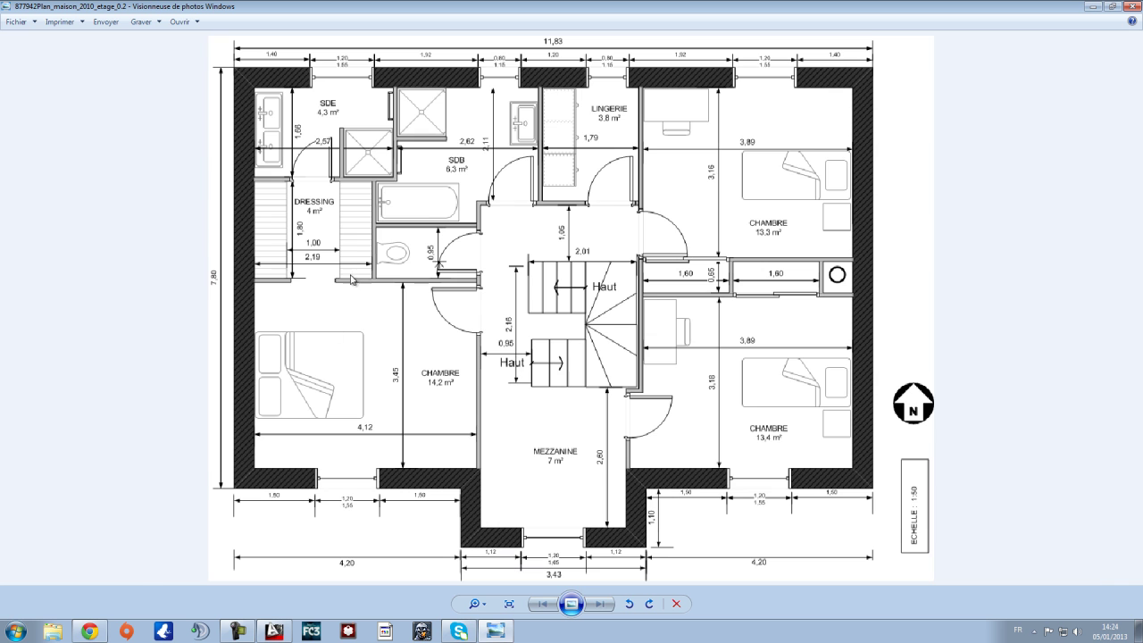
pyautogui.scroll(1, 344, 66)
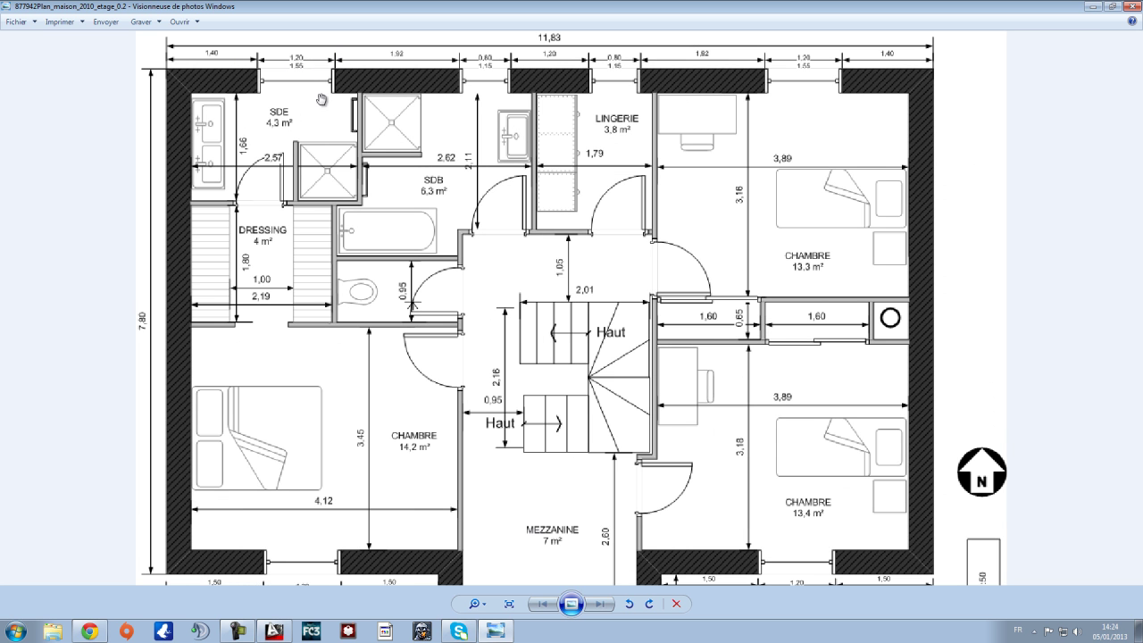
pyautogui.click(348, 632)
pyautogui.scroll(-2, 291, 187)
pyautogui.moveTo(291, 187); pyautogui.dragTo(270, 437, button='middle')
pyautogui.scroll(4, 263, 360)
pyautogui.moveTo(159, 282); pyautogui.dragTo(210, 173, button='middle')
pyautogui.scroll(-4, 268, 173)
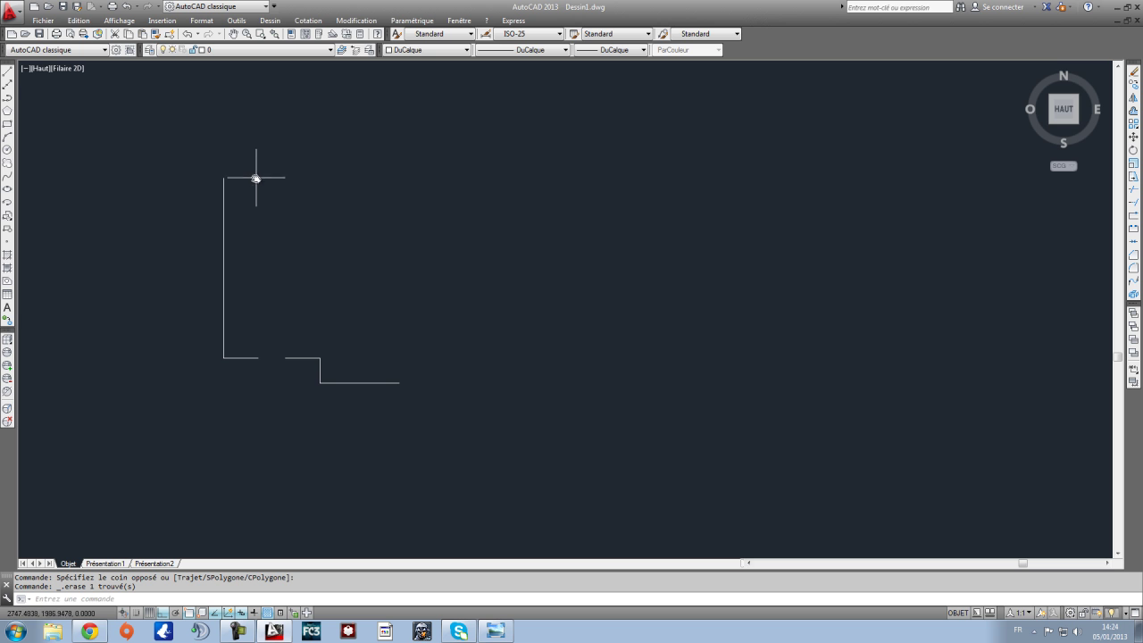
pyautogui.click(7, 73)
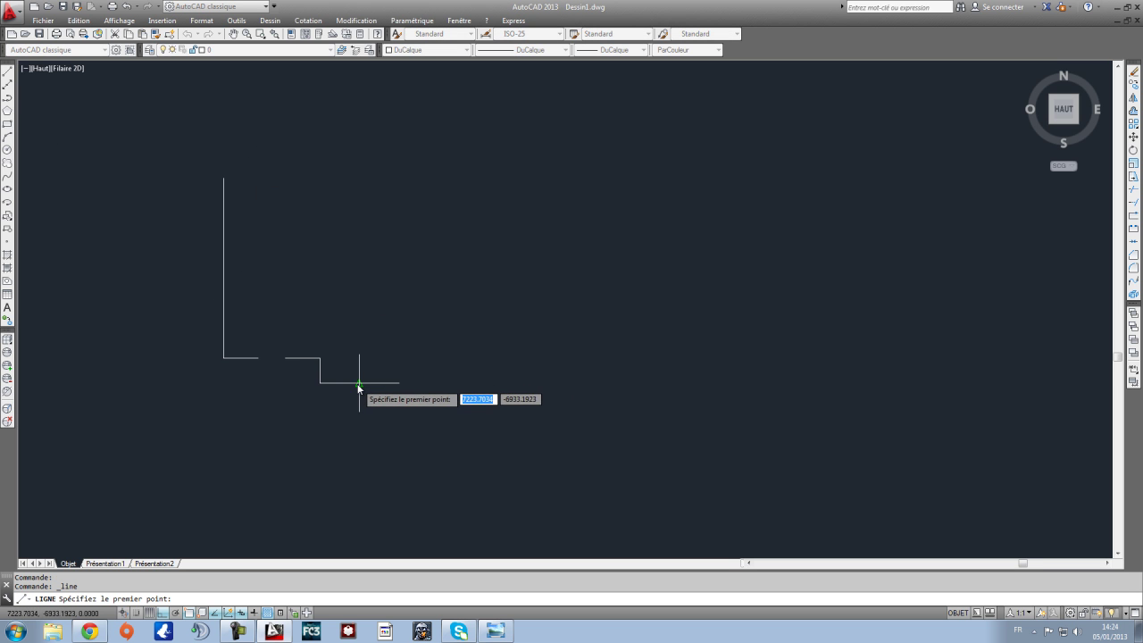
pyautogui.press('Escape')
pyautogui.scroll(2, 362, 385)
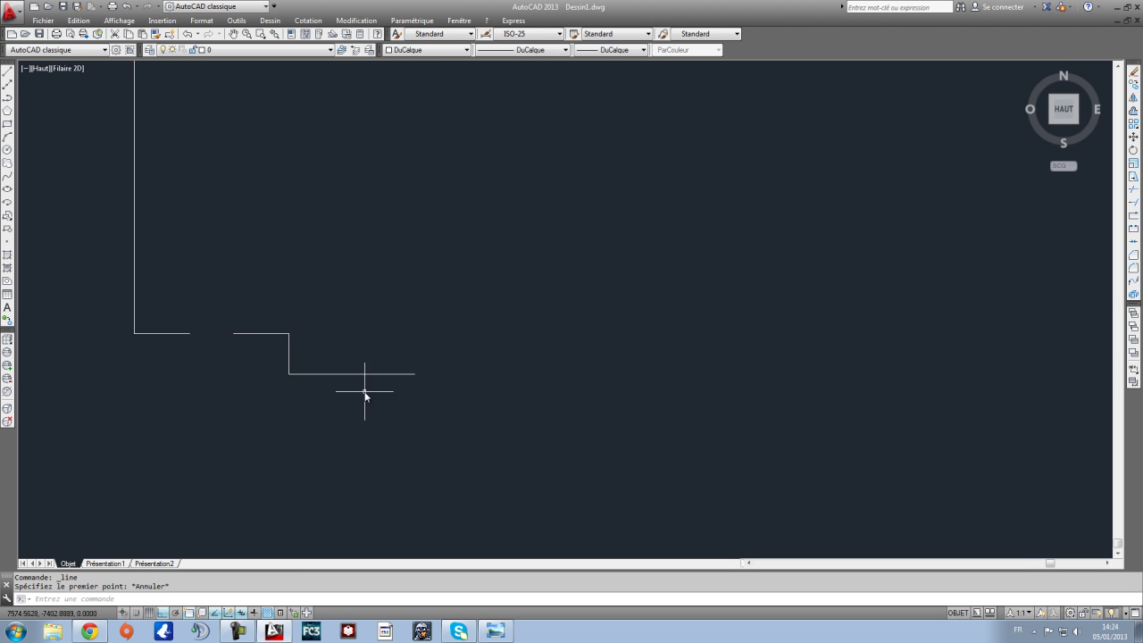
pyautogui.rightClick(188, 615)
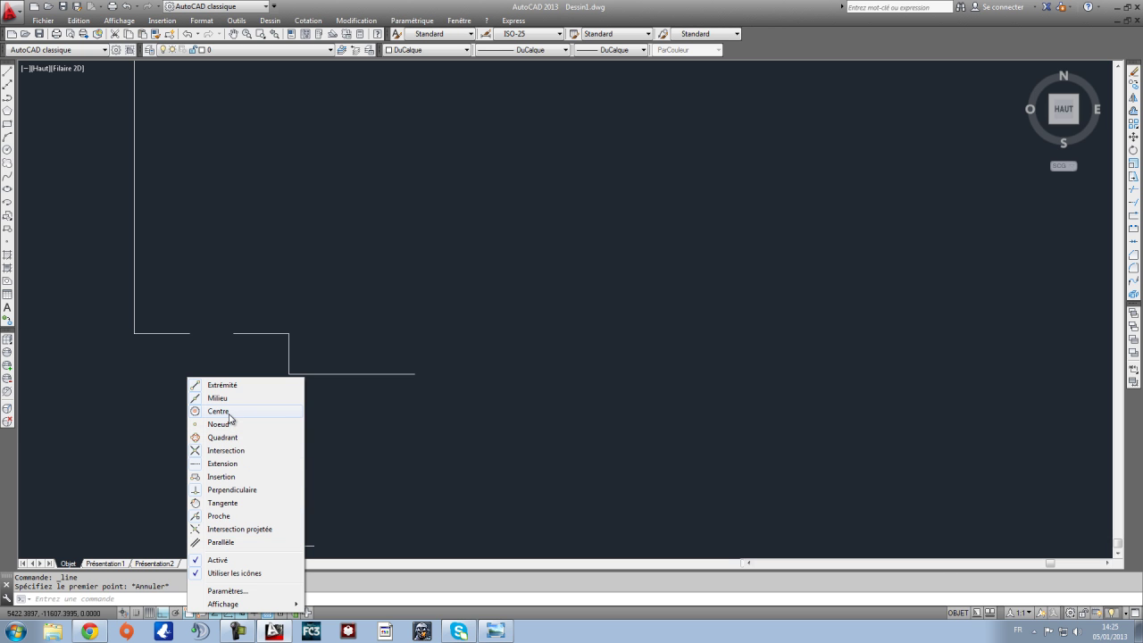
pyautogui.click(357, 320)
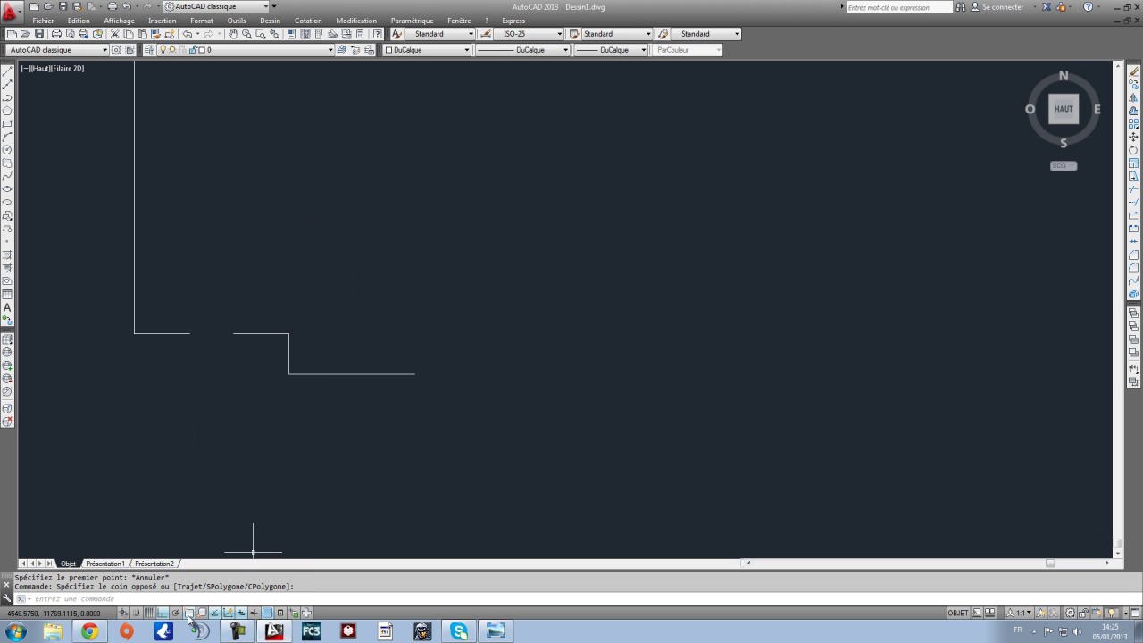
pyautogui.scroll(-2, 308, 303)
pyautogui.moveTo(306, 263); pyautogui.dragTo(312, 321, button='middle')
pyautogui.scroll(2, 309, 336)
pyautogui.moveTo(246, 298)
pyautogui.mouseDown(button='middle')
pyautogui.moveTo(214, 312)
pyautogui.moveTo(260, 265)
pyautogui.moveTo(224, 276)
pyautogui.moveTo(292, 322)
pyautogui.mouseUp(button='middle')
pyautogui.scroll(2, 290, 321)
pyautogui.scroll(-2, 285, 332)
pyautogui.click(8, 71)
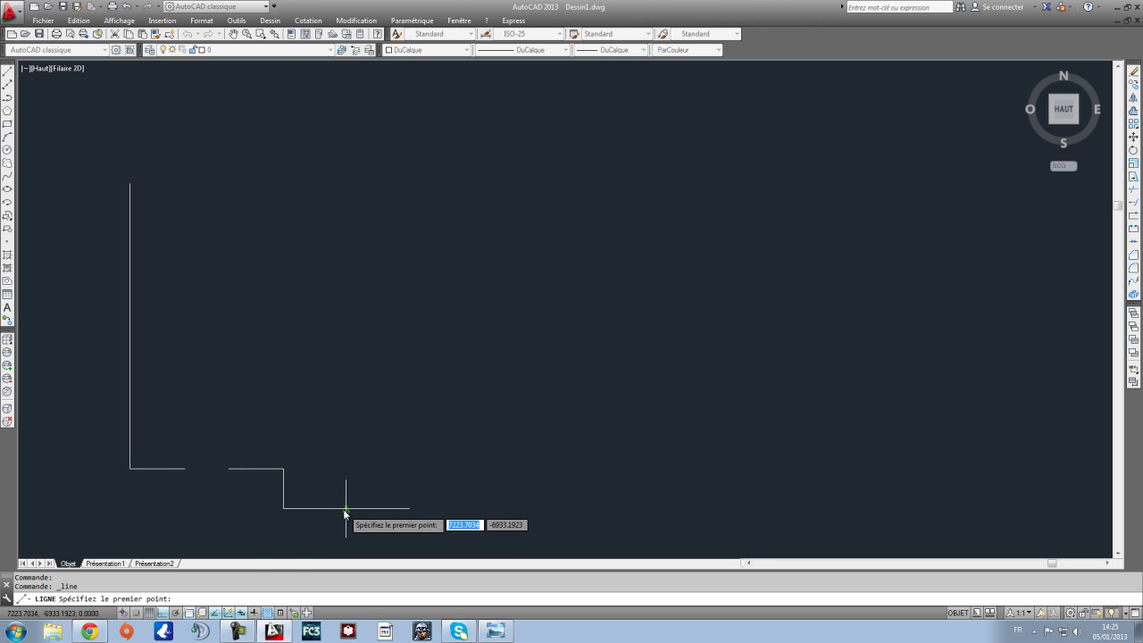
pyautogui.rightClick(188, 613)
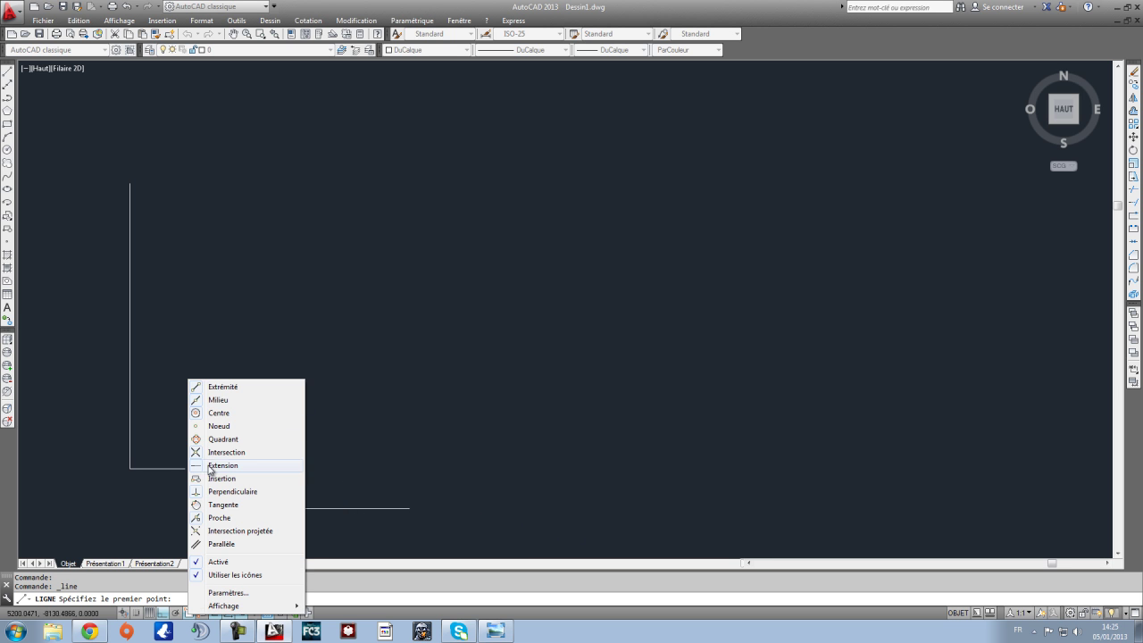
pyautogui.click(434, 344)
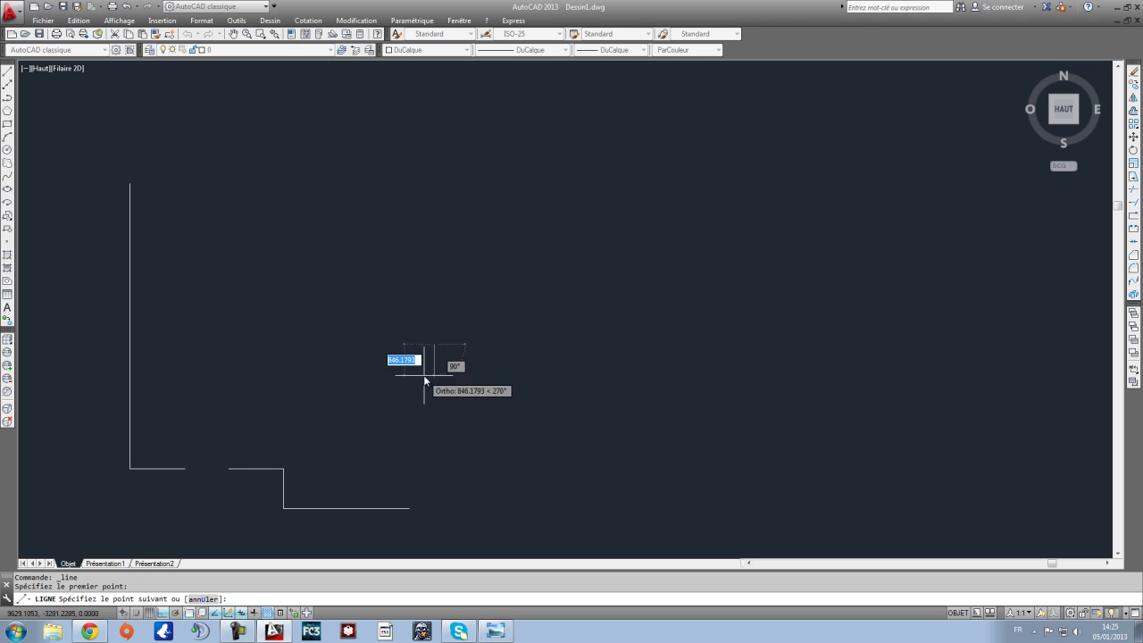
pyautogui.press('Escape')
# Step: Draw a vertical line from the midpoint of the lower wall line up past the top of the left wall
pyautogui.click(7, 73)
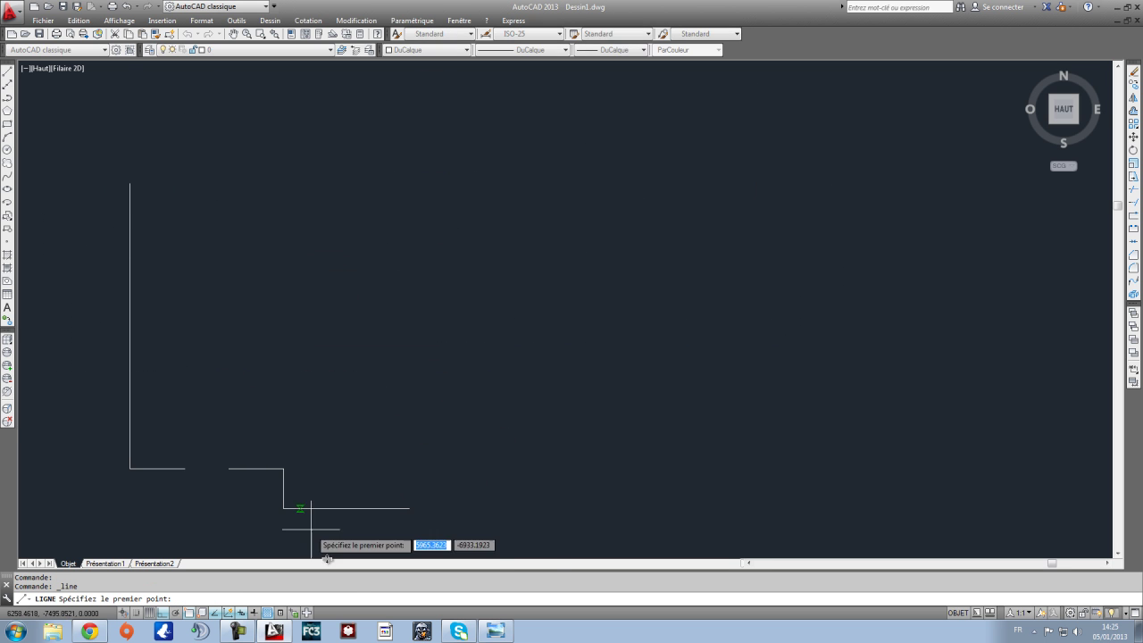
pyautogui.click(345, 508)
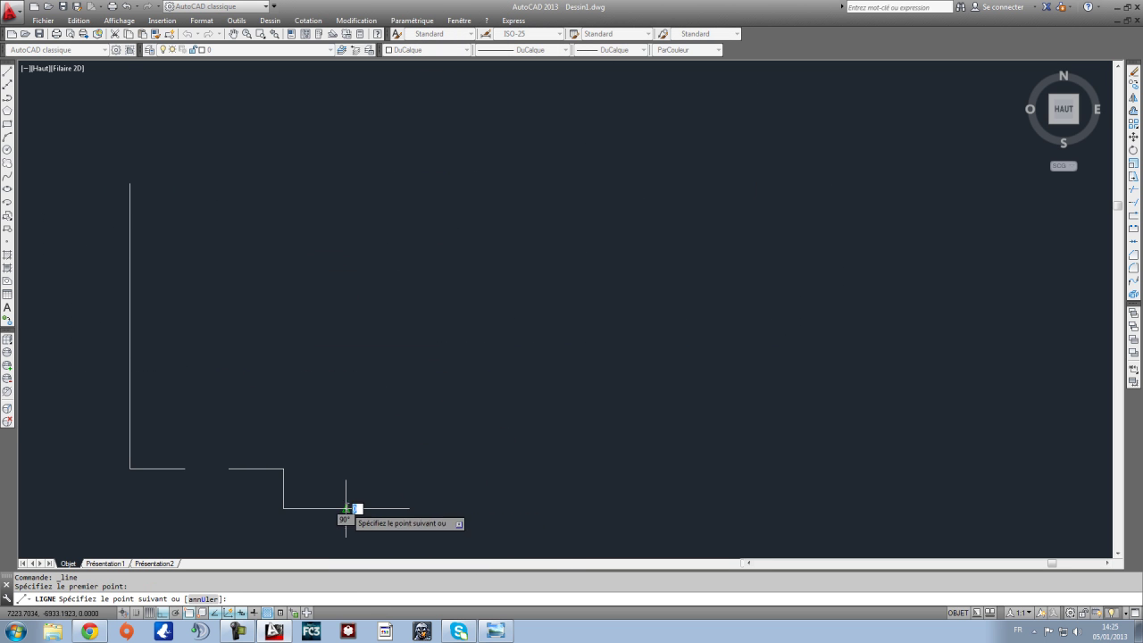
pyautogui.click(339, 107)
pyautogui.press('Escape')
# Step: Draw a horizontal line from the left wall's upper end to the right, crossing the vertical centre line
pyautogui.click(11, 71)
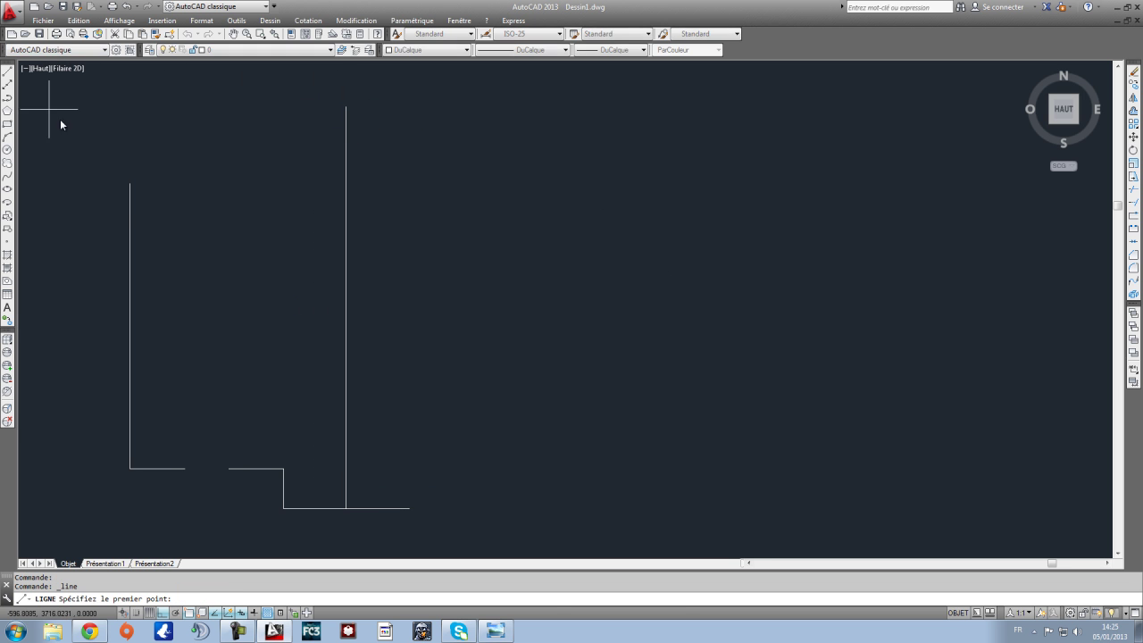
pyautogui.click(129, 183)
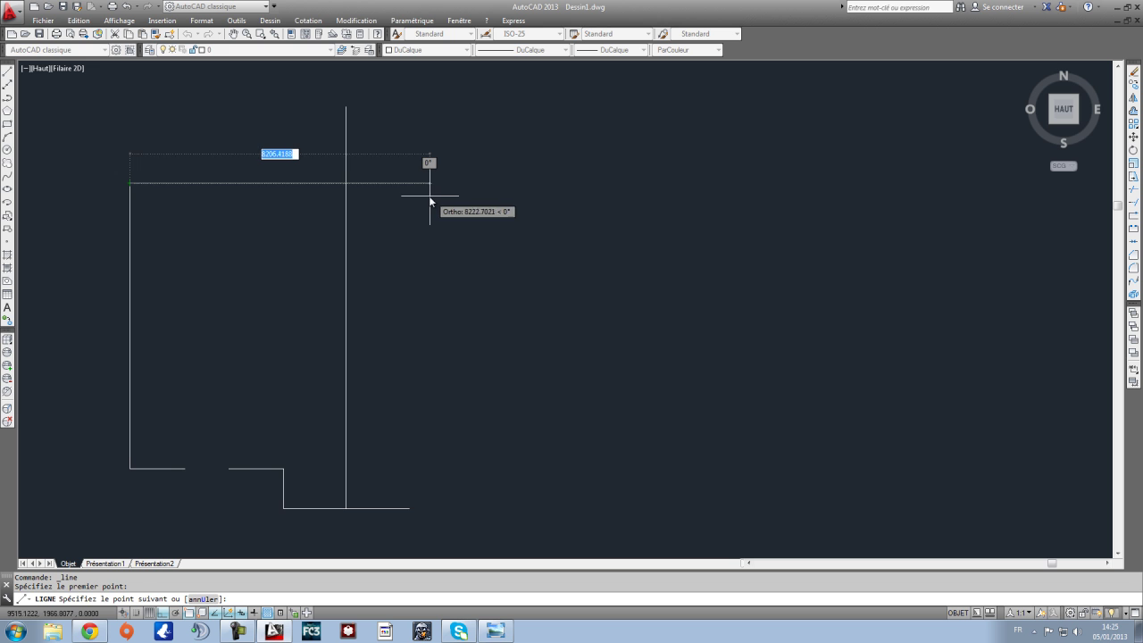
pyautogui.click(407, 192)
pyautogui.press('Escape')
# Step: Trim the overhanging ends of the upper wall line and the vertical centre line where they cross
pyautogui.moveTo(339, 184); pyautogui.dragTo(399, 209, button='middle')
pyautogui.click(467, 264)
pyautogui.click(341, 172)
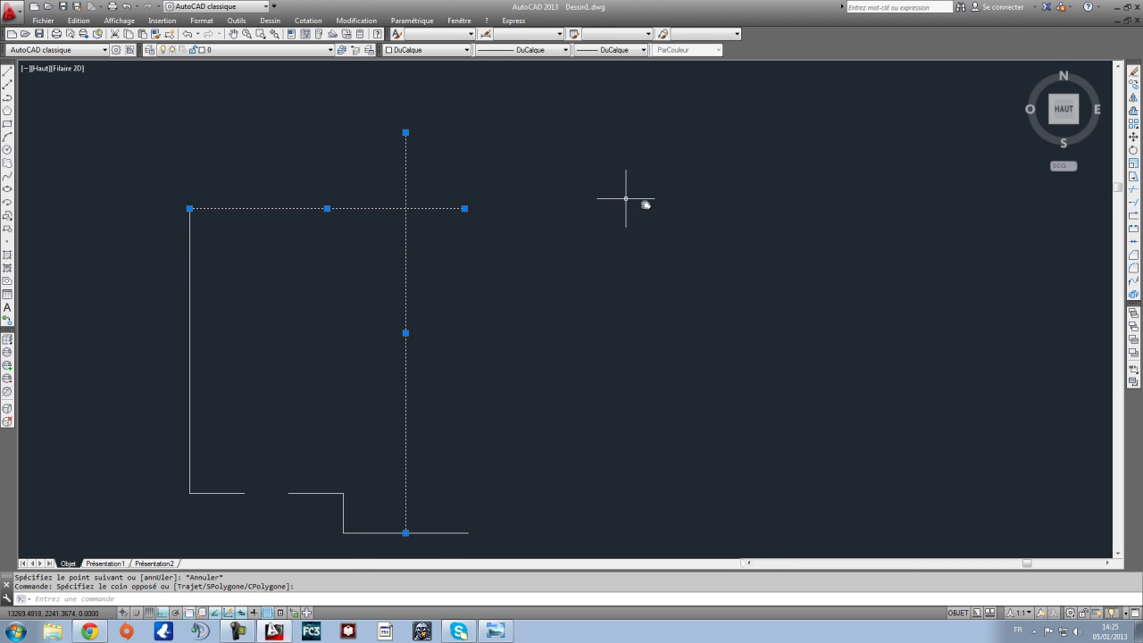
pyautogui.click(1135, 190)
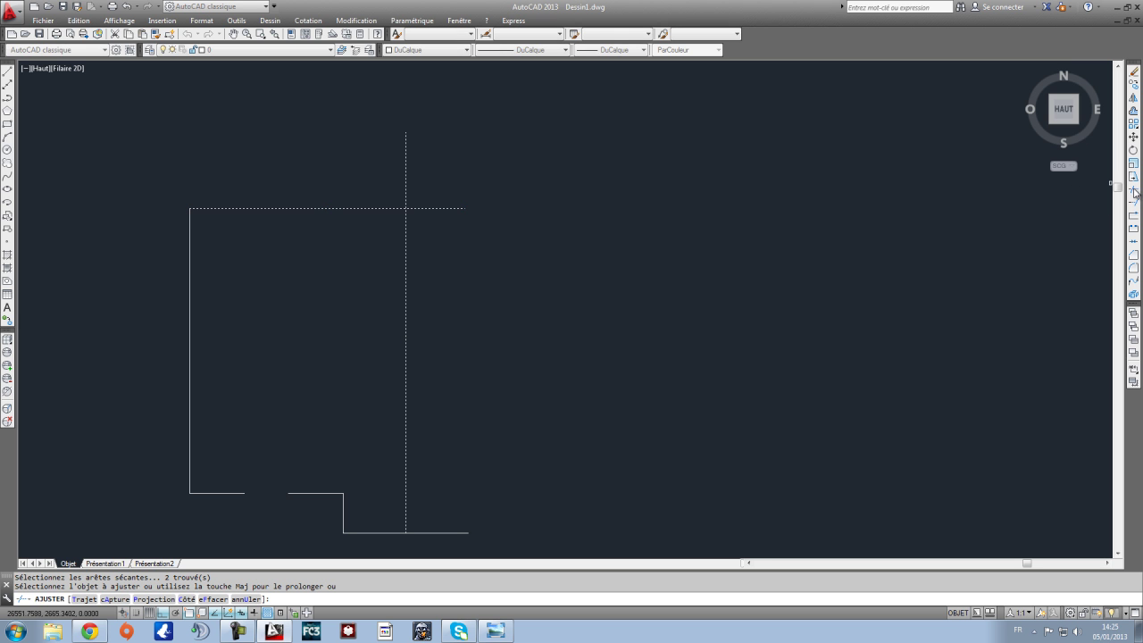
pyautogui.click(439, 217)
pyautogui.click(435, 196)
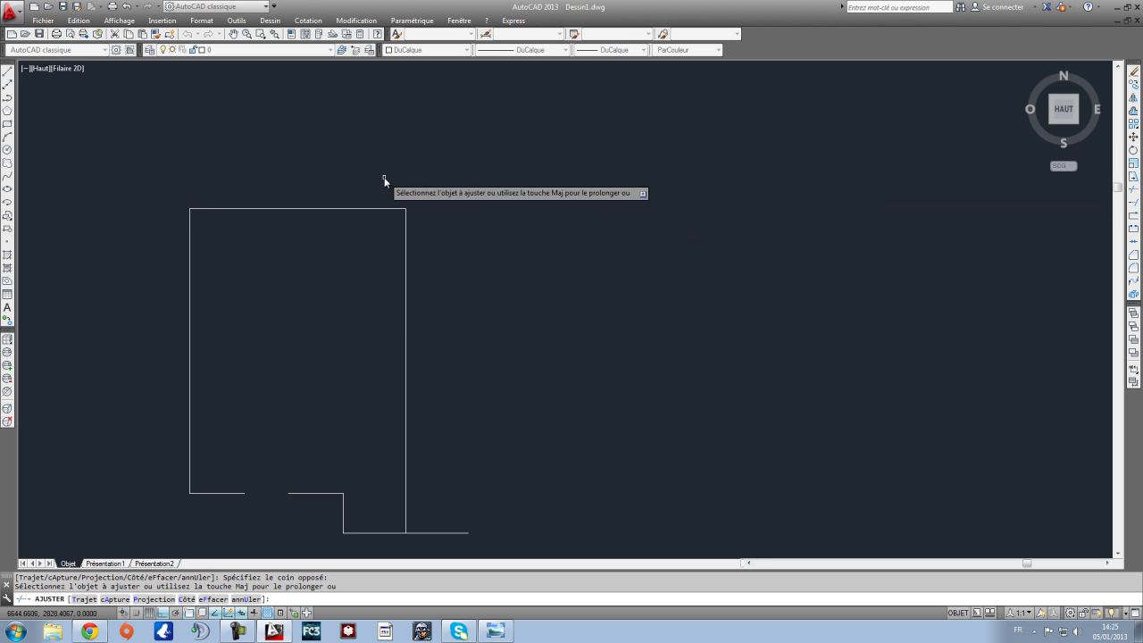
pyautogui.press('Escape')
pyautogui.click(488, 357)
pyautogui.click(348, 318)
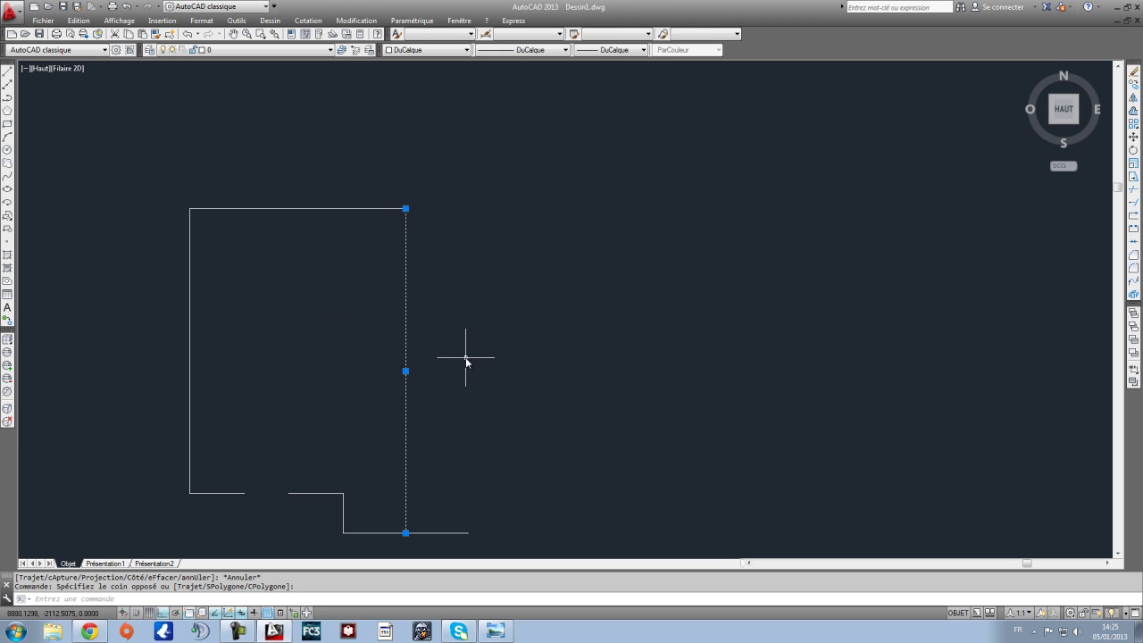
pyautogui.press('Escape')
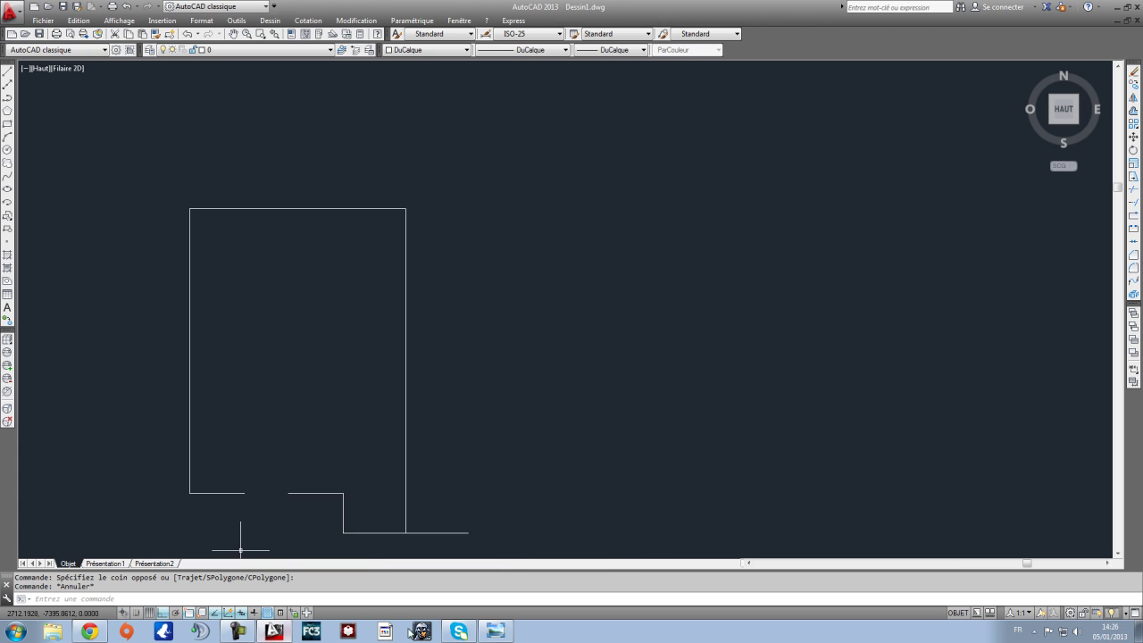
# Step: Switch to the floor plan image and examine the wall and window dimensions along the upper exterior wall
pyautogui.click(497, 633)
pyautogui.scroll(3, 272, 561)
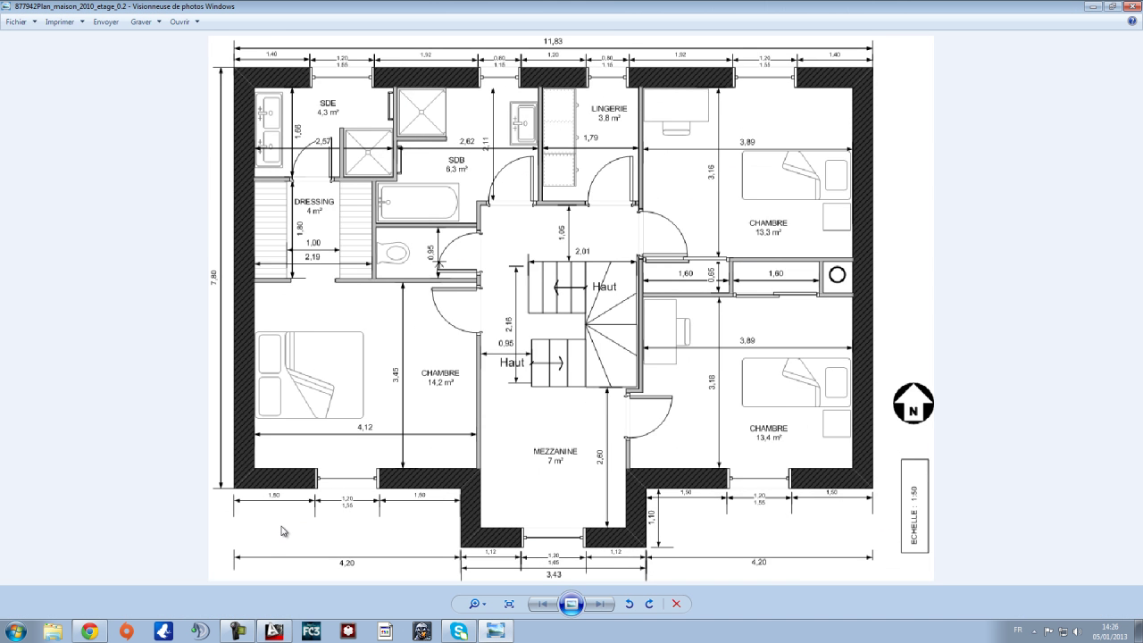
pyautogui.scroll(-3, 241, 135)
pyautogui.scroll(2, 307, 84)
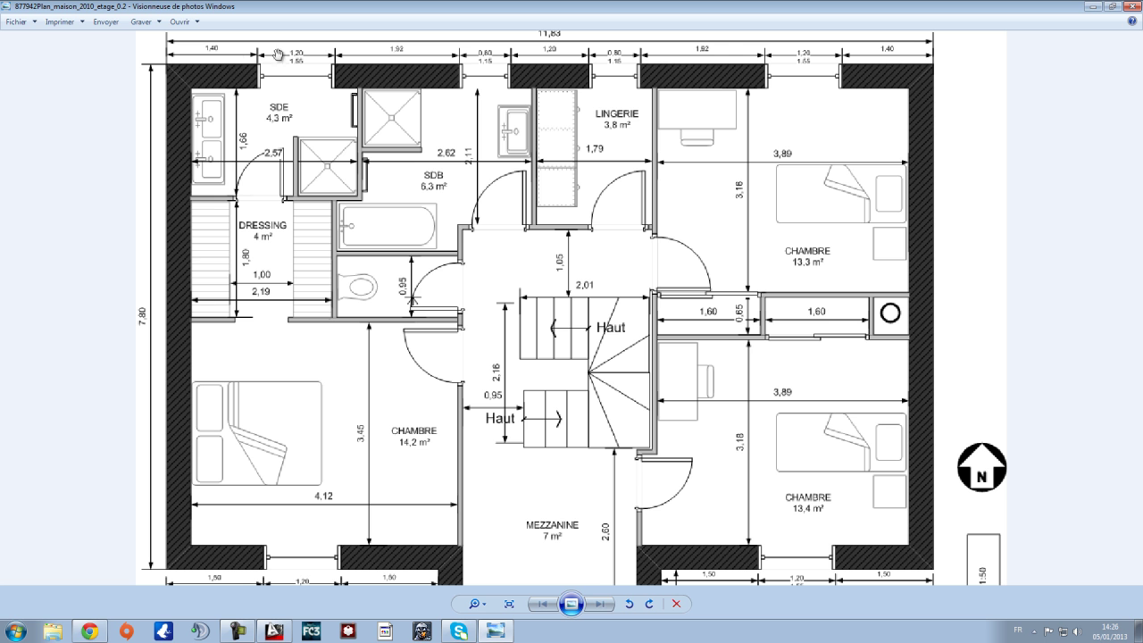
pyautogui.scroll(1, 237, 60)
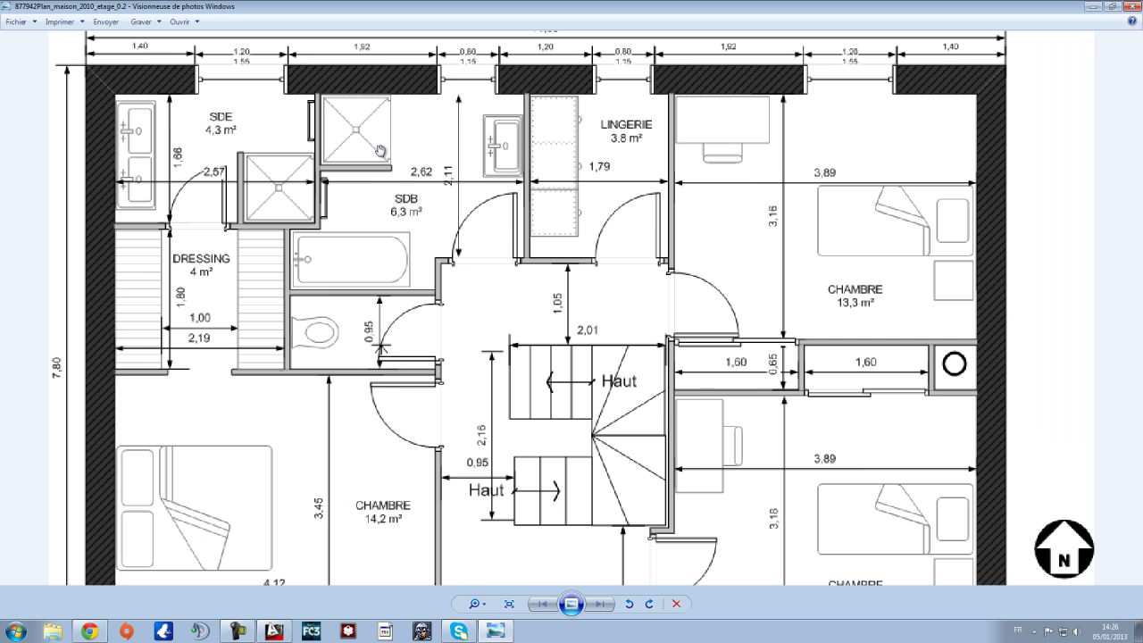
pyautogui.scroll(2, 358, 58)
pyautogui.scroll(-2, 351, 55)
pyautogui.click(494, 631)
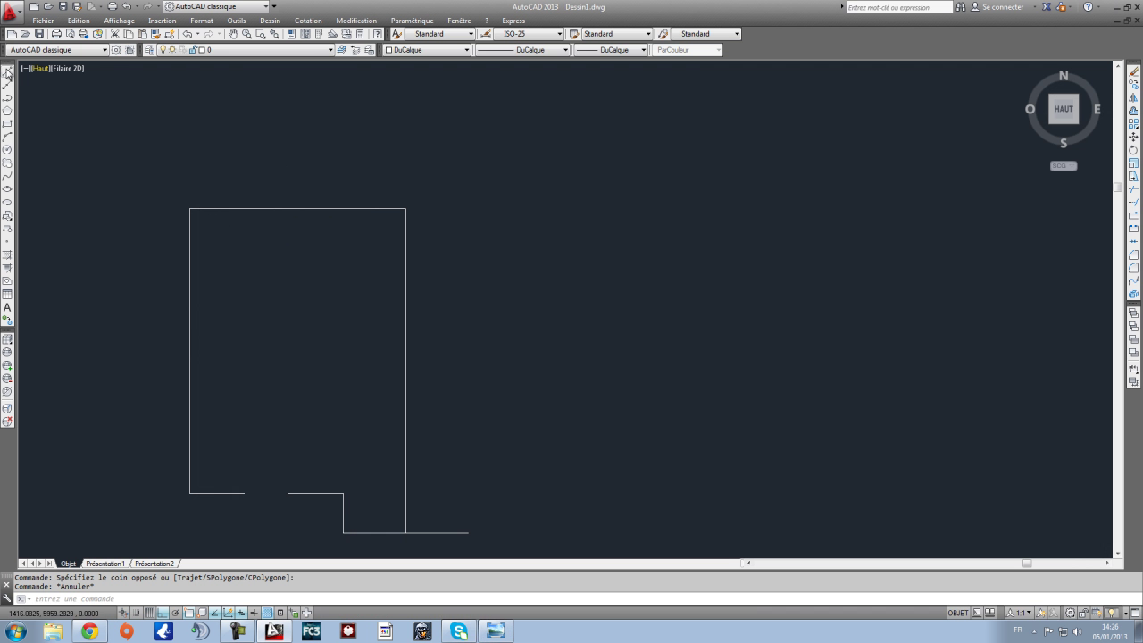
# Step: In AutoCAD, draw stepped guide lines from the upper-left corner: up, 1400 right, down across the wall line, and 1200 right
pyautogui.click(7, 74)
pyautogui.scroll(5, 191, 196)
pyautogui.click(176, 234)
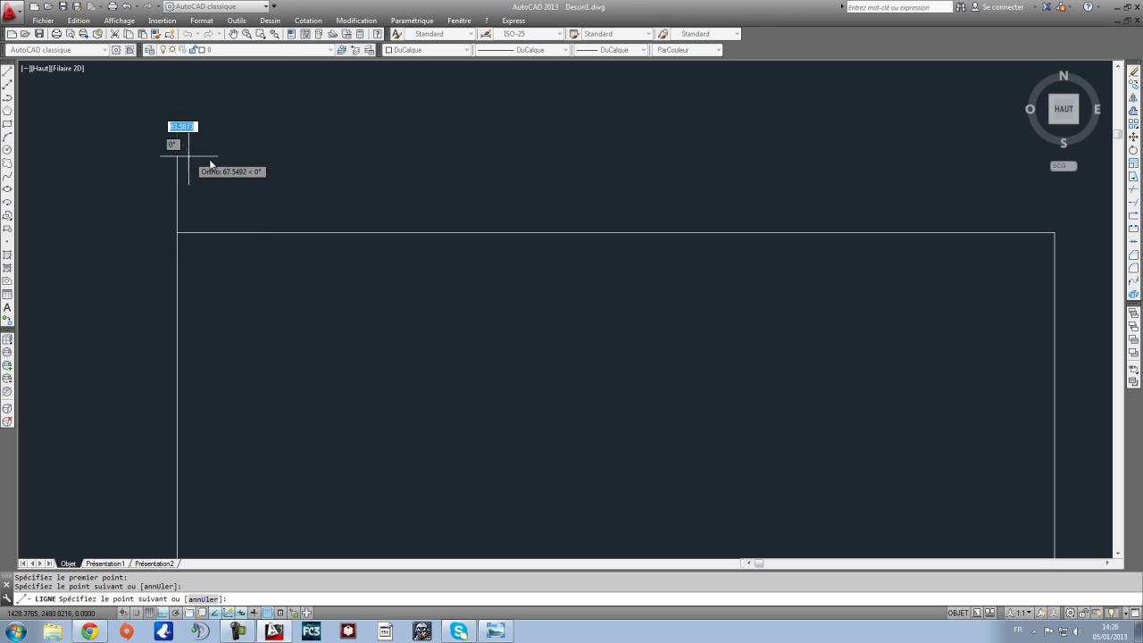
pyautogui.write('1400')
pyautogui.press('Return')
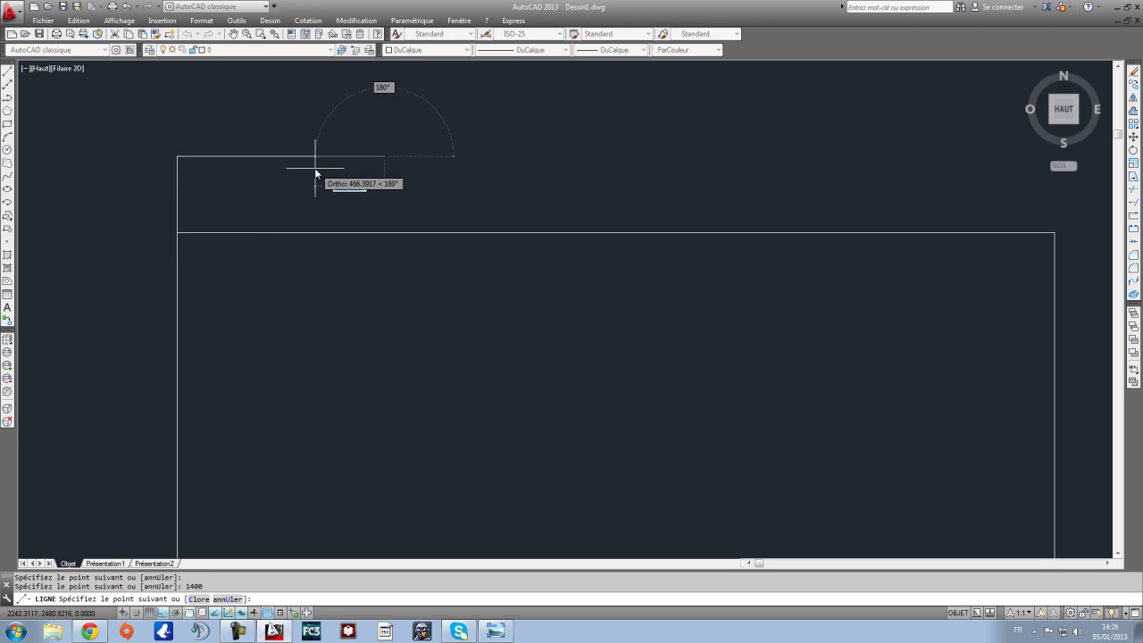
pyautogui.click(350, 314)
pyautogui.write('1200')
pyautogui.press('Return')
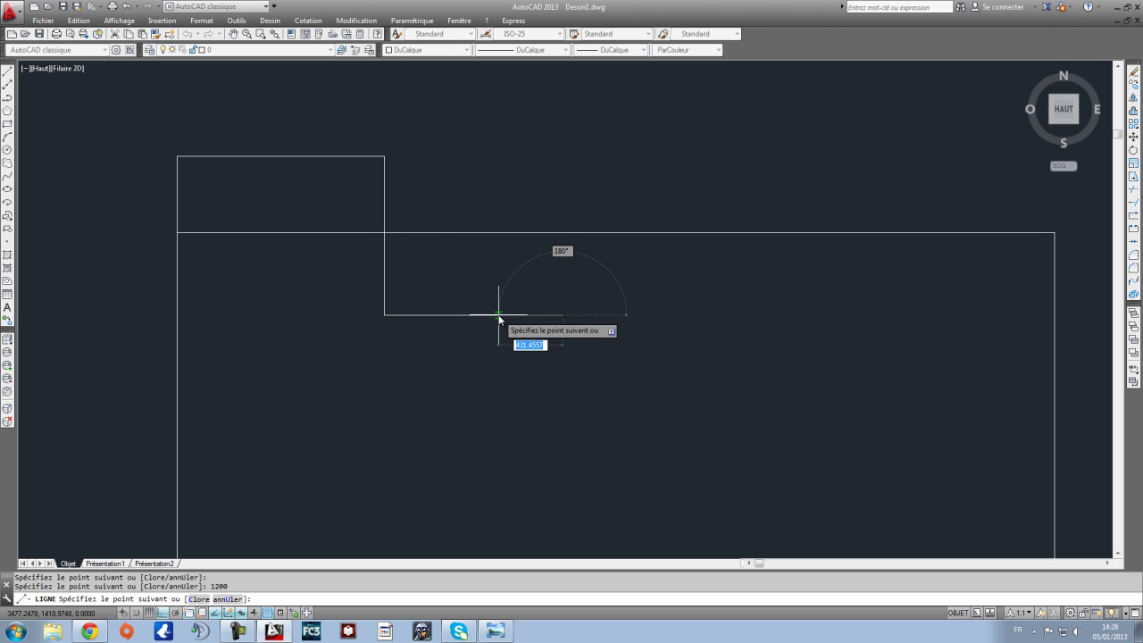
# Step: Continue the guide lines up across the upper wall line, 1920 to the right, and back down across it
pyautogui.click(563, 167)
pyautogui.write('19200')
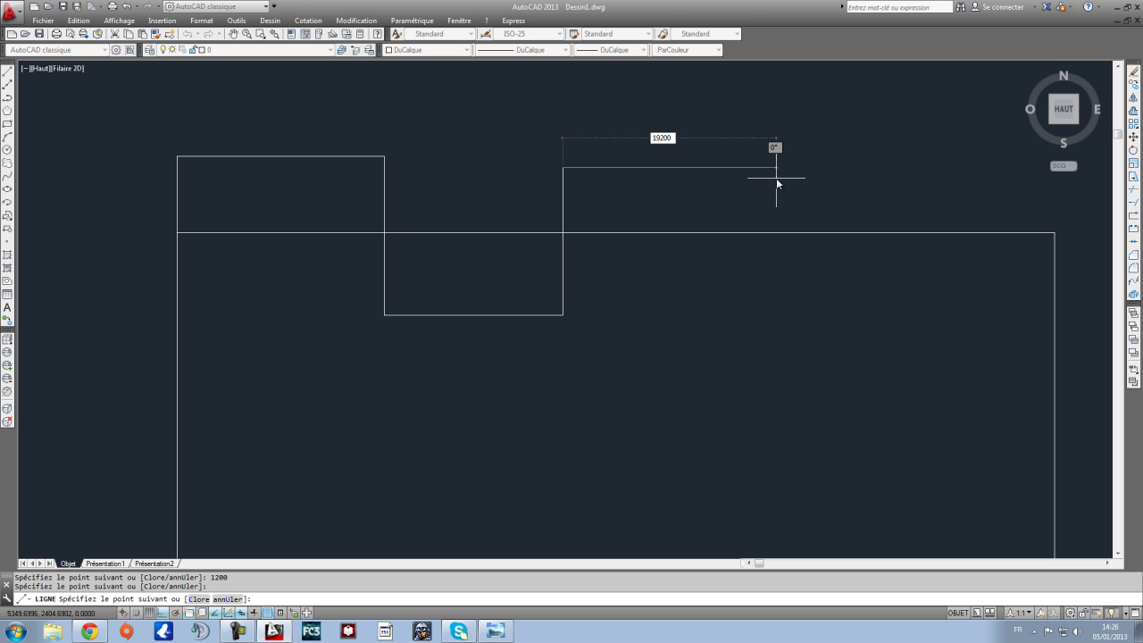
pyautogui.press('BackSpace')
pyautogui.press('Return')
pyautogui.click(846, 324)
# Step: Extend the guide lines 1200 to the right and back up across the wall line for the second window
pyautogui.write('120')
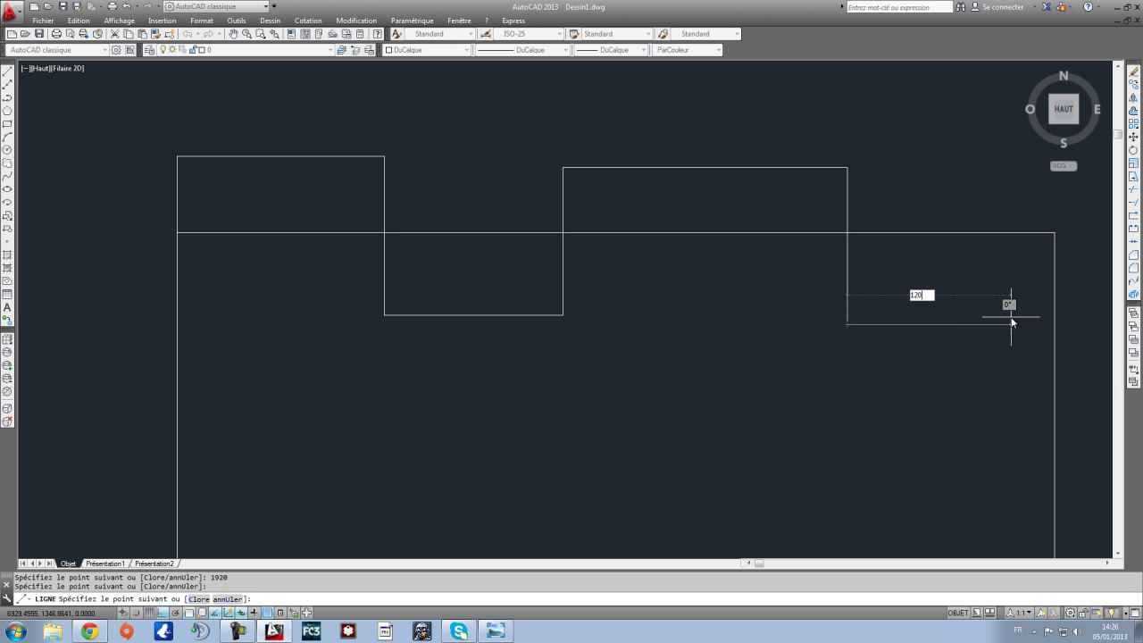
pyautogui.press('Return')
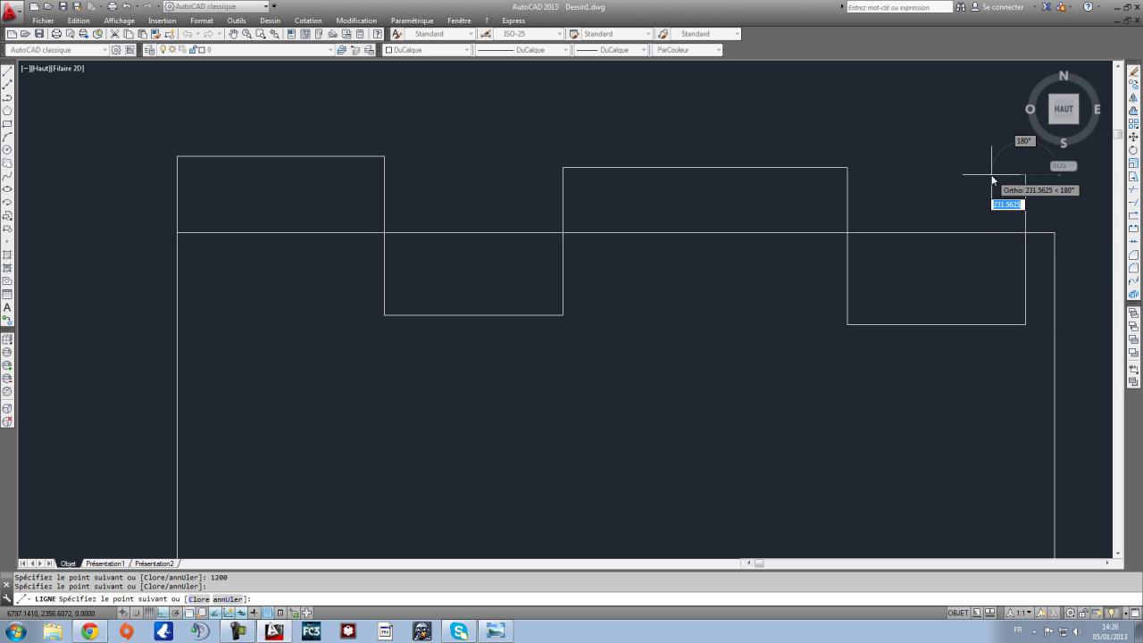
pyautogui.click(976, 175)
pyautogui.press('Escape')
# Step: Check the second window's width on the floor plan and erase the 1200 guide segment with its vertical end line
pyautogui.click(494, 630)
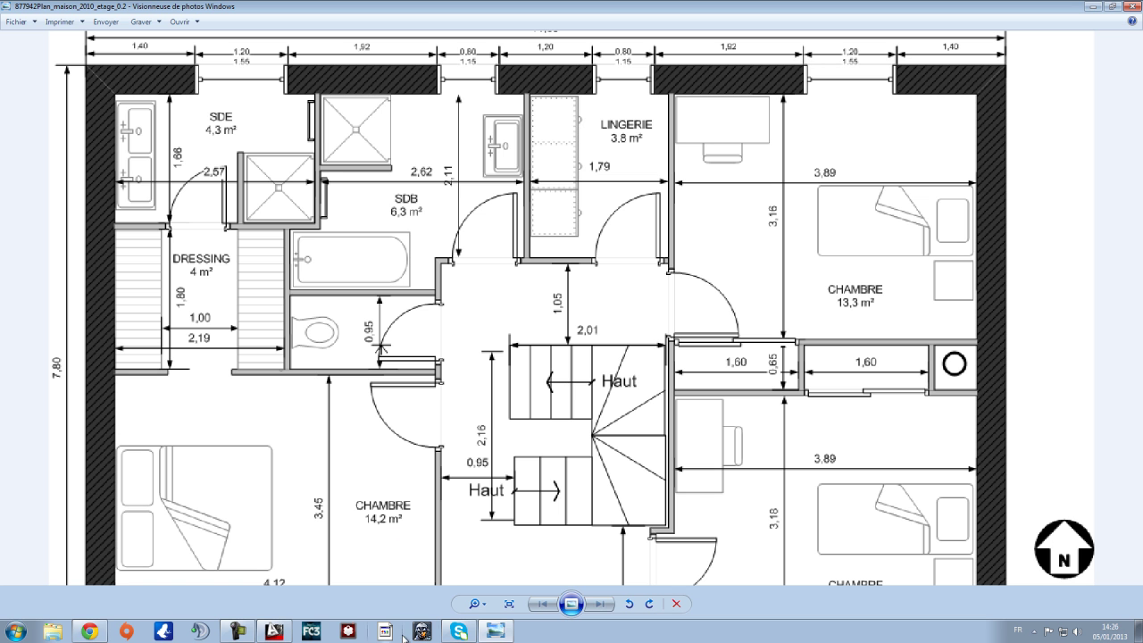
pyautogui.click(483, 636)
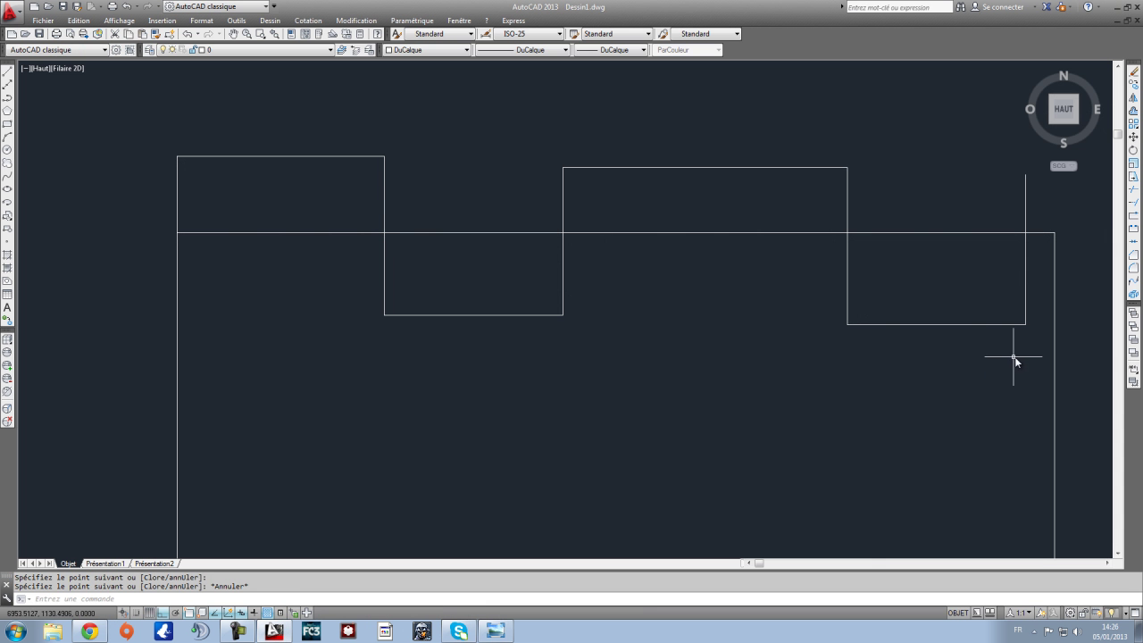
pyautogui.click(1042, 338)
pyautogui.click(1004, 311)
pyautogui.press('Delete')
# Step: Draw a 600 guide line to the right from the guide's free lower end, and a vertical line up across the wall
pyautogui.click(8, 72)
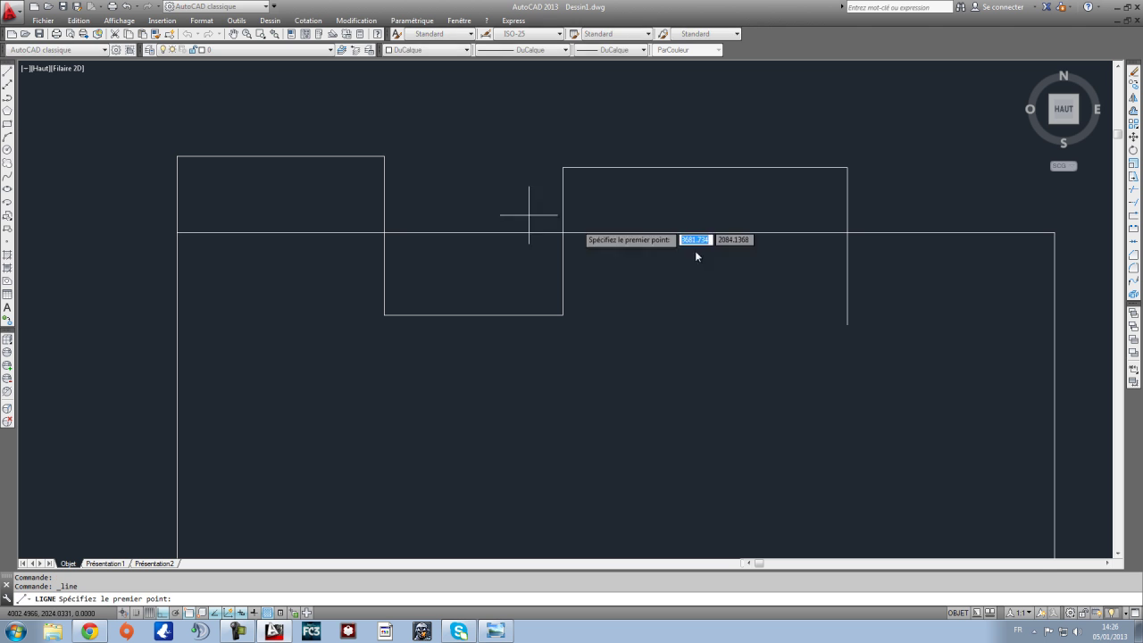
pyautogui.click(848, 324)
pyautogui.write('600')
pyautogui.press('Return')
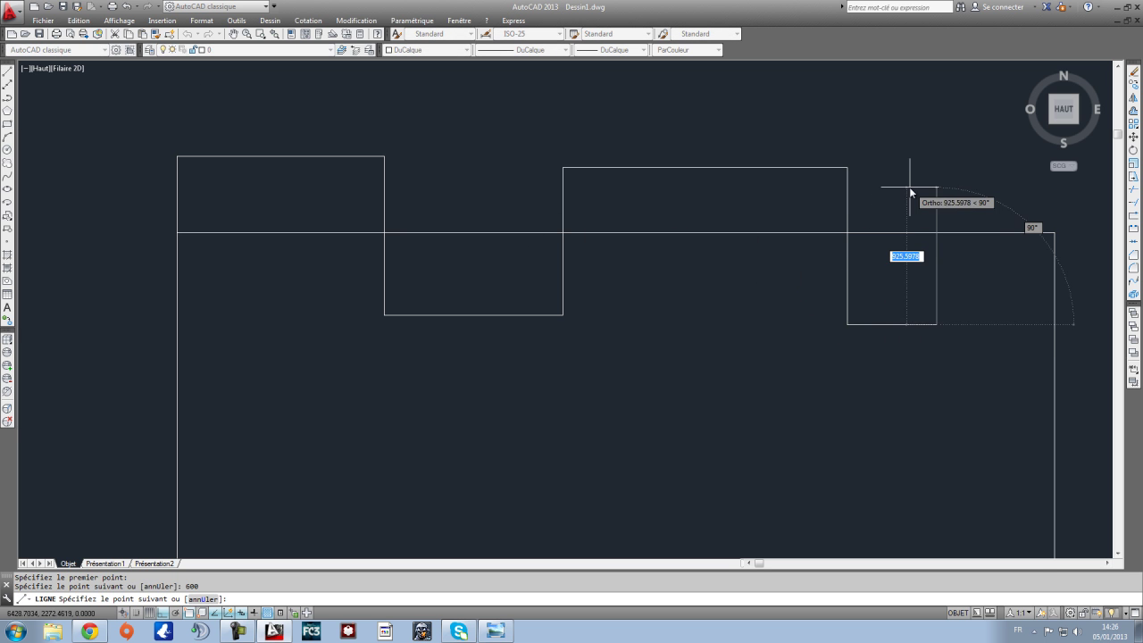
pyautogui.click(910, 184)
pyautogui.press('Escape')
# Step: Trim the upper wall line between the guide lines to open the 1200 and 600 window gaps
pyautogui.scroll(-4, 798, 242)
pyautogui.moveTo(798, 242); pyautogui.dragTo(727, 256, button='middle')
pyautogui.scroll(4, 727, 255)
pyautogui.scroll(-2, 733, 269)
pyautogui.click(942, 363)
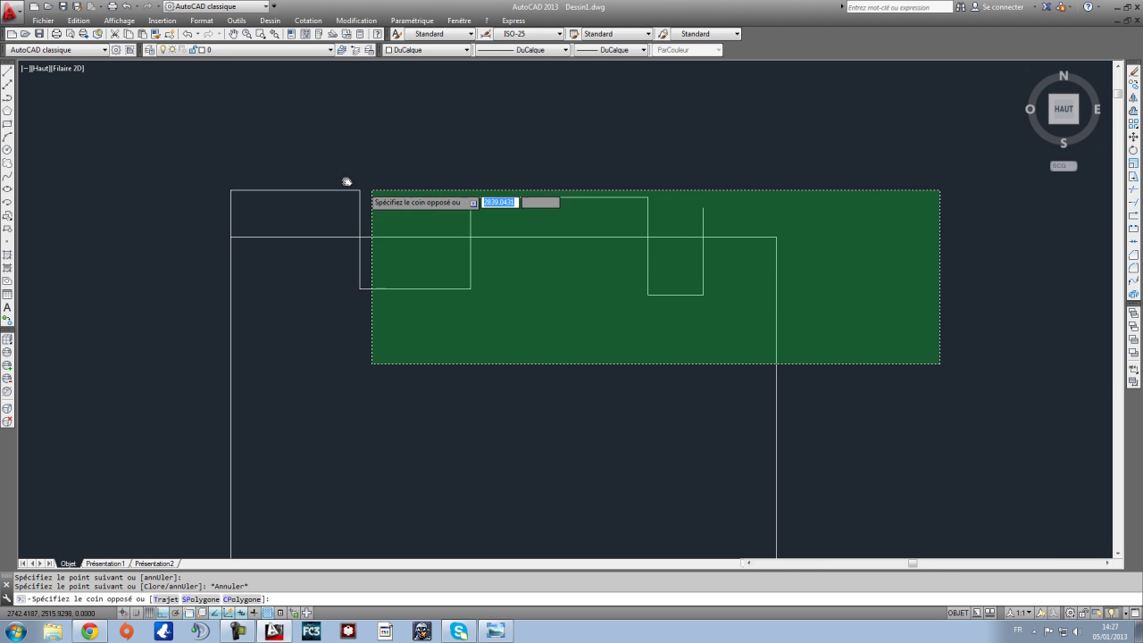
pyautogui.click(172, 140)
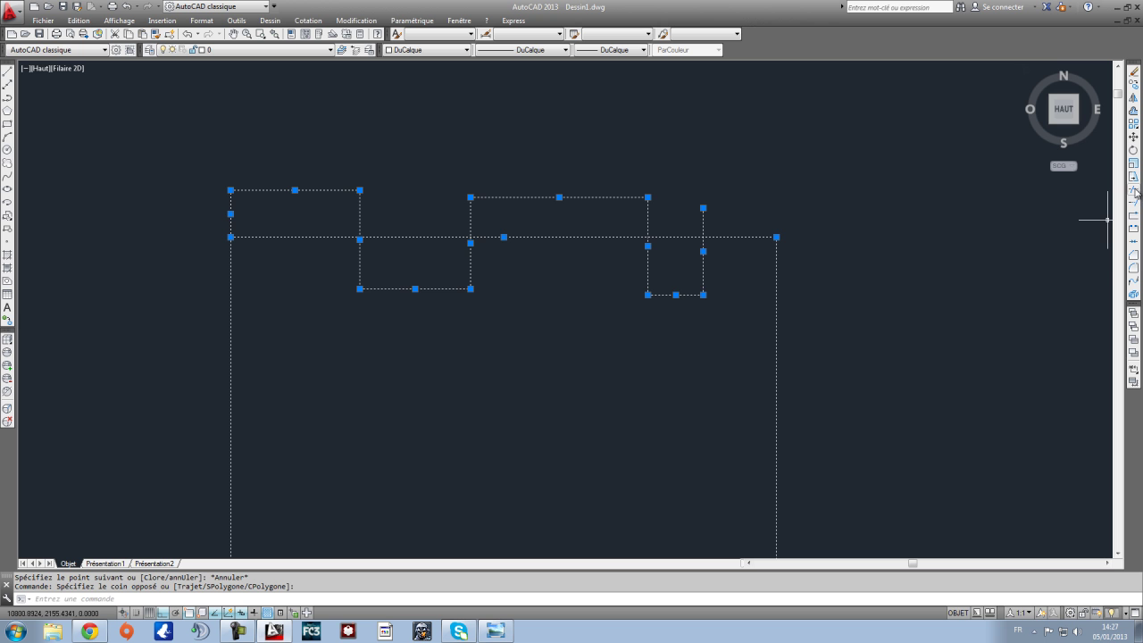
pyautogui.click(1134, 190)
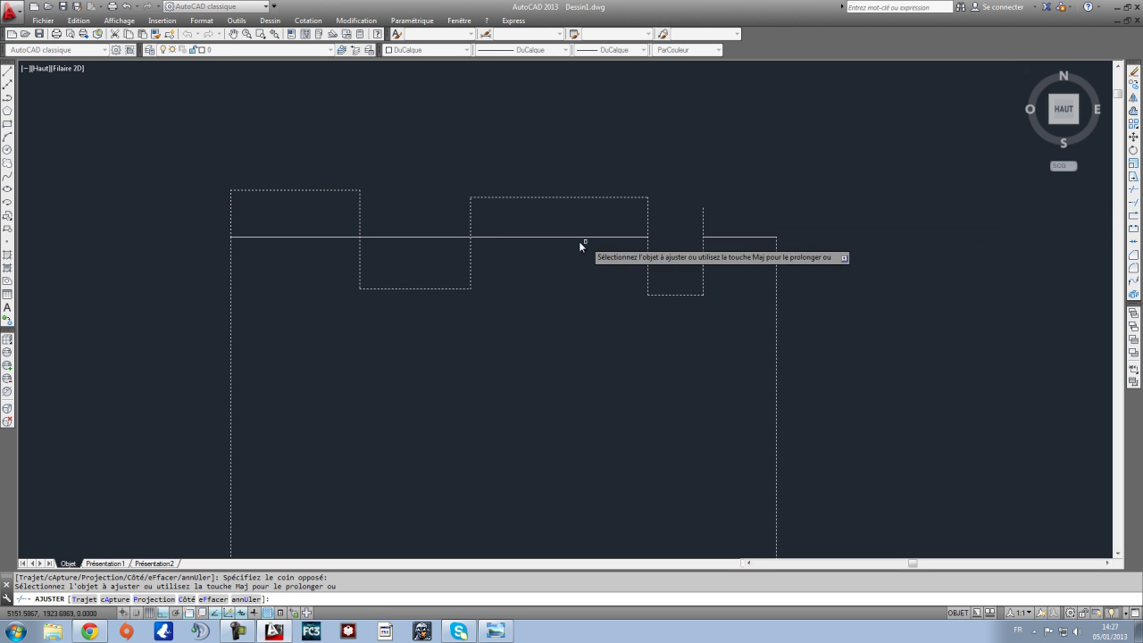
pyautogui.click(452, 234)
pyautogui.press('Escape')
# Step: Erase all the guide lines above and below the upper wall, keeping only the wall outline
pyautogui.click(742, 325)
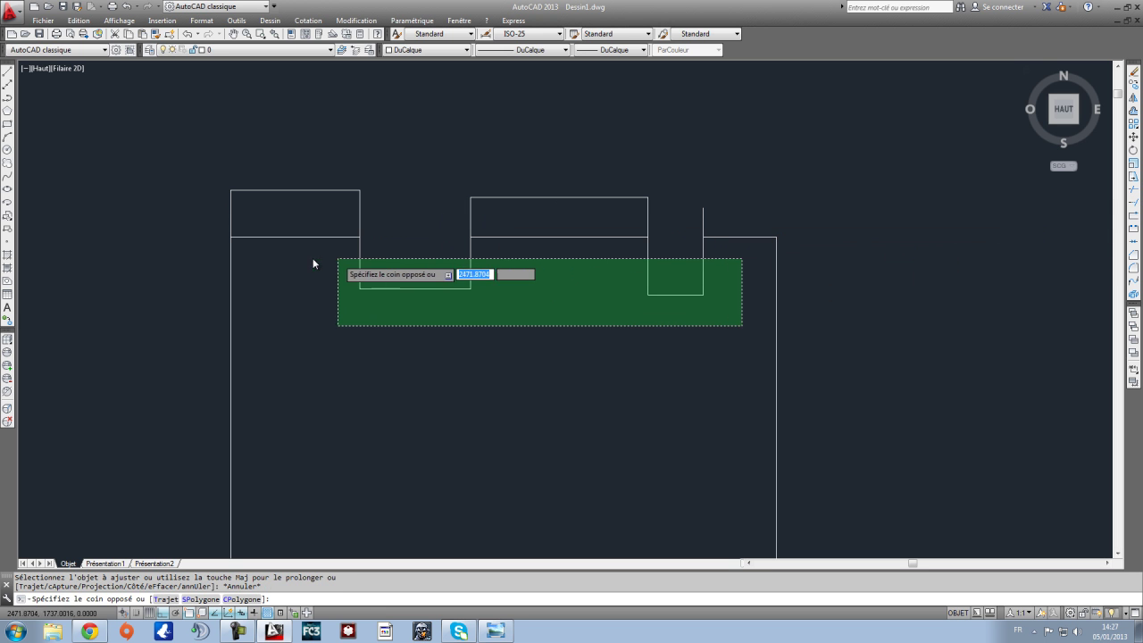
pyautogui.click(328, 266)
pyautogui.click(747, 218)
pyautogui.click(141, 130)
pyautogui.press('Delete')
pyautogui.scroll(-4, 427, 221)
pyautogui.moveTo(536, 287)
pyautogui.mouseDown(button='middle')
pyautogui.moveTo(488, 231)
pyautogui.moveTo(509, 258)
pyautogui.mouseUp(button='middle')
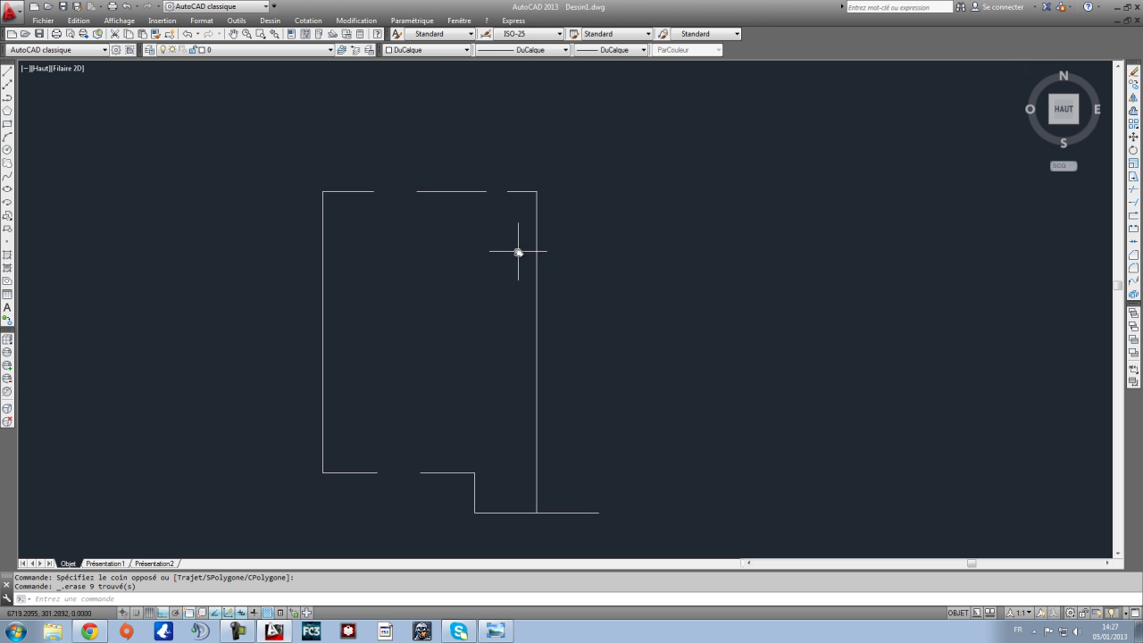
# Step: Examine the upper and lower wall dimensions and window openings on the floor plan image, and return to the AutoCAD drawing
pyautogui.scroll(2, 303, 251)
pyautogui.scroll(-2, 328, 255)
pyautogui.moveTo(466, 361); pyautogui.dragTo(443, 332, button='middle')
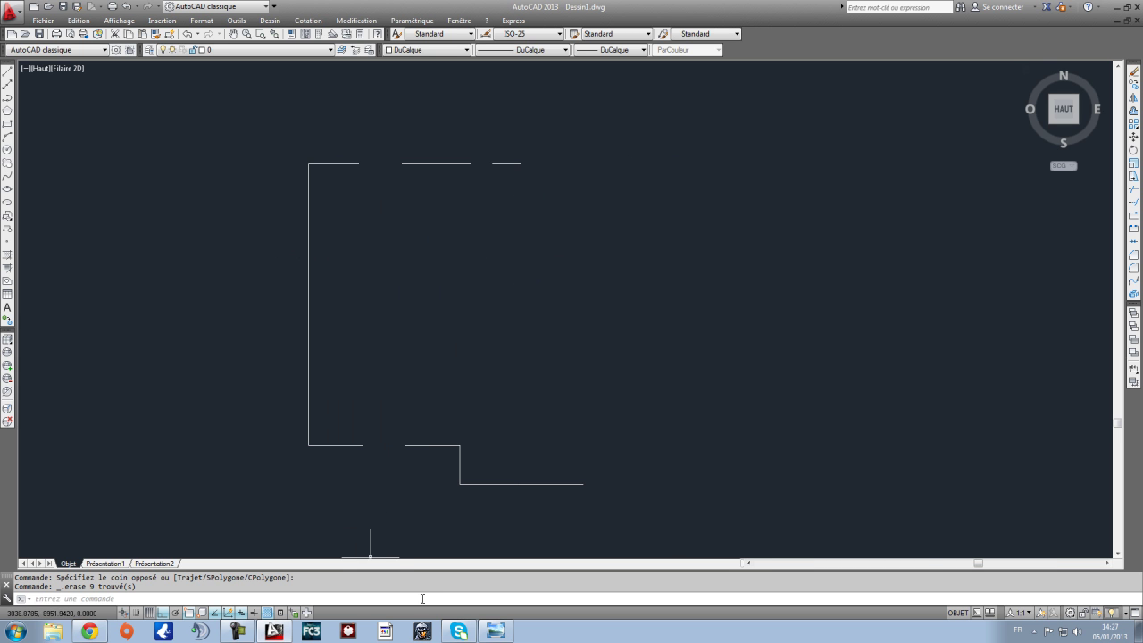
pyautogui.click(285, 636)
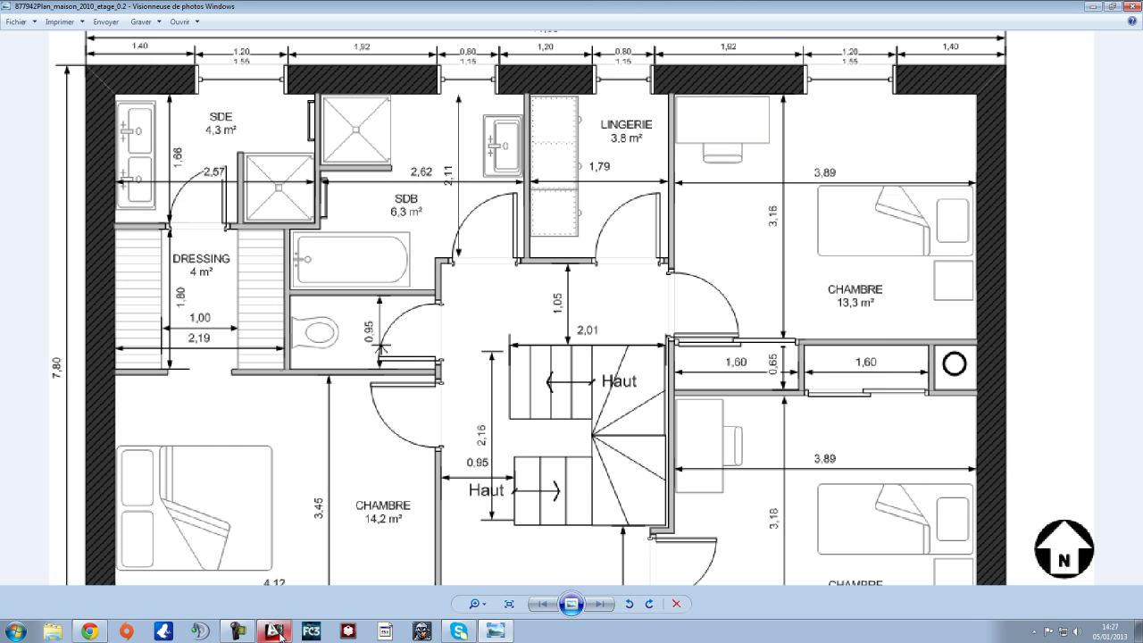
pyautogui.scroll(-1, 106, 228)
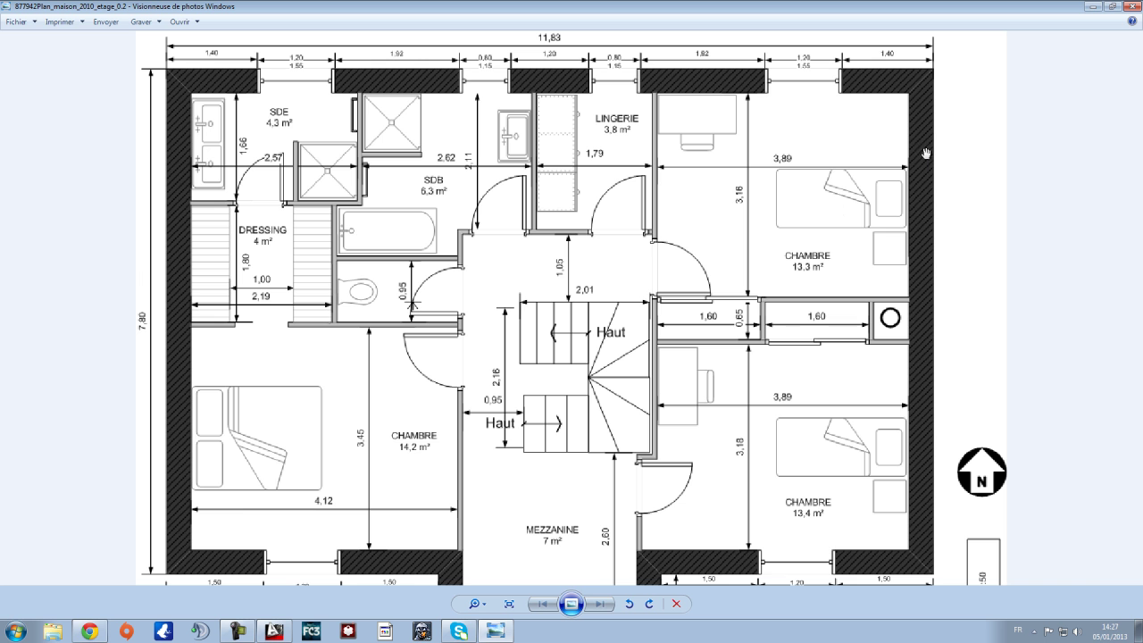
pyautogui.scroll(-1, 435, 344)
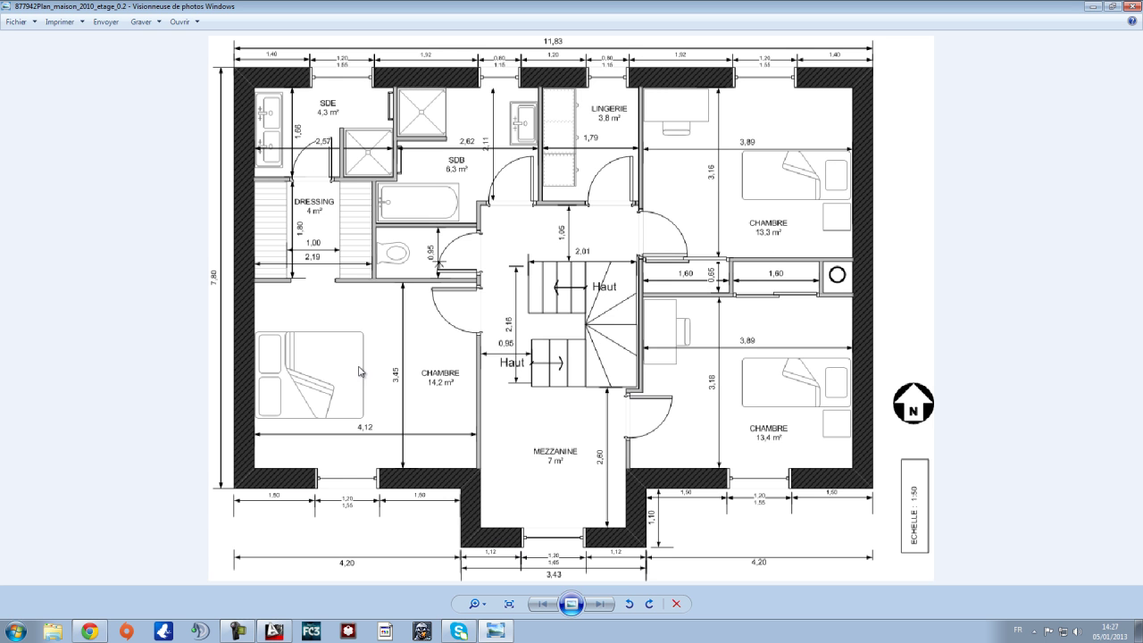
pyautogui.scroll(1, 462, 496)
pyautogui.scroll(-1, 453, 478)
pyautogui.scroll(1, 713, 94)
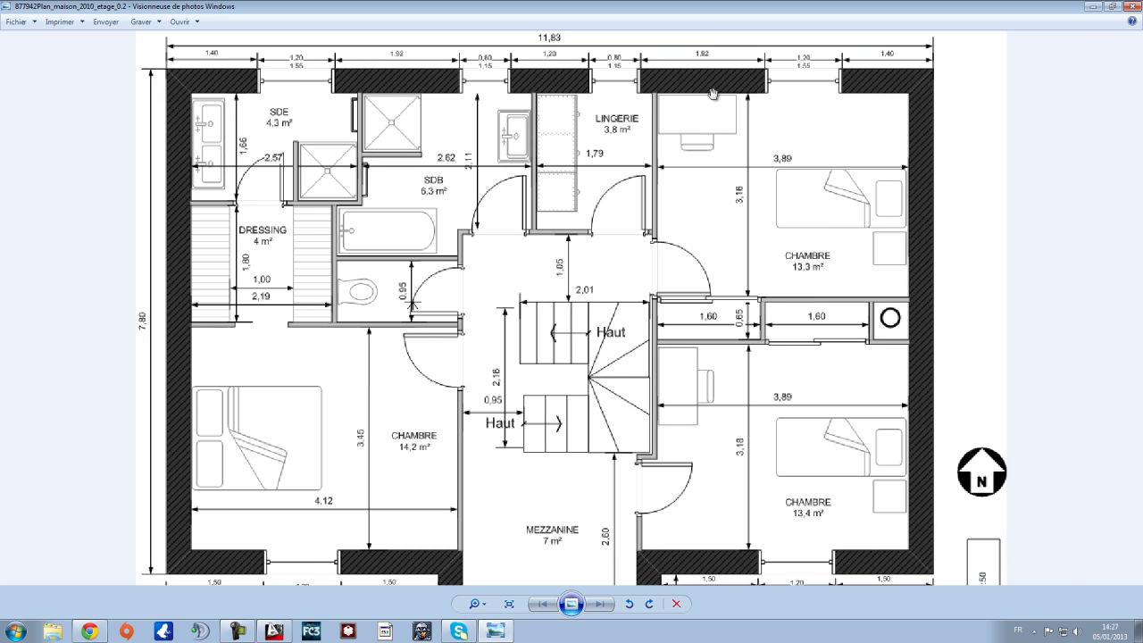
pyautogui.scroll(-1, 826, 480)
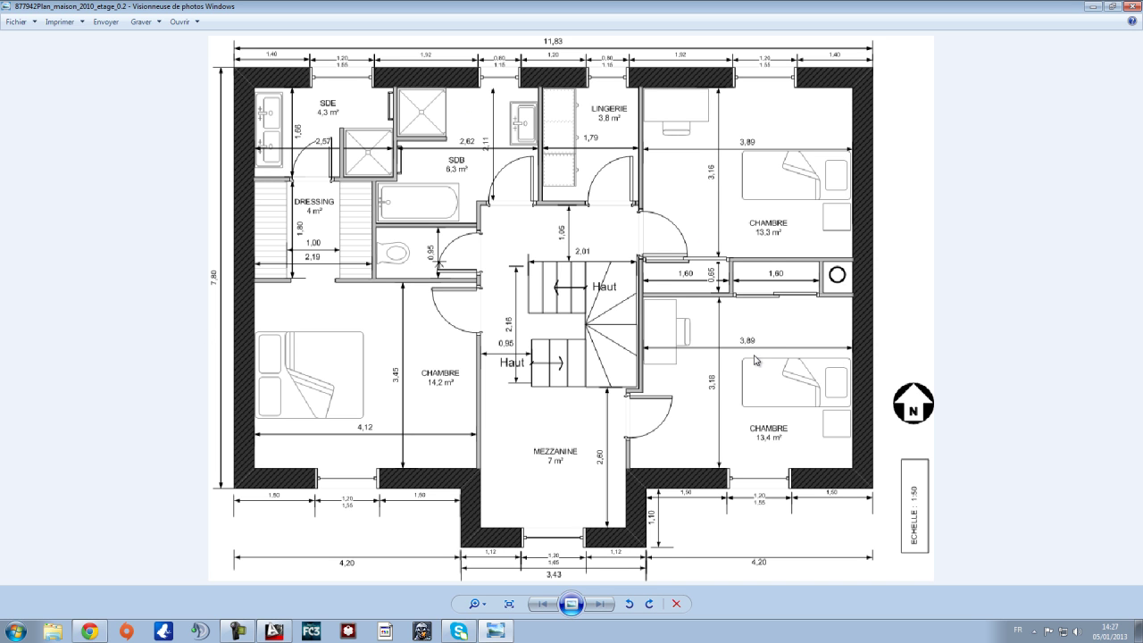
pyautogui.scroll(-1, 522, 572)
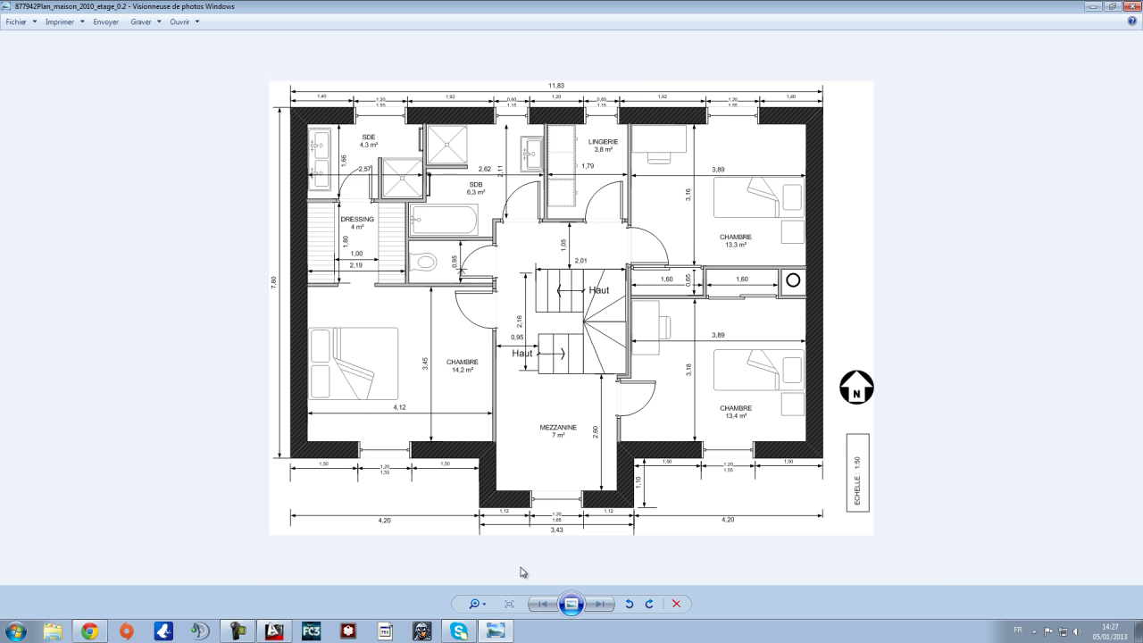
pyautogui.scroll(1, 516, 561)
pyautogui.scroll(-1, 516, 558)
pyautogui.scroll(1, 516, 558)
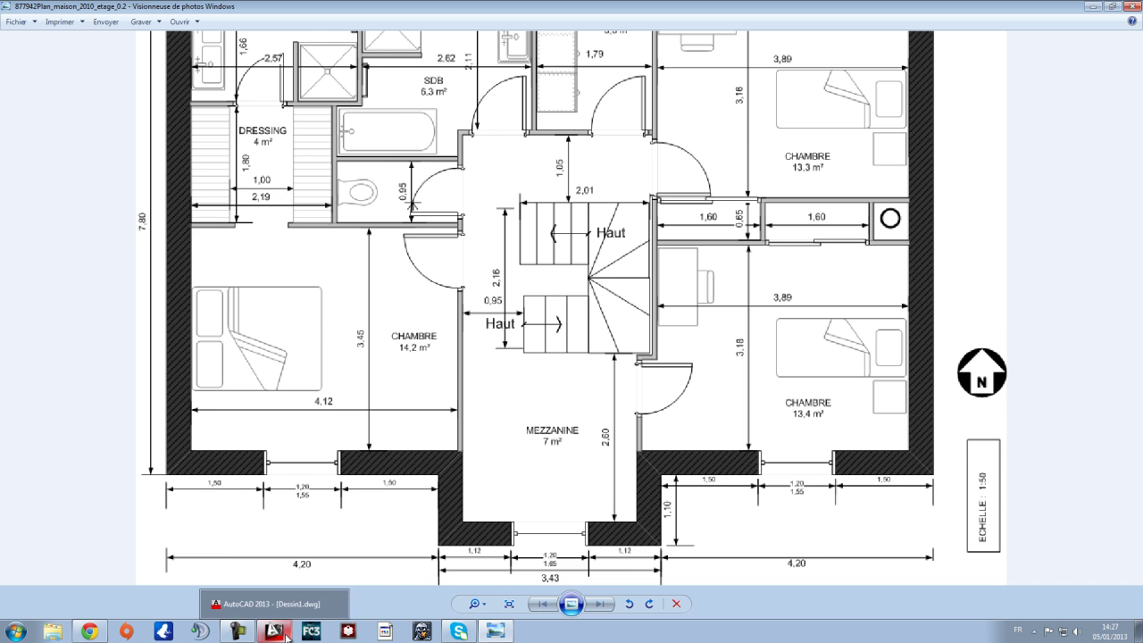
pyautogui.scroll(-1, 285, 636)
pyautogui.scroll(1, 363, 490)
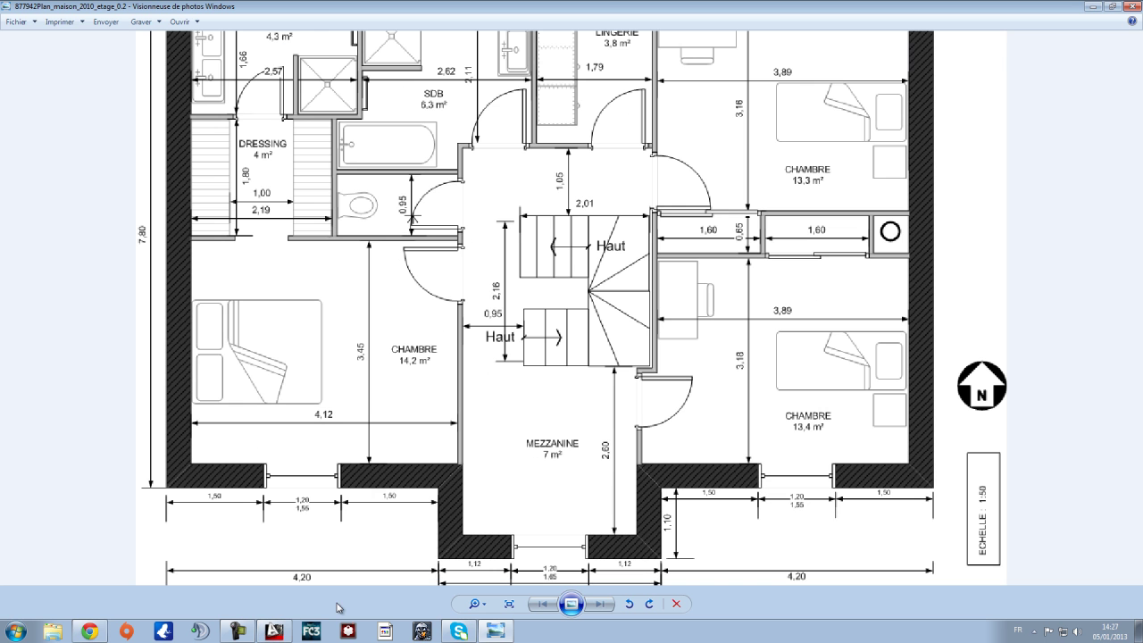
pyautogui.click(274, 631)
pyautogui.scroll(2, 390, 170)
pyautogui.scroll(2, 312, 158)
pyautogui.scroll(-2, 314, 157)
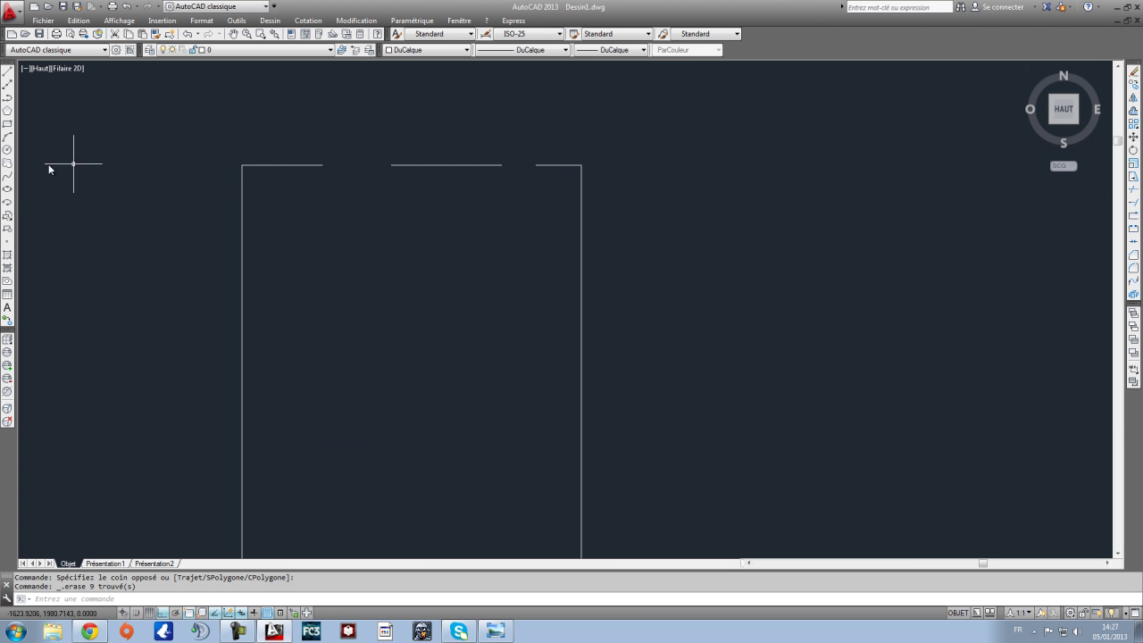
pyautogui.click(1135, 113)
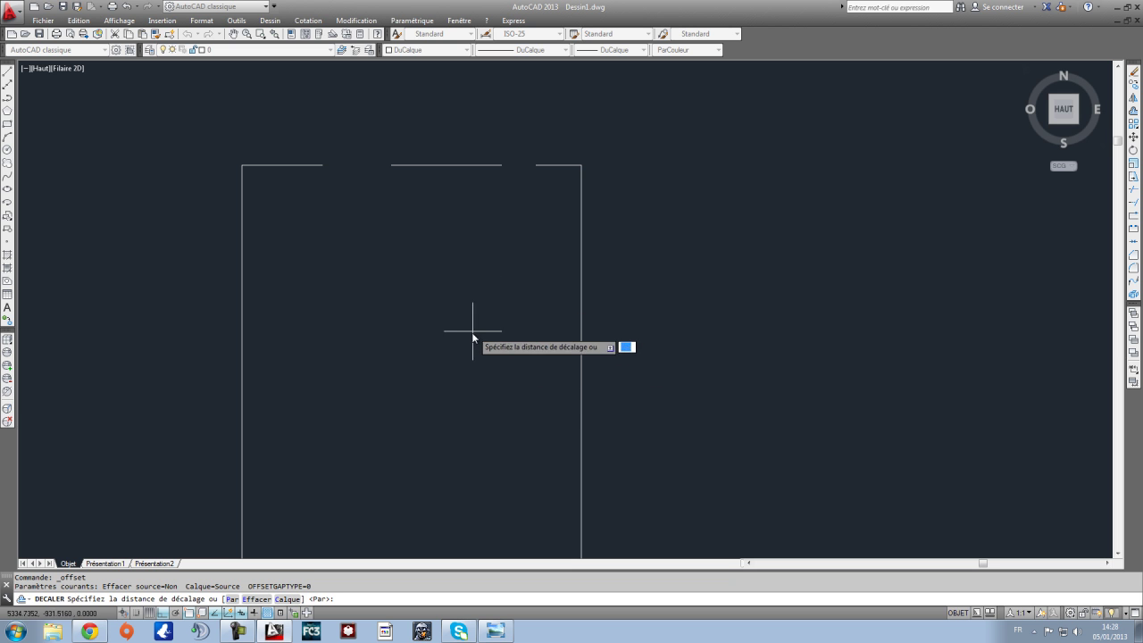
pyautogui.press('Escape')
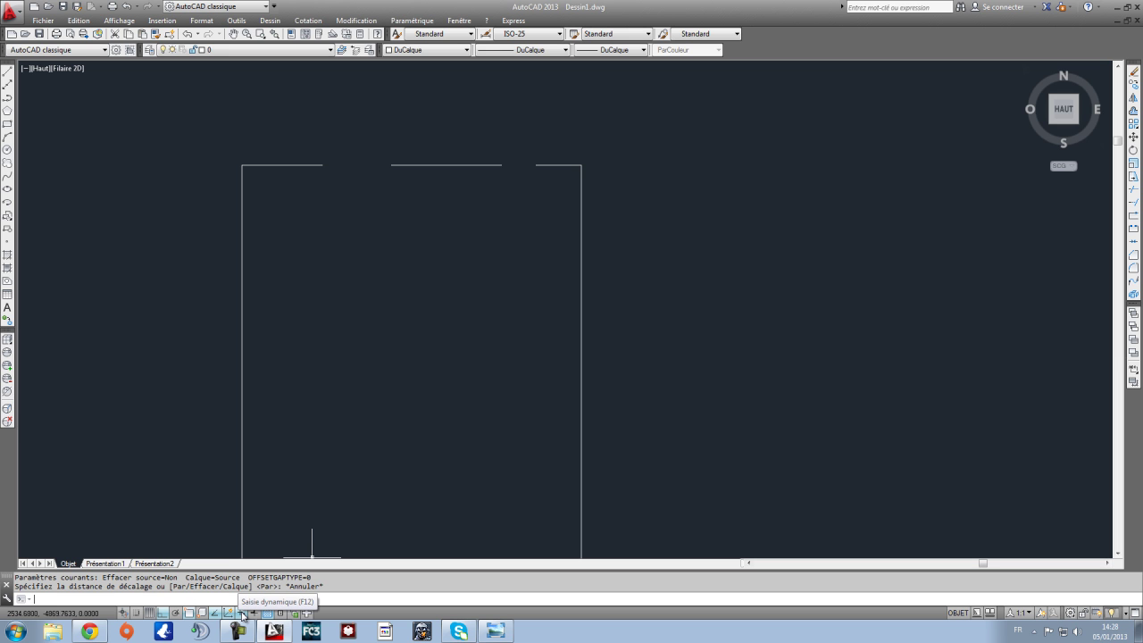
pyautogui.rightClick(738, 294)
pyautogui.click(774, 302)
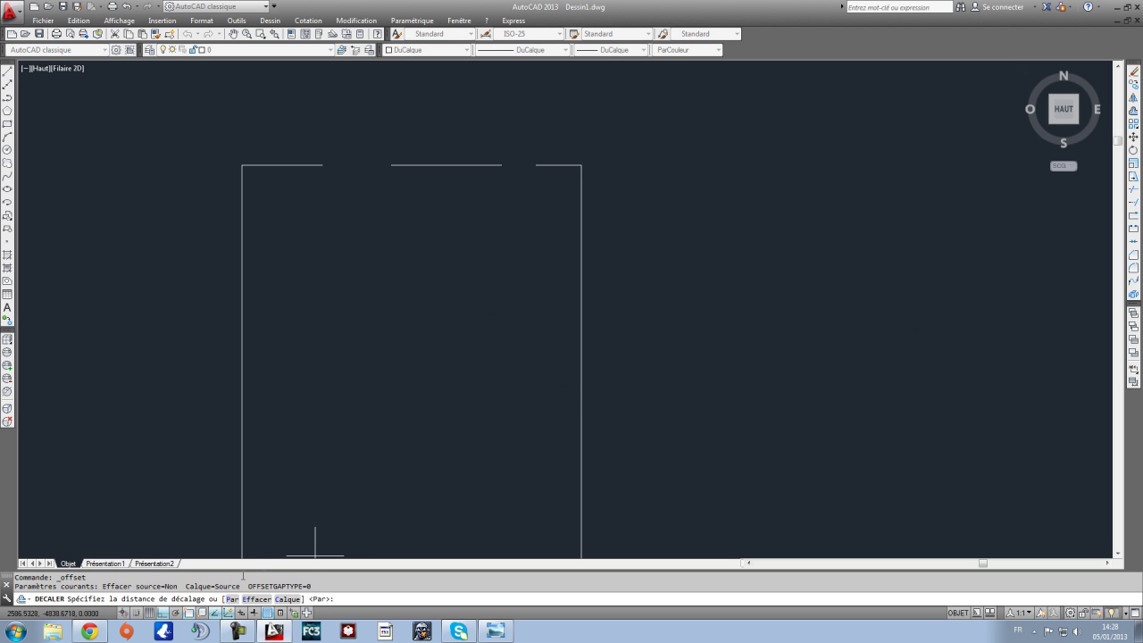
pyautogui.press('Escape')
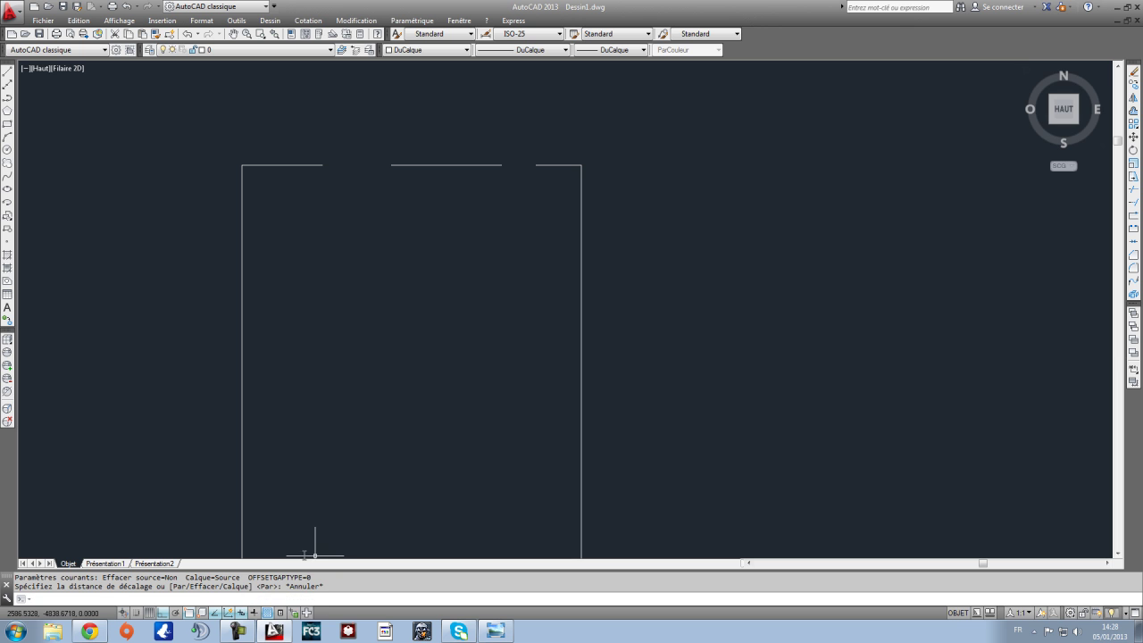
# Step: Offset the three upper wall segments and the left wall line 200 towards the inside of the house
pyautogui.click(1134, 111)
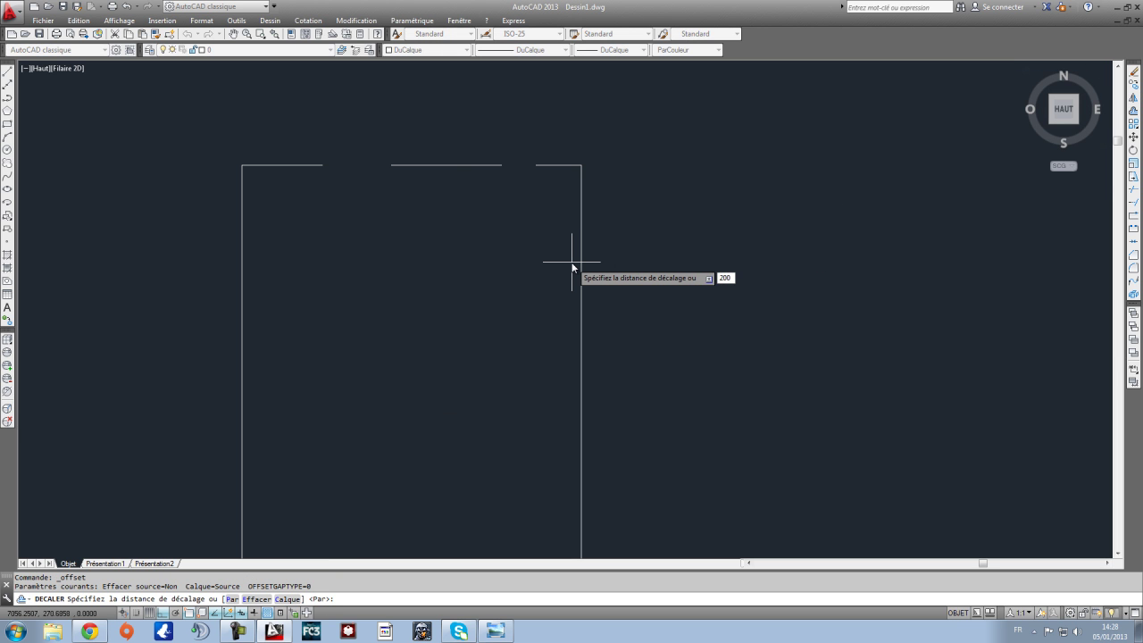
pyautogui.write('200')
pyautogui.press('Return')
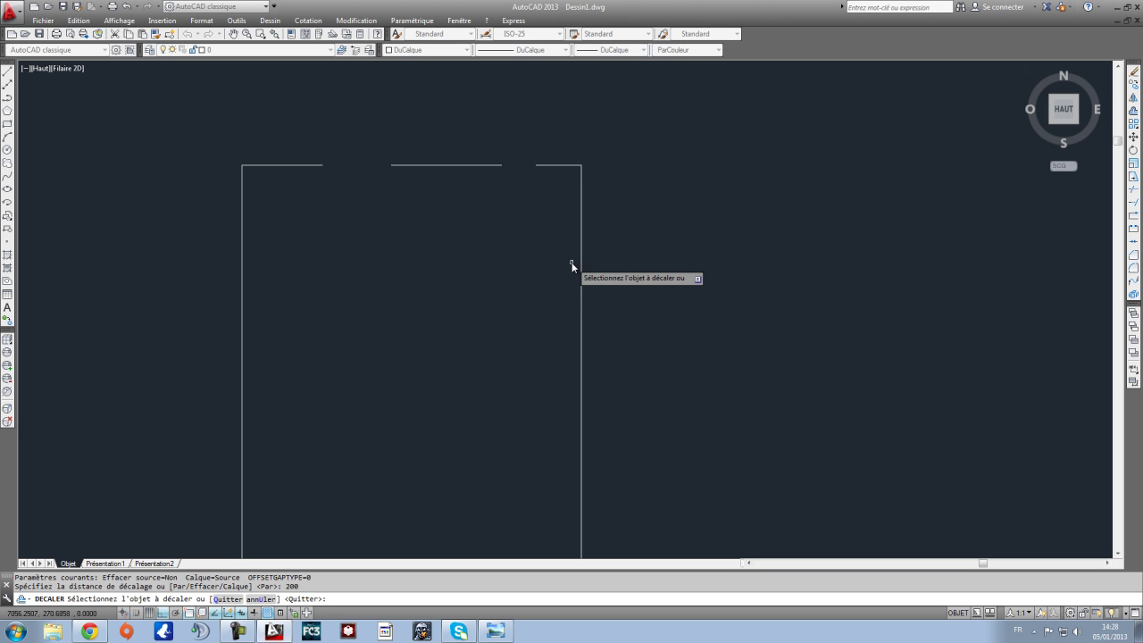
pyautogui.click(277, 166)
pyautogui.click(272, 189)
pyautogui.click(241, 205)
pyautogui.click(326, 211)
pyautogui.click(426, 166)
pyautogui.click(426, 189)
pyautogui.click(561, 166)
pyautogui.click(561, 215)
# Step: Offset the two lower wall segments, the short vertical return and the lowest projecting wall line 200 inward
pyautogui.moveTo(515, 346); pyautogui.dragTo(498, 271, button='middle')
pyautogui.moveTo(296, 554); pyautogui.dragTo(297, 468, button='middle')
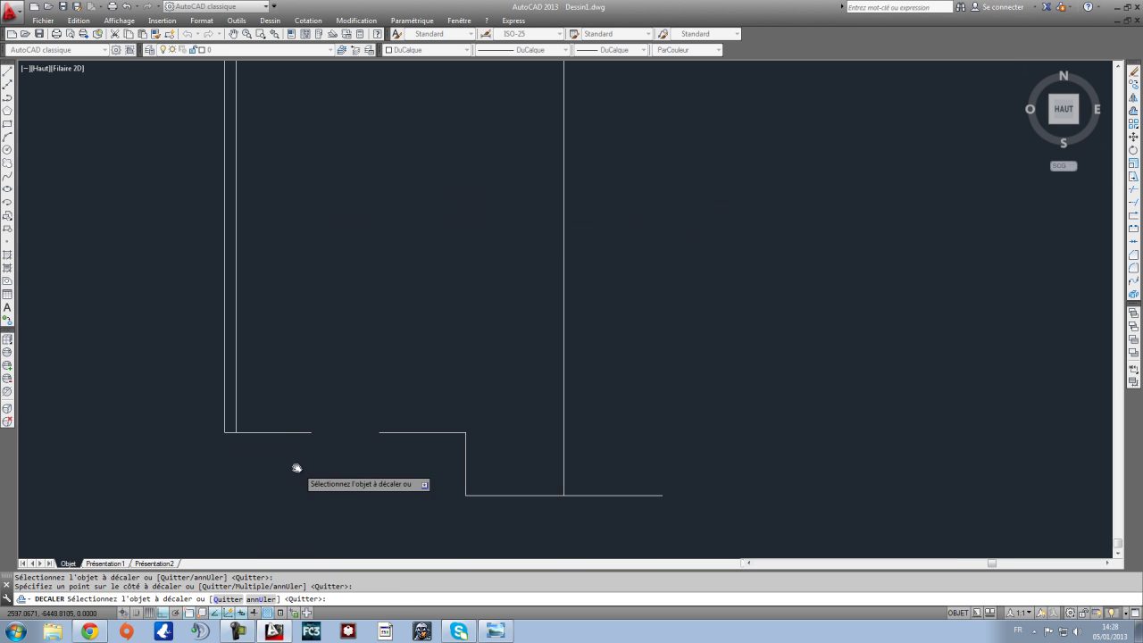
pyautogui.click(291, 434)
pyautogui.click(301, 426)
pyautogui.click(383, 432)
pyautogui.click(384, 427)
pyautogui.click(465, 453)
pyautogui.click(487, 456)
pyautogui.click(511, 496)
pyautogui.click(556, 470)
pyautogui.scroll(-2, 584, 474)
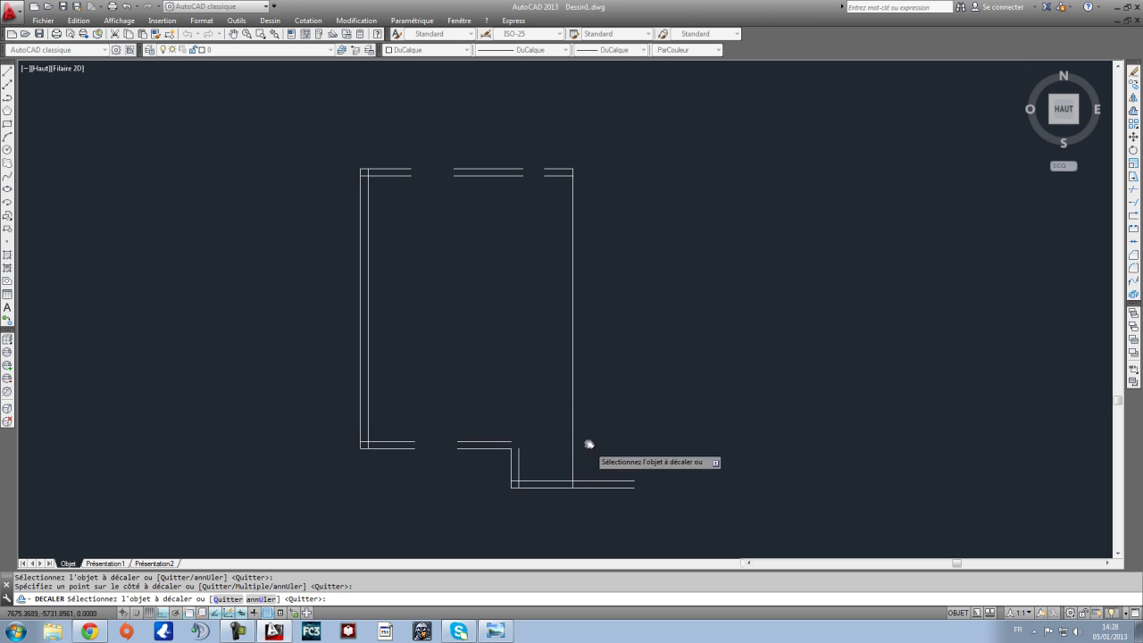
pyautogui.press('Escape')
pyautogui.scroll(-1, 513, 426)
pyautogui.scroll(1, 513, 425)
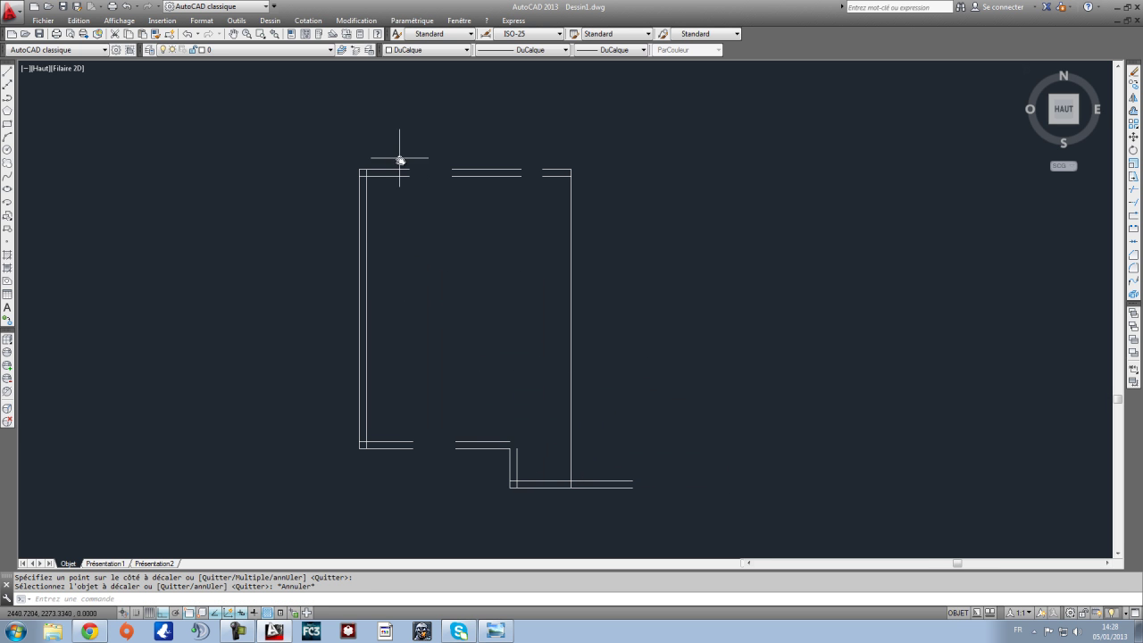
# Step: Trim the overlapping inner wall lines at the outline's upper-left corner, using all wall lines as cutting edges
pyautogui.moveTo(583, 474); pyautogui.dragTo(540, 466, button='middle')
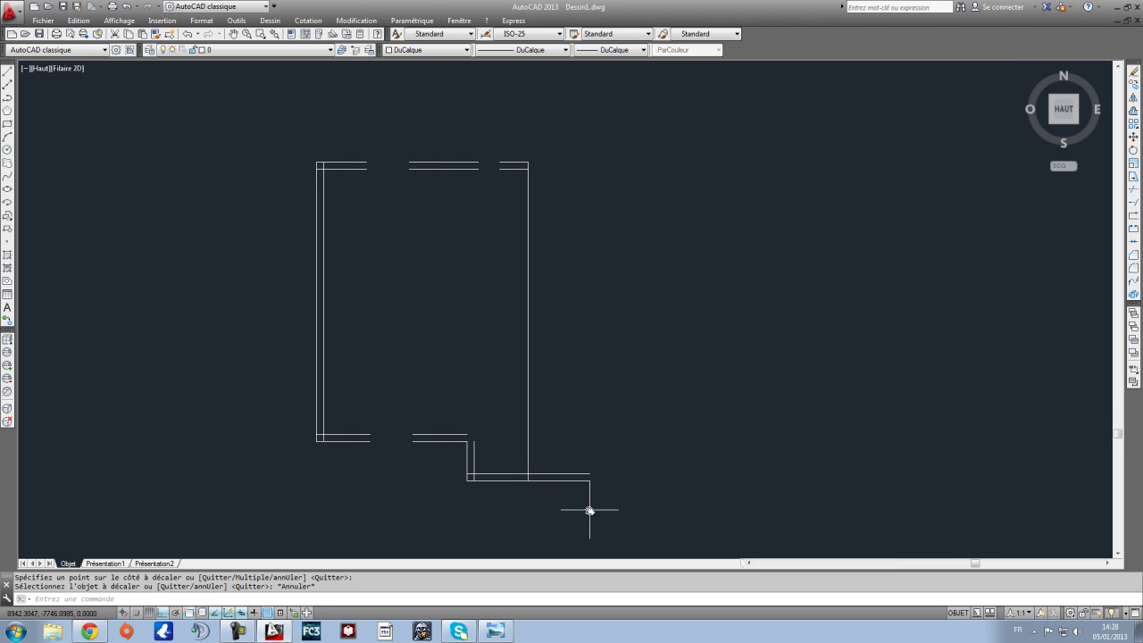
pyautogui.click(637, 523)
pyautogui.click(254, 116)
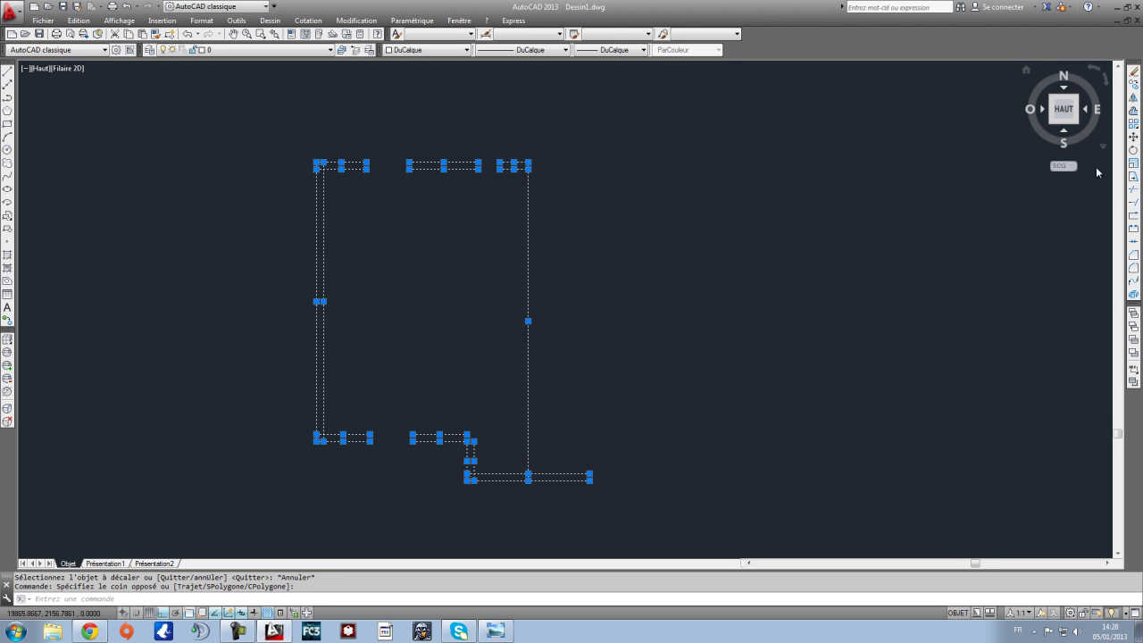
pyautogui.click(1133, 190)
pyautogui.scroll(6, 295, 169)
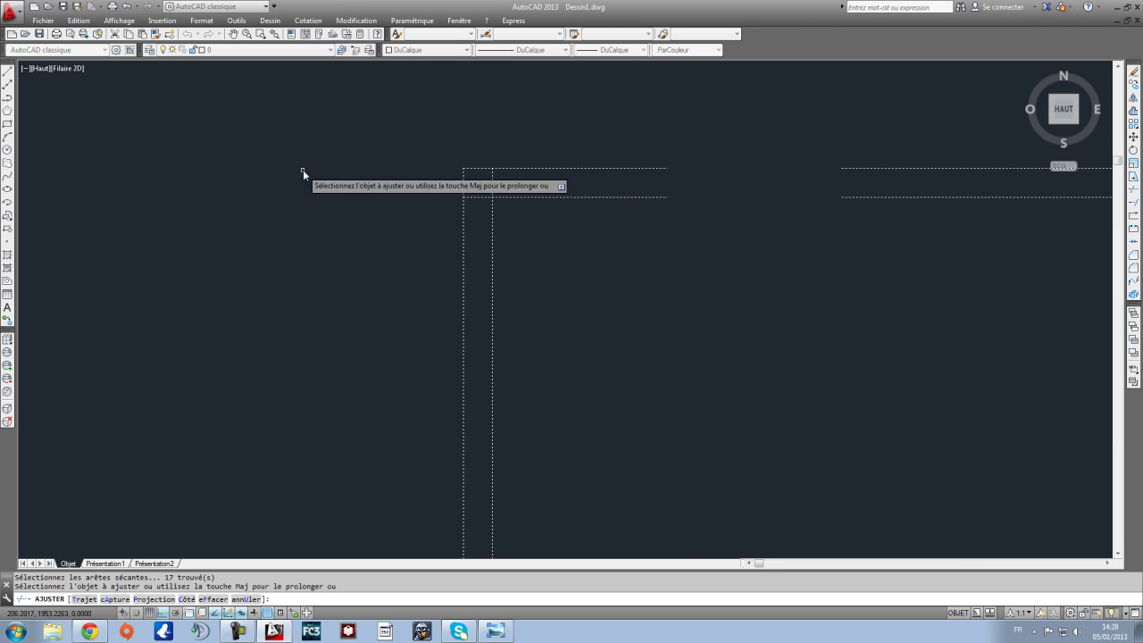
pyautogui.click(478, 198)
pyautogui.click(486, 186)
pyautogui.click(493, 184)
pyautogui.click(497, 186)
# Step: Trim the overlapping inner wall lines at the outline's lower-left corner and end the Trim command
pyautogui.scroll(-4, 737, 204)
pyautogui.moveTo(728, 320); pyautogui.dragTo(495, 64, button='middle')
pyautogui.scroll(4, 399, 358)
pyautogui.click(387, 398)
pyautogui.click(374, 385)
pyautogui.click(372, 375)
pyautogui.scroll(-6, 431, 392)
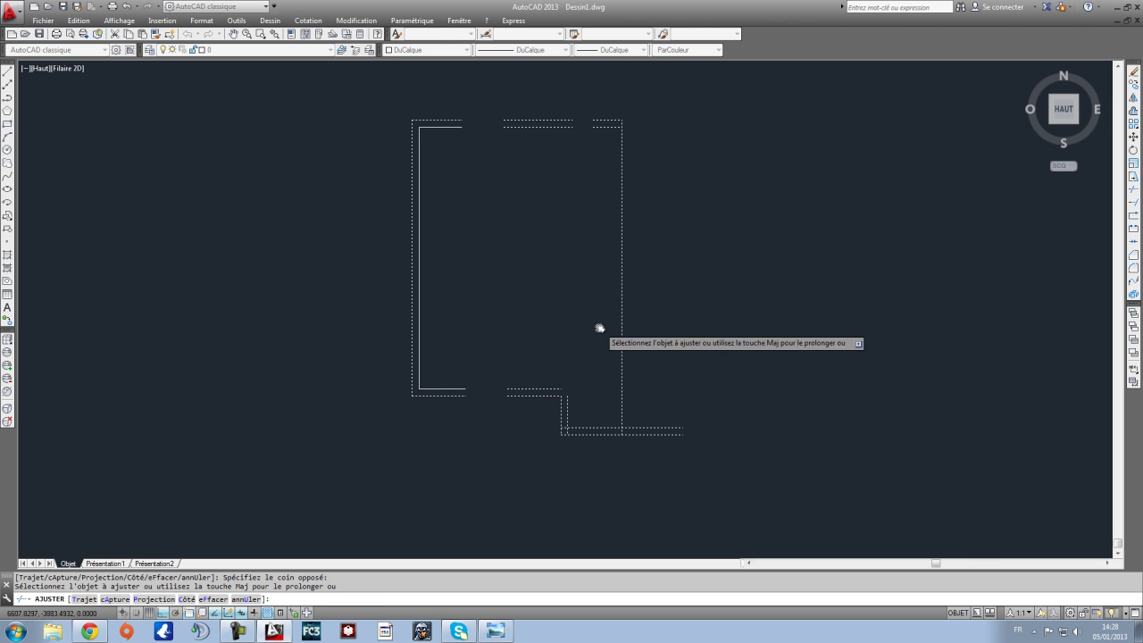
pyautogui.press('Escape')
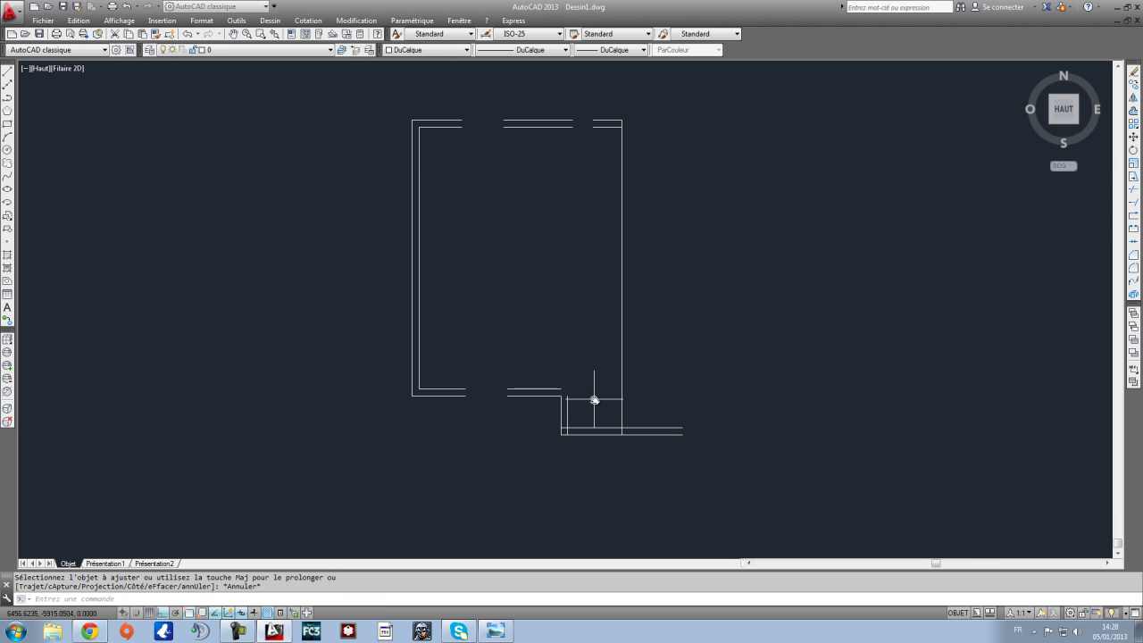
# Step: Join the inner horizontal and vertical wall lines into a sharp corner at the lower wall's step with Chamfer
pyautogui.click(1133, 256)
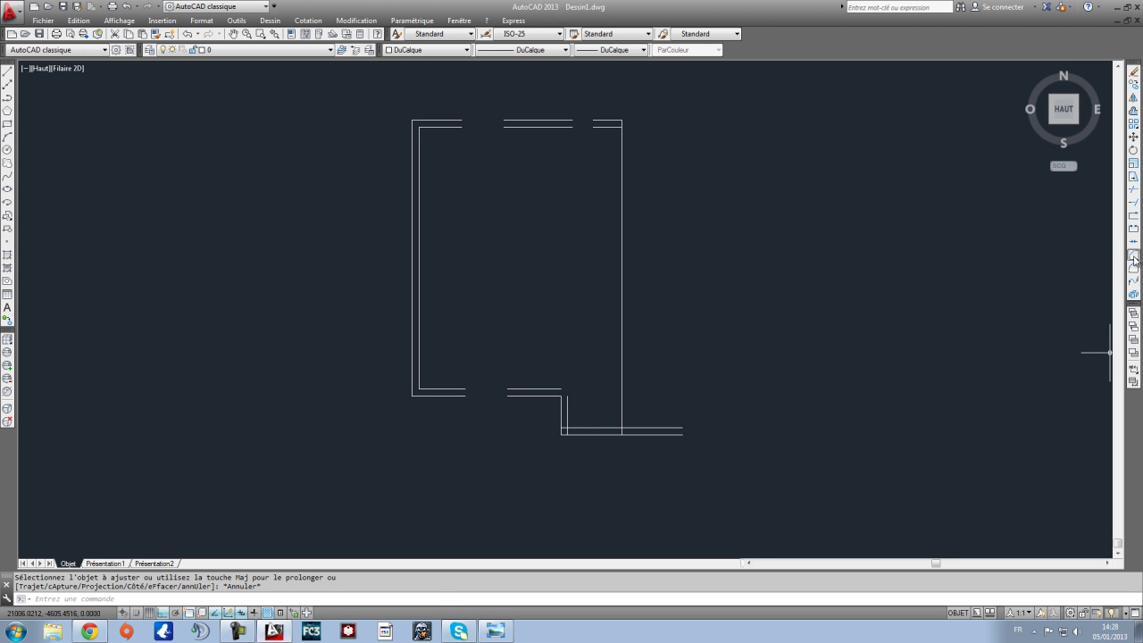
pyautogui.scroll(5, 572, 393)
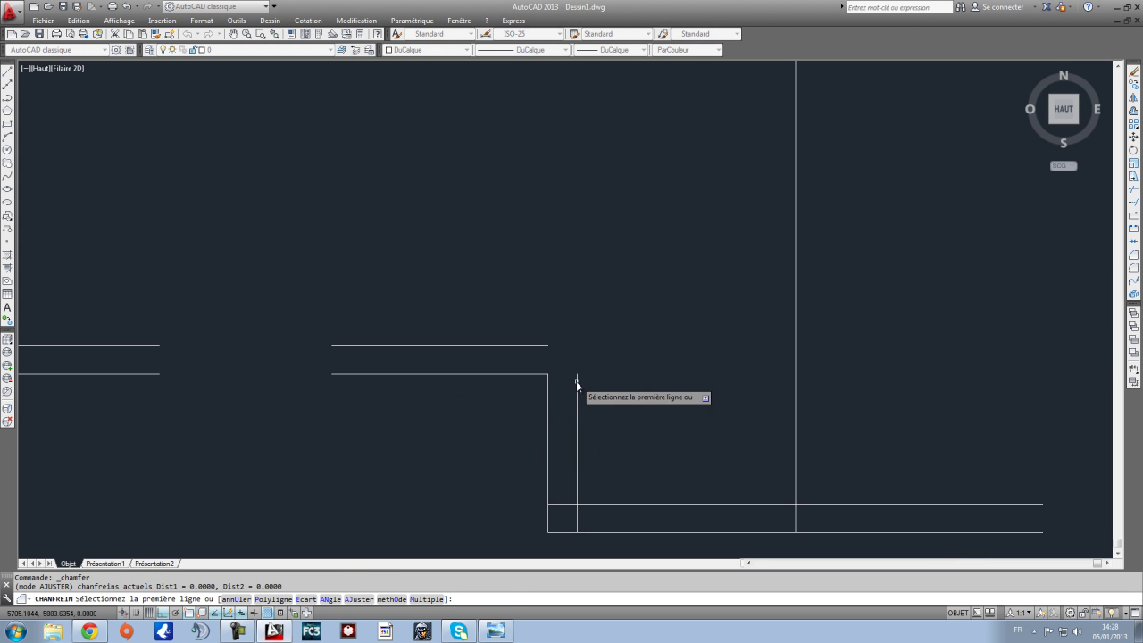
pyautogui.click(577, 381)
pyautogui.scroll(-2, 575, 347)
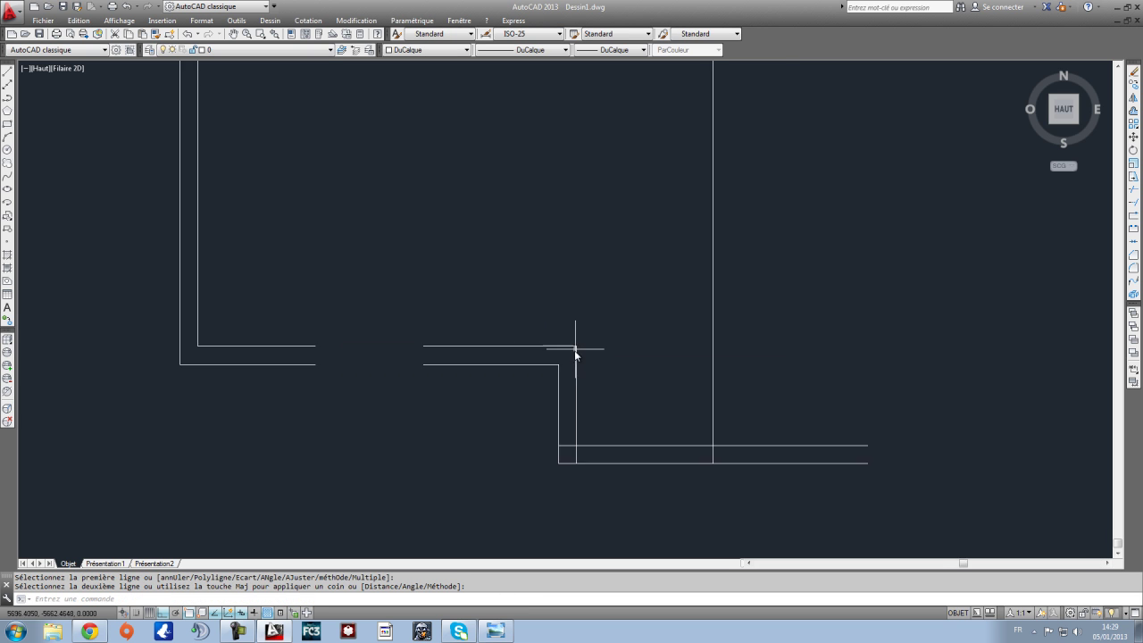
pyautogui.scroll(1, 572, 346)
pyautogui.scroll(-2, 579, 352)
pyautogui.moveTo(560, 203)
pyautogui.mouseDown(button='middle')
pyautogui.moveTo(538, 283)
pyautogui.moveTo(548, 222)
pyautogui.mouseUp(button='middle')
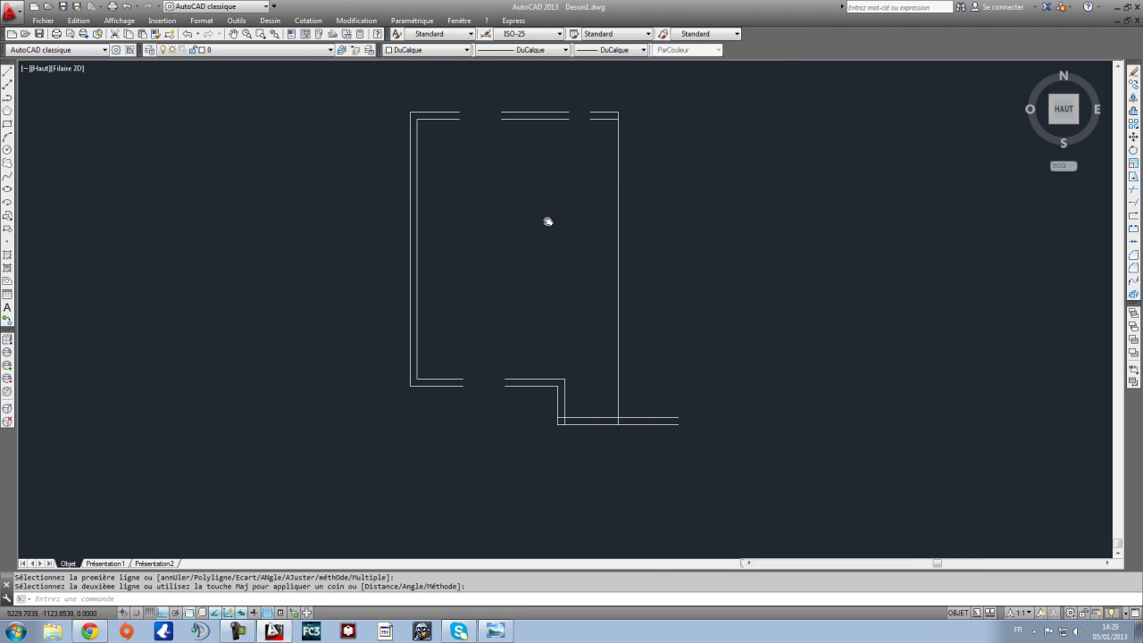
# Step: Trim the overlapping inner wall lines at the lower-left corner of the projecting part of the wall
pyautogui.click(649, 453)
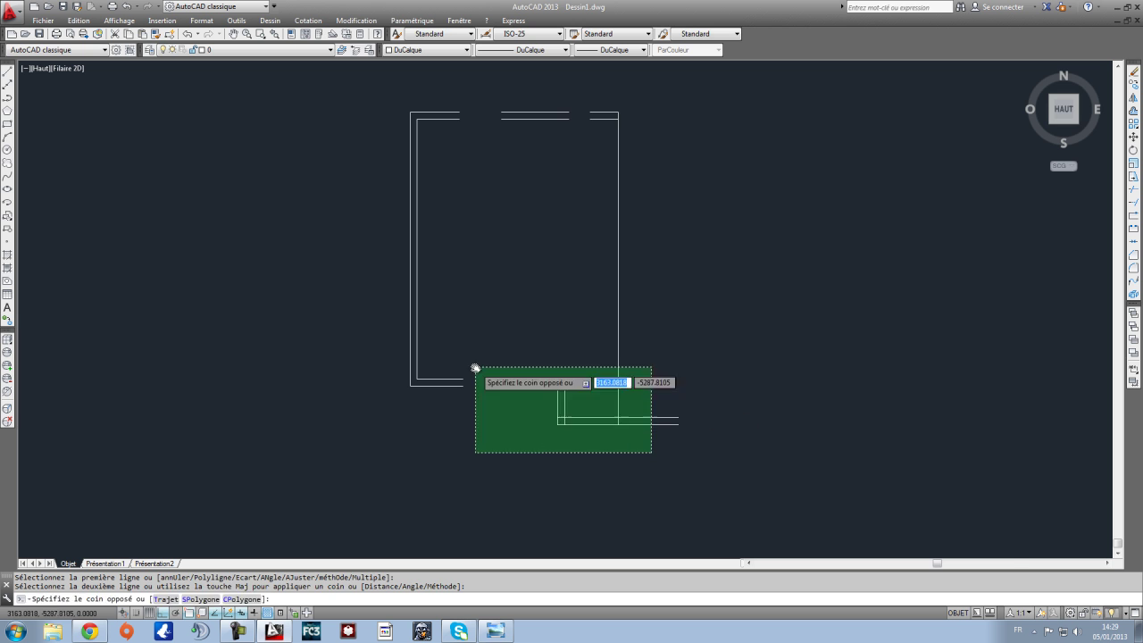
pyautogui.click(474, 365)
pyautogui.scroll(6, 567, 426)
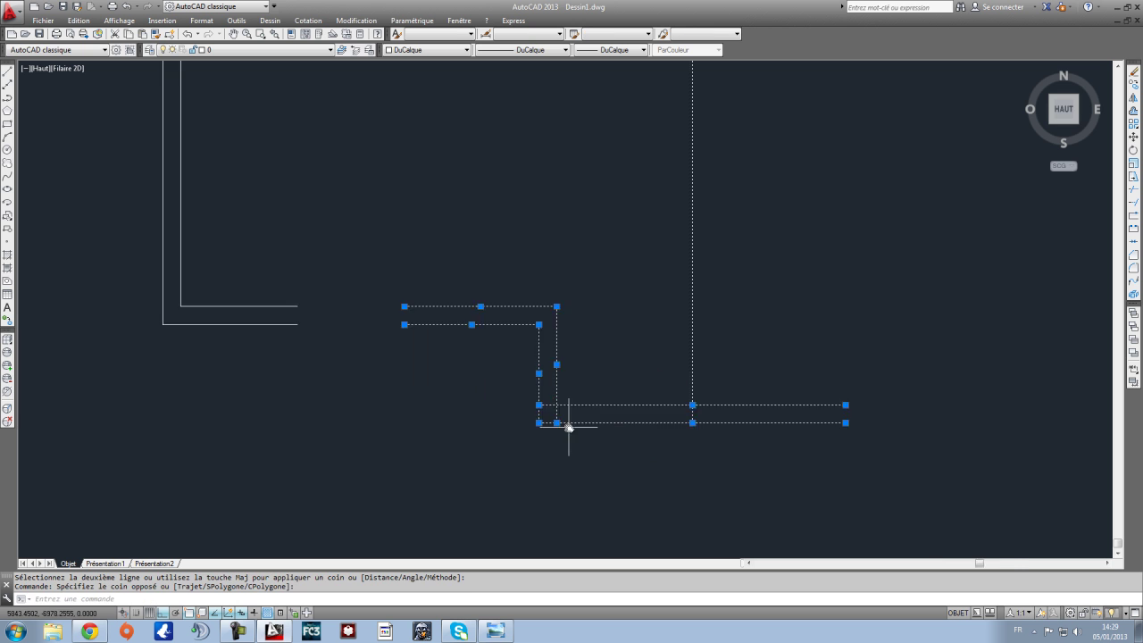
pyautogui.click(1134, 188)
pyautogui.click(602, 405)
pyautogui.click(512, 387)
pyautogui.click(511, 386)
pyautogui.click(500, 352)
# Step: Trim the two lowest wall lines where they extend beyond the long vertical line on the right
pyautogui.moveTo(878, 426); pyautogui.dragTo(634, 417, button='middle')
pyautogui.click(733, 446)
pyautogui.click(662, 314)
pyautogui.press('Escape')
pyautogui.scroll(-4, 661, 413)
pyautogui.scroll(-4, 541, 358)
pyautogui.scroll(4, 534, 435)
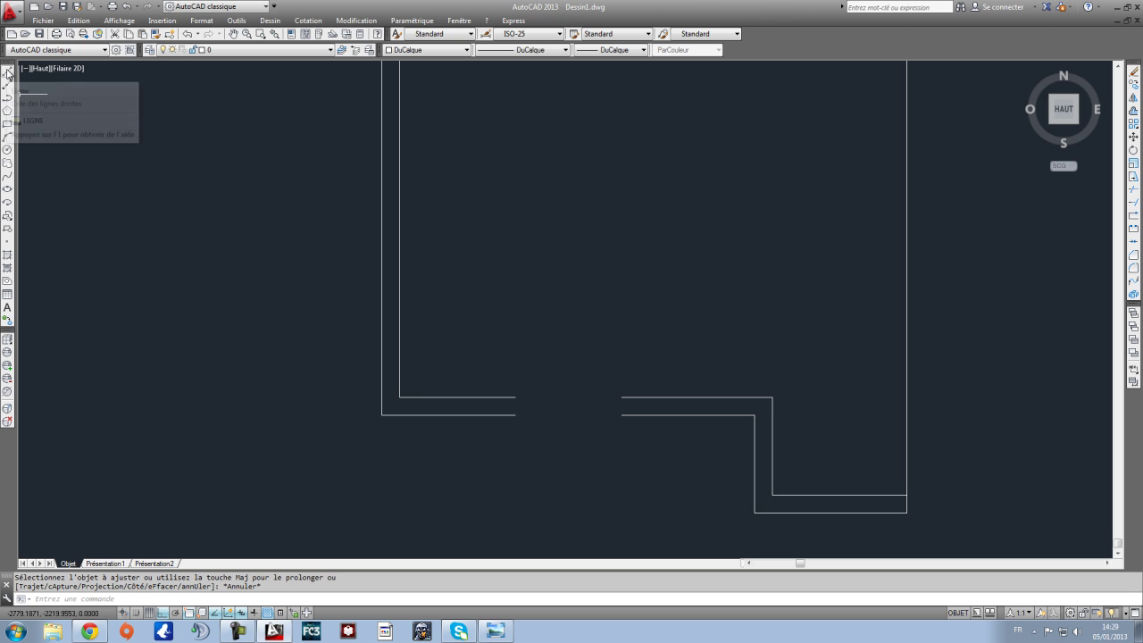
# Step: Draw a vertical line closing the wall end at the left side of the lower window opening
pyautogui.click(8, 74)
pyautogui.click(516, 409)
pyautogui.press('Escape')
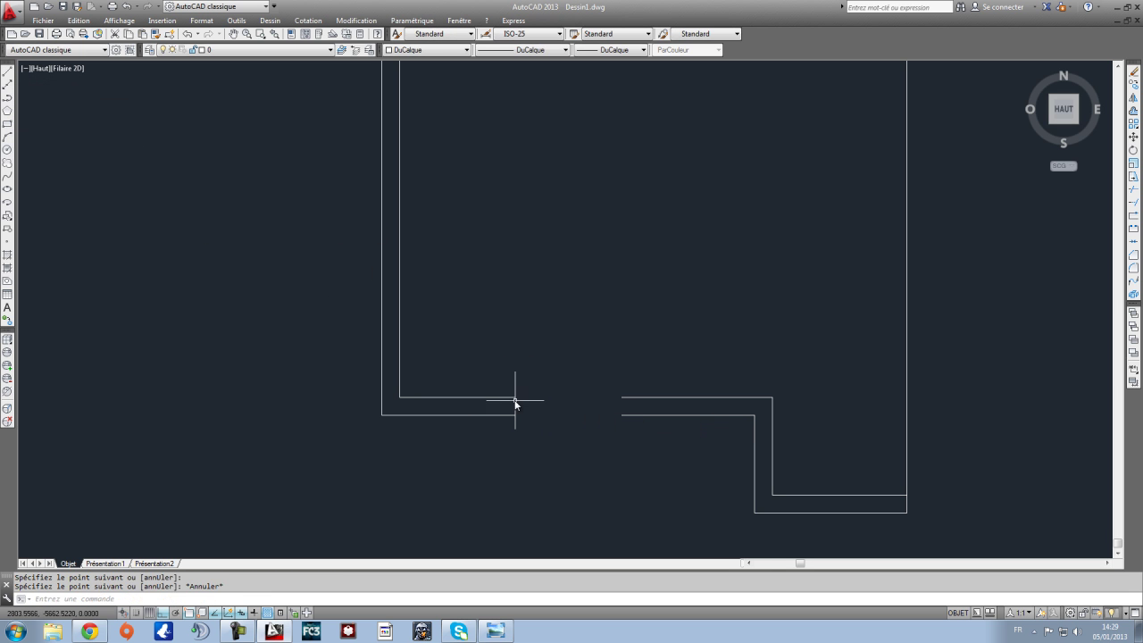
# Step: Copy the vertical wall-end line from the left side of the lower window opening to its right side
pyautogui.click(510, 403)
pyautogui.click(509, 404)
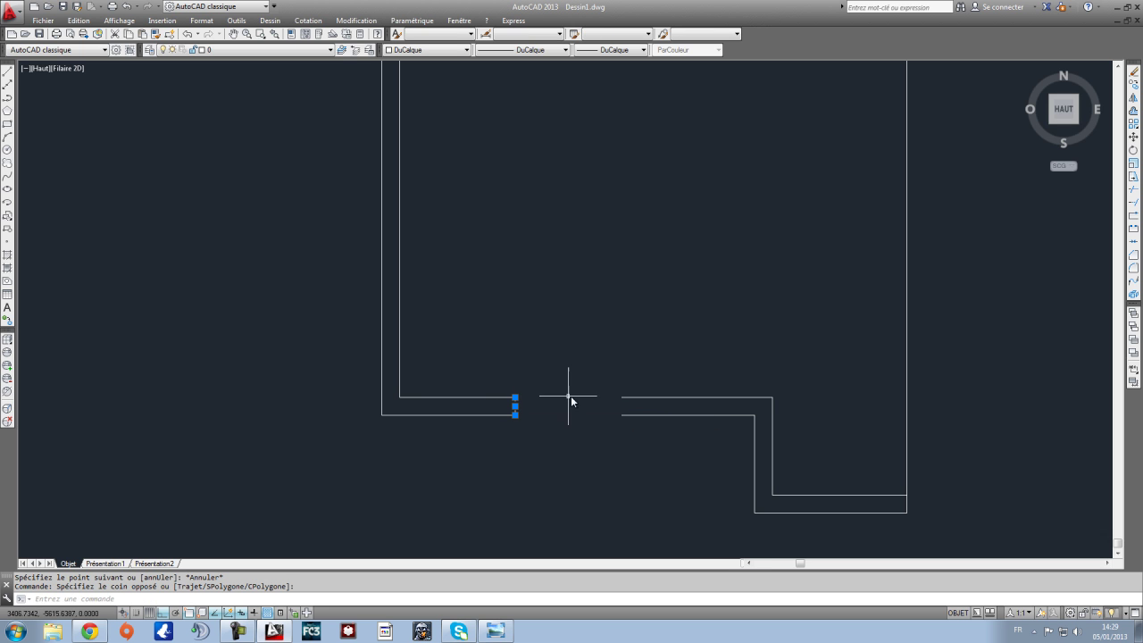
pyautogui.scroll(4, 579, 394)
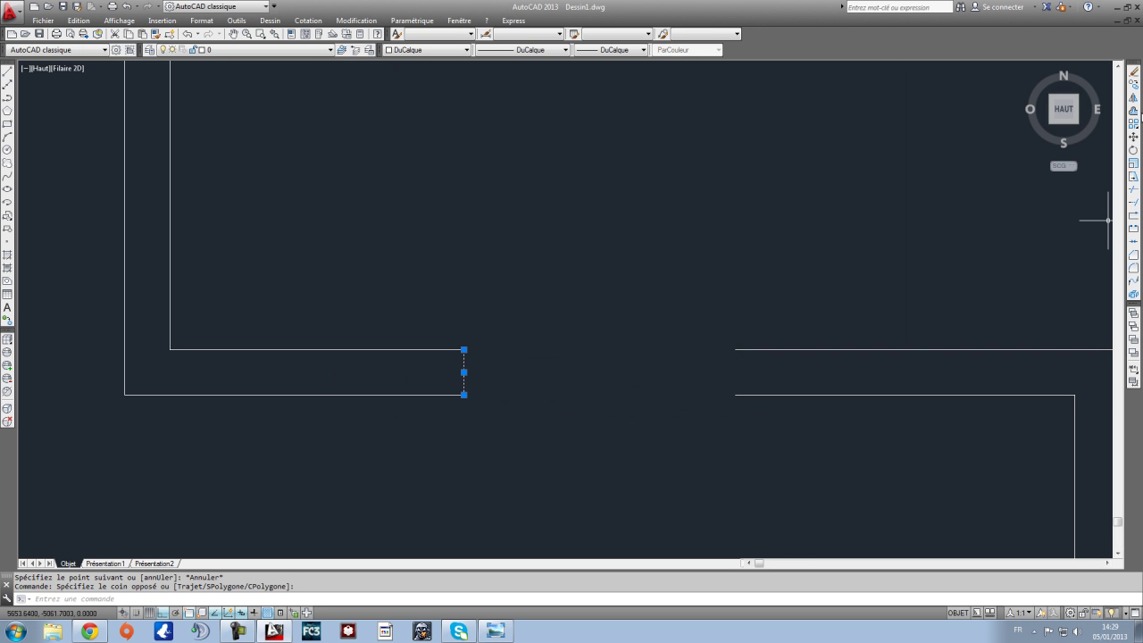
pyautogui.click(1135, 85)
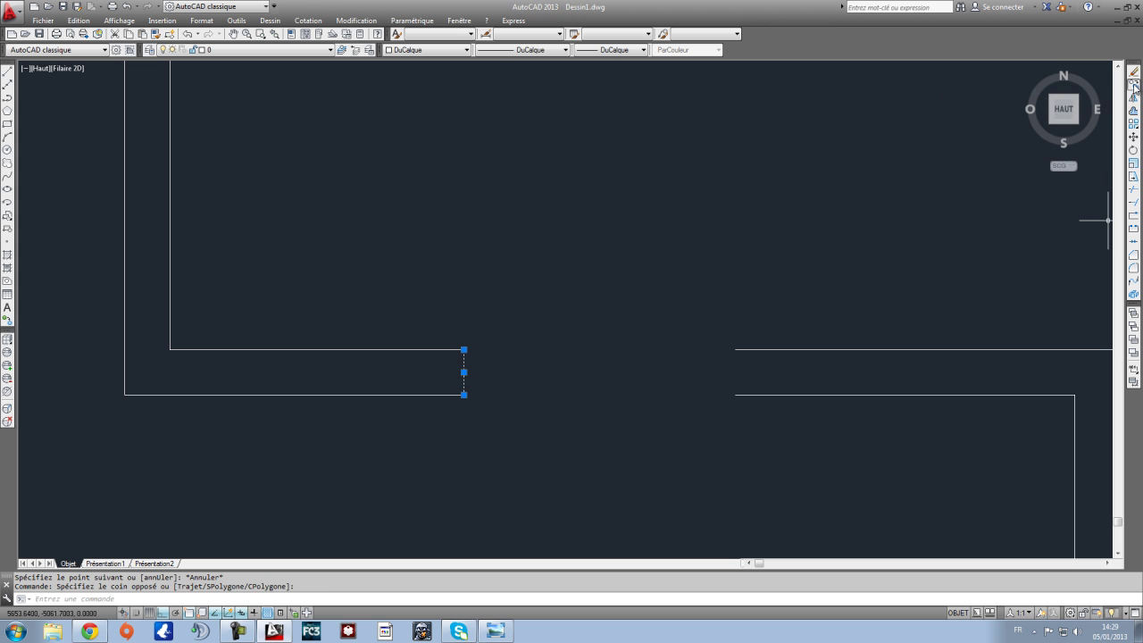
pyautogui.click(464, 394)
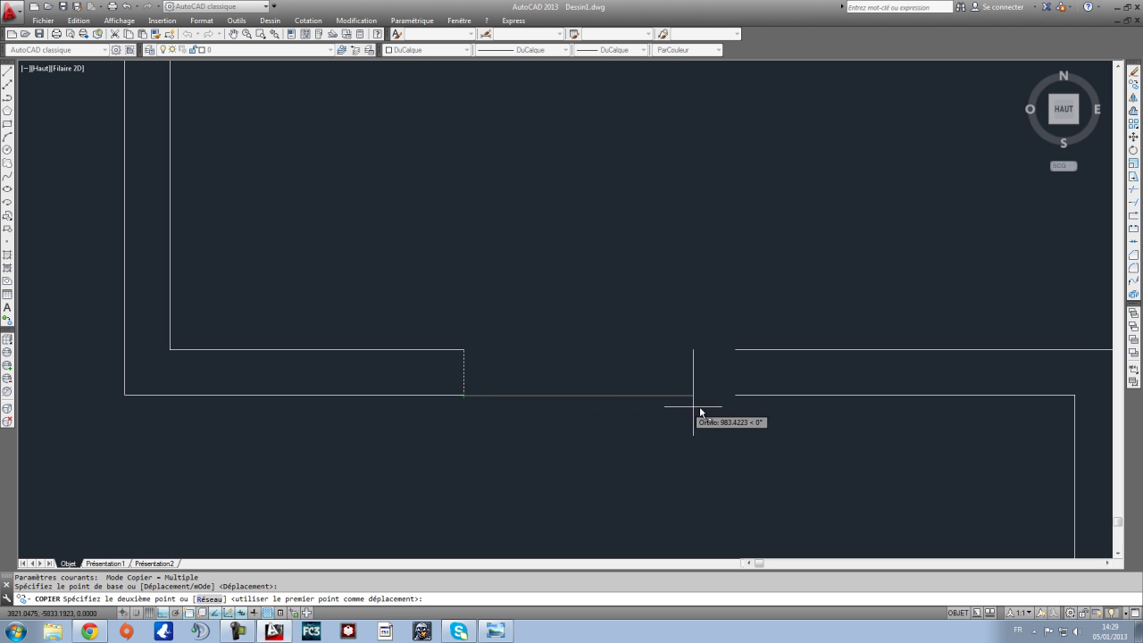
pyautogui.click(736, 394)
# Step: Place further copies of the wall-end line to close the wall ends at the openings in the upper wall
pyautogui.scroll(-8, 738, 393)
pyautogui.scroll(6, 585, 313)
pyautogui.click(698, 293)
pyautogui.click(920, 293)
pyautogui.scroll(-3, 812, 357)
pyautogui.moveTo(760, 401); pyautogui.dragTo(692, 334, button='middle')
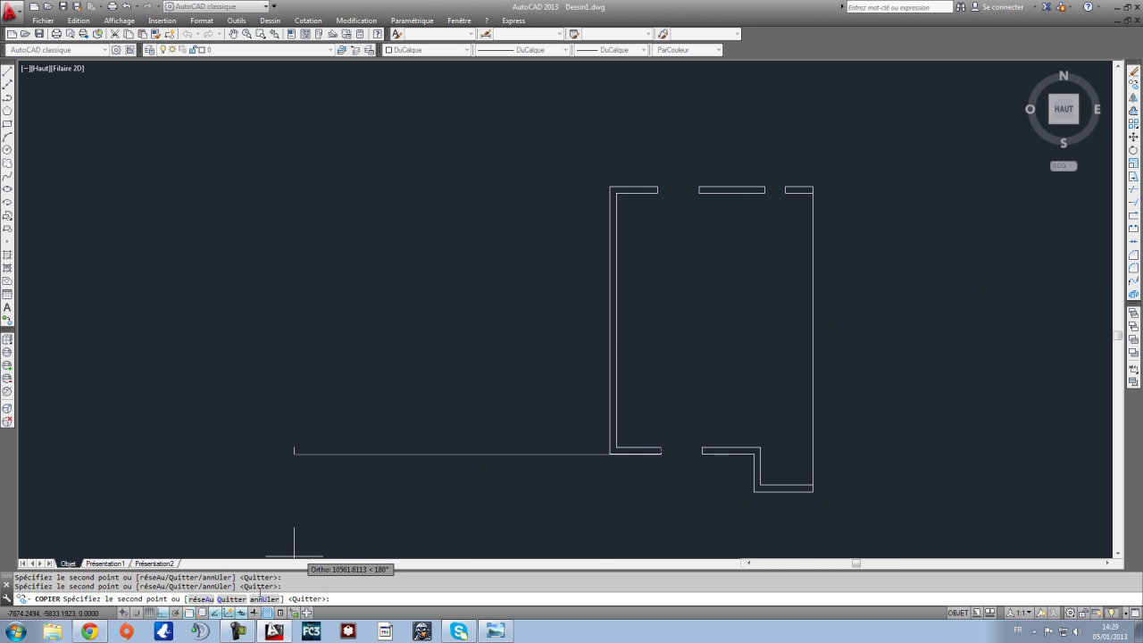
pyautogui.click(161, 613)
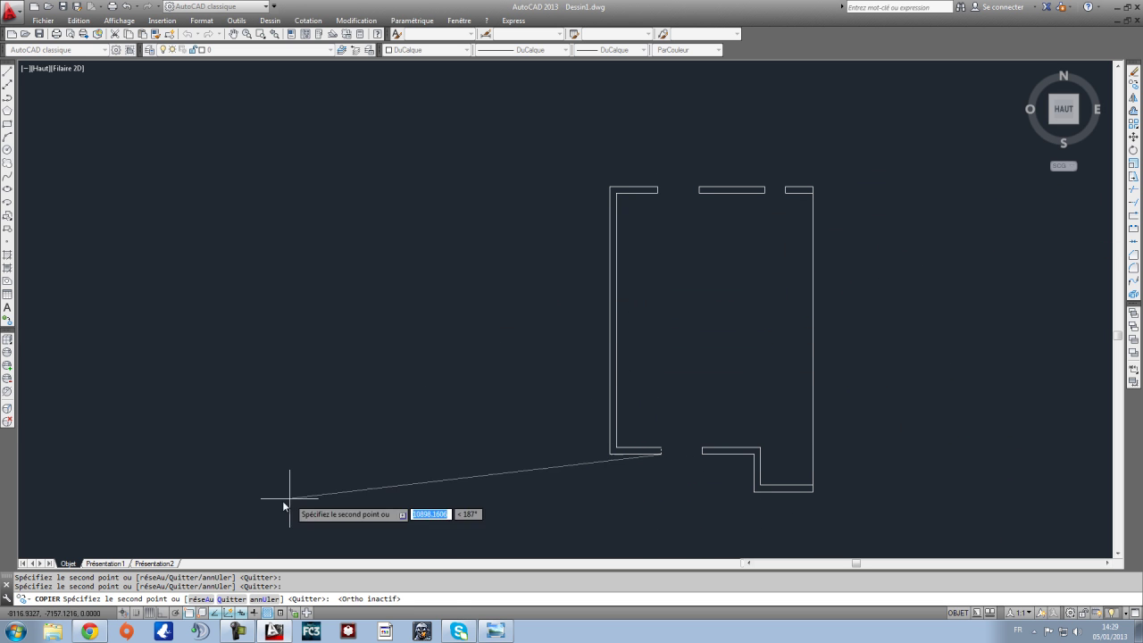
pyautogui.click(162, 613)
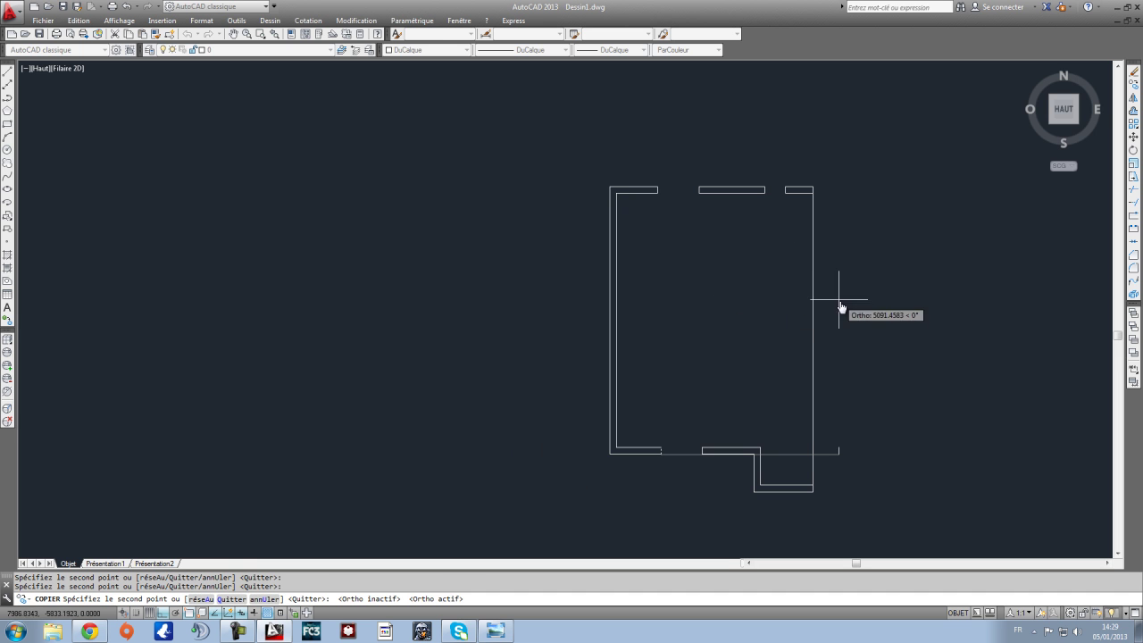
pyautogui.press('Escape')
pyautogui.moveTo(858, 342); pyautogui.dragTo(717, 306, button='middle')
pyautogui.scroll(2, 718, 306)
pyautogui.scroll(-2, 719, 321)
pyautogui.scroll(2, 737, 340)
pyautogui.scroll(-2, 731, 340)
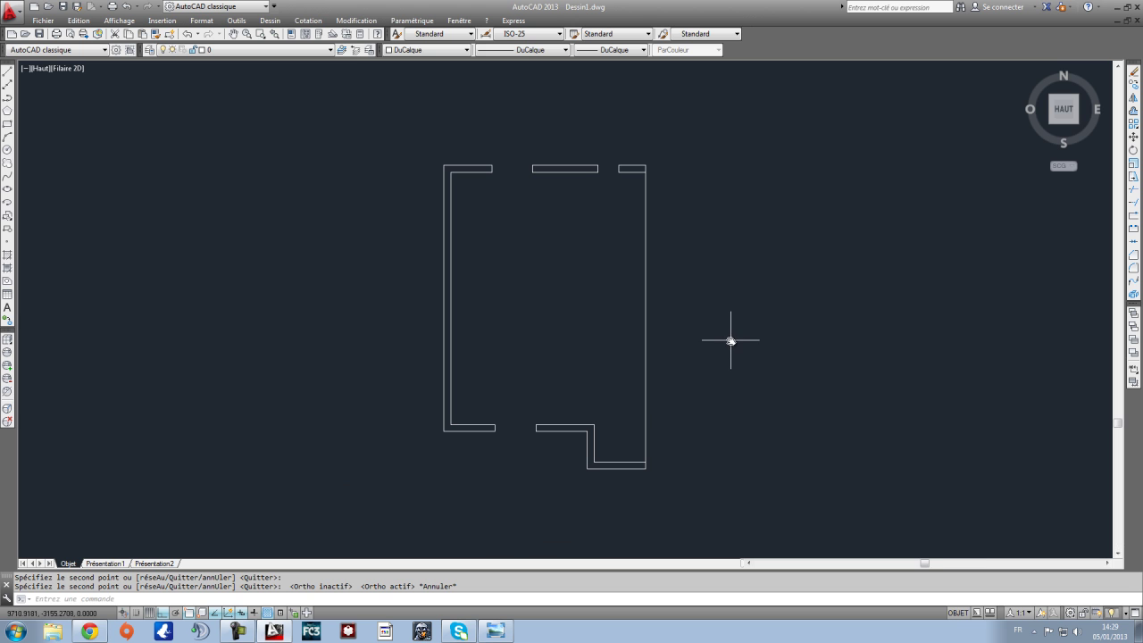
pyautogui.click(744, 351)
pyautogui.click(625, 313)
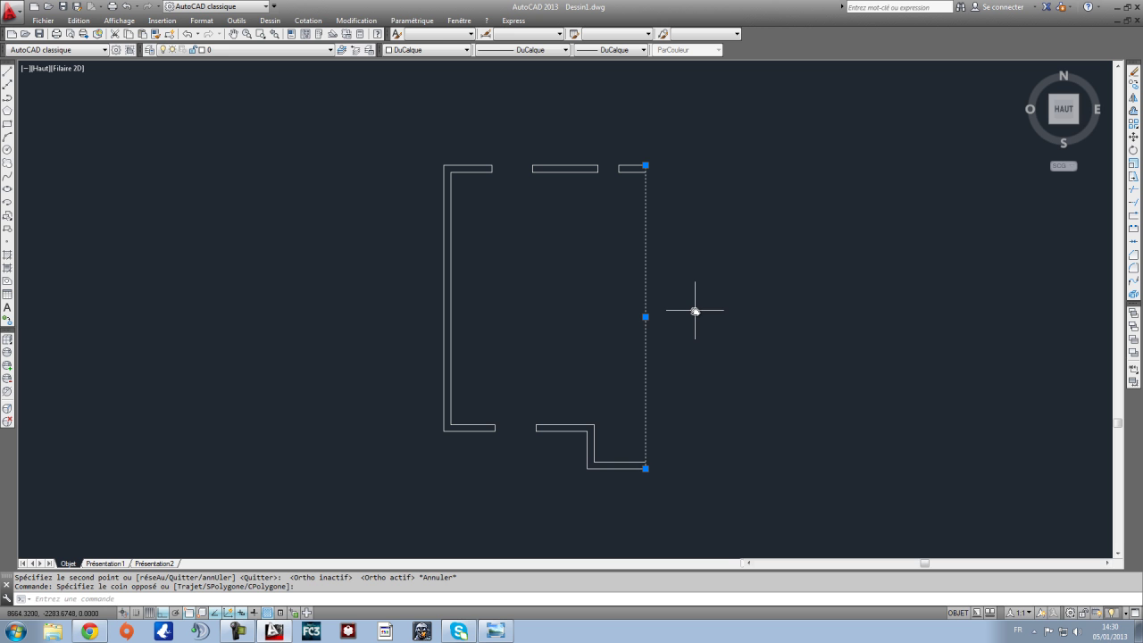
pyautogui.press('Escape')
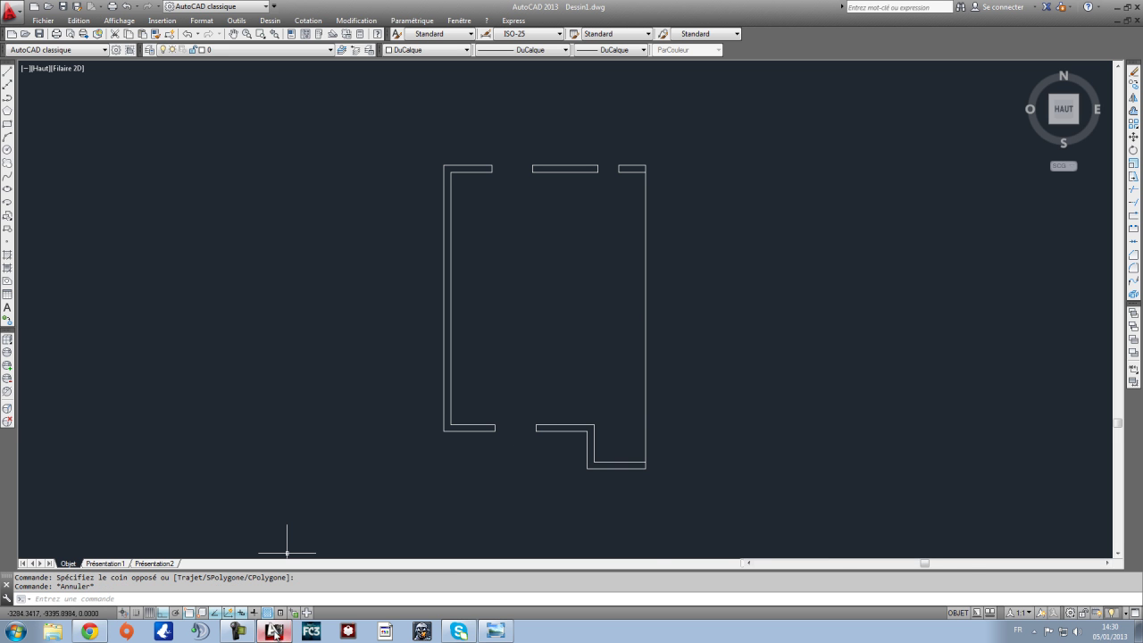
# Step: Switch to the floor plan image and examine the dimensions of the window in the mezzanine's projecting wall
pyautogui.click(494, 630)
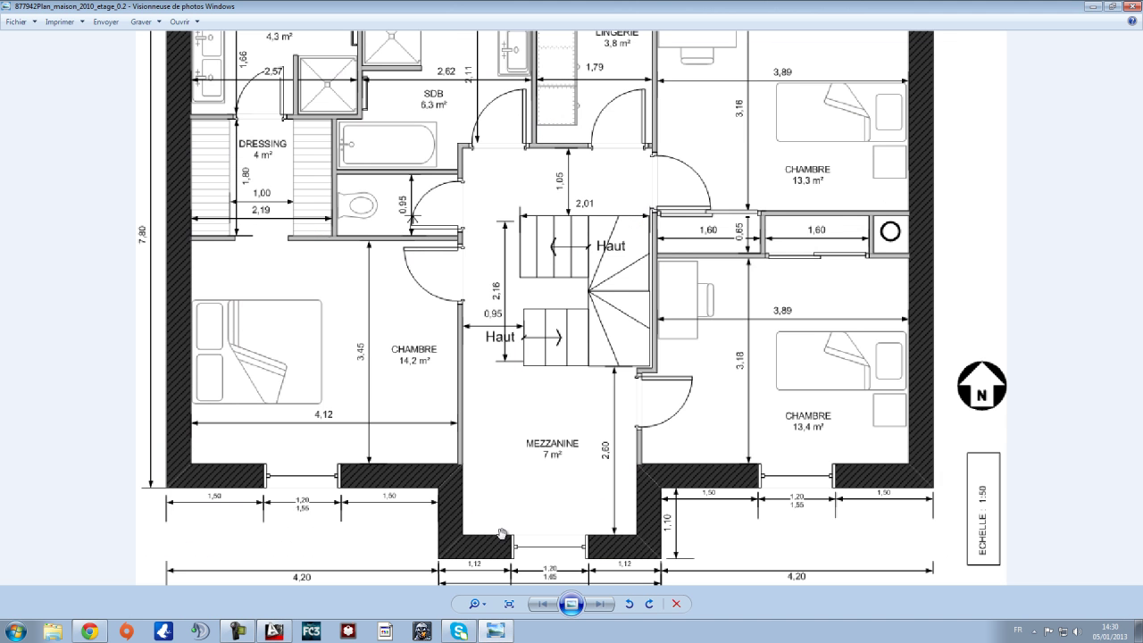
pyautogui.scroll(1, 501, 533)
pyautogui.scroll(-1, 520, 558)
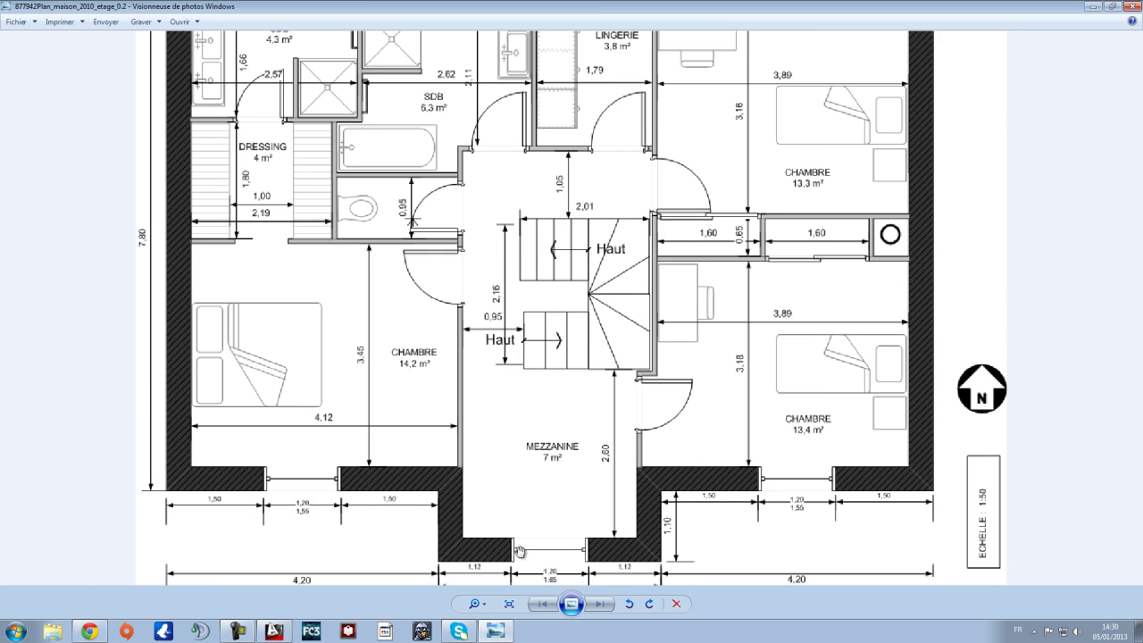
pyautogui.scroll(1, 519, 551)
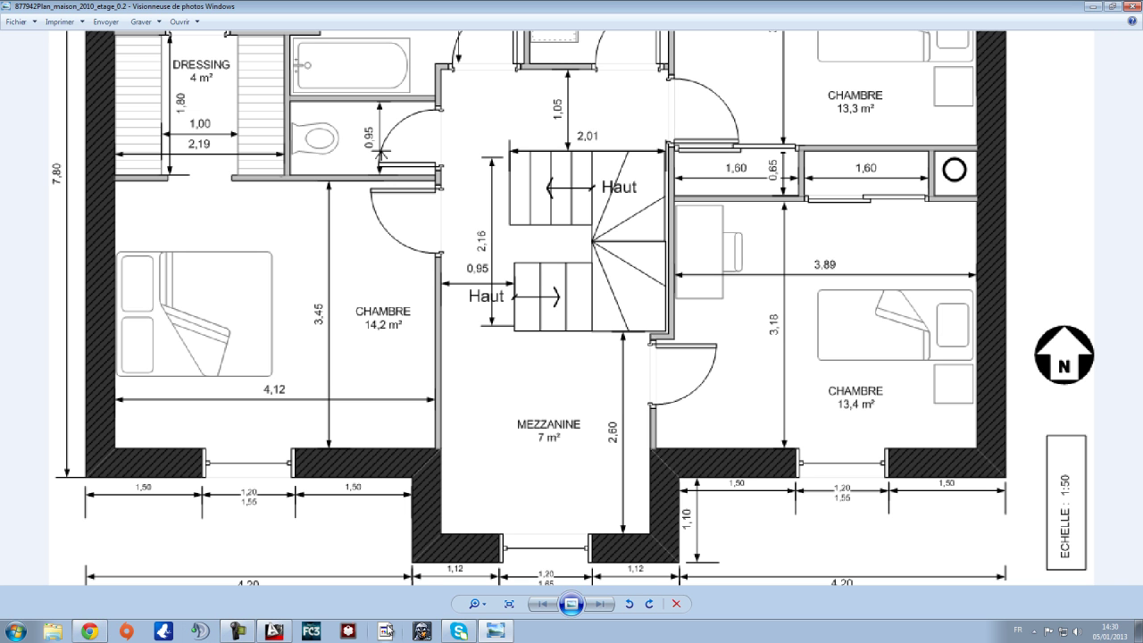
pyautogui.click(274, 632)
# Step: Draw guide lines from the projecting wall's lower-left outer corner: down, 1200 to the right, and up across both wall lines
pyautogui.scroll(-1, 545, 486)
pyautogui.scroll(4, 605, 473)
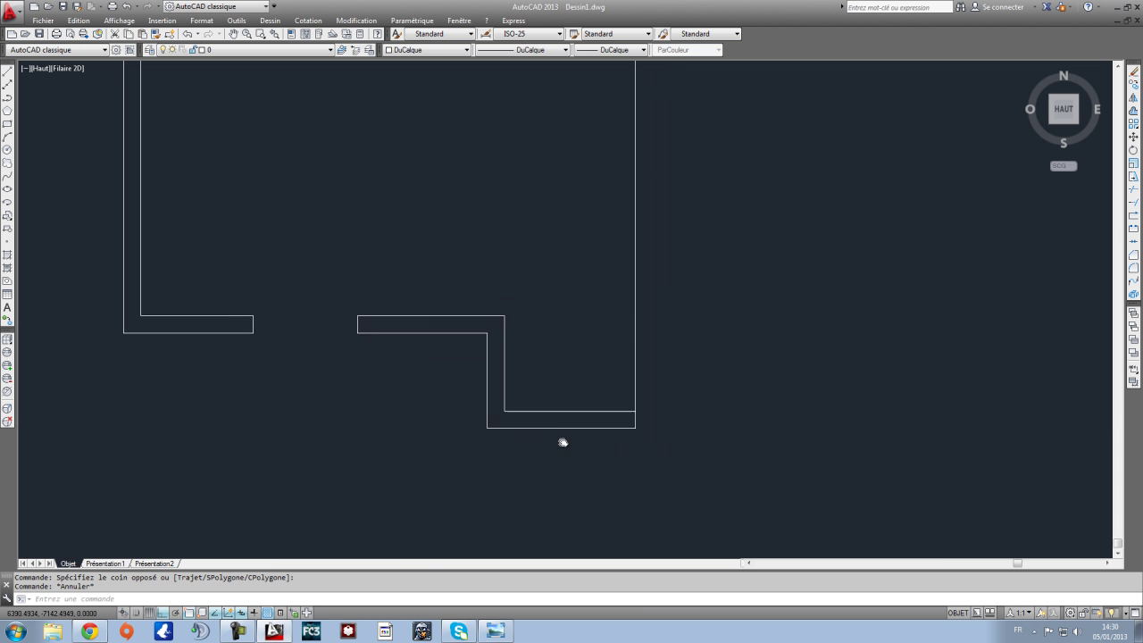
pyautogui.click(9, 74)
pyautogui.click(462, 379)
pyautogui.click(463, 436)
pyautogui.write('1')
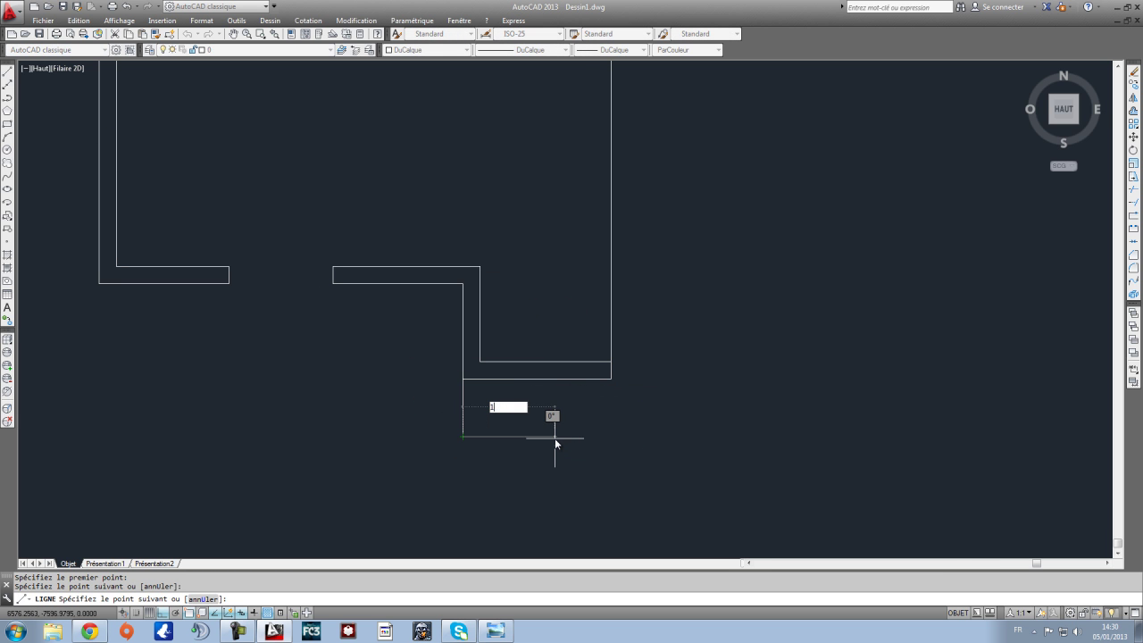
pyautogui.write('200')
pyautogui.press('Return')
pyautogui.click(587, 315)
pyautogui.press('Escape')
# Step: Trim the projecting wall's two horizontal lines between the vertical guide line and the long vertical line
pyautogui.scroll(1, 641, 357)
pyautogui.scroll(-1, 626, 367)
pyautogui.click(693, 469)
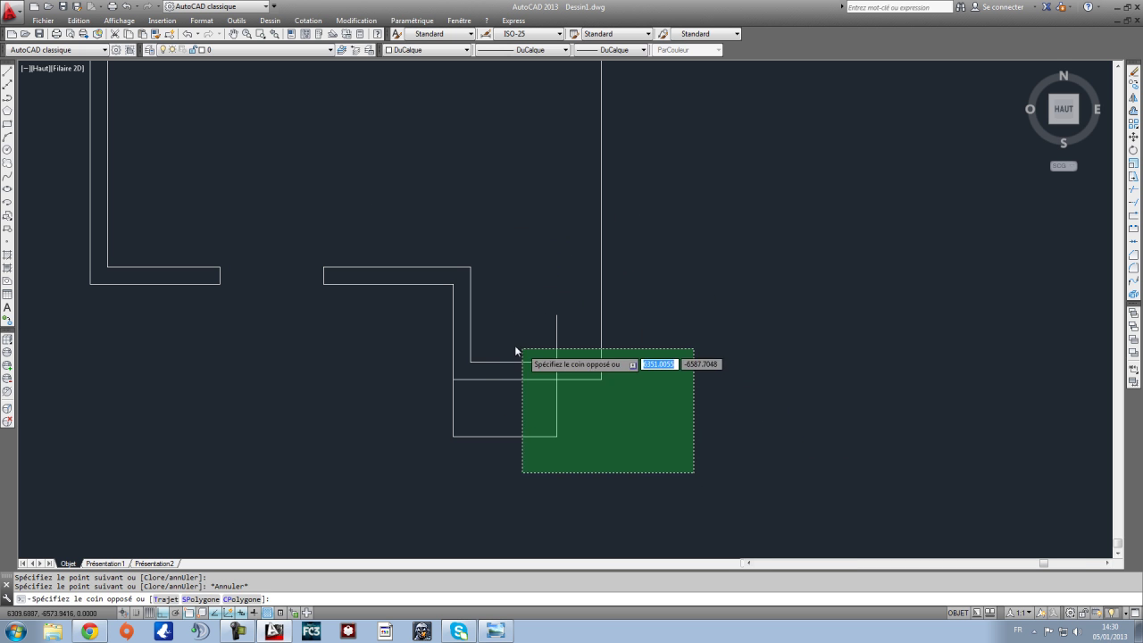
pyautogui.click(497, 339)
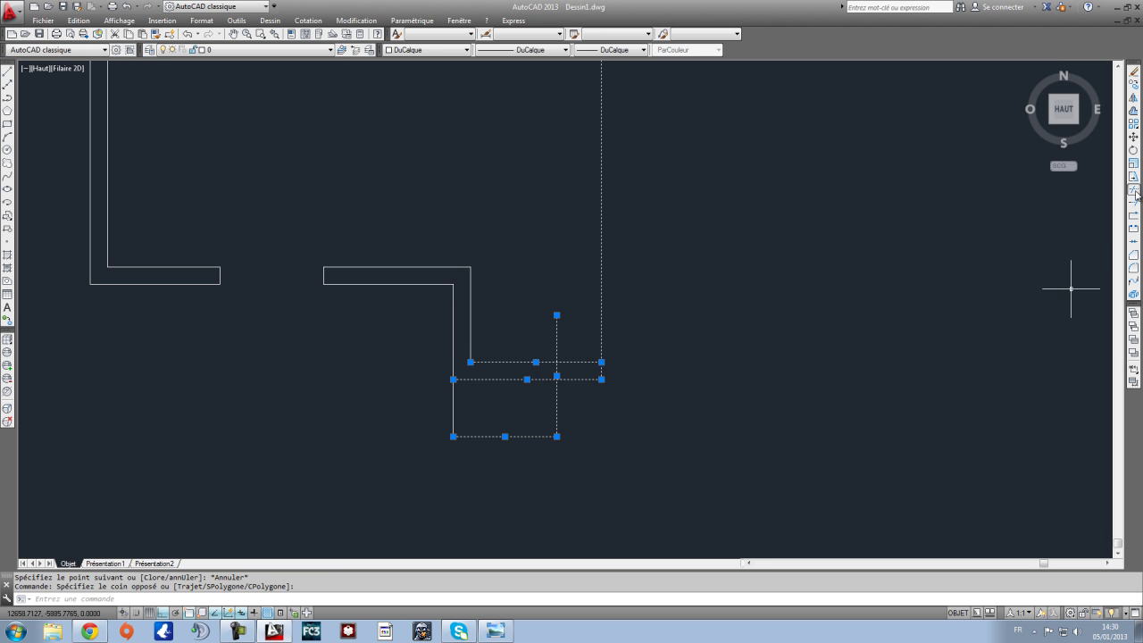
pyautogui.click(1135, 192)
pyautogui.click(581, 411)
pyautogui.click(583, 345)
pyautogui.press('Escape')
# Step: Delete the three guide lines around the lower end of the projecting wall
pyautogui.click(572, 340)
pyautogui.click(535, 313)
pyautogui.click(479, 451)
pyautogui.click(420, 417)
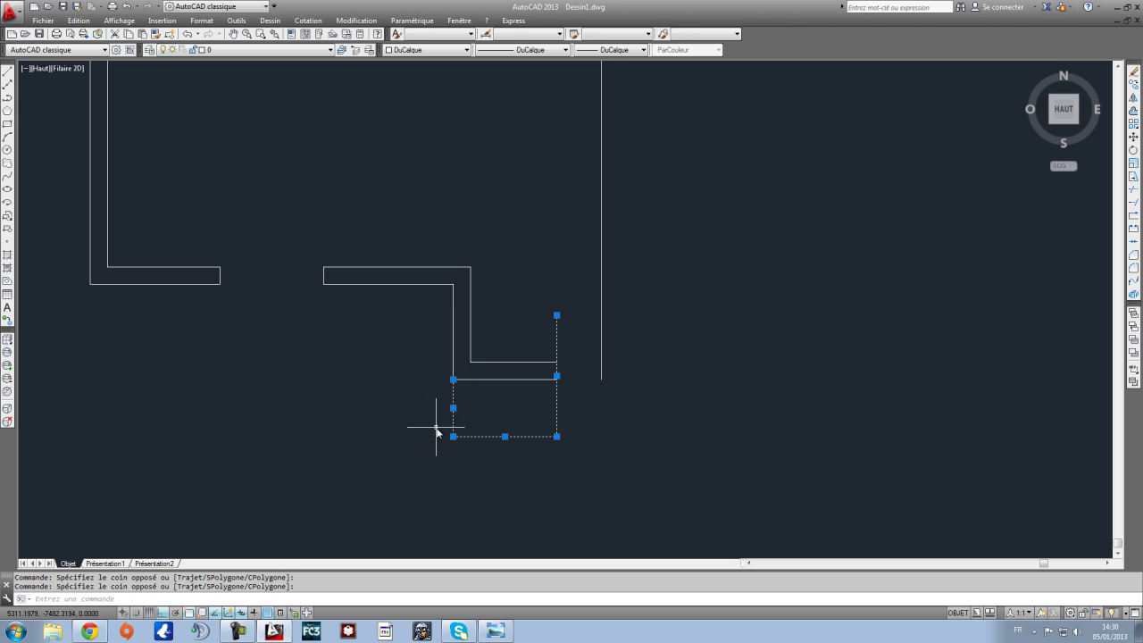
pyautogui.press('Delete')
# Step: Draw a vertical line closing the trimmed right end of the projecting wall
pyautogui.click(7, 75)
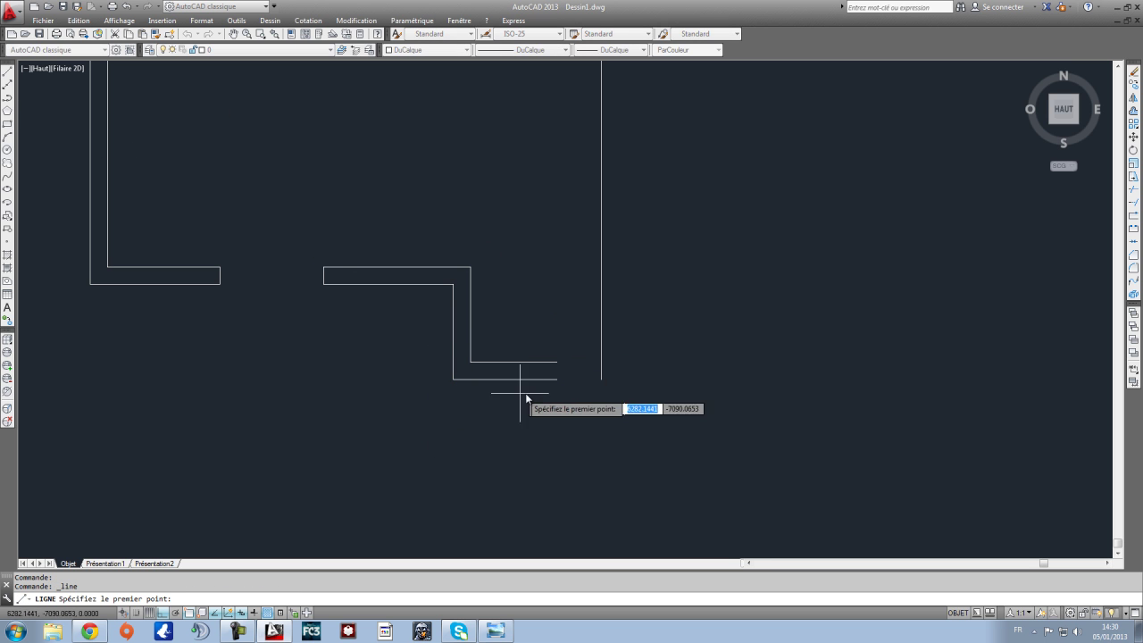
pyautogui.click(557, 363)
pyautogui.press('Escape')
pyautogui.scroll(-5, 684, 327)
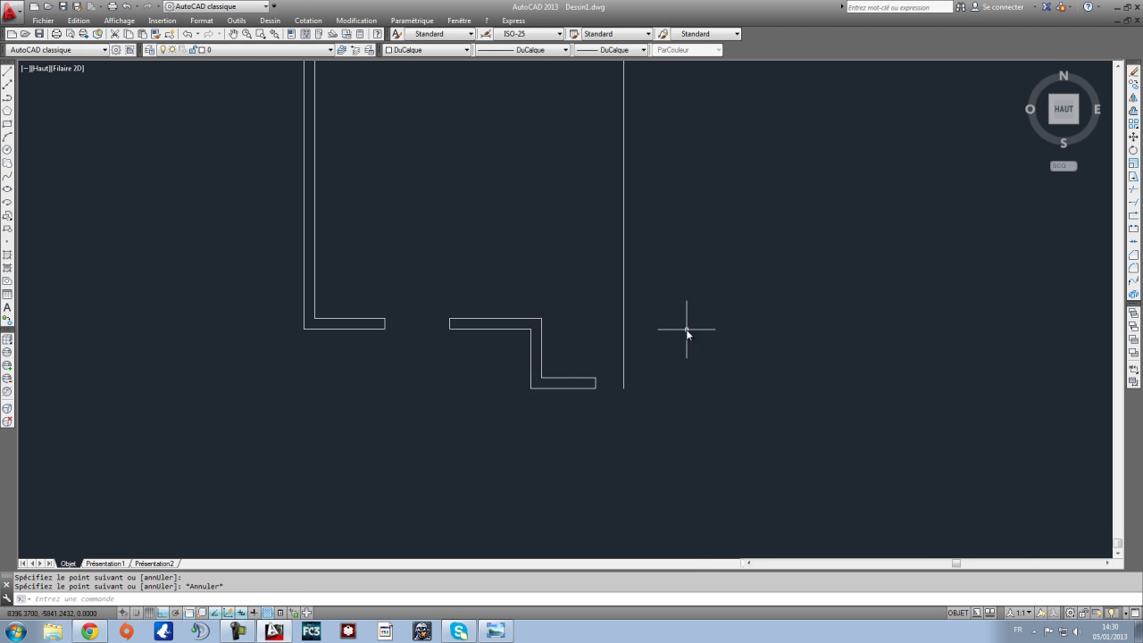
# Step: Mirror all the walls of the left half about the long vertical line, keeping the source objects
pyautogui.moveTo(669, 334); pyautogui.dragTo(523, 352, button='middle')
pyautogui.scroll(2, 542, 352)
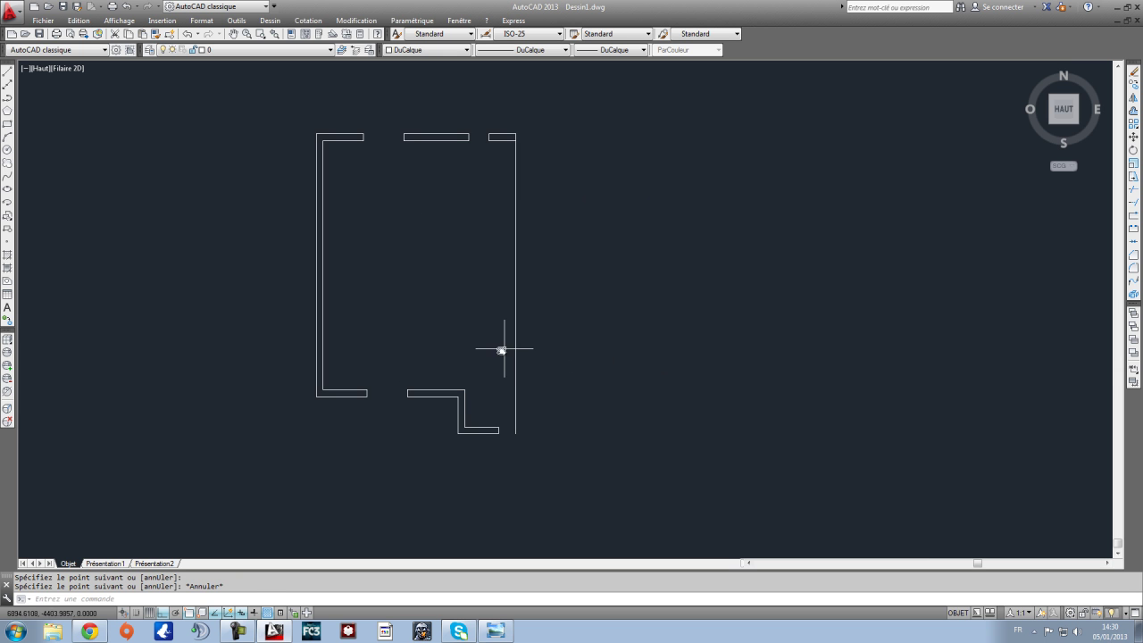
pyautogui.click(507, 472)
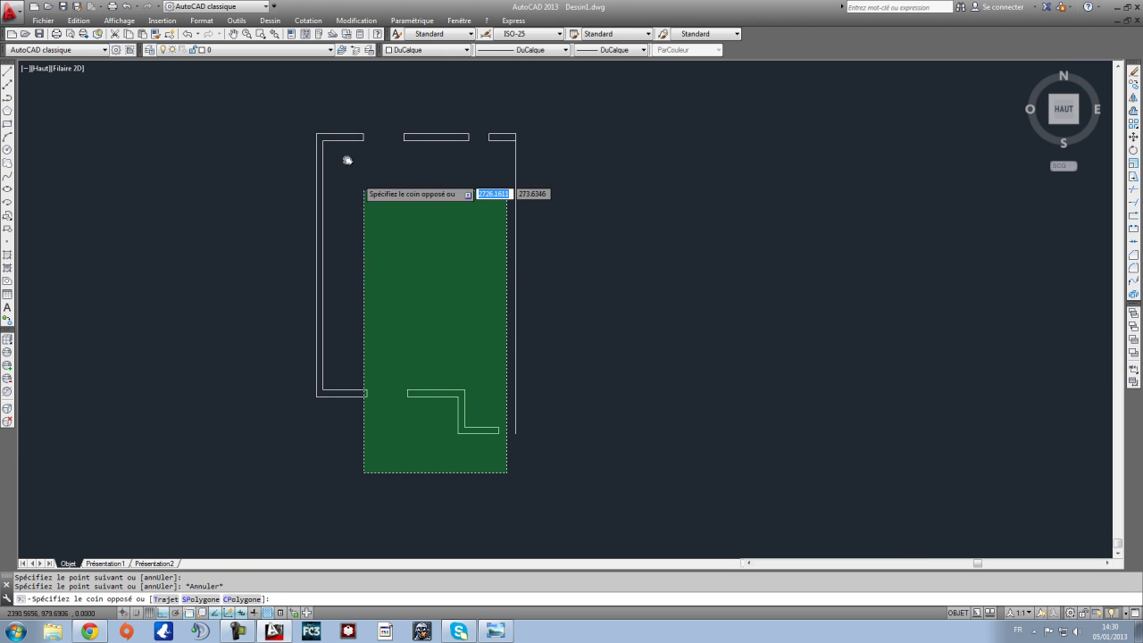
pyautogui.click(266, 112)
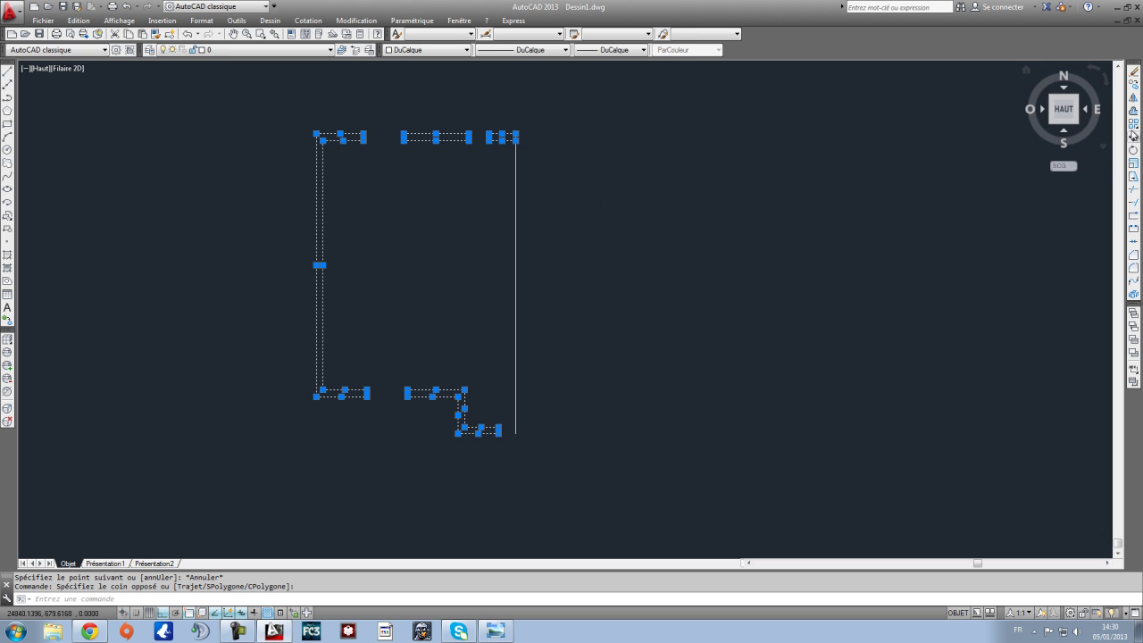
pyautogui.click(1134, 98)
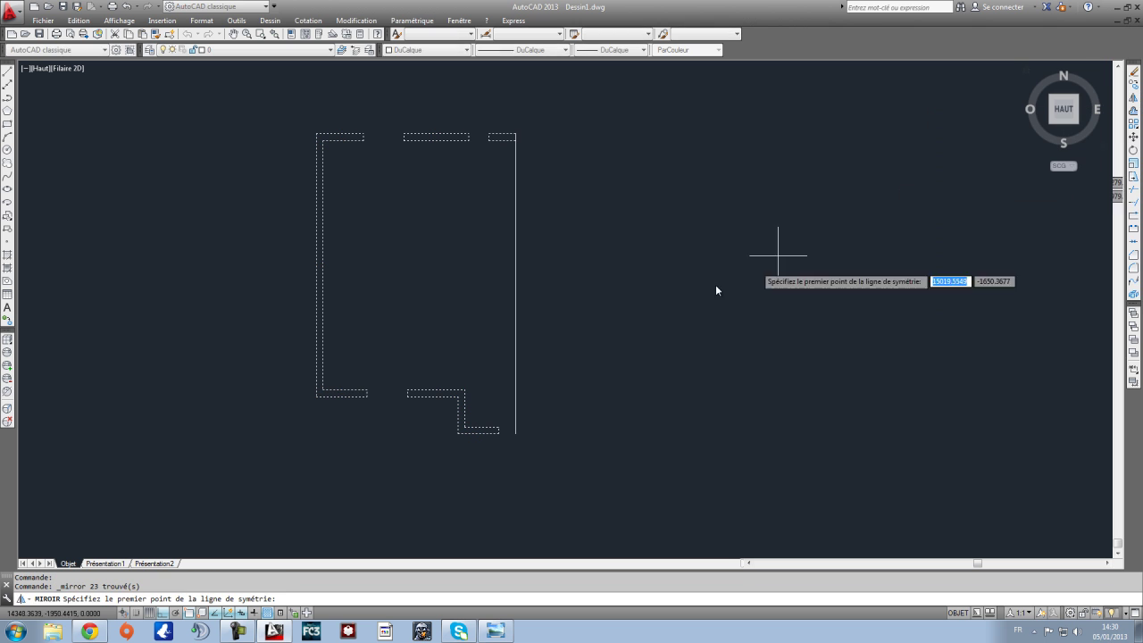
pyautogui.click(516, 435)
pyautogui.click(516, 136)
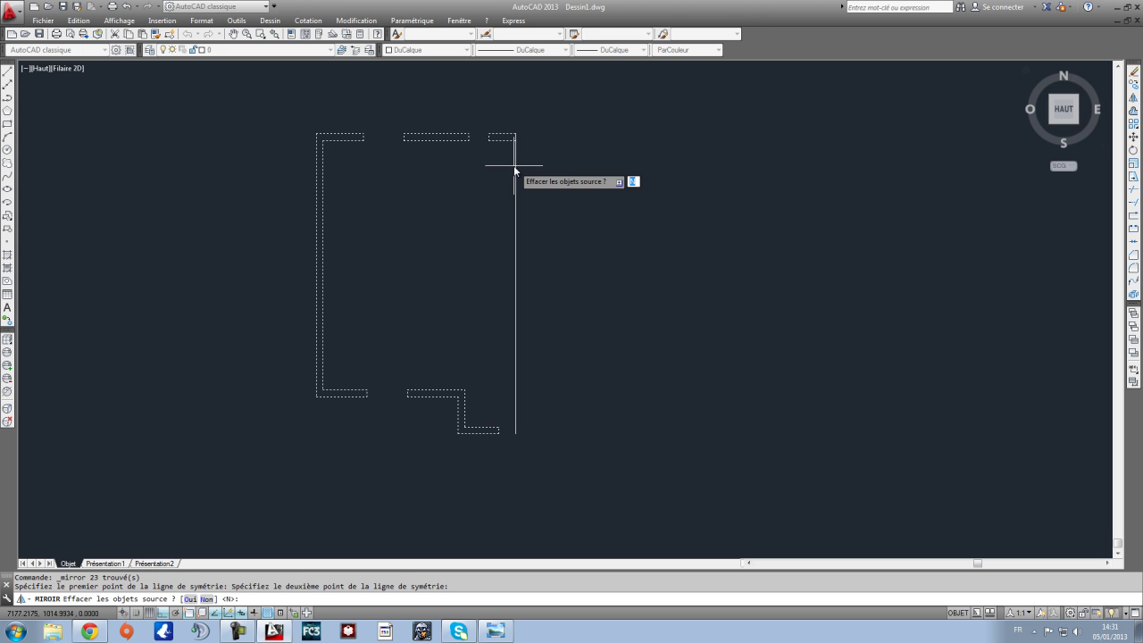
pyautogui.press('Return')
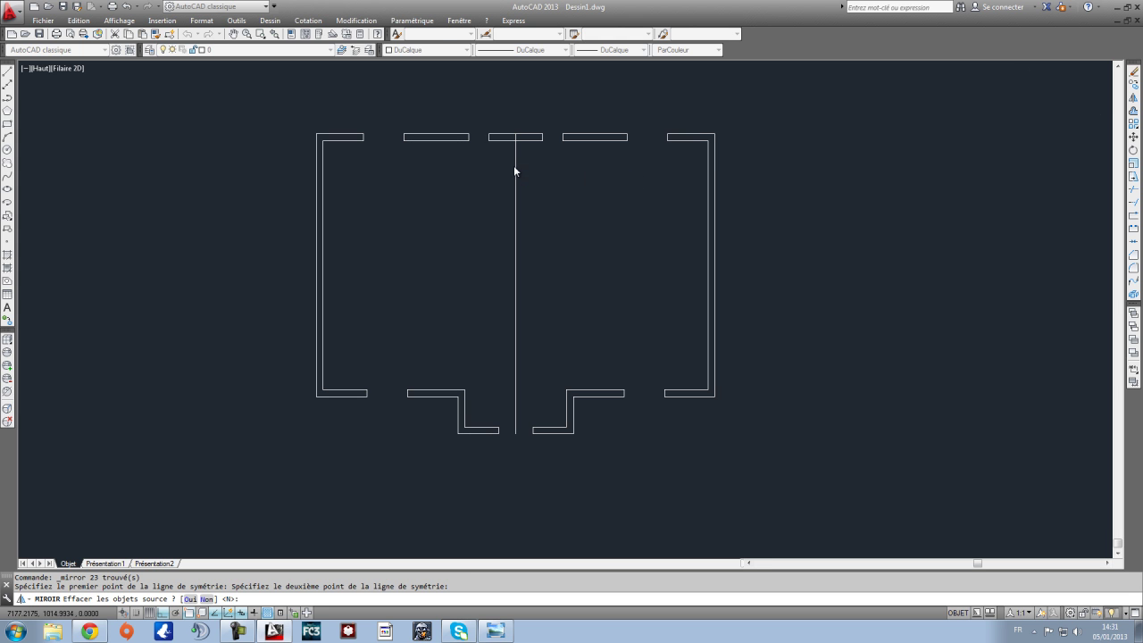
pyautogui.press('Escape')
# Step: Delete the long vertical symmetry line in the middle of the plan
pyautogui.click(579, 300)
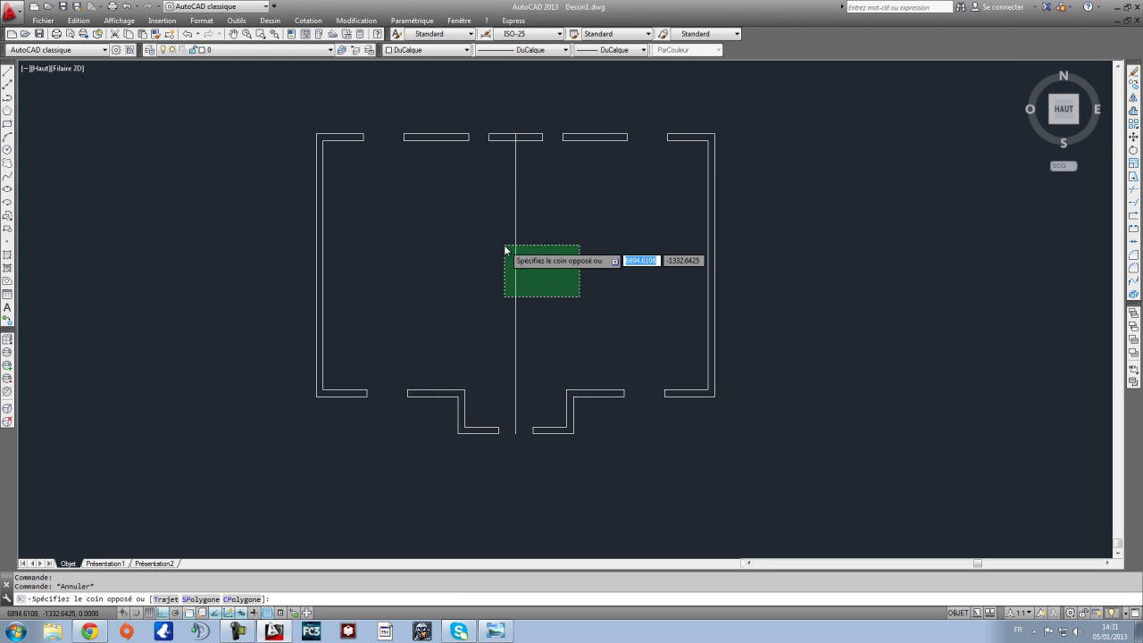
pyautogui.click(504, 247)
pyautogui.press('Delete')
pyautogui.scroll(-2, 532, 268)
pyautogui.scroll(4, 536, 276)
pyautogui.scroll(-2, 537, 281)
pyautogui.moveTo(542, 255)
pyautogui.mouseDown(button='middle')
pyautogui.moveTo(595, 306)
pyautogui.moveTo(564, 286)
pyautogui.mouseUp(button='middle')
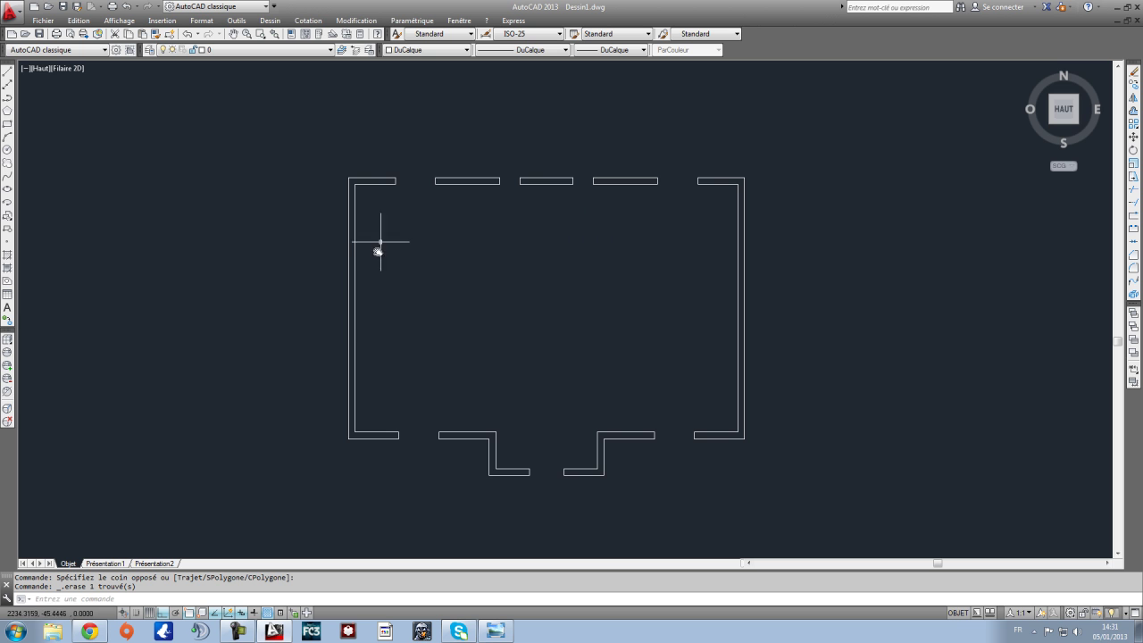
pyautogui.scroll(2, 599, 288)
pyautogui.scroll(-2, 477, 274)
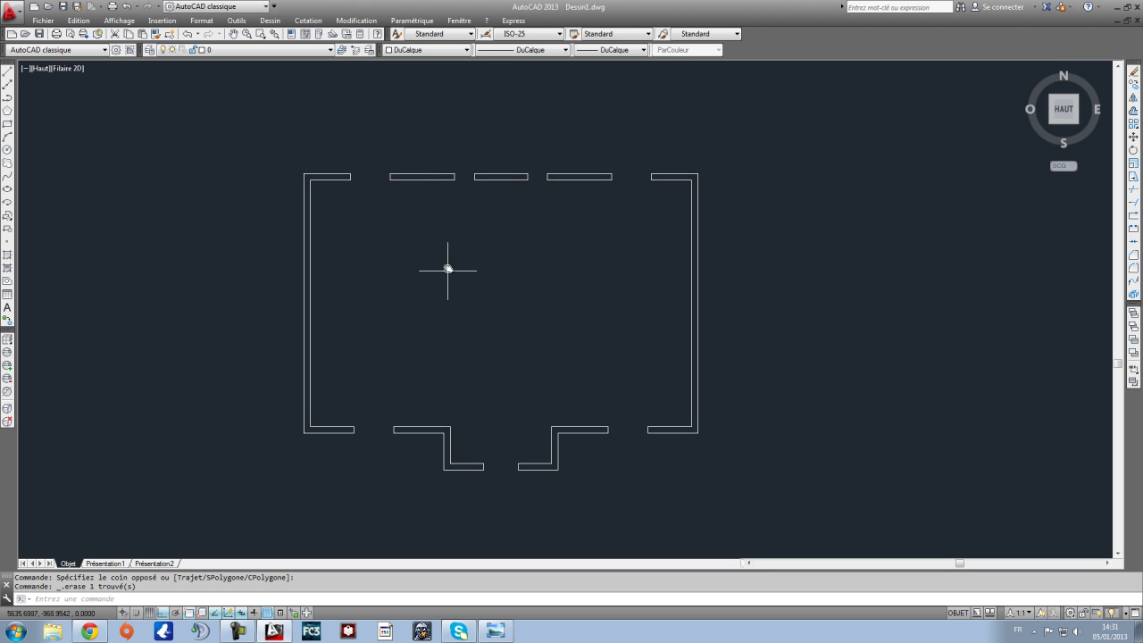
pyautogui.click(241, 51)
pyautogui.click(241, 62)
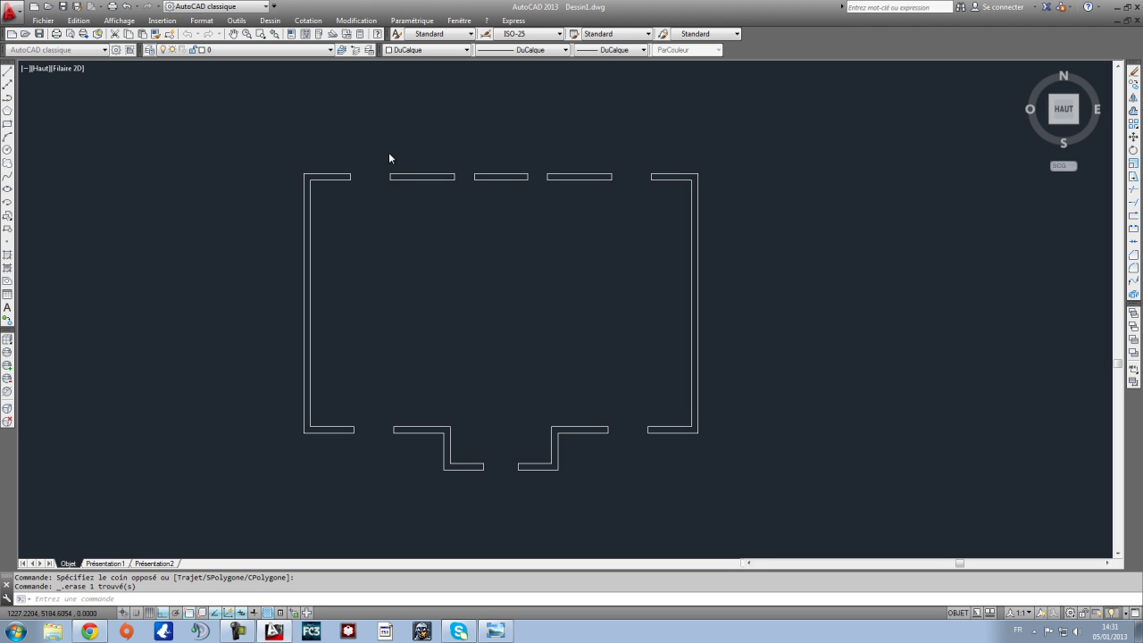
pyautogui.scroll(-2, 425, 193)
pyautogui.scroll(2, 227, 77)
pyautogui.moveTo(718, 344); pyautogui.dragTo(765, 247, button='middle')
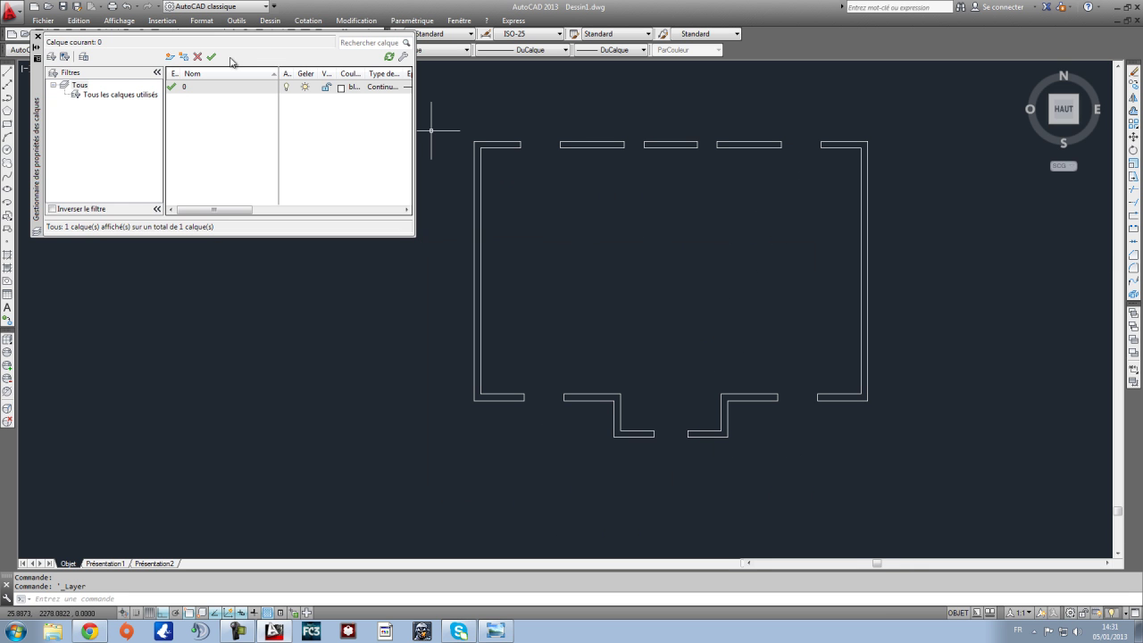
pyautogui.click(254, 87)
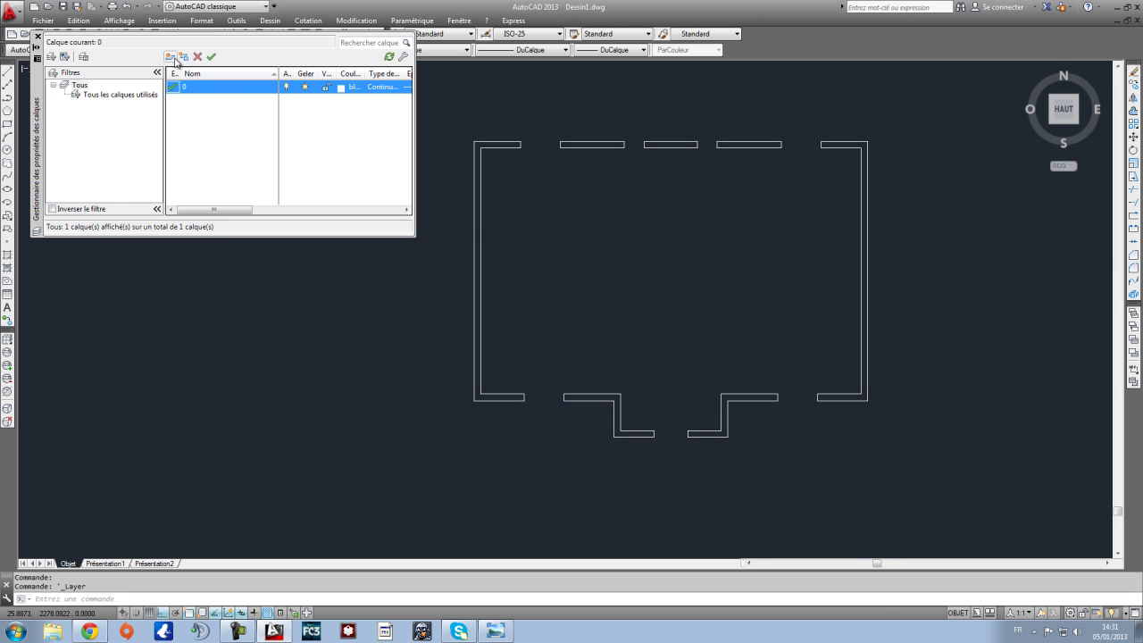
pyautogui.click(38, 37)
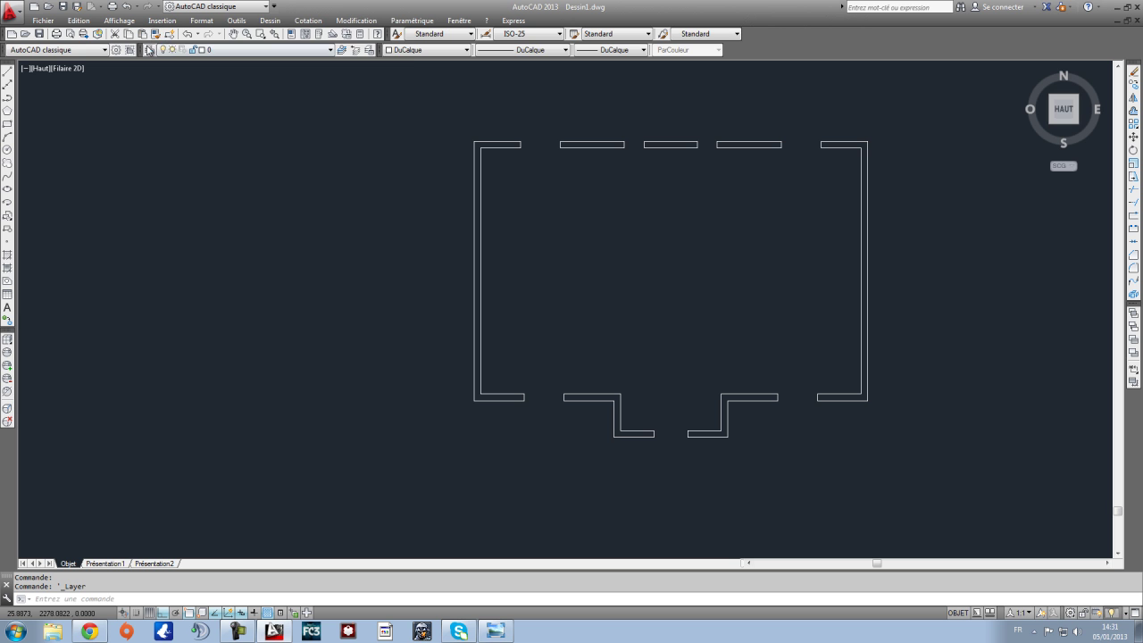
# Step: Create a new layer named Murs
pyautogui.click(149, 50)
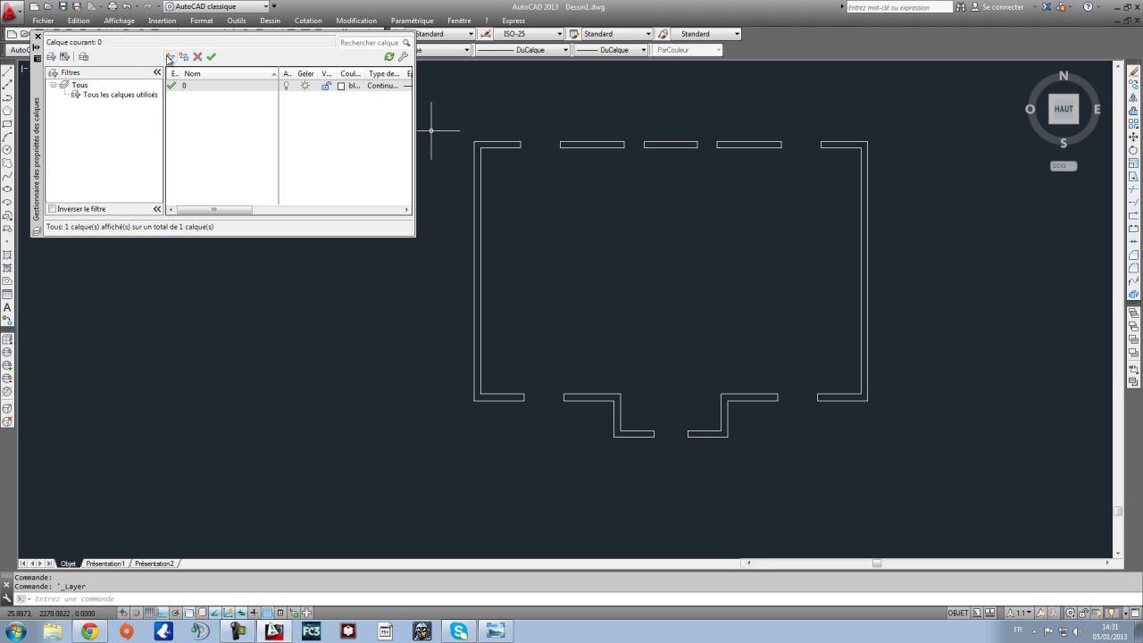
pyautogui.click(170, 57)
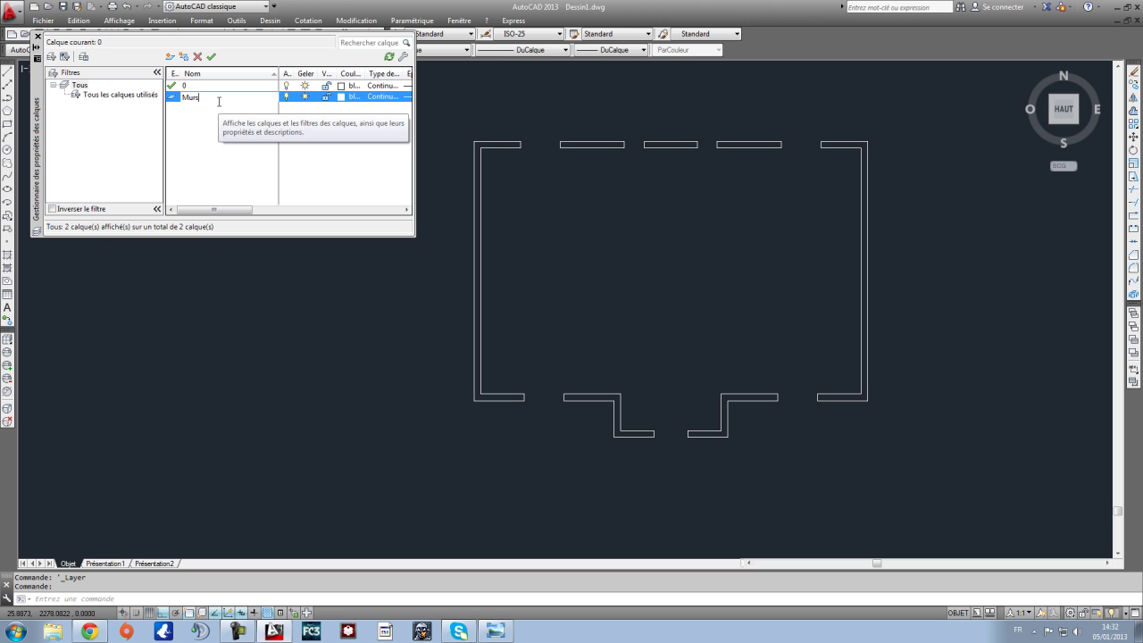
pyautogui.press('Return')
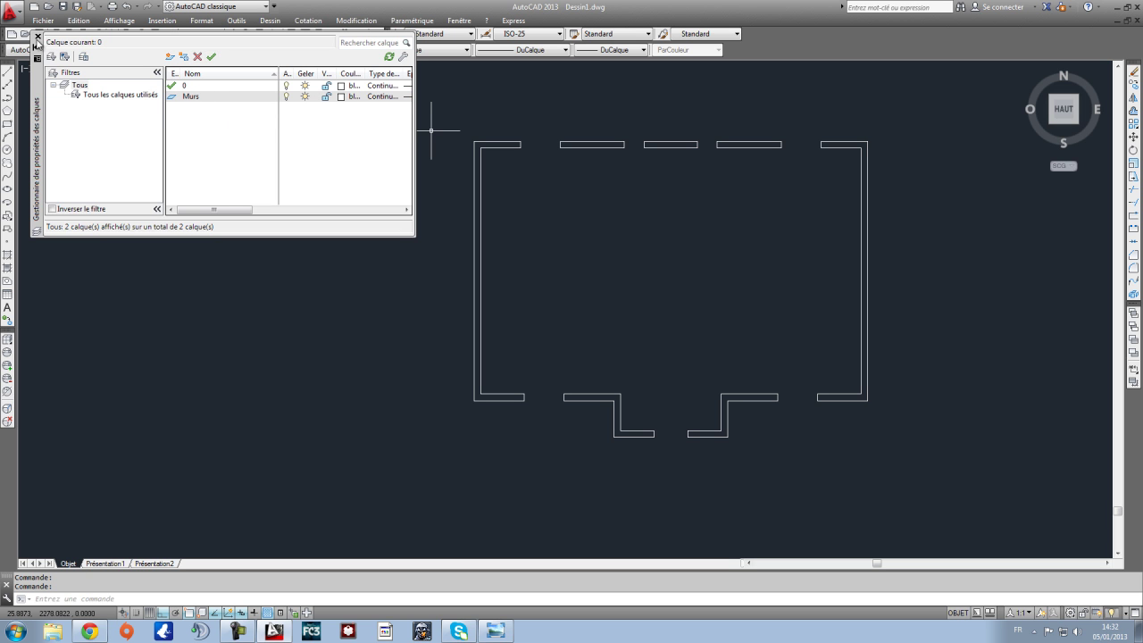
pyautogui.click(38, 38)
# Step: Select all the wall lines of the plan and move them to the Murs layer
pyautogui.click(954, 523)
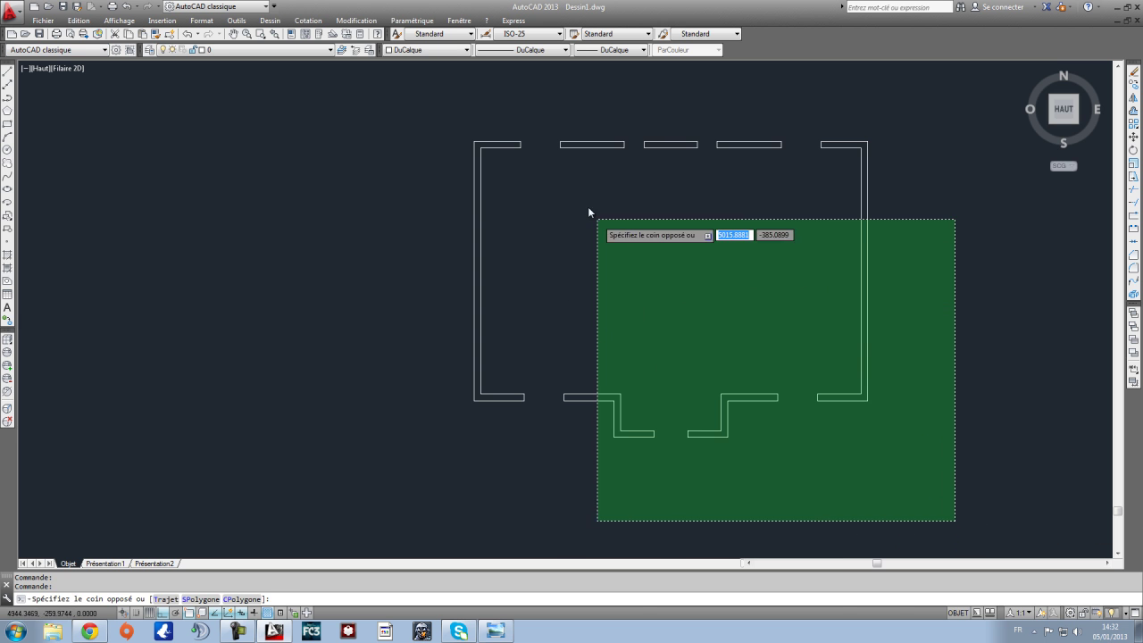
pyautogui.click(408, 114)
pyautogui.click(255, 51)
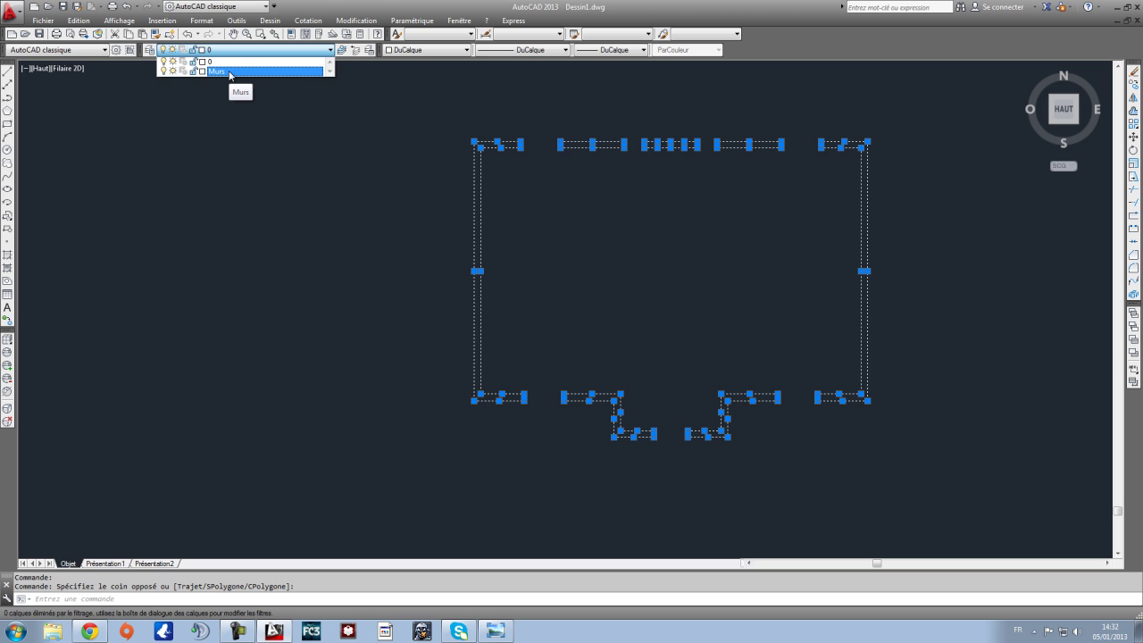
pyautogui.click(229, 72)
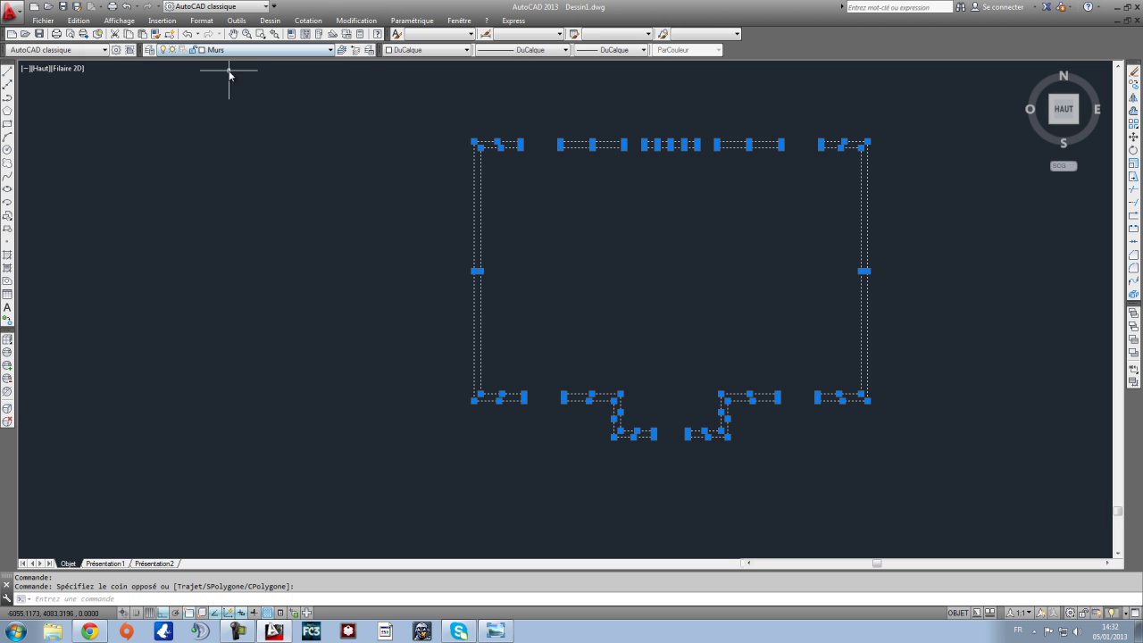
# Step: Turn the Murs layer off to test its visibility, and turn it back on
pyautogui.click(257, 51)
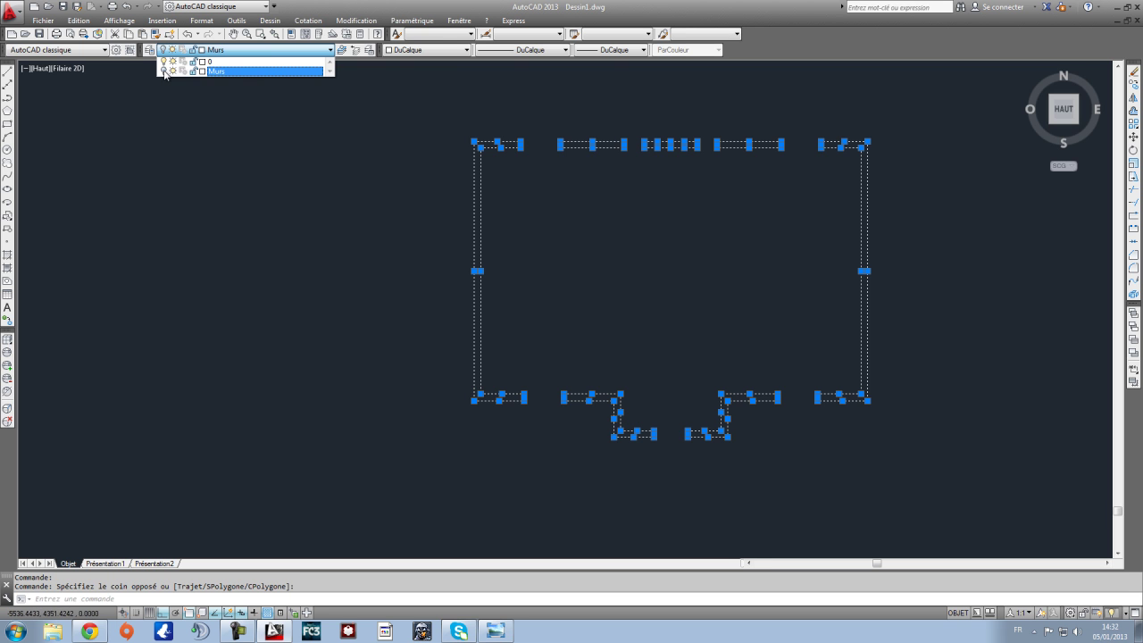
pyautogui.click(394, 235)
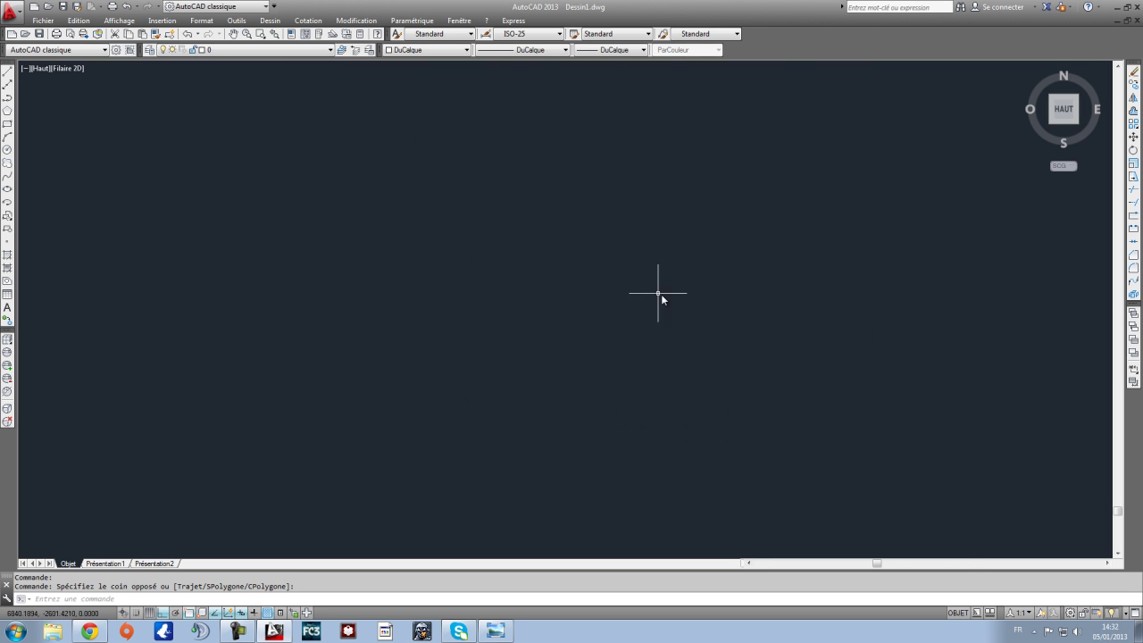
pyautogui.click(281, 51)
pyautogui.click(163, 72)
pyautogui.click(294, 196)
pyautogui.scroll(-2, 480, 230)
pyautogui.scroll(4, 459, 212)
pyautogui.moveTo(459, 213); pyautogui.dragTo(403, 222, button='middle')
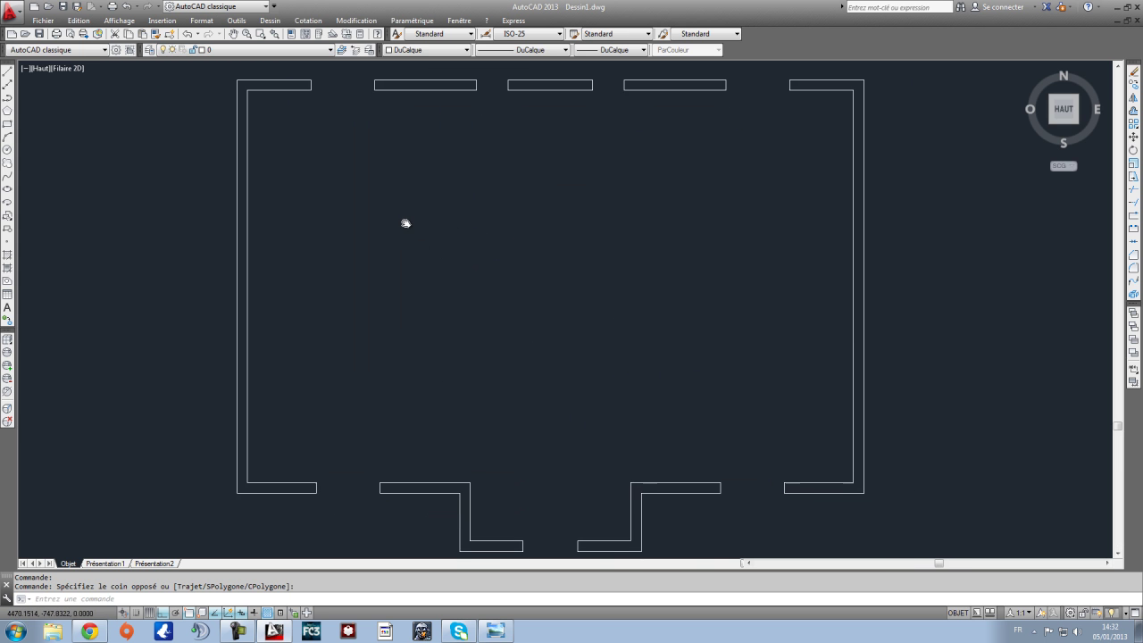
pyautogui.scroll(-2, 406, 222)
pyautogui.click(241, 53)
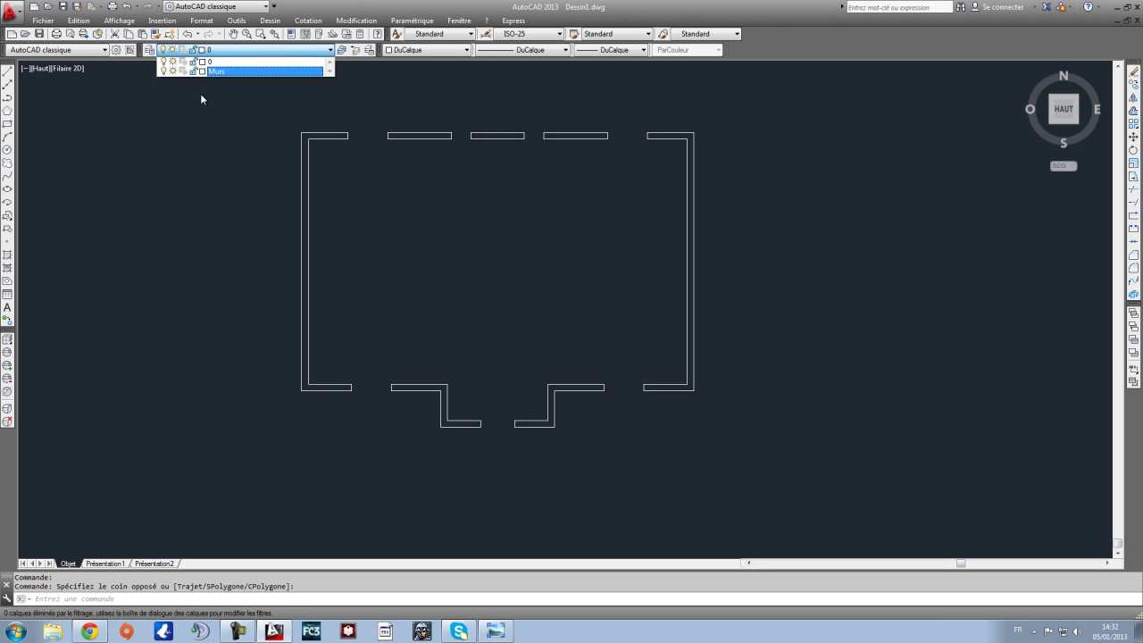
pyautogui.scroll(2, 669, 327)
pyautogui.scroll(-2, 625, 304)
pyautogui.moveTo(591, 273); pyautogui.dragTo(641, 302, button='middle')
pyautogui.scroll(2, 569, 277)
pyautogui.scroll(-2, 569, 280)
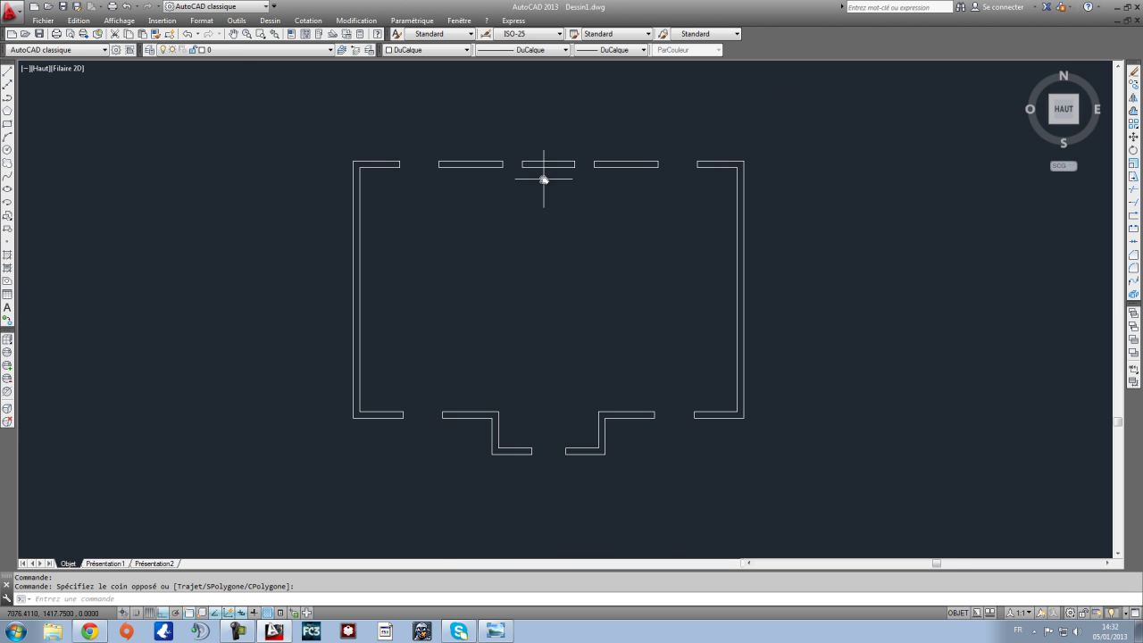
pyautogui.click(223, 51)
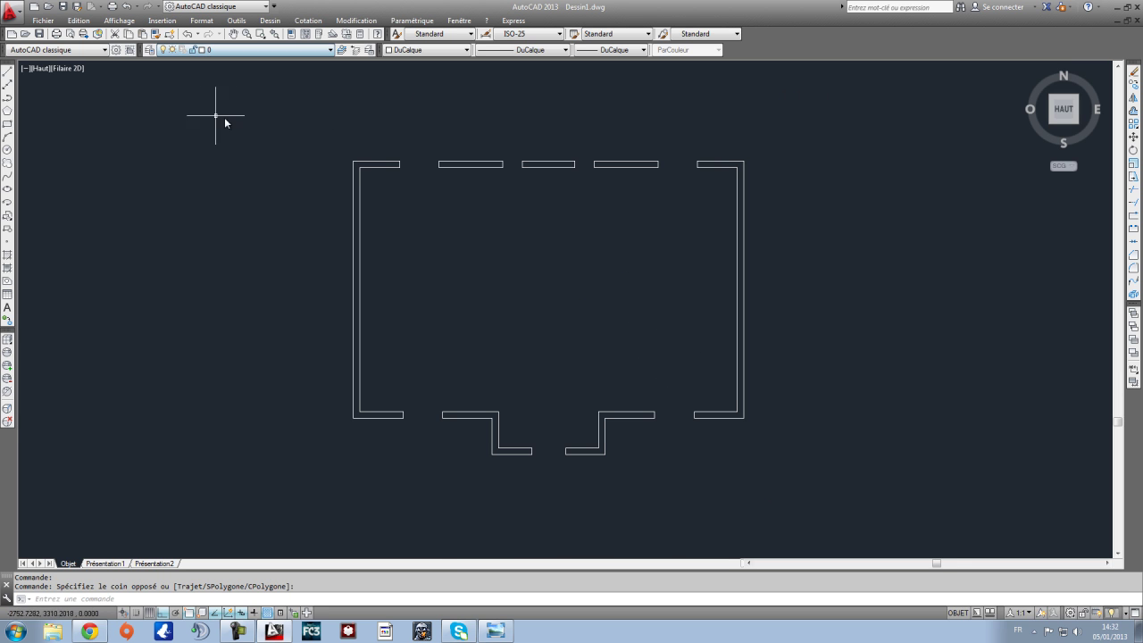
pyautogui.scroll(2, 775, 341)
pyautogui.scroll(-2, 795, 370)
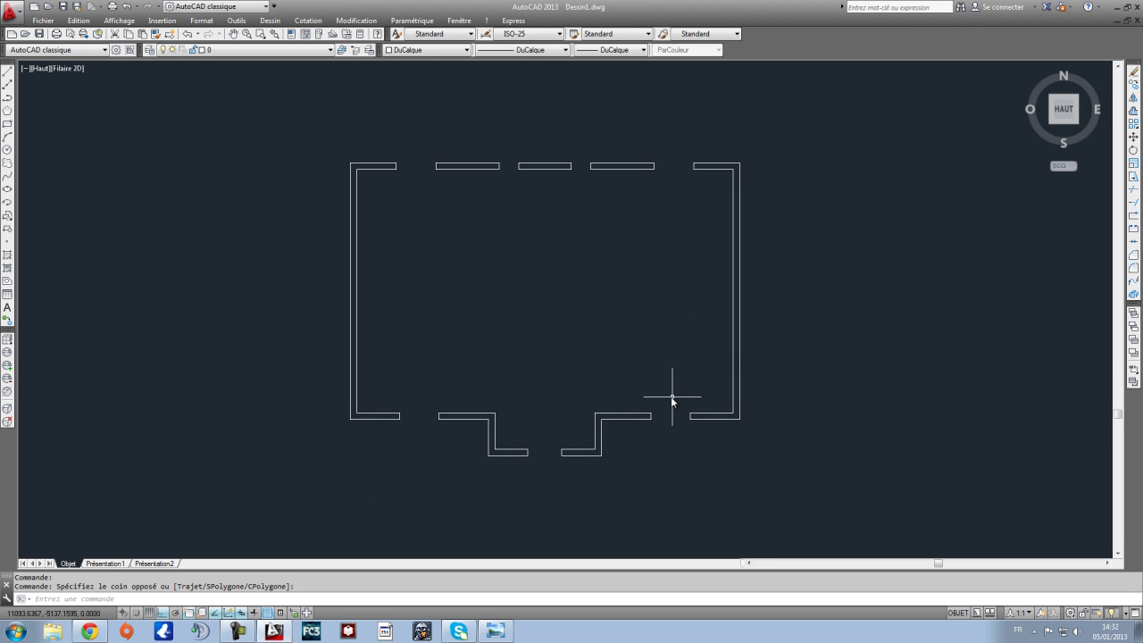
pyautogui.click(223, 50)
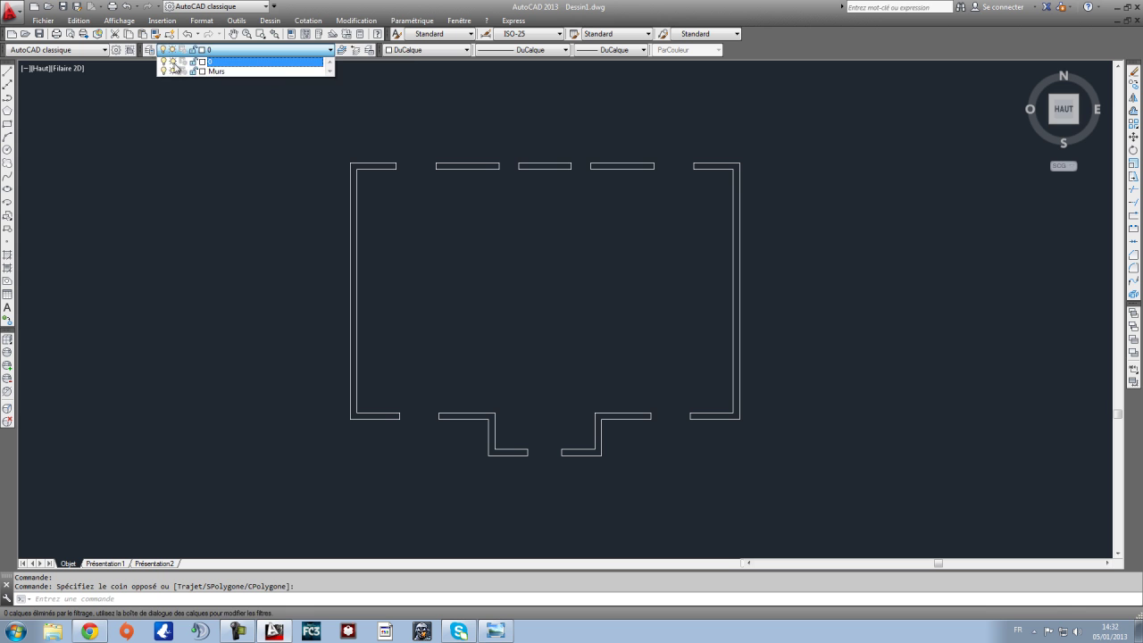
# Step: Create a new layer named Dallage
pyautogui.click(148, 50)
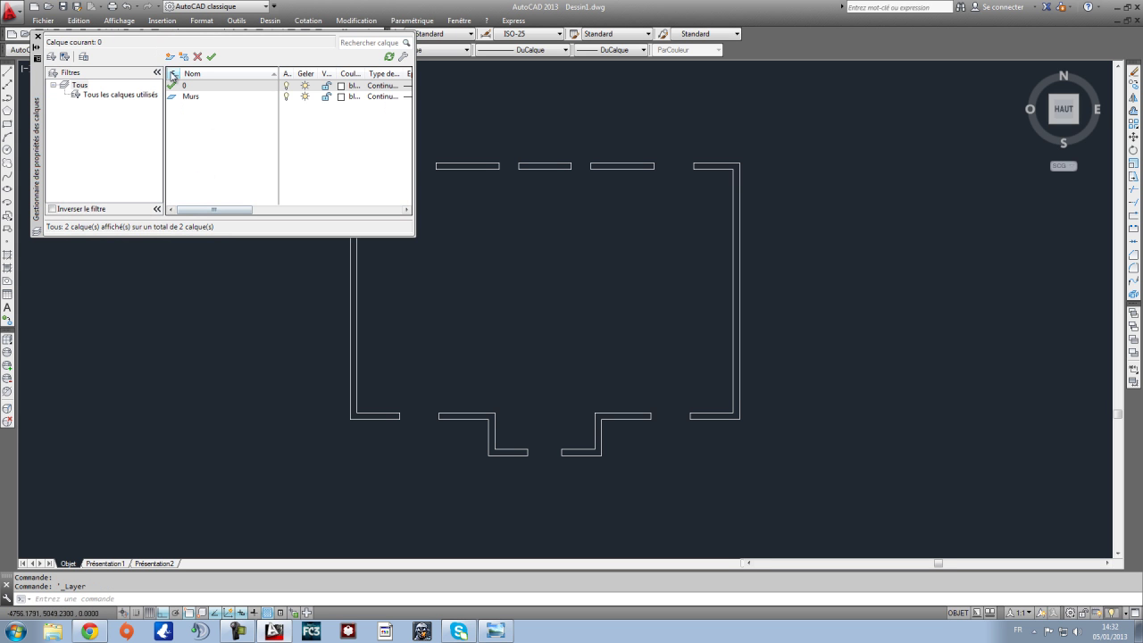
pyautogui.click(170, 58)
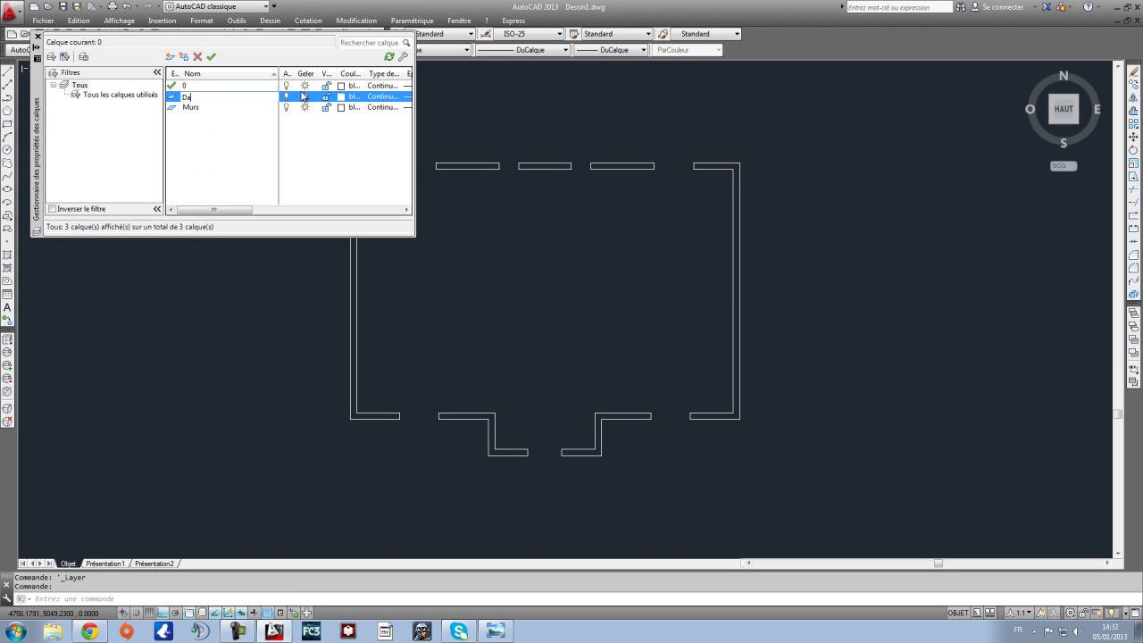
pyautogui.write('Dallage')
pyautogui.press('Return')
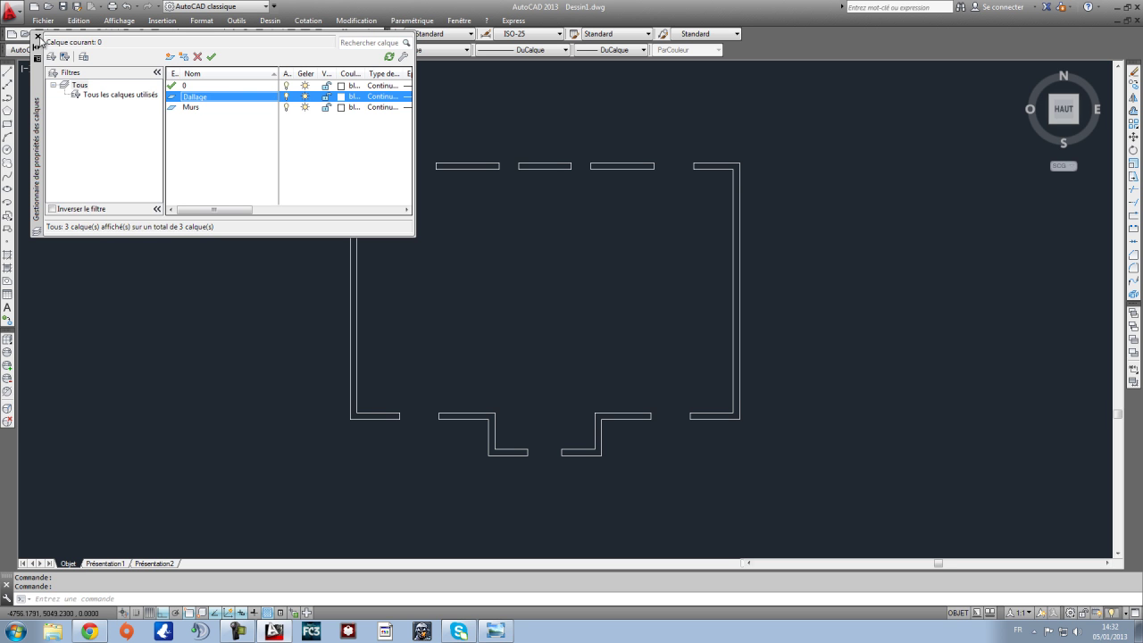
# Step: Make Dallage the current layer and close the layer manager
pyautogui.click(191, 106)
pyautogui.click(193, 97)
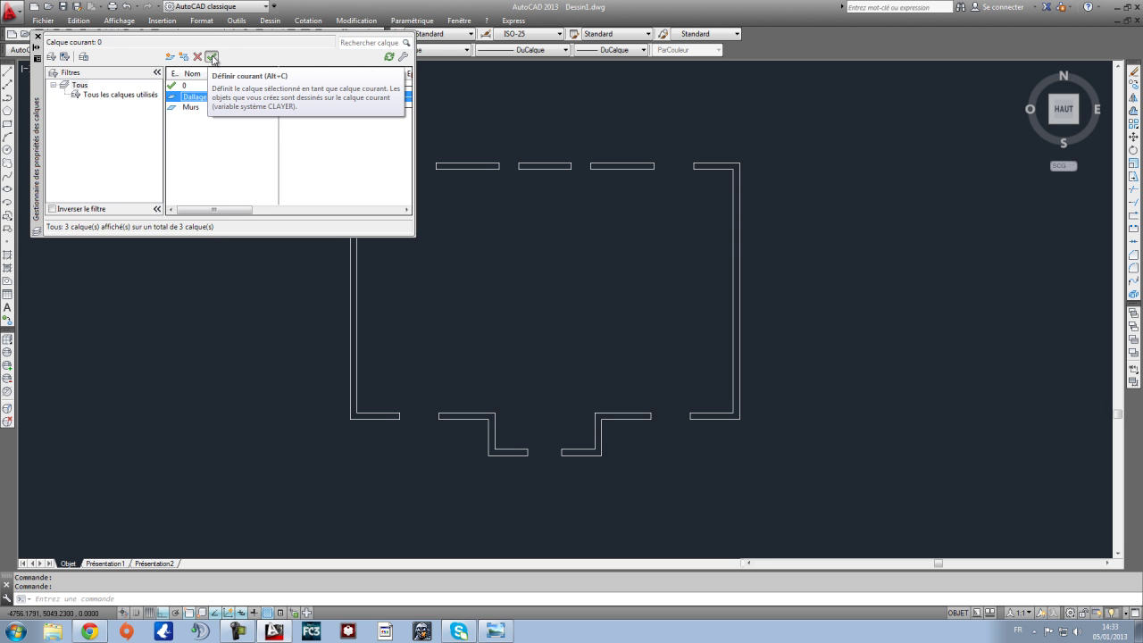
pyautogui.click(212, 58)
pyautogui.click(37, 36)
# Step: Start a line outline at the upper-left inner corner, tracing the left wall, the lower-left window recess and the inner wall up to the projection
pyautogui.scroll(2, 471, 232)
pyautogui.scroll(-2, 533, 268)
pyautogui.moveTo(600, 306); pyautogui.dragTo(556, 273, button='middle')
pyautogui.scroll(2, 554, 268)
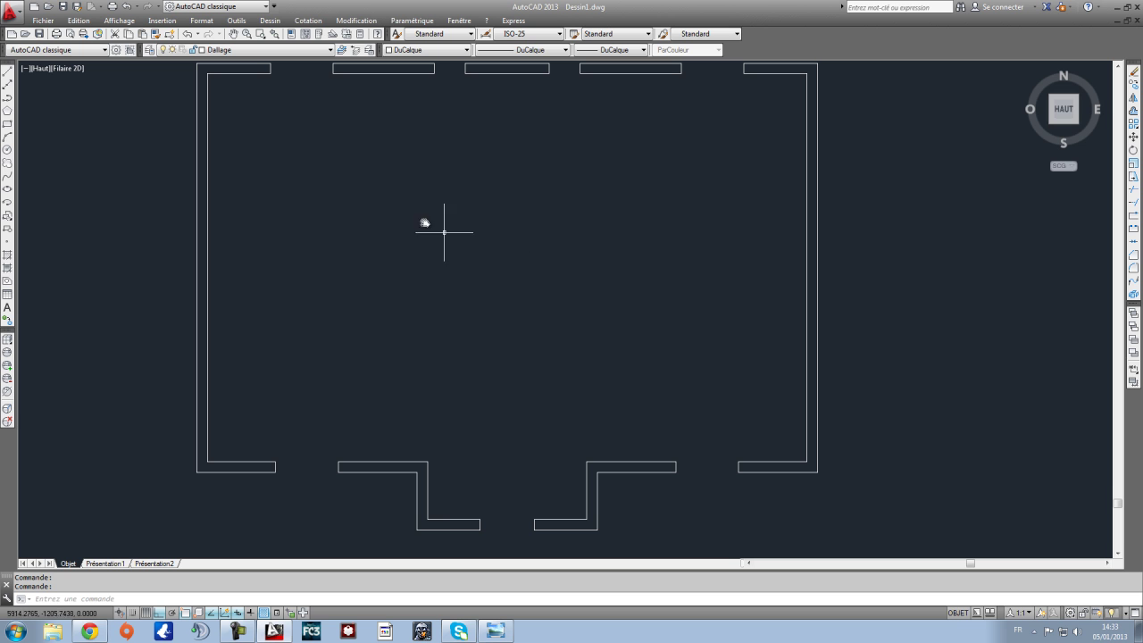
pyautogui.click(7, 74)
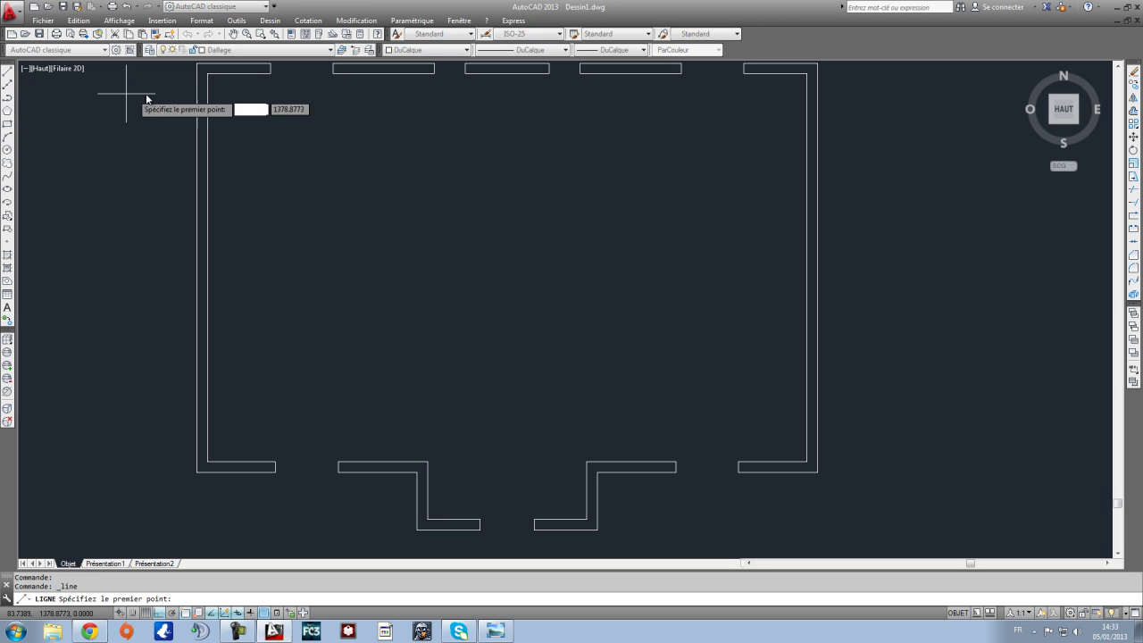
pyautogui.moveTo(229, 111); pyautogui.dragTo(245, 135, button='middle')
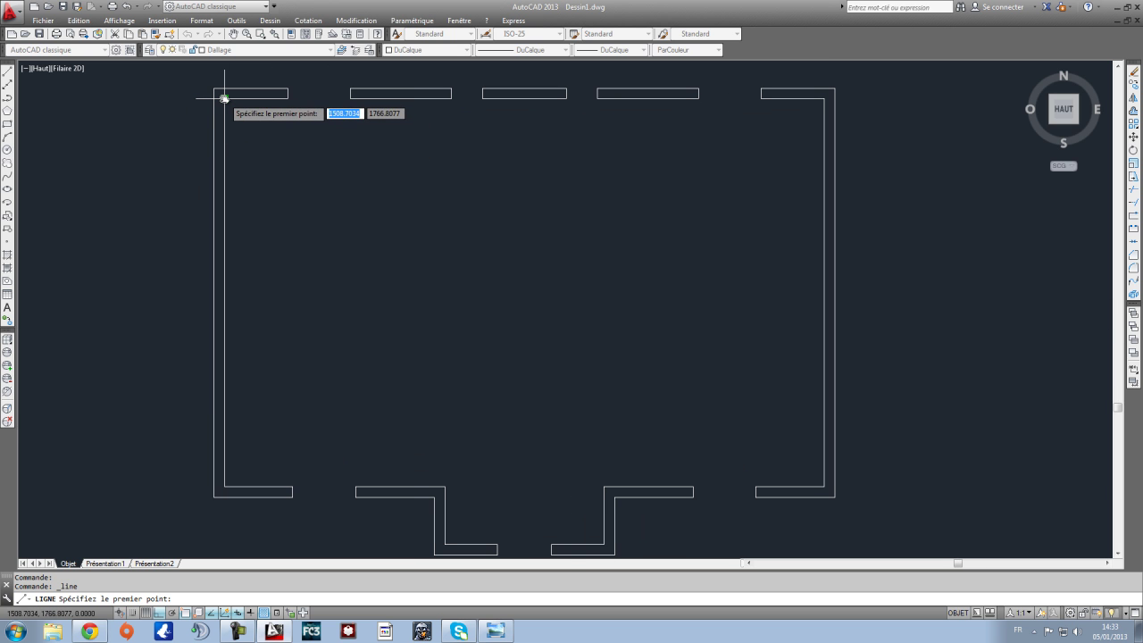
pyautogui.click(224, 98)
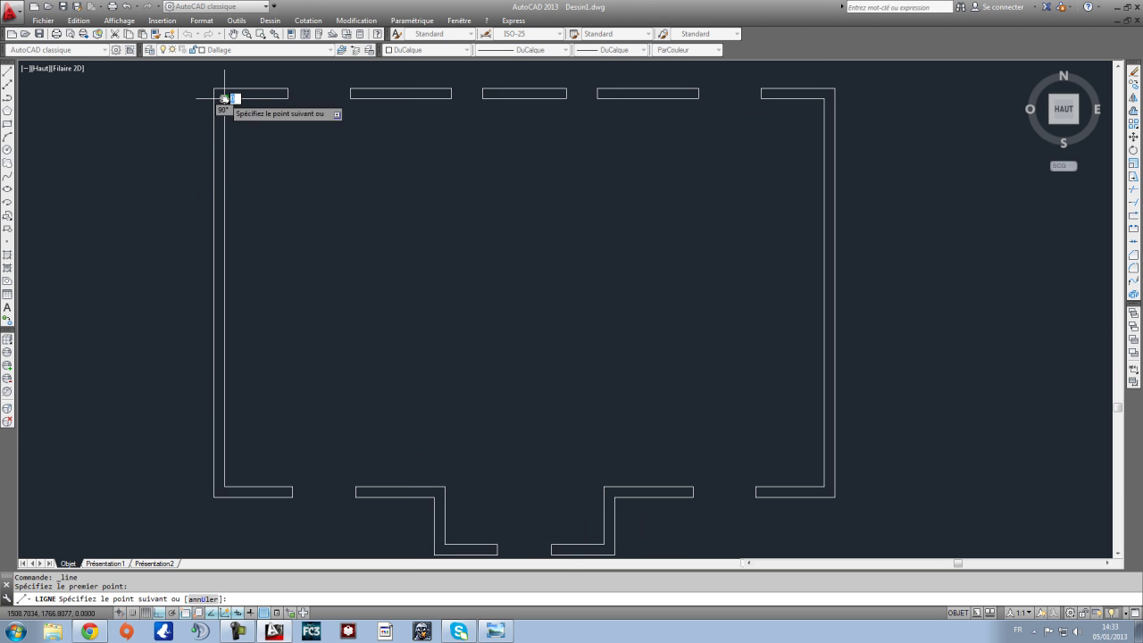
pyautogui.click(224, 486)
pyautogui.click(289, 486)
pyautogui.click(292, 497)
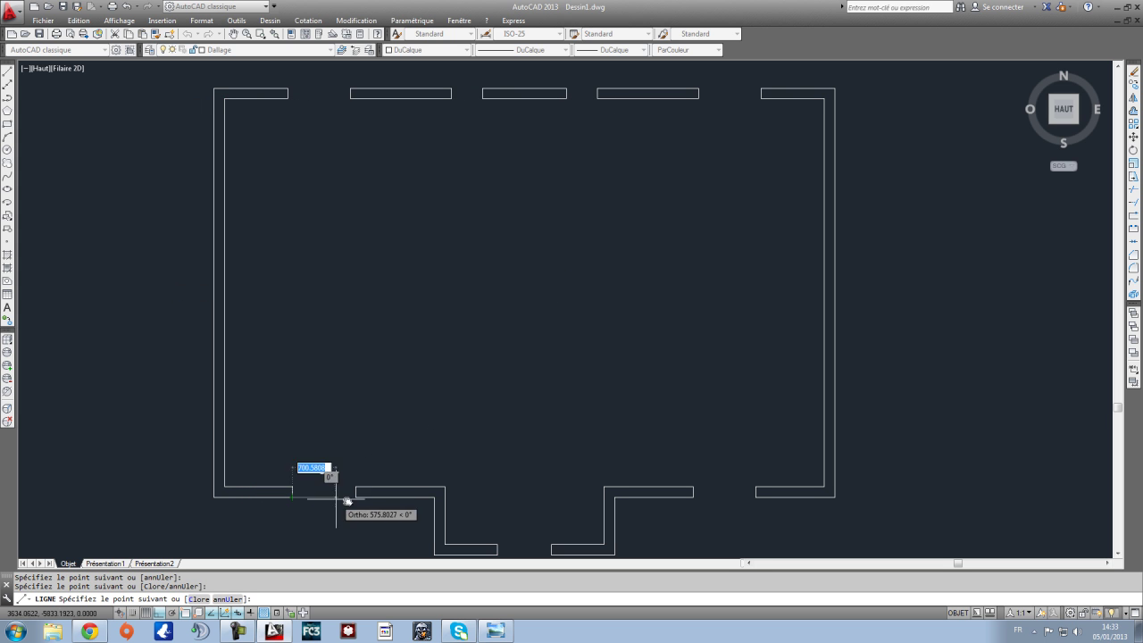
pyautogui.click(356, 497)
pyautogui.click(355, 487)
pyautogui.click(444, 487)
# Step: Continue the line outline around the inside of the projecting part, running along the outer edge across its window opening
pyautogui.moveTo(445, 487); pyautogui.dragTo(377, 398, button='middle')
pyautogui.click(377, 456)
pyautogui.click(429, 456)
pyautogui.click(428, 466)
pyautogui.click(484, 467)
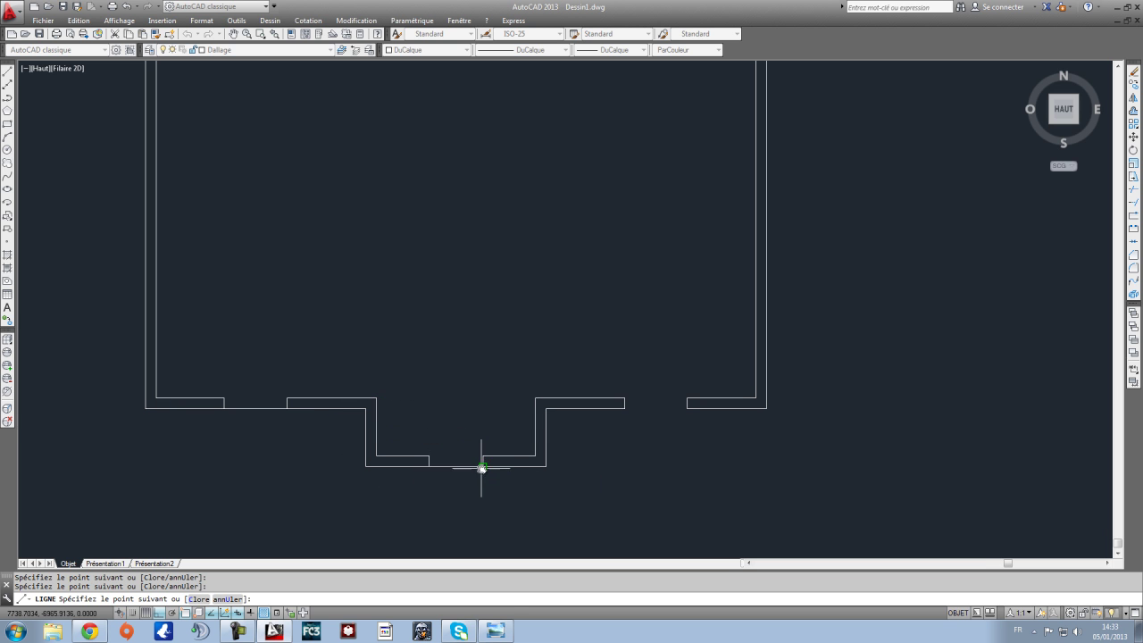
pyautogui.click(483, 456)
pyautogui.click(535, 455)
pyautogui.click(535, 397)
# Step: Continue the outline along the lower-right inner wall, around its window recess, and up the right wall to the upper-right inner corner
pyautogui.click(624, 397)
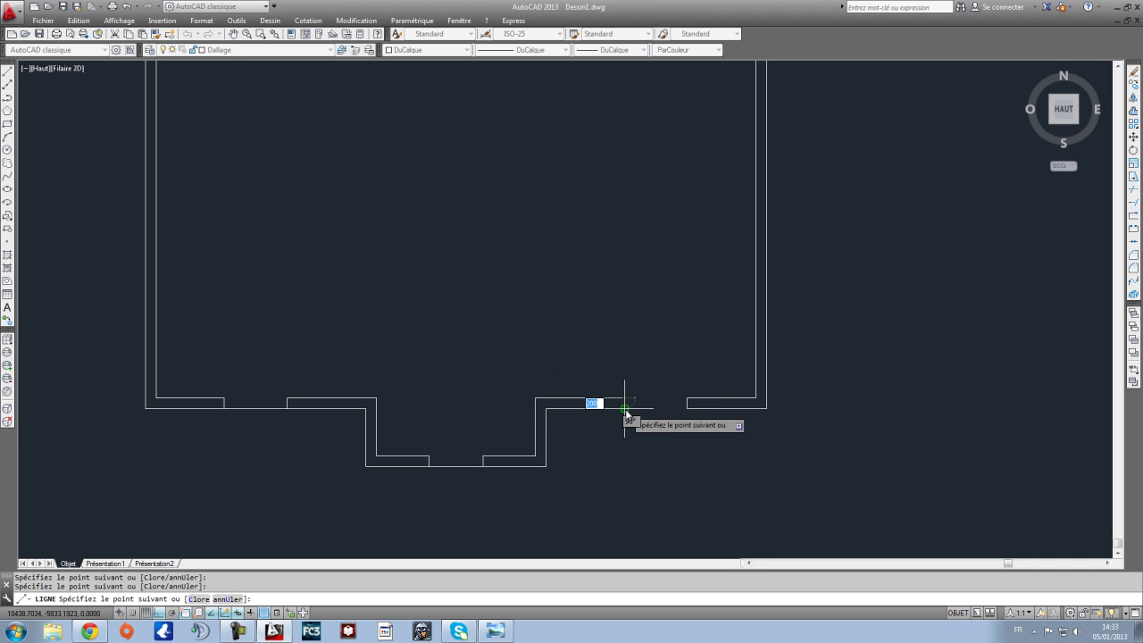
pyautogui.click(687, 409)
pyautogui.click(687, 397)
pyautogui.click(756, 398)
pyautogui.moveTo(750, 259); pyautogui.dragTo(646, 413, button='middle')
pyautogui.click(641, 292)
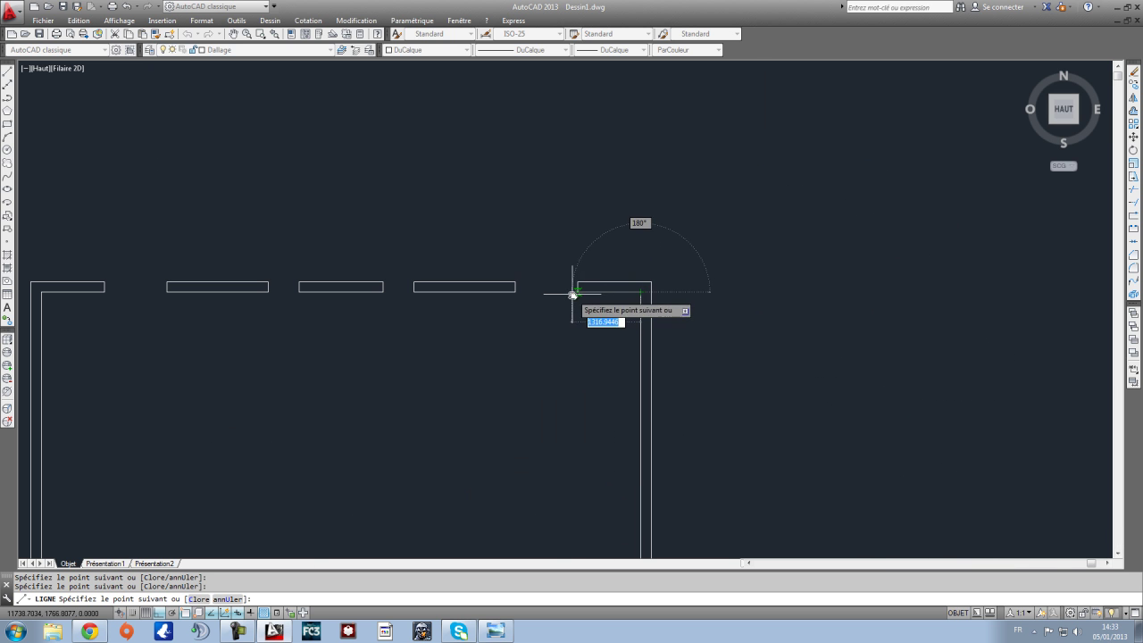
# Step: Continue the outline leftward along the upper wall through the right window recess and across the small opening right of the central wall piece
pyautogui.click(577, 292)
pyautogui.click(578, 283)
pyautogui.click(514, 283)
pyautogui.click(414, 287)
pyautogui.hotkey('ctrl', 'z')
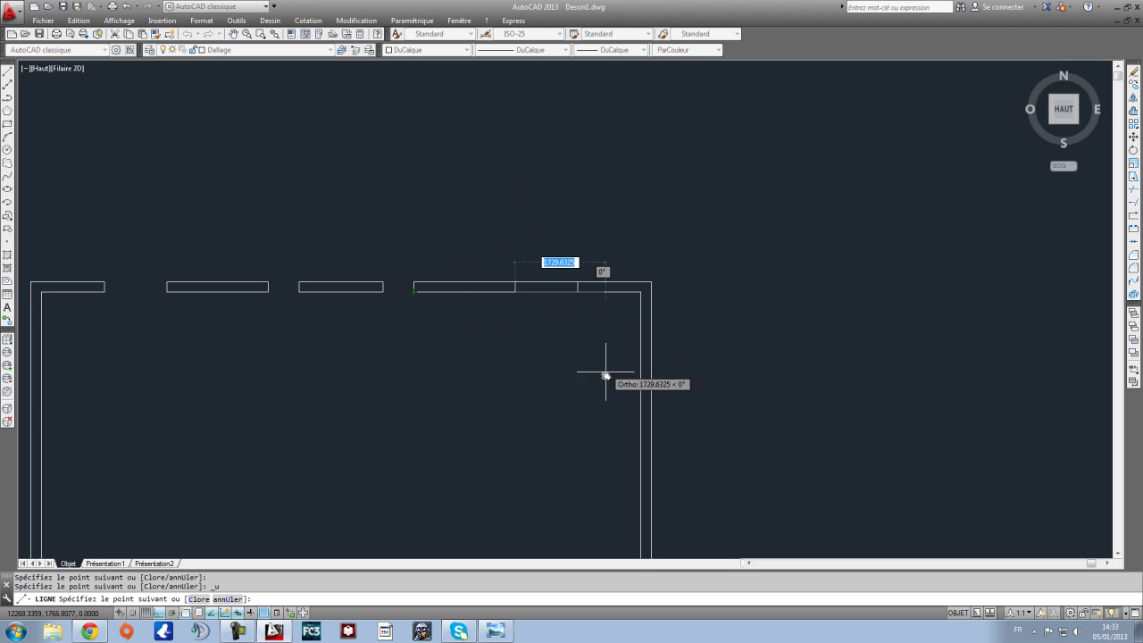
pyautogui.click(414, 282)
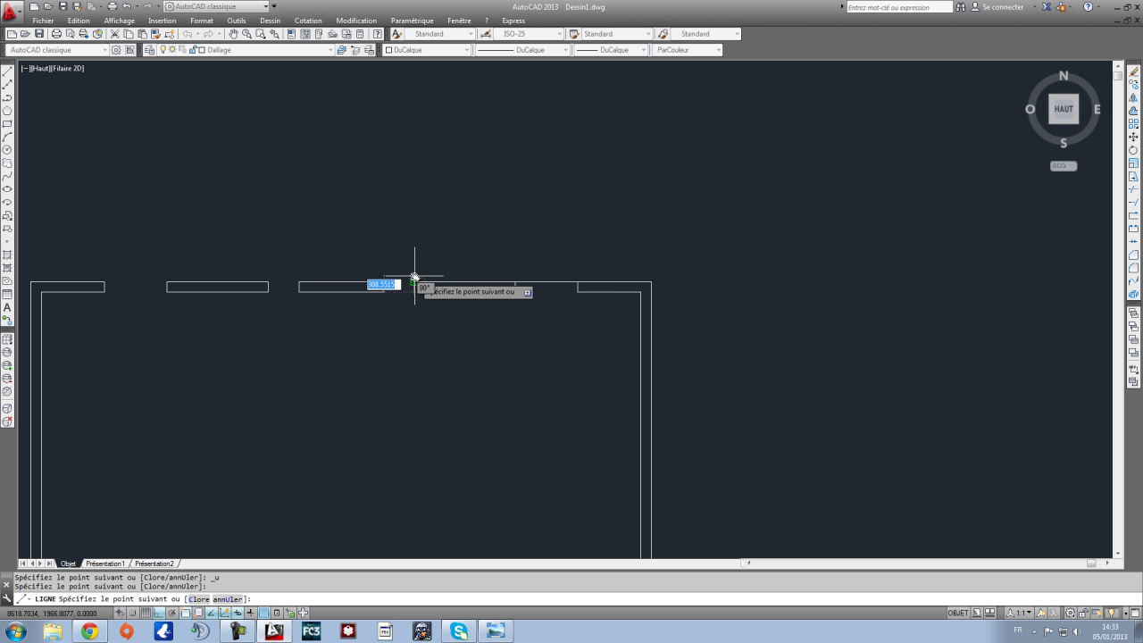
pyautogui.click(413, 281)
pyautogui.click(383, 281)
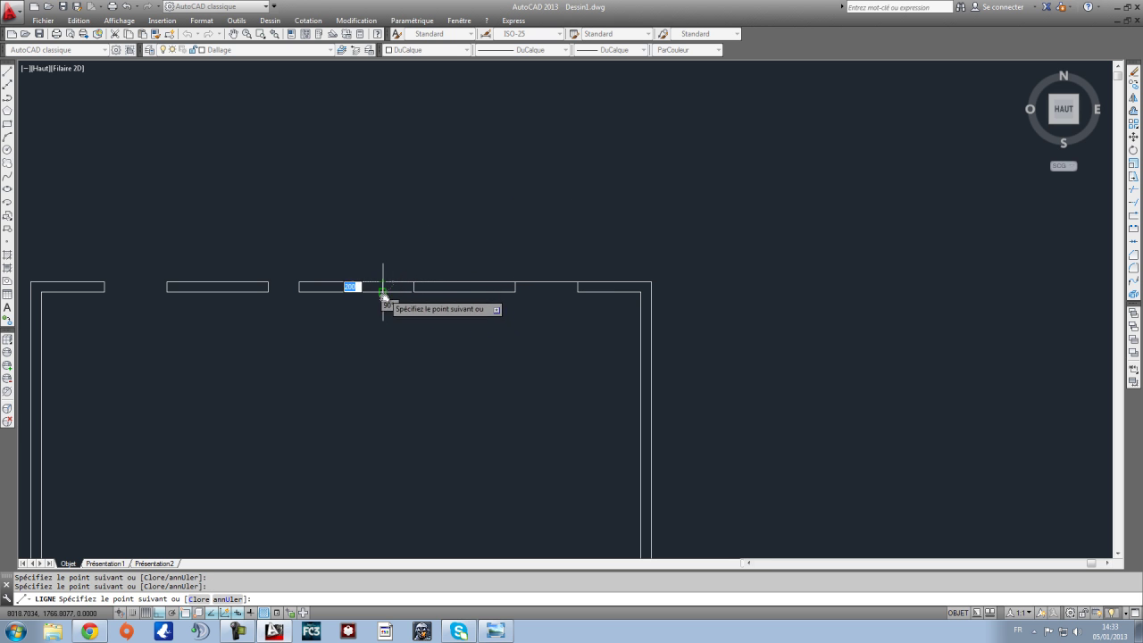
# Step: Complete the outline along the remaining upper wall and window recesses back to the upper-left inner corner, and end the line
pyautogui.click(268, 282)
pyautogui.click(268, 292)
pyautogui.click(167, 292)
pyautogui.click(167, 282)
pyautogui.click(104, 282)
pyautogui.click(104, 292)
pyautogui.click(41, 292)
pyautogui.moveTo(104, 364); pyautogui.dragTo(226, 247, button='middle')
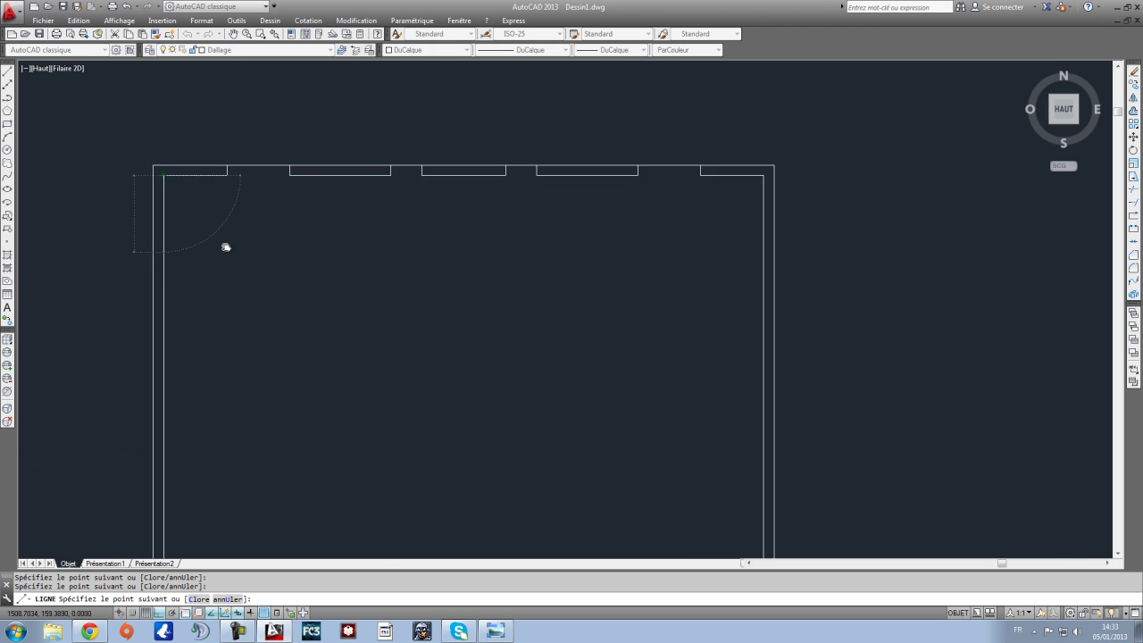
pyautogui.scroll(-4, 299, 342)
pyautogui.scroll(5, 247, 383)
pyautogui.scroll(-4, 230, 376)
pyautogui.press('Escape')
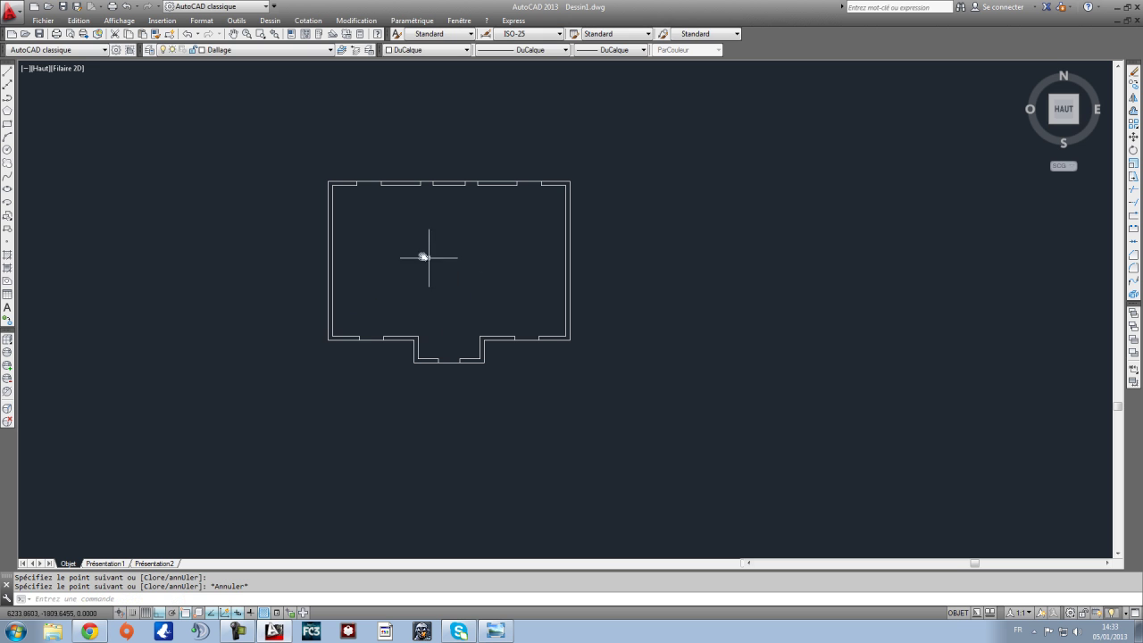
# Step: Turn off the Murs layer to isolate the Dallage outline
pyautogui.click(234, 51)
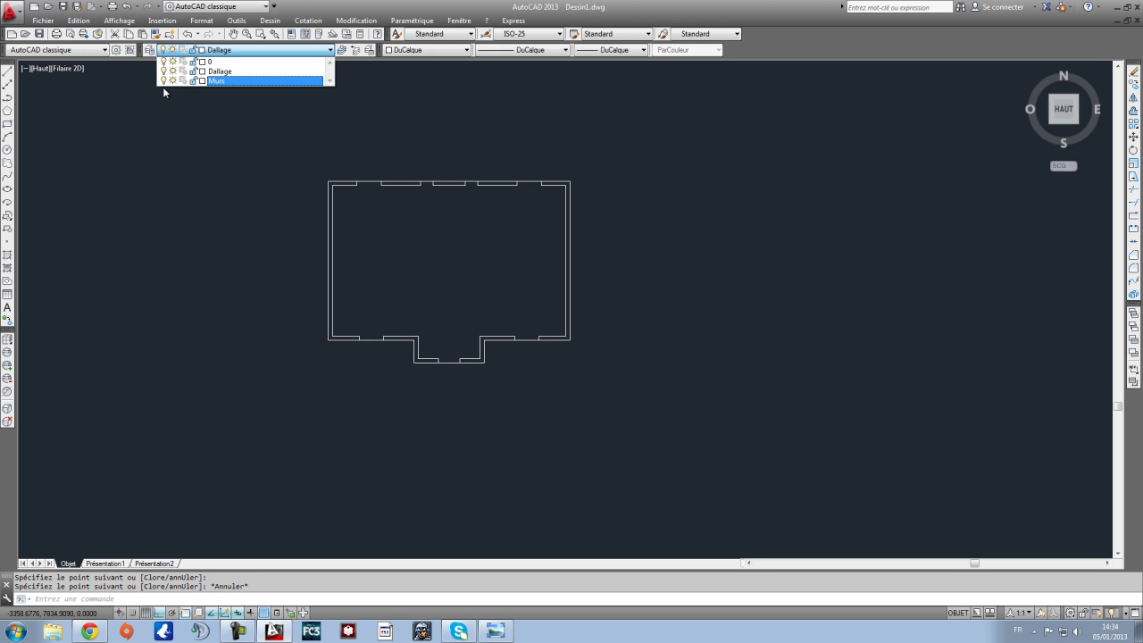
pyautogui.press('Escape')
pyautogui.scroll(2, 471, 322)
pyautogui.scroll(-2, 421, 280)
pyautogui.scroll(2, 338, 249)
# Step: Delete the selected vertical line on the left side of the Dallage outline
pyautogui.click(328, 244)
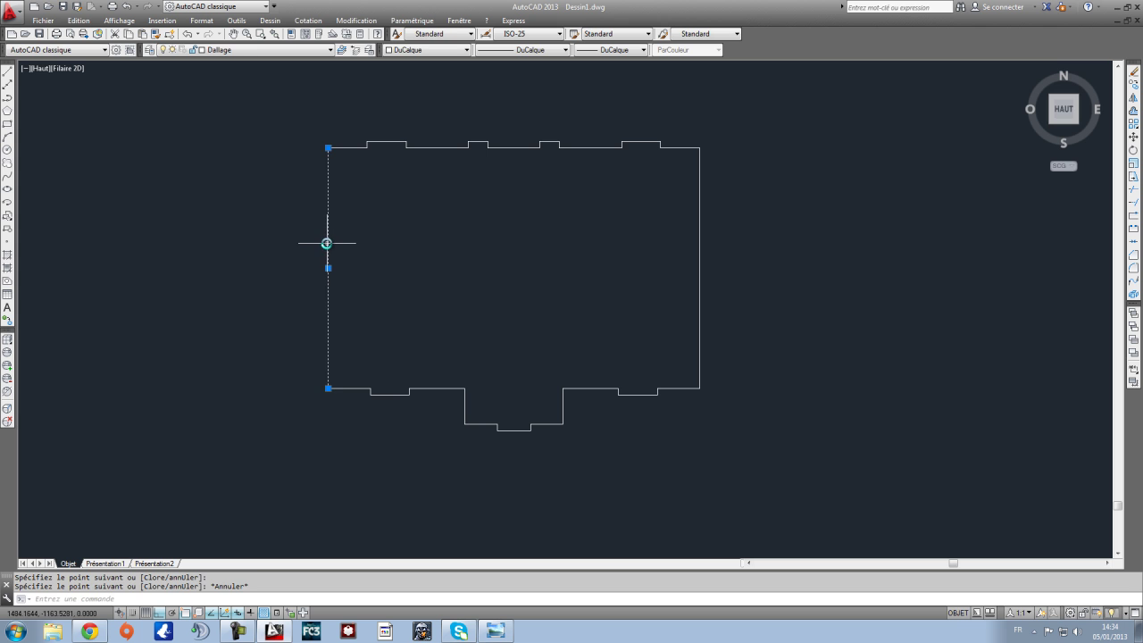
pyautogui.press('Delete')
pyautogui.scroll(-2, 594, 278)
pyautogui.moveTo(643, 273); pyautogui.dragTo(591, 272, button='middle')
pyautogui.scroll(2, 552, 267)
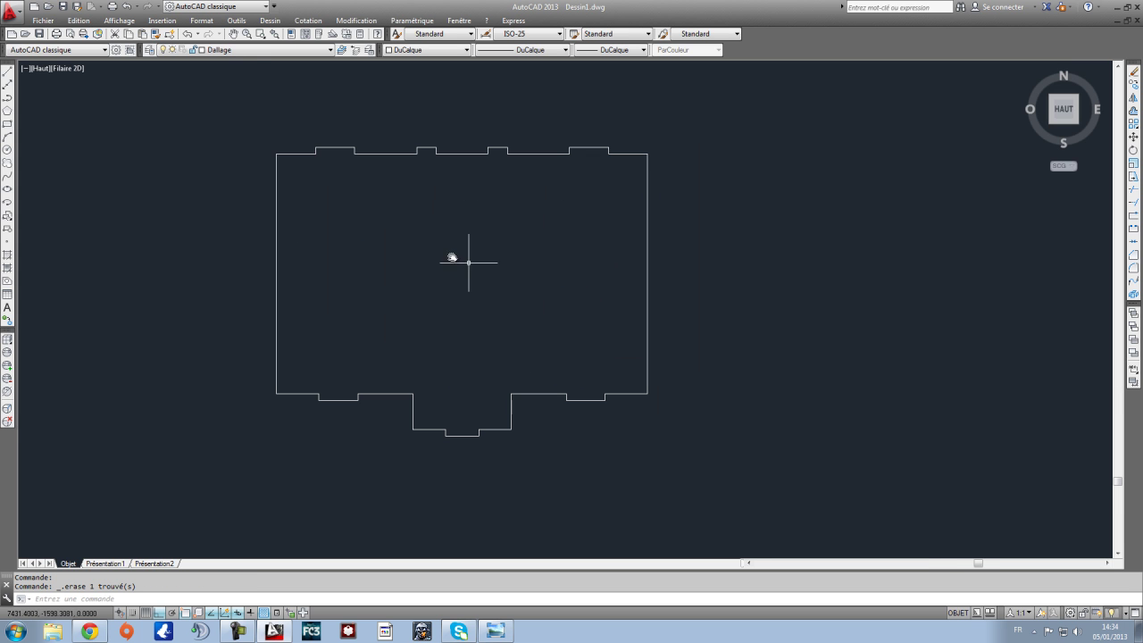
# Step: Copy the whole Dallage outline and paste the duplicate beside the original, on its right
pyautogui.click(229, 51)
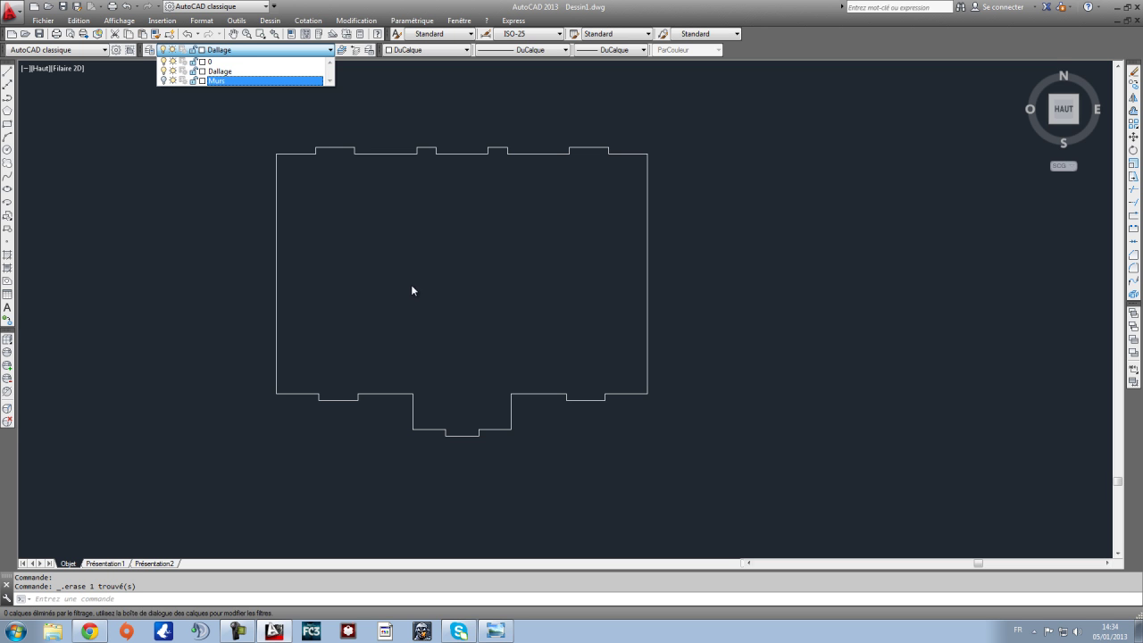
pyautogui.click(479, 298)
pyautogui.scroll(-2, 483, 316)
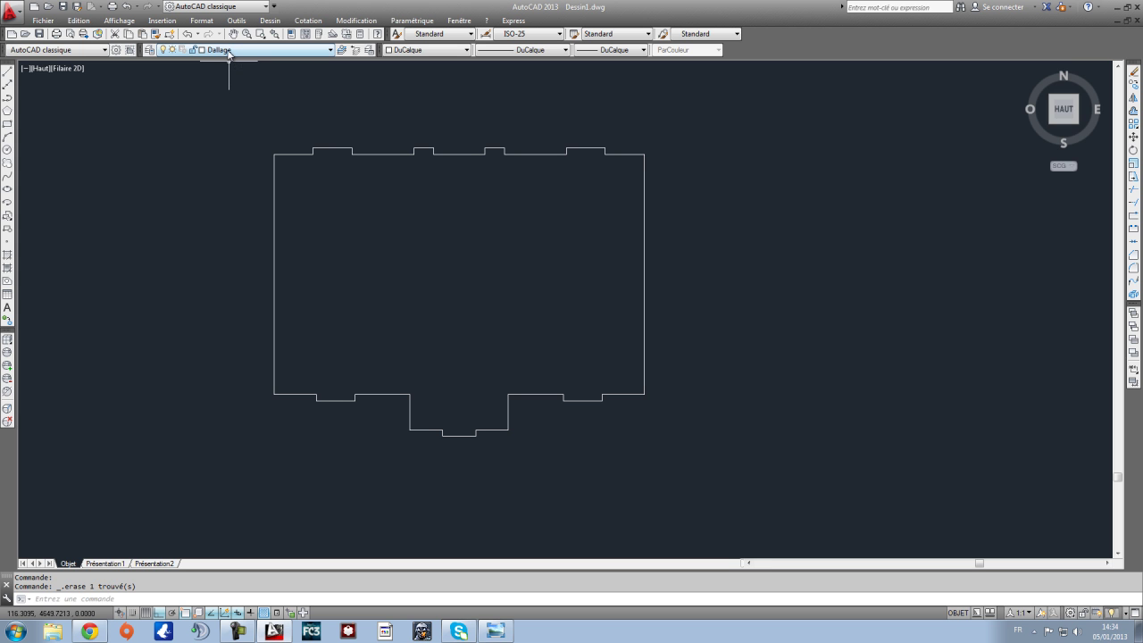
pyautogui.click(726, 483)
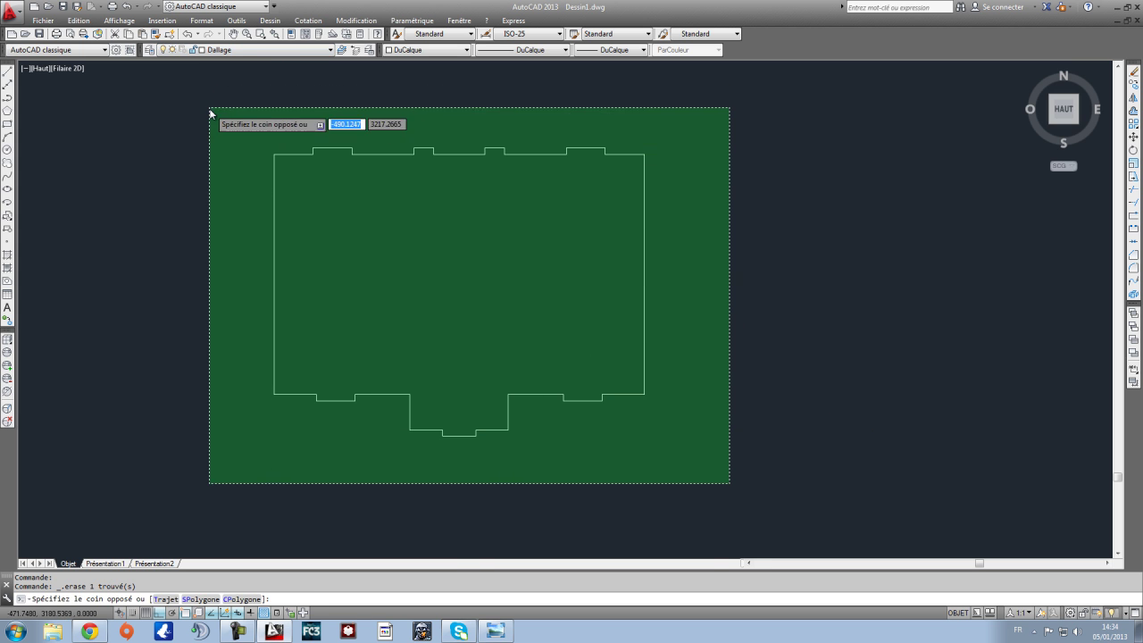
pyautogui.click(212, 110)
pyautogui.hotkey('ctrl', 'c')
pyautogui.hotkey('ctrl', 'v')
pyautogui.click(701, 427)
pyautogui.moveTo(888, 422); pyautogui.dragTo(662, 380, button='middle')
pyautogui.press('Escape')
# Step: Create a new layer named Plafond
pyautogui.click(150, 49)
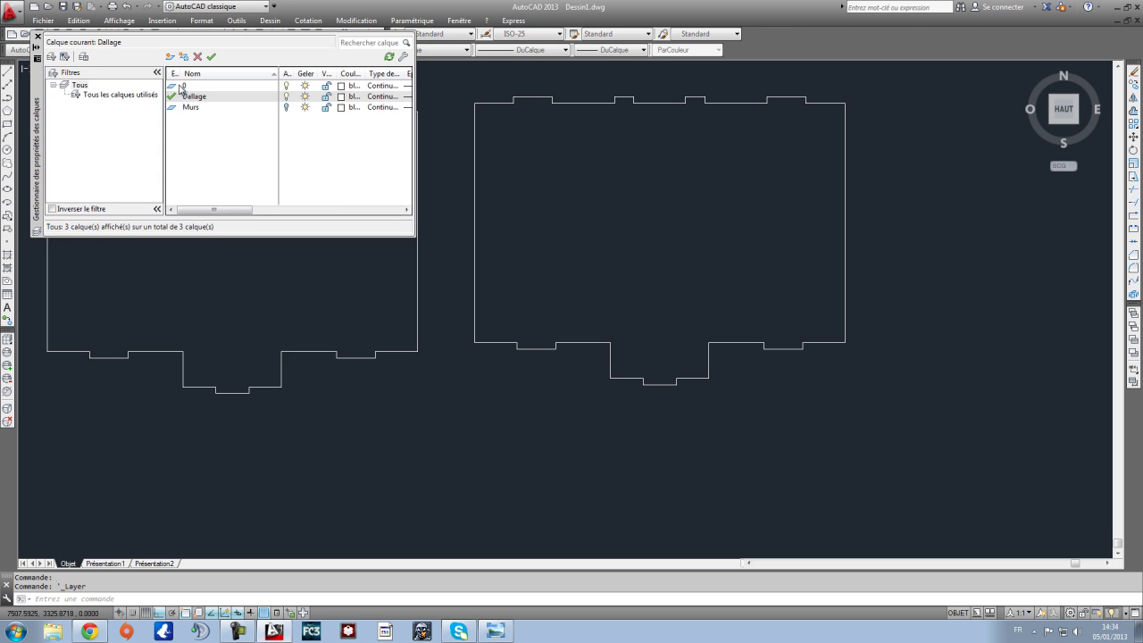
pyautogui.click(169, 56)
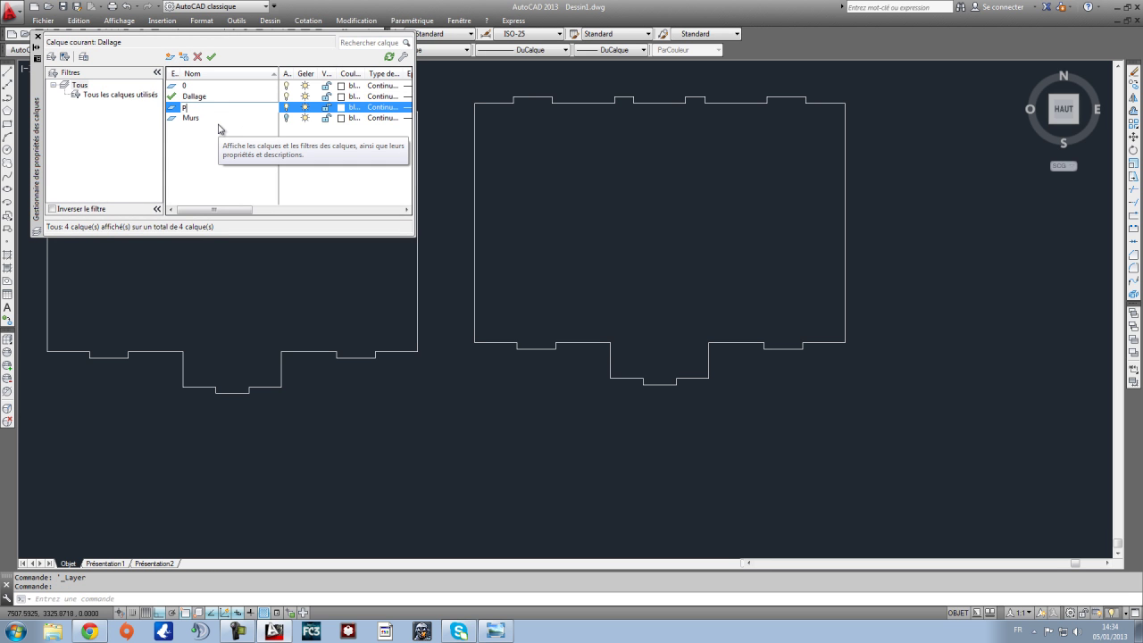
pyautogui.press('Return')
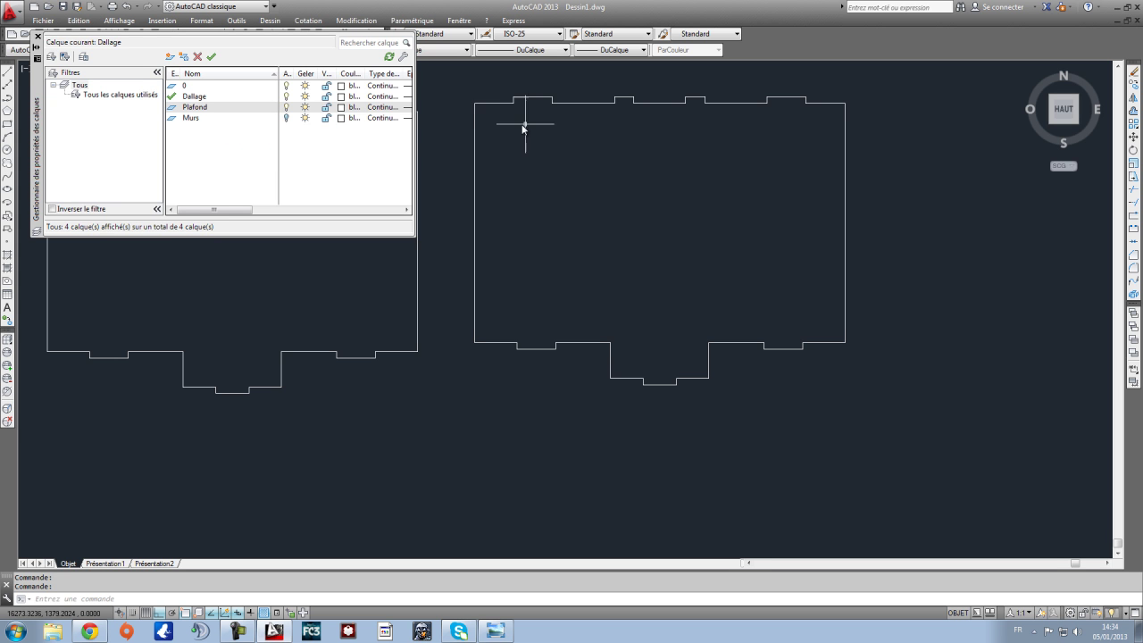
pyautogui.click(37, 36)
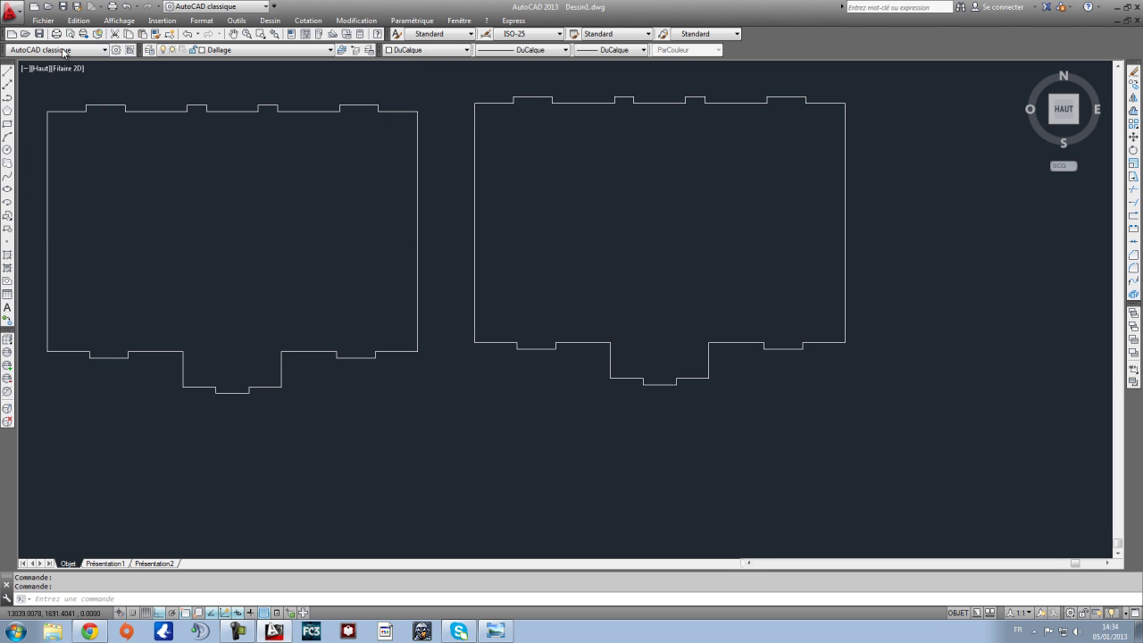
# Step: Assign all the lines of the pasted outline to the Plafond layer
pyautogui.click(886, 435)
pyautogui.click(457, 82)
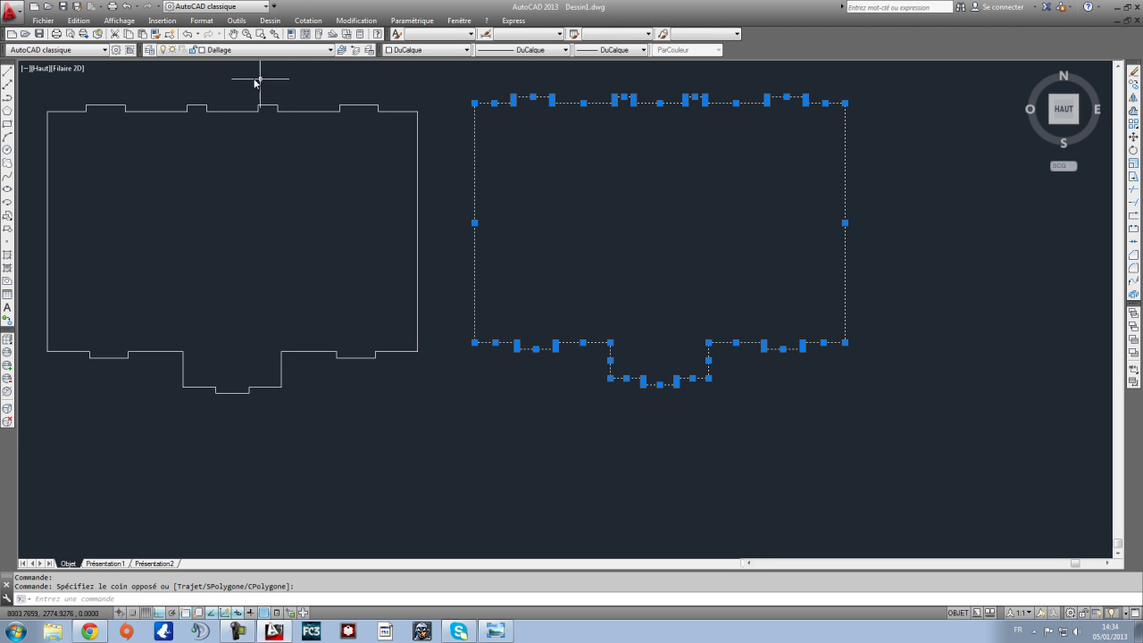
pyautogui.click(249, 52)
pyautogui.click(223, 87)
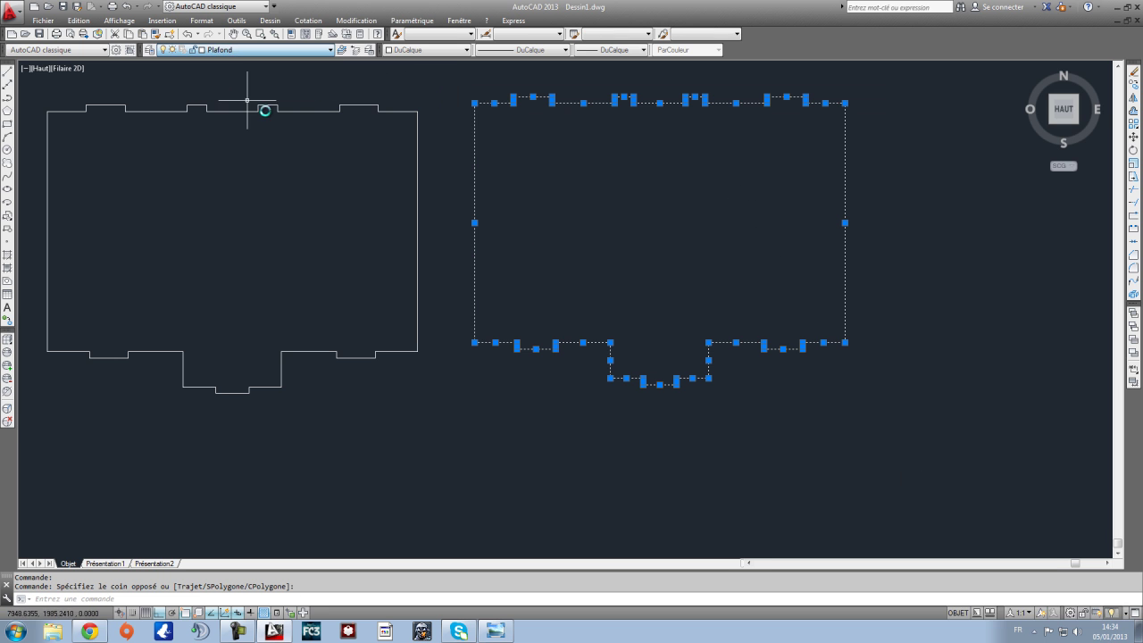
# Step: Move the Plafond outline from its upper-left corner onto the matching corner of the Dallage outline so both coincide
pyautogui.click(933, 451)
pyautogui.click(536, 112)
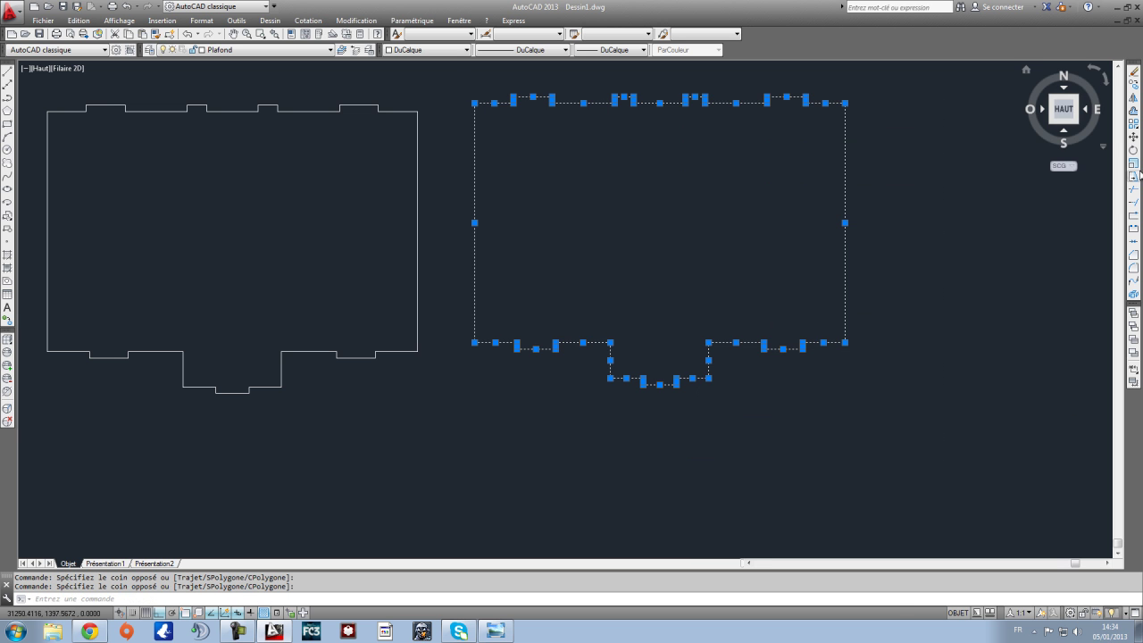
pyautogui.click(1135, 138)
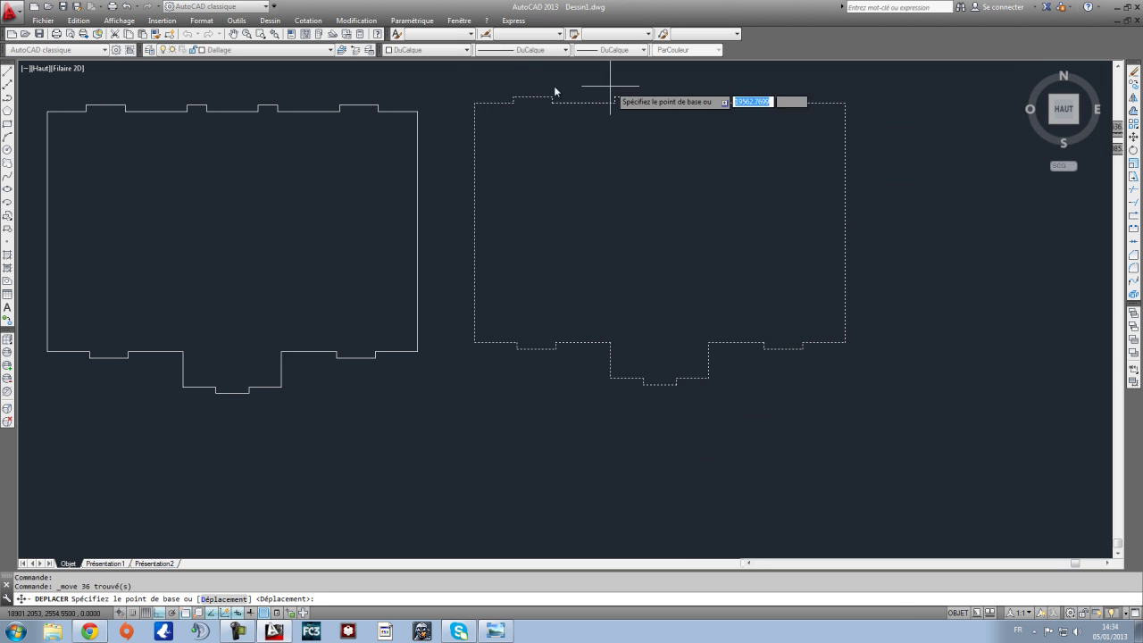
pyautogui.click(475, 104)
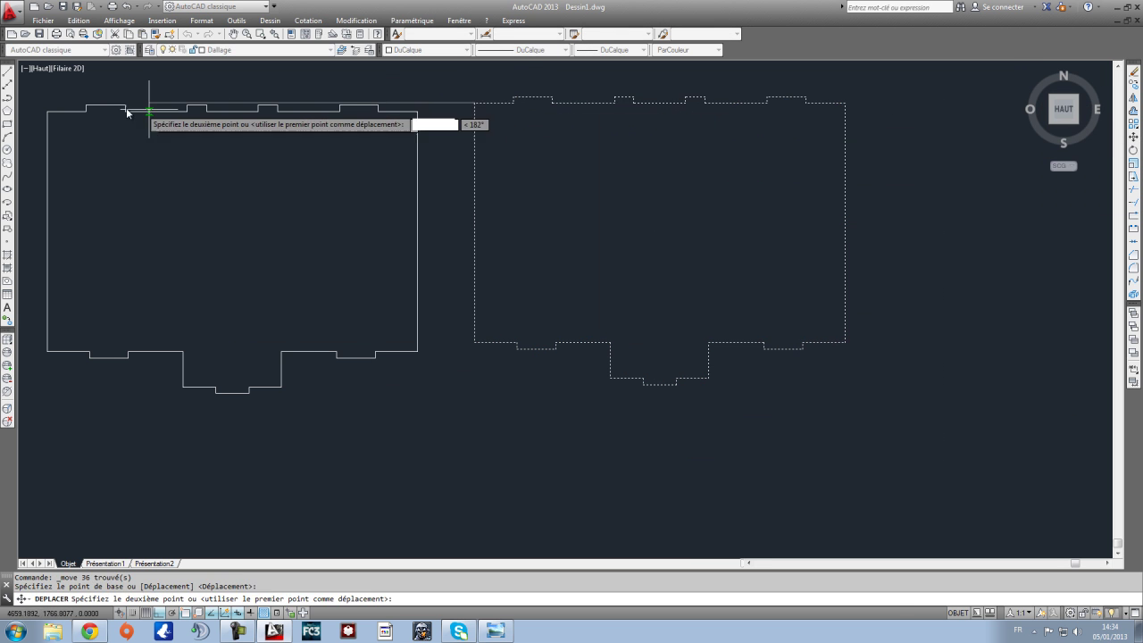
pyautogui.click(49, 113)
pyautogui.moveTo(315, 182); pyautogui.dragTo(592, 223, button='middle')
pyautogui.moveTo(681, 255); pyautogui.dragTo(605, 214, button='middle')
pyautogui.scroll(2, 575, 212)
pyautogui.scroll(-2, 503, 212)
pyautogui.moveTo(502, 211); pyautogui.dragTo(524, 282, button='middle')
pyautogui.scroll(-2, 691, 309)
pyautogui.scroll(4, 691, 313)
pyautogui.moveTo(661, 298); pyautogui.dragTo(710, 336, button='middle')
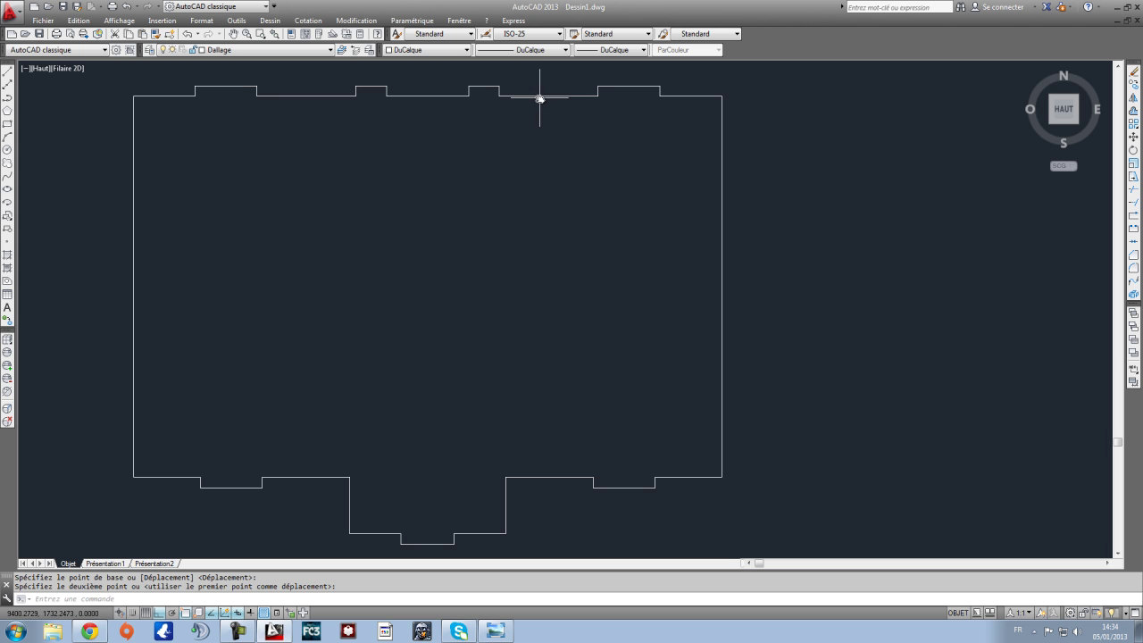
pyautogui.scroll(-2, 449, 90)
pyautogui.scroll(2, 496, 134)
pyautogui.scroll(-2, 331, 100)
pyautogui.moveTo(334, 104)
pyautogui.mouseDown(button='middle')
pyautogui.moveTo(382, 181)
pyautogui.moveTo(445, 178)
pyautogui.moveTo(421, 145)
pyautogui.moveTo(432, 143)
pyautogui.mouseUp(button='middle')
pyautogui.scroll(2, 445, 177)
# Step: Turn off the current Dallage layer and accept the warning
pyautogui.click(264, 53)
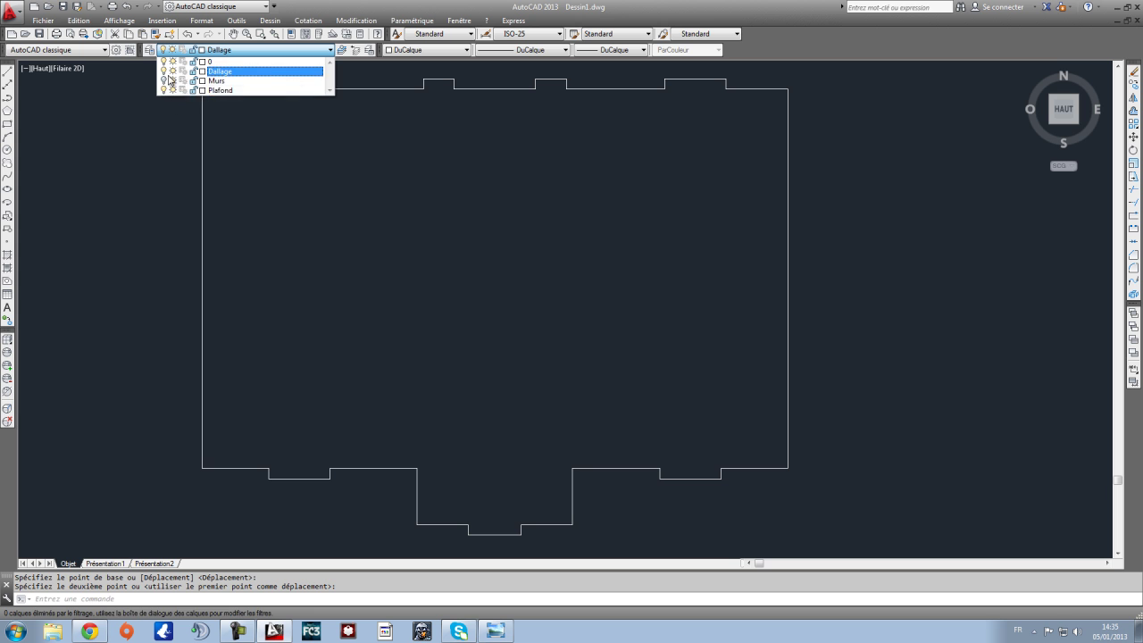
pyautogui.click(162, 71)
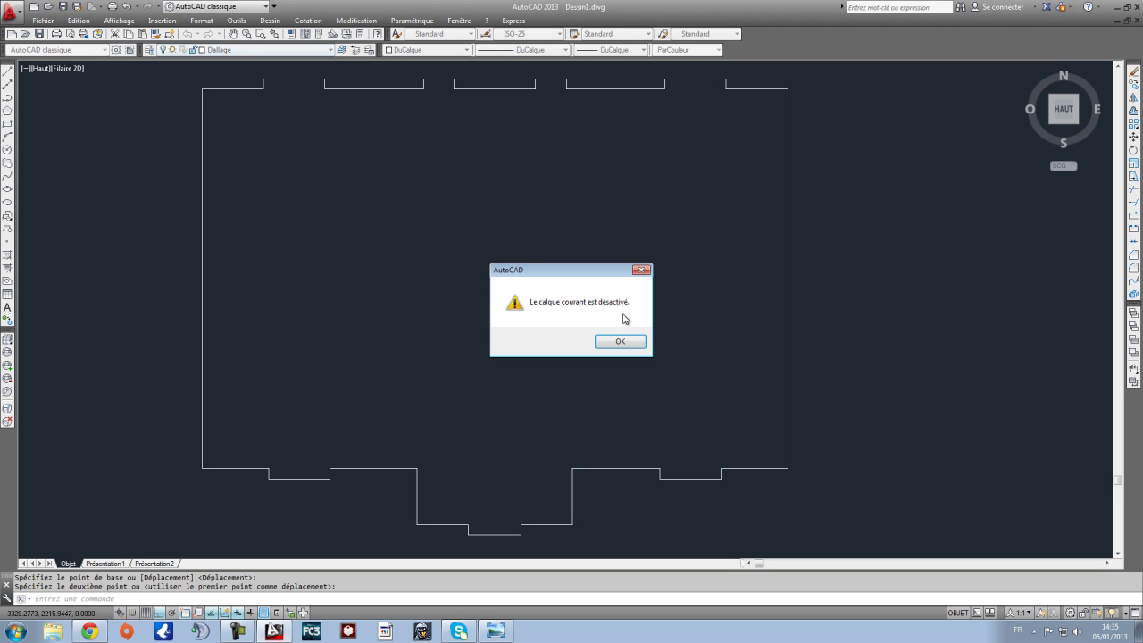
pyautogui.click(622, 347)
# Step: Check which layer the visible outline's lines belong to, at the lower-right corner and along the upper edge
pyautogui.scroll(-2, 622, 347)
pyautogui.scroll(2, 626, 347)
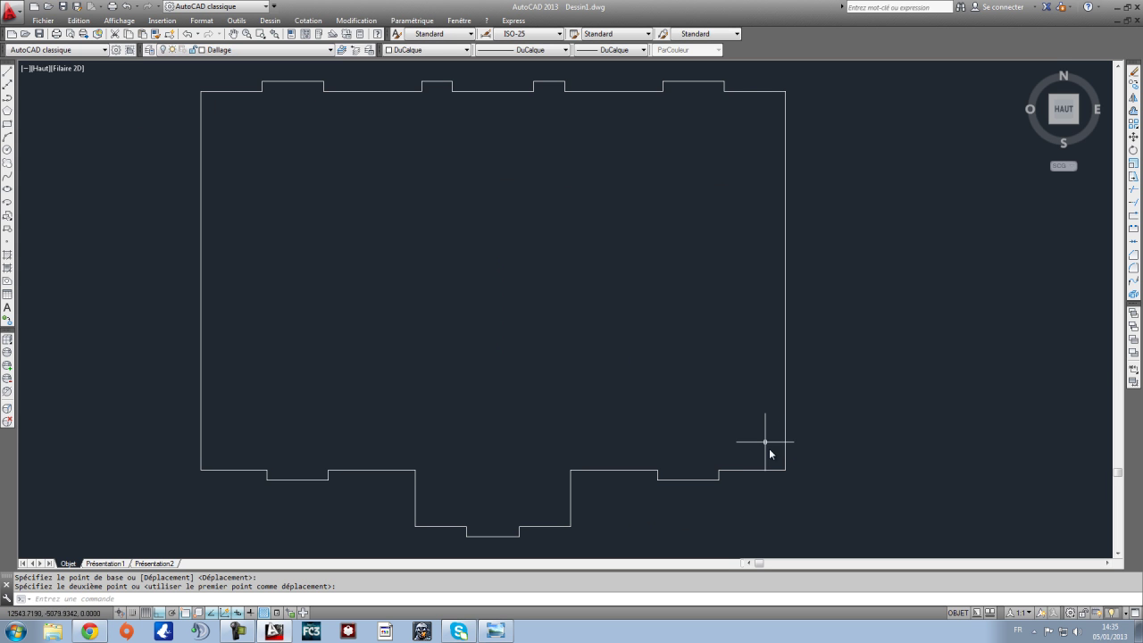
pyautogui.click(824, 482)
pyautogui.click(665, 350)
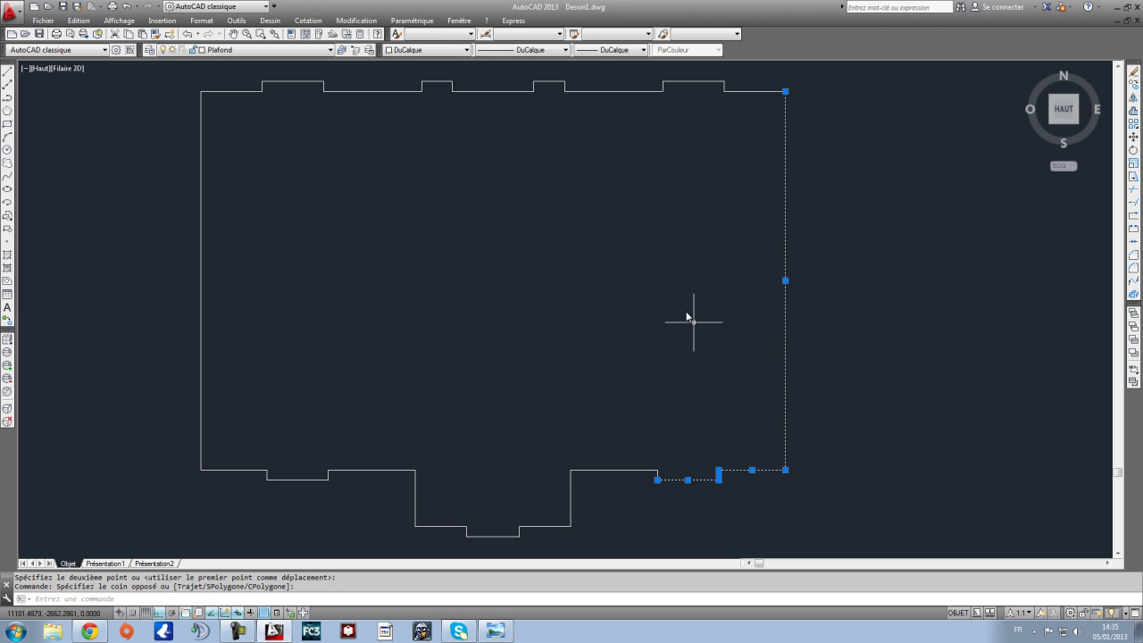
pyautogui.press('Escape')
pyautogui.click(809, 487)
pyautogui.click(749, 402)
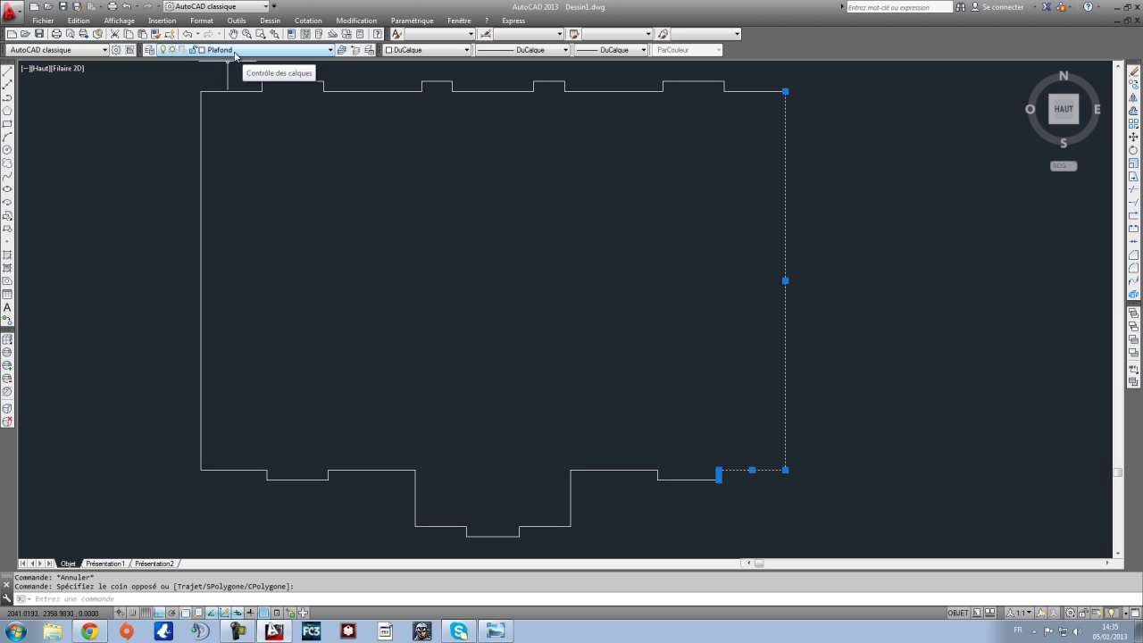
pyautogui.press('Escape')
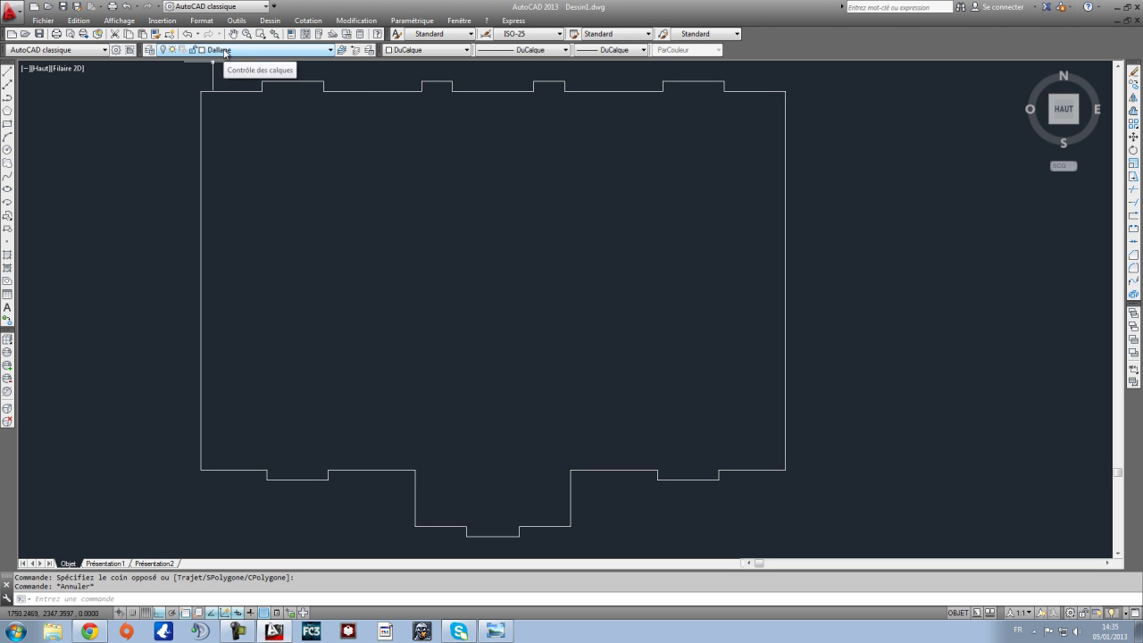
pyautogui.click(417, 100)
pyautogui.click(334, 70)
pyautogui.click(336, 75)
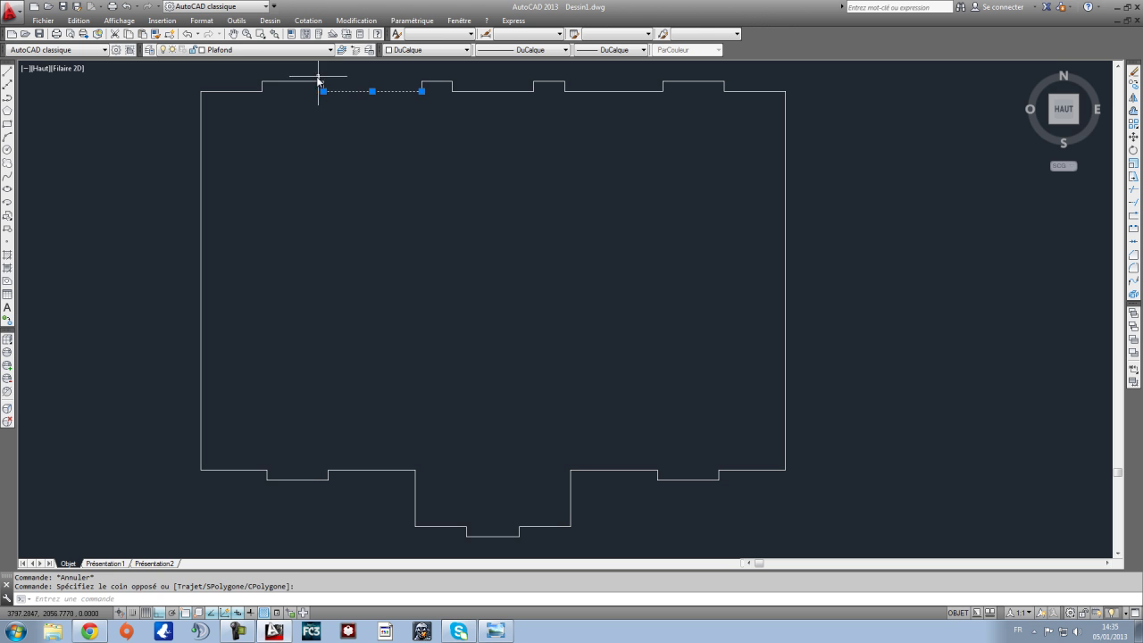
pyautogui.press('Escape')
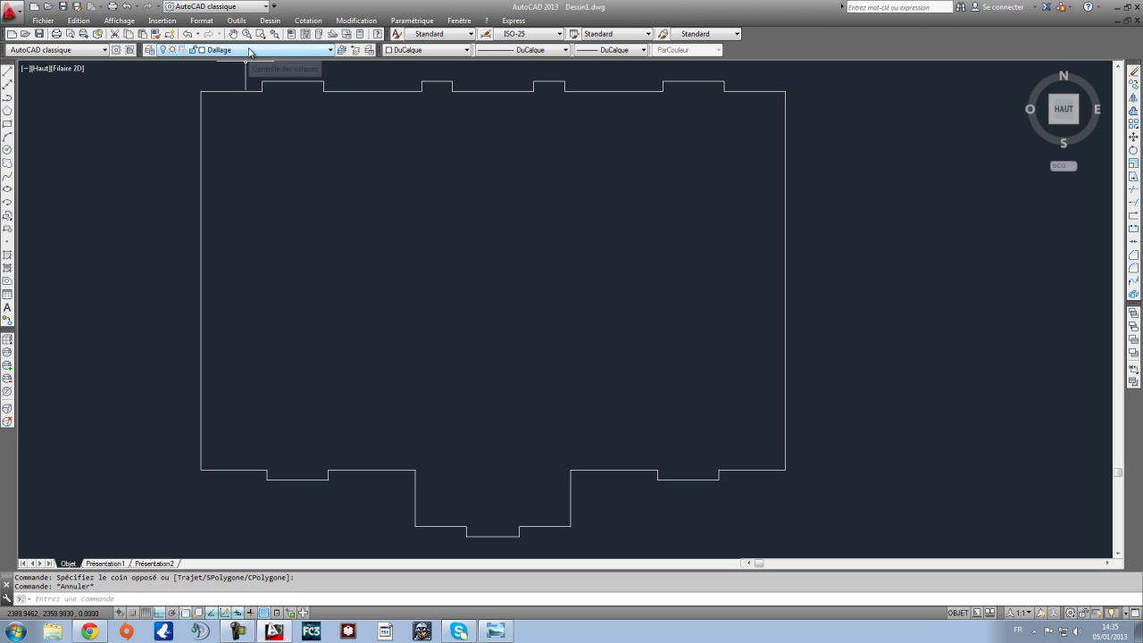
pyautogui.scroll(-2, 413, 224)
pyautogui.scroll(2, 467, 281)
pyautogui.scroll(-2, 465, 258)
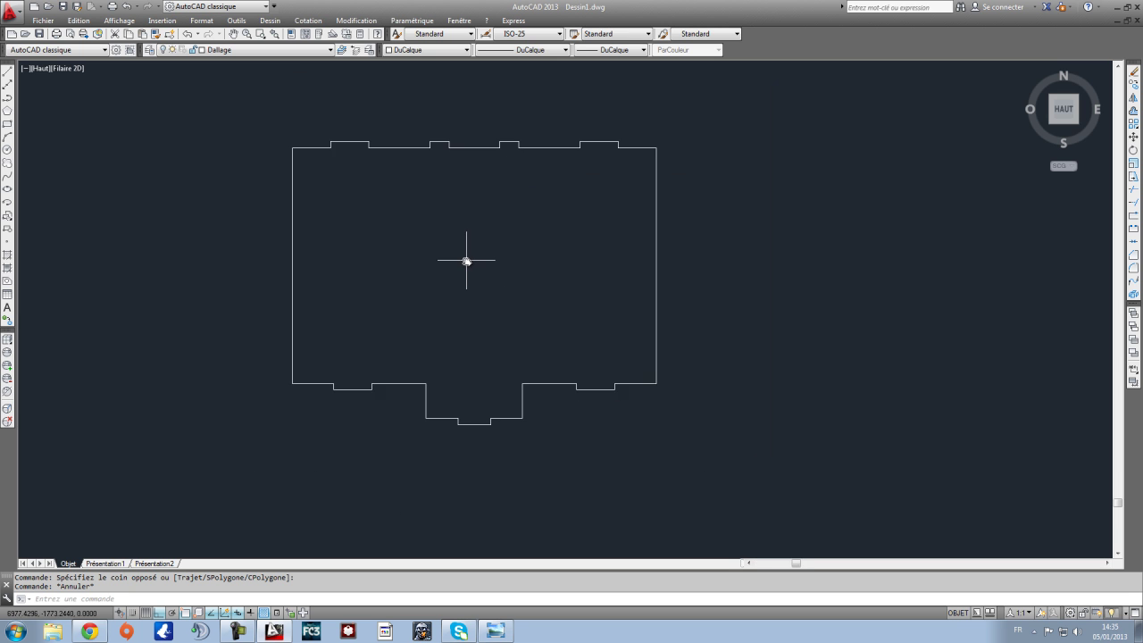
pyautogui.scroll(2, 509, 288)
pyautogui.moveTo(517, 286); pyautogui.dragTo(553, 296, button='middle')
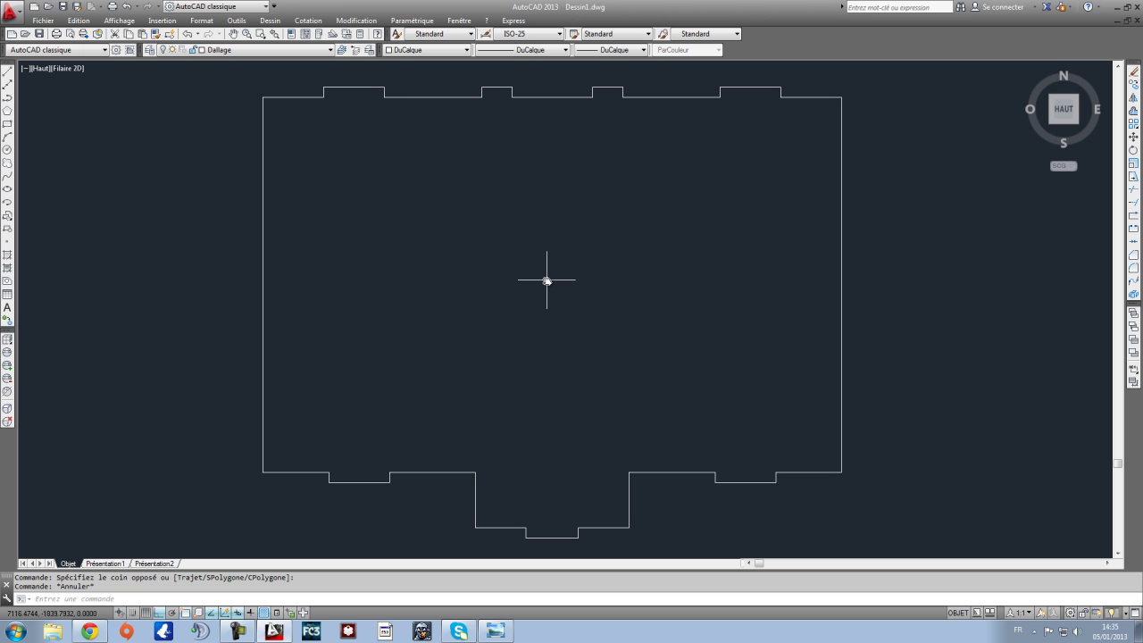
pyautogui.moveTo(543, 292)
pyautogui.mouseDown(button='middle')
pyautogui.moveTo(523, 265)
pyautogui.moveTo(527, 290)
pyautogui.moveTo(477, 256)
pyautogui.moveTo(456, 270)
pyautogui.moveTo(467, 258)
pyautogui.moveTo(472, 274)
pyautogui.mouseUp(button='middle')
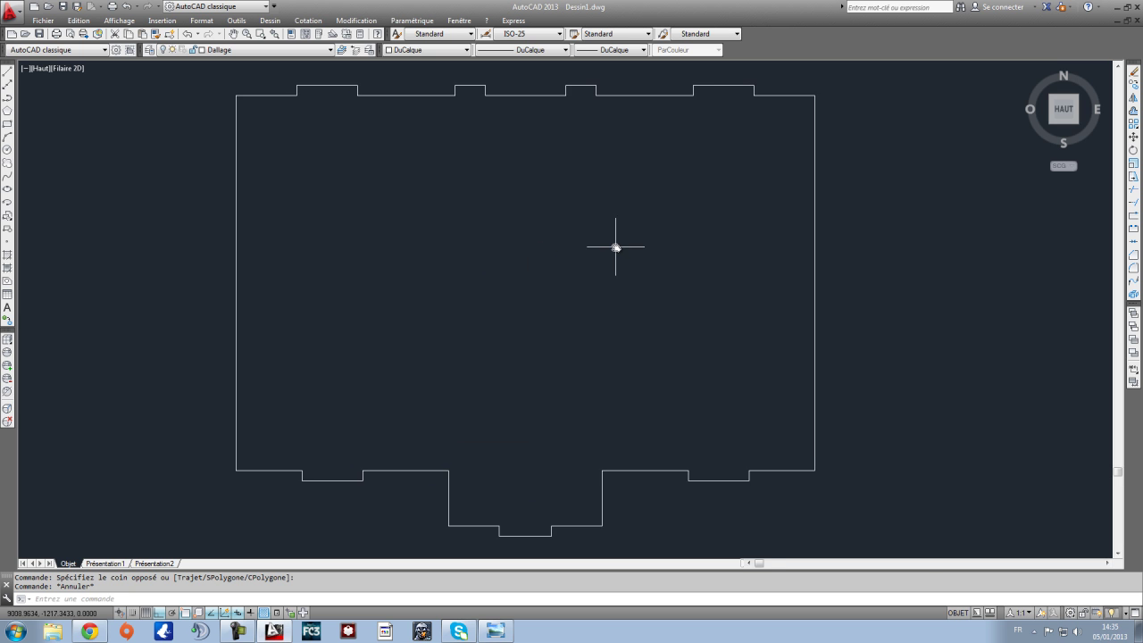
# Step: Turn off the Plafond layer and turn the Murs layer back on
pyautogui.click(241, 50)
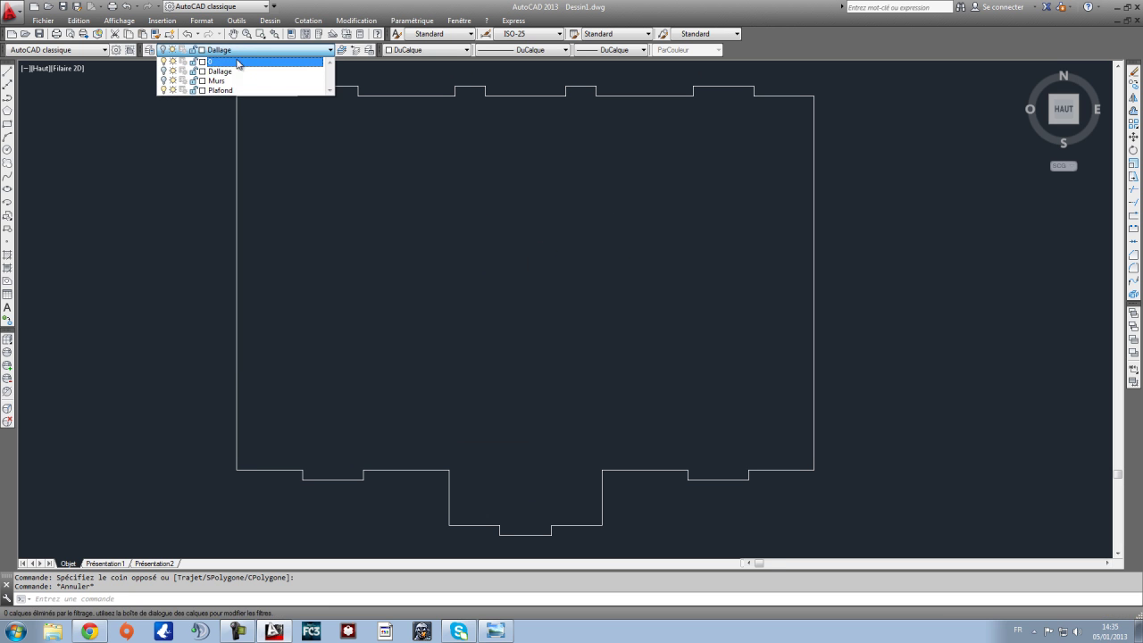
pyautogui.click(165, 90)
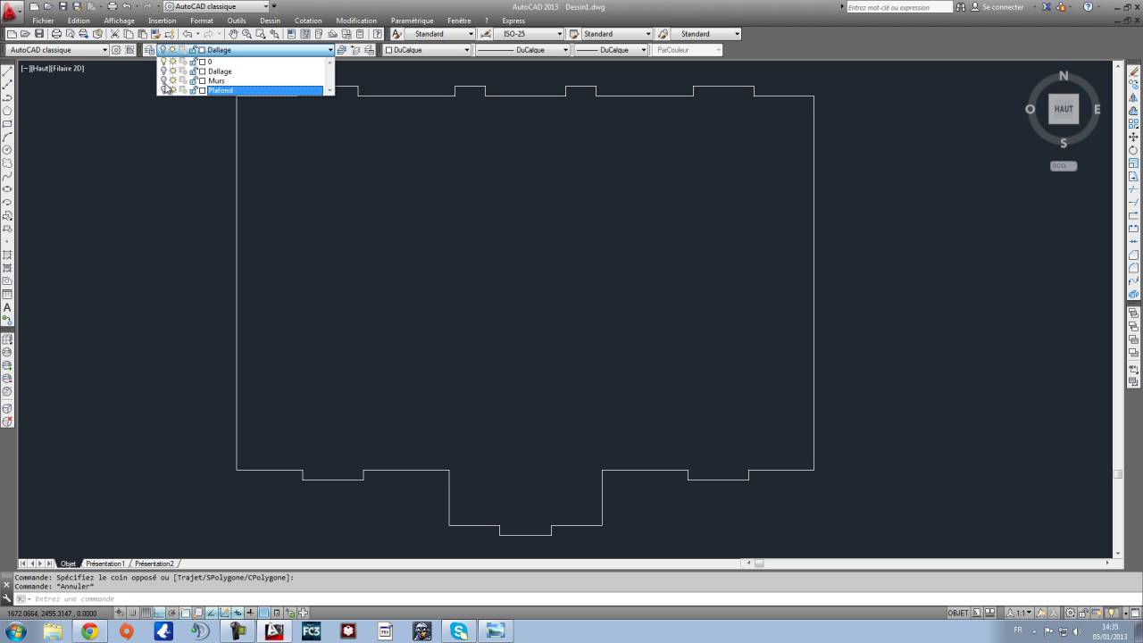
pyautogui.click(153, 136)
pyautogui.click(226, 51)
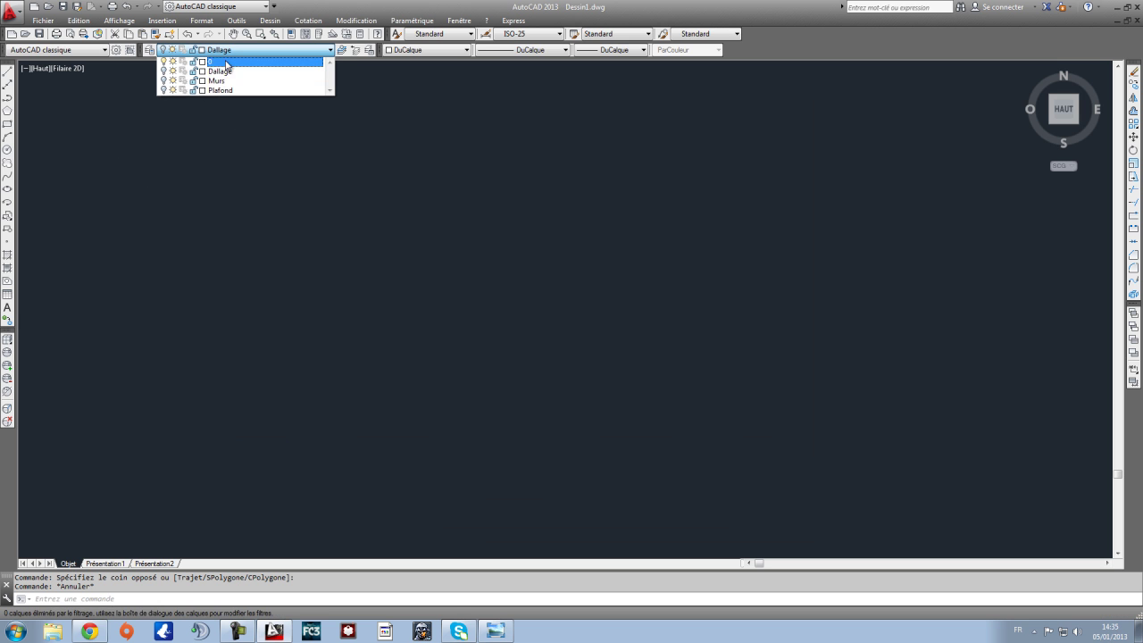
pyautogui.click(164, 88)
pyautogui.click(228, 219)
pyautogui.scroll(-2, 531, 319)
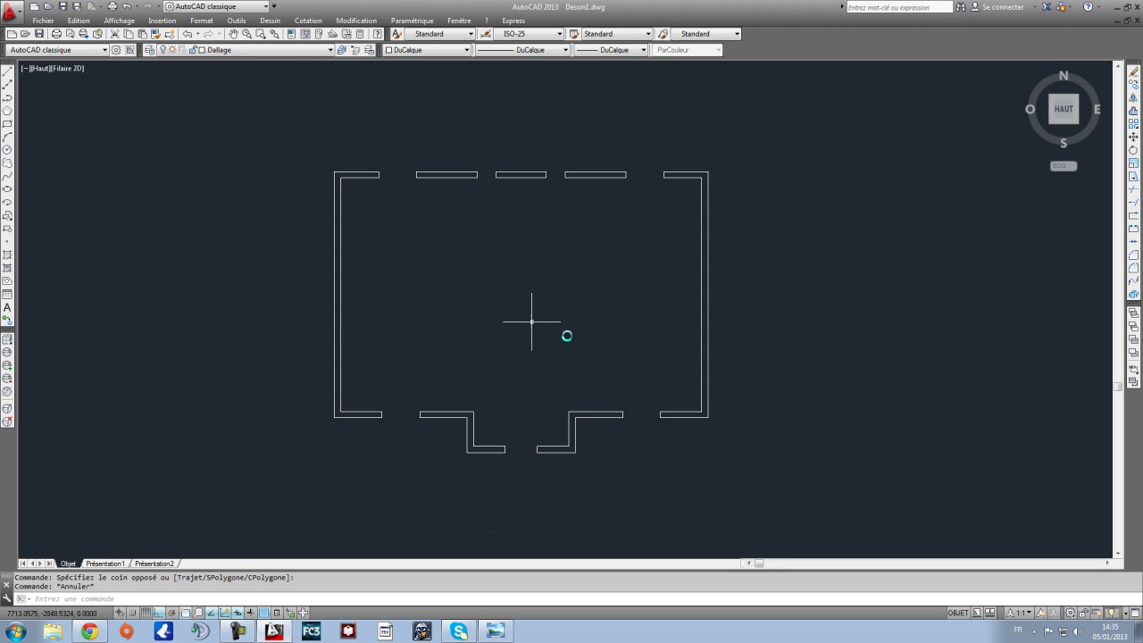
pyautogui.scroll(2, 580, 341)
pyautogui.scroll(-1, 570, 343)
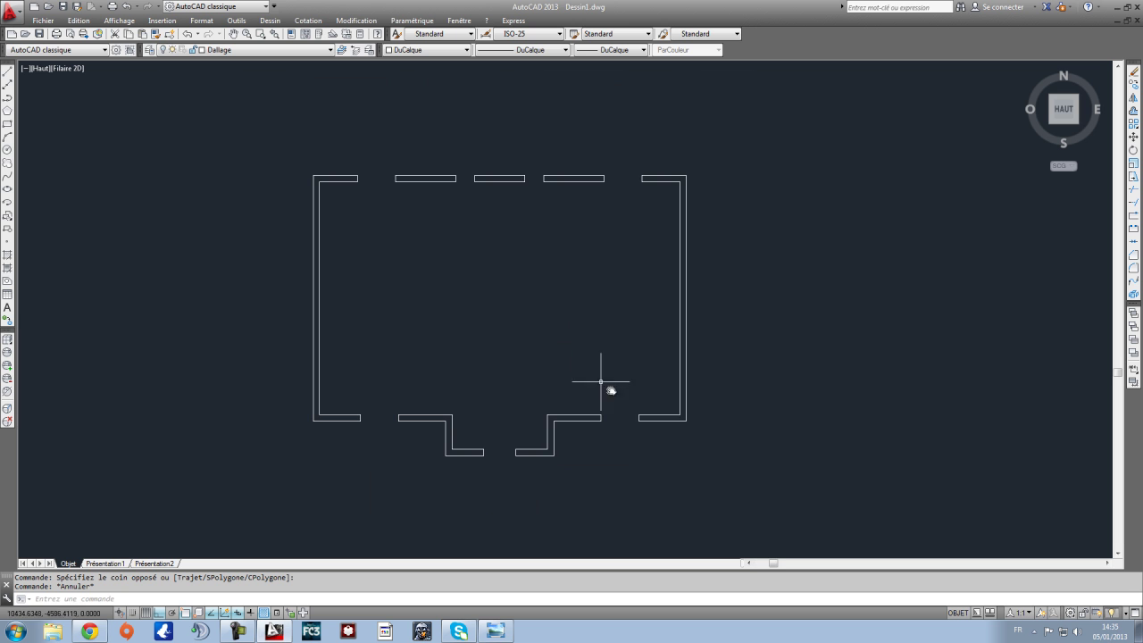
# Step: Extrude all the wall profiles on the Murs layer as solids to a height of 2600
pyautogui.click(743, 499)
pyautogui.click(210, 153)
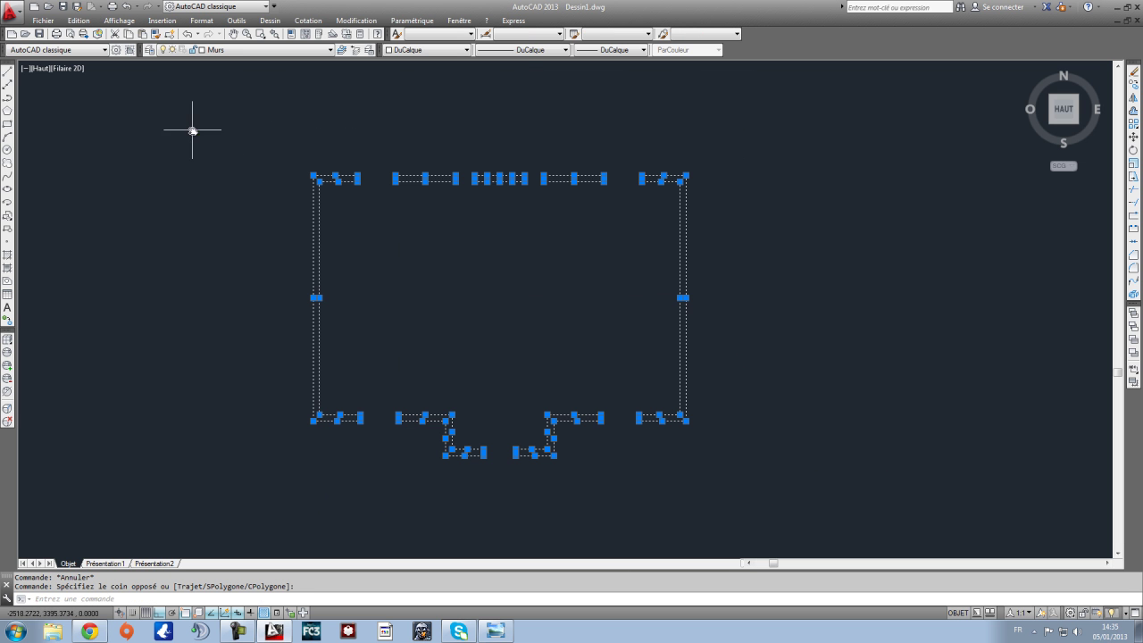
pyautogui.click(309, 20)
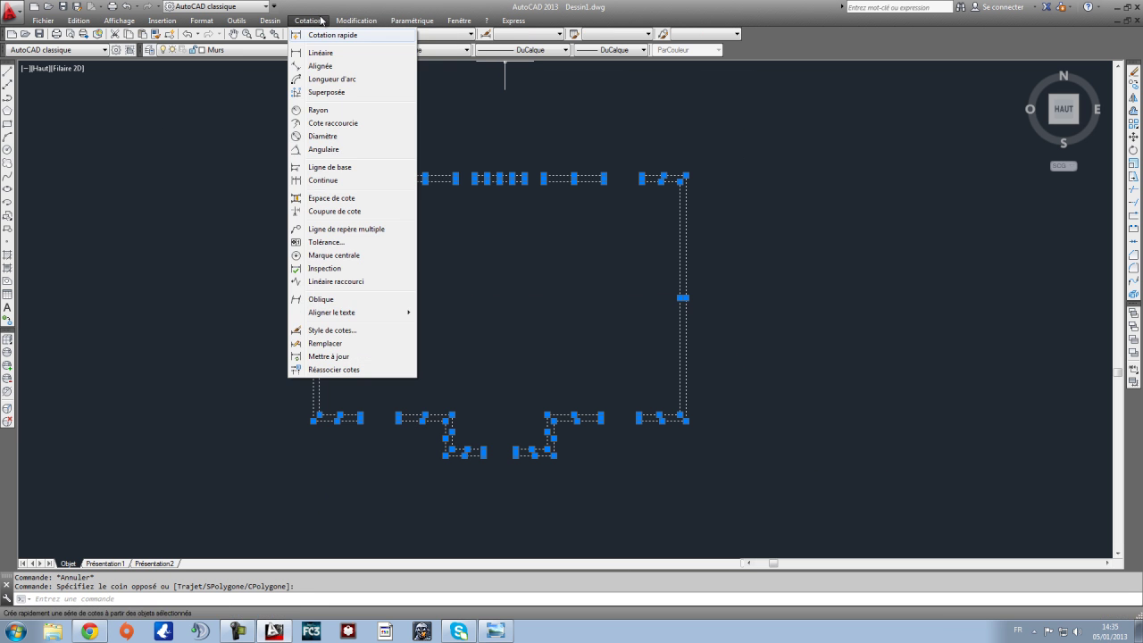
pyautogui.moveTo(258, 21)
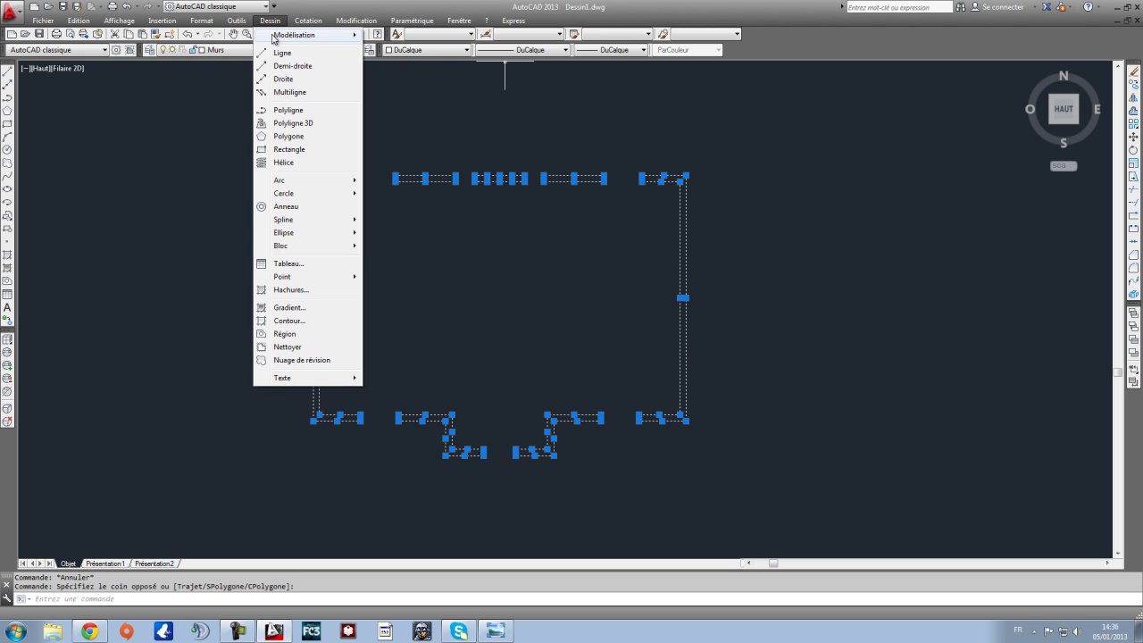
pyautogui.click(416, 148)
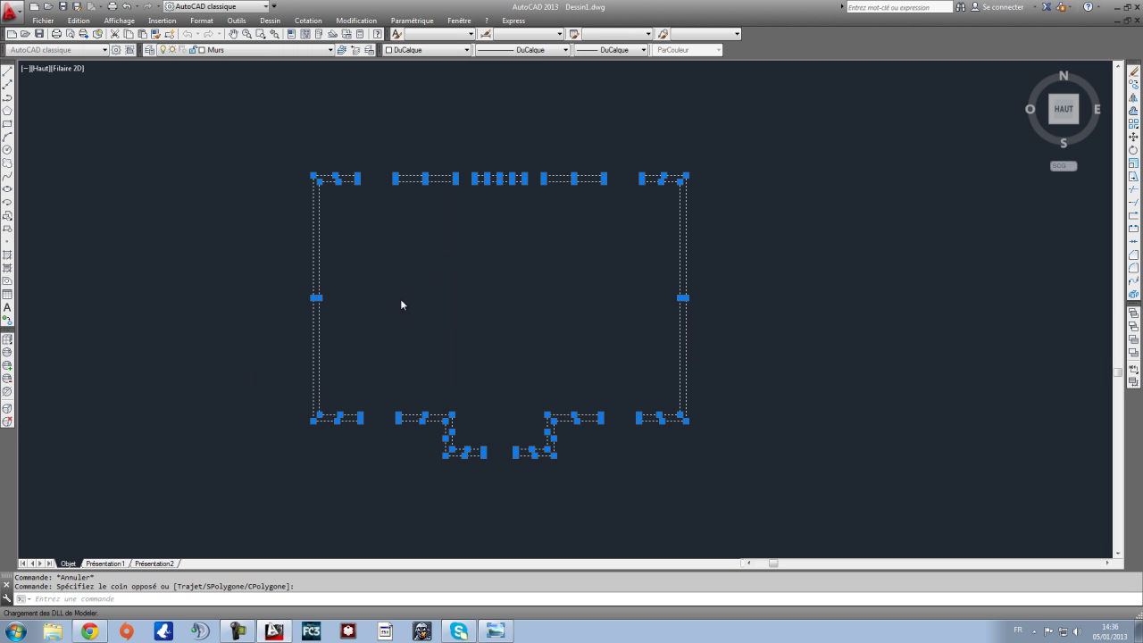
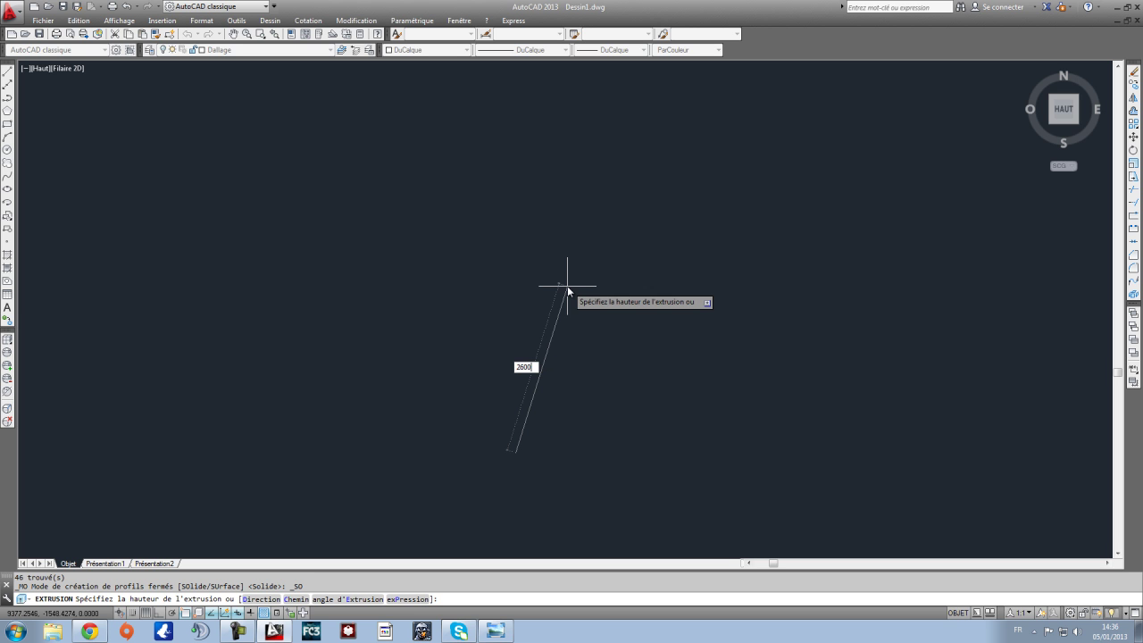
pyautogui.press('Return')
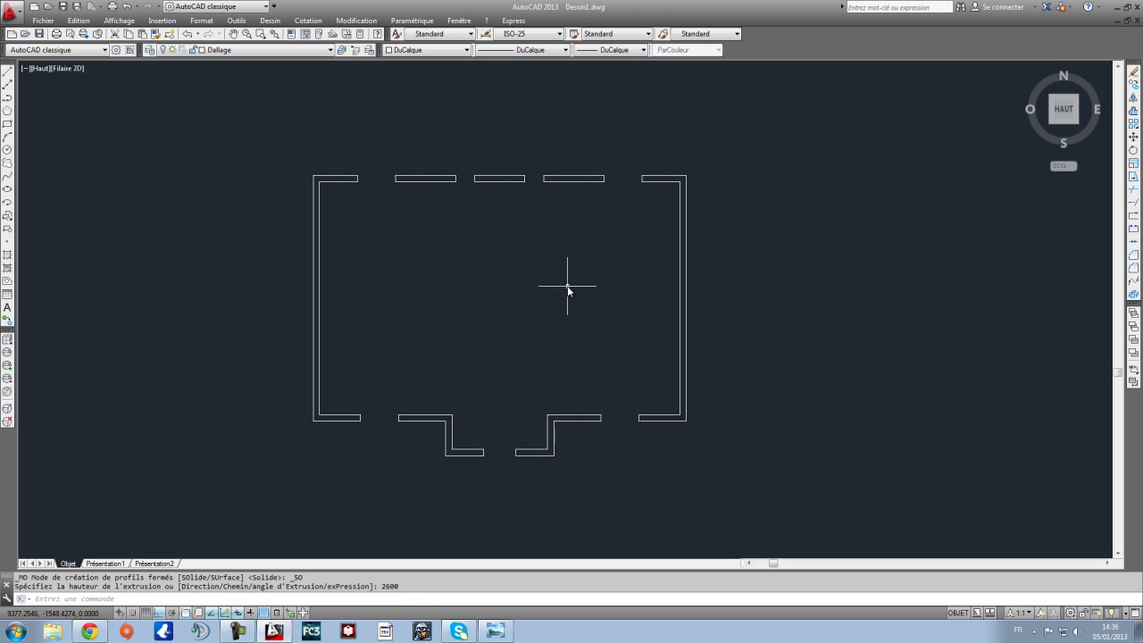
# Step: Switch to the southwest isometric view and check the layer of a short wall segment on the back edge
pyautogui.scroll(-2, 473, 259)
pyautogui.scroll(5, 522, 288)
pyautogui.scroll(-2, 522, 288)
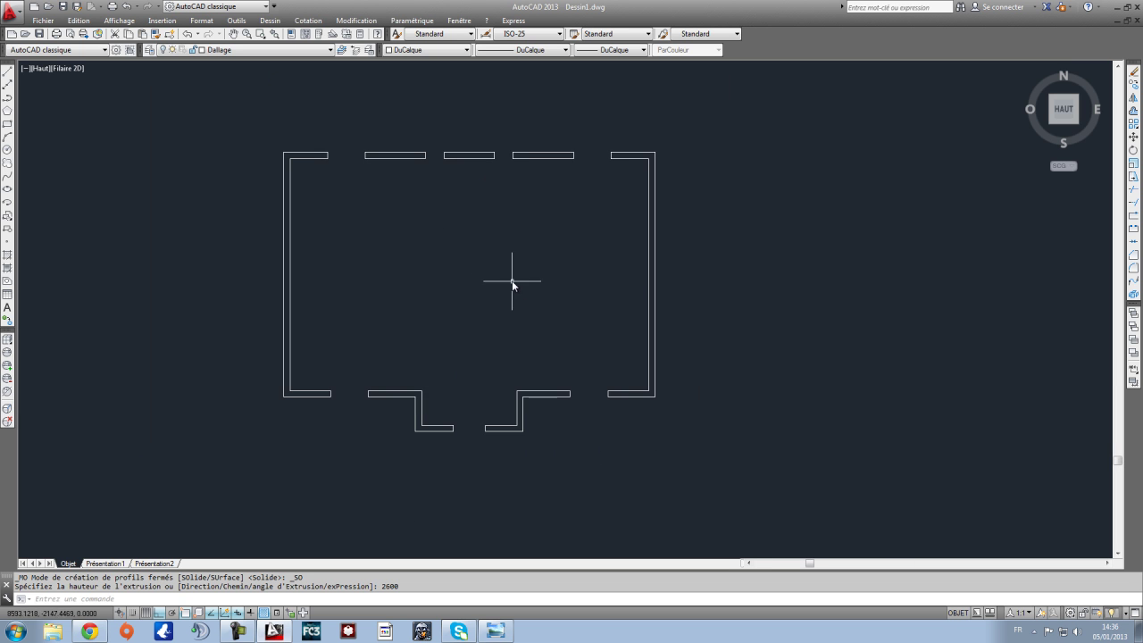
pyautogui.moveTo(432, 249); pyautogui.dragTo(515, 299, button='middle')
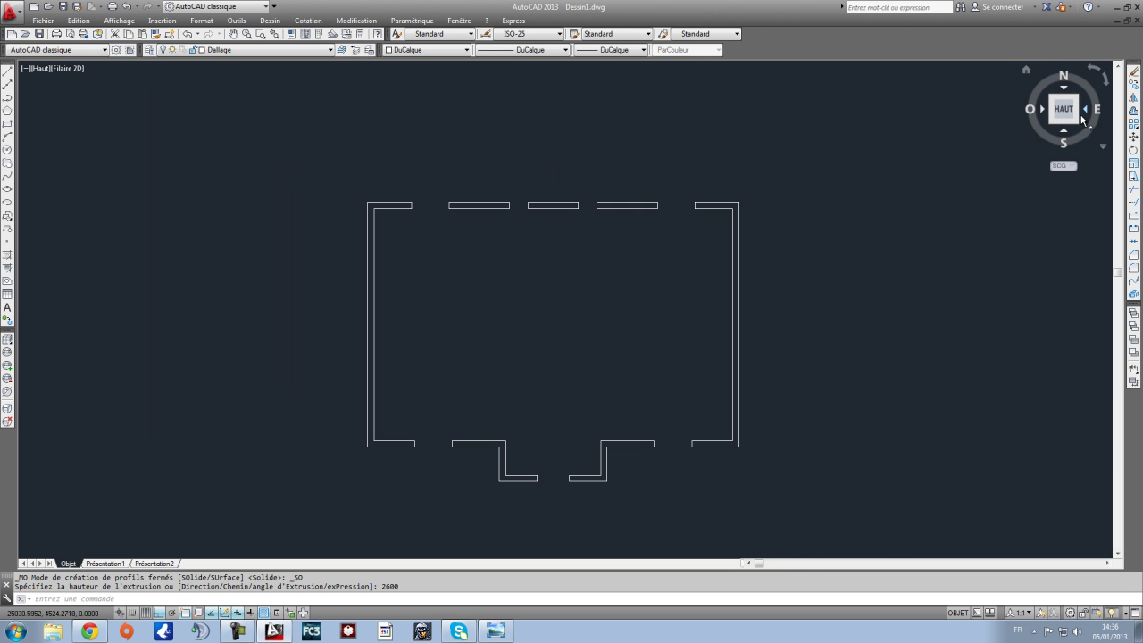
pyautogui.click(1051, 128)
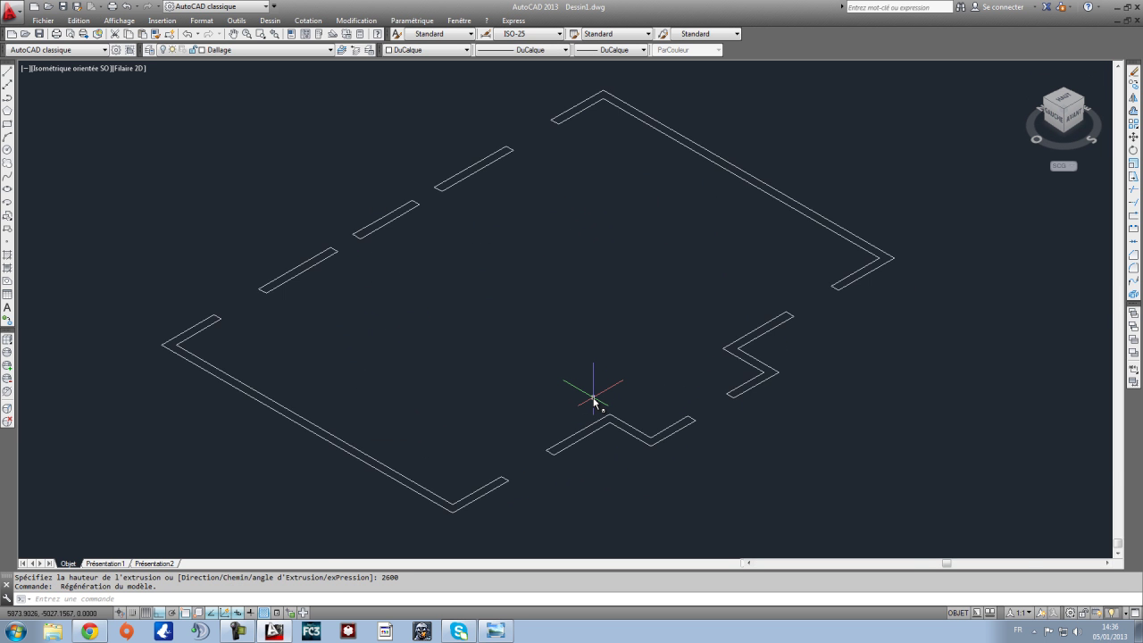
pyautogui.scroll(-2, 582, 401)
pyautogui.scroll(2, 582, 401)
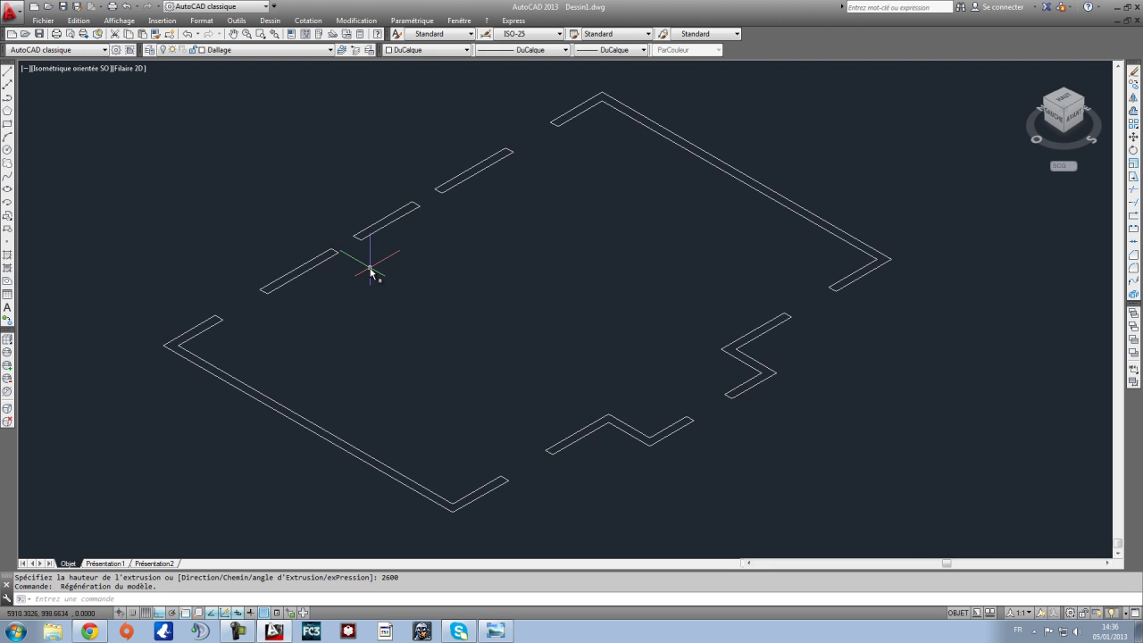
pyautogui.click(223, 51)
pyautogui.click(216, 81)
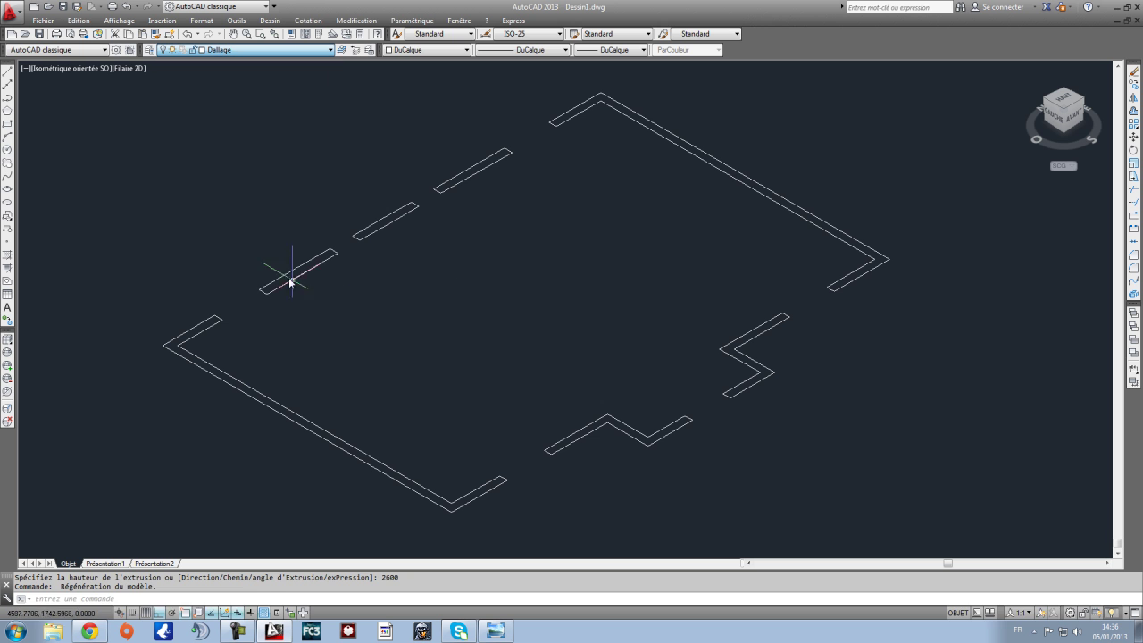
pyautogui.click(256, 255)
pyautogui.click(271, 263)
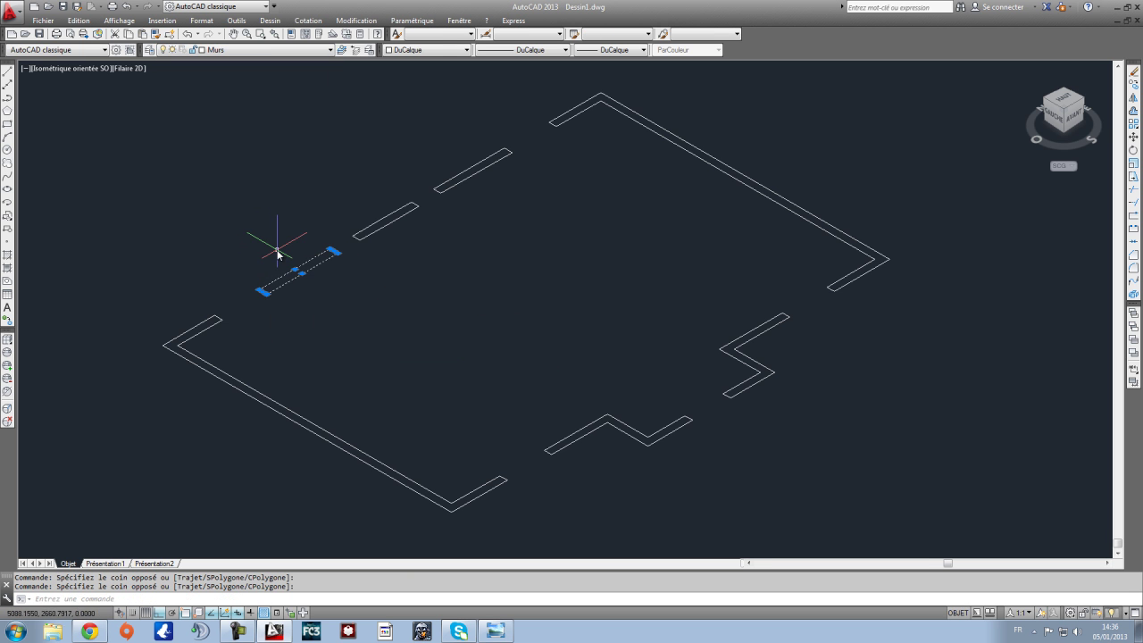
pyautogui.press('Escape')
# Step: Extrude all the visible wall outlines as solids to a height of 2600
pyautogui.click(924, 548)
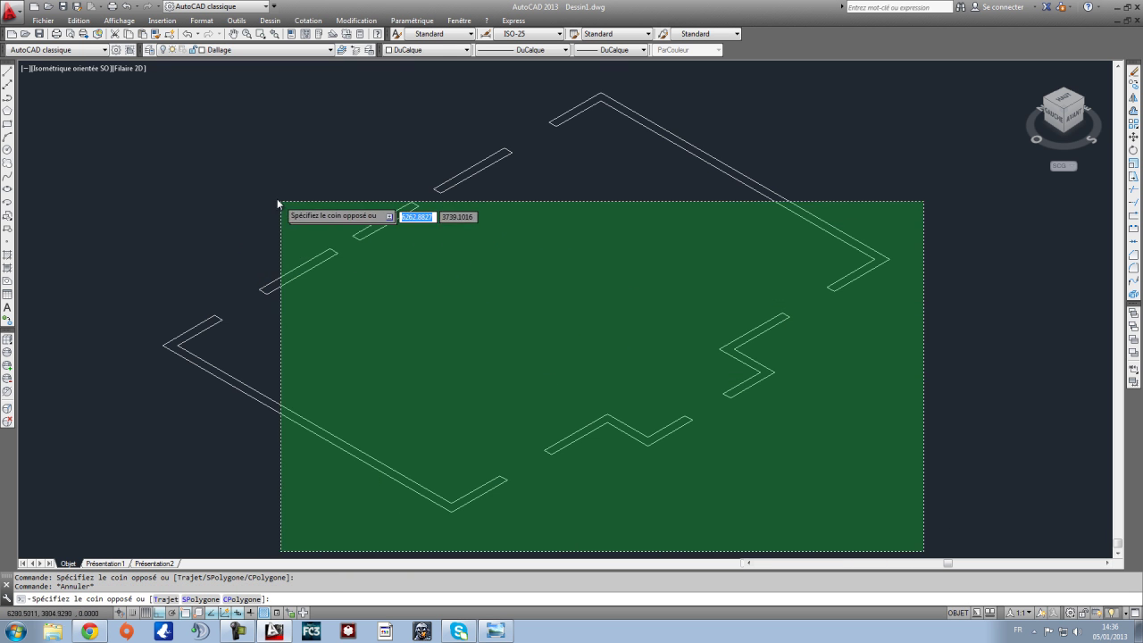
pyautogui.press('Escape')
pyautogui.click(929, 528)
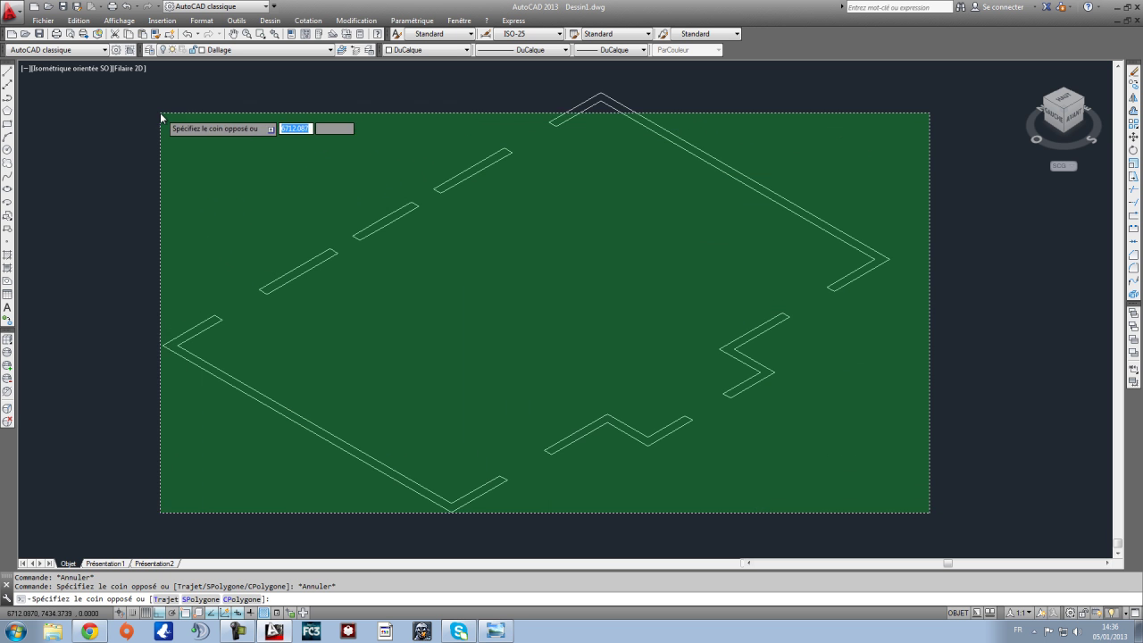
pyautogui.click(152, 87)
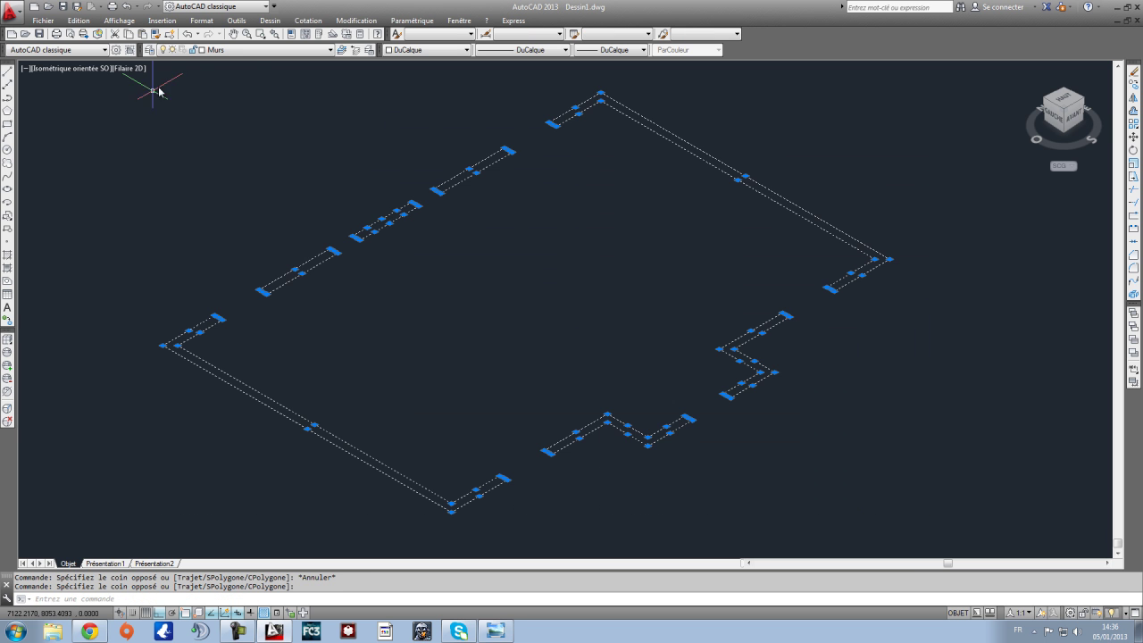
pyautogui.click(308, 20)
pyautogui.moveTo(280, 36)
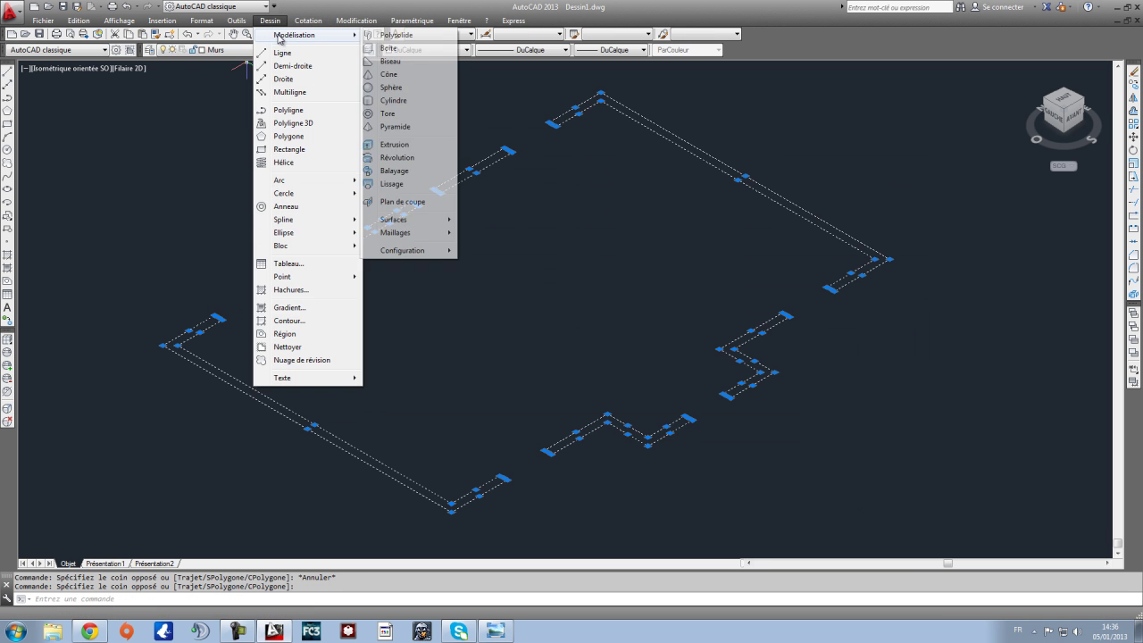
pyautogui.click(394, 144)
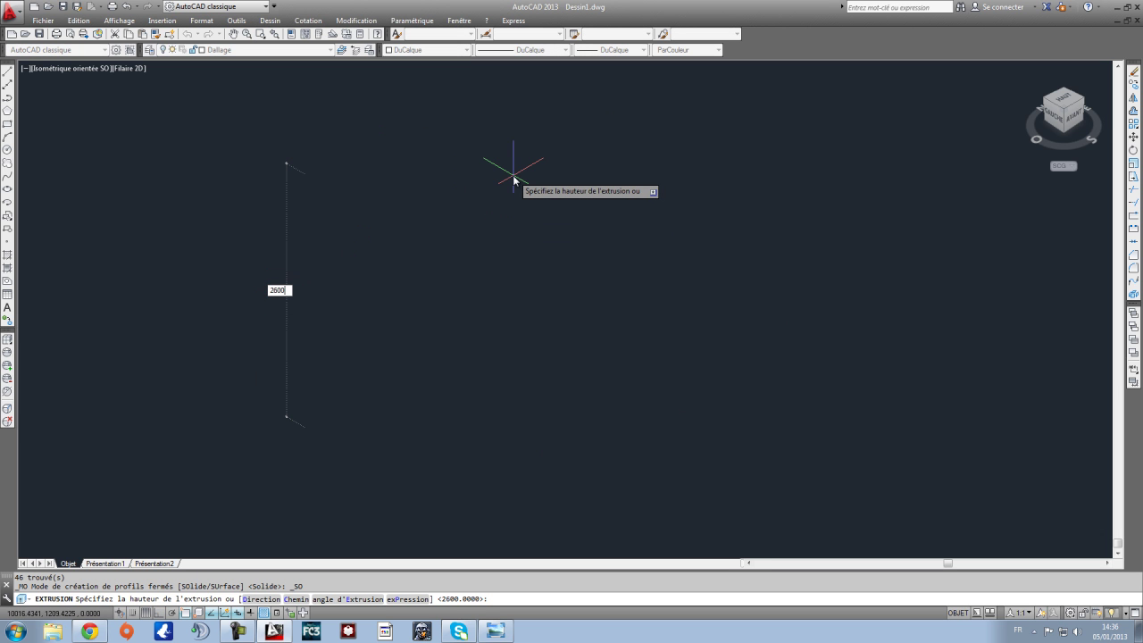
pyautogui.press('Return')
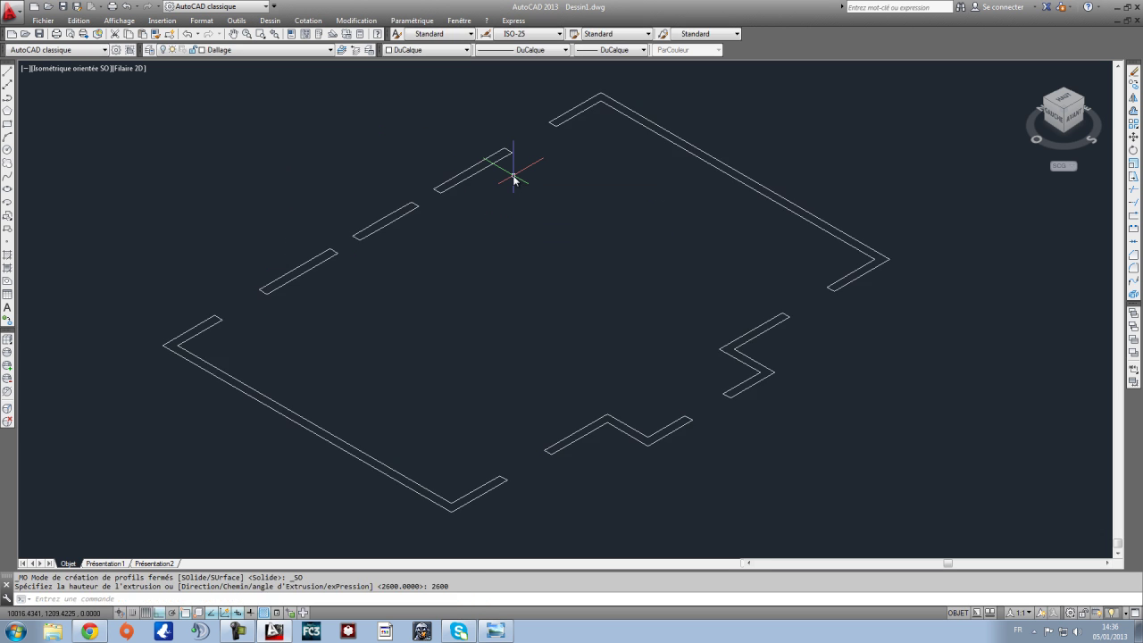
# Step: Turn on the Dallage layer to inspect the extruded walls in the isometric view
pyautogui.click(251, 52)
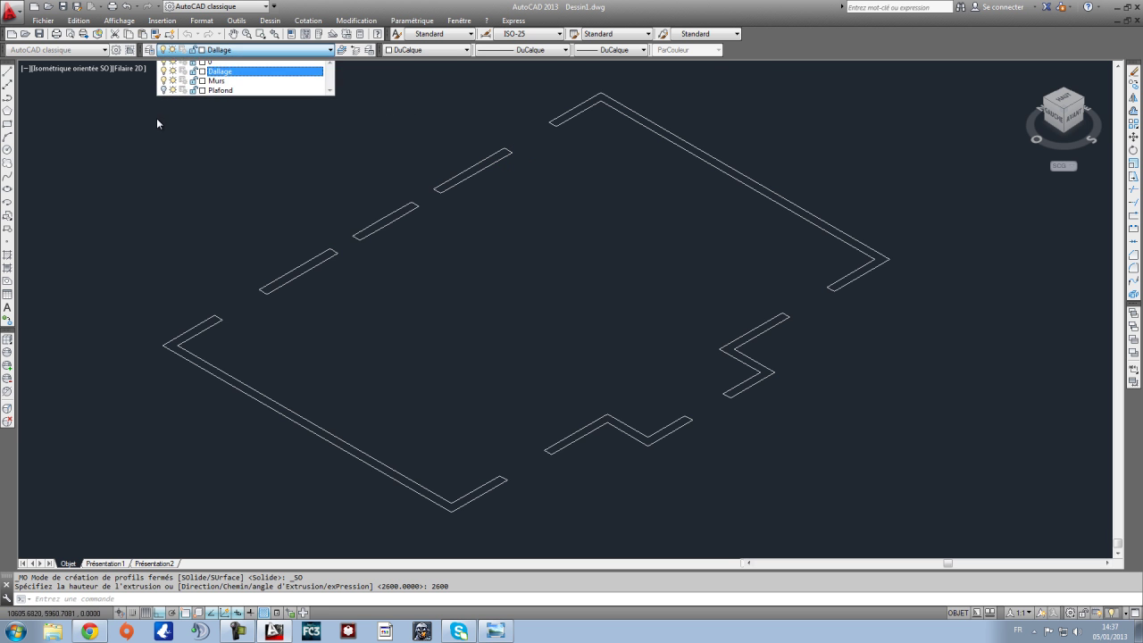
pyautogui.click(158, 125)
pyautogui.scroll(-2, 314, 223)
pyautogui.scroll(2, 325, 229)
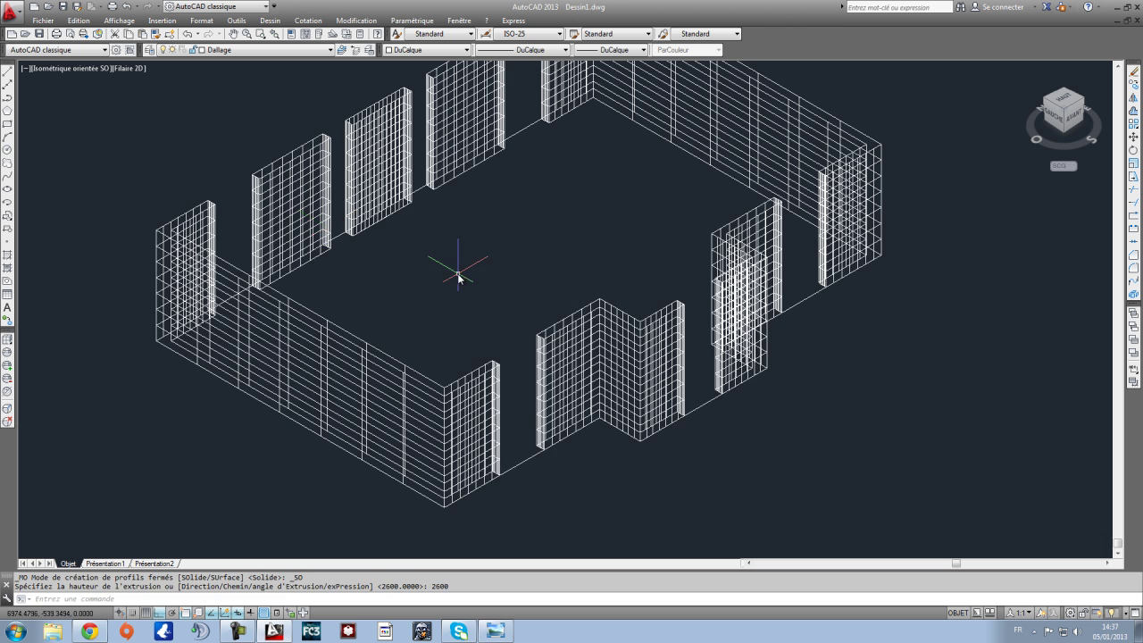
# Step: Undo the layer change, the isometric view and the wall extrusions, back to the flat wall outlines in top view
pyautogui.hotkey('ctrl', 'z')
pyautogui.hotkey('ctrl', 'z')
pyautogui.hotkey('ctrl', 'z')
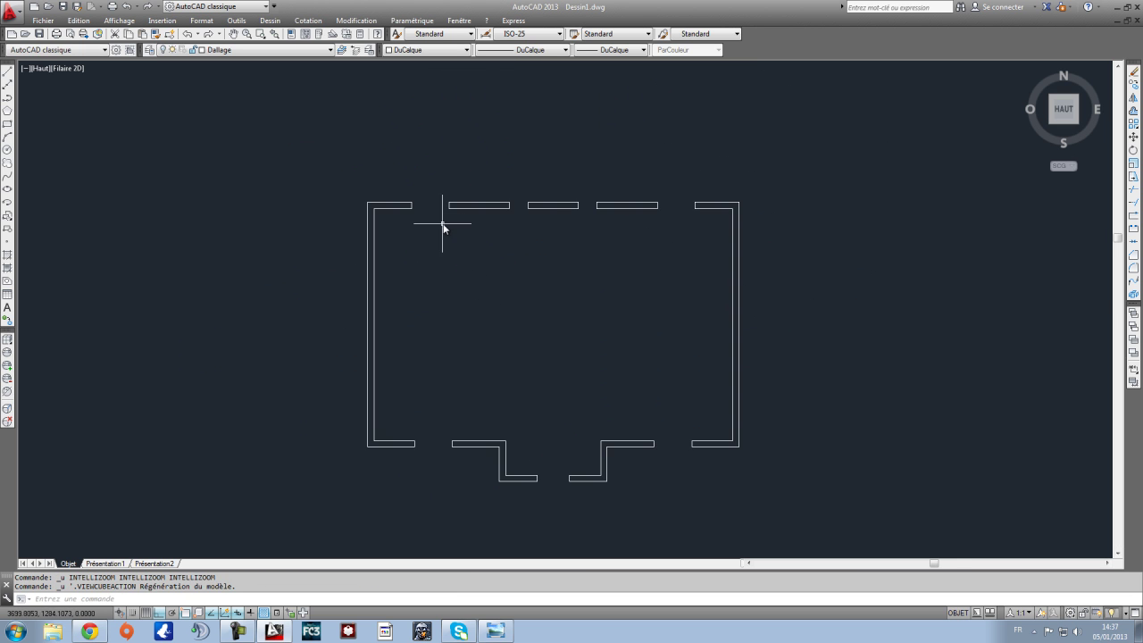
pyautogui.hotkey('ctrl', 'z')
pyautogui.hotkey('ctrl', 'z')
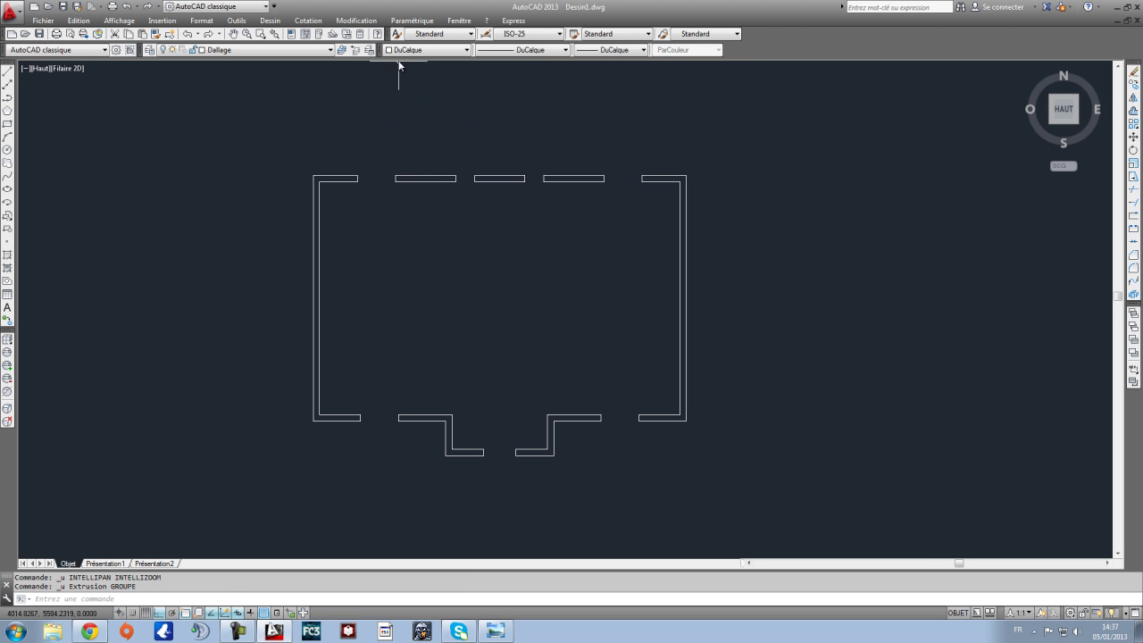
# Step: Select all the wall lines to check their layer, and turn off the current Dallage layer
pyautogui.click(766, 491)
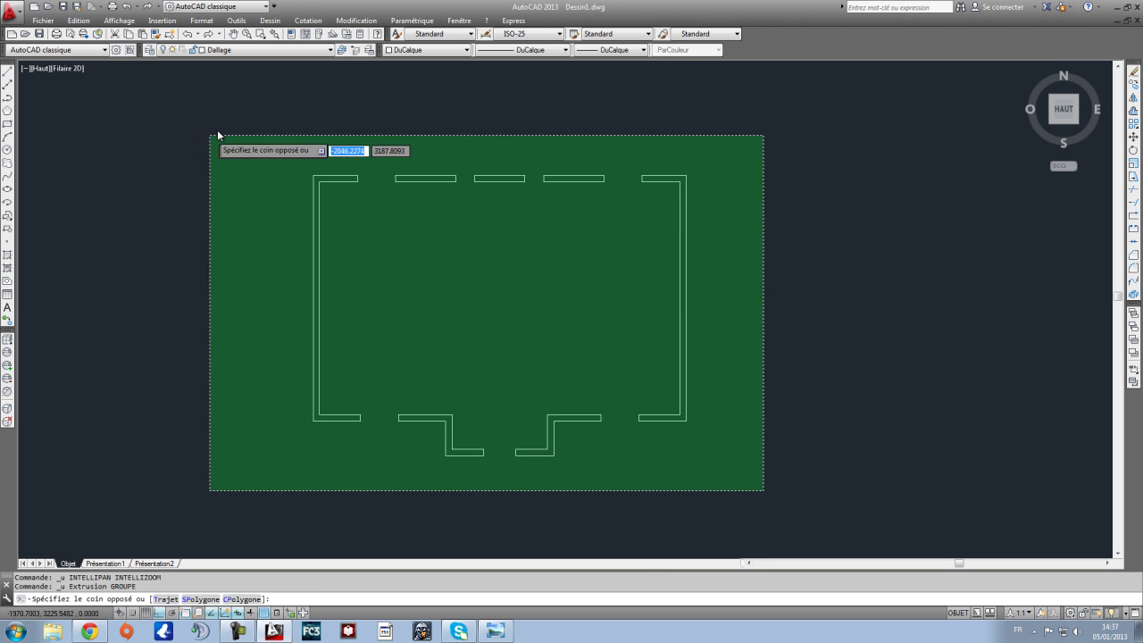
pyautogui.click(226, 130)
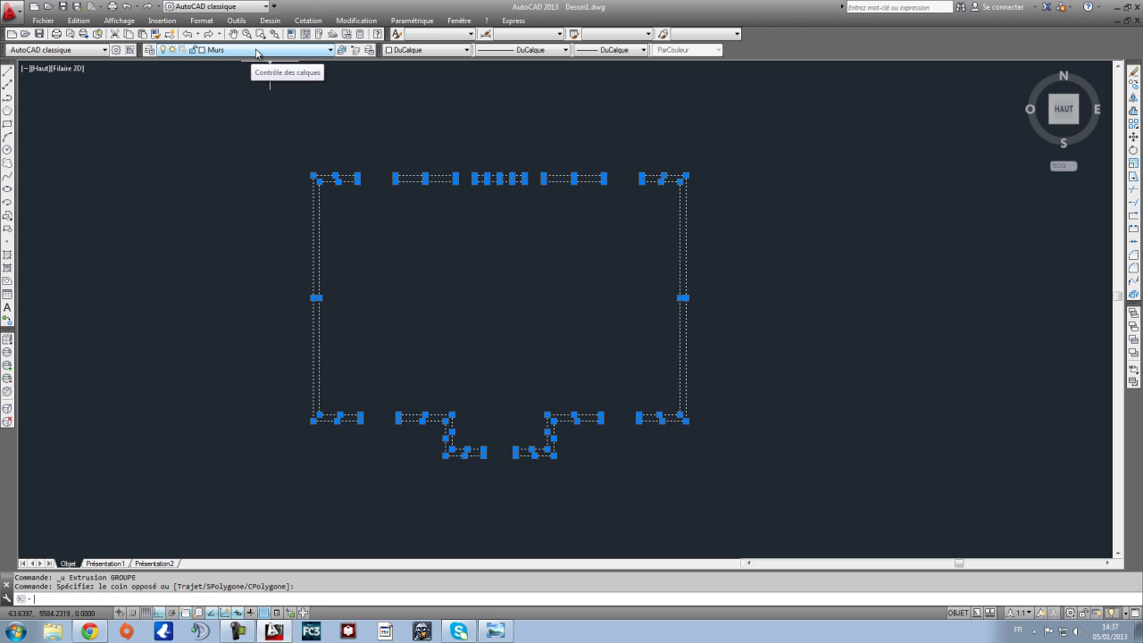
pyautogui.click(256, 53)
pyautogui.click(236, 69)
pyautogui.click(615, 339)
pyautogui.click(798, 491)
pyautogui.click(210, 64)
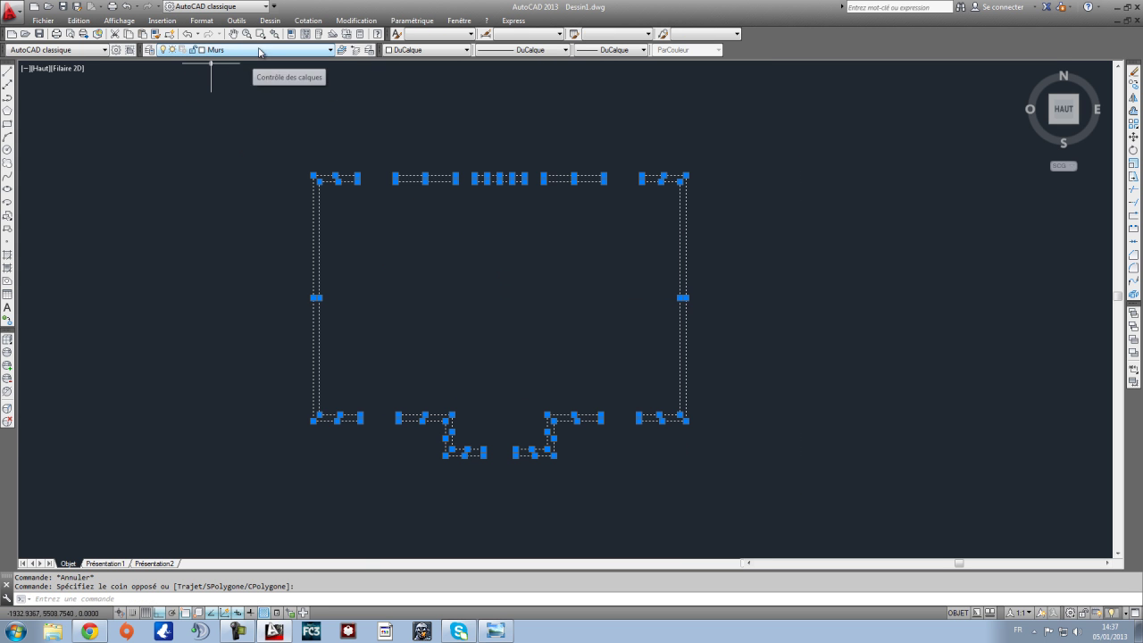
pyautogui.click(234, 51)
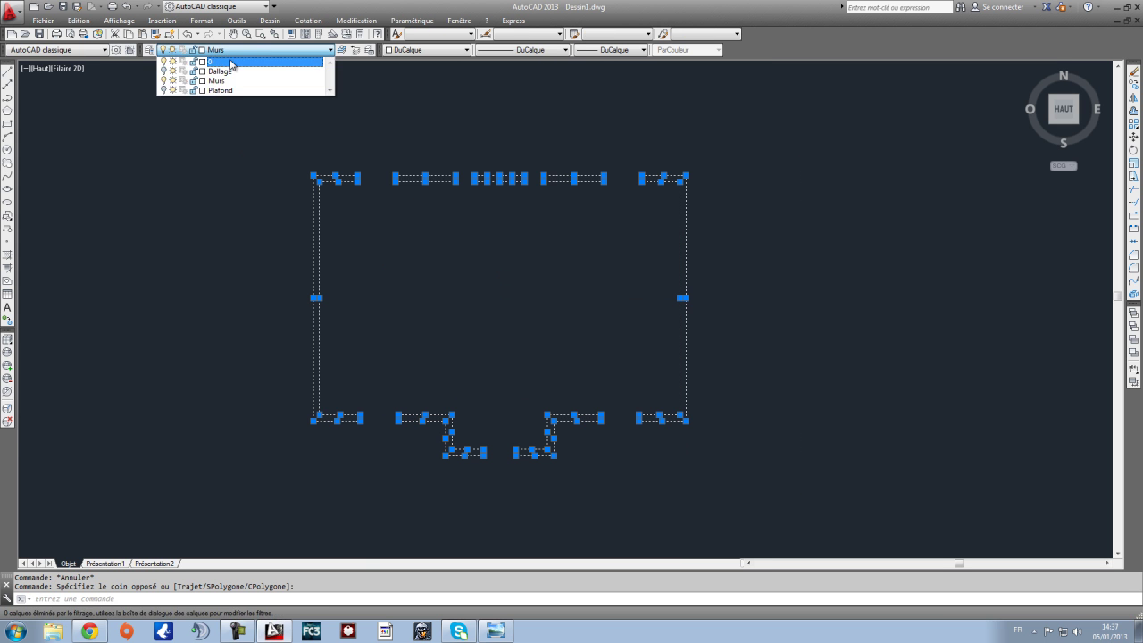
pyautogui.click(163, 72)
pyautogui.click(626, 343)
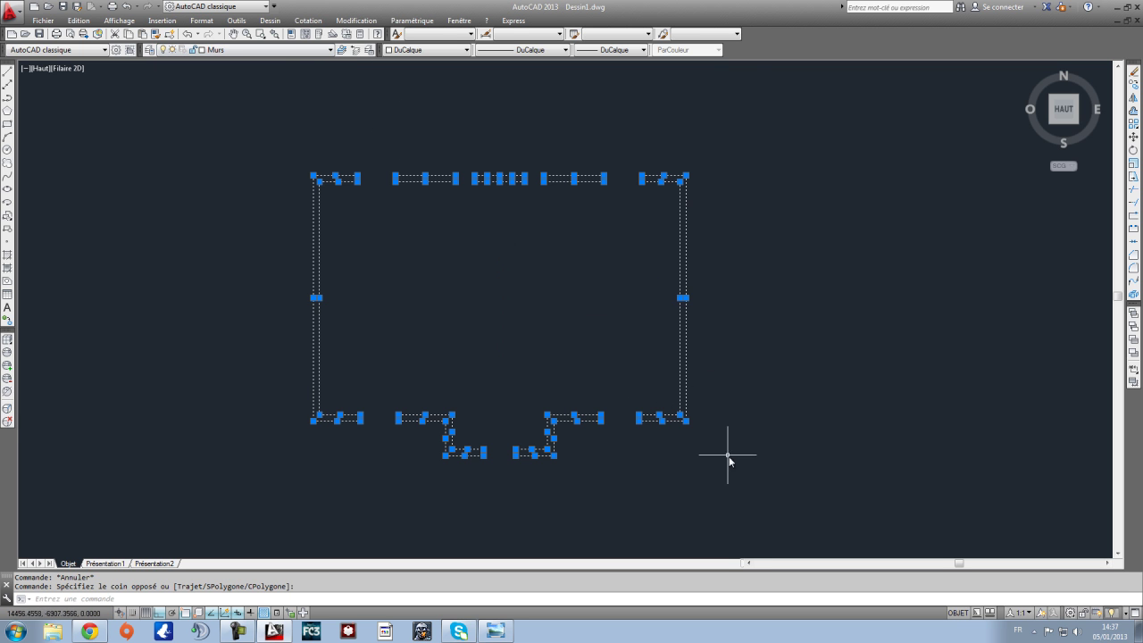
pyautogui.press('Escape')
# Step: Accept the warning about the disabled current layer and make Murs the current layer
pyautogui.click(266, 50)
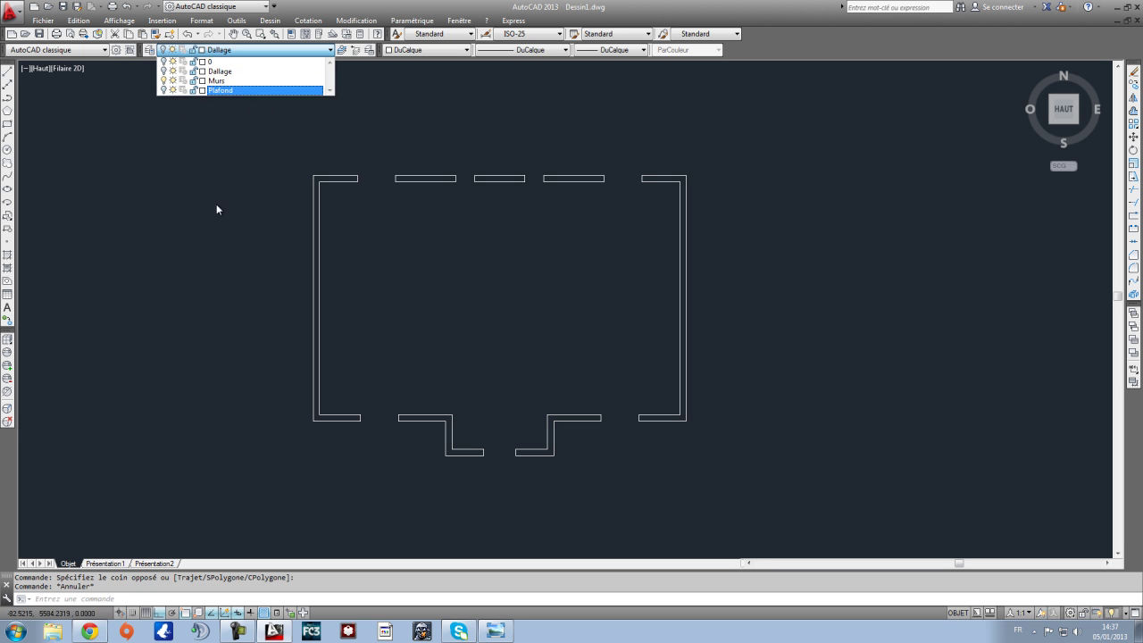
pyautogui.click(272, 51)
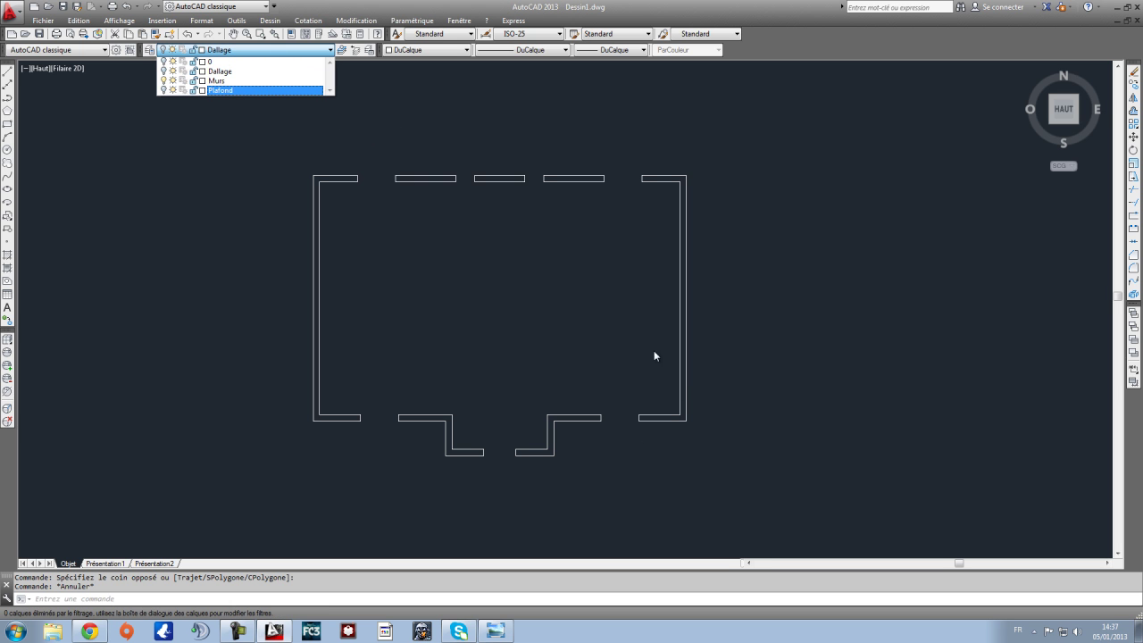
pyautogui.click(260, 193)
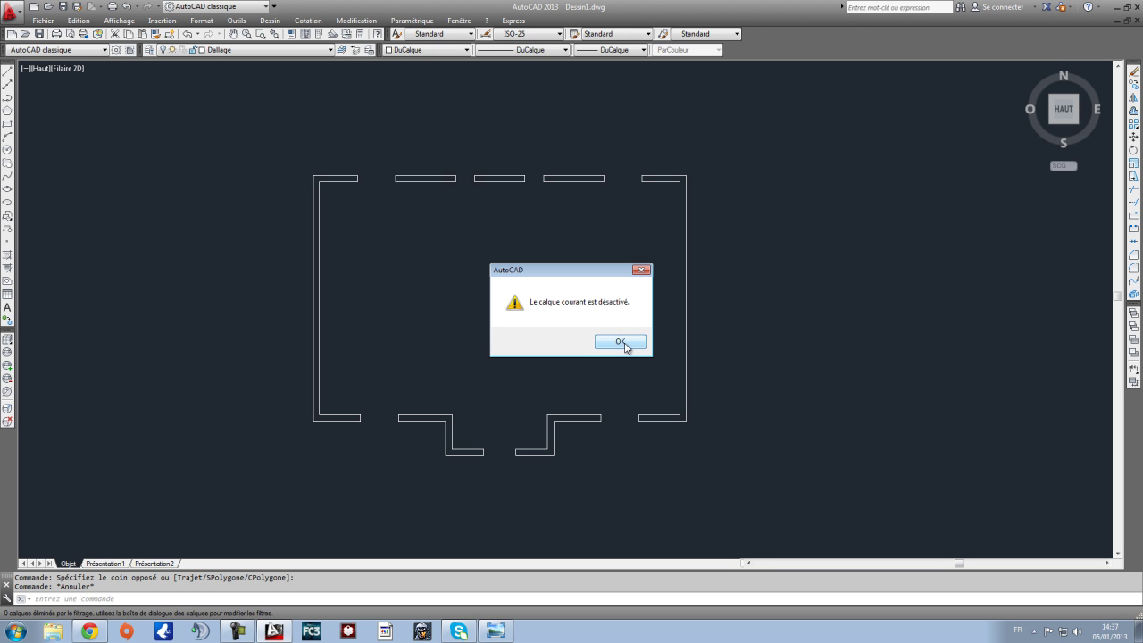
pyautogui.click(620, 342)
pyautogui.click(150, 51)
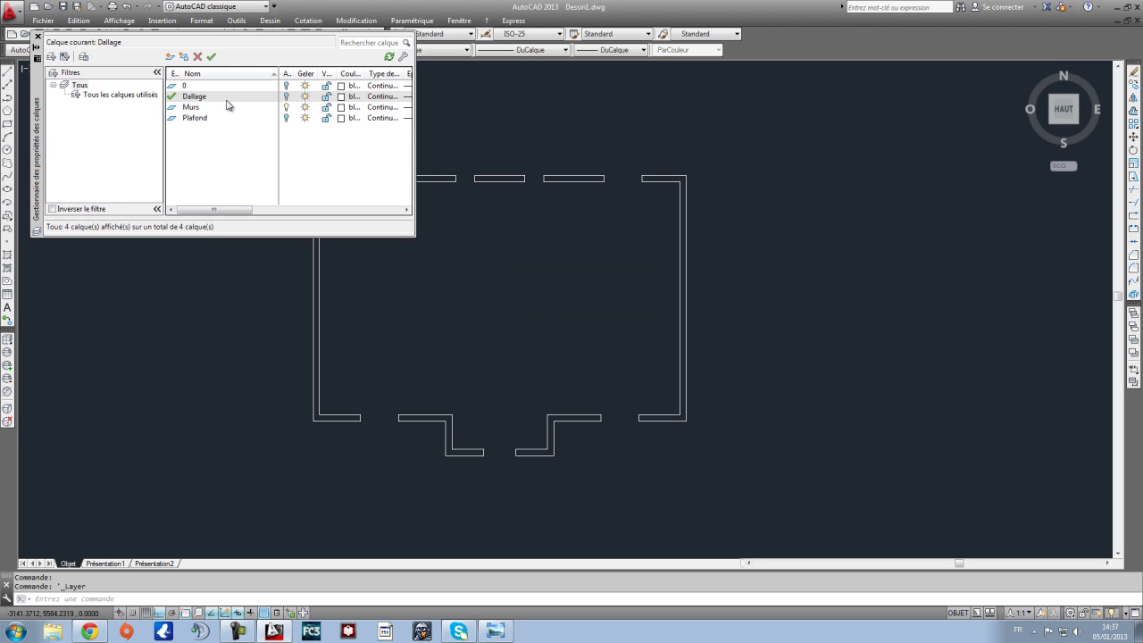
pyautogui.click(195, 108)
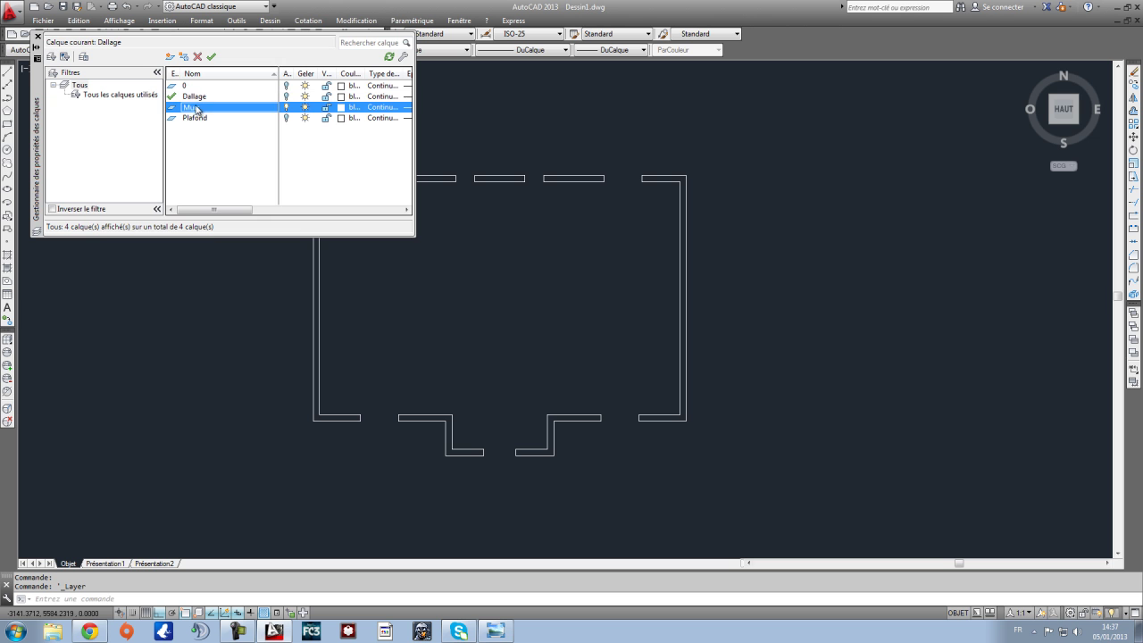
pyautogui.click(211, 57)
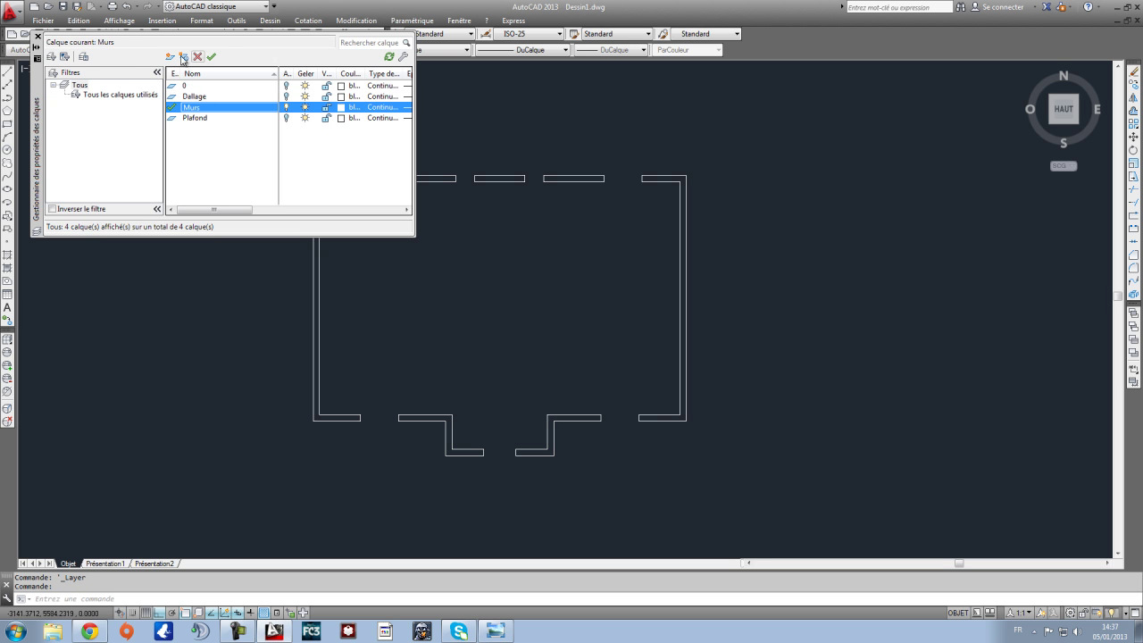
pyautogui.click(38, 37)
# Step: Convert all the closed wall outlines into regions on the Murs layer
pyautogui.click(754, 501)
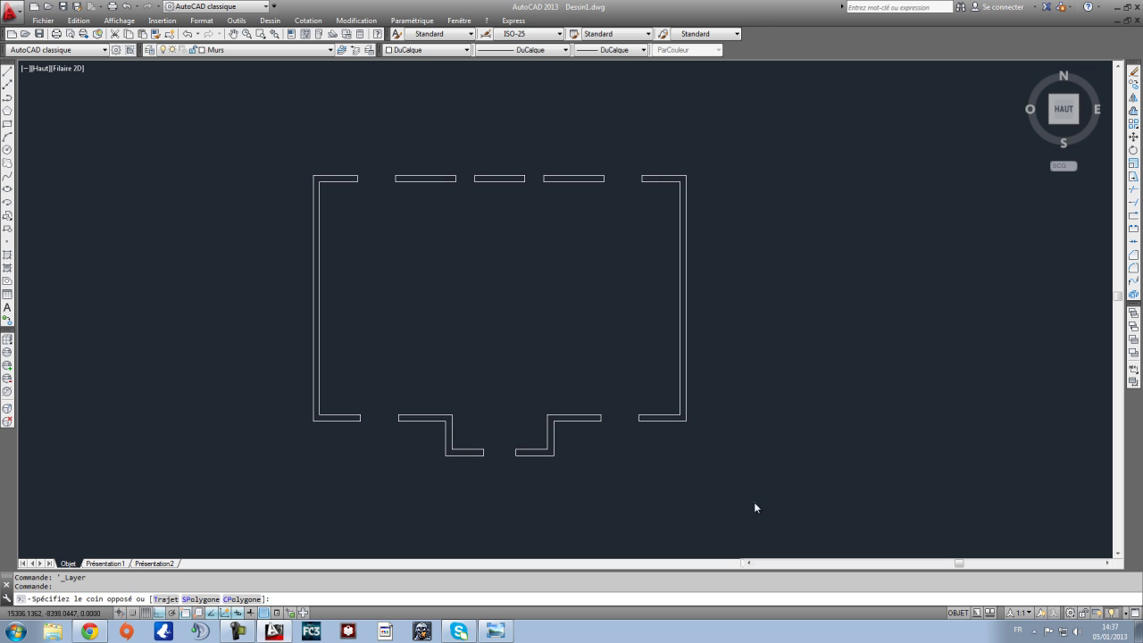
pyautogui.click(265, 145)
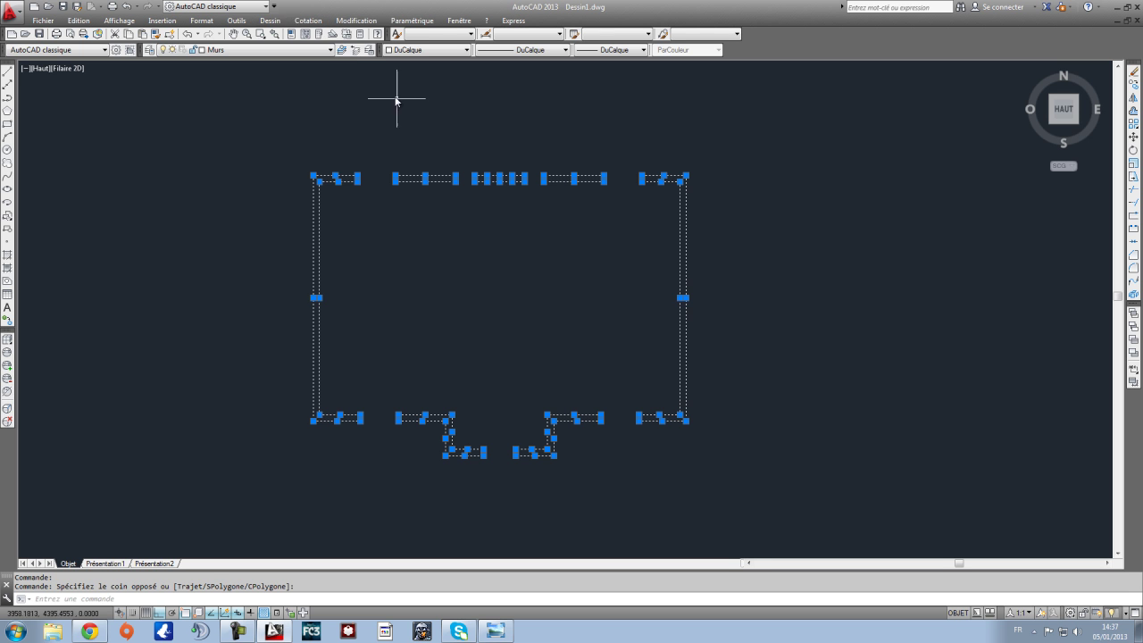
pyautogui.press('Escape')
pyautogui.click(271, 21)
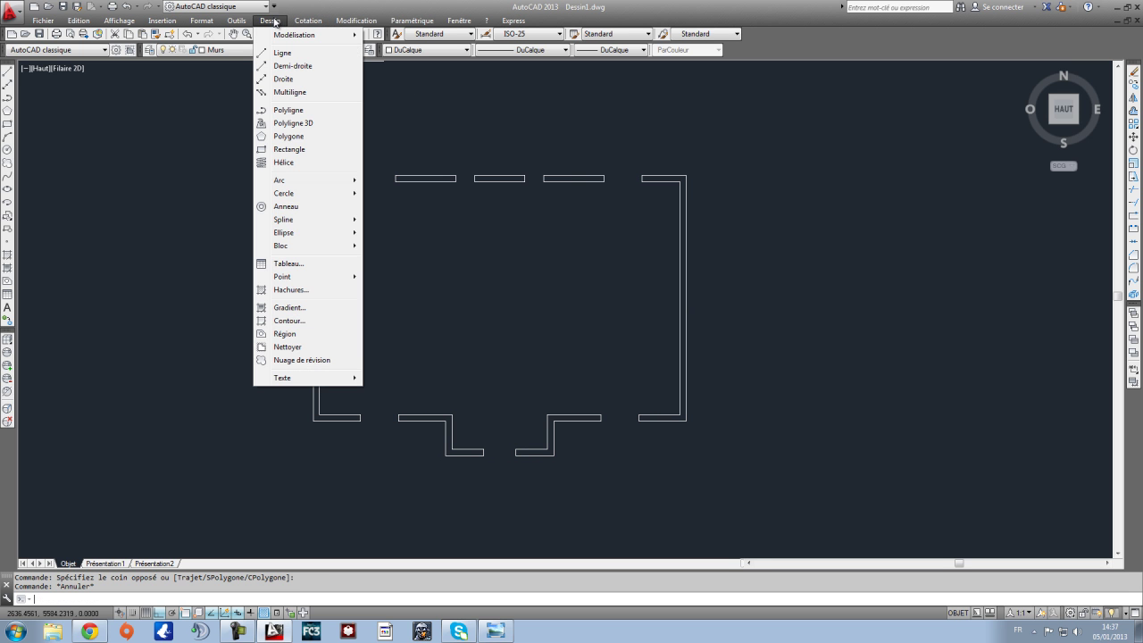
pyautogui.click(286, 334)
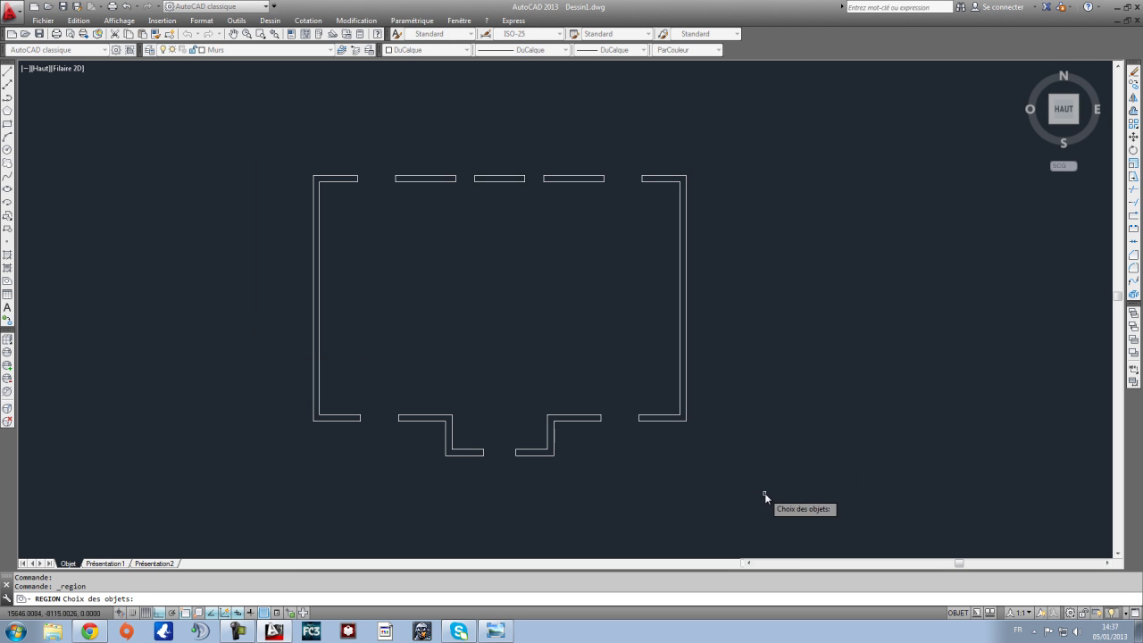
pyautogui.click(742, 490)
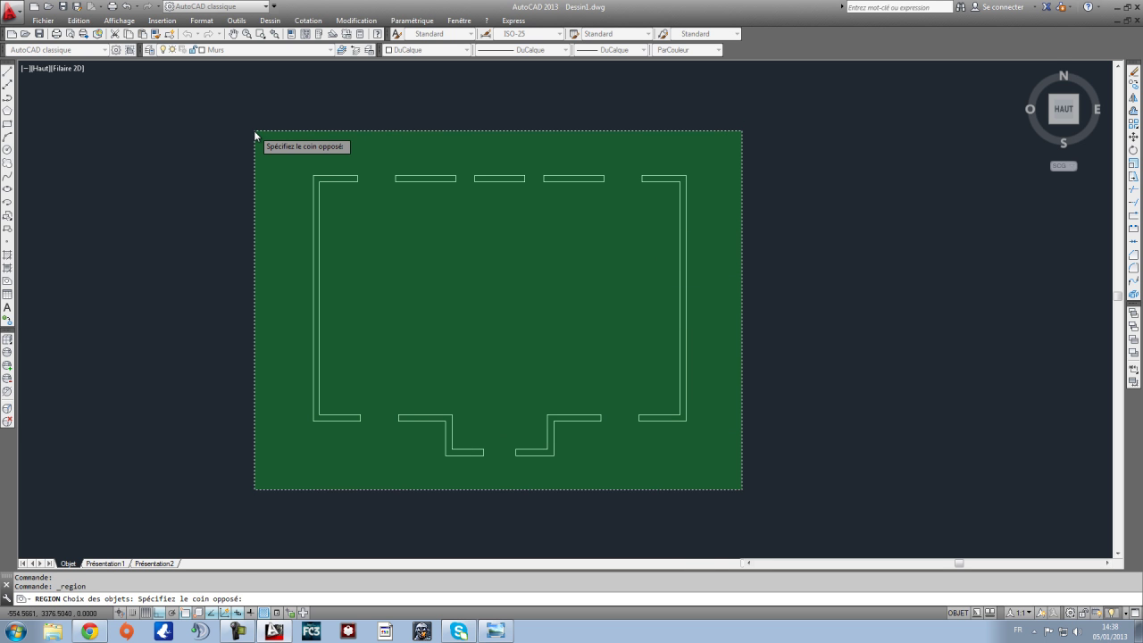
pyautogui.click(251, 131)
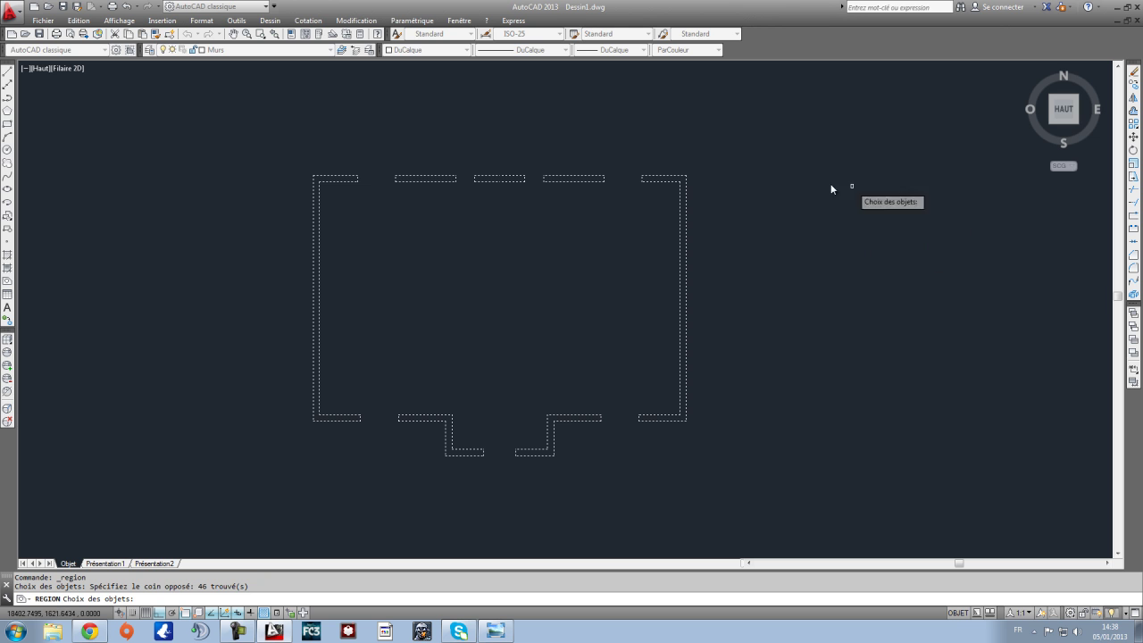
pyautogui.press('Return')
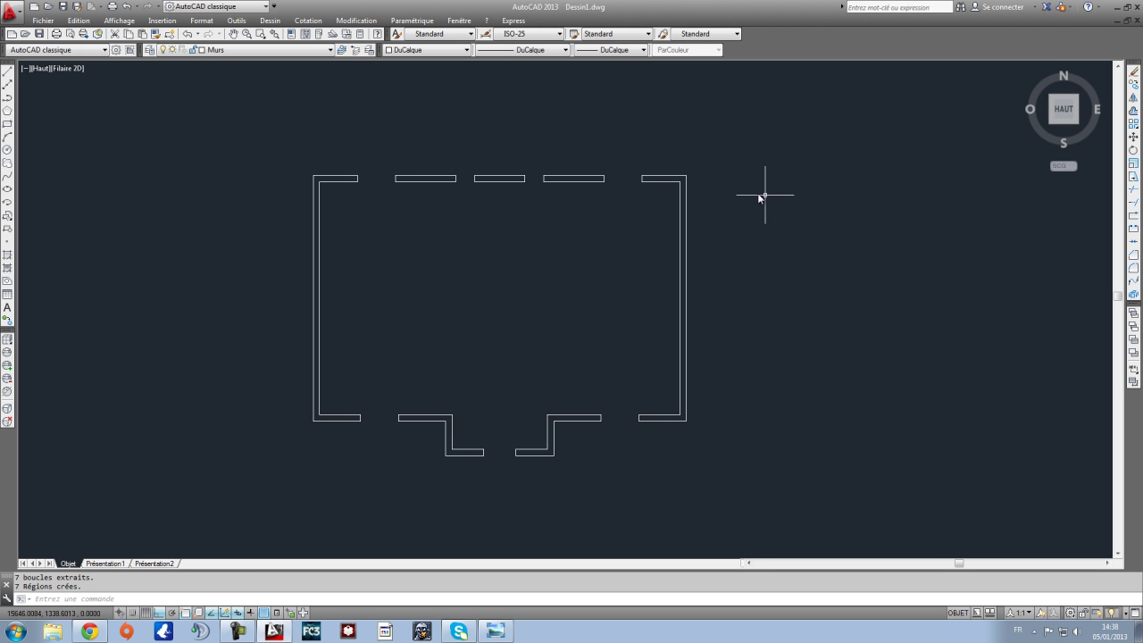
# Step: Select individual wall segments along the upper and lower edges to check whether each is a single region
pyautogui.click(586, 177)
pyautogui.click(578, 177)
pyautogui.scroll(4, 577, 177)
pyautogui.scroll(-2, 576, 177)
pyautogui.press('Escape')
pyautogui.click(358, 171)
pyautogui.click(299, 187)
pyautogui.press('Escape')
pyautogui.scroll(-2, 244, 186)
pyautogui.click(216, 182)
pyautogui.press('Escape')
pyautogui.click(430, 425)
pyautogui.click(426, 405)
pyautogui.press('Escape')
pyautogui.click(556, 404)
pyautogui.press('Escape')
pyautogui.scroll(-2, 511, 326)
pyautogui.scroll(2, 439, 282)
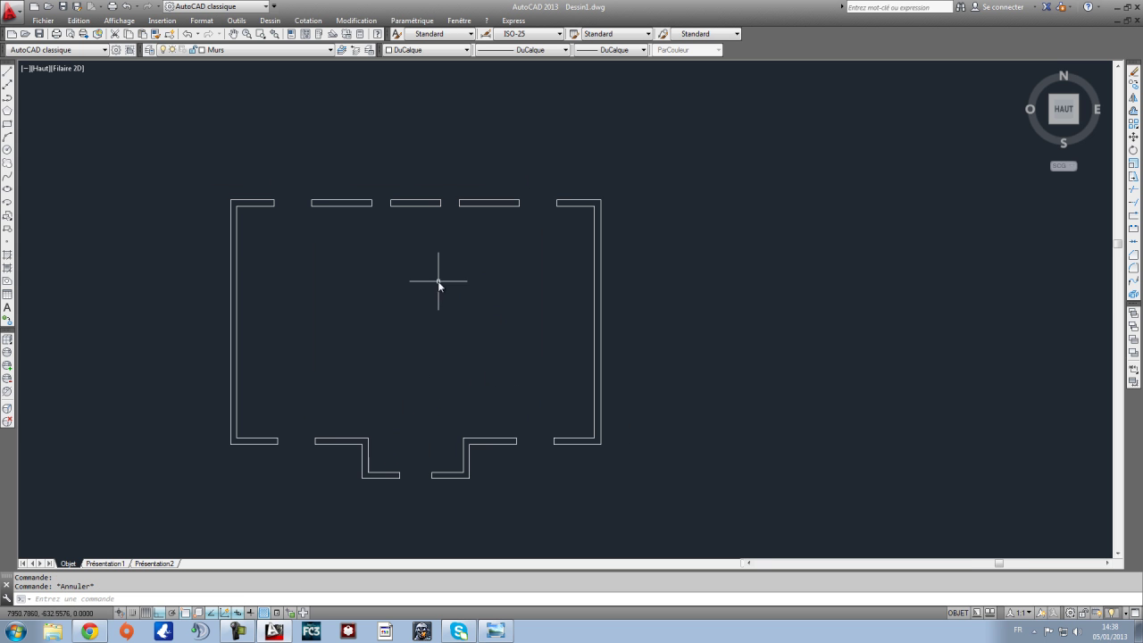
# Step: Select all the wall regions of the floor plan
pyautogui.moveTo(414, 277); pyautogui.dragTo(456, 251, button='middle')
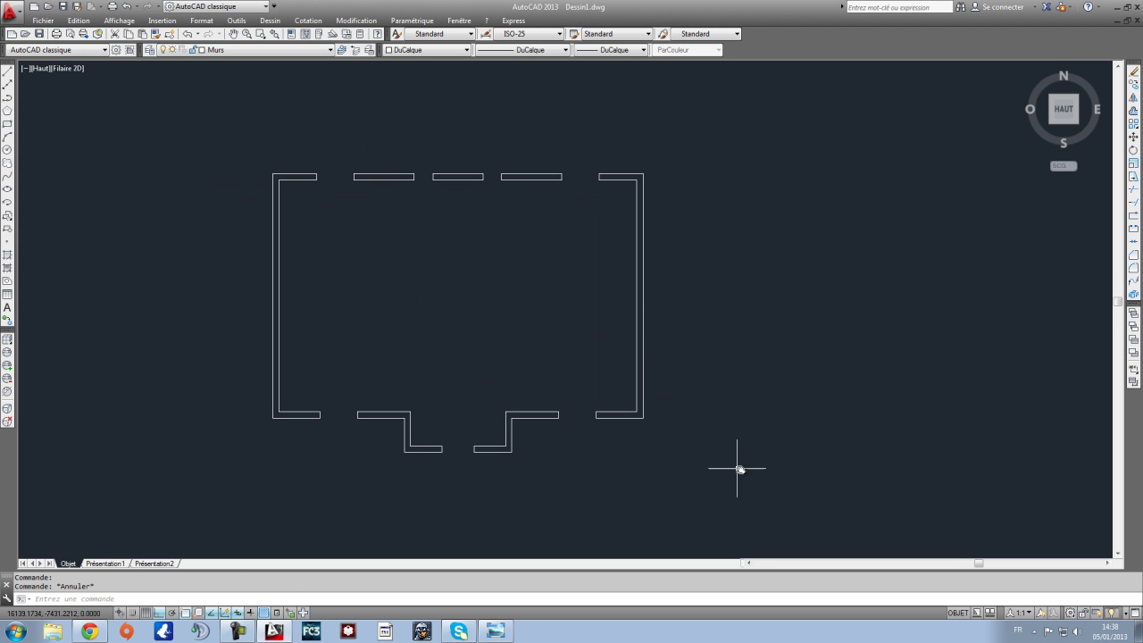
pyautogui.click(715, 490)
pyautogui.click(200, 119)
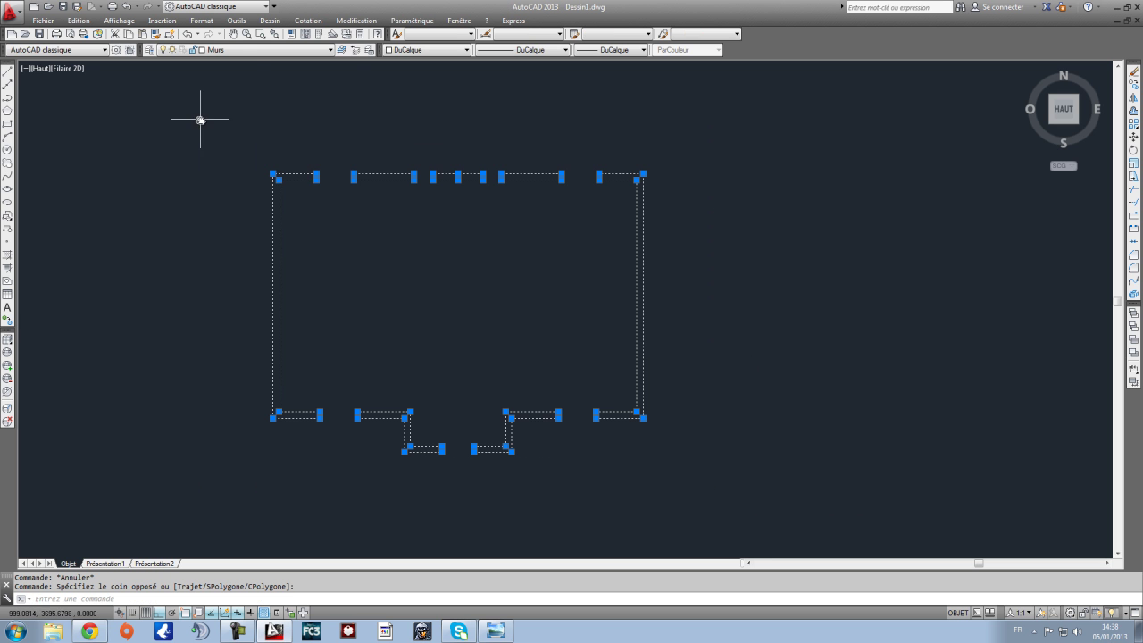
# Step: Extrude all the selected wall profiles on the Murs layer to a height of 2600
pyautogui.click(270, 21)
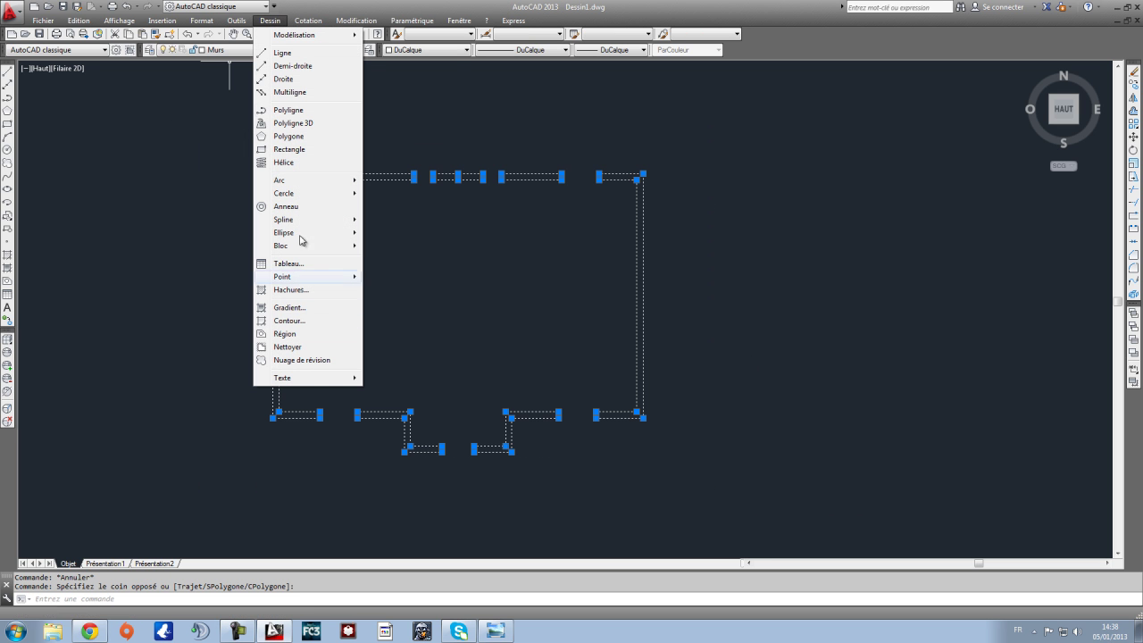
pyautogui.moveTo(313, 36)
pyautogui.click(398, 147)
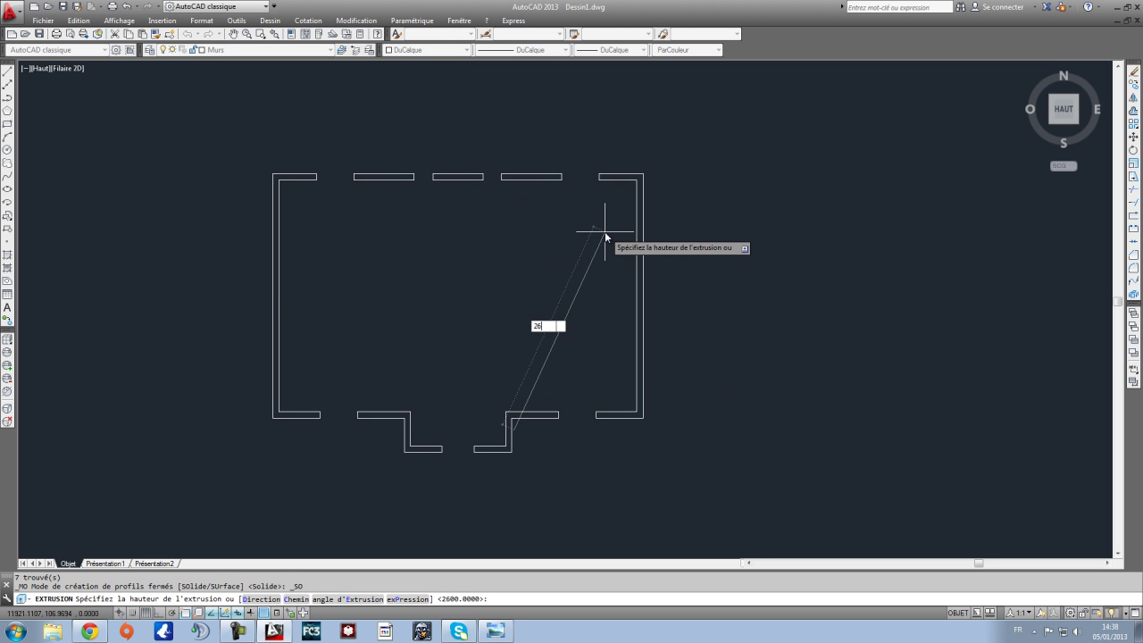
pyautogui.write('2600')
pyautogui.press('Return')
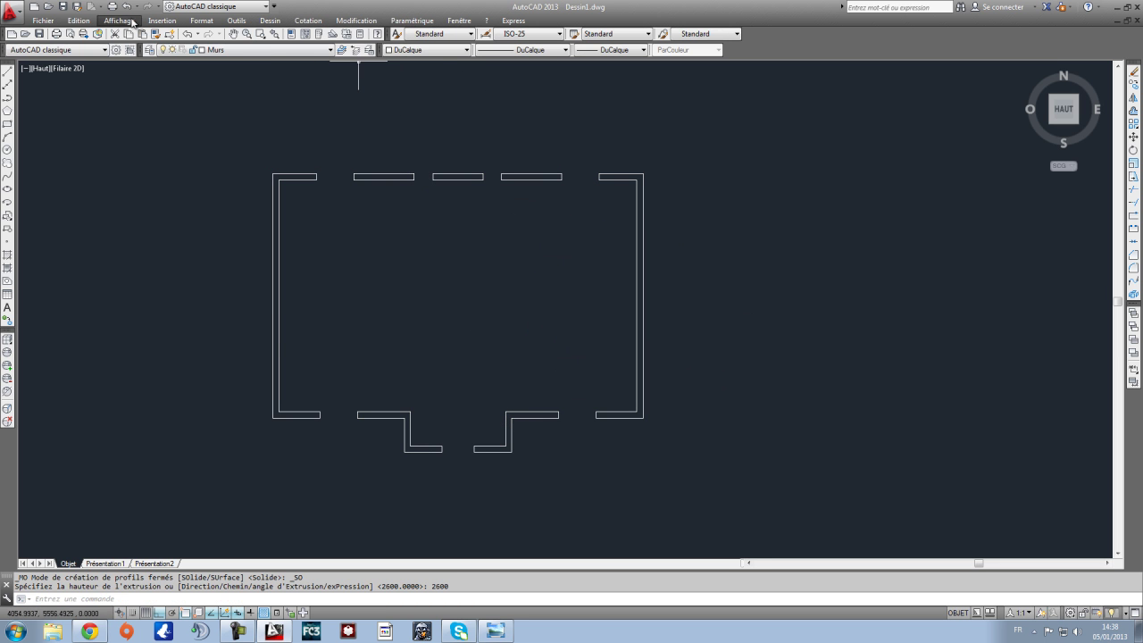
# Step: Orbit the model freely to examine the extruded walls in a 3D view
pyautogui.click(132, 22)
pyautogui.moveTo(151, 139)
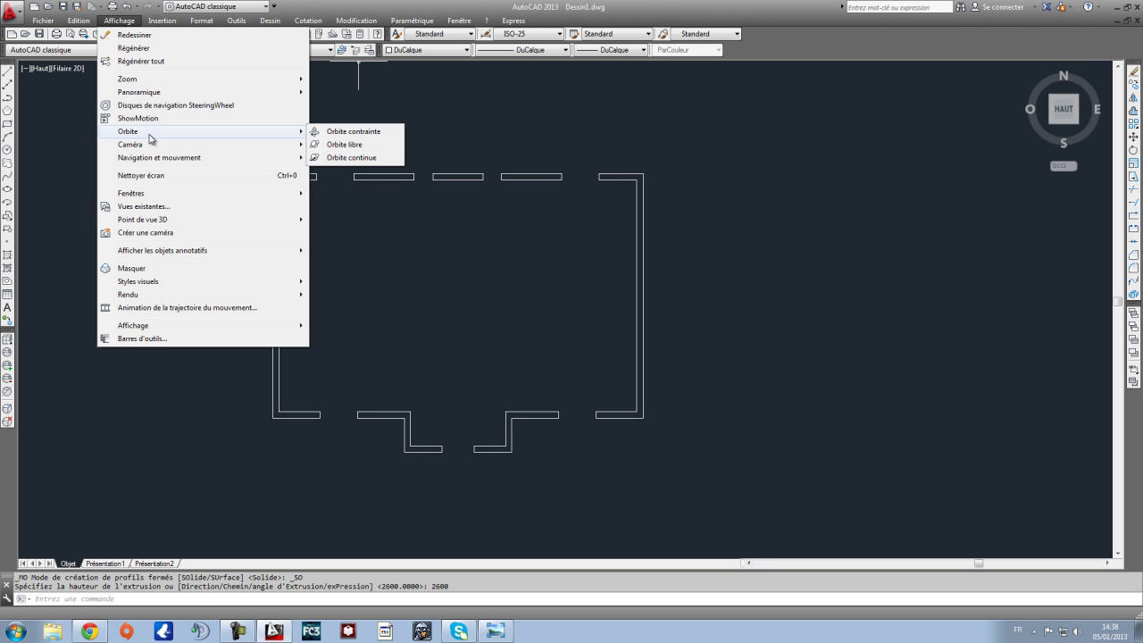
pyautogui.click(344, 144)
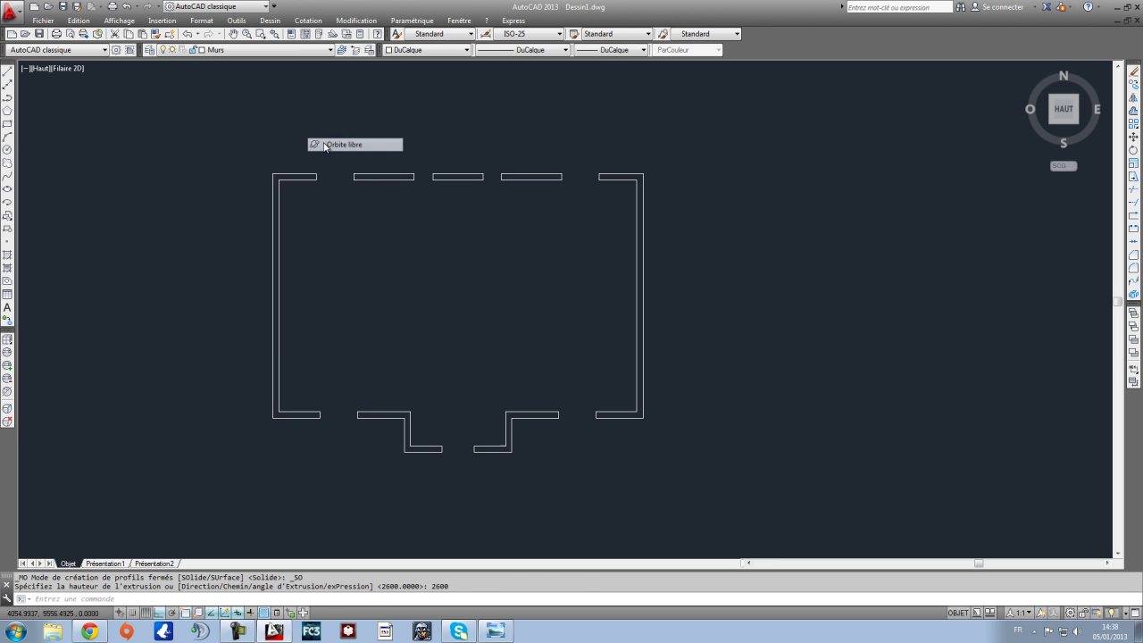
pyautogui.moveTo(548, 304); pyautogui.dragTo(586, 432)
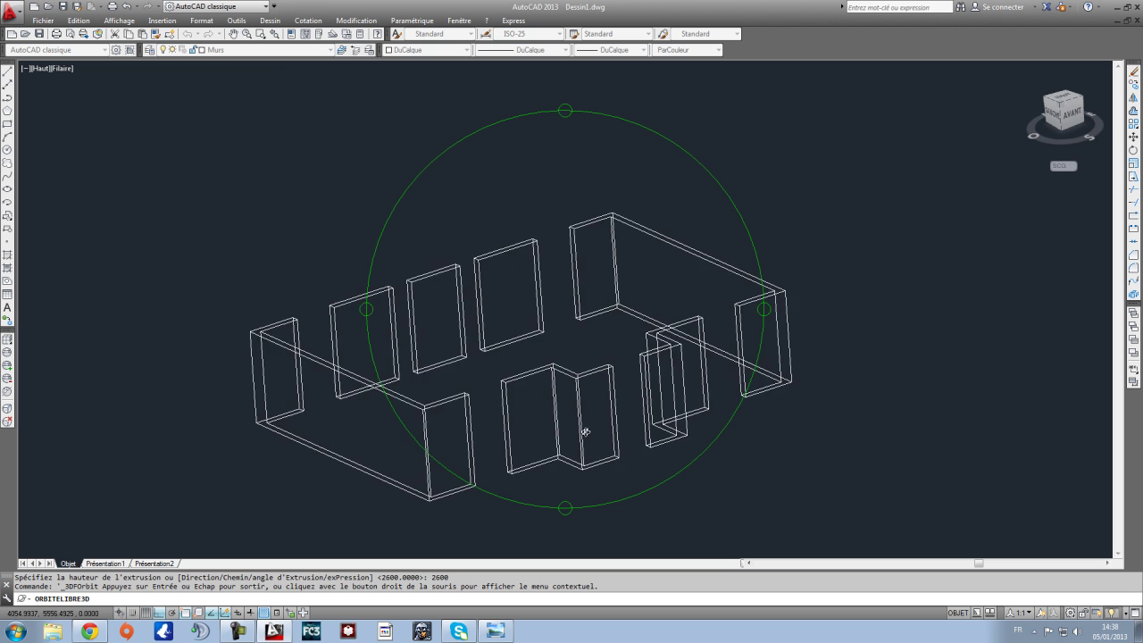
pyautogui.moveTo(843, 341); pyautogui.dragTo(1066, 185)
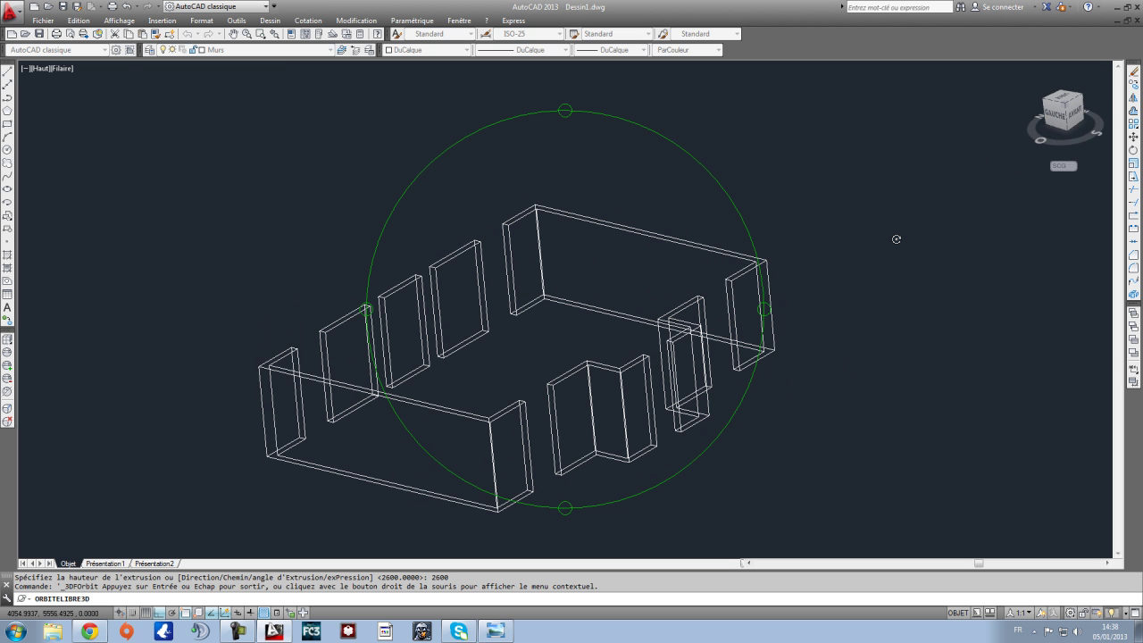
pyautogui.press('Escape')
pyautogui.scroll(4, 554, 340)
pyautogui.scroll(-2, 554, 341)
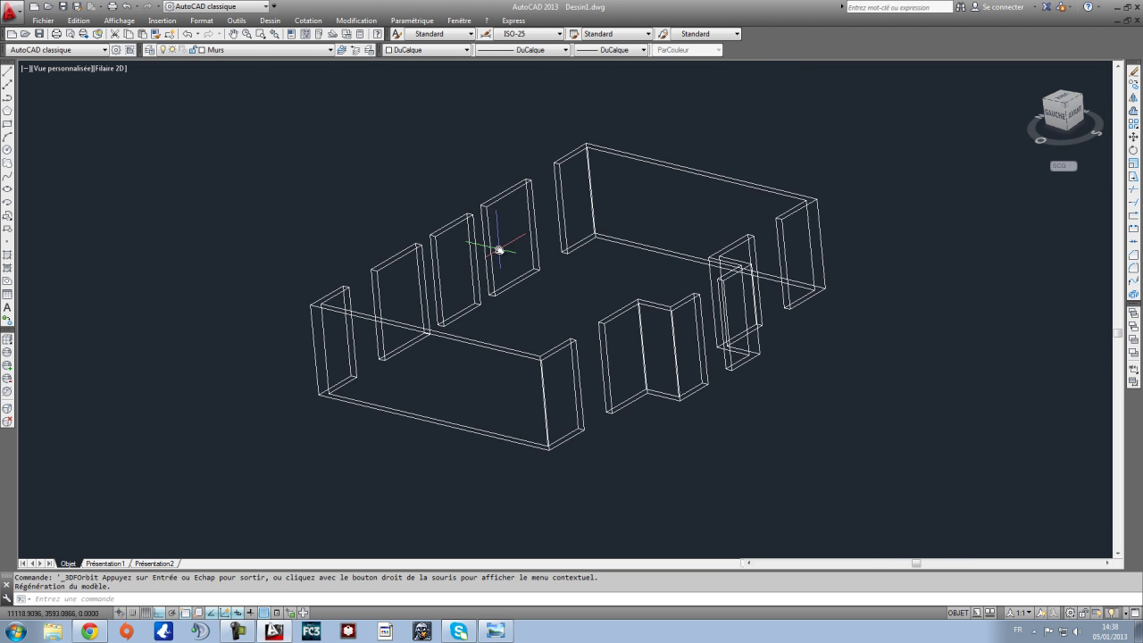
# Step: Turn off the Murs layer and turn on the Dallage layer
pyautogui.click(250, 51)
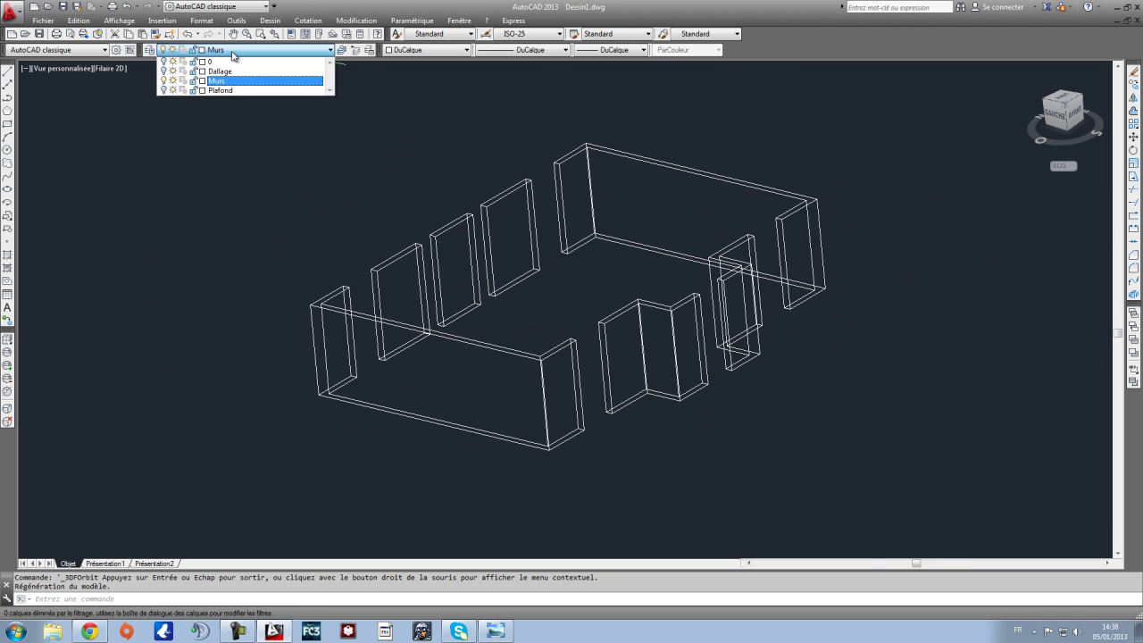
pyautogui.click(163, 80)
pyautogui.click(198, 208)
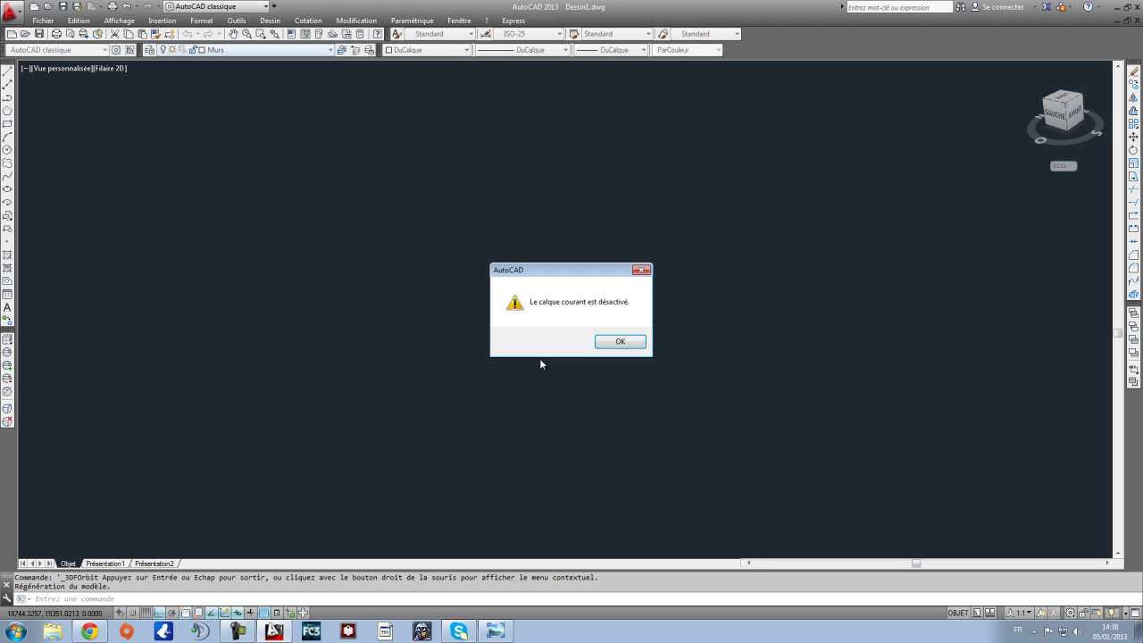
pyautogui.click(624, 348)
pyautogui.click(272, 50)
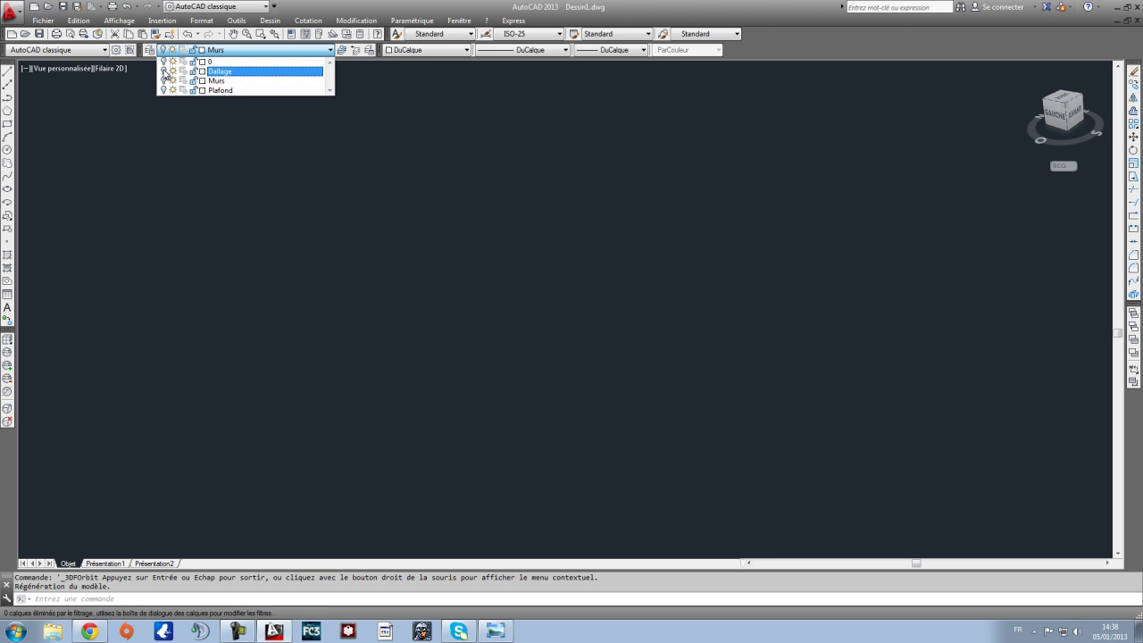
pyautogui.click(232, 137)
# Step: Try to convert the Dallage outline lines into a region while Murs is the current layer
pyautogui.click(904, 511)
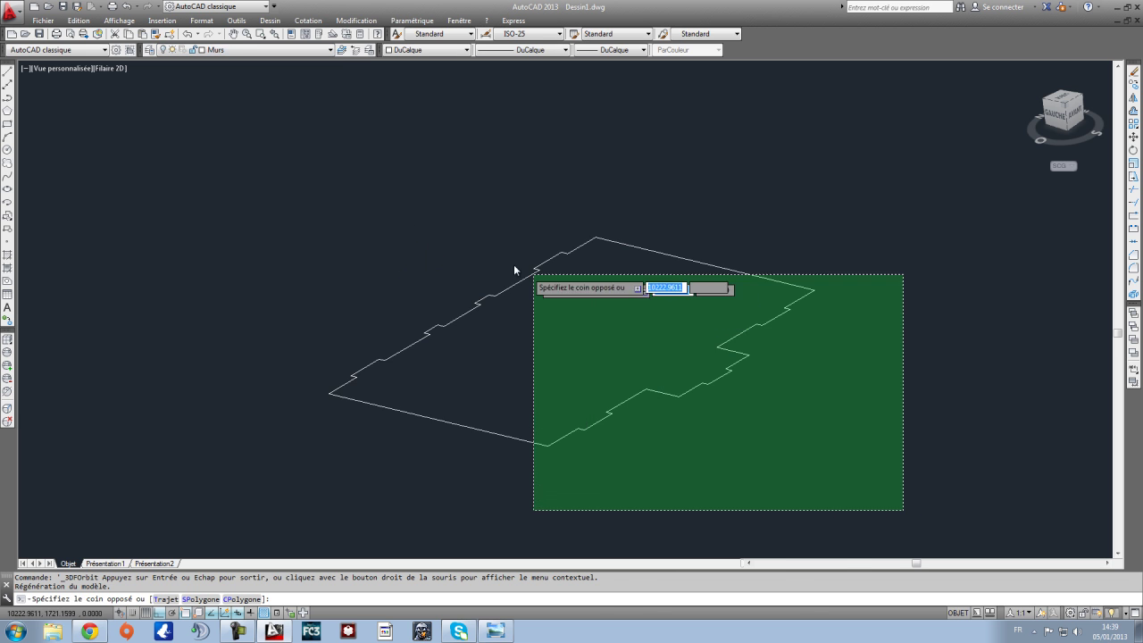
pyautogui.click(198, 159)
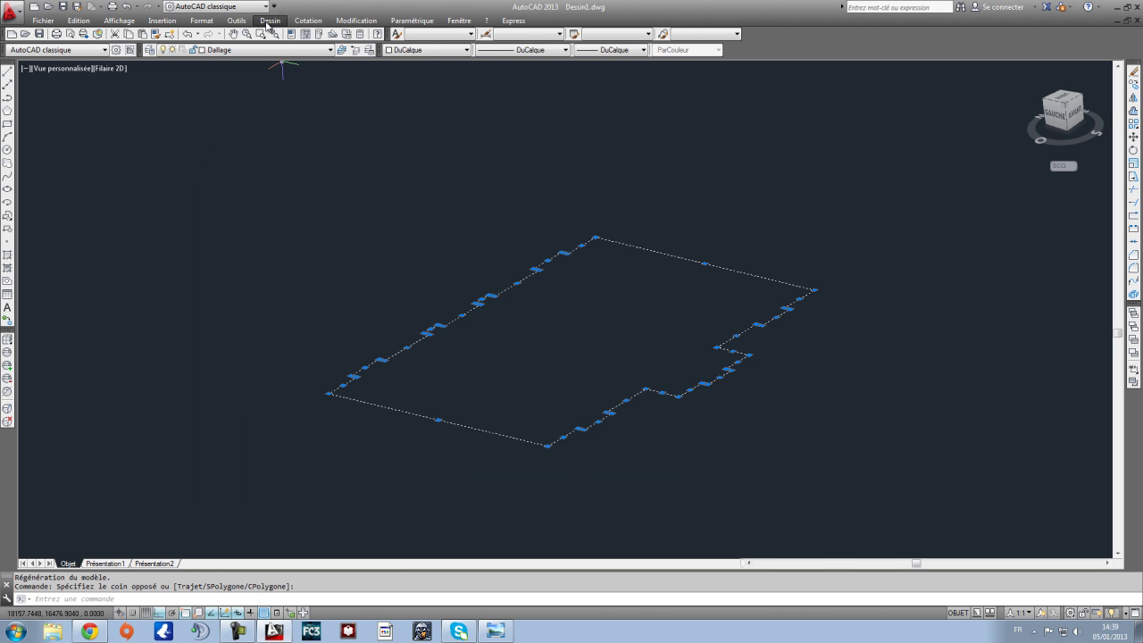
pyautogui.click(269, 21)
pyautogui.click(285, 327)
pyautogui.click(865, 529)
pyautogui.click(227, 176)
pyautogui.press('Return')
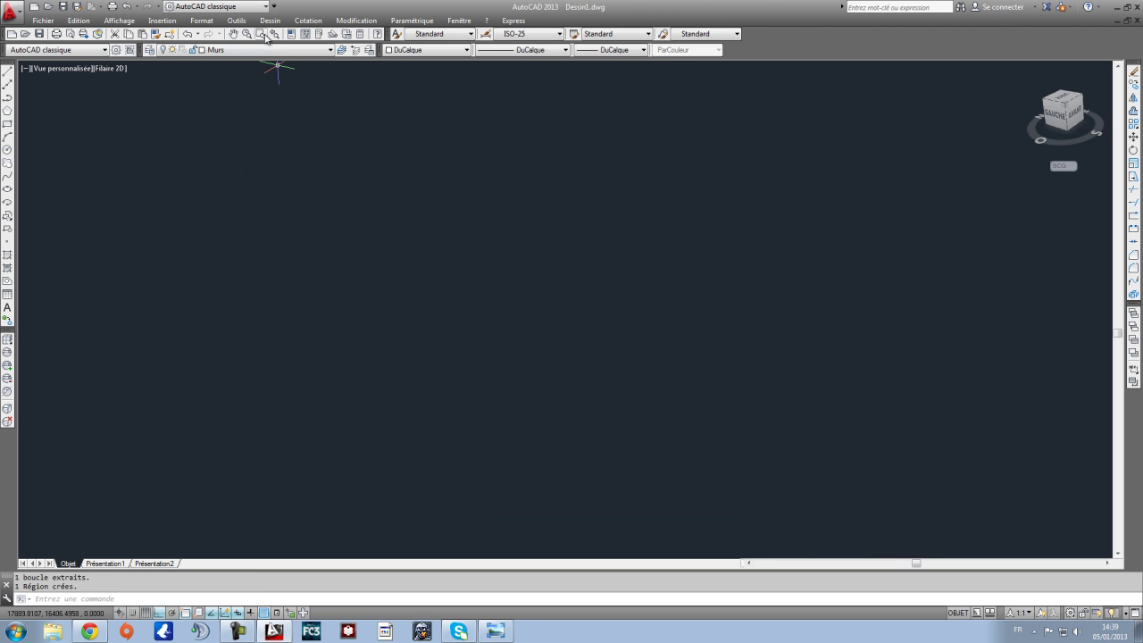
# Step: Turn layer 0 on and back off to look for the region, and switch to the top view
pyautogui.click(234, 50)
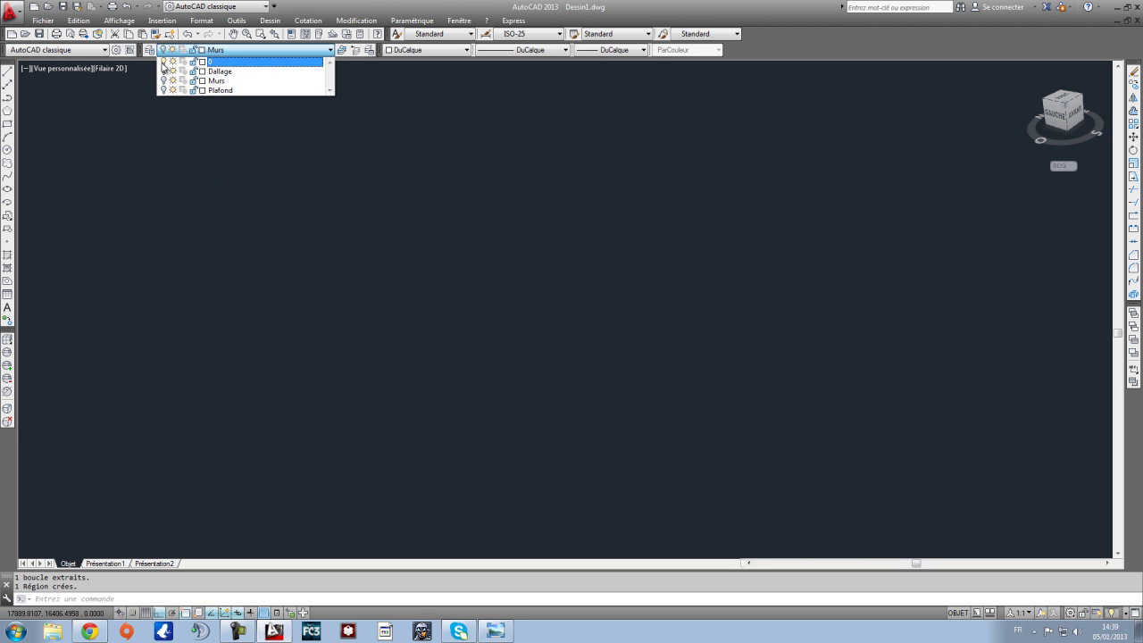
pyautogui.click(223, 213)
pyautogui.click(229, 50)
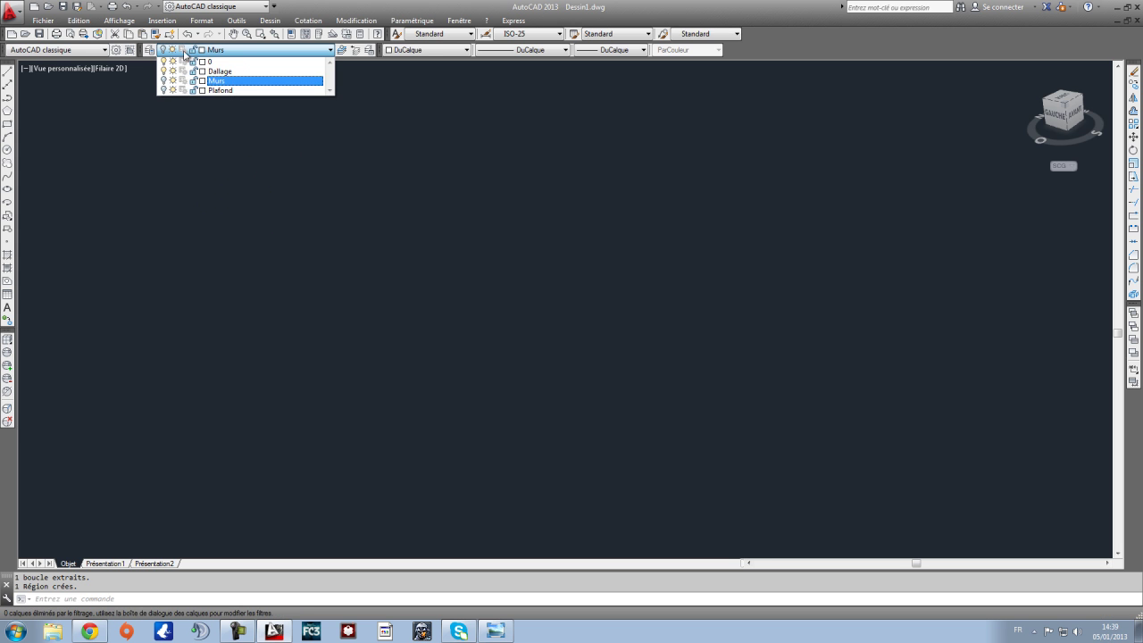
pyautogui.click(165, 63)
pyautogui.click(408, 262)
pyautogui.click(1062, 98)
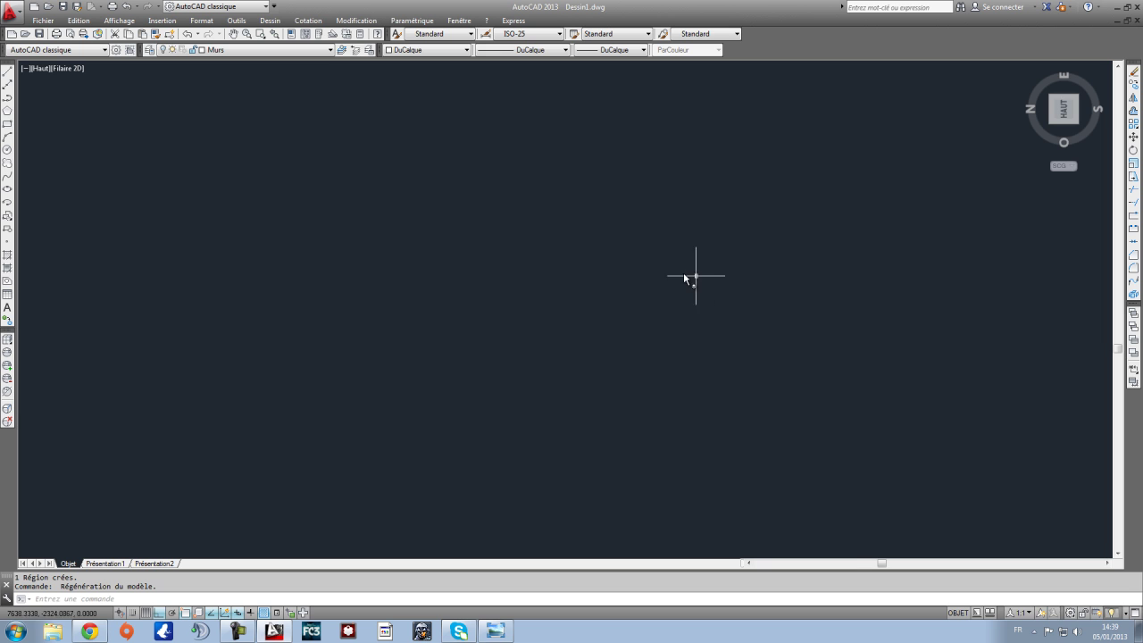
# Step: Turn on the Plafond layer to examine its outline, and turn it off again
pyautogui.click(264, 52)
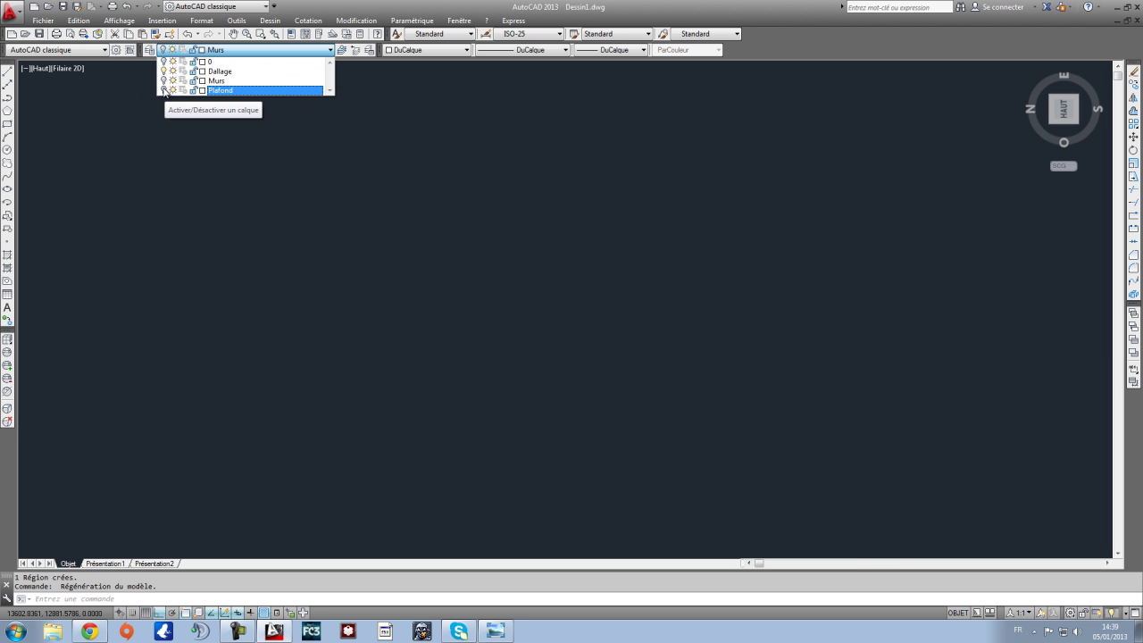
pyautogui.click(164, 91)
pyautogui.click(212, 212)
pyautogui.scroll(-8, 365, 328)
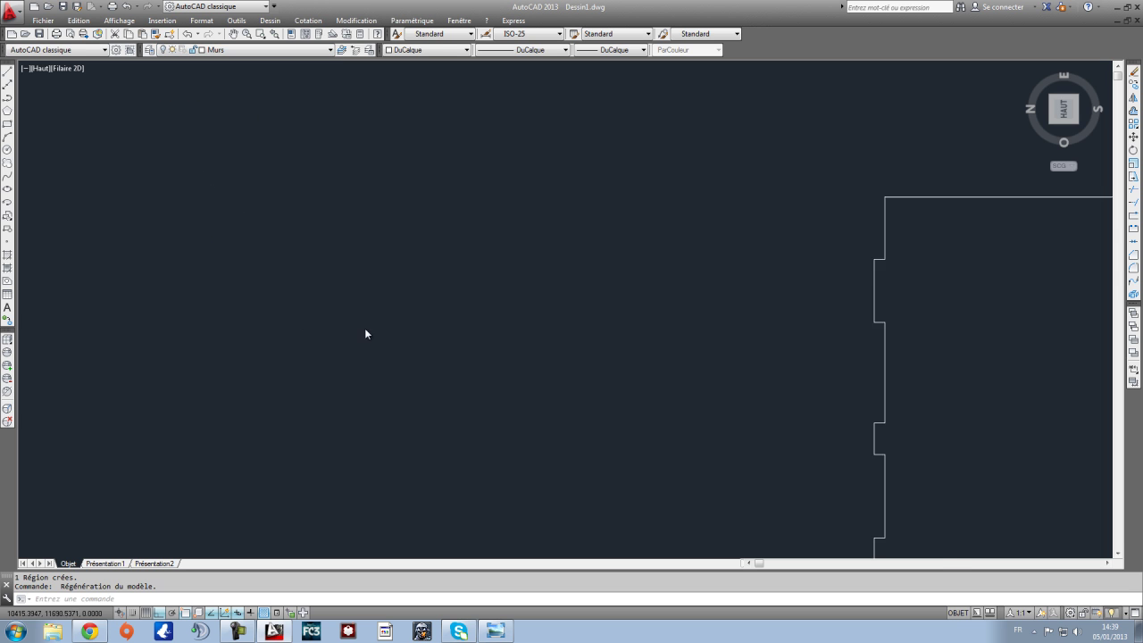
pyautogui.scroll(5, 438, 335)
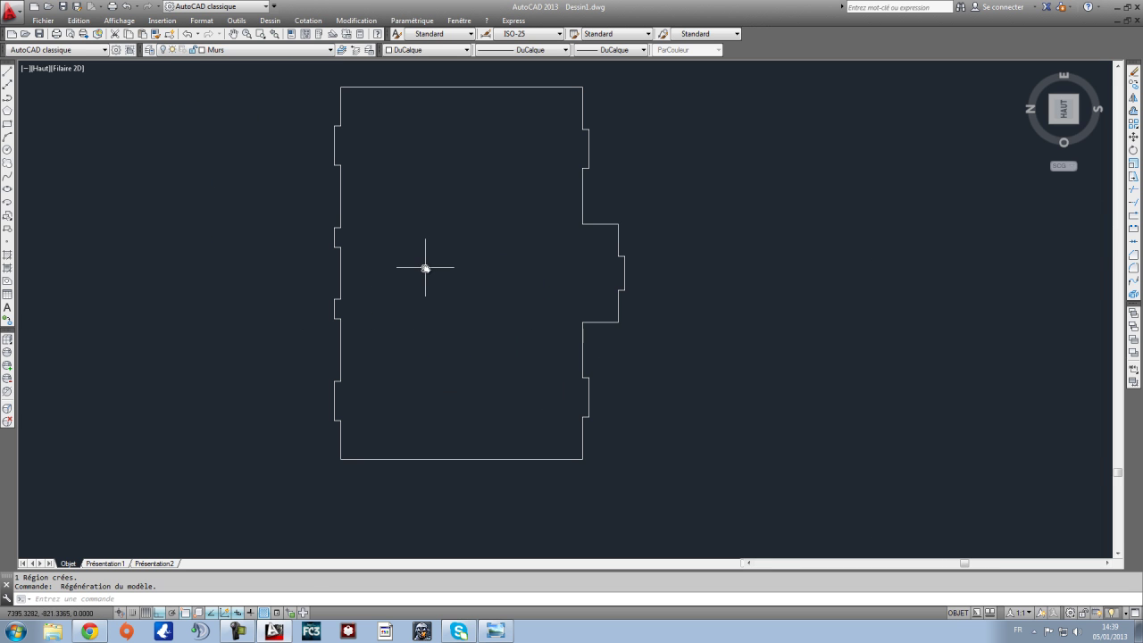
pyautogui.click(160, 56)
pyautogui.click(163, 91)
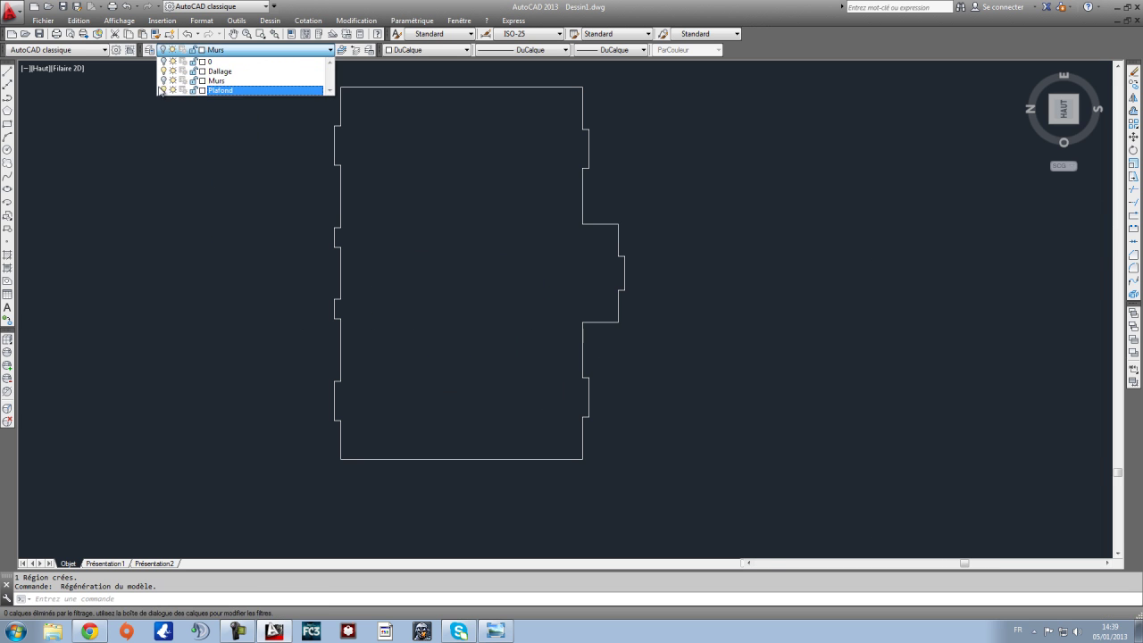
pyautogui.click(203, 189)
# Step: Undo the layer visibility and view changes back through the creation of the Dallage region
pyautogui.hotkey('ctrl', 'z')
pyautogui.hotkey('ctrl', 'z')
pyautogui.hotkey('ctrl', 'z')
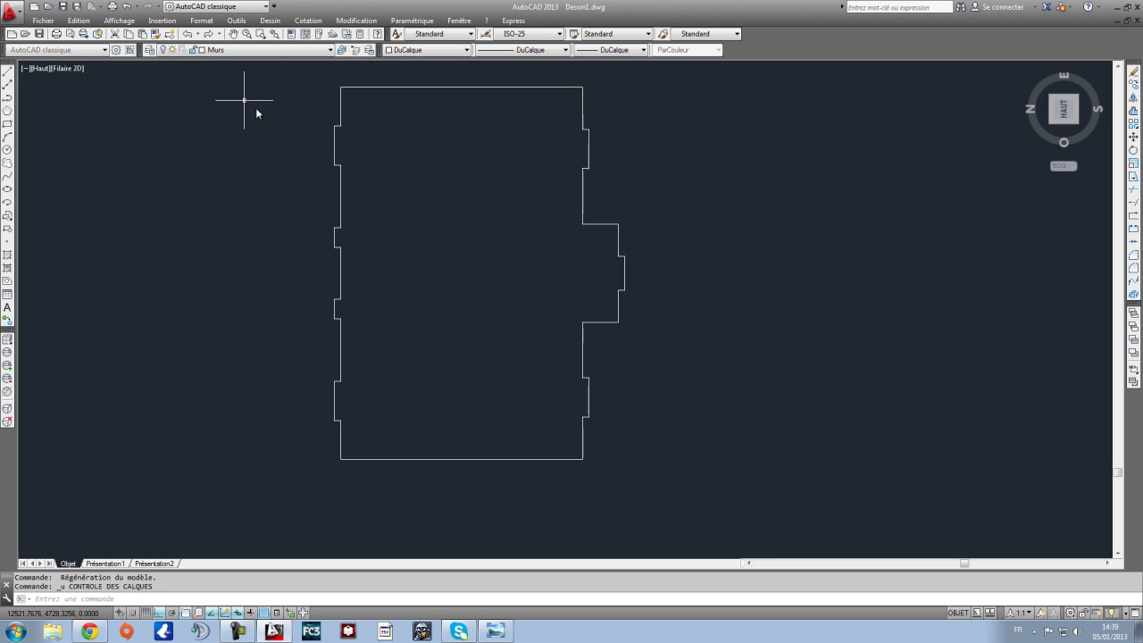
pyautogui.hotkey('ctrl', 'z')
pyautogui.hotkey('ctrl', 'z')
pyautogui.hotkey('ctrl', 'z')
pyautogui.hotkey('ctrl', 'z')
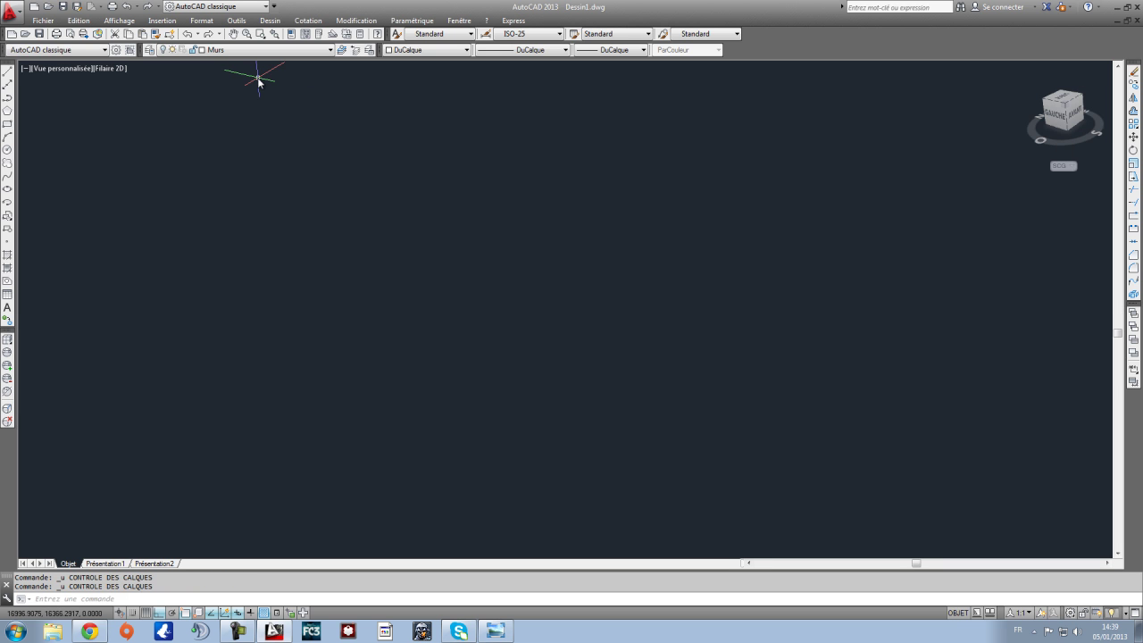
pyautogui.hotkey('ctrl', 'z')
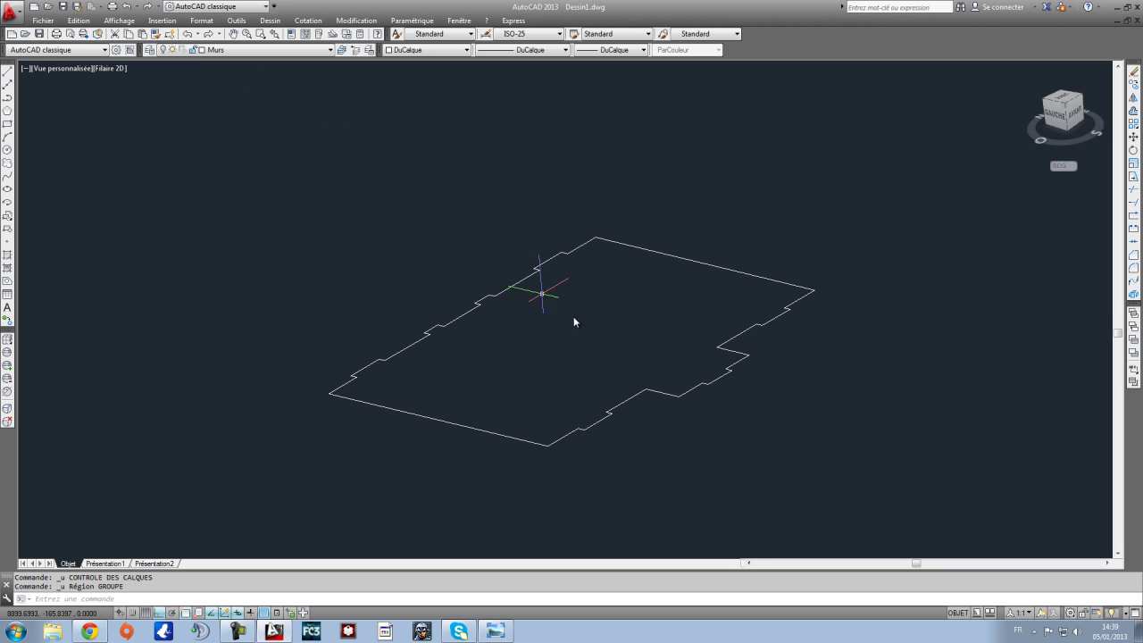
# Step: Show the Dallage outline in the top view with north facing up and clear any selection
pyautogui.click(1064, 99)
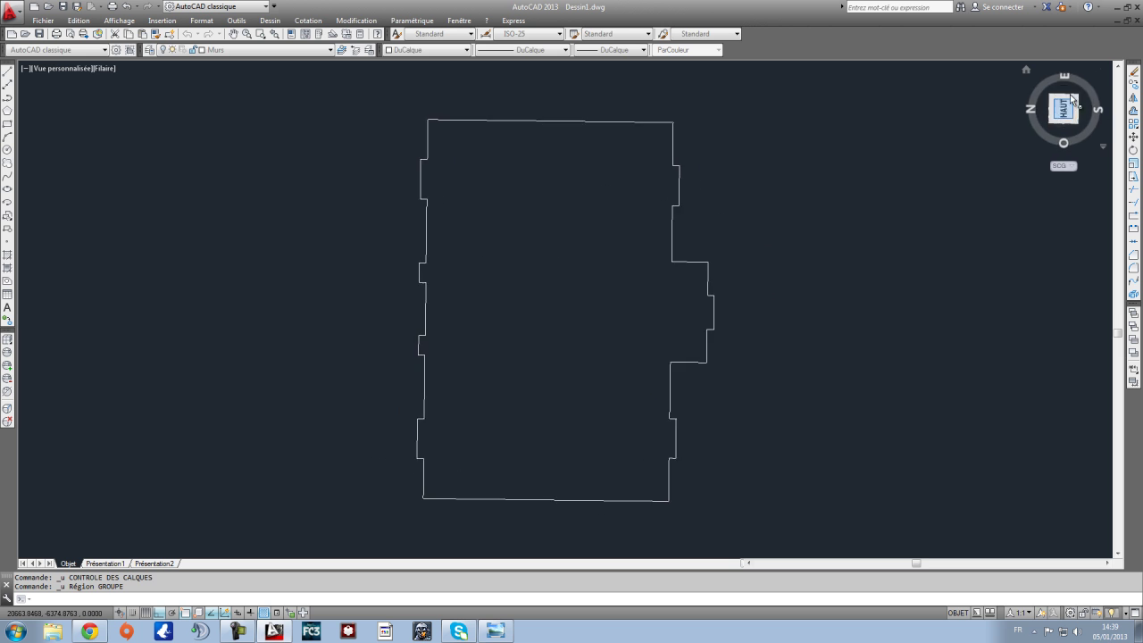
pyautogui.click(1096, 108)
pyautogui.click(422, 265)
pyautogui.click(568, 351)
pyautogui.click(566, 350)
pyautogui.click(395, 268)
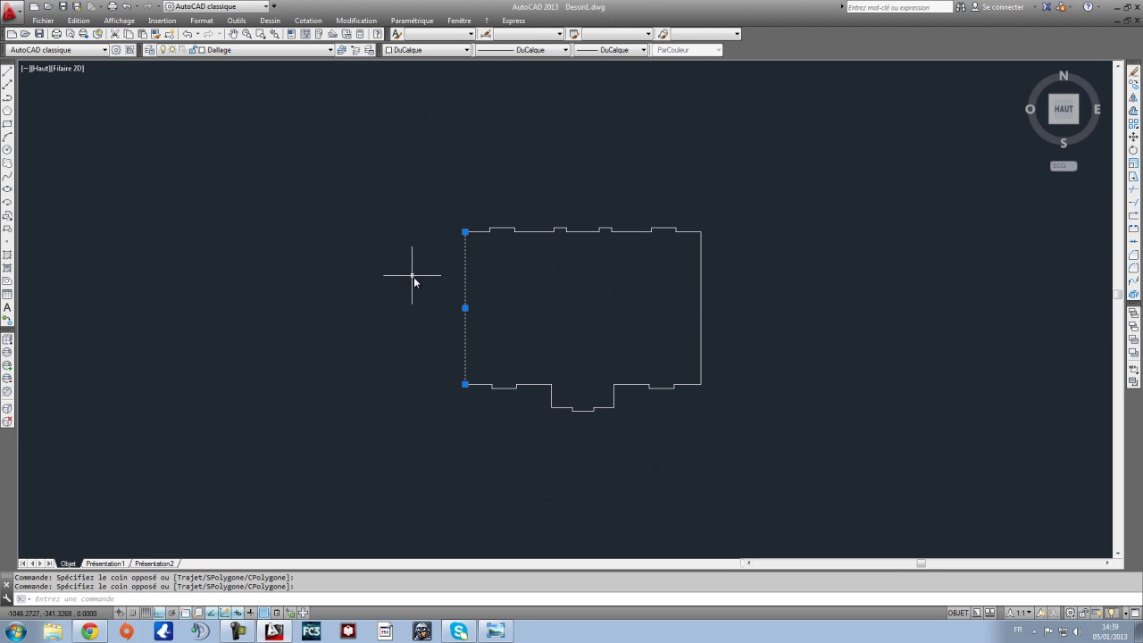
pyautogui.press('Escape')
pyautogui.scroll(4, 753, 401)
pyautogui.scroll(-2, 750, 401)
# Step: Convert all the lines of the Dallage outline into a region
pyautogui.click(810, 491)
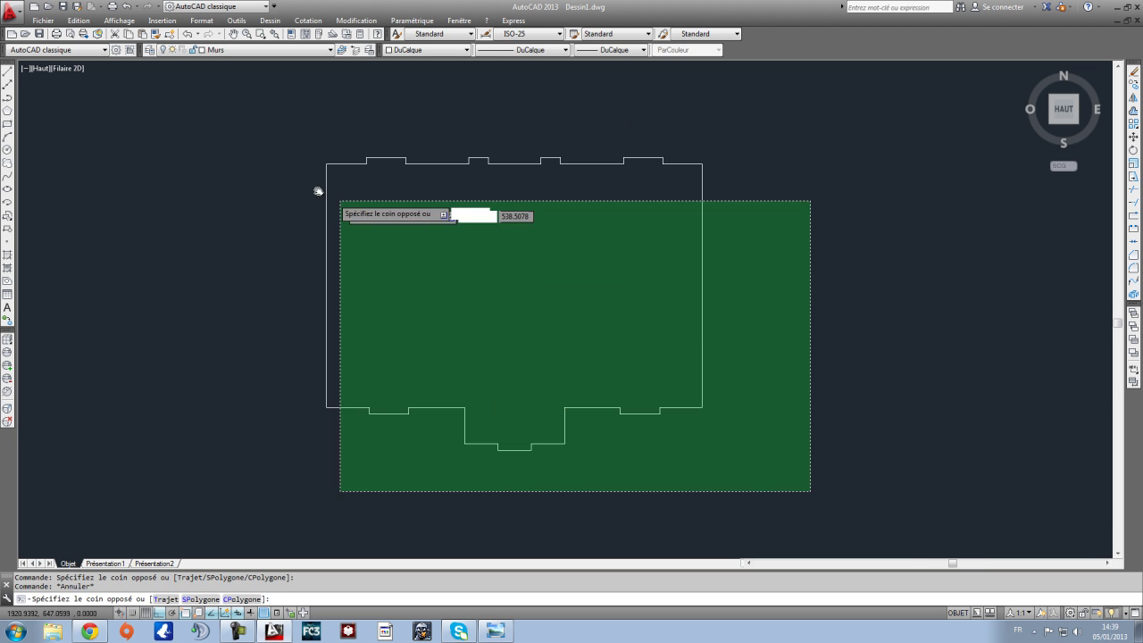
pyautogui.click(267, 135)
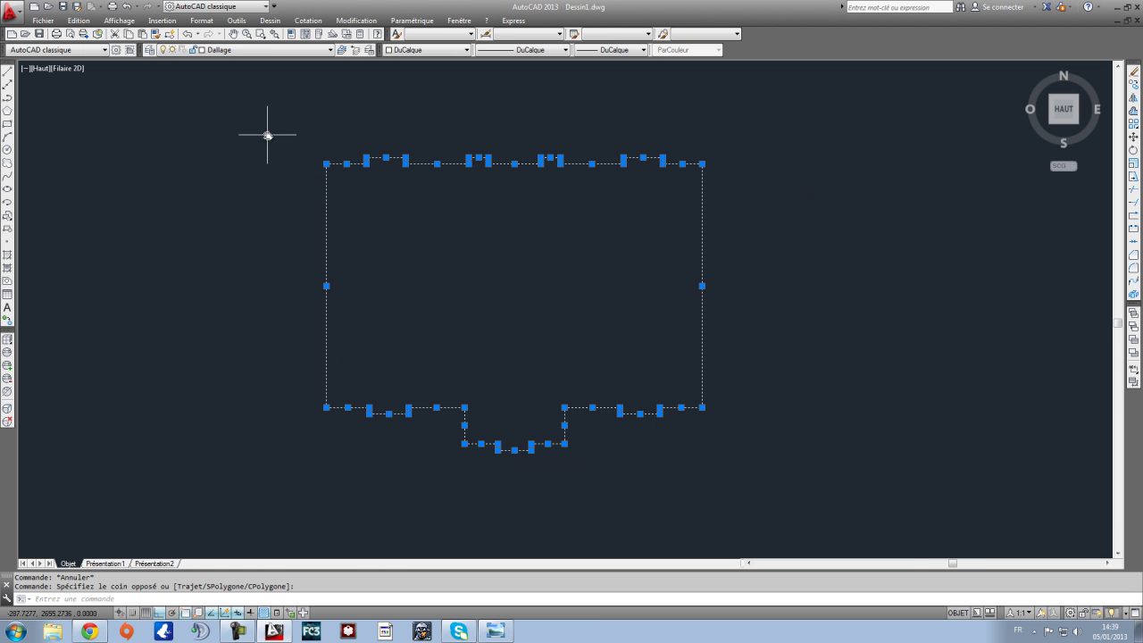
pyautogui.press('Escape')
pyautogui.click(269, 20)
pyautogui.click(307, 333)
pyautogui.click(750, 489)
pyautogui.click(300, 160)
pyautogui.press('Return')
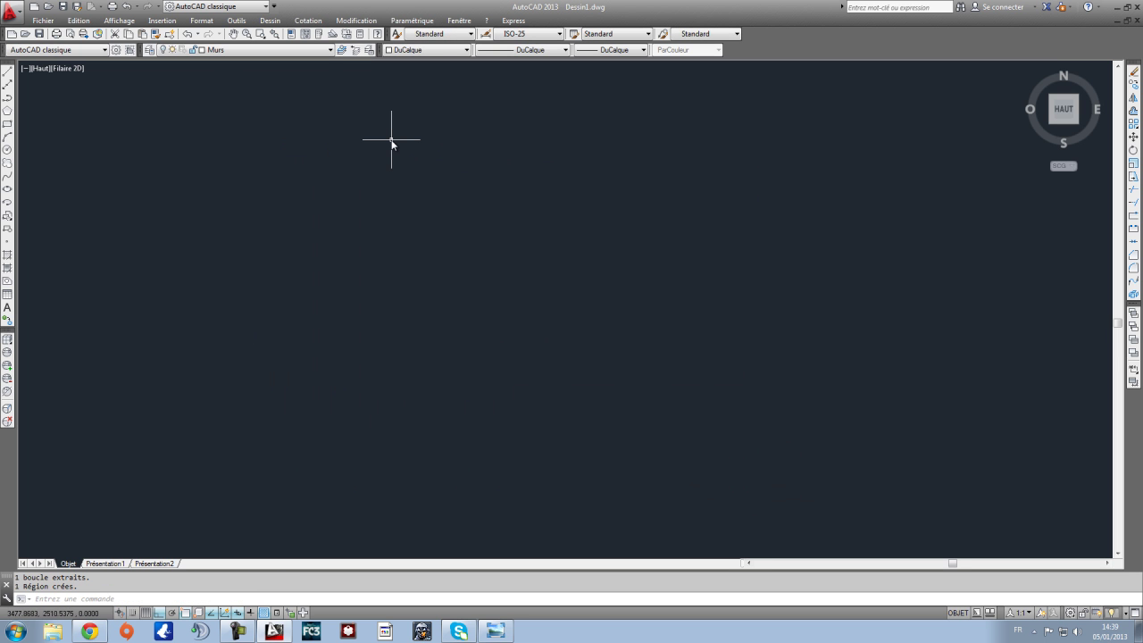
# Step: Turn on the Murs layer to check for the region, and undo that visibility change
pyautogui.click(277, 50)
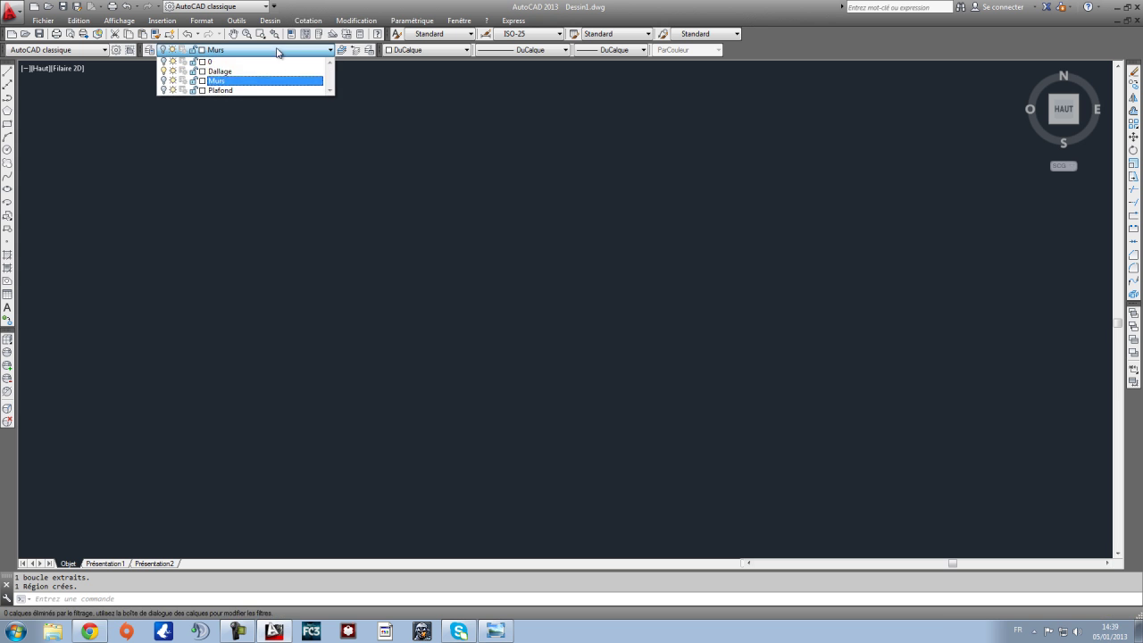
pyautogui.click(165, 80)
pyautogui.click(189, 187)
pyautogui.scroll(-2, 335, 202)
pyautogui.scroll(2, 309, 170)
pyautogui.hotkey('ctrl', 'z')
pyautogui.hotkey('ctrl', 'z')
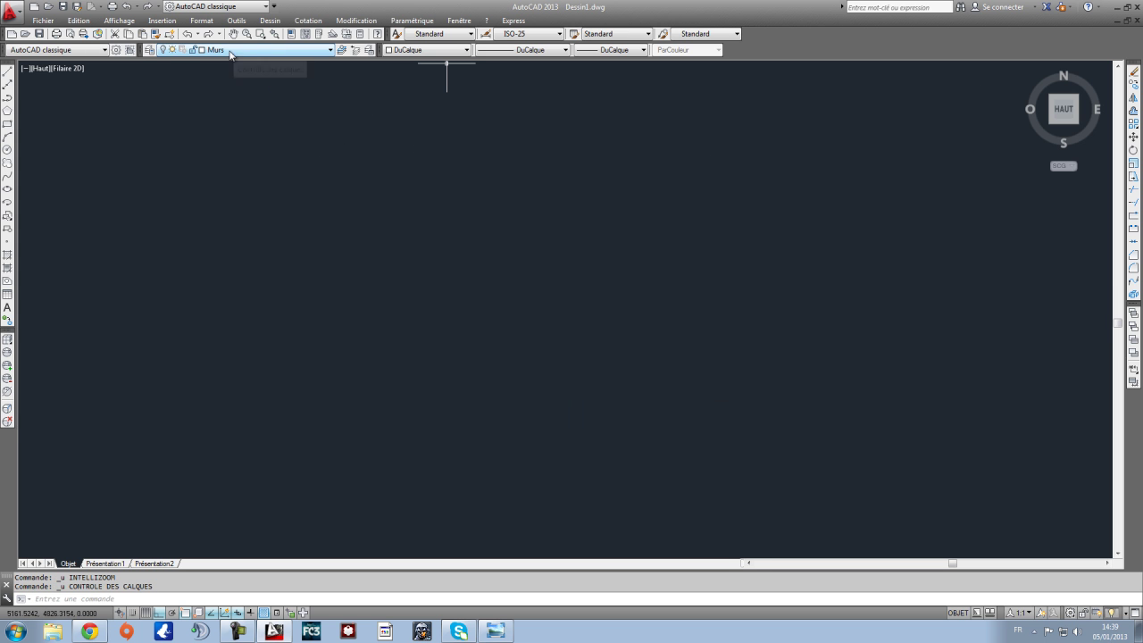
# Step: Make Dallage the current layer in the layer properties manager and close the manager
pyautogui.click(150, 50)
pyautogui.click(217, 107)
pyautogui.click(209, 119)
pyautogui.click(202, 109)
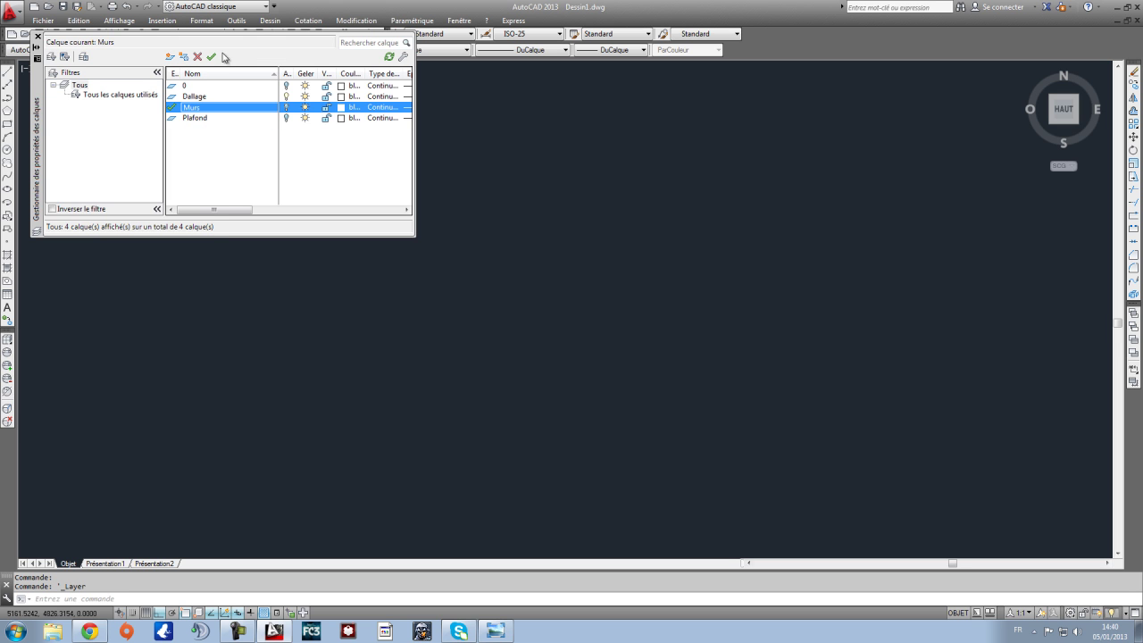
pyautogui.click(209, 97)
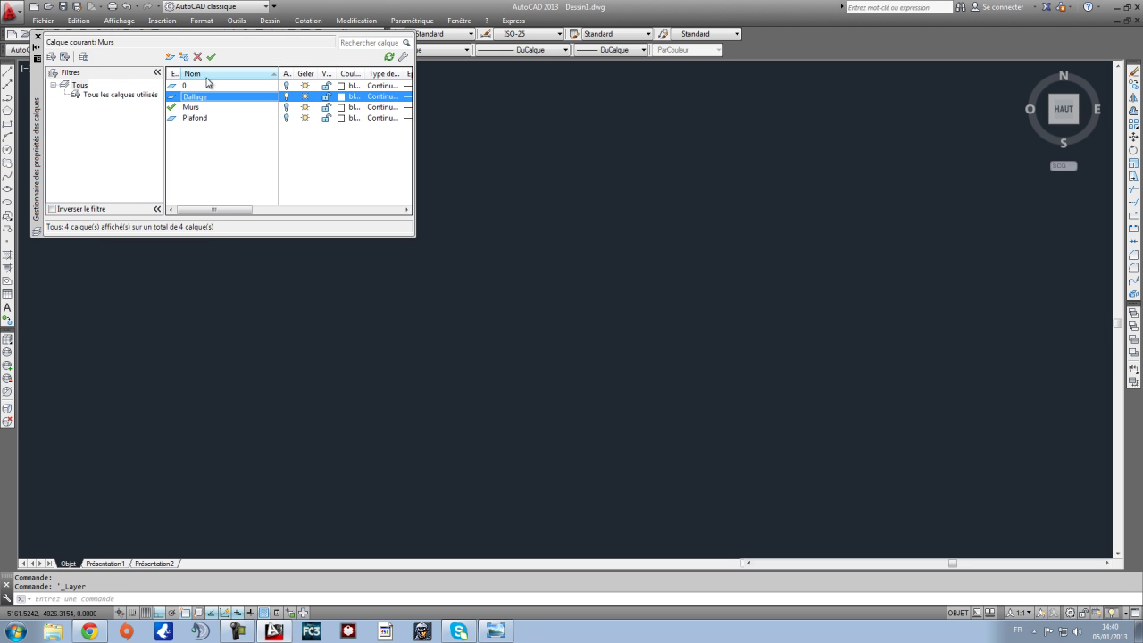
pyautogui.click(212, 58)
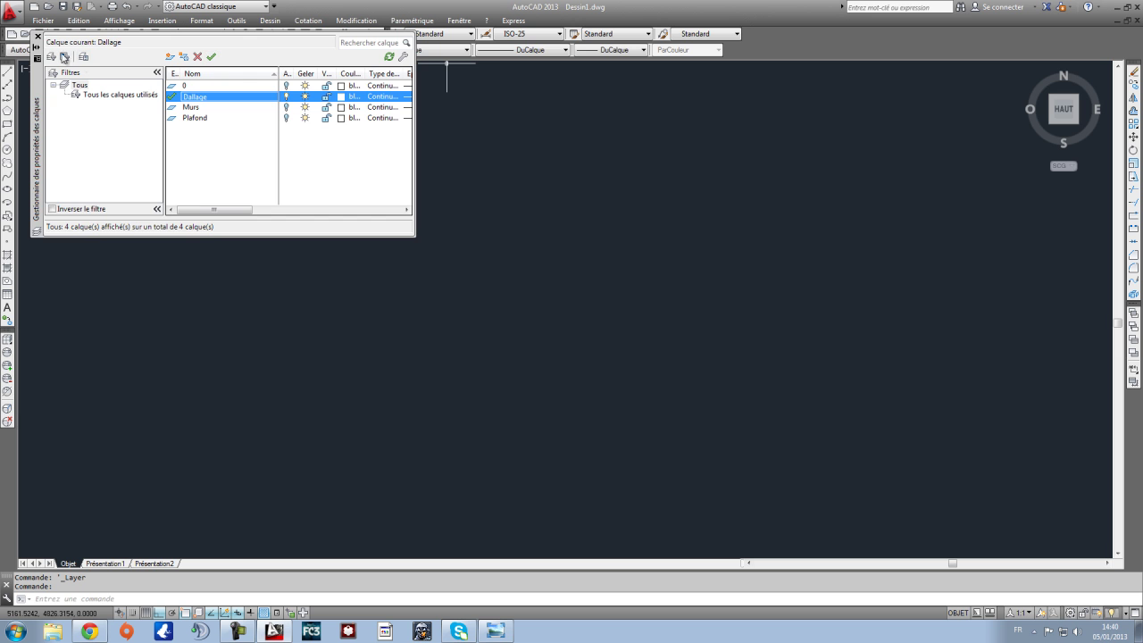
pyautogui.click(37, 37)
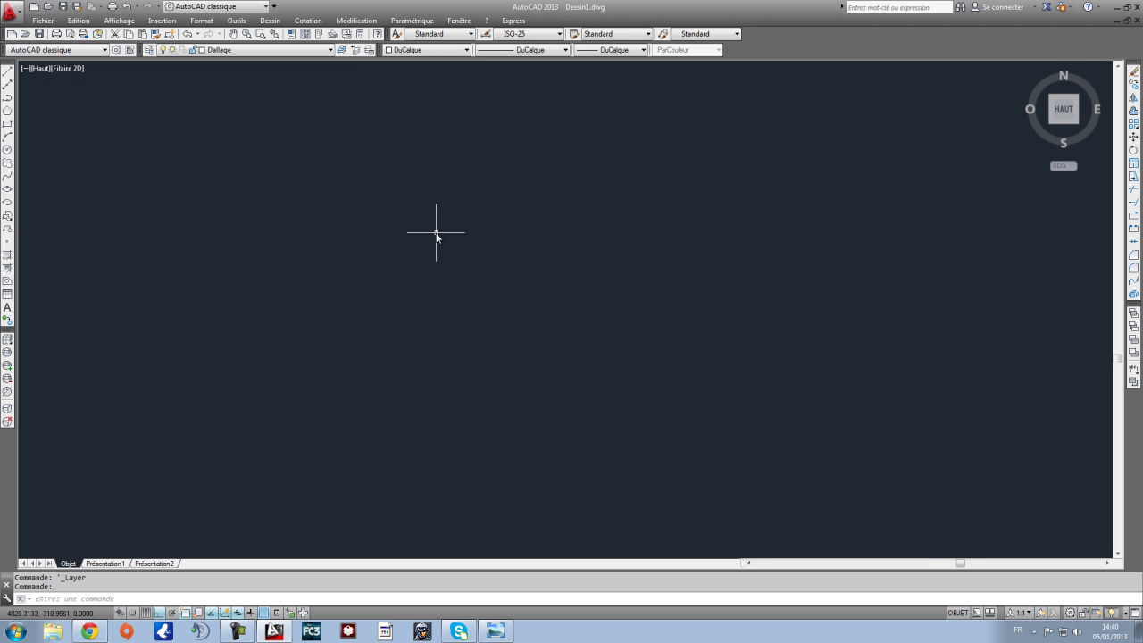
# Step: Turn on the Murs layer, select the slab region inside the wall outline and assign it to the Dallage layer
pyautogui.click(243, 52)
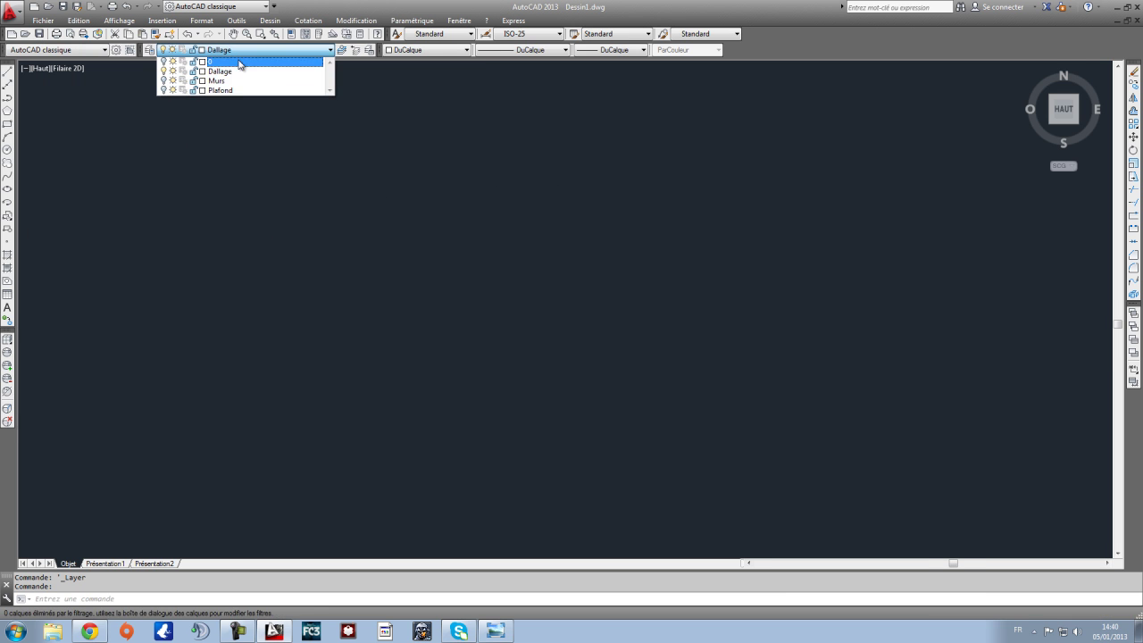
pyautogui.click(174, 119)
pyautogui.click(377, 157)
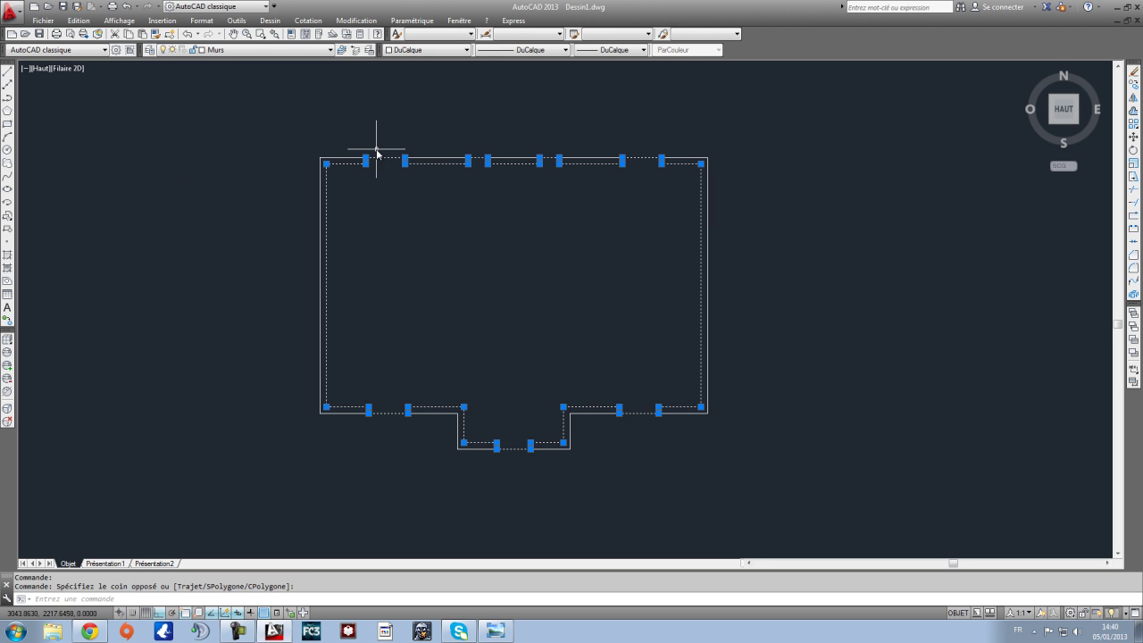
pyautogui.press('Escape')
pyautogui.click(385, 165)
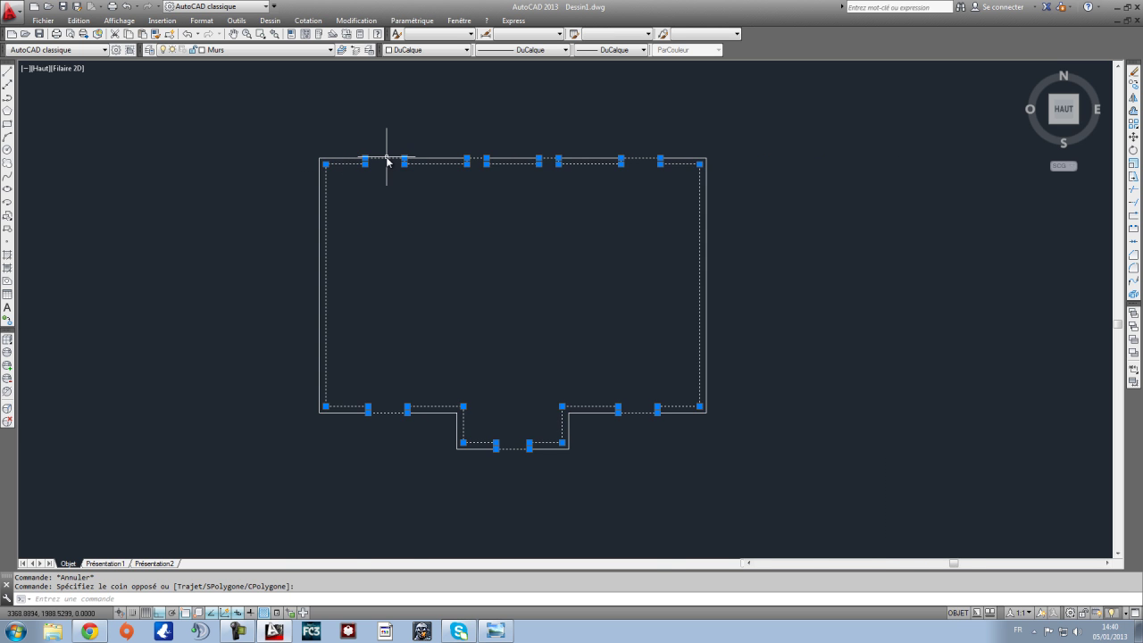
pyautogui.scroll(2, 387, 161)
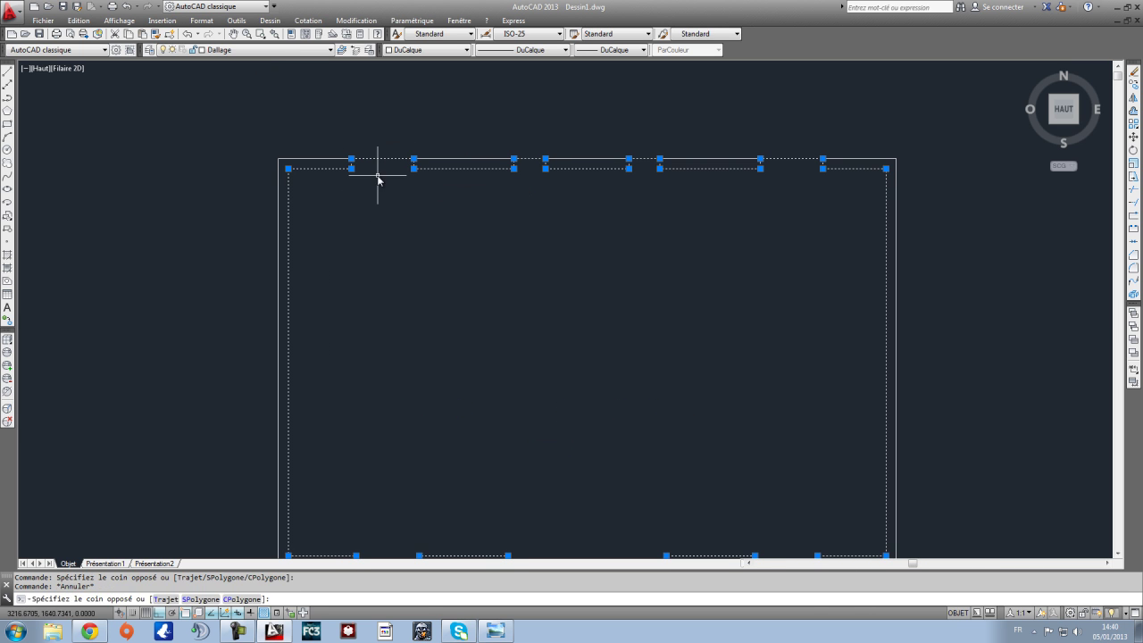
pyautogui.click(254, 50)
pyautogui.click(226, 71)
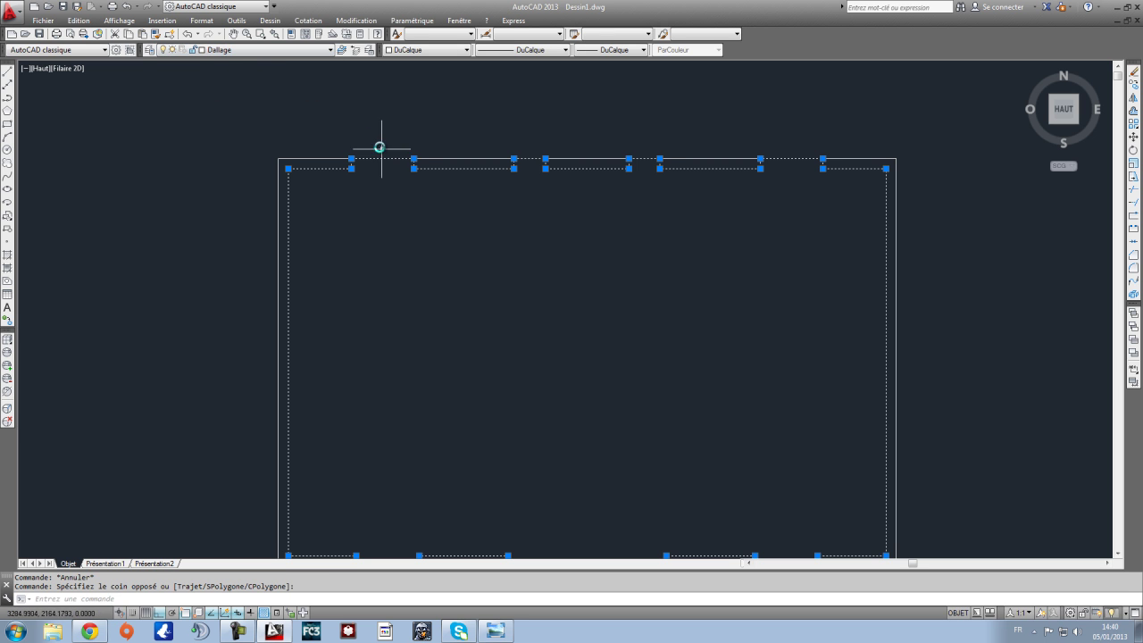
# Step: Turn off the Murs layer to isolate the slab region, check it by selecting it, and clear the selection
pyautogui.click(205, 50)
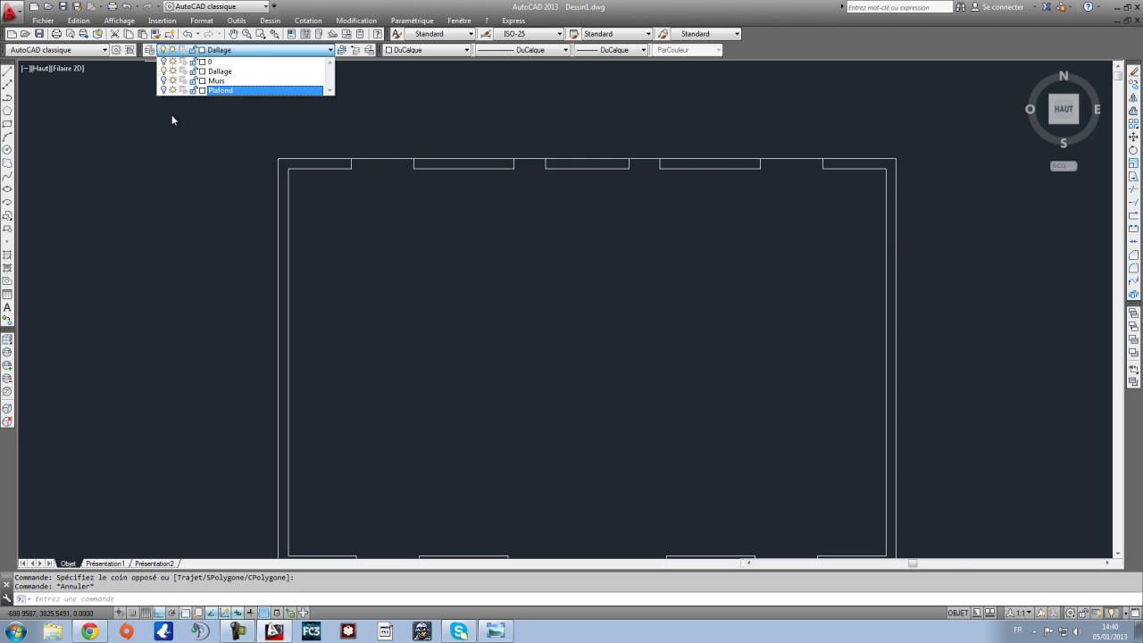
pyautogui.press('Escape')
pyautogui.scroll(-2, 401, 268)
pyautogui.click(509, 266)
pyautogui.click(449, 172)
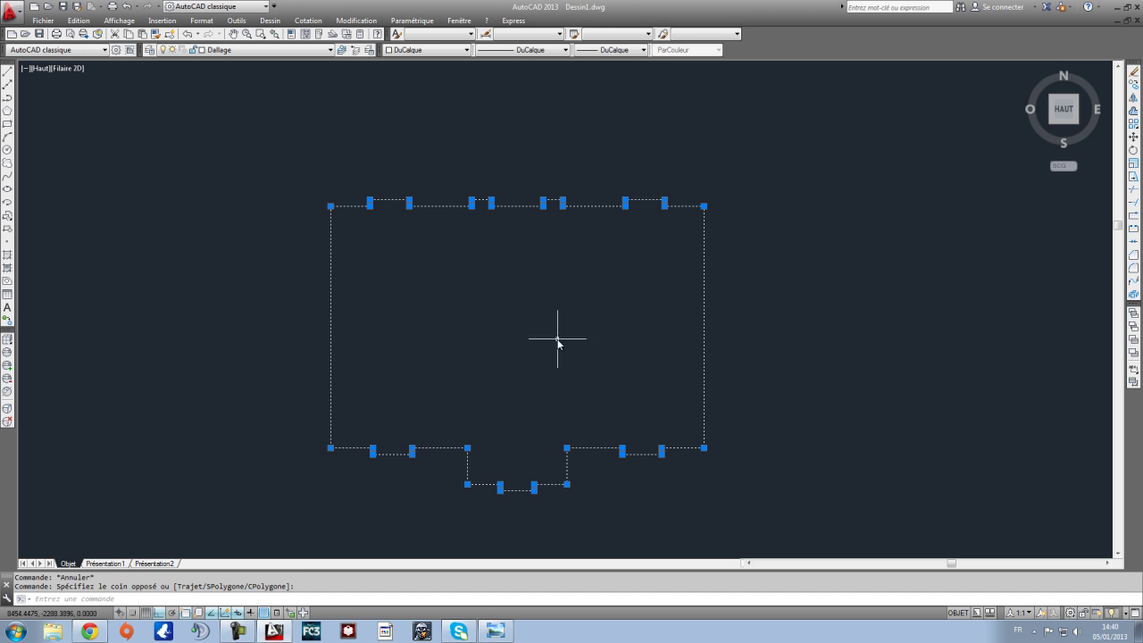
pyautogui.press('Escape')
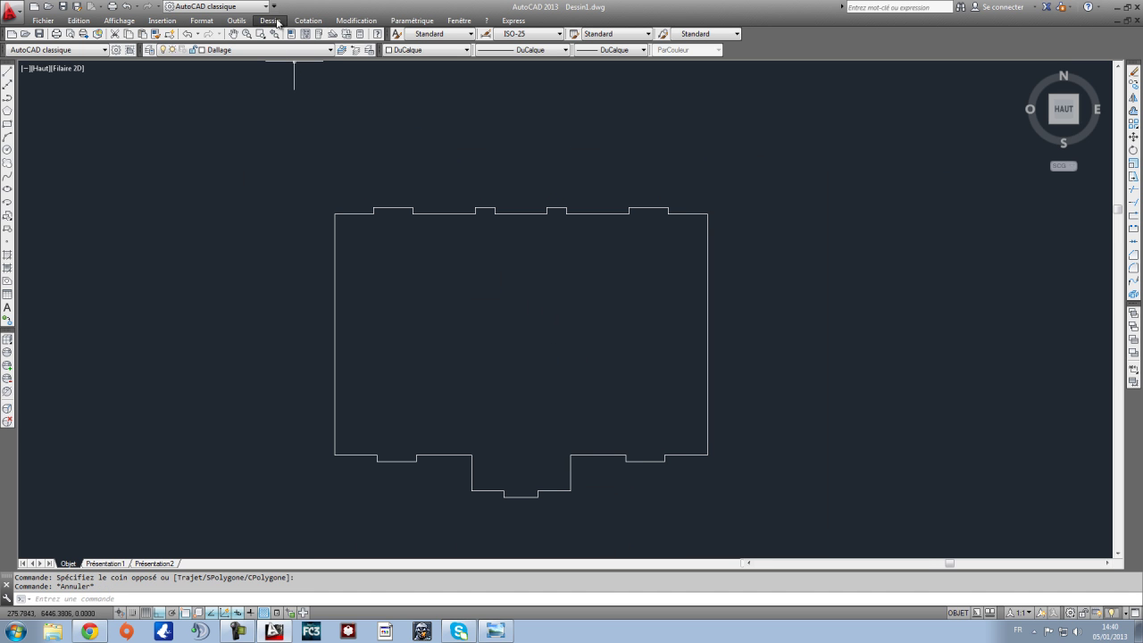
# Step: Extrude the Dallage slab region as a solid to a height of 200
pyautogui.click(308, 20)
pyautogui.moveTo(270, 21)
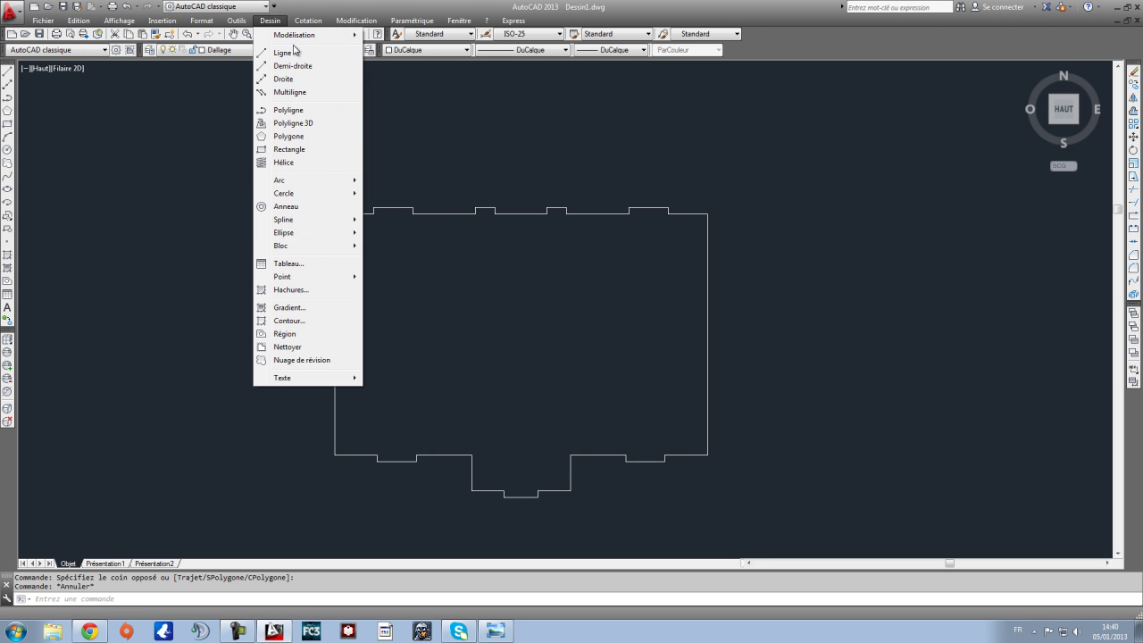
pyautogui.moveTo(303, 35)
pyautogui.click(401, 147)
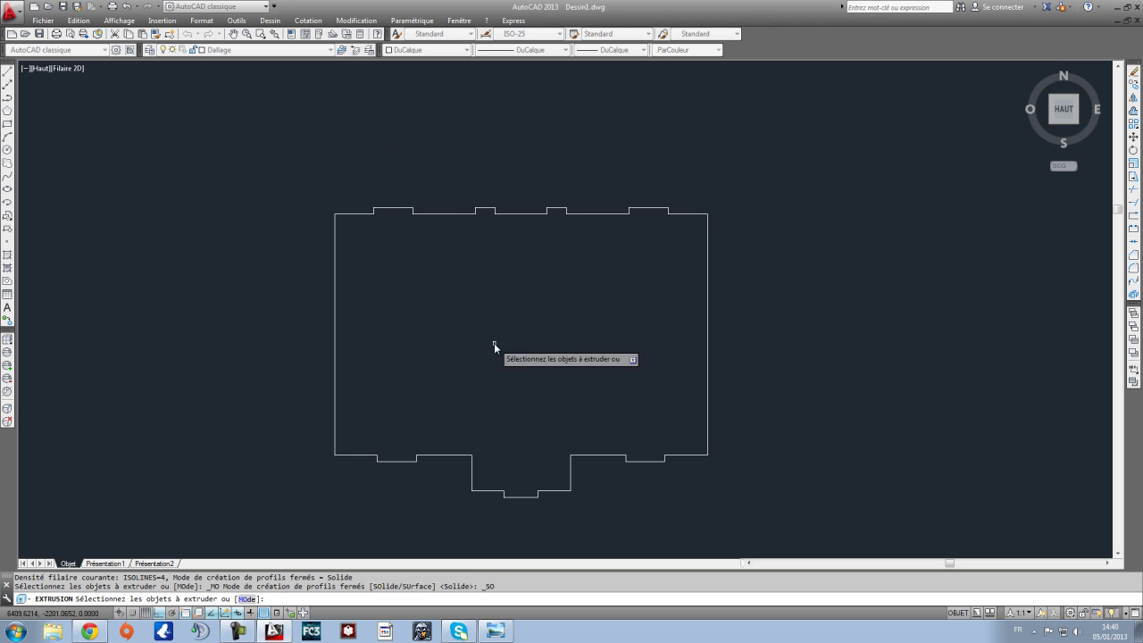
pyautogui.click(461, 244)
pyautogui.click(416, 186)
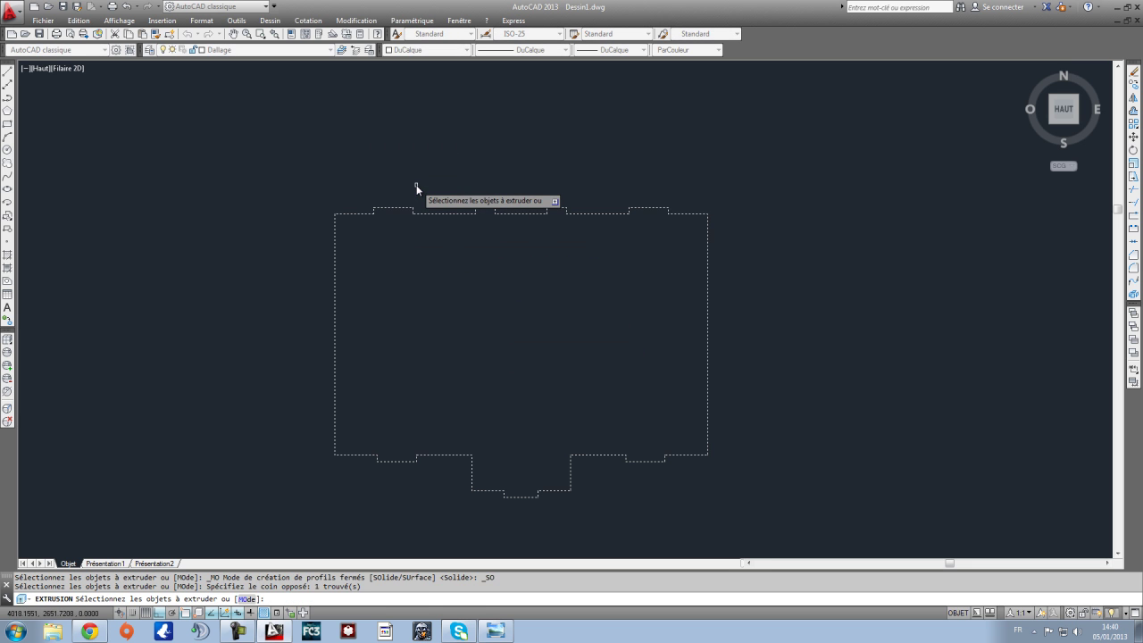
pyautogui.press('Return')
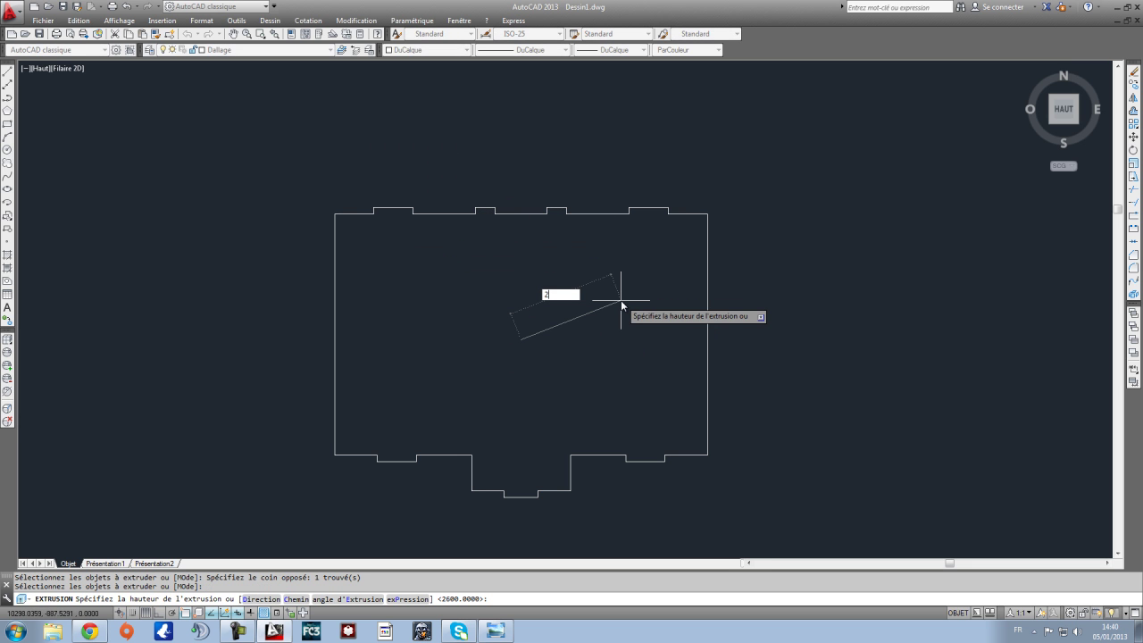
pyautogui.press('Return')
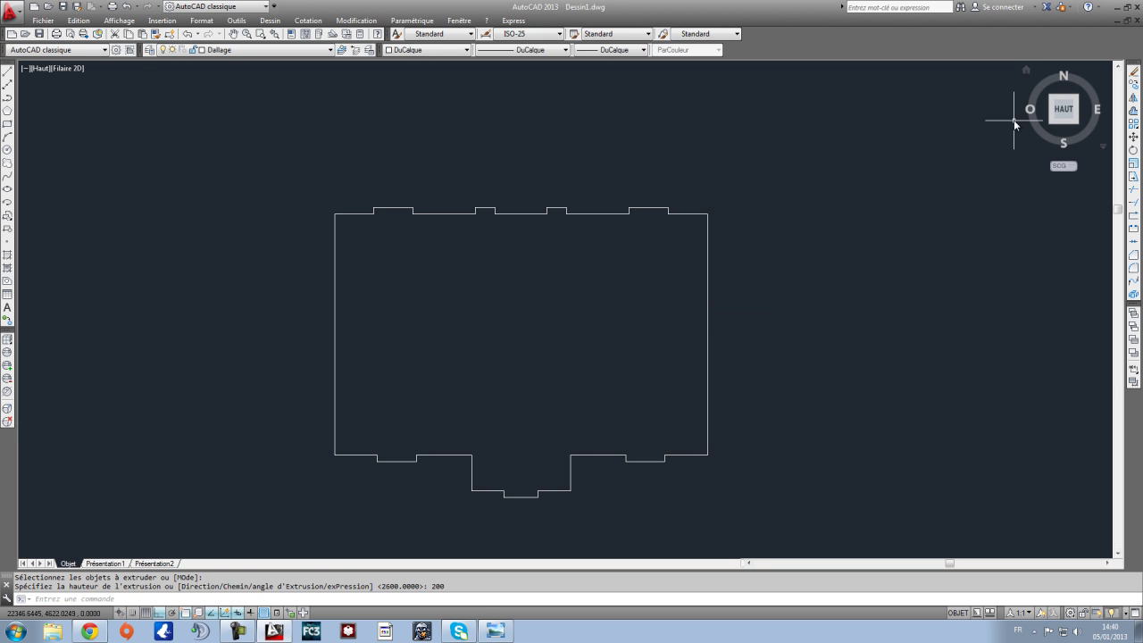
# Step: Show the whole extruded slab in the southwest isometric view
pyautogui.click(1057, 123)
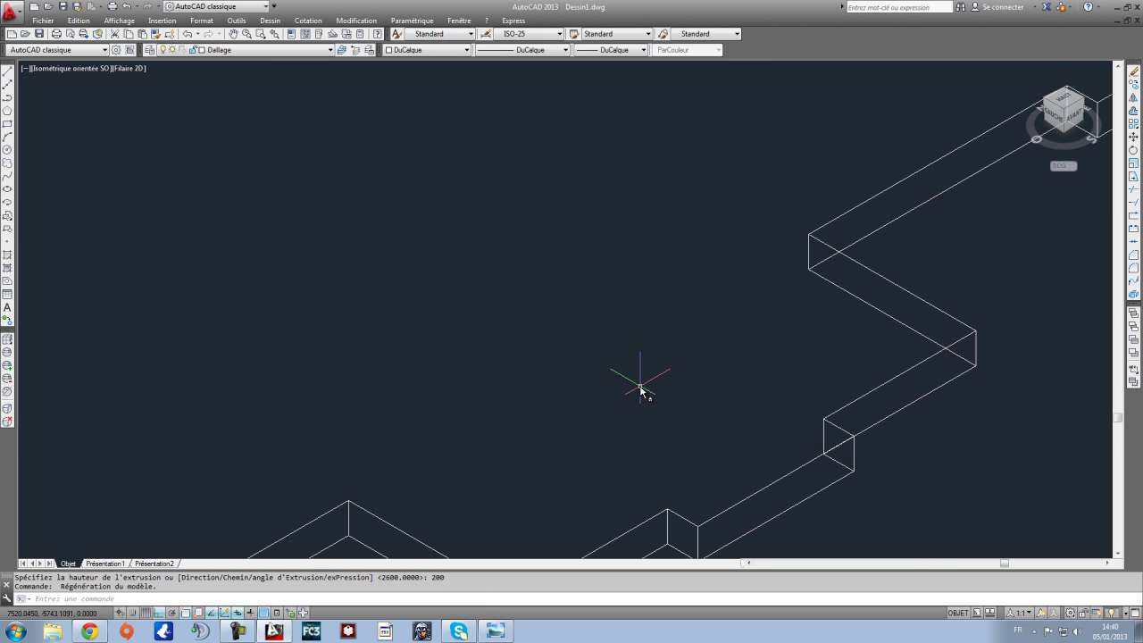
pyautogui.scroll(3, 649, 384)
pyautogui.scroll(-3, 651, 387)
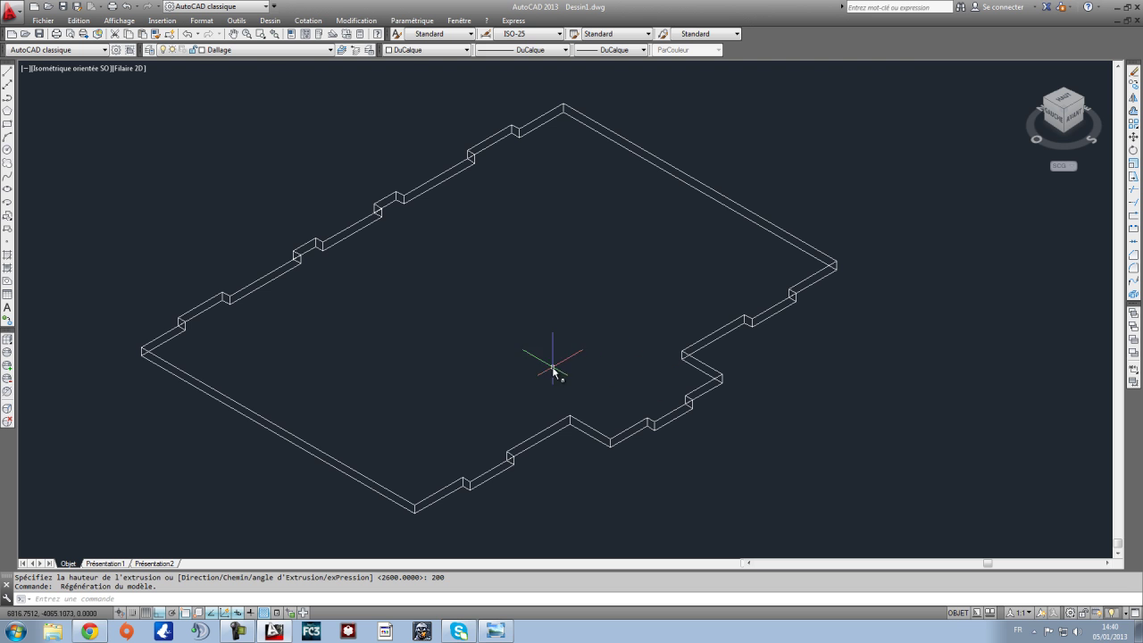
# Step: Make Plafond the current layer in the layer properties manager and close the manager
pyautogui.click(149, 52)
pyautogui.click(198, 119)
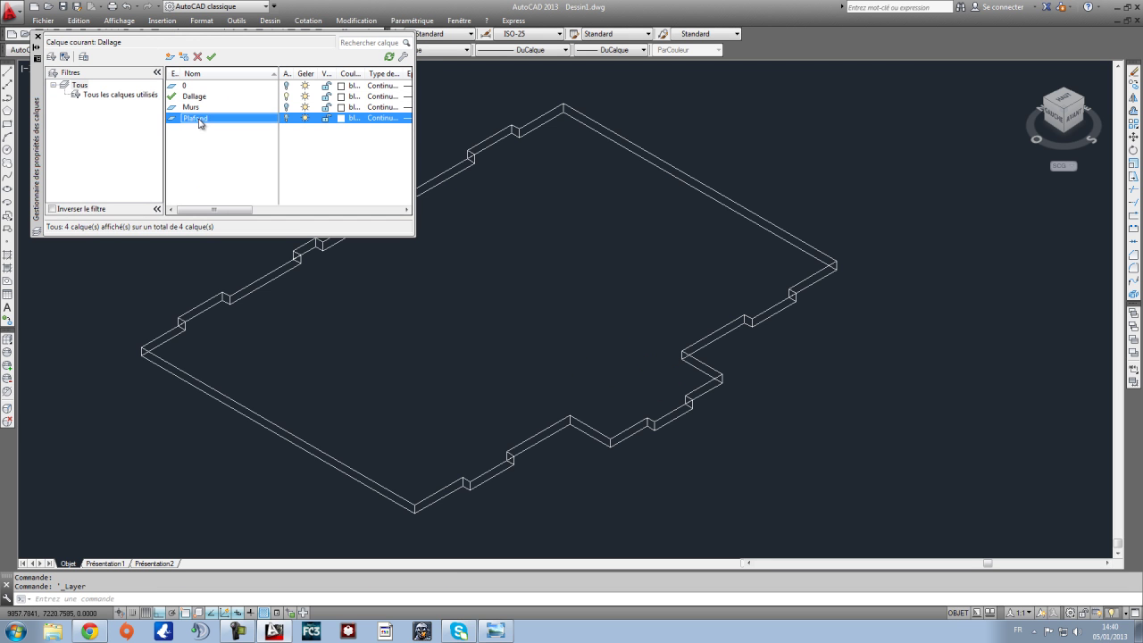
pyautogui.click(211, 57)
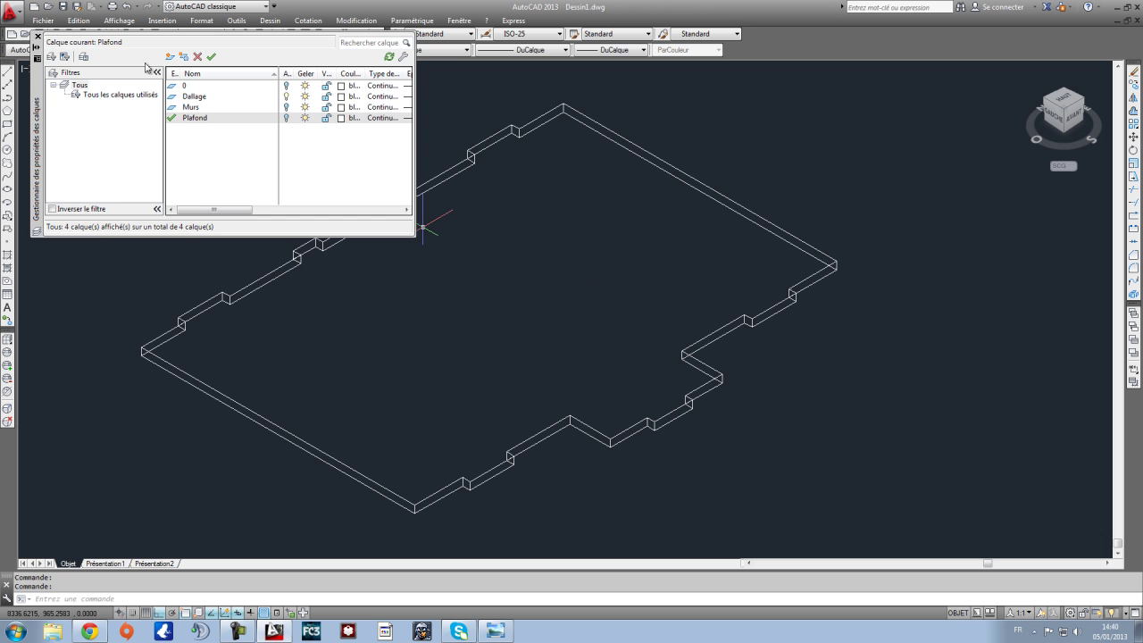
pyautogui.click(38, 36)
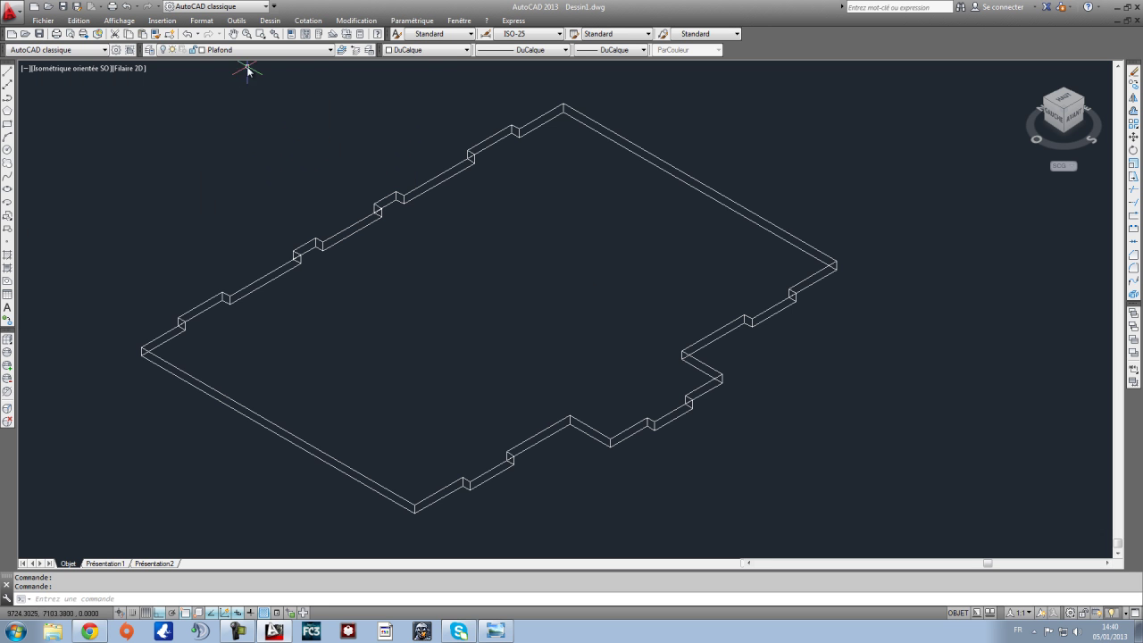
# Step: Turn off the Dallage layer to isolate the Plafond outline
pyautogui.click(326, 50)
pyautogui.click(163, 73)
pyautogui.click(251, 207)
pyautogui.scroll(-4, 344, 252)
pyautogui.click(592, 397)
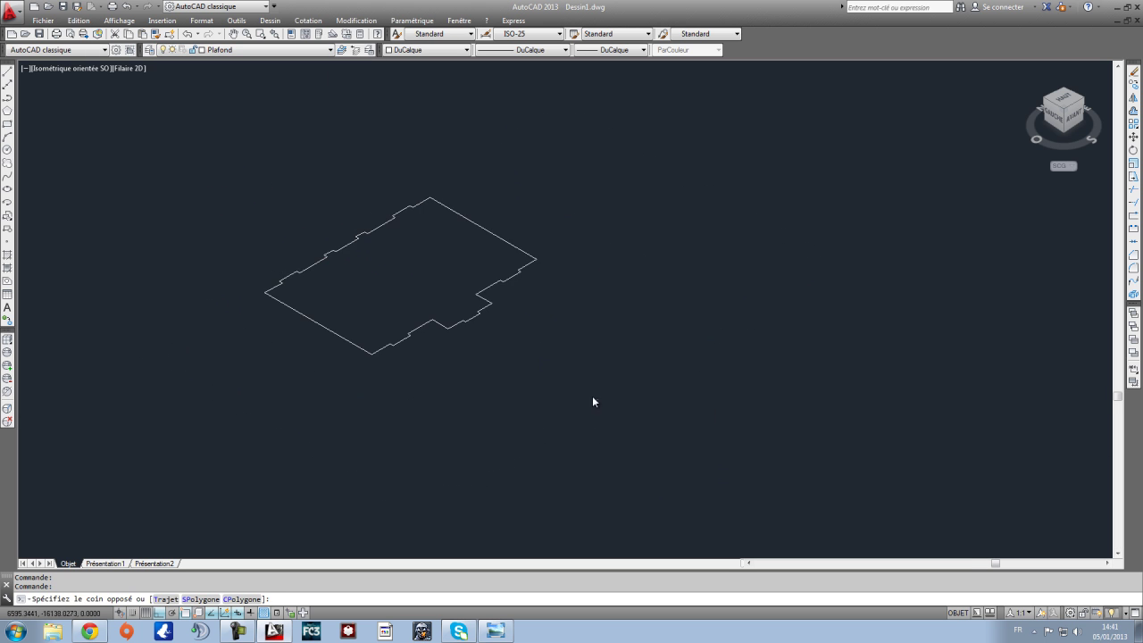
pyautogui.press('Escape')
pyautogui.moveTo(455, 287); pyautogui.dragTo(508, 333, button='middle')
pyautogui.scroll(2, 508, 333)
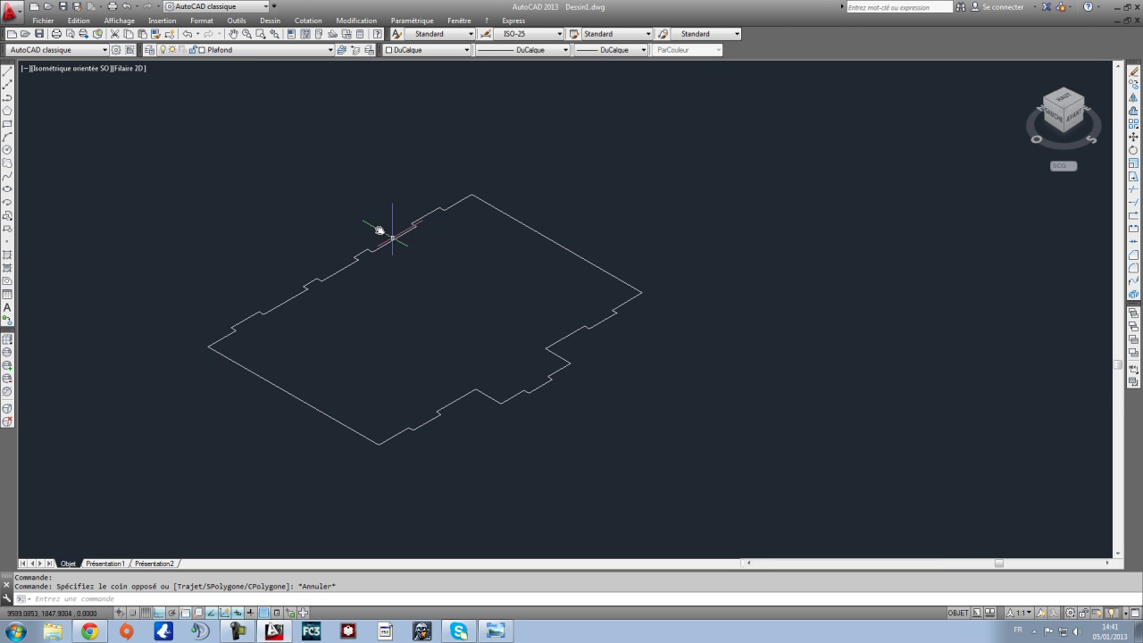
# Step: Convert all the lines of the Plafond outline into a region
pyautogui.click(271, 20)
pyautogui.click(294, 333)
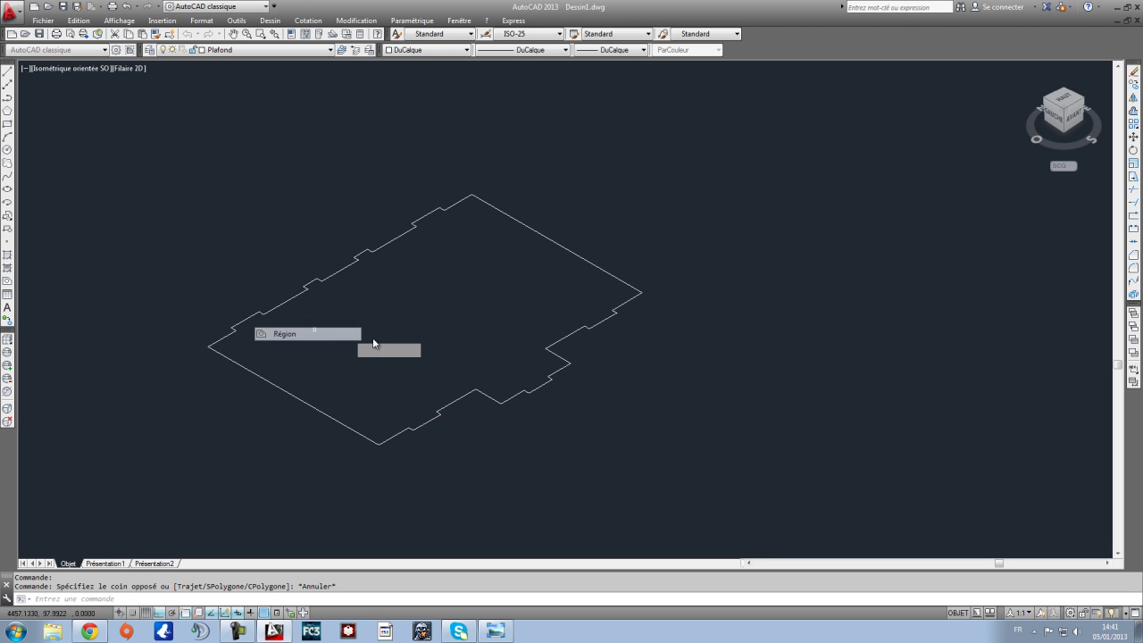
pyautogui.click(465, 323)
pyautogui.click(733, 491)
pyautogui.click(734, 491)
pyautogui.click(238, 200)
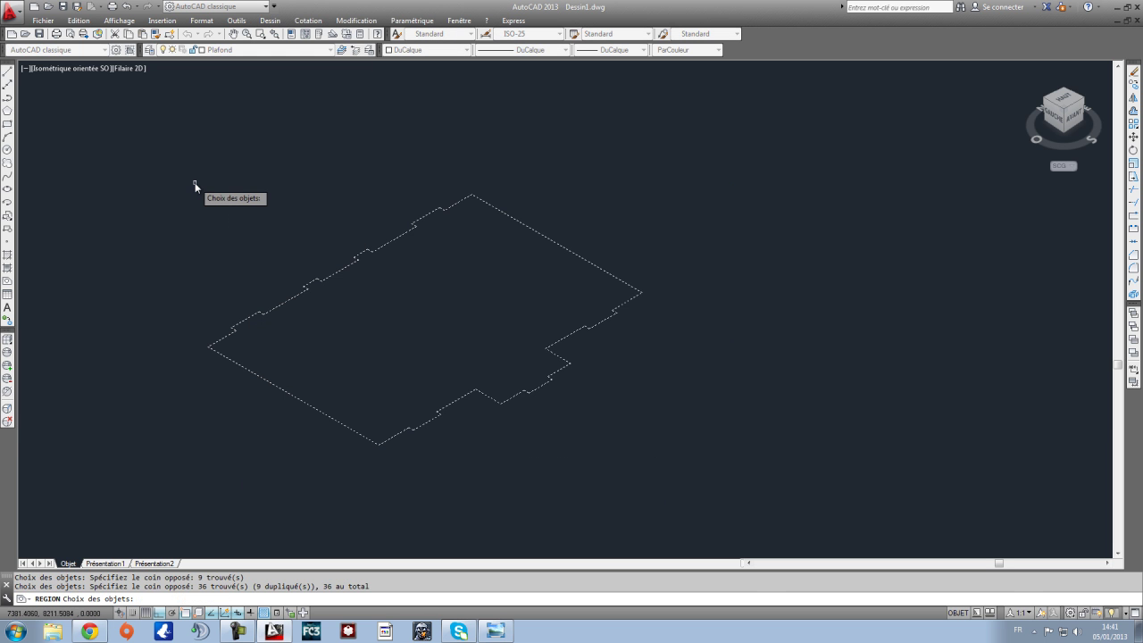
pyautogui.press('Return')
# Step: Extrude the Plafond ceiling region as a solid to a height of 200
pyautogui.click(702, 472)
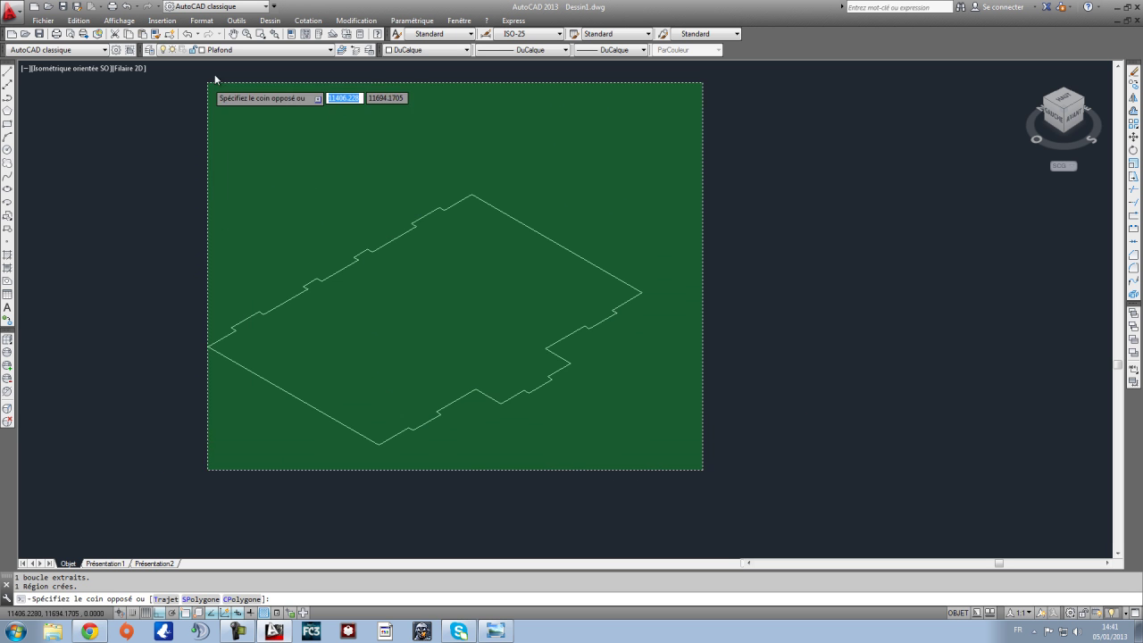
pyautogui.click(152, 126)
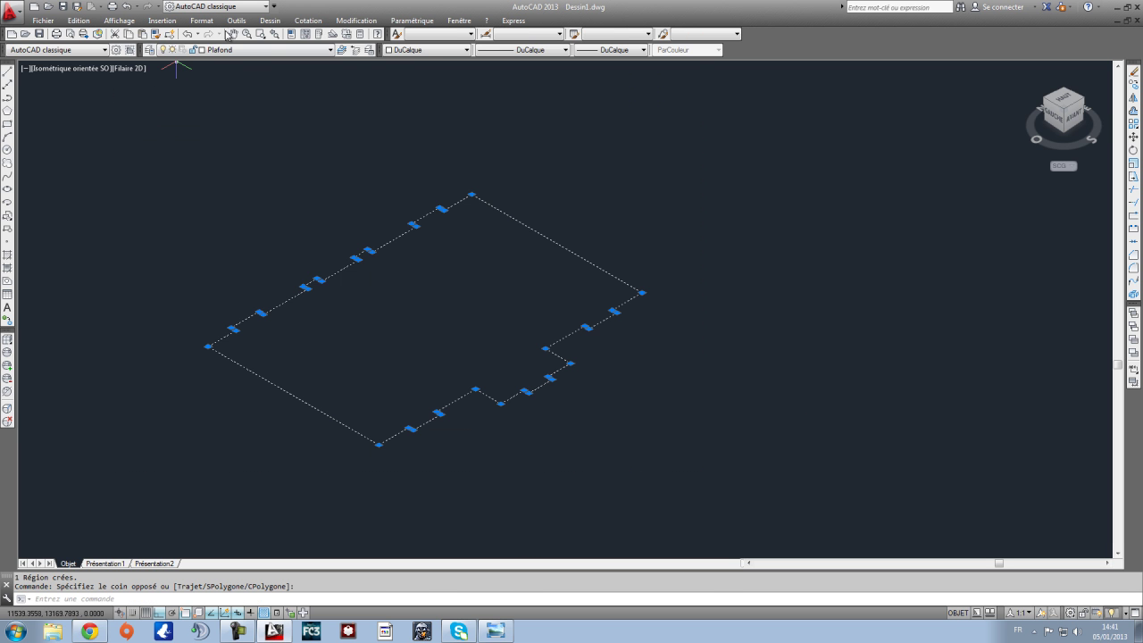
pyautogui.click(280, 27)
pyautogui.moveTo(312, 32)
pyautogui.click(417, 146)
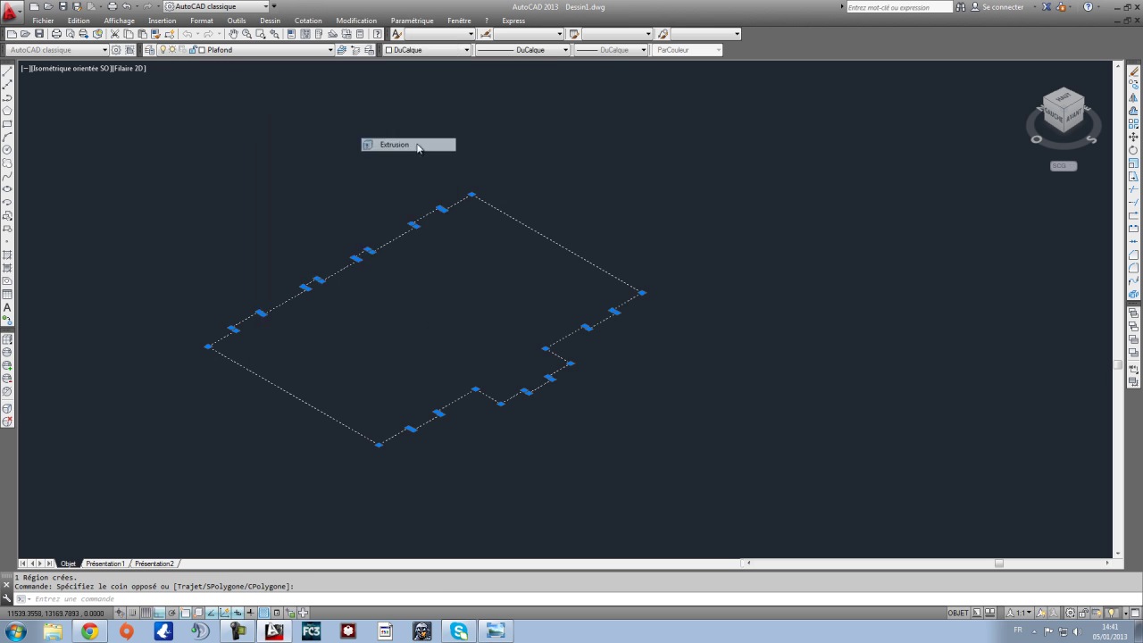
pyautogui.press('Return')
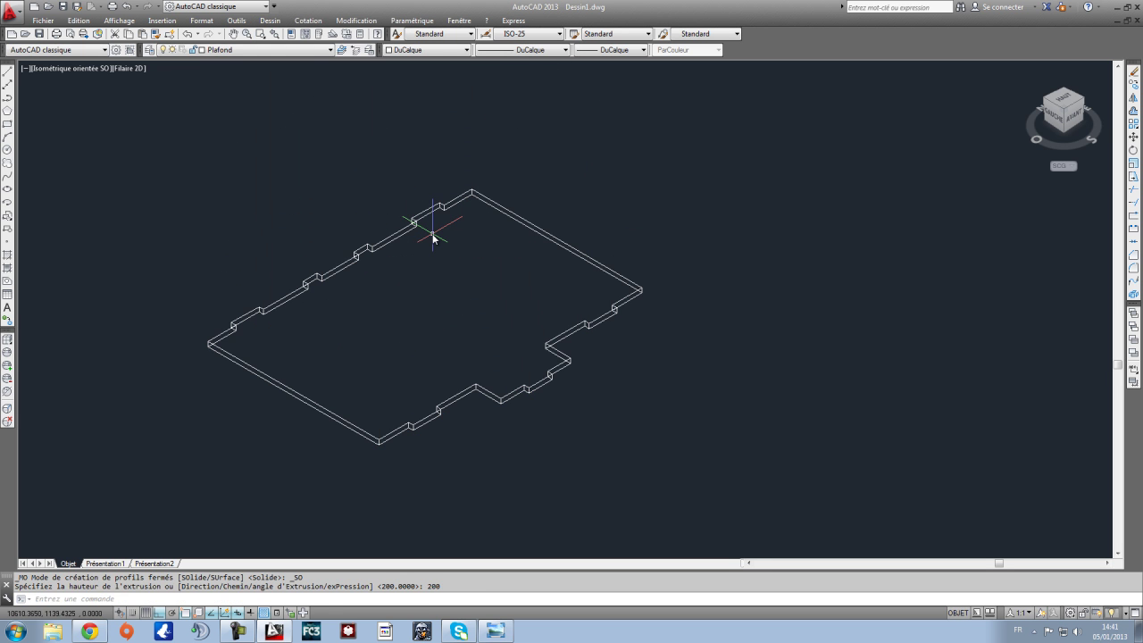
pyautogui.scroll(2, 518, 325)
pyautogui.press('Escape')
pyautogui.scroll(-2, 500, 325)
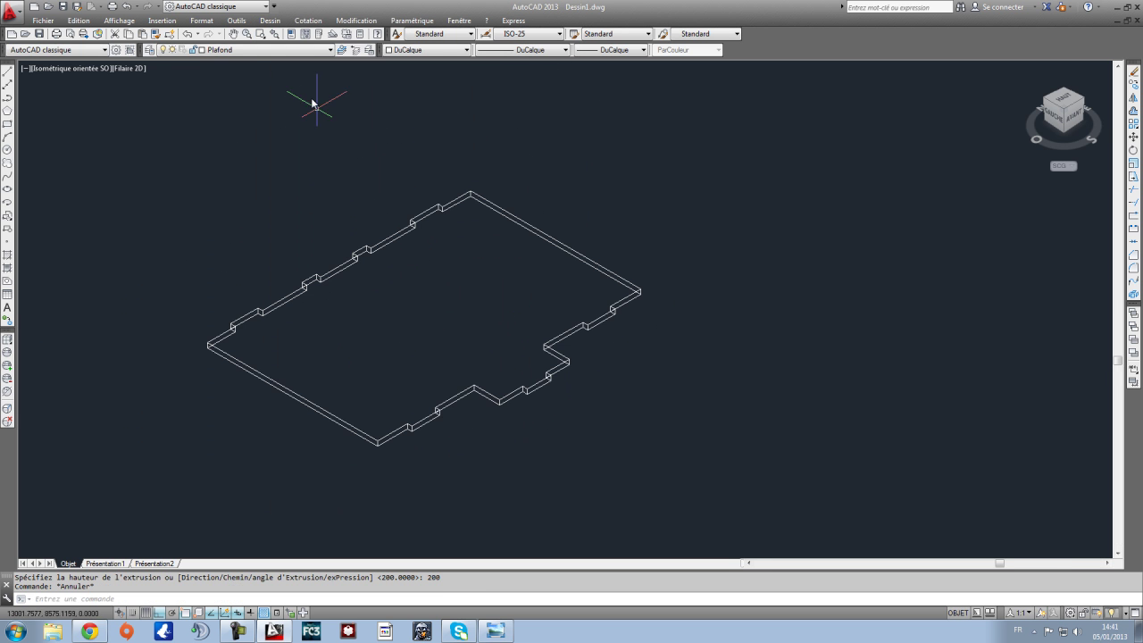
# Step: Move the ceiling slab vertically upward, above the height of the walls
pyautogui.click(247, 49)
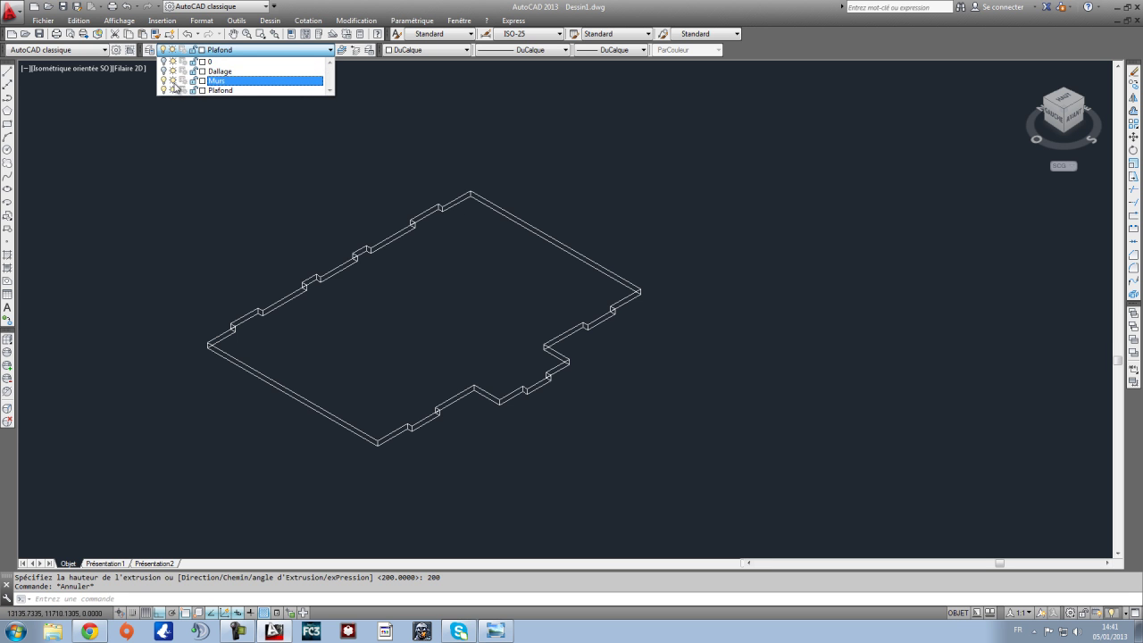
pyautogui.click(555, 327)
pyautogui.click(652, 385)
pyautogui.click(552, 327)
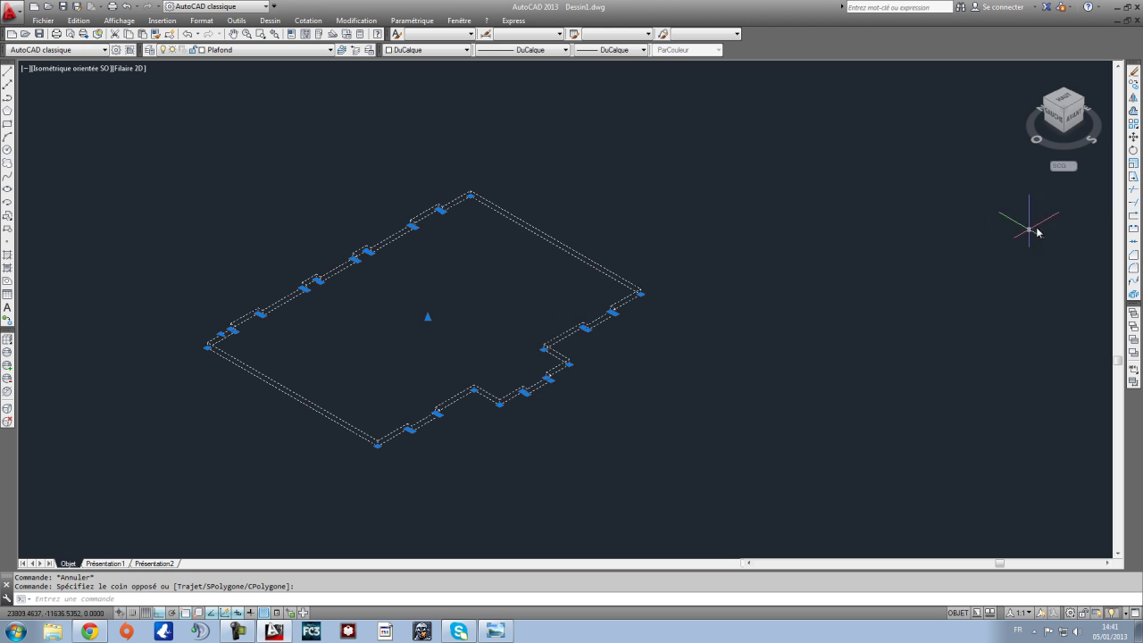
pyautogui.click(1133, 136)
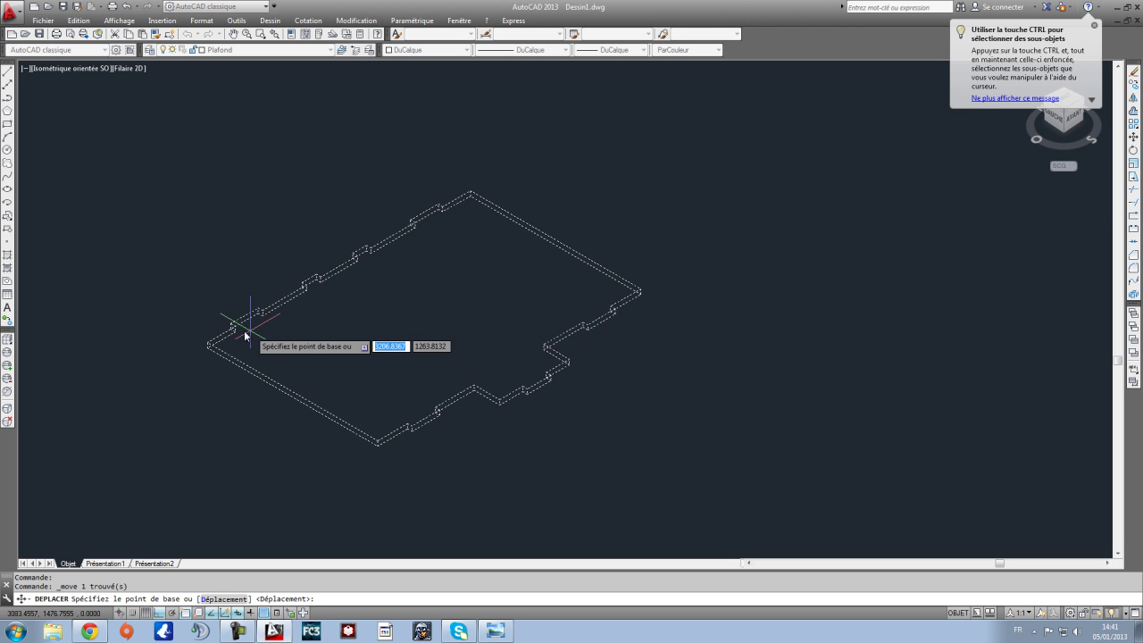
pyautogui.click(757, 310)
pyautogui.click(727, 169)
pyautogui.moveTo(616, 267); pyautogui.dragTo(654, 317, button='middle')
pyautogui.press('Escape')
# Step: Turn on the Dallage and Murs layers and inspect the ceiling slab's position relative to the walls and floor slab
pyautogui.click(256, 50)
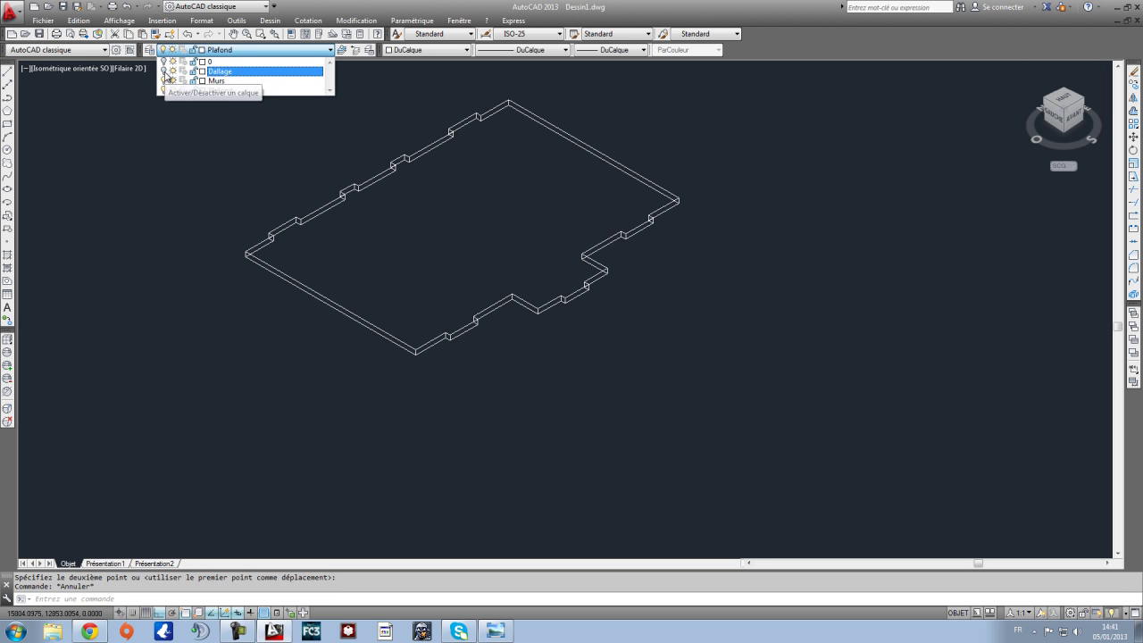
pyautogui.click(164, 80)
pyautogui.click(145, 214)
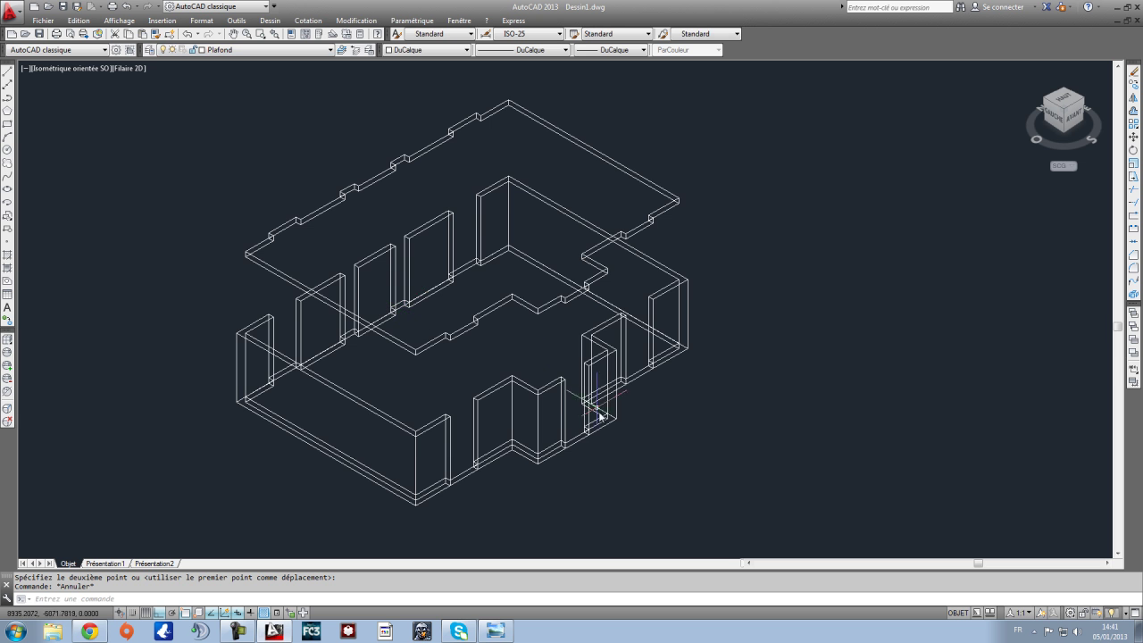
pyautogui.scroll(2, 616, 439)
pyautogui.scroll(-4, 608, 424)
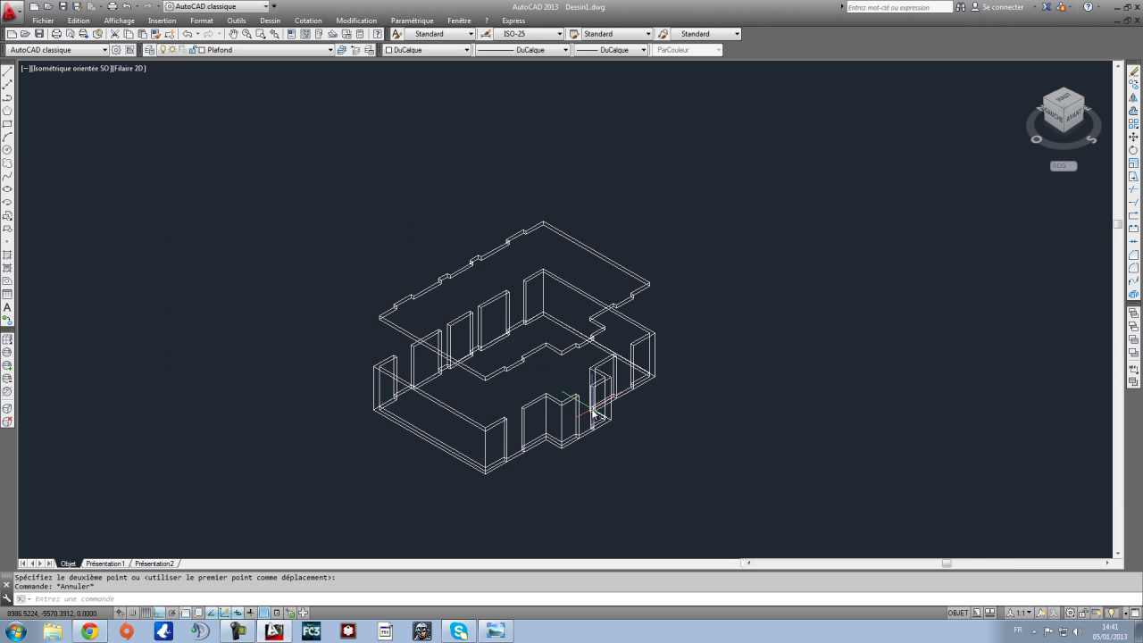
pyautogui.scroll(4, 592, 406)
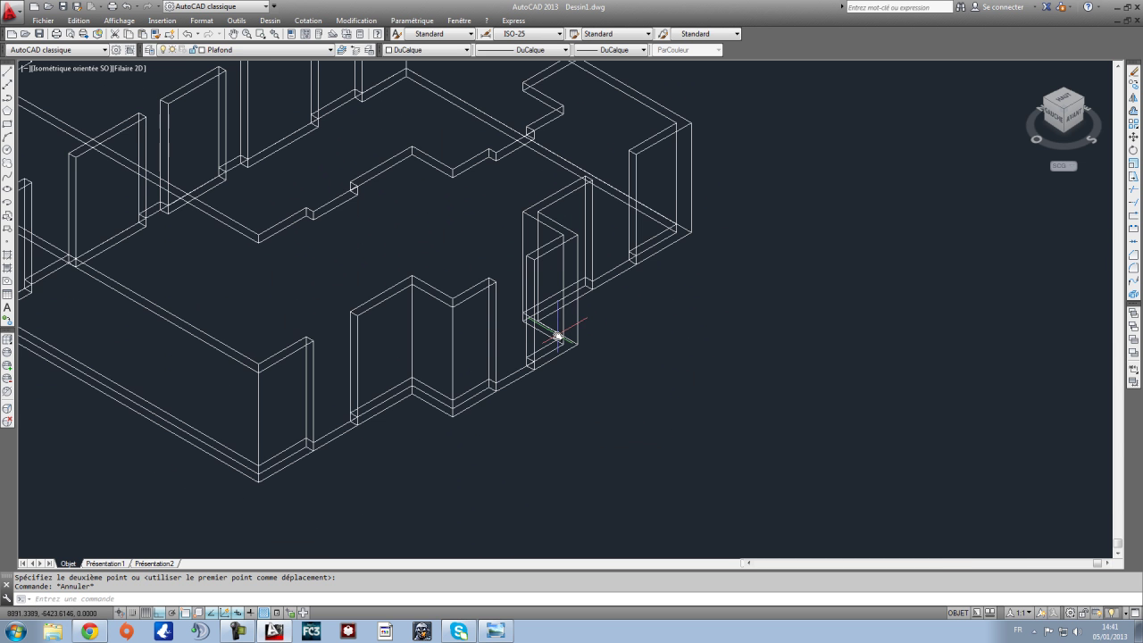
pyautogui.scroll(-5, 557, 336)
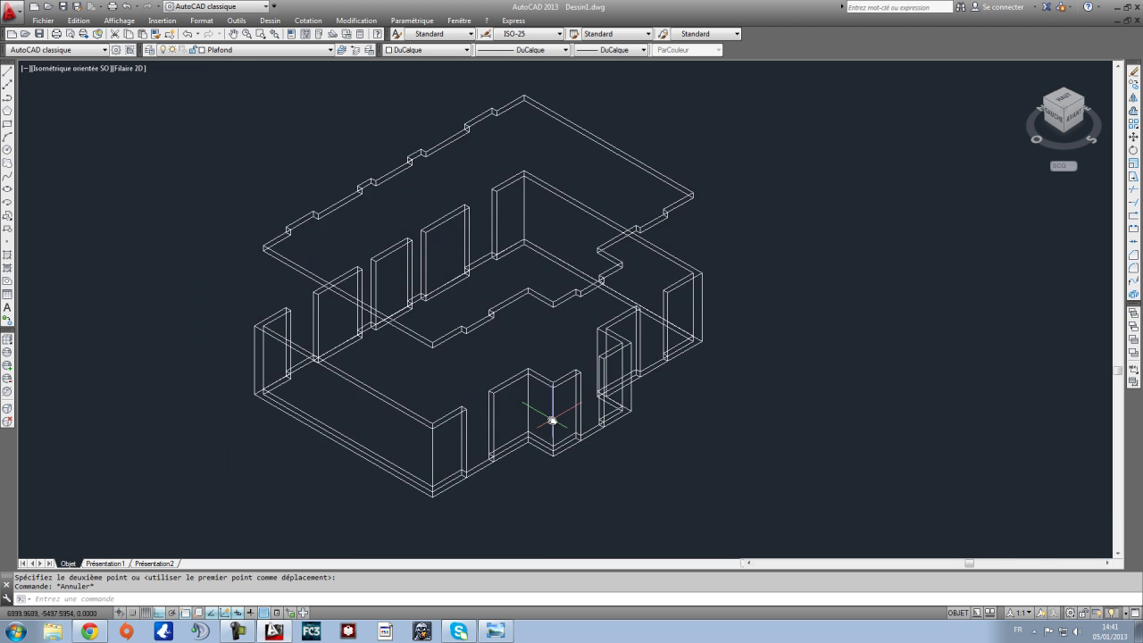
# Step: Display the house model with the Gamme de gris visual style
pyautogui.scroll(4, 551, 417)
pyautogui.scroll(-2, 551, 416)
pyautogui.scroll(-2, 375, 466)
pyautogui.scroll(2, 383, 464)
pyautogui.moveTo(396, 497); pyautogui.dragTo(440, 480, button='middle')
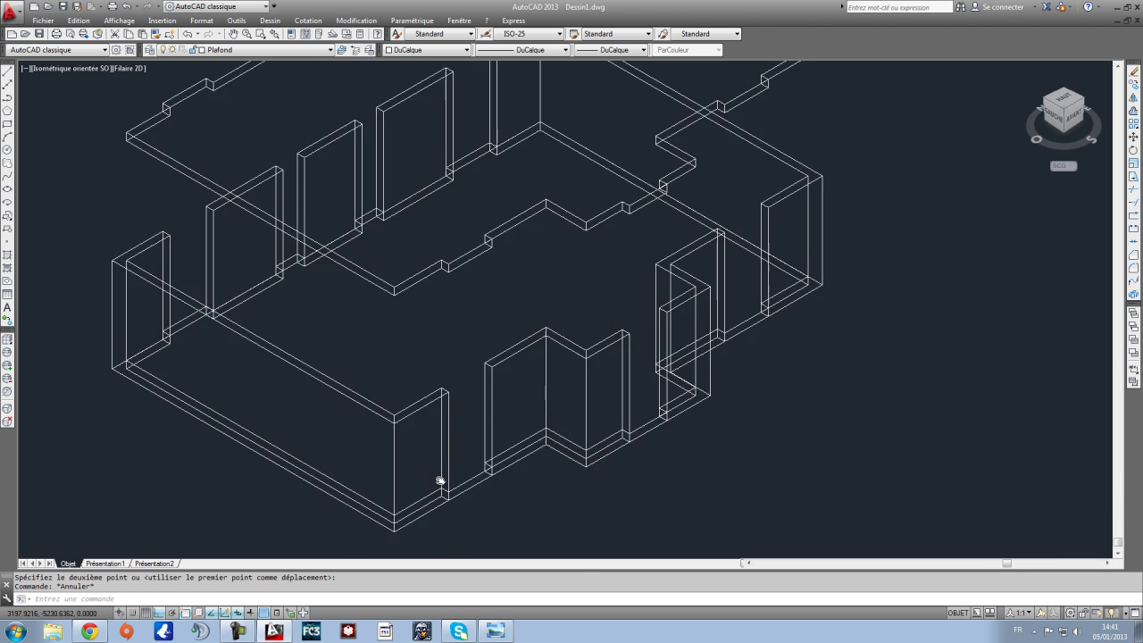
pyautogui.scroll(-2, 409, 422)
pyautogui.scroll(2, 403, 421)
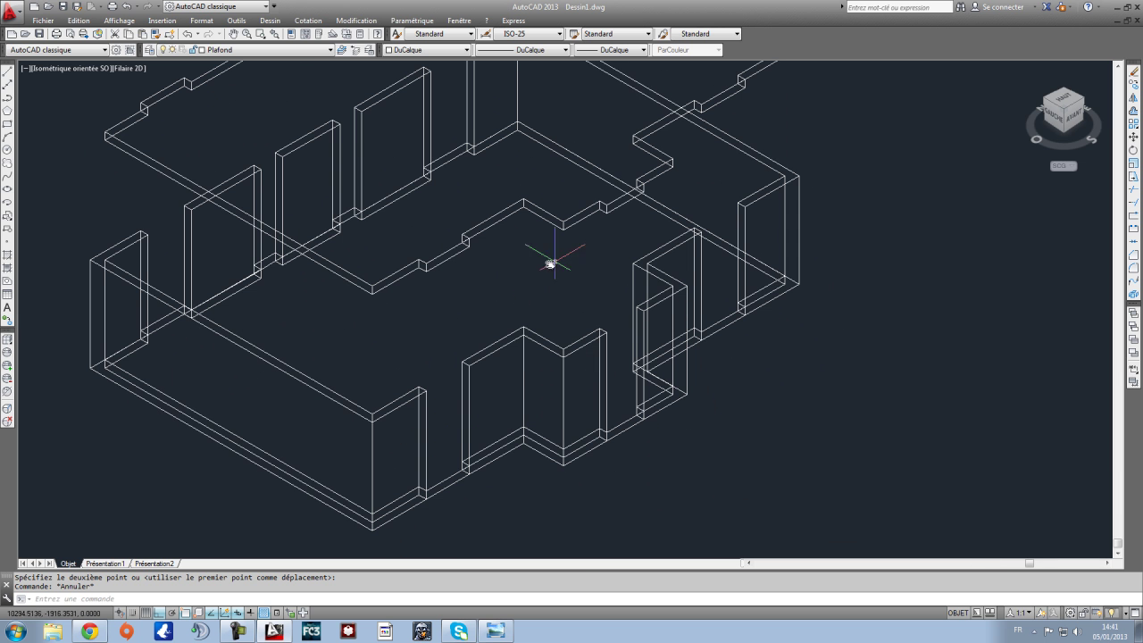
pyautogui.moveTo(442, 412); pyautogui.dragTo(498, 428, button='middle')
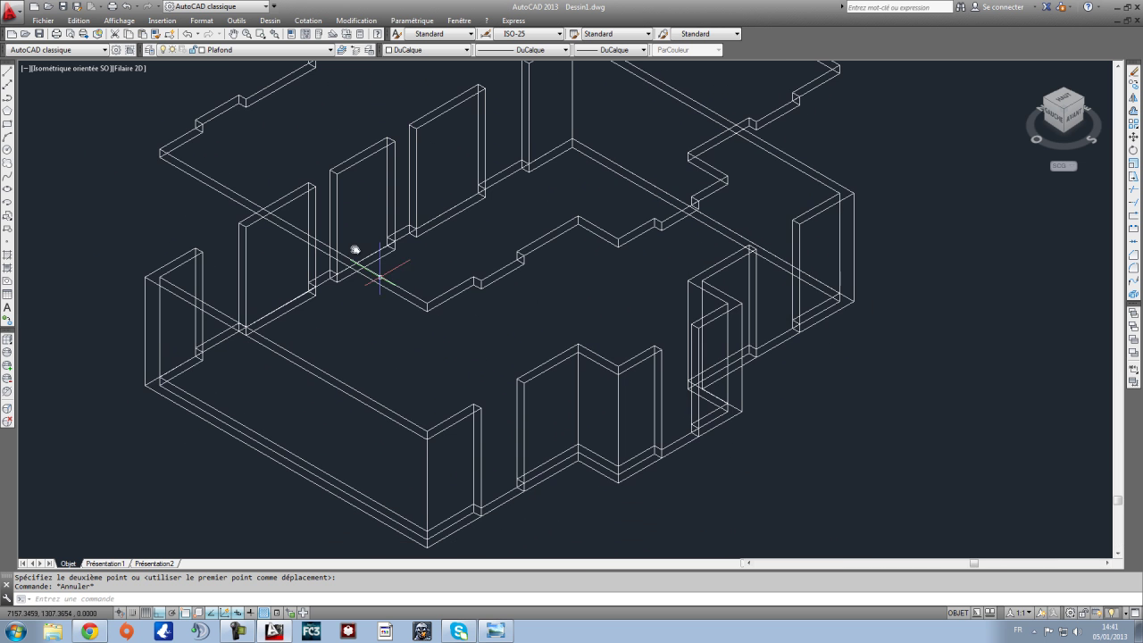
pyautogui.click(120, 21)
pyautogui.moveTo(138, 281)
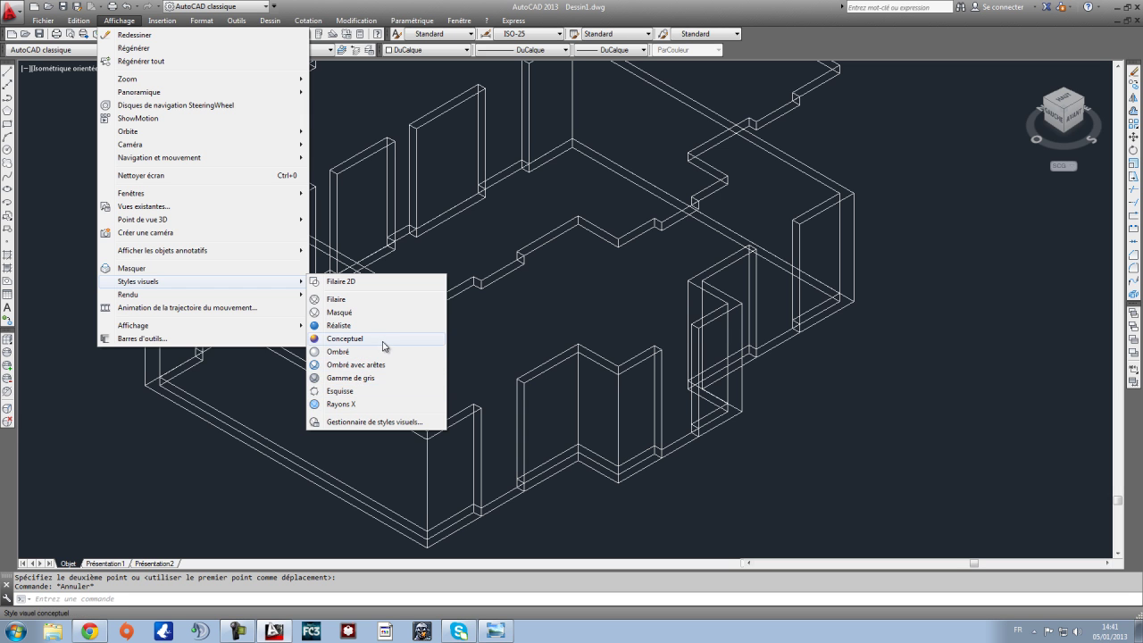
pyautogui.click(367, 378)
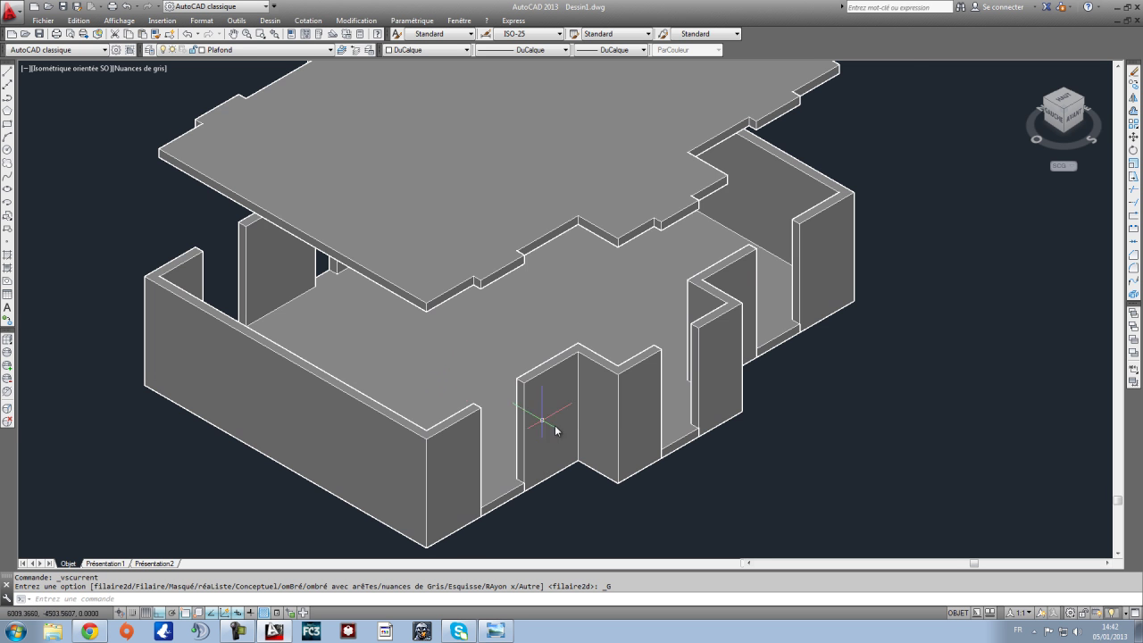
# Step: Move the ceiling slab straight down so its upper corner meets the inner top corner of the walls
pyautogui.scroll(3, 638, 441)
pyautogui.scroll(-5, 639, 441)
pyautogui.scroll(2, 581, 354)
pyautogui.scroll(1, 509, 382)
pyautogui.click(520, 225)
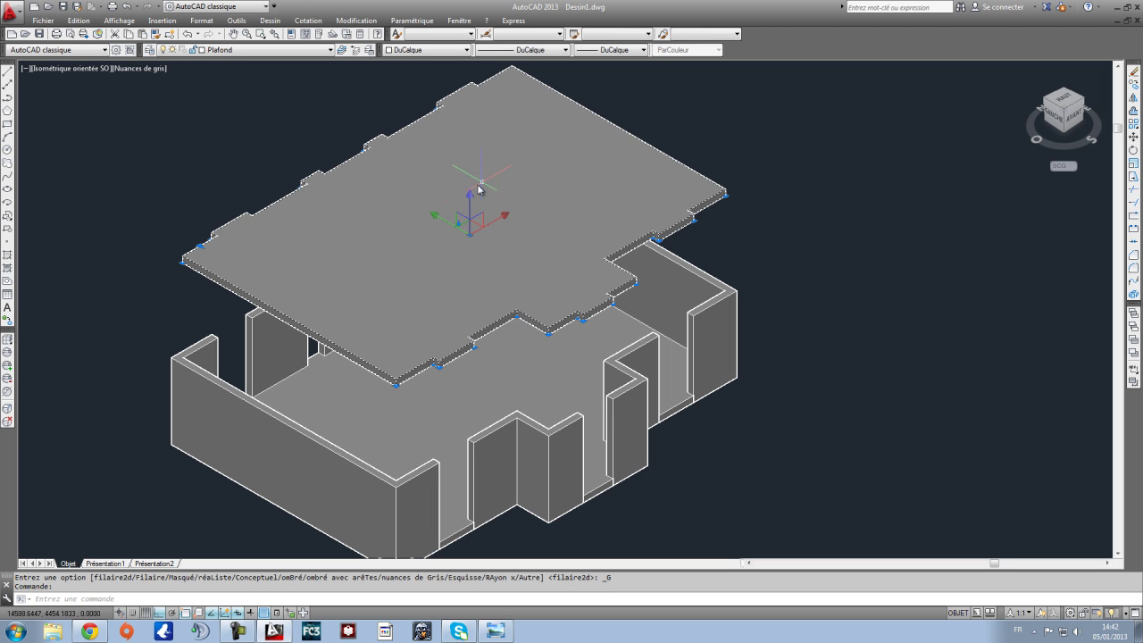
pyautogui.click(1135, 136)
pyautogui.scroll(5, 742, 206)
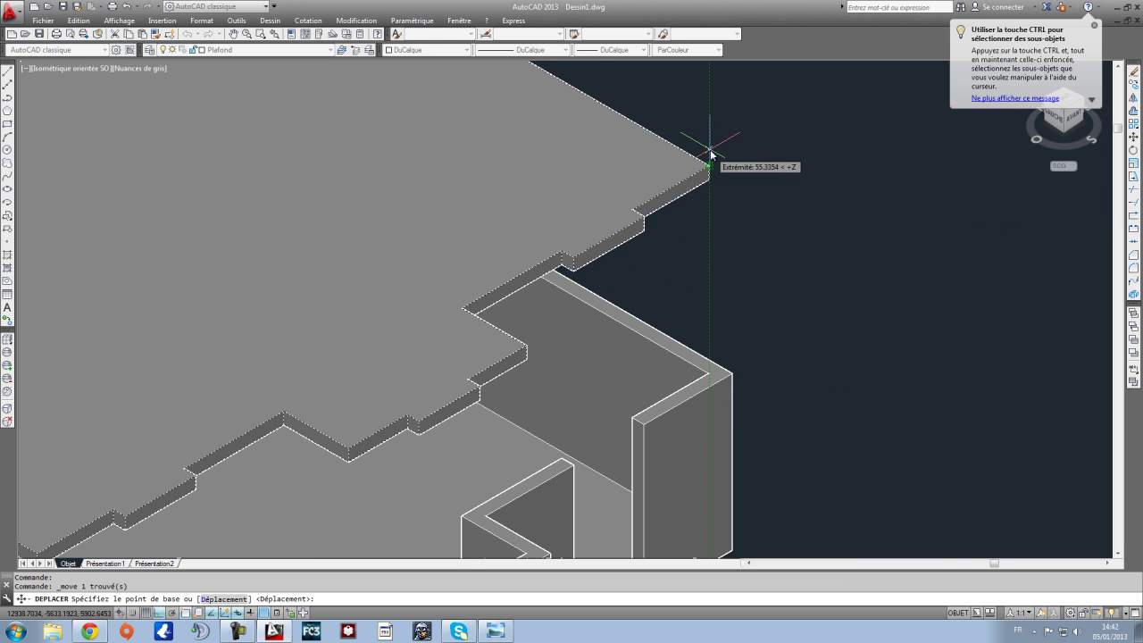
pyautogui.click(709, 164)
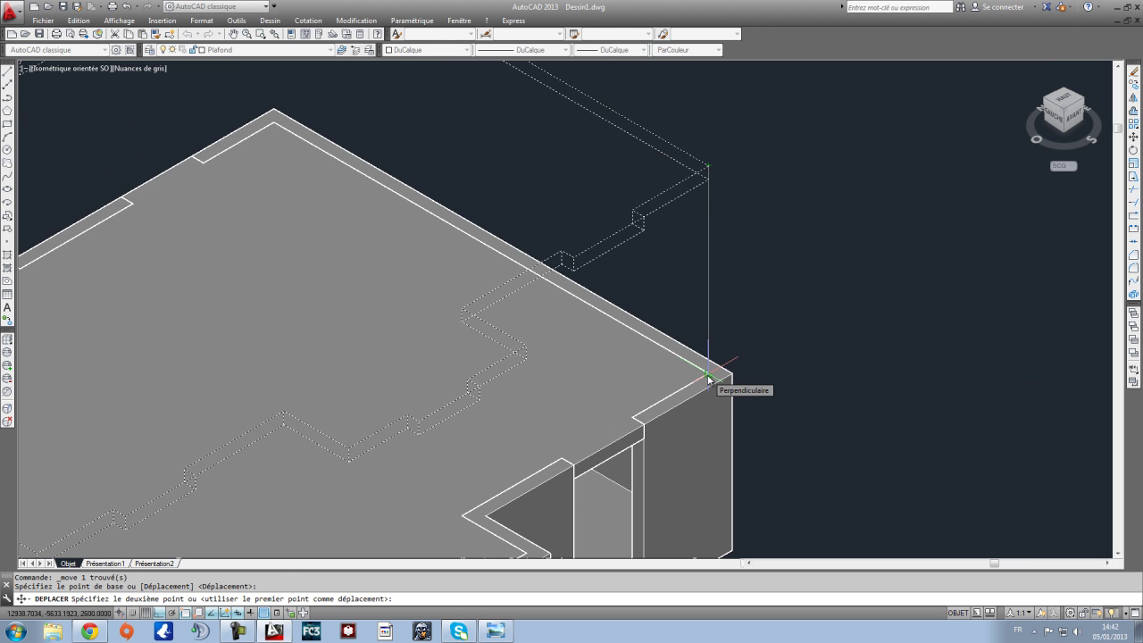
pyautogui.click(709, 378)
# Step: Inspect the ceiling slab's fit inside the walls, then use Free Orbit to view the house from a lower front angle
pyautogui.scroll(-5, 709, 378)
pyautogui.scroll(3, 765, 398)
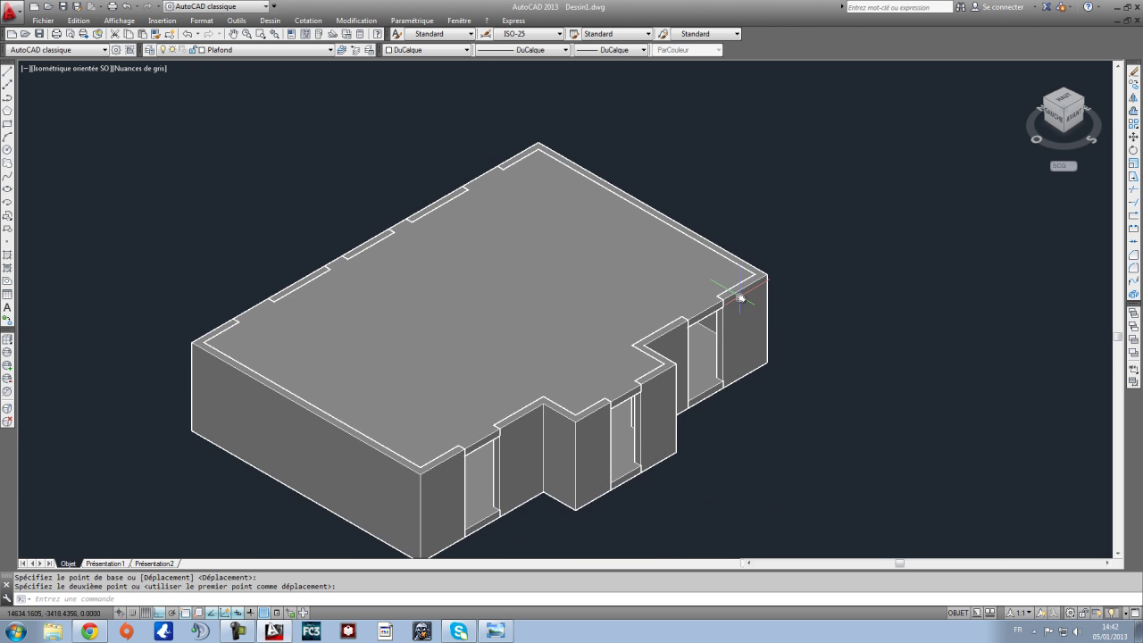
pyautogui.scroll(2, 690, 341)
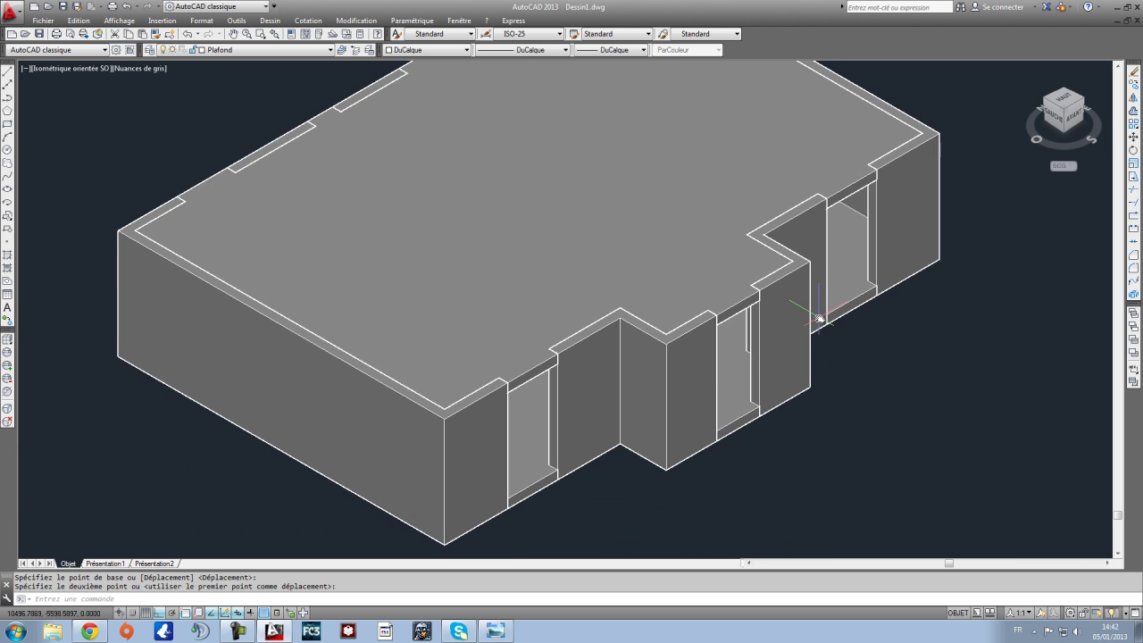
pyautogui.scroll(-5, 819, 319)
pyautogui.scroll(3, 835, 321)
pyautogui.moveTo(838, 324); pyautogui.dragTo(747, 349, button='middle')
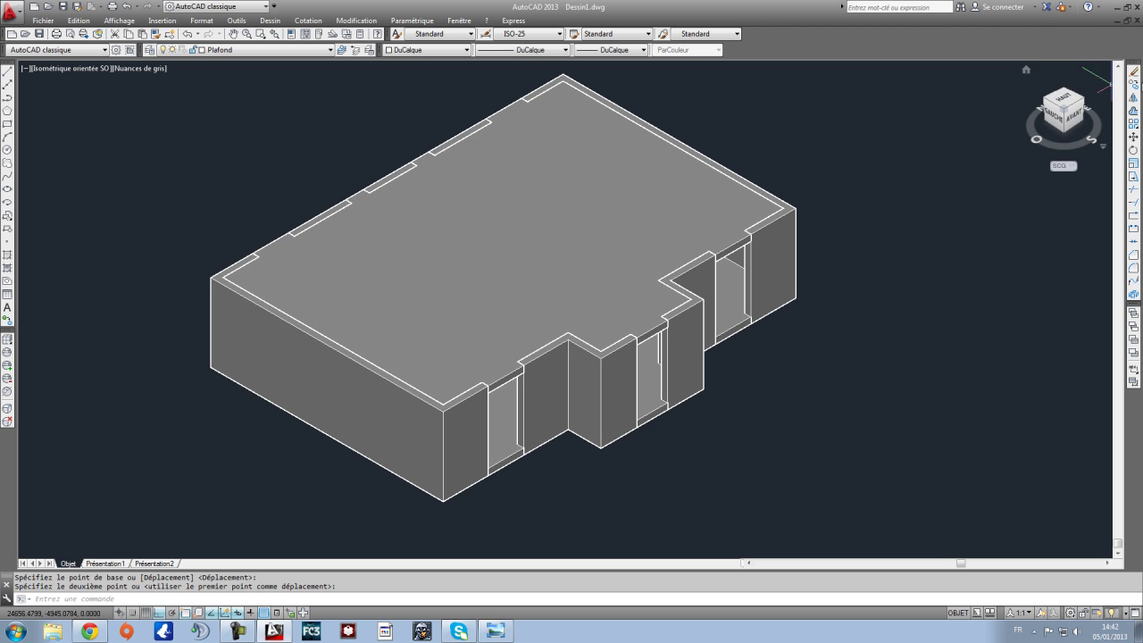
pyautogui.click(119, 20)
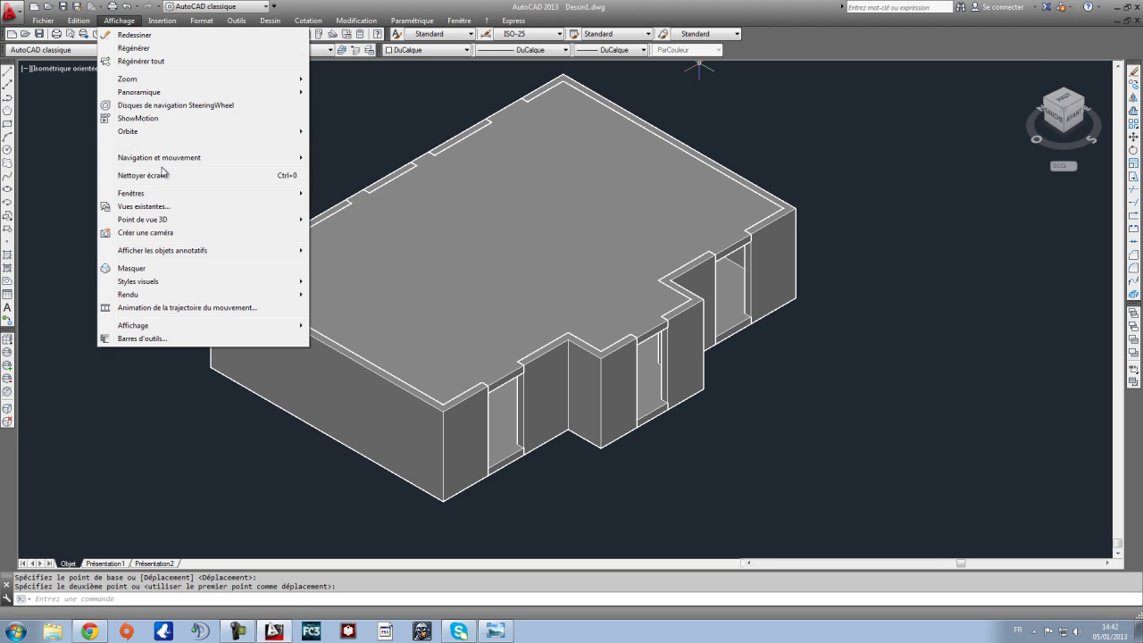
pyautogui.moveTo(153, 134)
pyautogui.click(366, 145)
pyautogui.moveTo(331, 145); pyautogui.dragTo(582, 412)
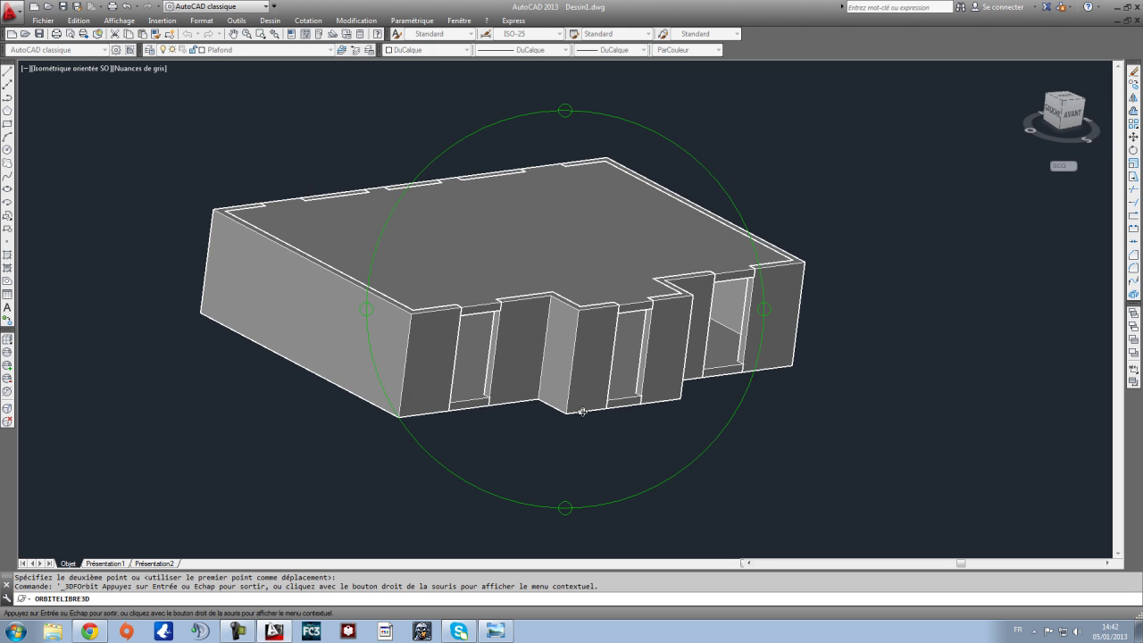
# Step: Switch to the upper-floor plan image in Windows Photo Viewer and examine its exterior walls, rooms, openings and dimensions
pyautogui.click(495, 631)
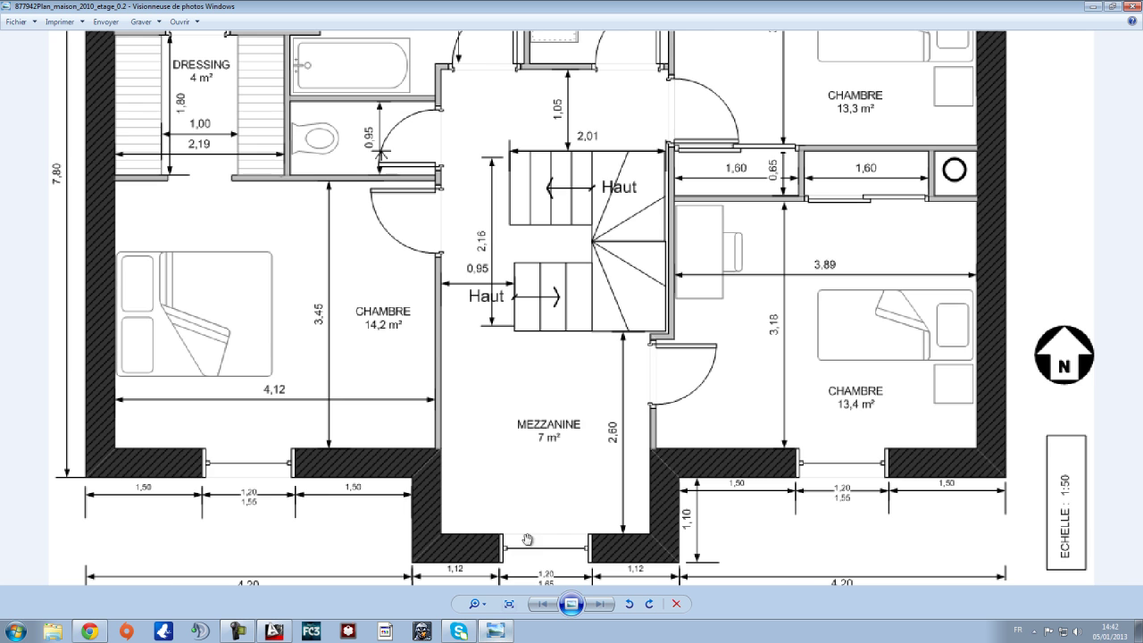
pyautogui.scroll(-2, 528, 539)
pyautogui.scroll(2, 554, 424)
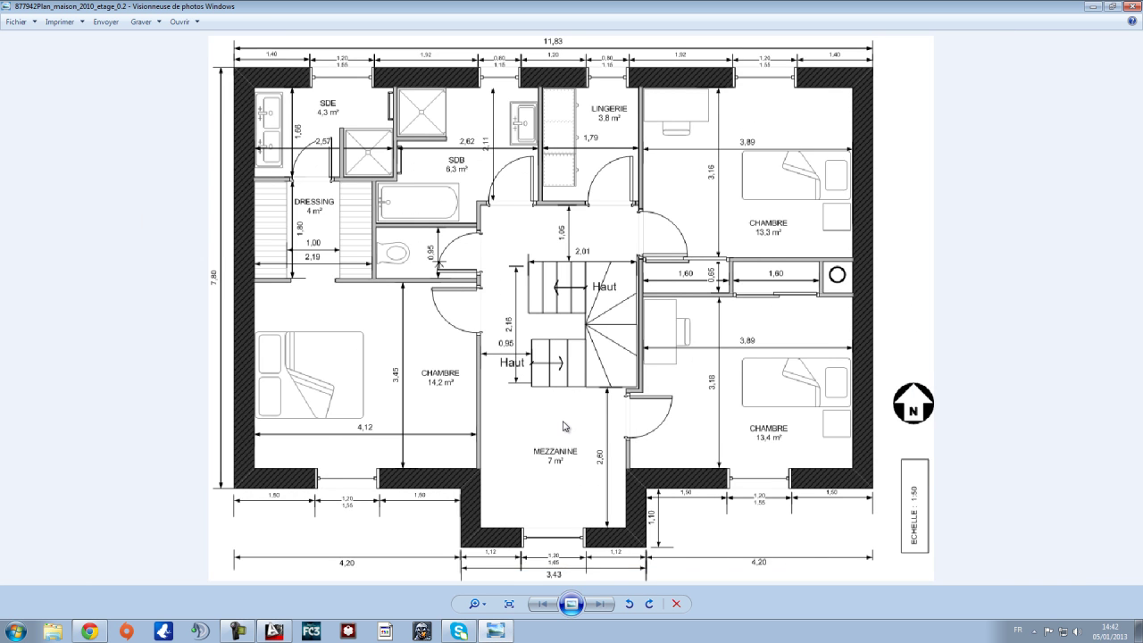
pyautogui.scroll(-2, 561, 427)
pyautogui.scroll(1, 632, 329)
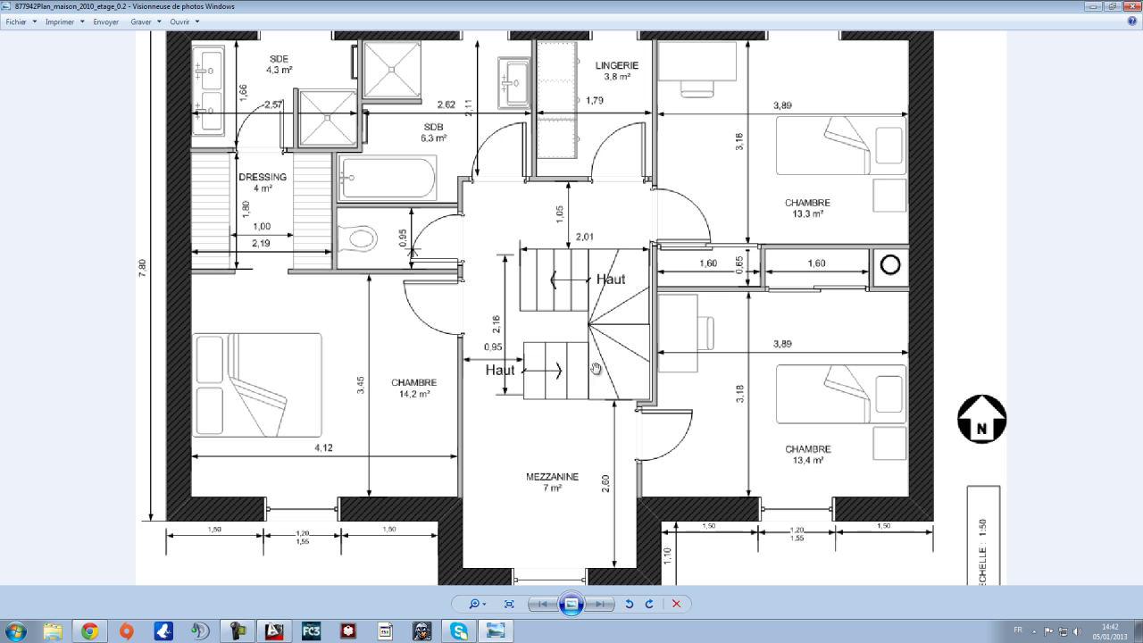
pyautogui.scroll(-1, 573, 357)
pyautogui.scroll(1, 571, 348)
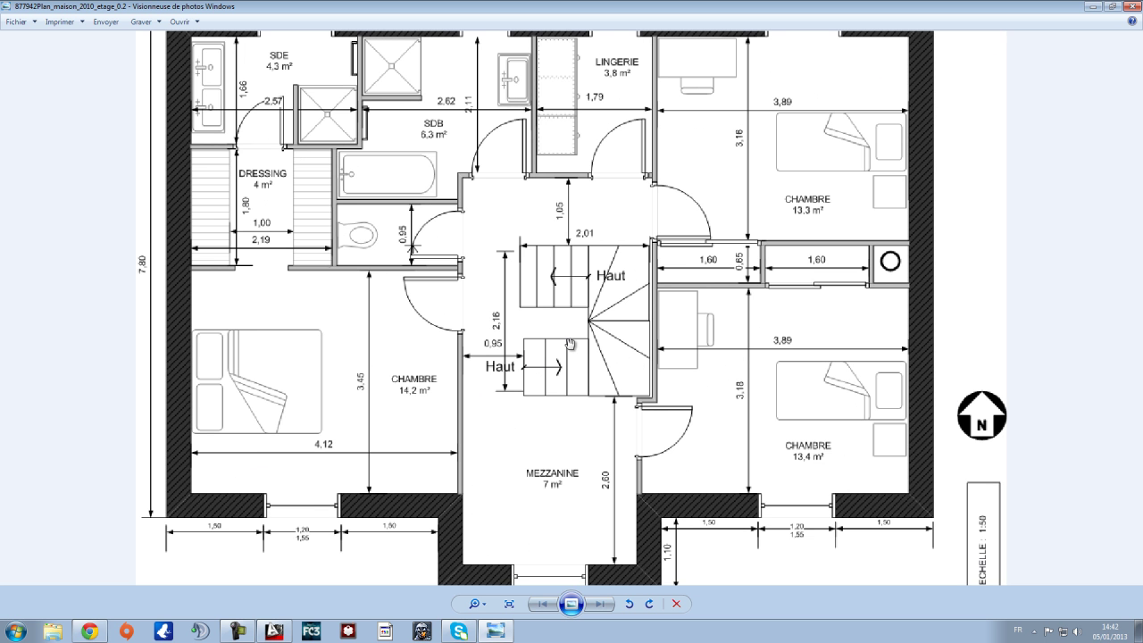
pyautogui.scroll(-1, 567, 356)
pyautogui.scroll(1, 567, 354)
pyautogui.scroll(-1, 565, 350)
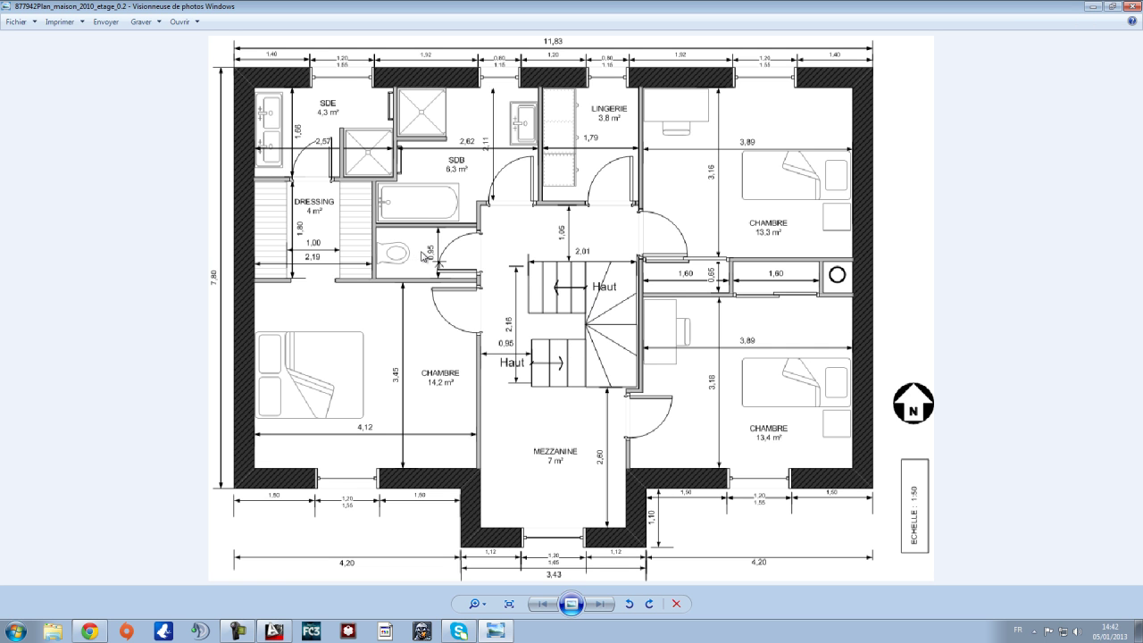
pyautogui.scroll(1, 494, 392)
pyautogui.scroll(-1, 494, 390)
pyautogui.scroll(1, 493, 388)
pyautogui.scroll(-1, 493, 385)
pyautogui.scroll(-1, 519, 281)
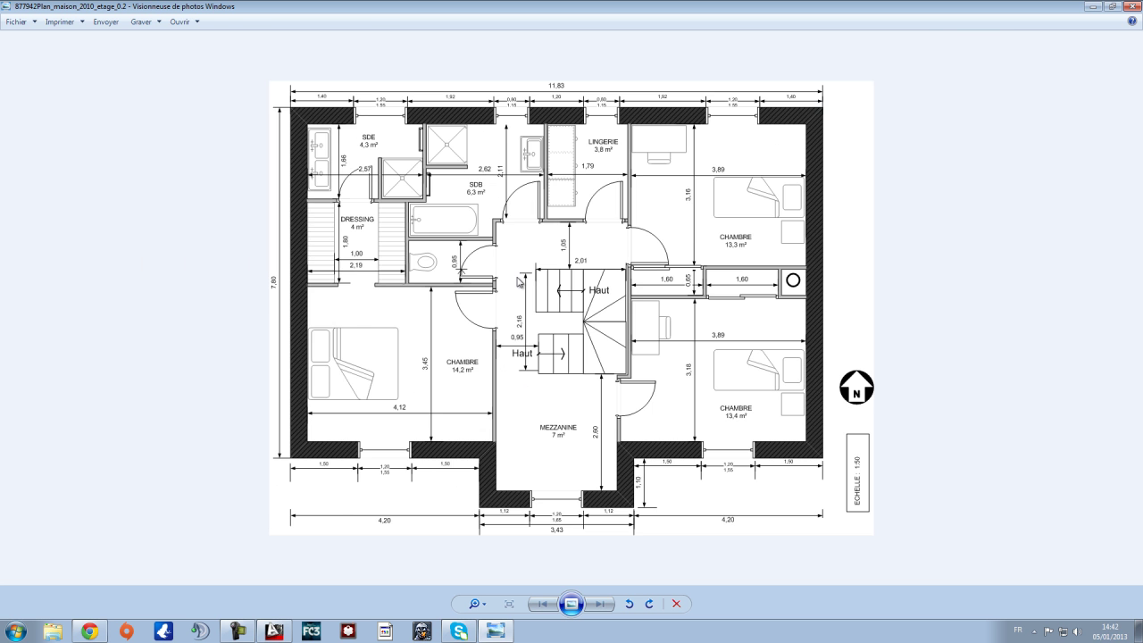
pyautogui.scroll(1, 516, 278)
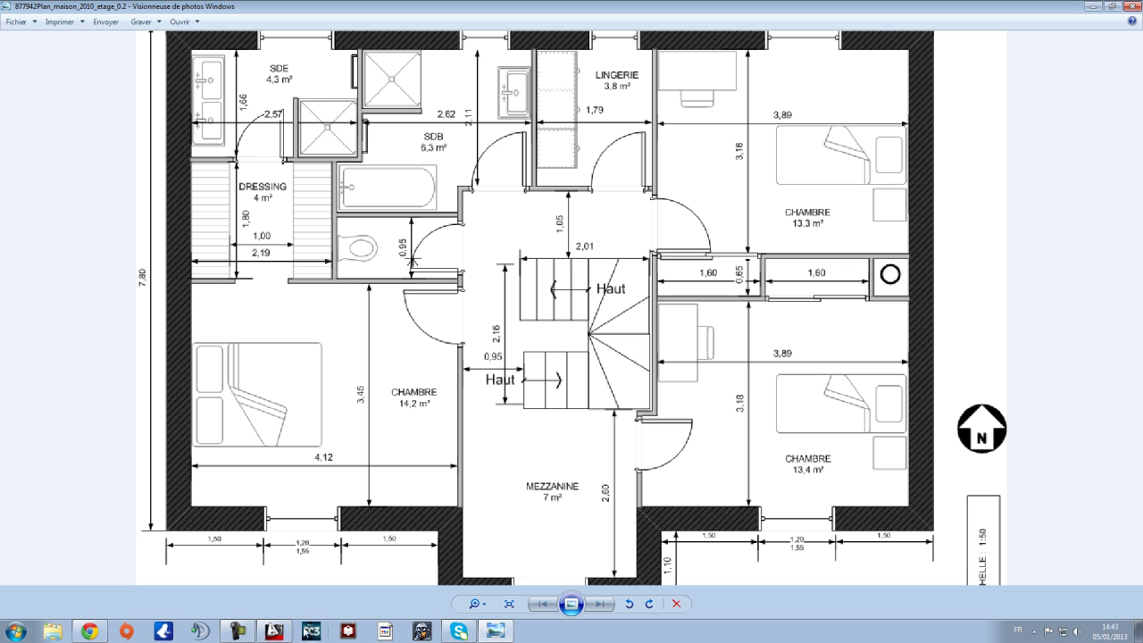
# Step: Return to AutoCAD and examine the assembled house model, checking the ceiling slab, wall tops and front openings
pyautogui.click(274, 632)
pyautogui.scroll(3, 524, 372)
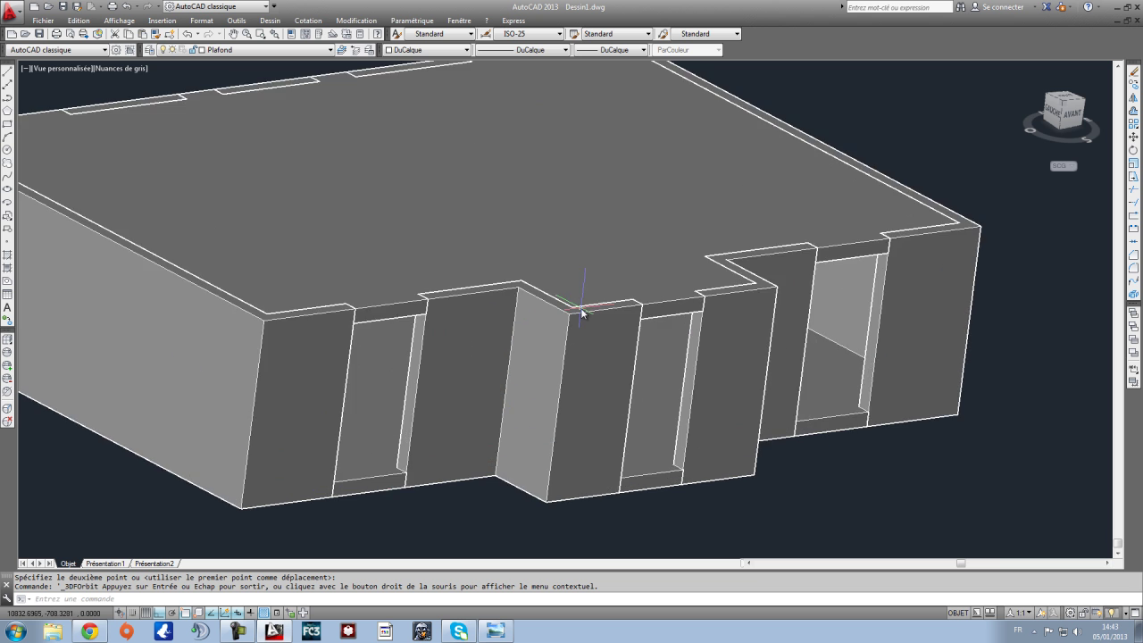
pyautogui.scroll(-2, 582, 312)
pyautogui.scroll(2, 582, 311)
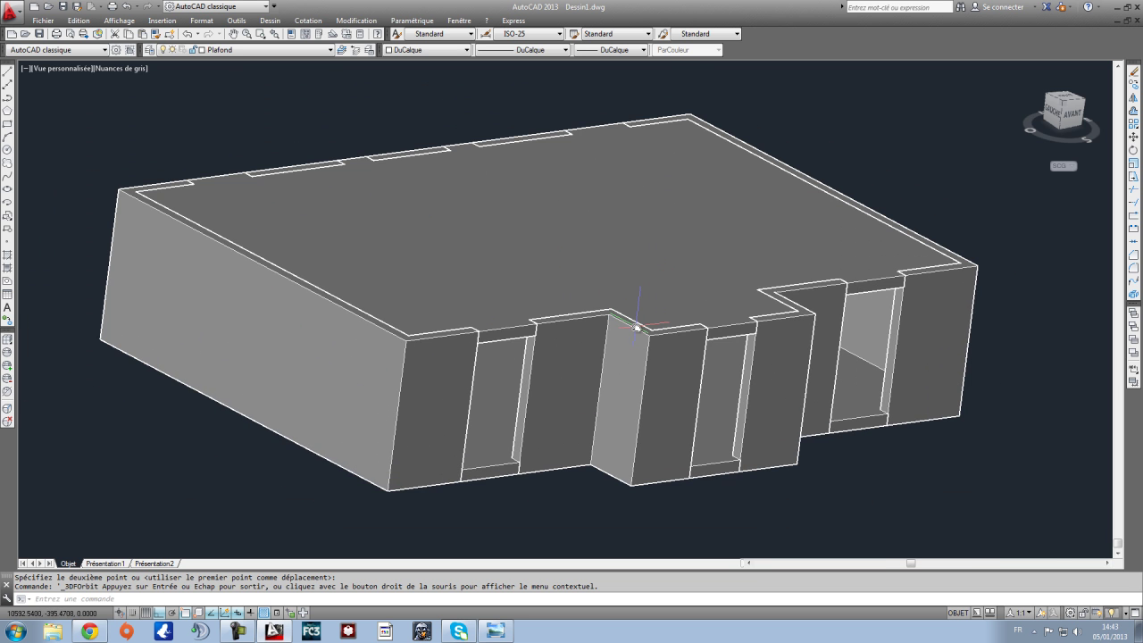
pyautogui.moveTo(729, 331); pyautogui.dragTo(798, 326)
pyautogui.scroll(-1, 796, 331)
pyautogui.scroll(1, 800, 332)
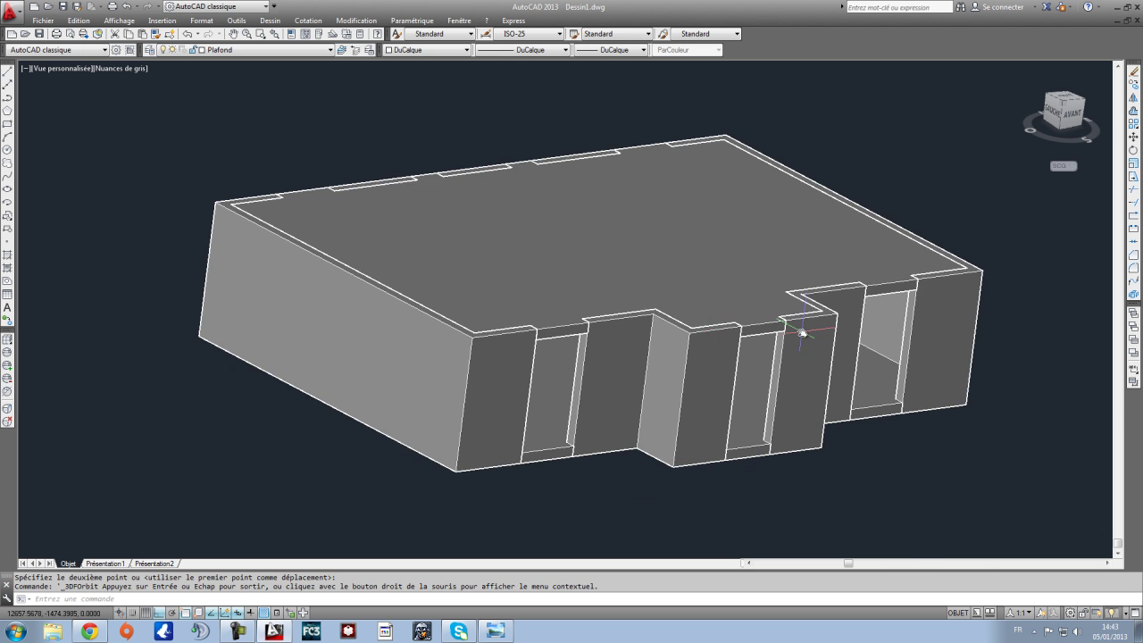
pyautogui.scroll(-1, 801, 332)
pyautogui.moveTo(832, 339); pyautogui.dragTo(722, 336, button='middle')
pyautogui.scroll(1, 722, 337)
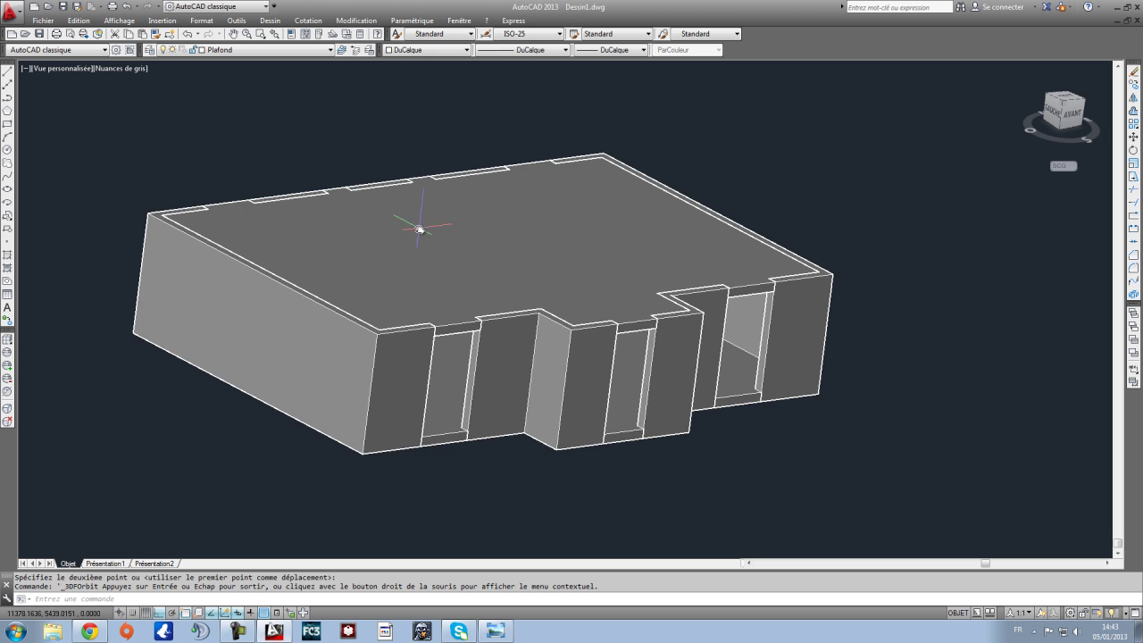
pyautogui.scroll(1, 500, 265)
pyautogui.scroll(-1, 500, 265)
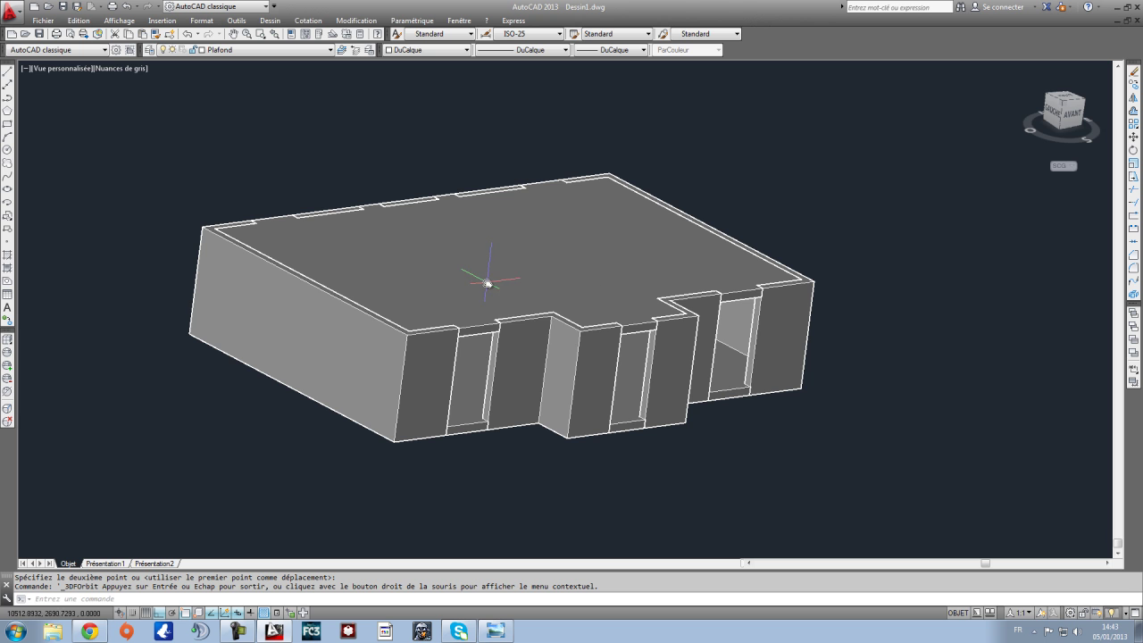
pyautogui.moveTo(589, 341)
pyautogui.mouseDown()
pyautogui.moveTo(598, 337)
pyautogui.moveTo(576, 330)
pyautogui.mouseUp()
pyautogui.scroll(2, 576, 330)
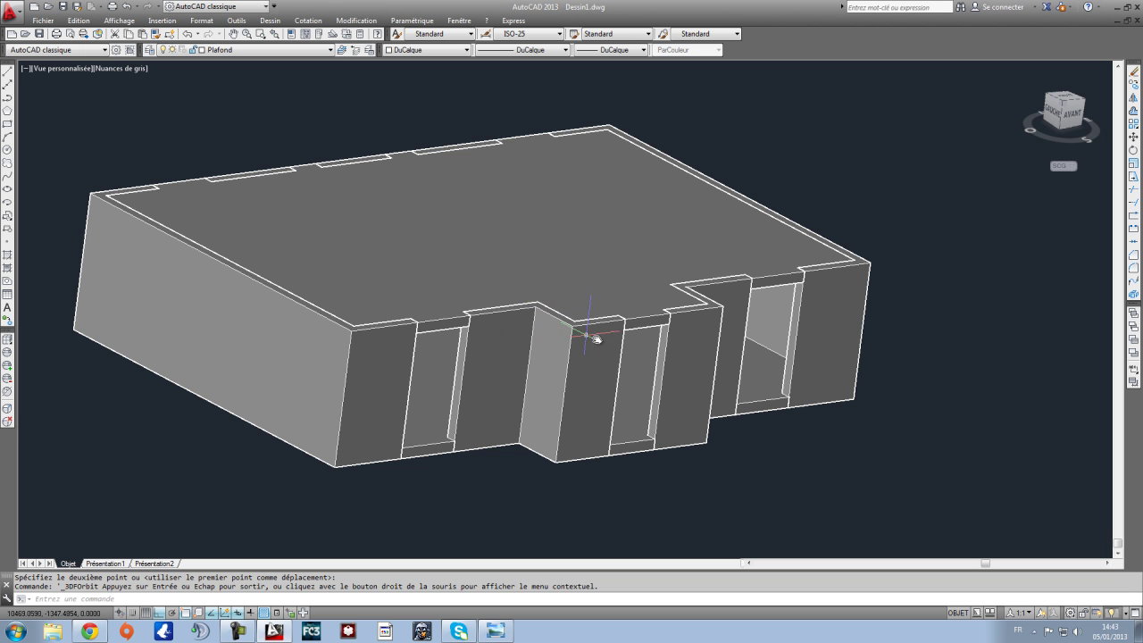
pyautogui.moveTo(634, 314)
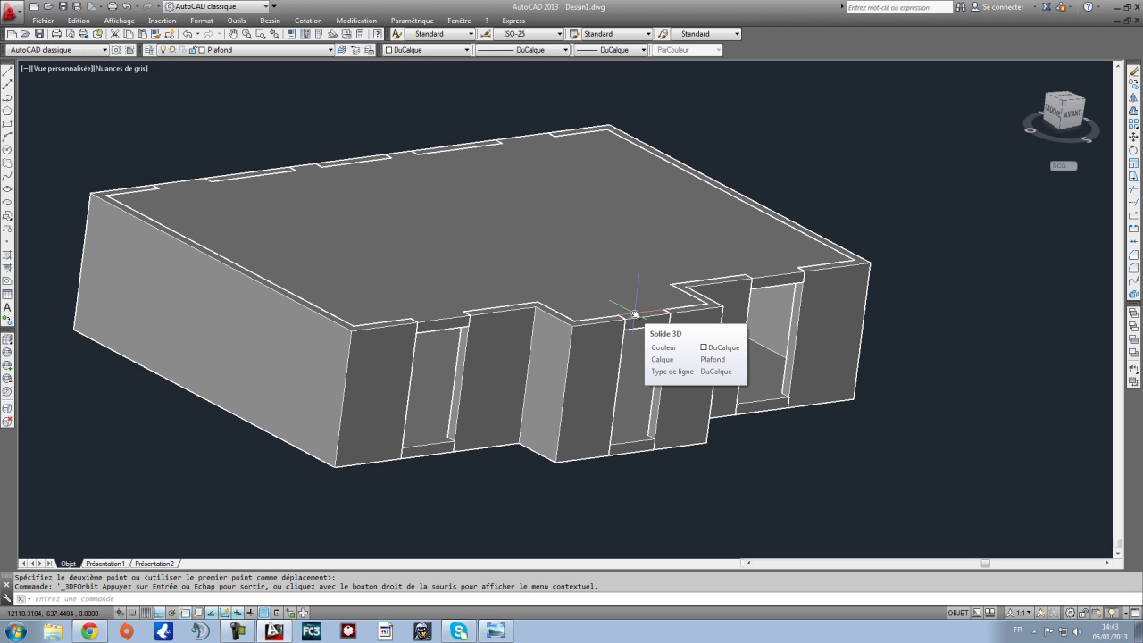
pyautogui.scroll(-2, 634, 315)
pyautogui.scroll(2, 592, 339)
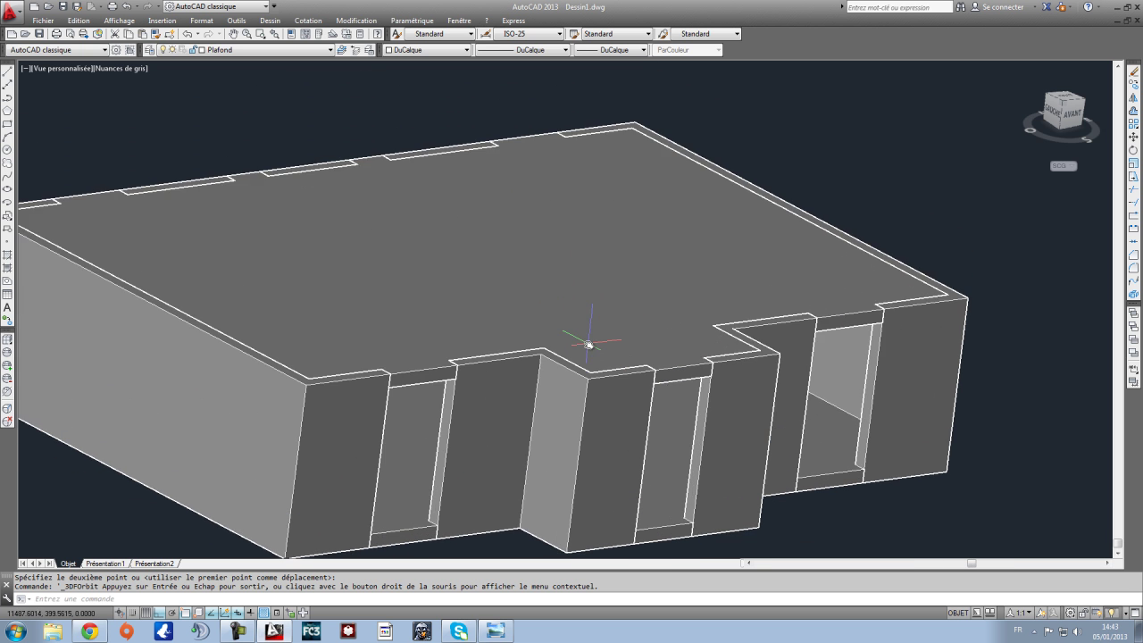
pyautogui.scroll(-1, 536, 357)
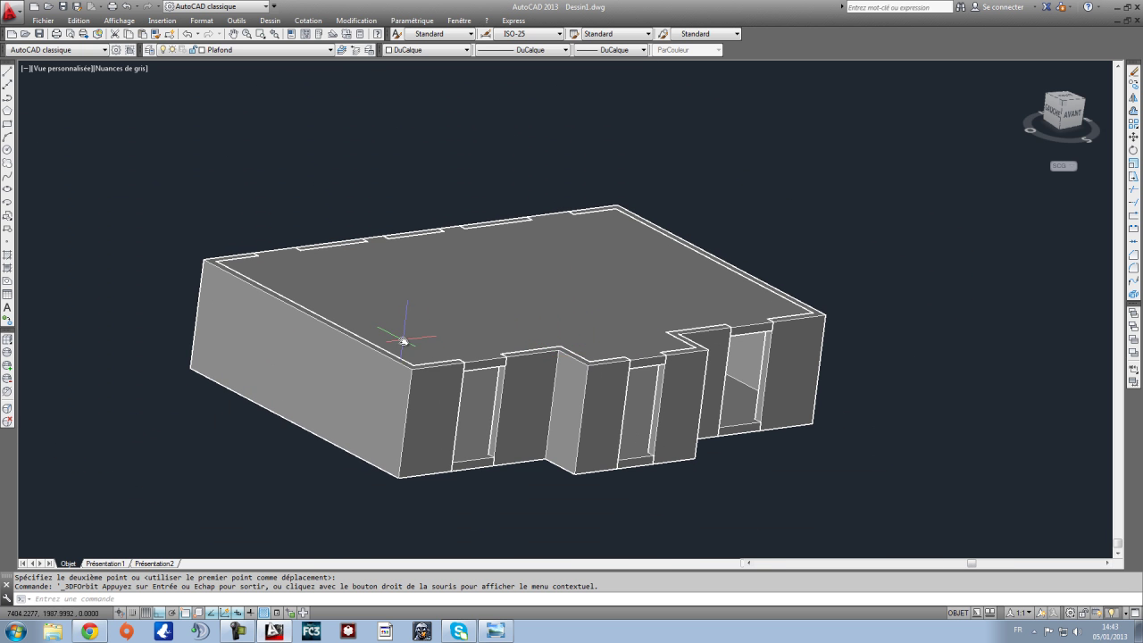
pyautogui.scroll(2, 472, 337)
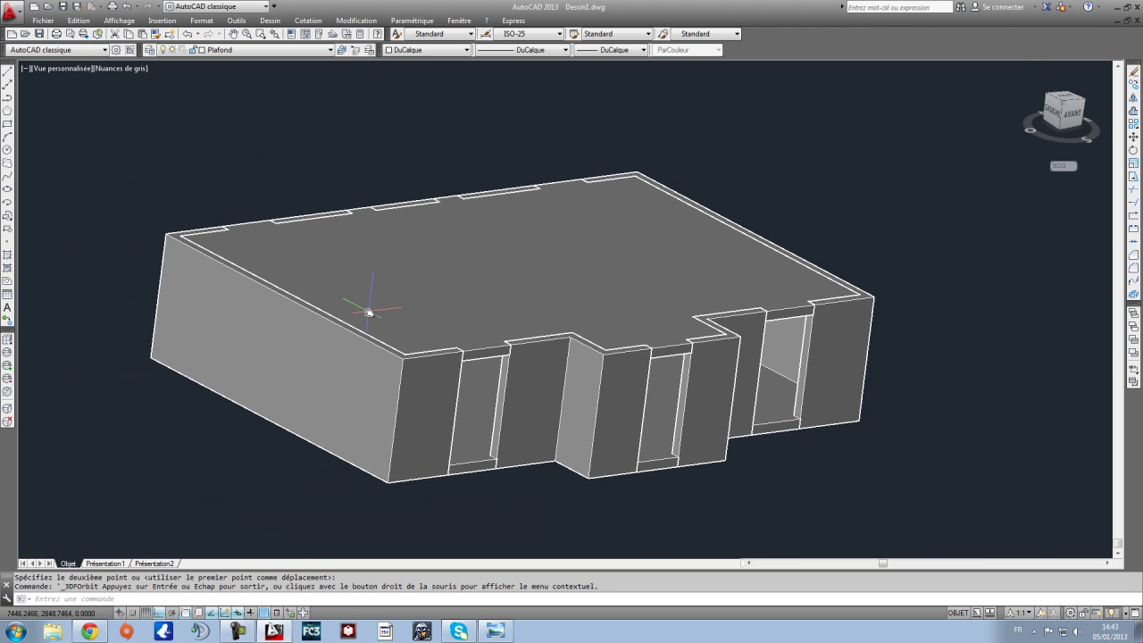
pyautogui.moveTo(458, 315); pyautogui.dragTo(545, 342, button='middle')
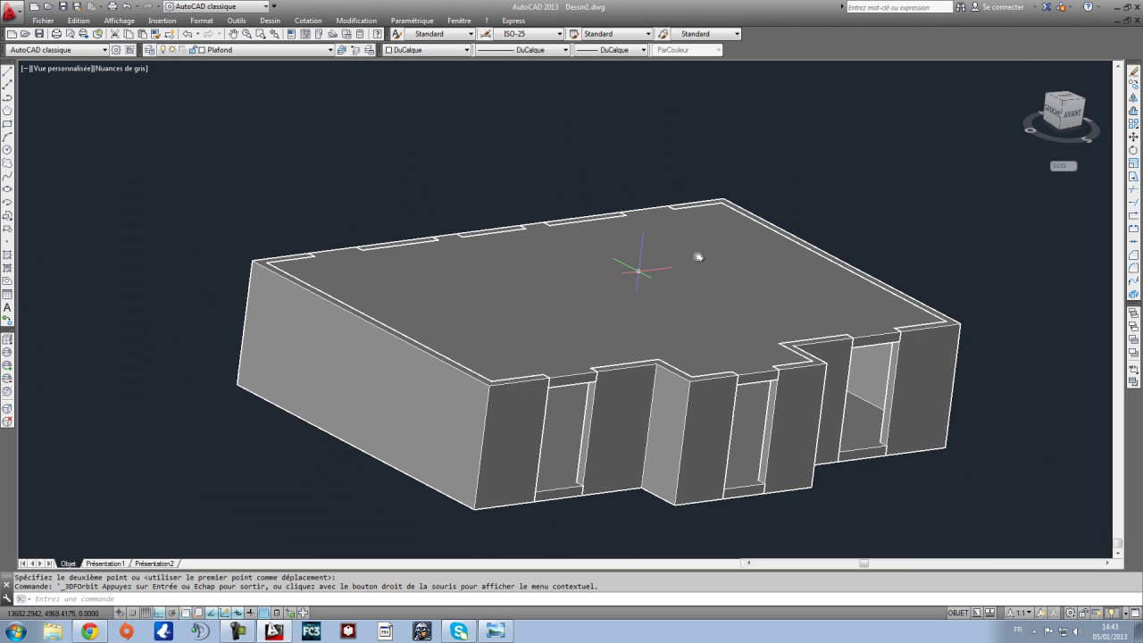
# Step: Set a southwest isometric view, create a new layer named toiture and make it the current layer
pyautogui.click(1053, 116)
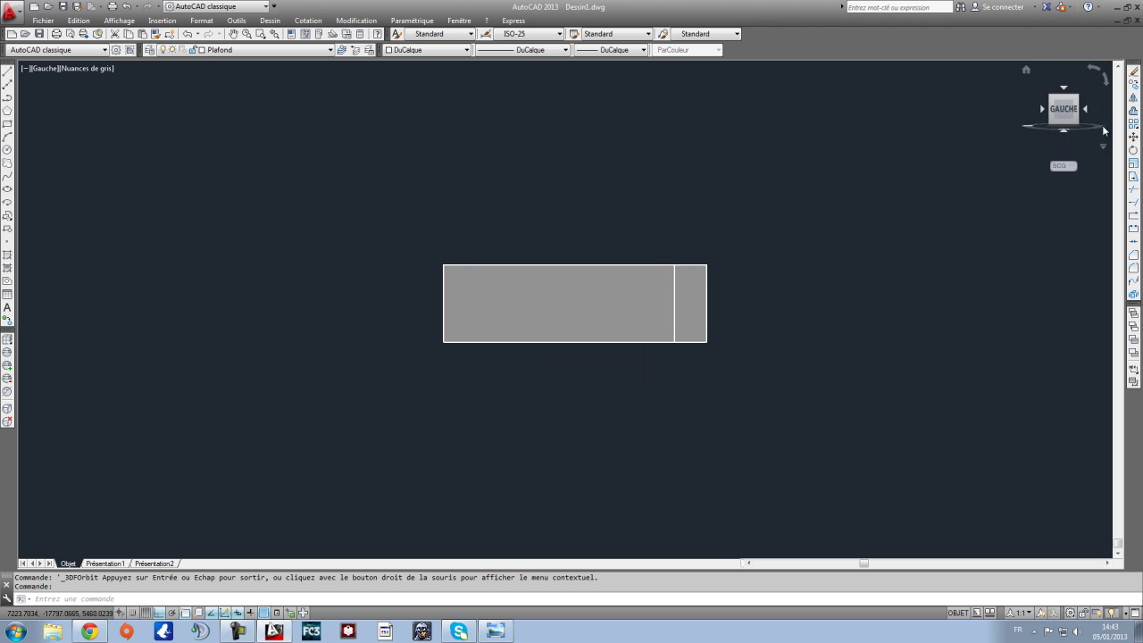
pyautogui.click(1078, 98)
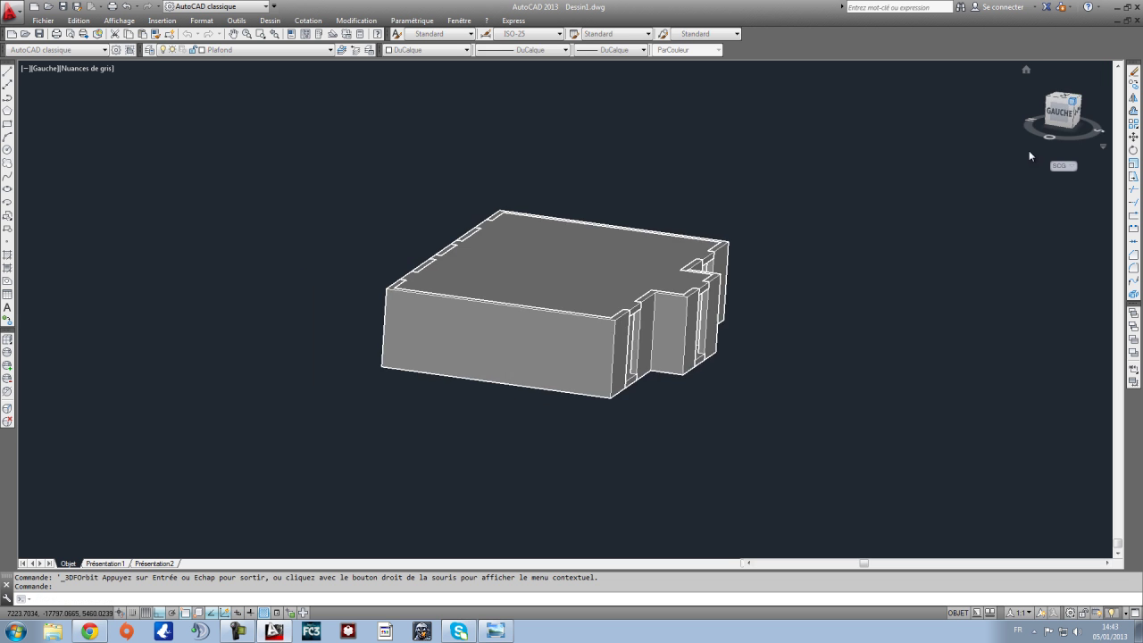
pyautogui.moveTo(473, 358); pyautogui.dragTo(502, 340, button='middle')
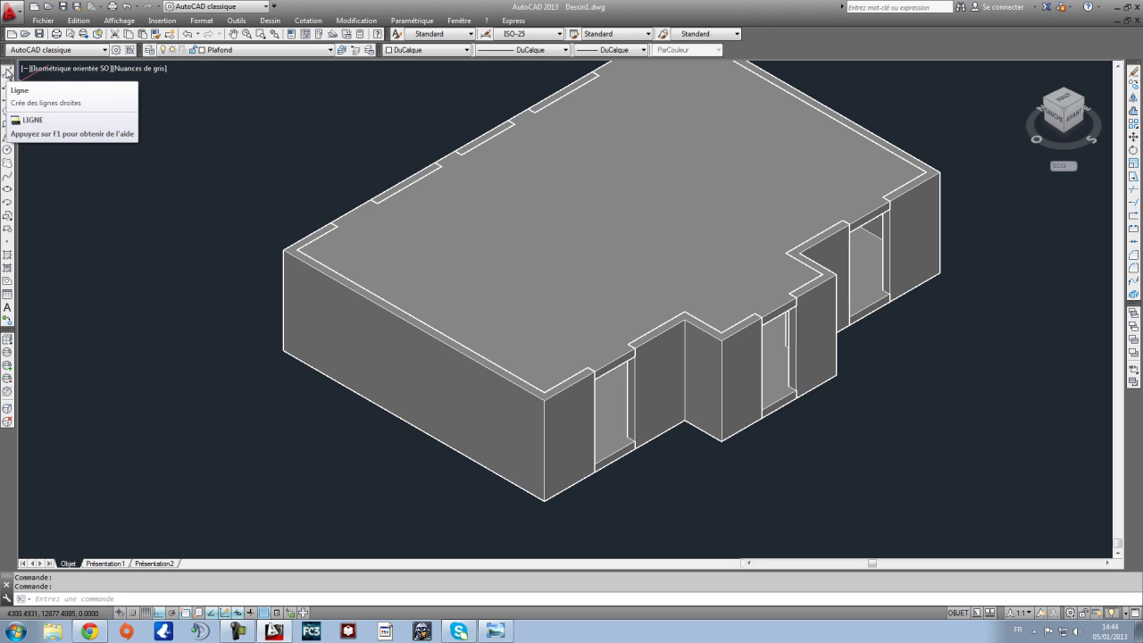
pyautogui.click(149, 50)
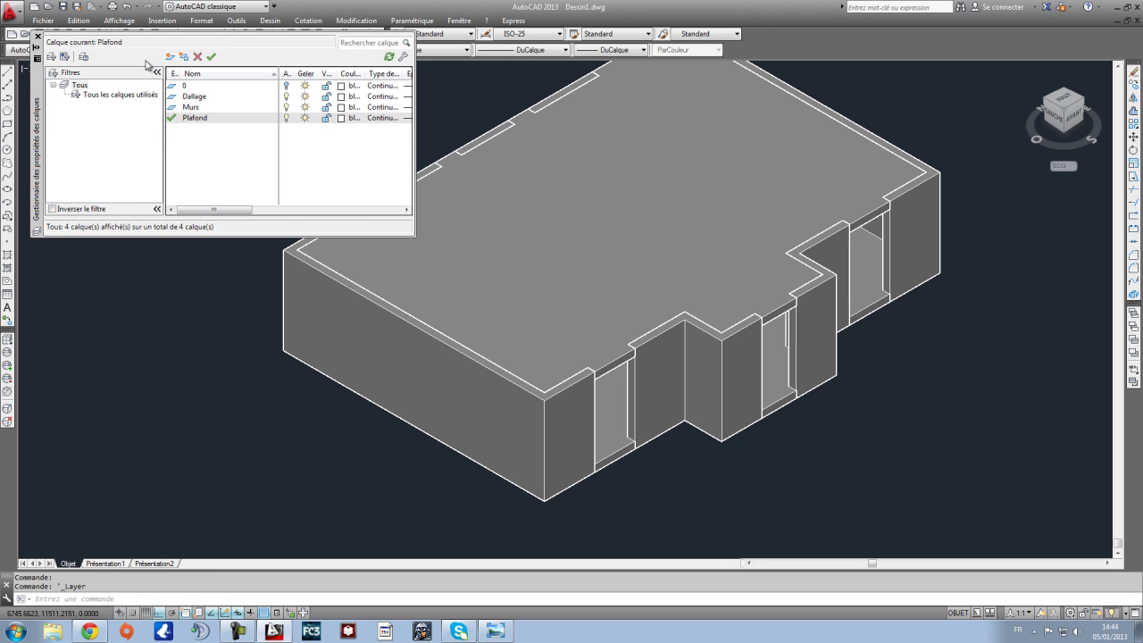
pyautogui.click(169, 56)
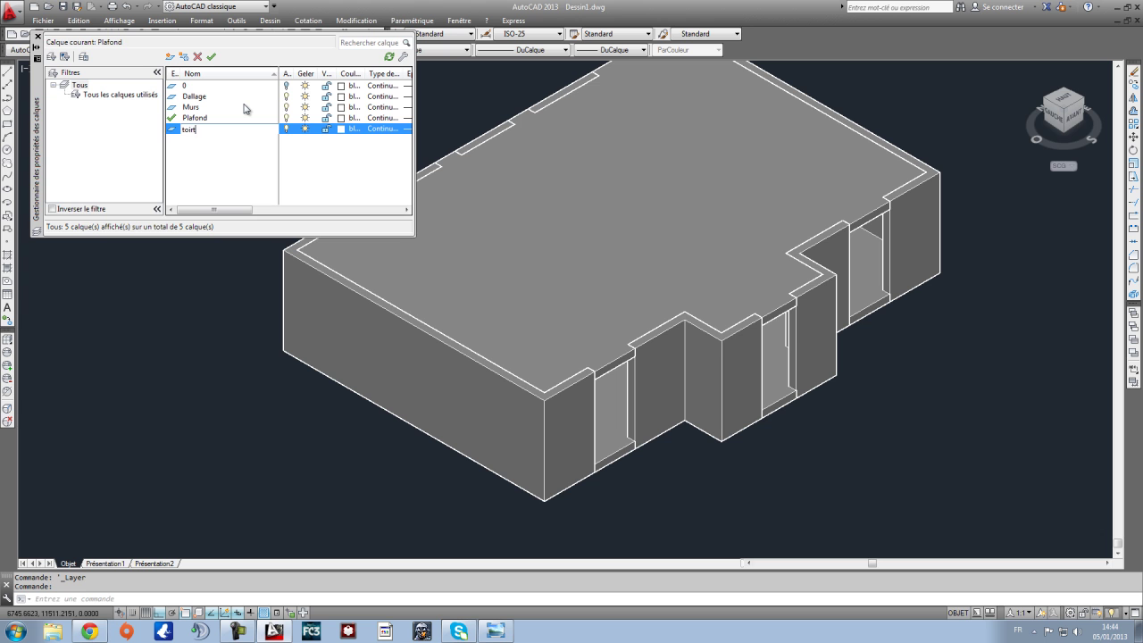
pyautogui.write('toiture')
pyautogui.press('Return')
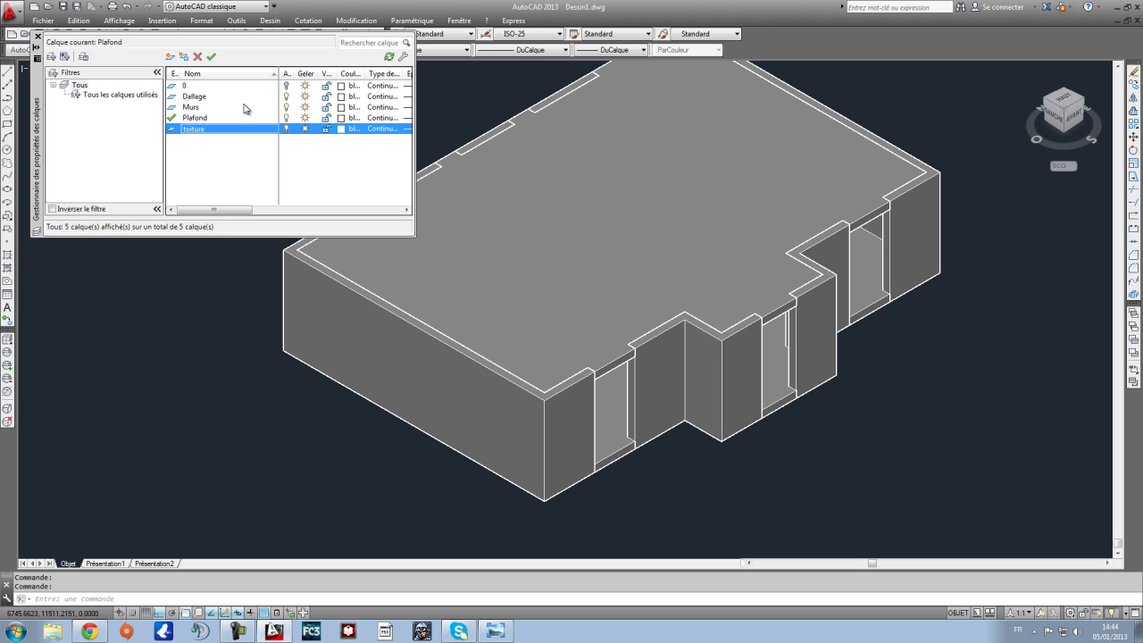
pyautogui.click(212, 57)
pyautogui.click(38, 37)
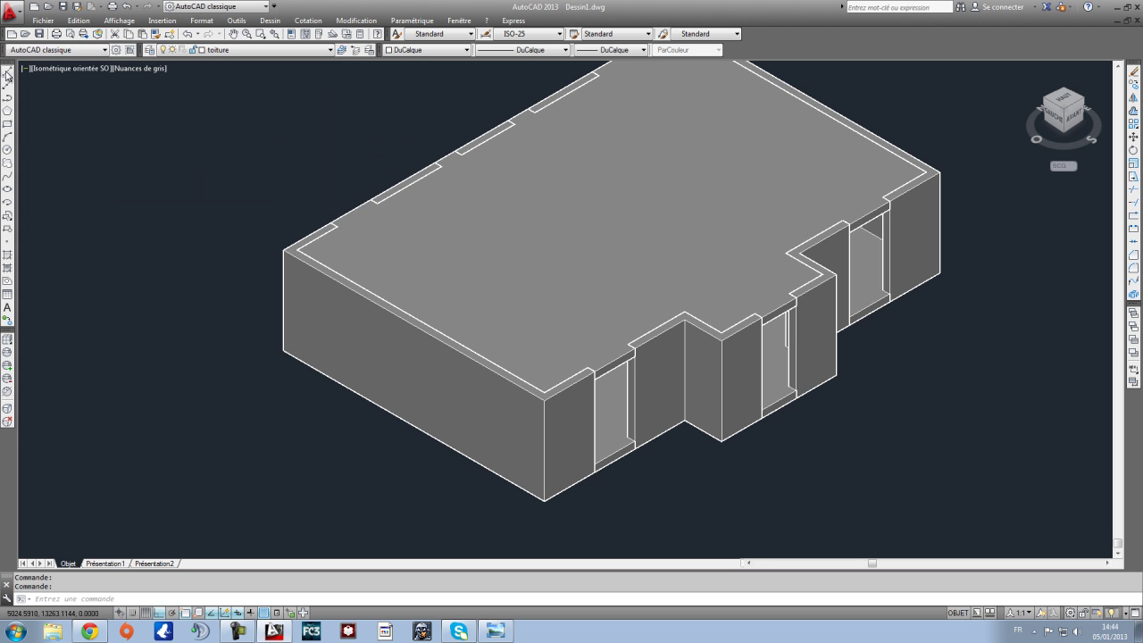
# Step: Draw a vertical line 3000 high from the midpoint of the left side wall's upper outer edge
pyautogui.click(8, 75)
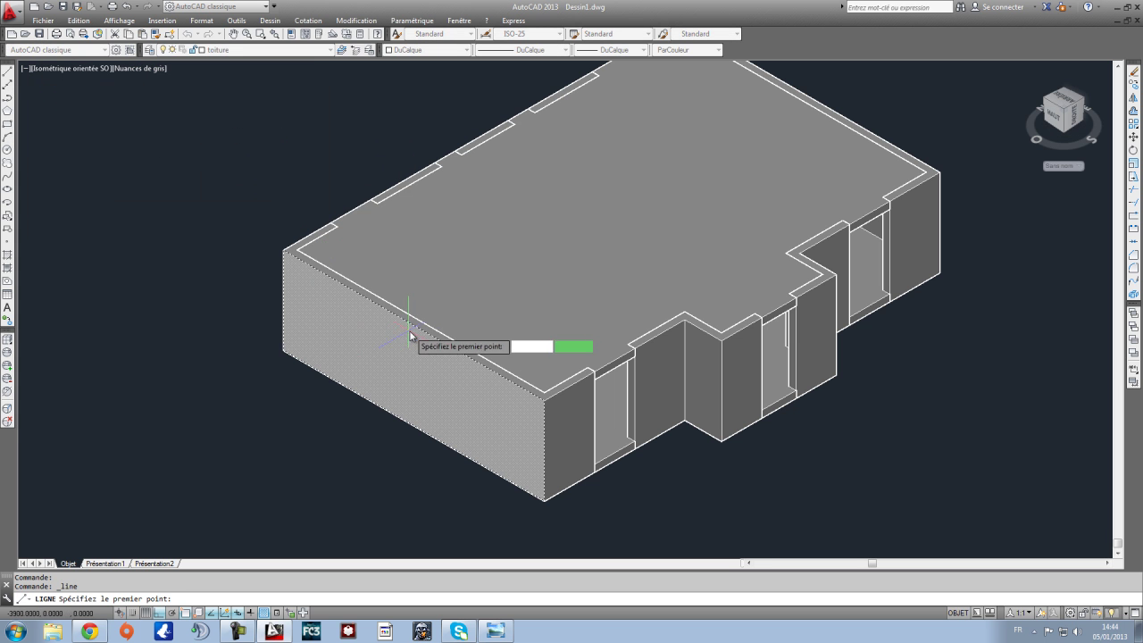
pyautogui.click(413, 314)
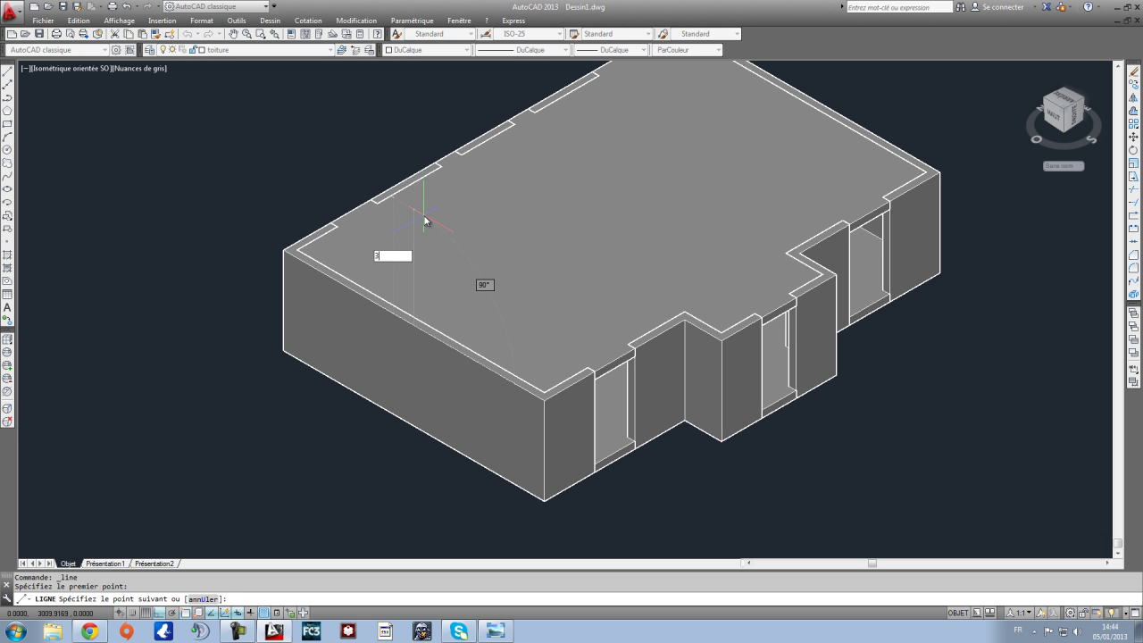
pyautogui.press('Return')
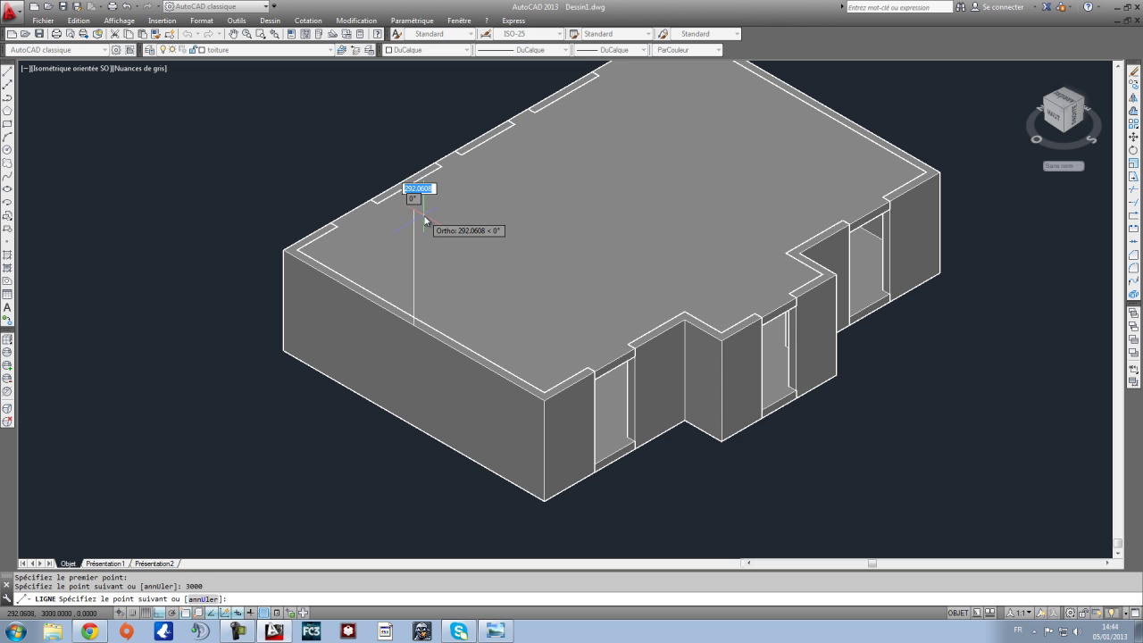
pyautogui.press('Escape')
pyautogui.scroll(6, 416, 265)
pyautogui.scroll(-4, 416, 265)
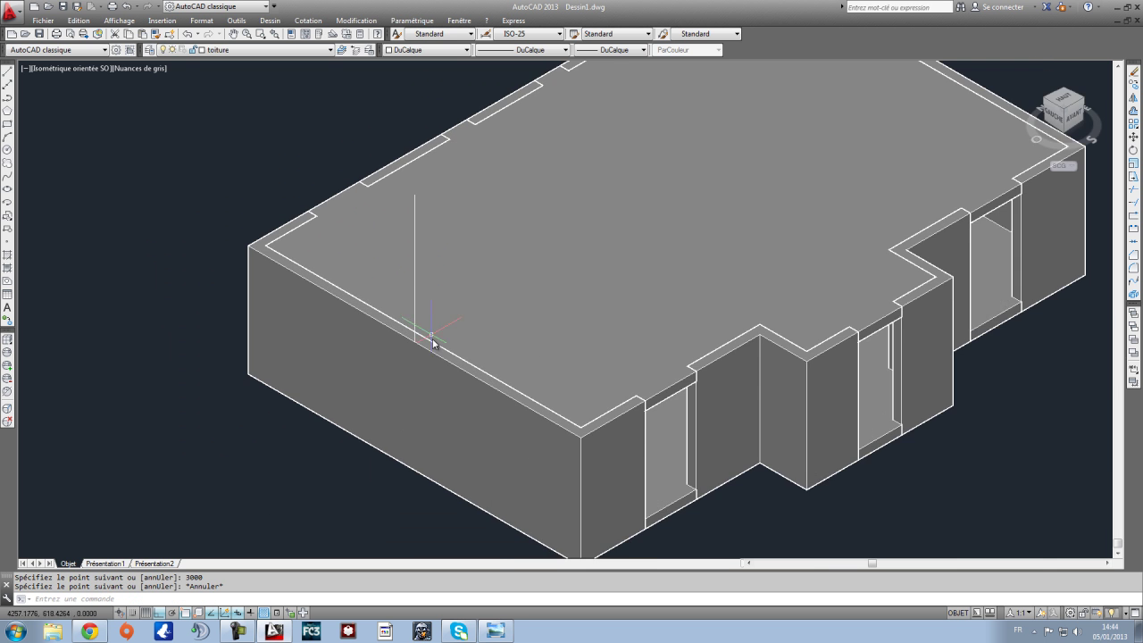
pyautogui.scroll(3, 433, 343)
pyautogui.scroll(-3, 423, 334)
pyautogui.scroll(1, 372, 523)
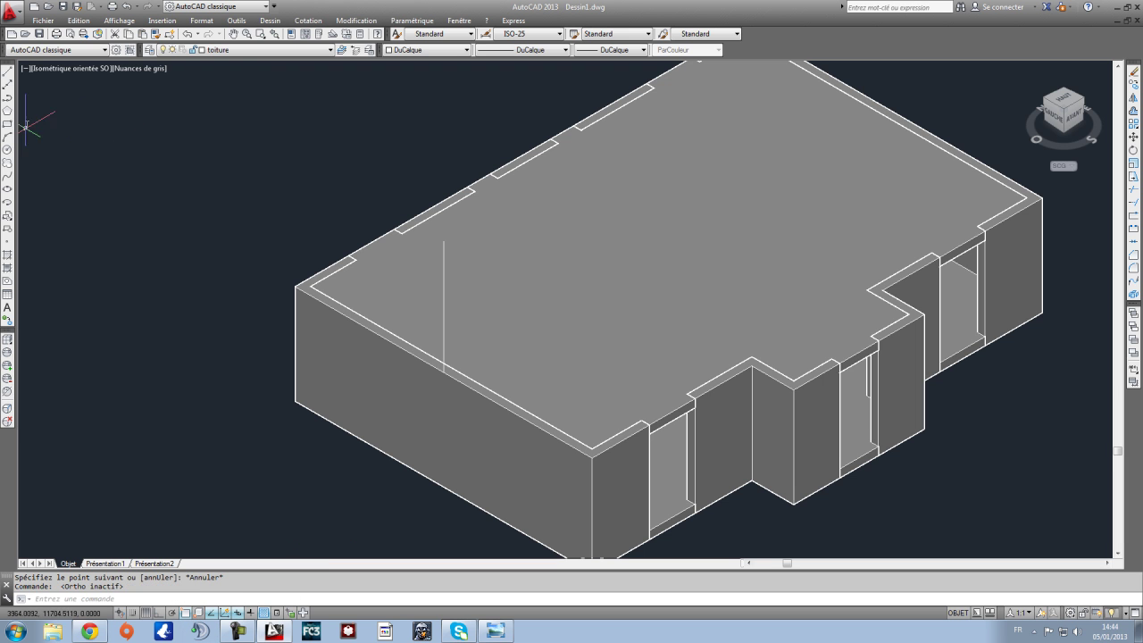
pyautogui.click(9, 71)
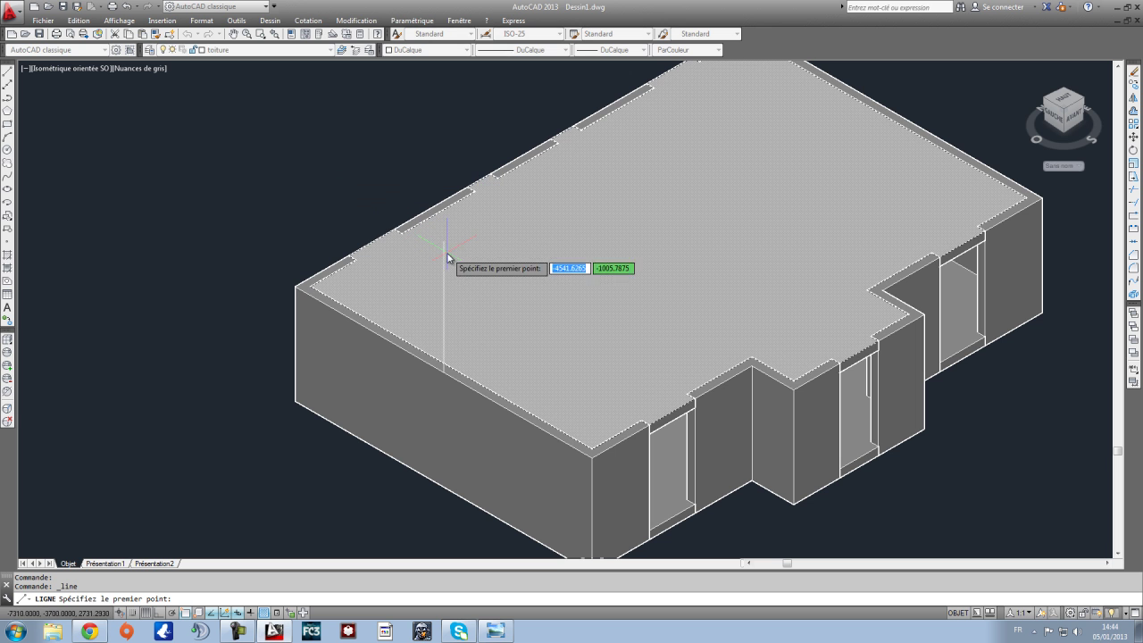
pyautogui.click(442, 241)
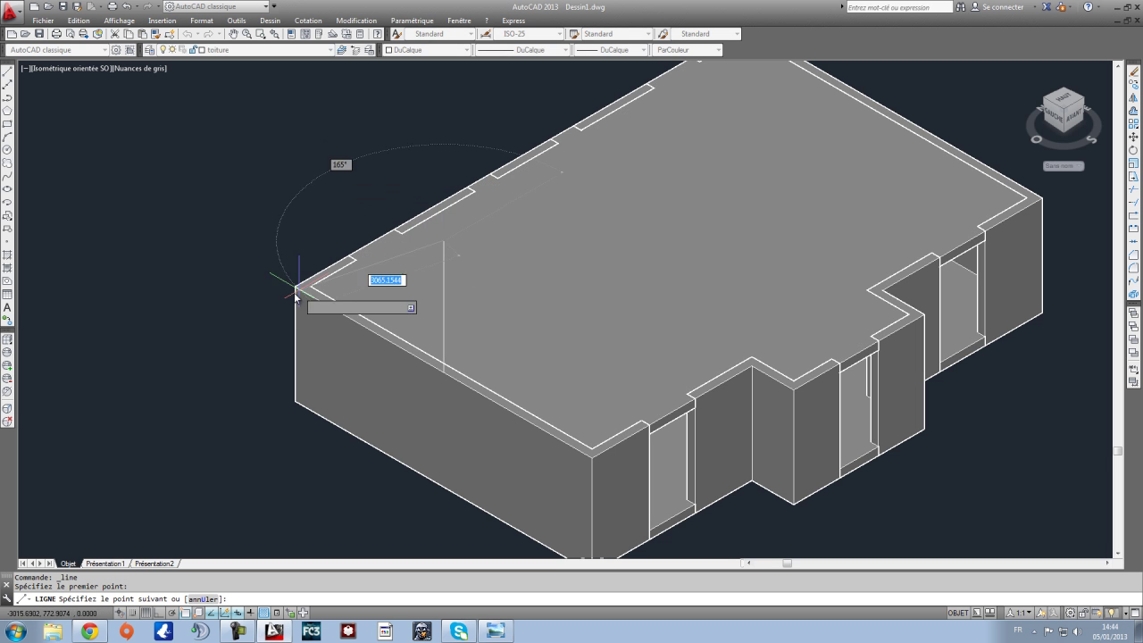
pyautogui.scroll(4, 295, 292)
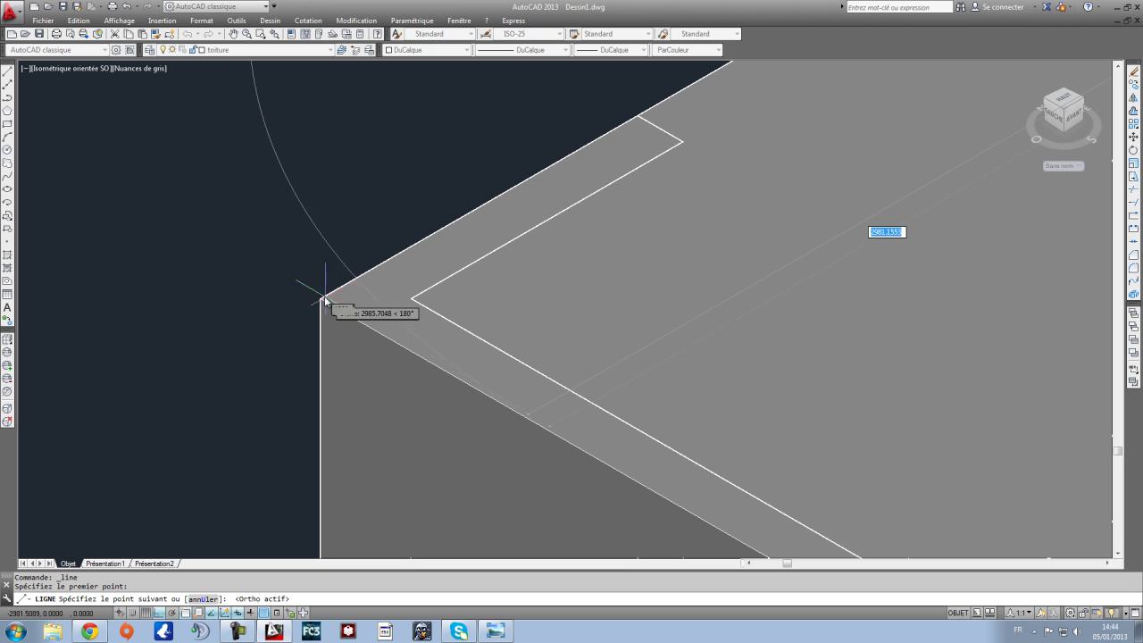
pyautogui.click(159, 614)
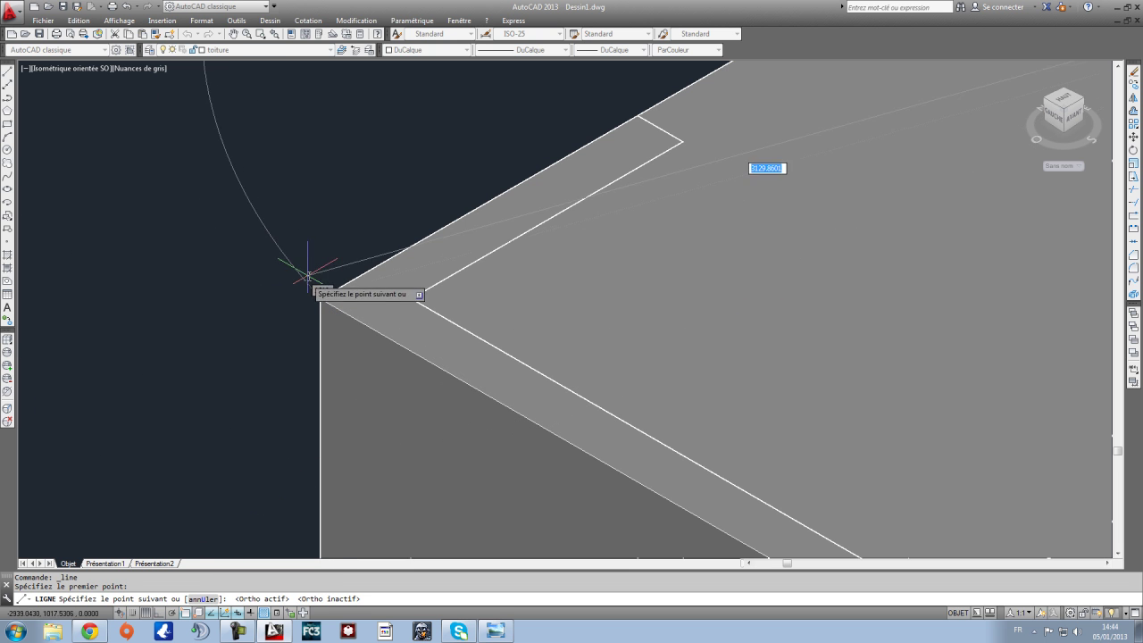
pyautogui.scroll(-6, 402, 296)
pyautogui.scroll(4, 445, 299)
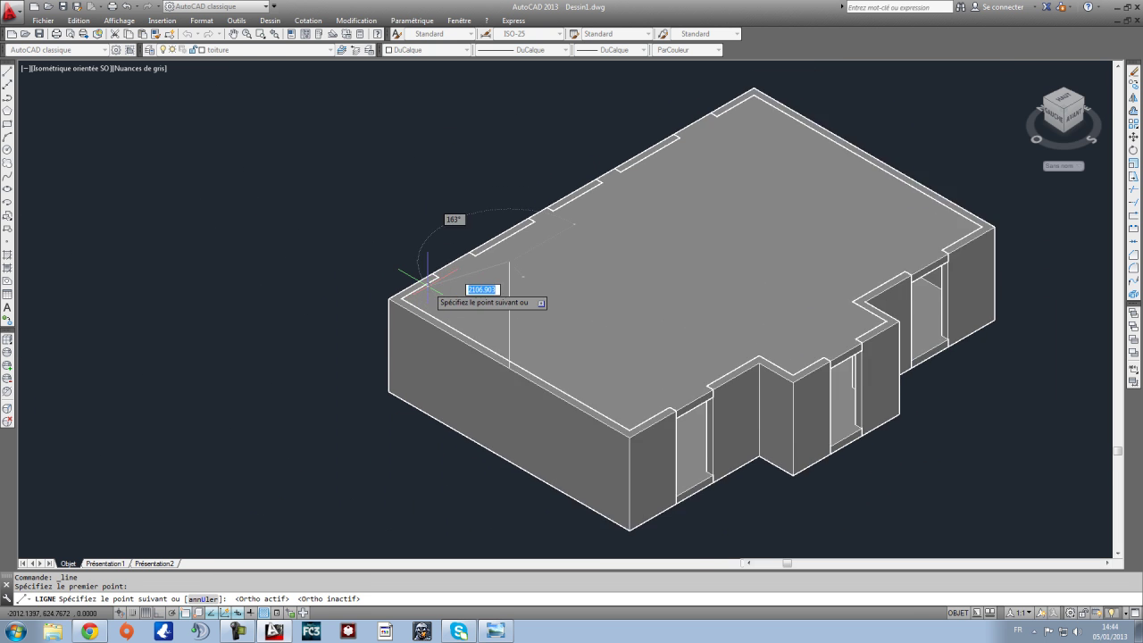
pyautogui.press('Escape')
# Step: Copy the vertical line from its base to the two upper end corners of the same side wall
pyautogui.click(545, 261)
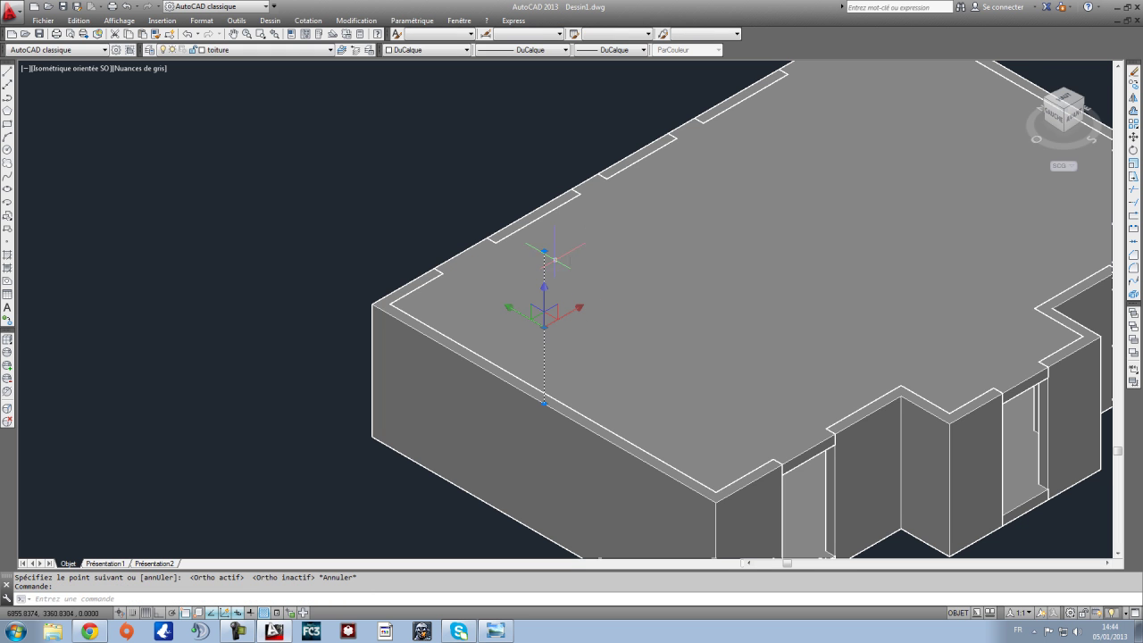
pyautogui.click(1134, 84)
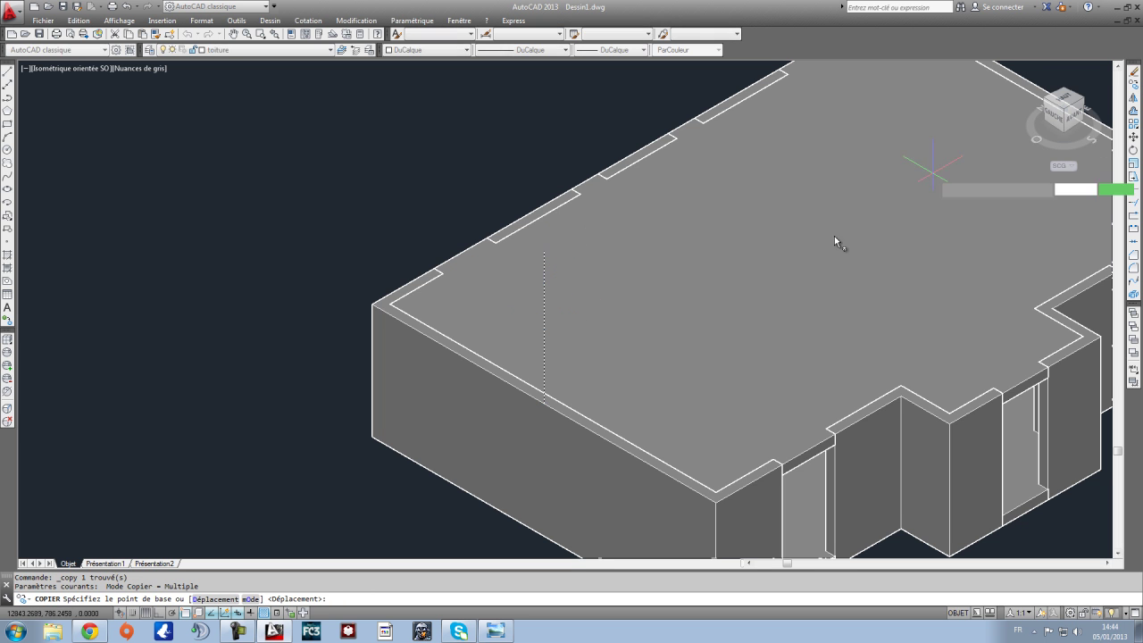
pyautogui.click(545, 403)
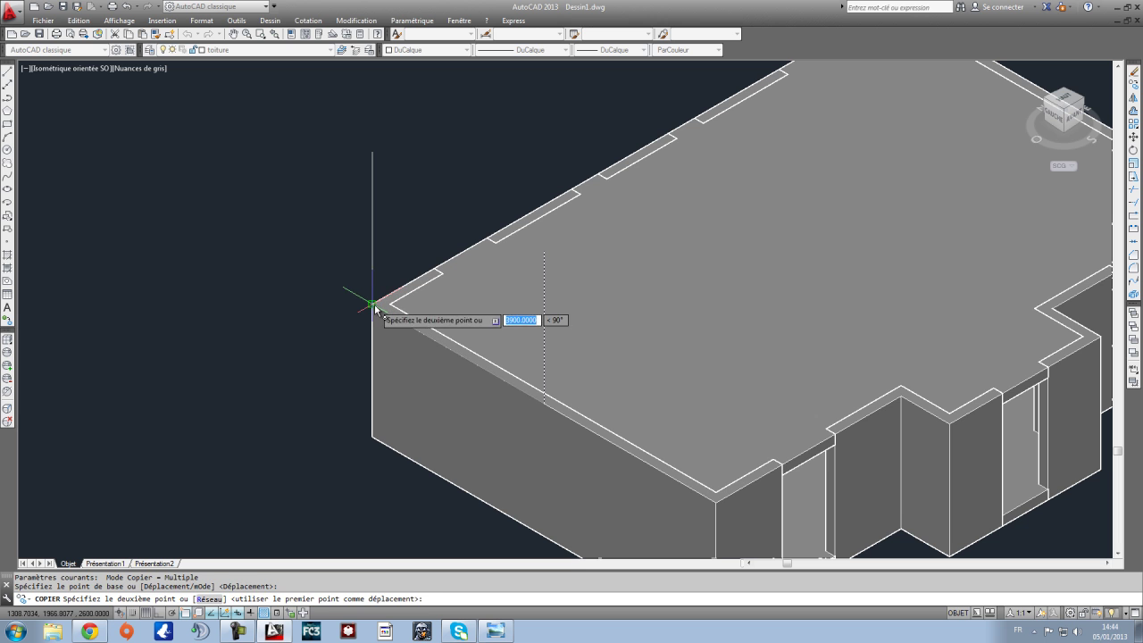
pyautogui.click(377, 309)
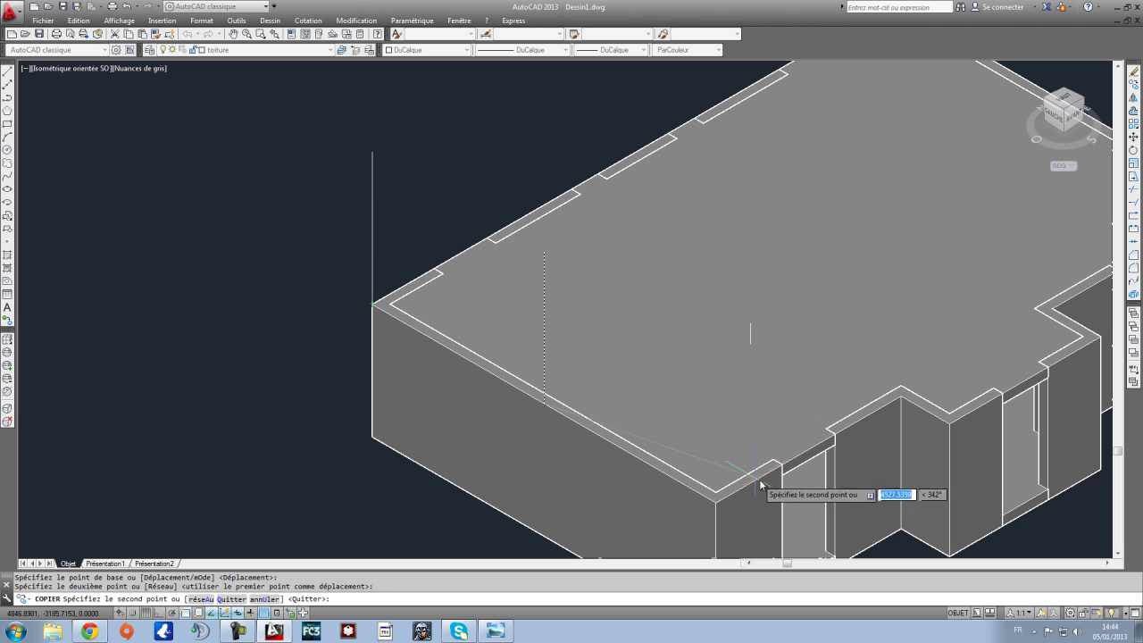
pyautogui.click(717, 506)
pyautogui.press('Escape')
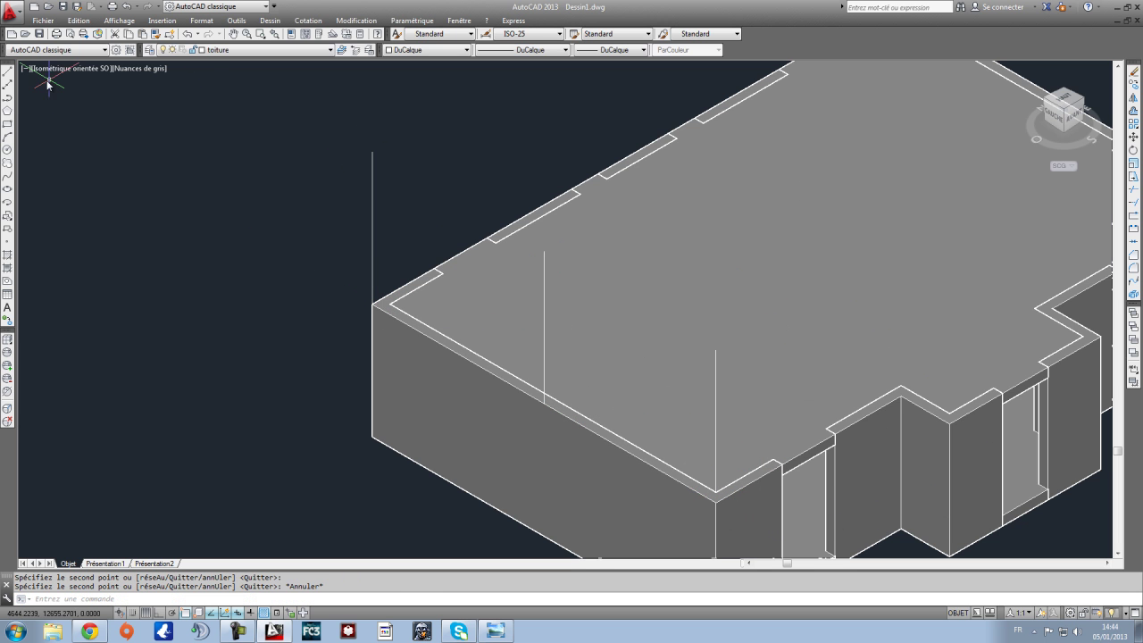
pyautogui.click(11, 75)
pyautogui.click(544, 255)
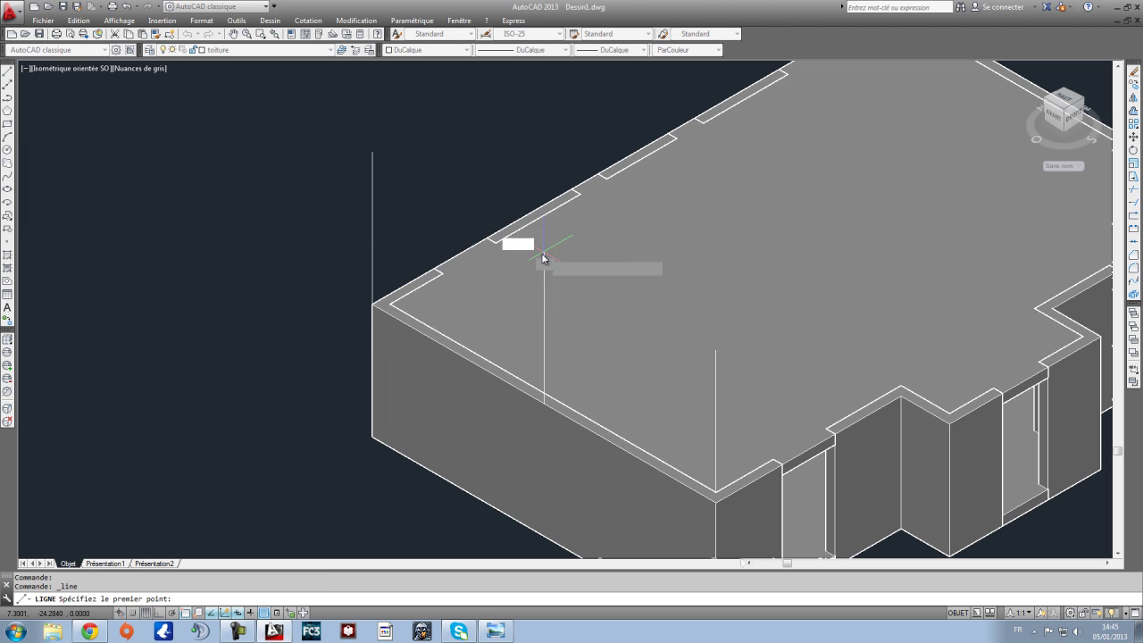
pyautogui.scroll(4, 376, 317)
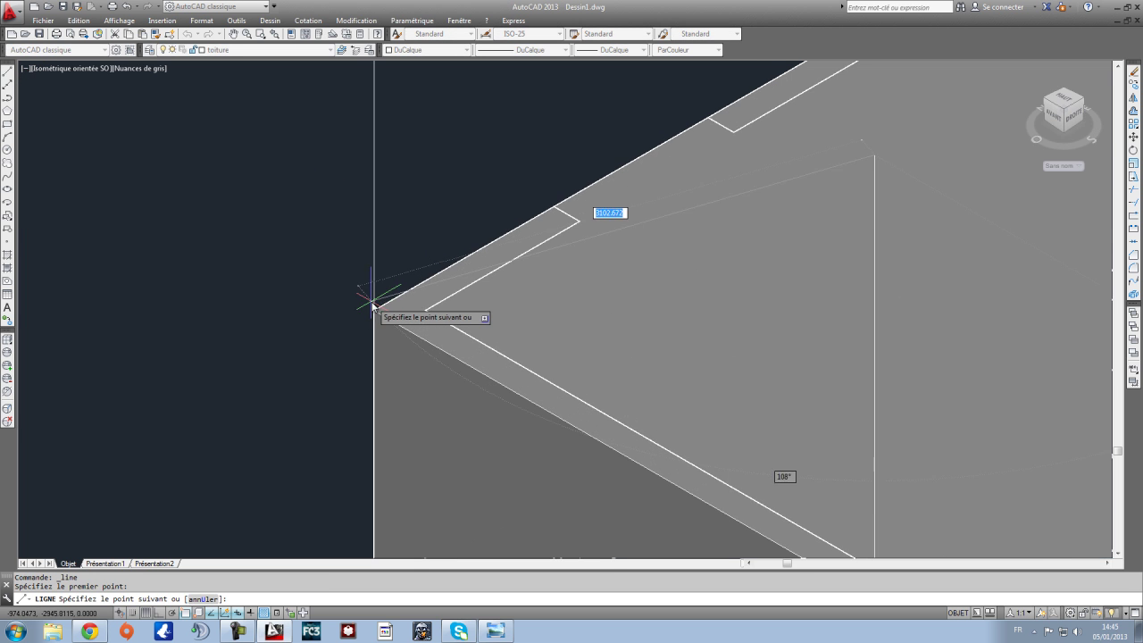
pyautogui.scroll(-5, 372, 313)
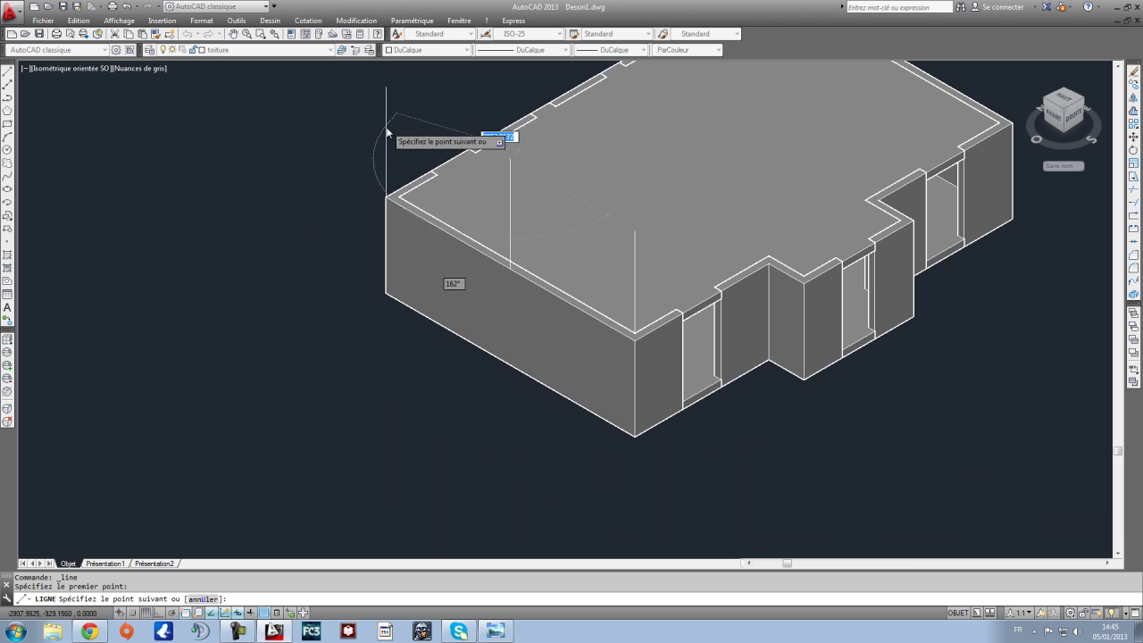
pyautogui.moveTo(386, 87); pyautogui.dragTo(432, 176, button='middle')
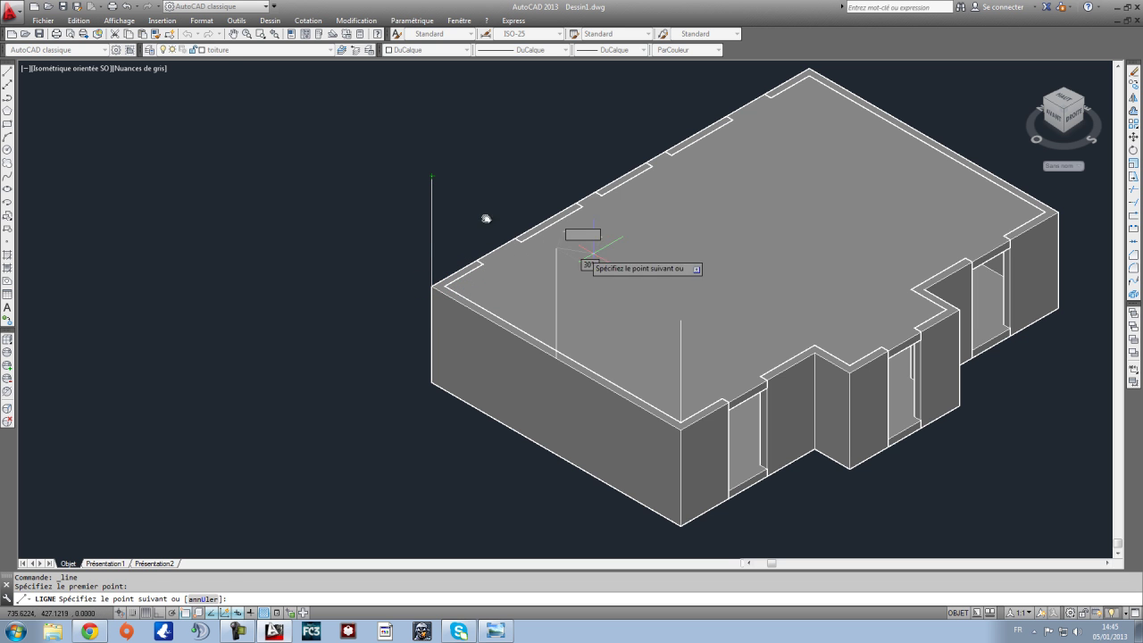
pyautogui.press('Escape')
# Step: Use Free Orbit to view the house from the rear, then draw a sloped line from the central vertical line's top to the side wall's rear corner
pyautogui.click(119, 20)
pyautogui.moveTo(148, 132)
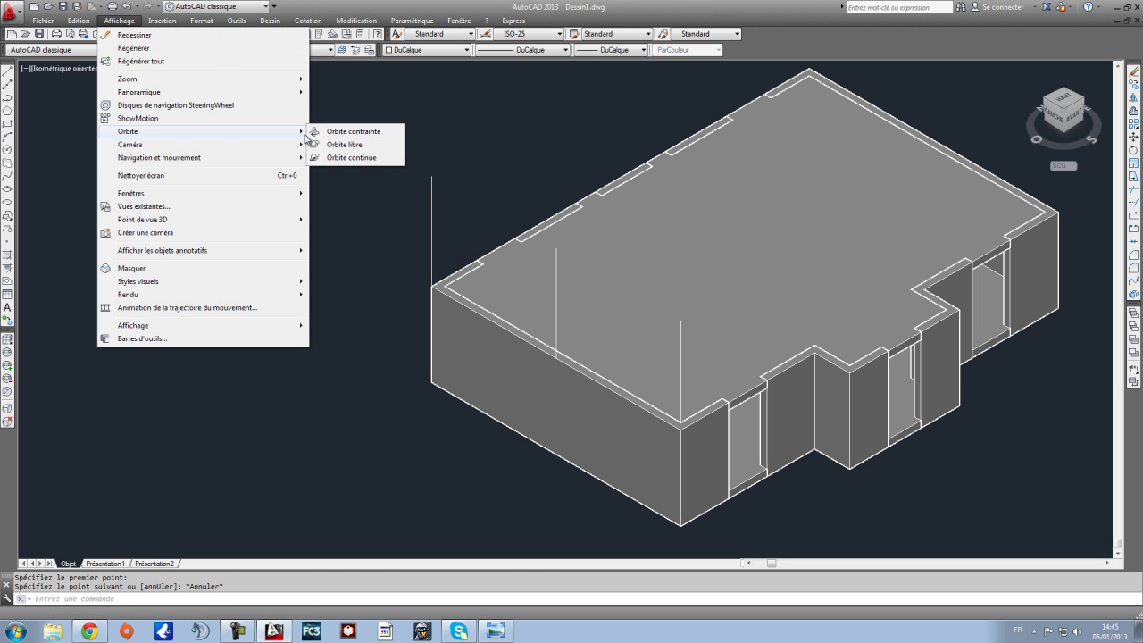
pyautogui.click(326, 147)
pyautogui.moveTo(339, 178); pyautogui.dragTo(683, 336)
pyautogui.scroll(4, 684, 335)
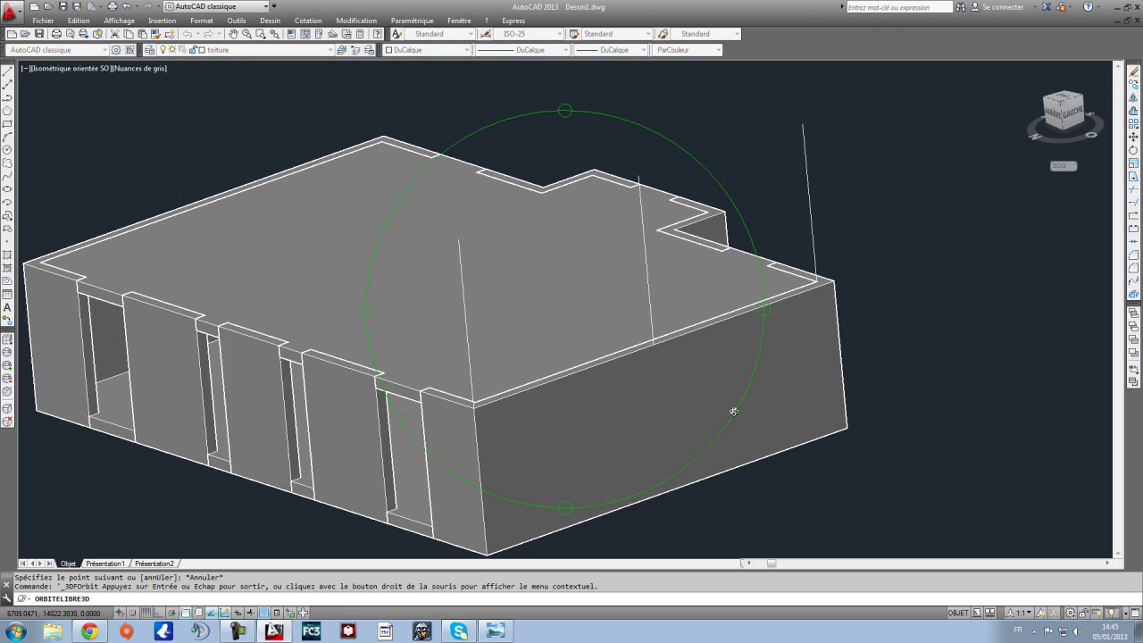
pyautogui.press('Escape')
pyautogui.click(9, 74)
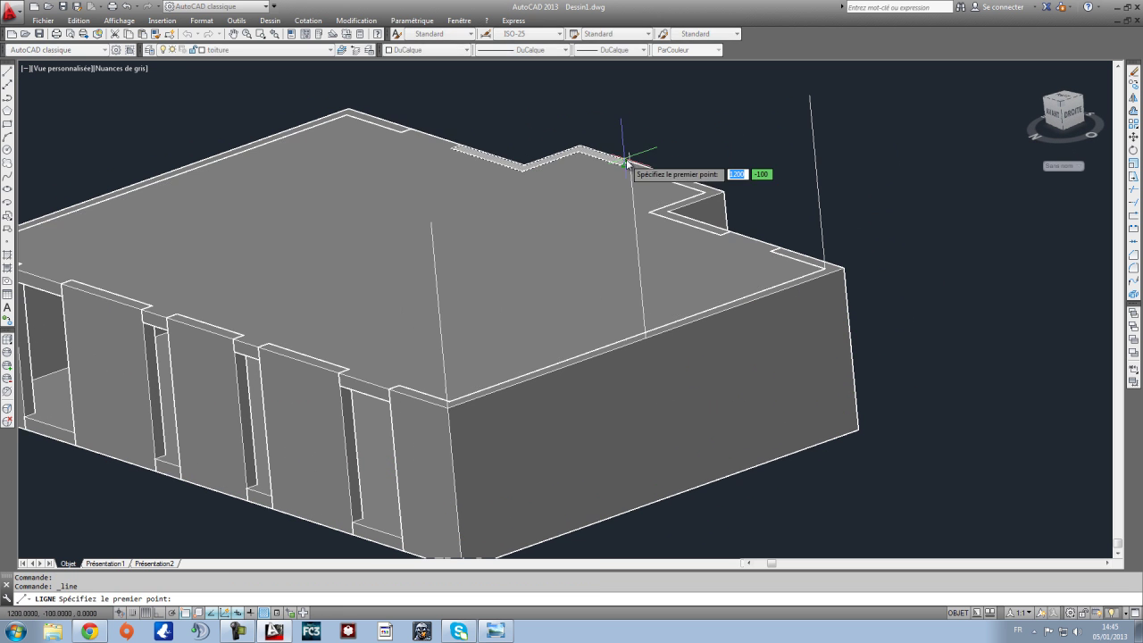
pyautogui.click(629, 154)
pyautogui.click(446, 410)
pyautogui.moveTo(745, 273); pyautogui.dragTo(655, 320, button='middle')
pyautogui.moveTo(542, 184); pyautogui.dragTo(429, 234, button='middle')
pyautogui.press('Escape')
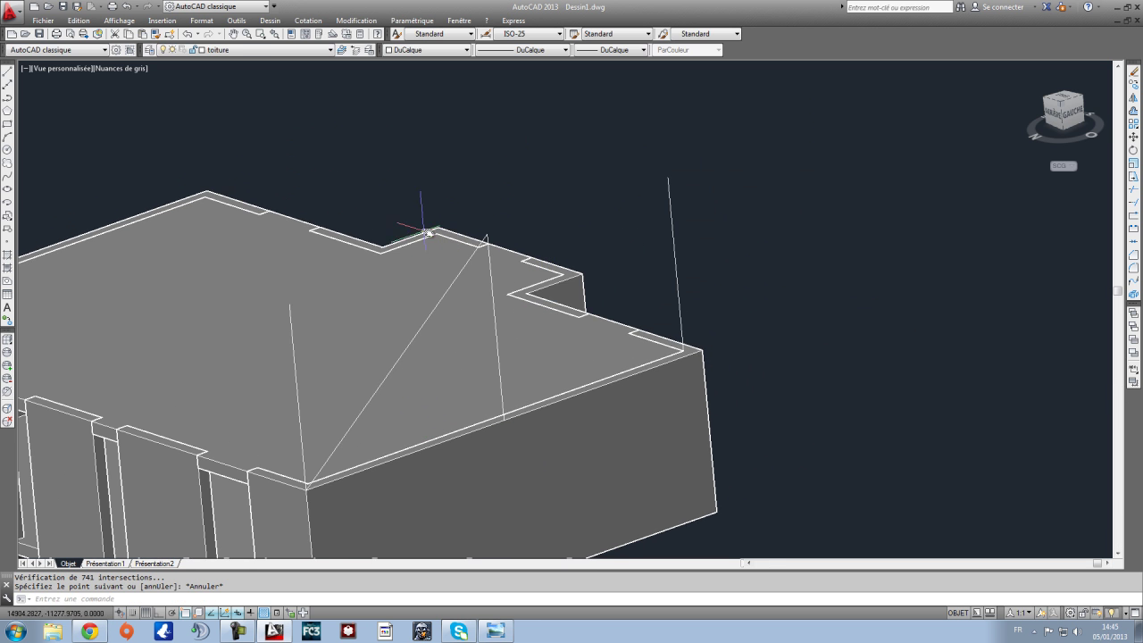
pyautogui.click(9, 74)
pyautogui.click(487, 236)
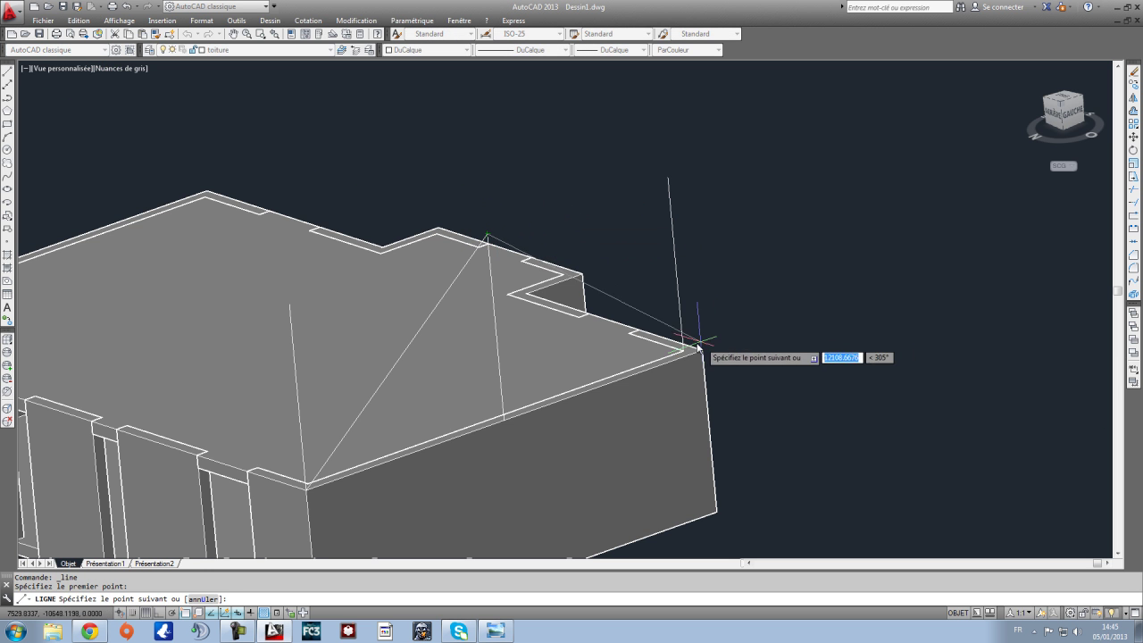
pyautogui.scroll(3, 702, 357)
pyautogui.scroll(-5, 720, 352)
pyautogui.press('Escape')
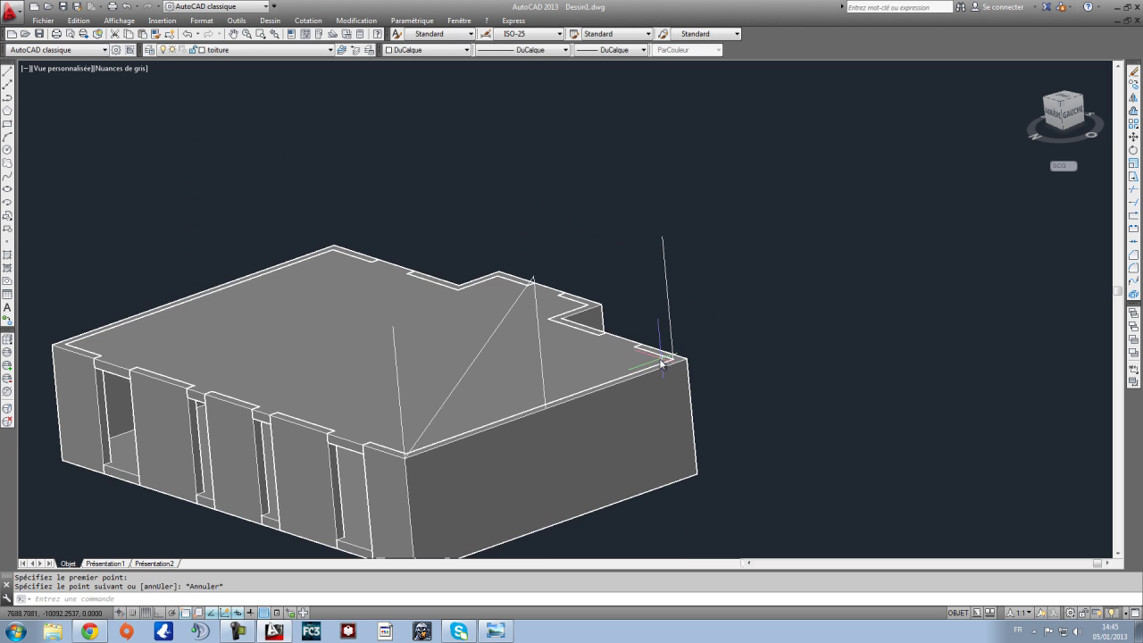
# Step: Move the vertical line at the side wall's front end so its base sits on the outer wall corner
pyautogui.scroll(4, 660, 364)
pyautogui.click(703, 313)
pyautogui.press('Escape')
pyautogui.click(702, 187)
pyautogui.click(770, 184)
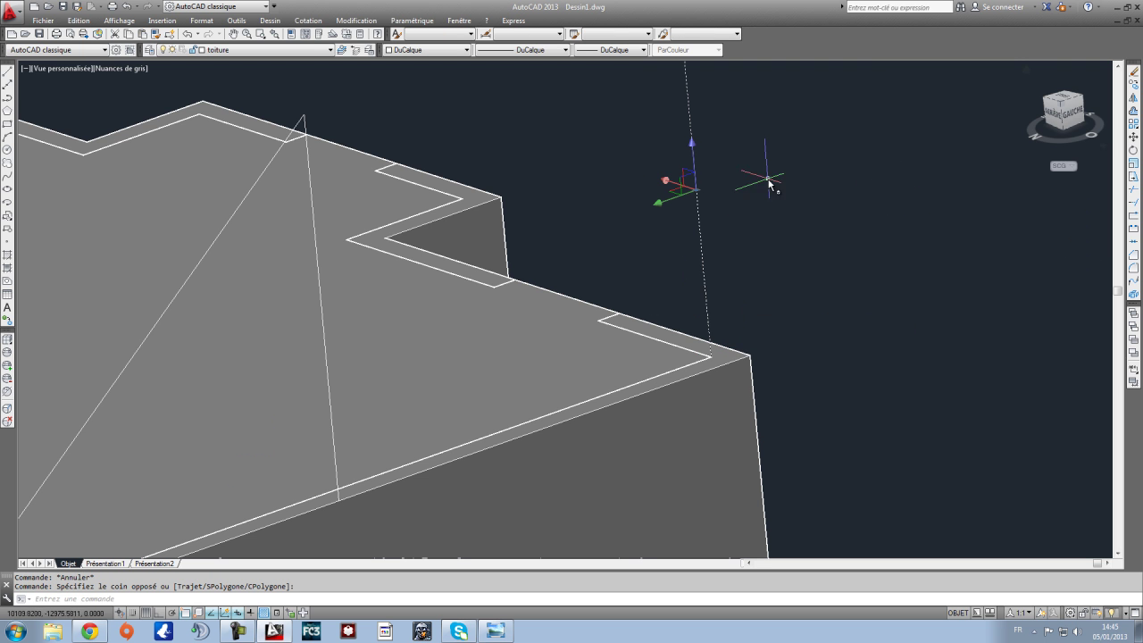
pyautogui.click(1133, 138)
pyautogui.click(747, 357)
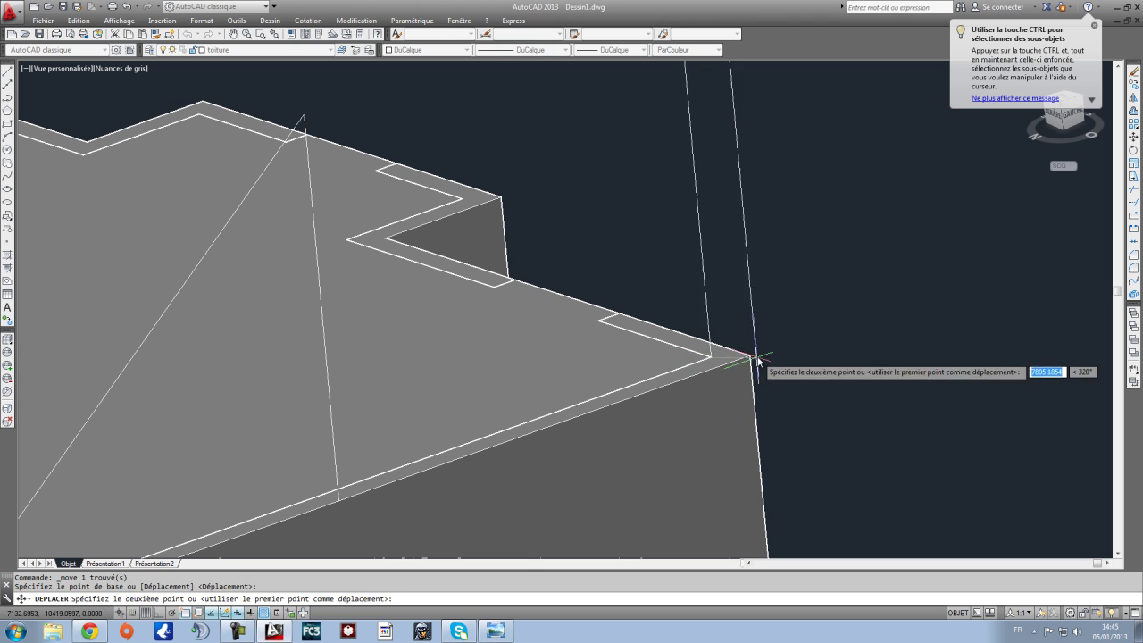
pyautogui.press('Escape')
# Step: Draw the second sloped line from the central vertical line's top to the side wall's front outer corner
pyautogui.click(6, 71)
pyautogui.click(275, 116)
pyautogui.click(721, 356)
pyautogui.scroll(-4, 809, 360)
pyautogui.scroll(3, 808, 364)
pyautogui.press('Escape')
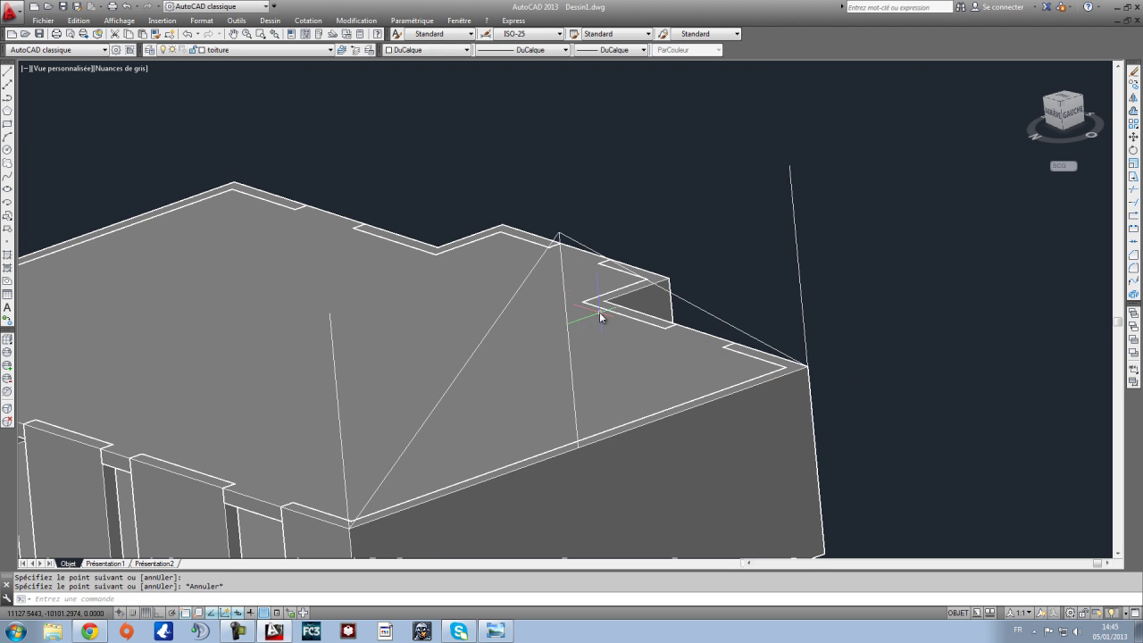
pyautogui.scroll(-2, 599, 312)
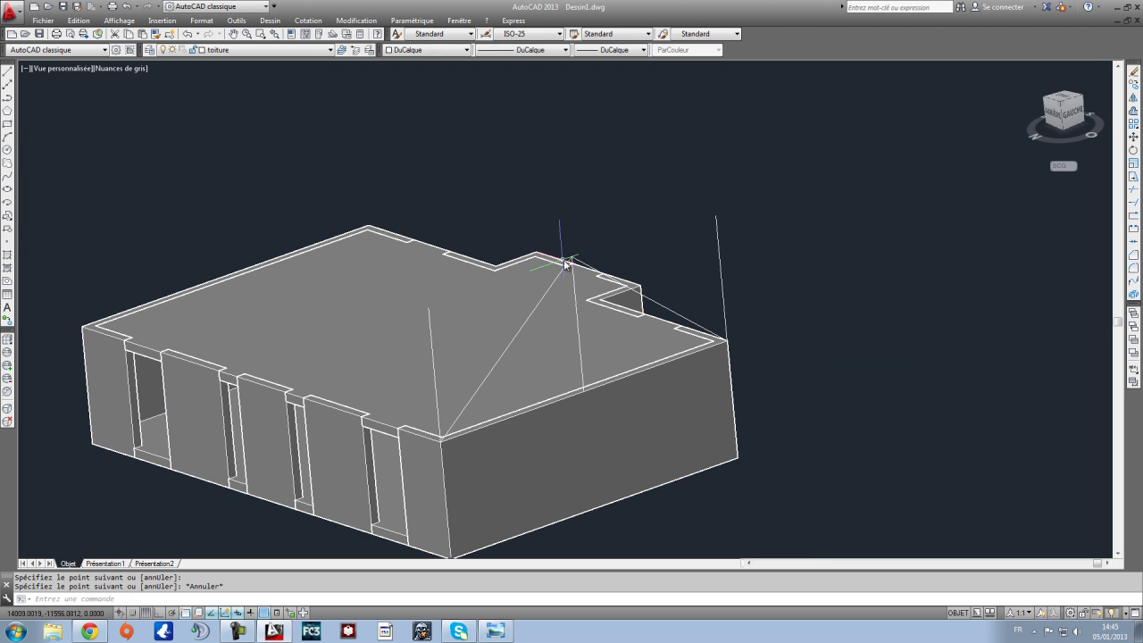
pyautogui.scroll(3, 510, 434)
pyautogui.scroll(3, 538, 339)
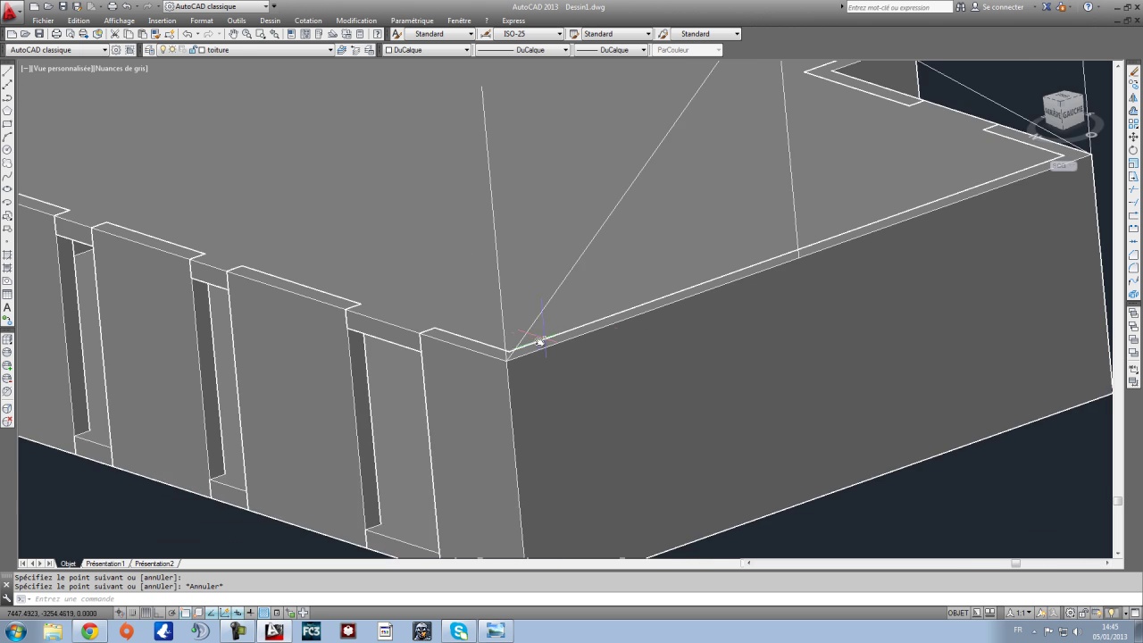
pyautogui.scroll(-1, 532, 350)
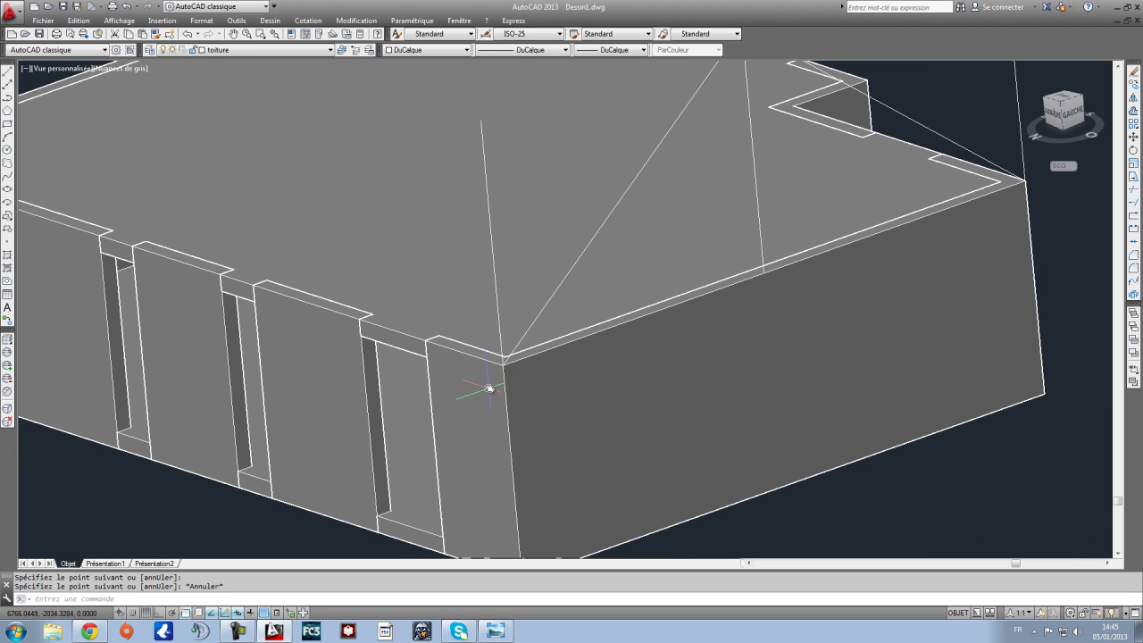
pyautogui.scroll(-3, 490, 388)
pyautogui.press('Escape')
pyautogui.scroll(5, 491, 388)
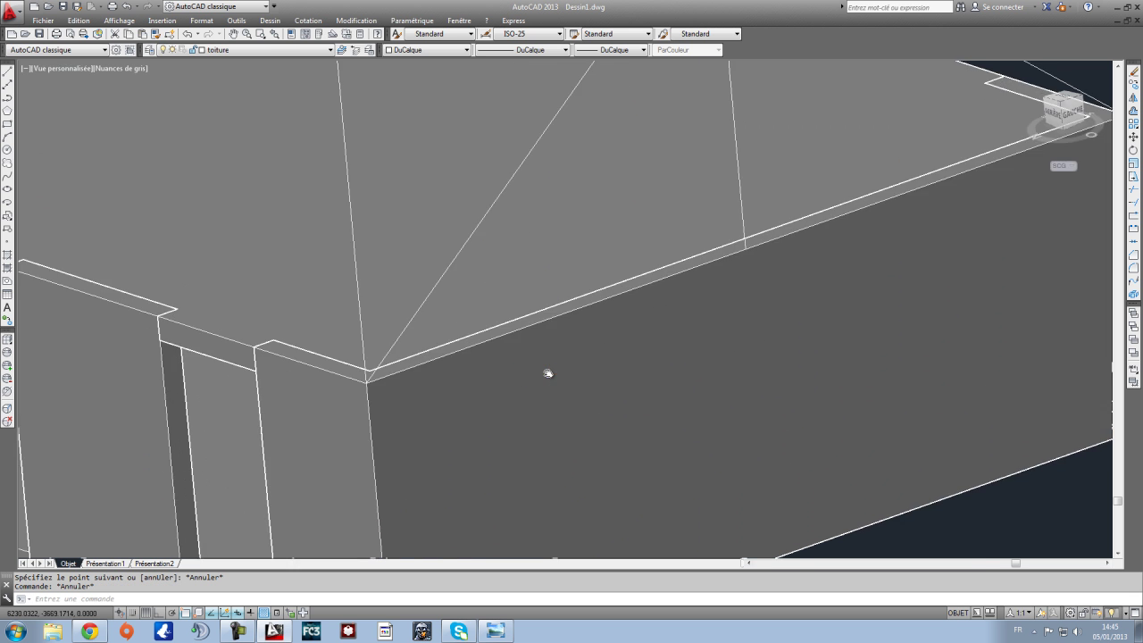
pyautogui.scroll(-5, 449, 309)
pyautogui.scroll(5, 483, 379)
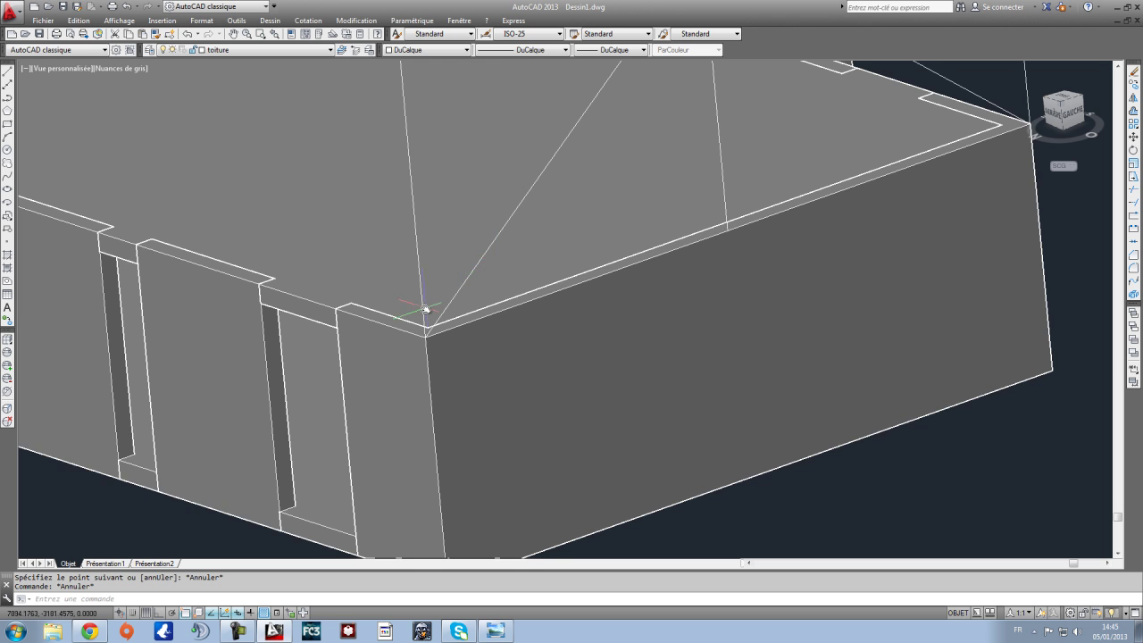
pyautogui.scroll(-5, 426, 309)
# Step: Save the drawing as Tuto youtube in the desktop's Tout les fichiers\Autocad folder
pyautogui.click(43, 20)
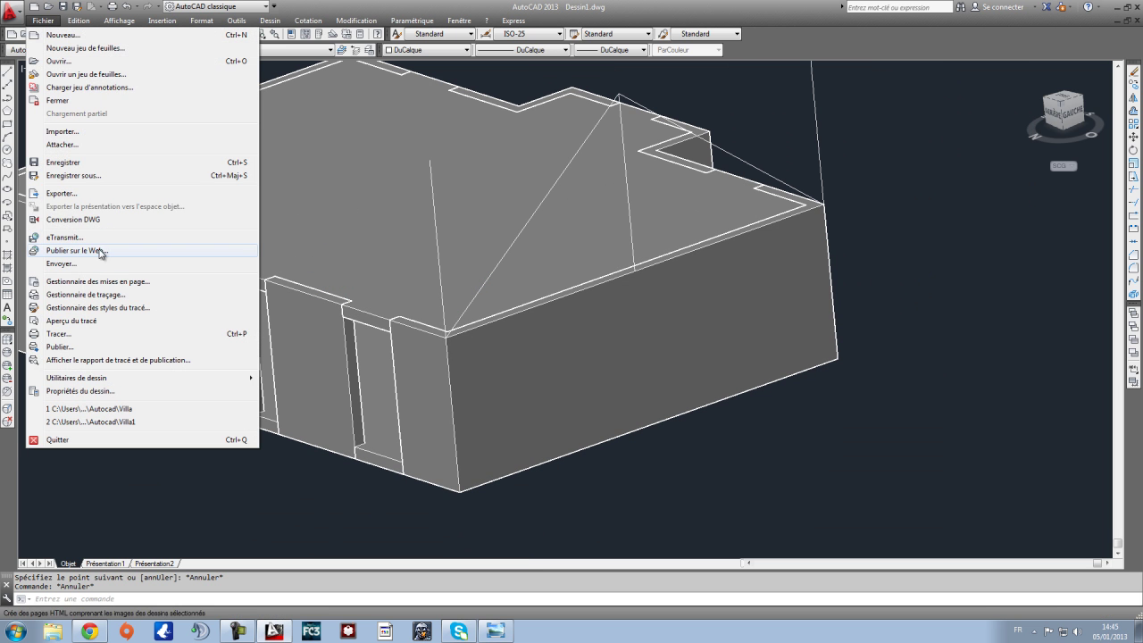
pyautogui.click(88, 175)
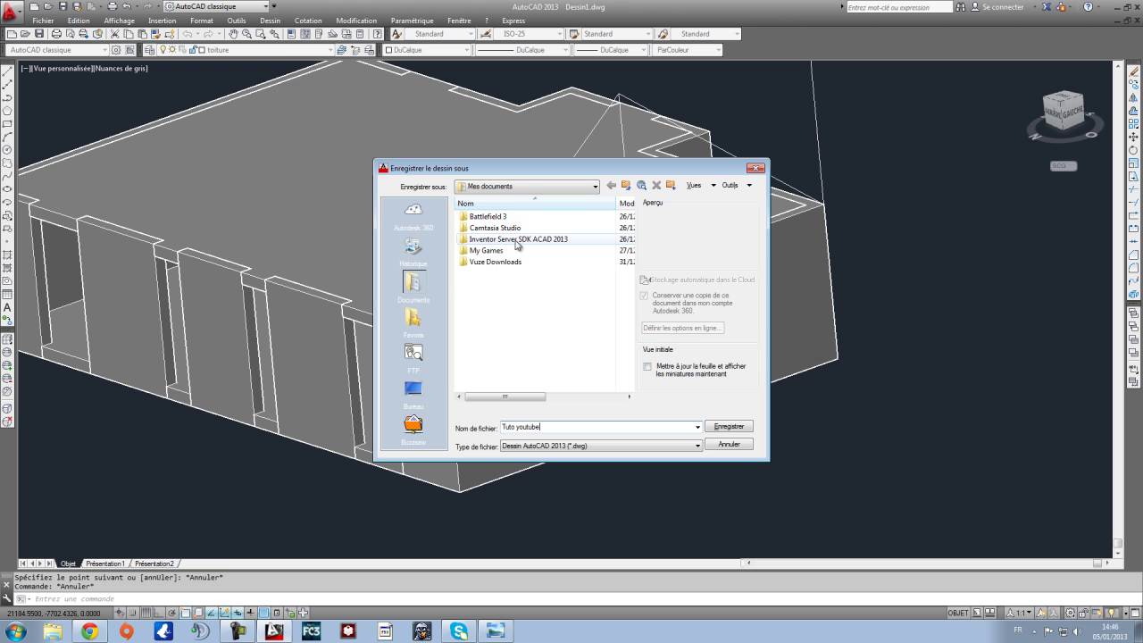
pyautogui.click(414, 390)
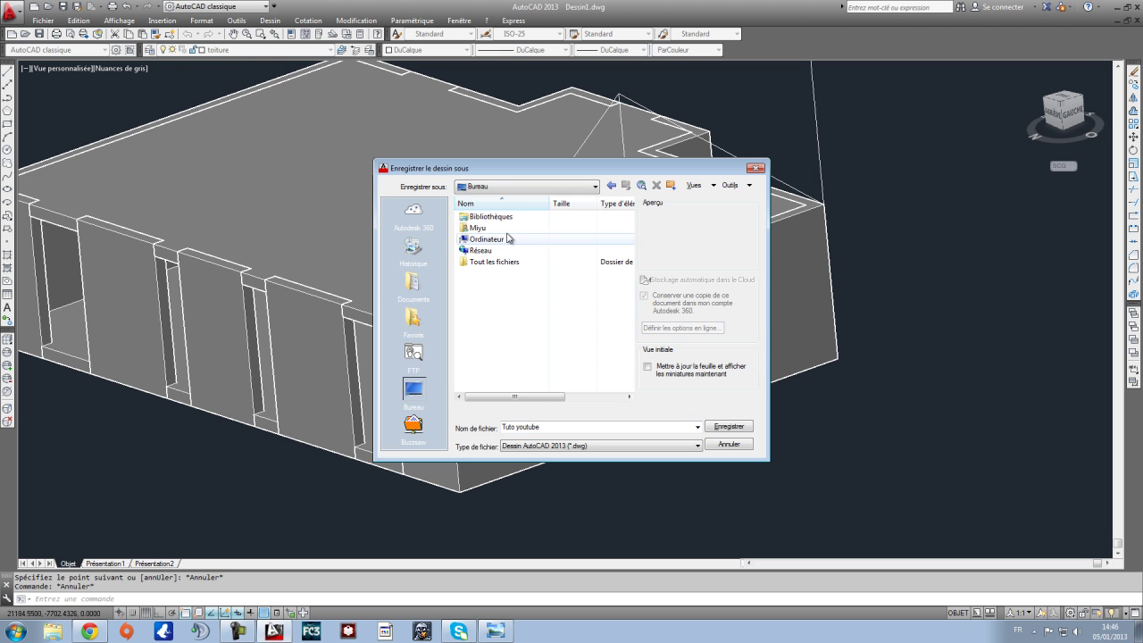
pyautogui.doubleClick(494, 261)
pyautogui.doubleClick(489, 239)
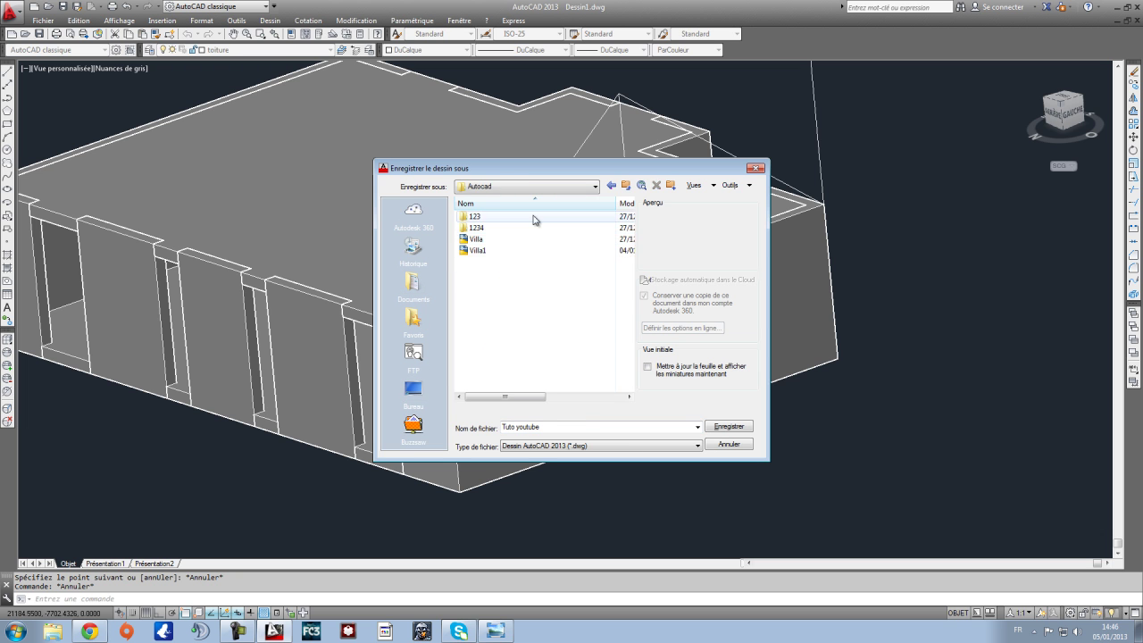
pyautogui.click(730, 426)
pyautogui.scroll(3, 676, 230)
pyautogui.moveTo(679, 209); pyautogui.dragTo(702, 328, button='middle')
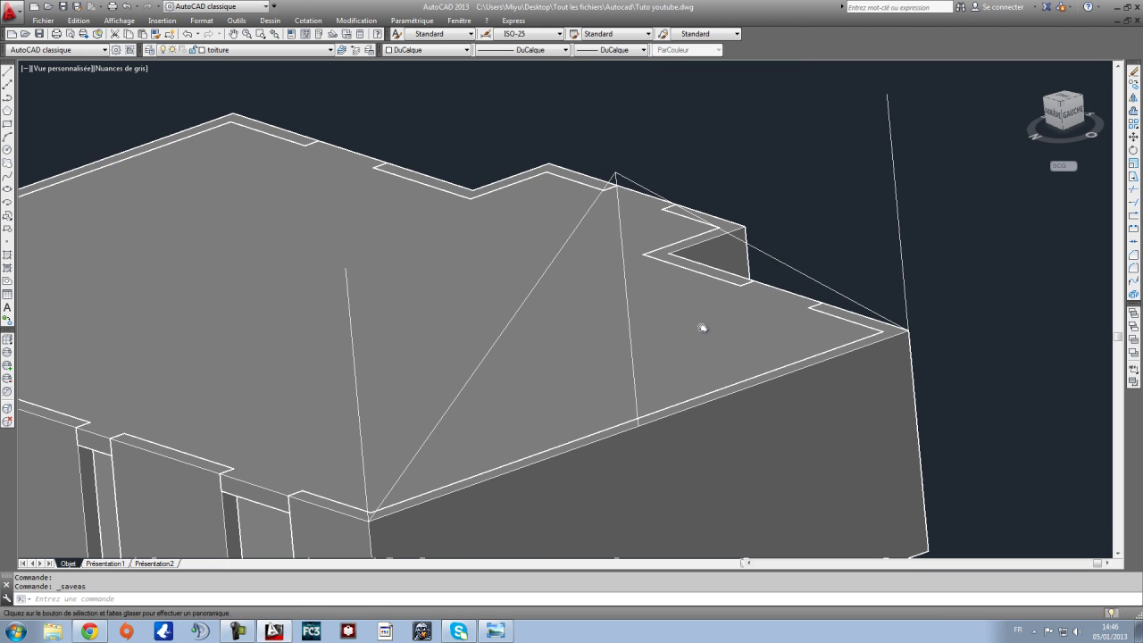
pyautogui.scroll(1, 569, 333)
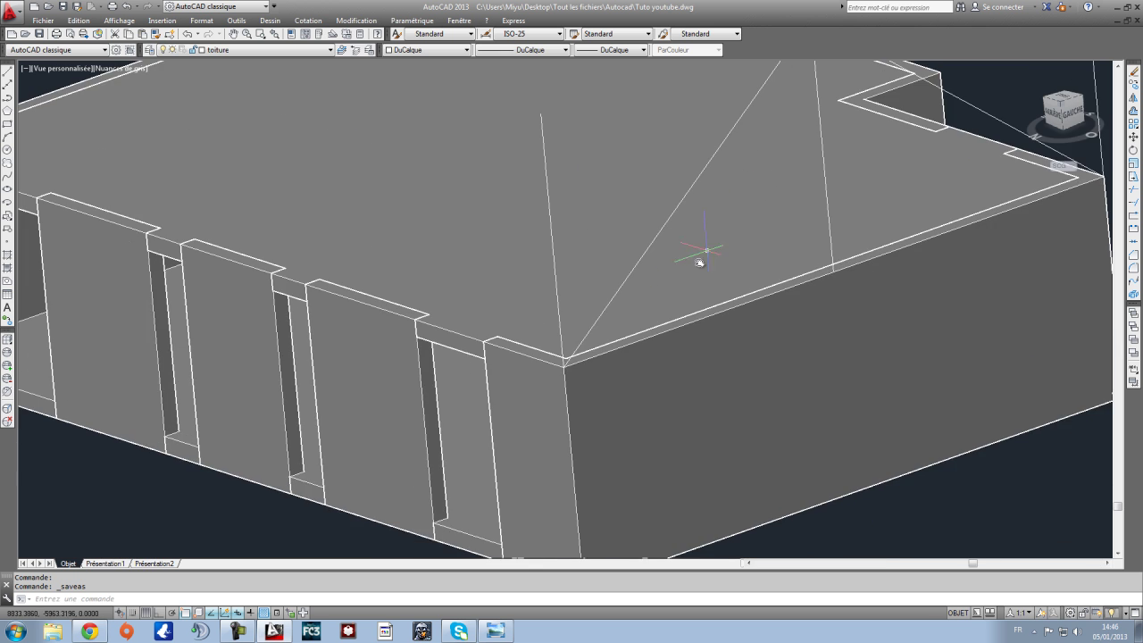
pyautogui.scroll(1, 631, 327)
pyautogui.scroll(-3, 551, 385)
pyautogui.scroll(2, 620, 250)
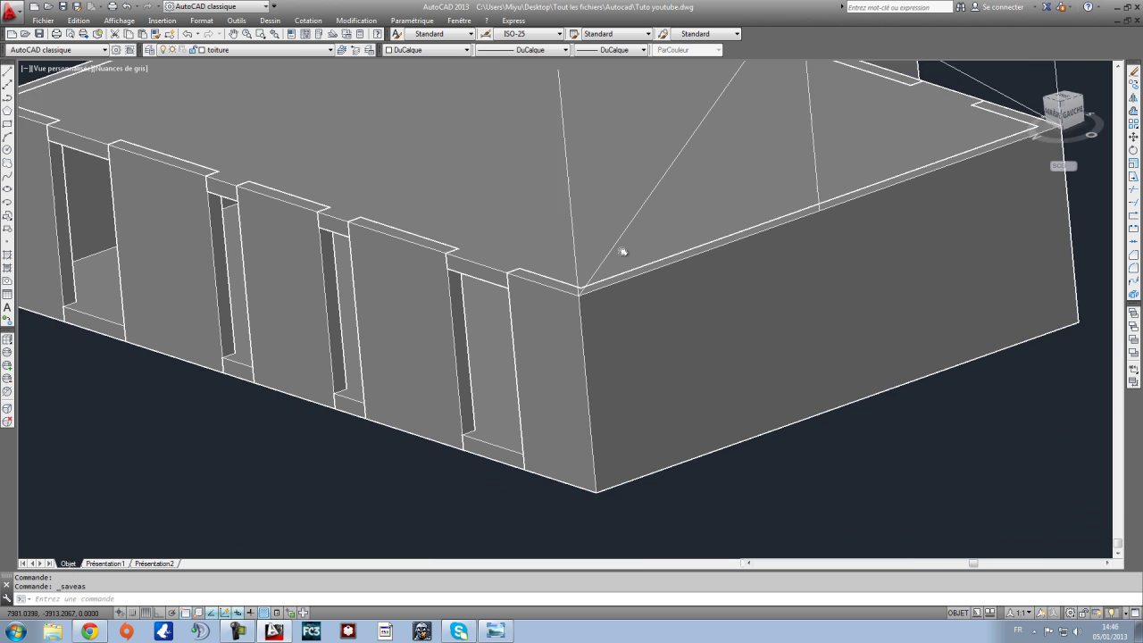
pyautogui.click(8, 75)
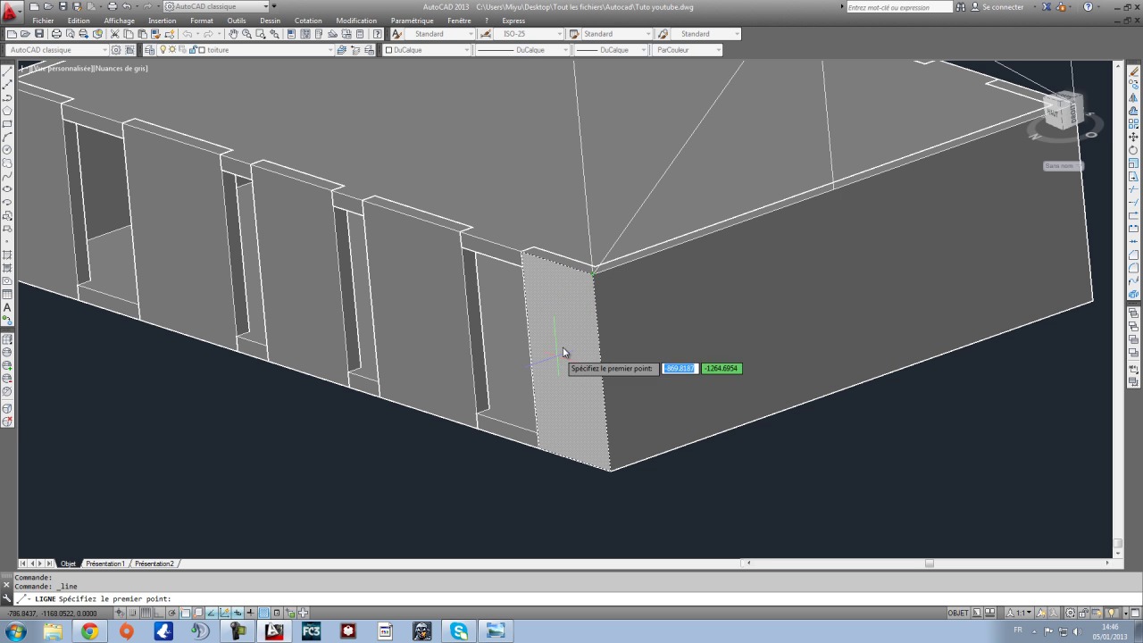
pyautogui.scroll(-3, 573, 331)
pyautogui.press('Escape')
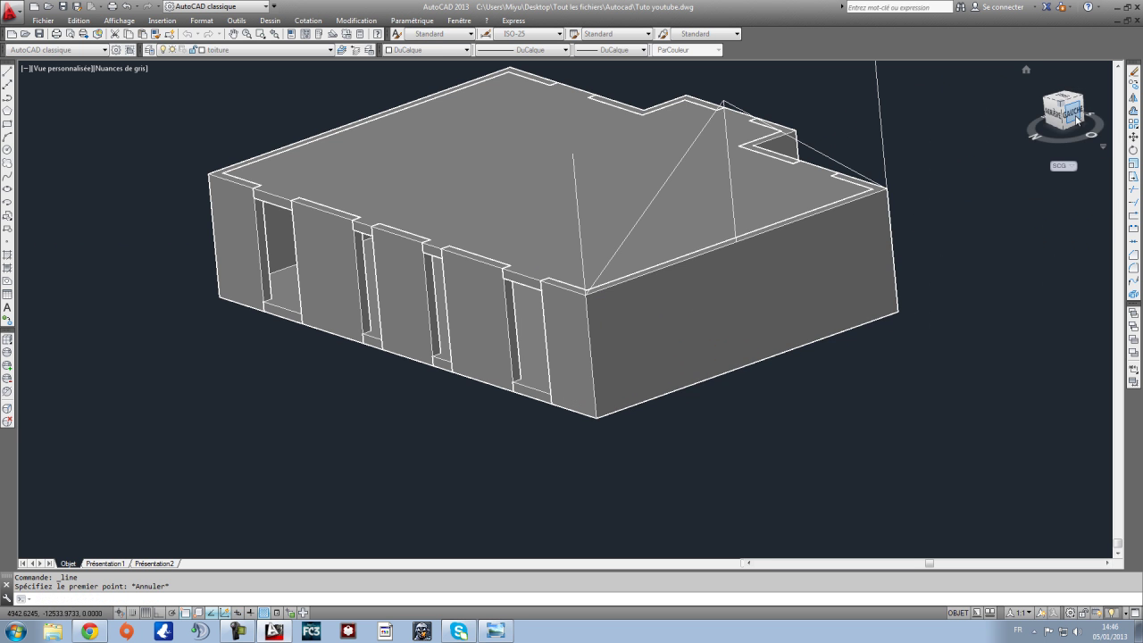
pyautogui.click(1076, 117)
pyautogui.scroll(5, 469, 322)
pyautogui.moveTo(473, 323); pyautogui.dragTo(623, 303, button='middle')
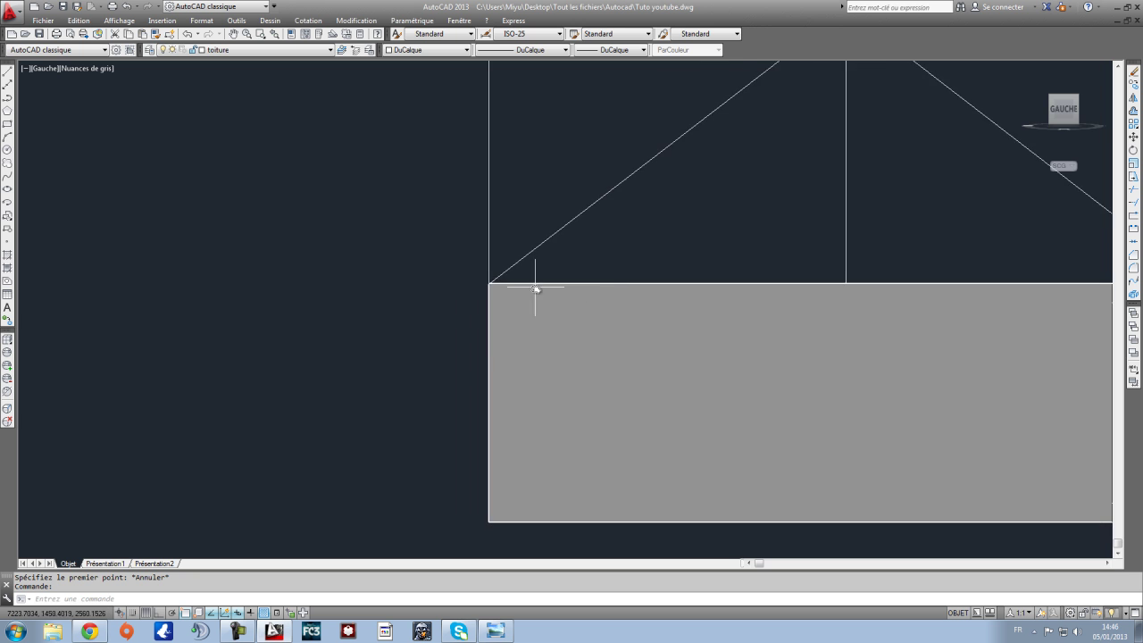
pyautogui.scroll(2, 534, 293)
pyautogui.moveTo(530, 296); pyautogui.dragTo(584, 296, button='middle')
pyautogui.click(7, 75)
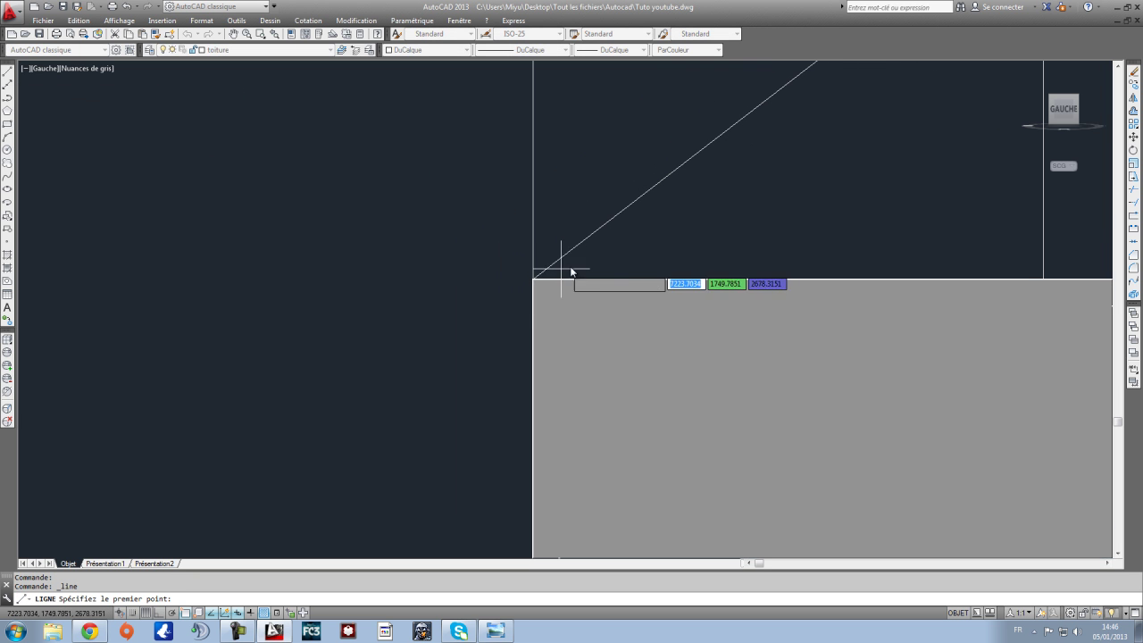
pyautogui.scroll(-4, 556, 272)
pyautogui.scroll(3, 594, 299)
pyautogui.scroll(-2, 593, 303)
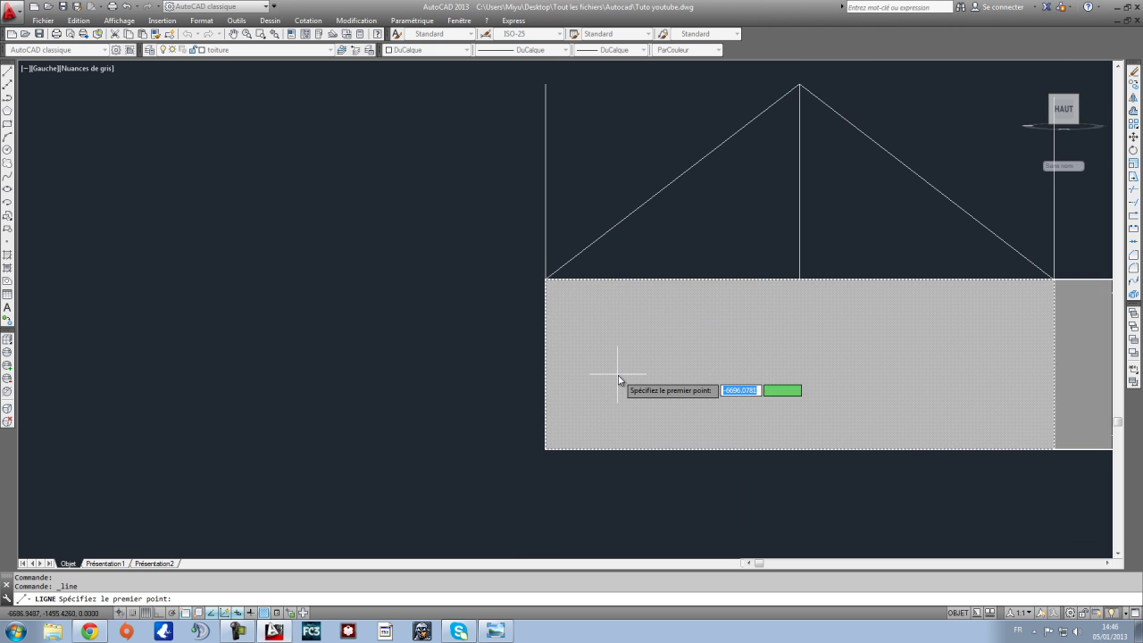
pyautogui.press('Escape')
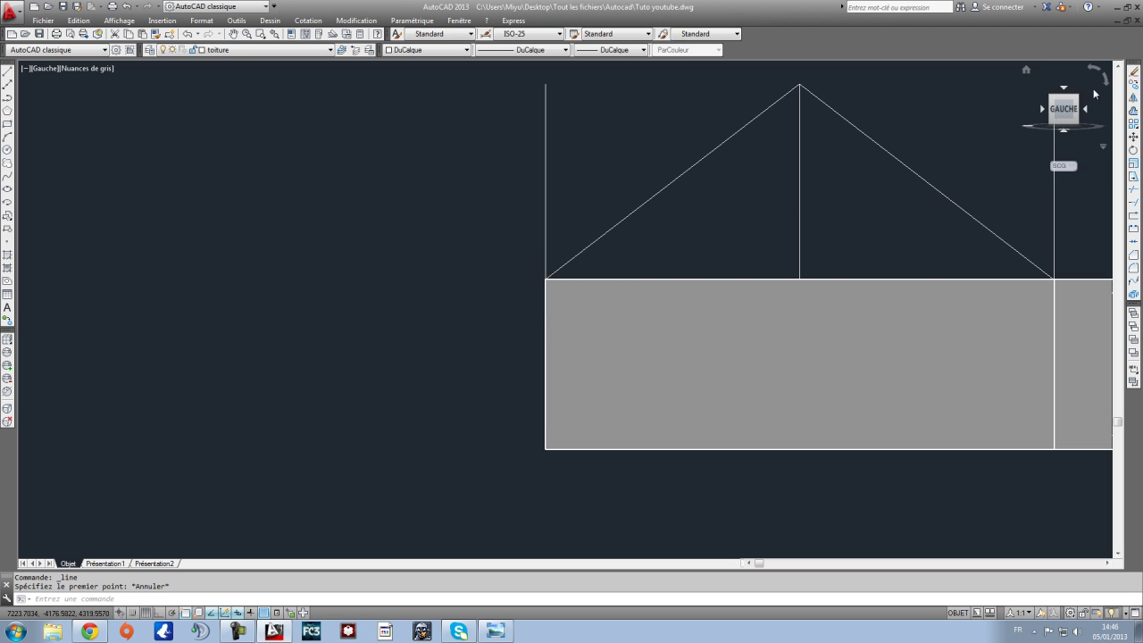
# Step: In the isometric view with Ortho on, draw a horizontal line outward from the near upper wall corner, followed by a vertical line downward
pyautogui.click(1054, 102)
pyautogui.scroll(5, 592, 317)
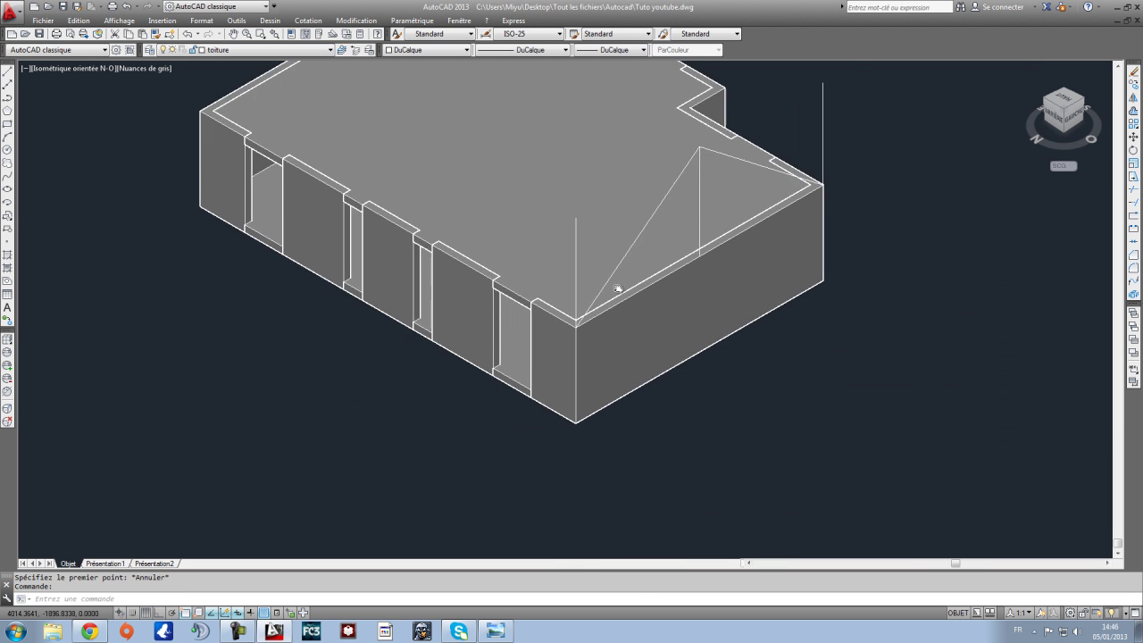
pyautogui.click(6, 71)
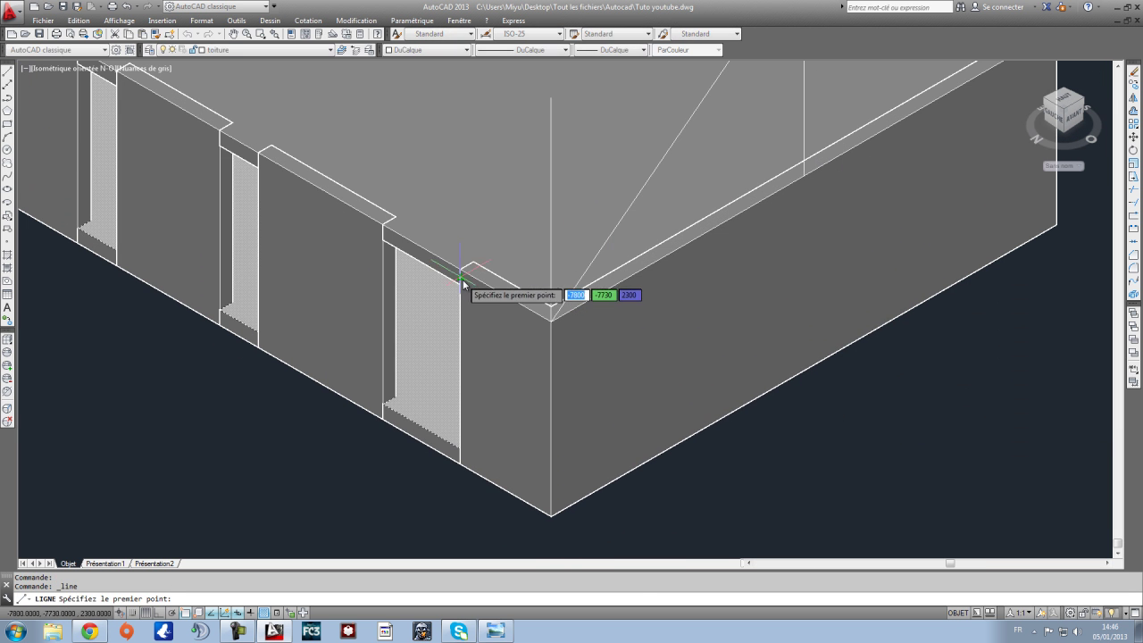
pyautogui.click(551, 321)
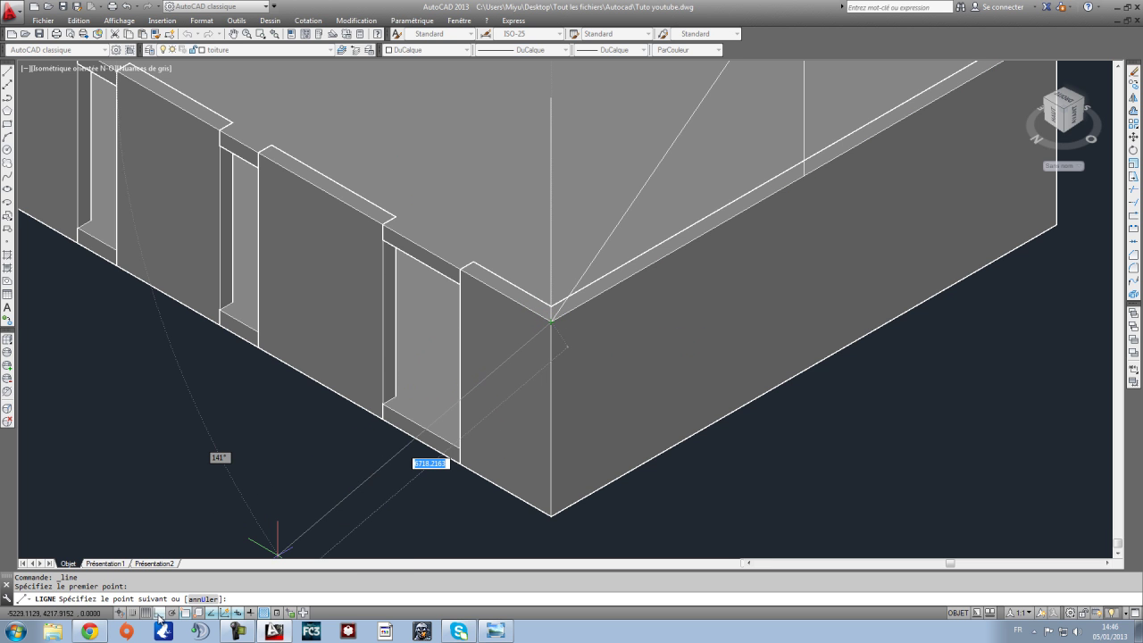
pyautogui.click(159, 613)
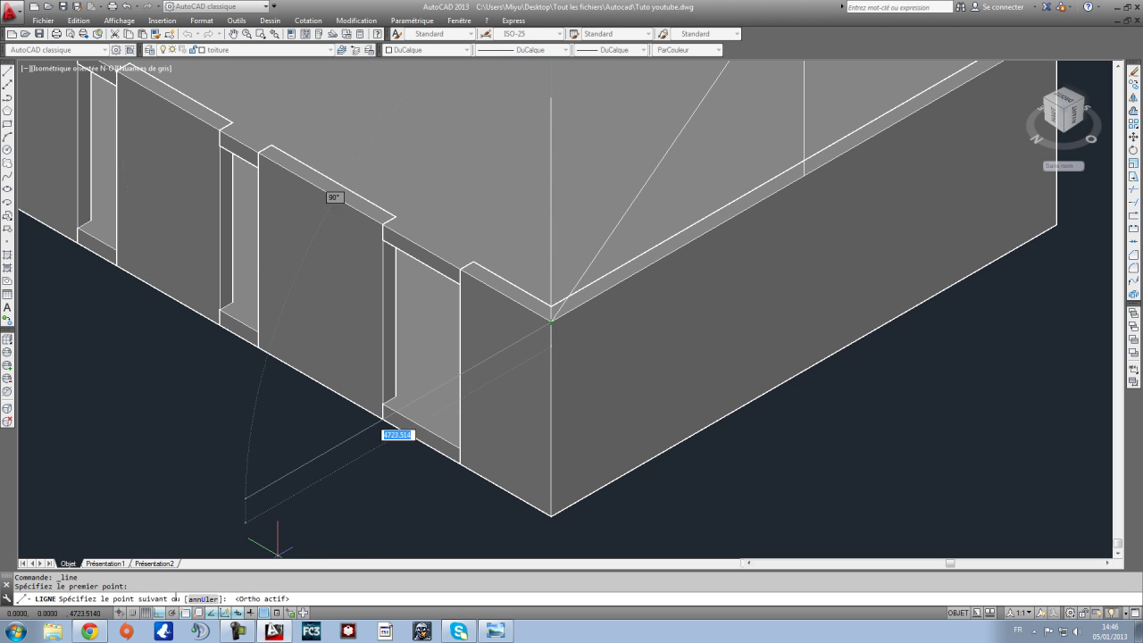
pyautogui.moveTo(421, 471); pyautogui.dragTo(342, 320, button='middle')
pyautogui.click(372, 447)
pyautogui.press('Escape')
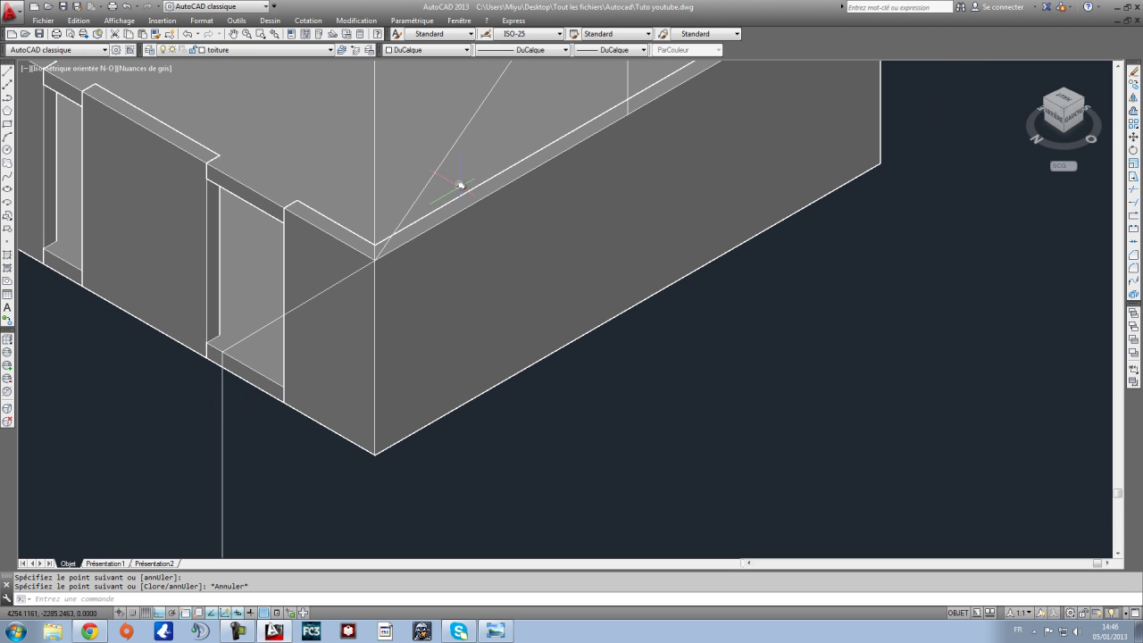
pyautogui.press('Escape')
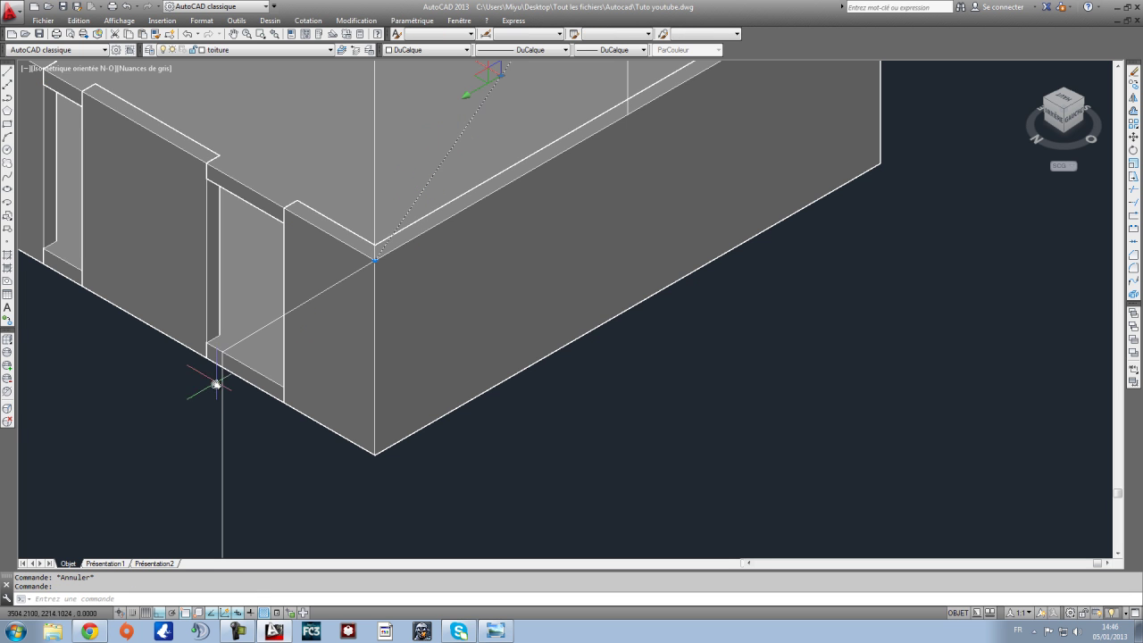
# Step: Try to move the new outer vertical line towards the near house corner, then undo the move
pyautogui.click(221, 434)
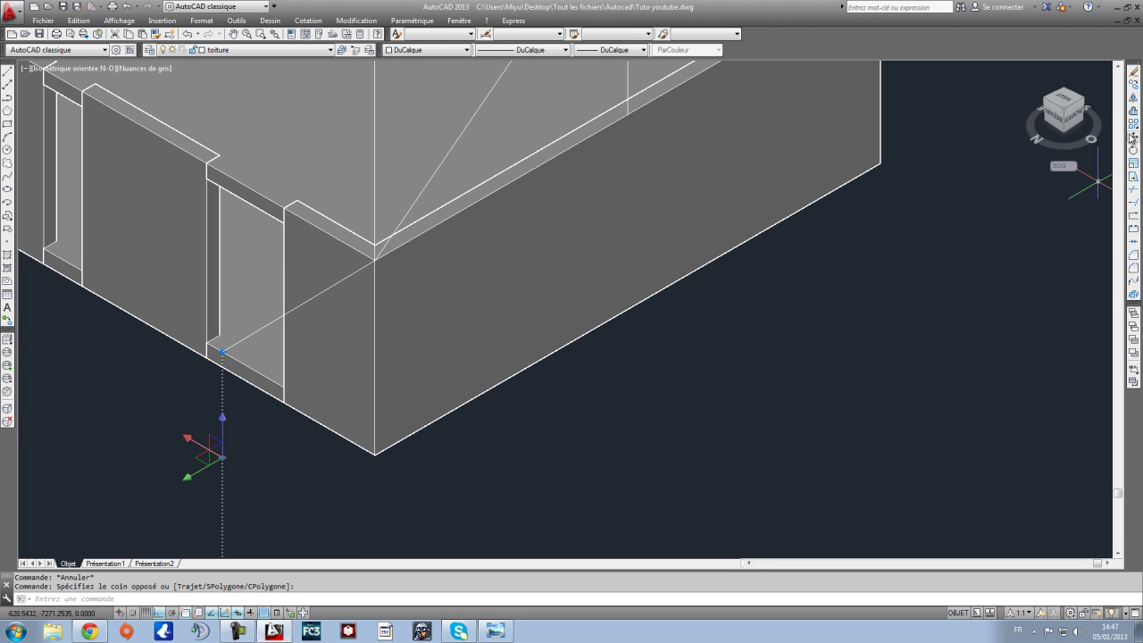
pyautogui.click(221, 442)
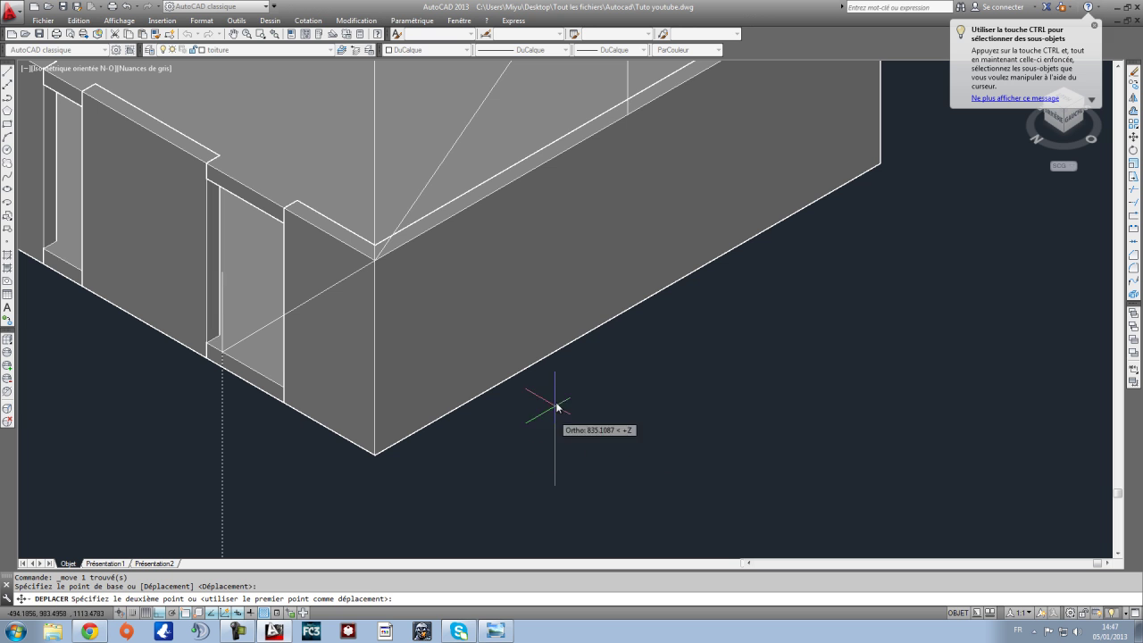
pyautogui.click(653, 416)
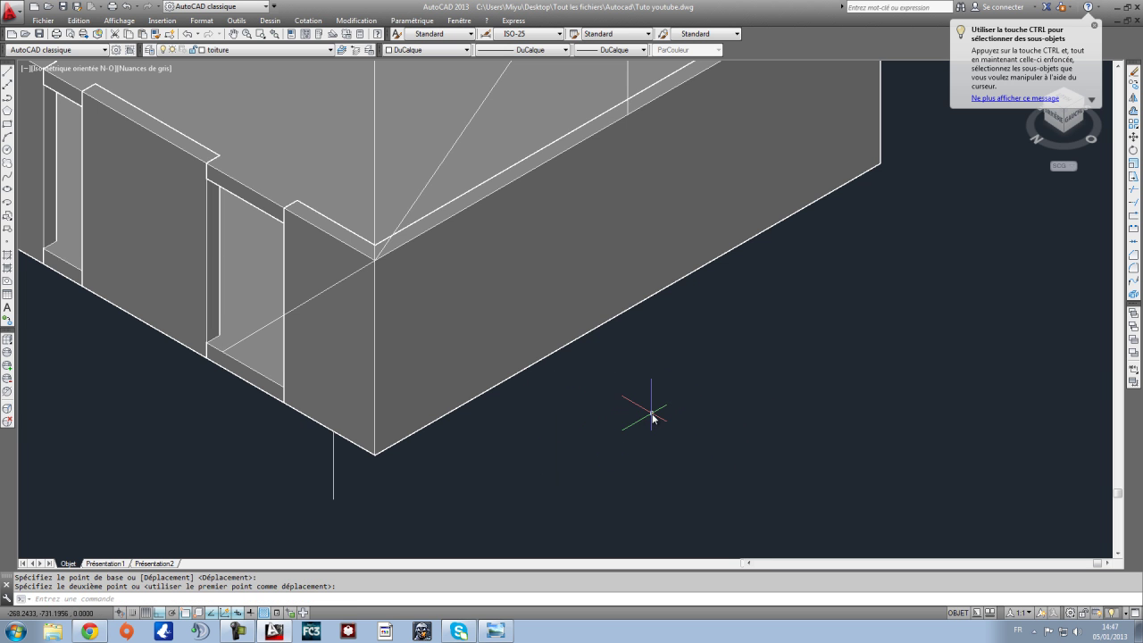
pyautogui.hotkey('ctrl', 'z')
# Step: Move the outer vertical line by its upper end along the horizontal line to a point close to the near wall corner
pyautogui.click(278, 434)
pyautogui.click(156, 420)
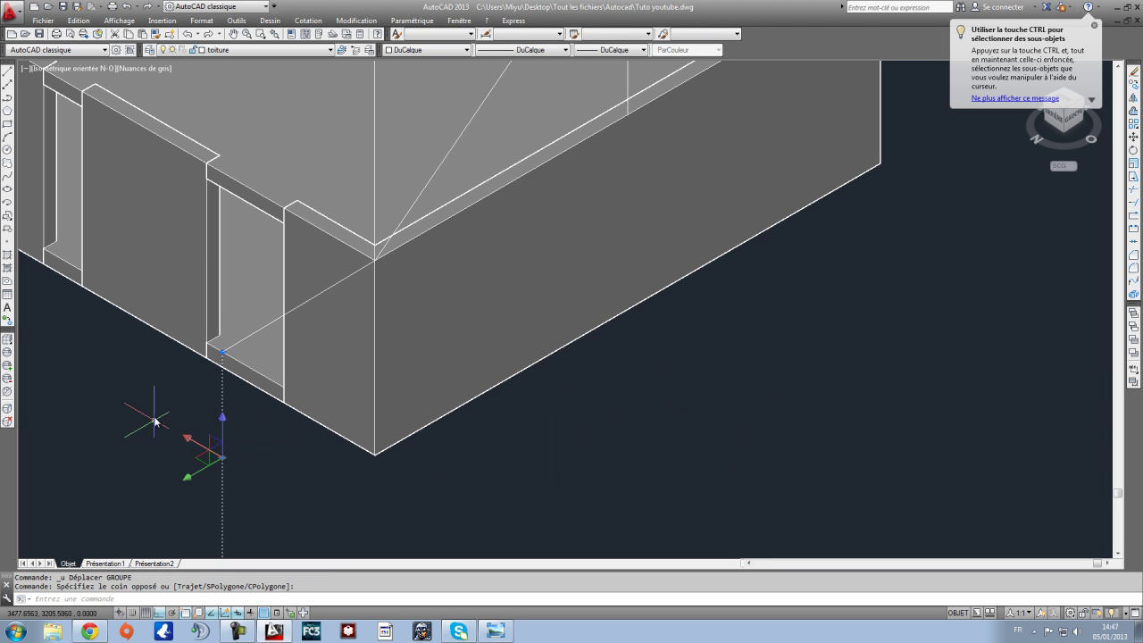
pyautogui.click(1134, 137)
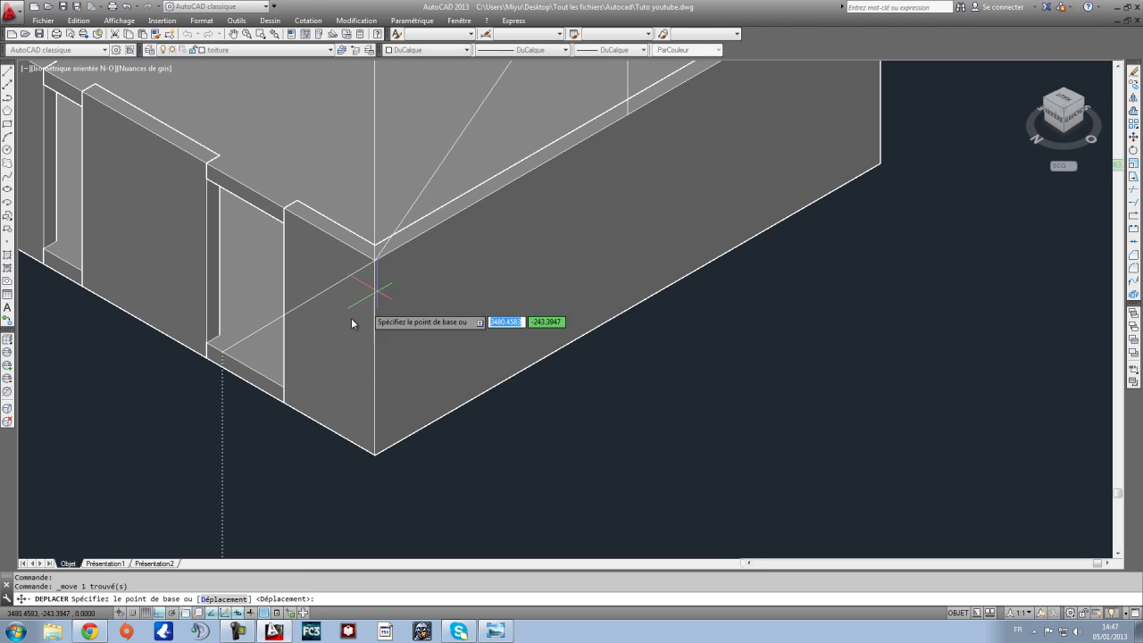
pyautogui.click(223, 356)
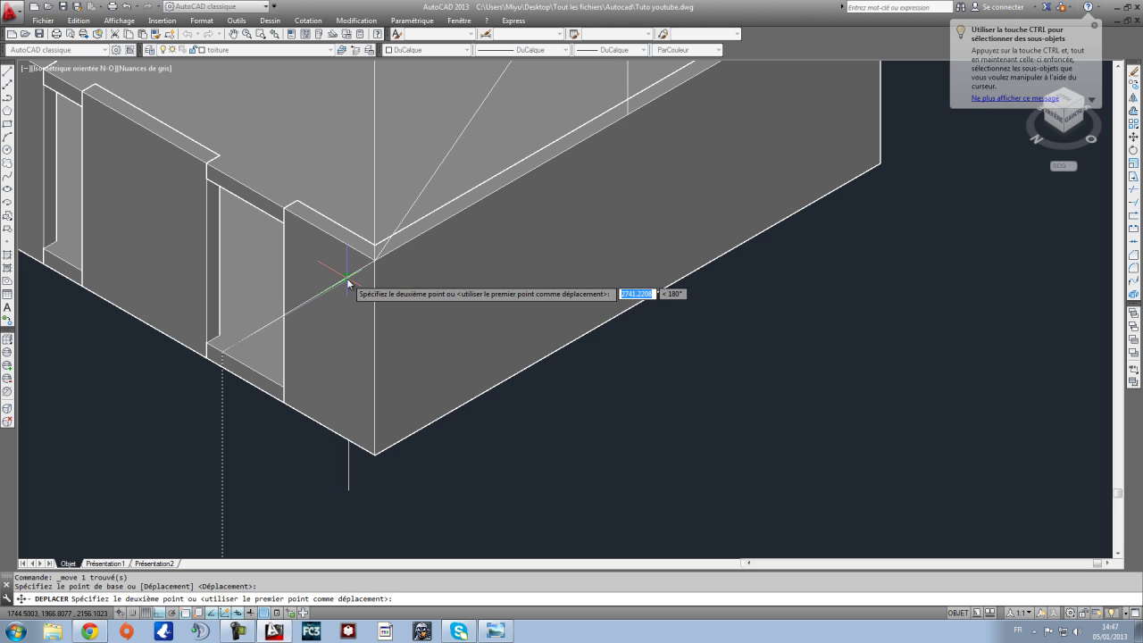
pyautogui.press('Escape')
# Step: Erase the horizontal guide line running outward from the near upper wall corner
pyautogui.scroll(1, 352, 326)
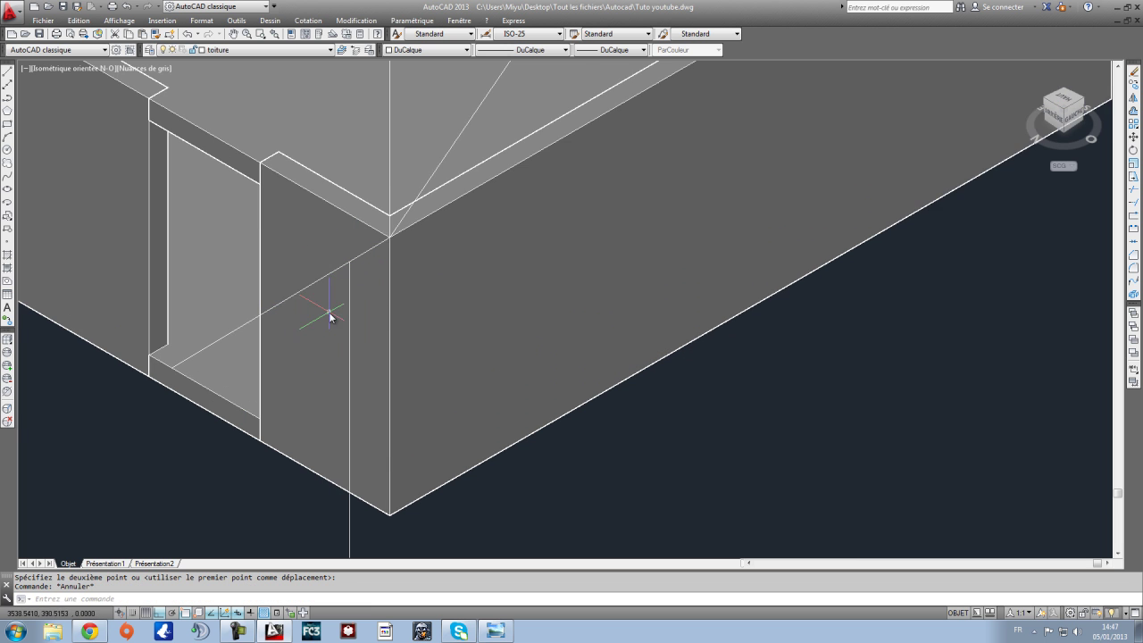
pyautogui.scroll(-2, 327, 314)
pyautogui.click(248, 333)
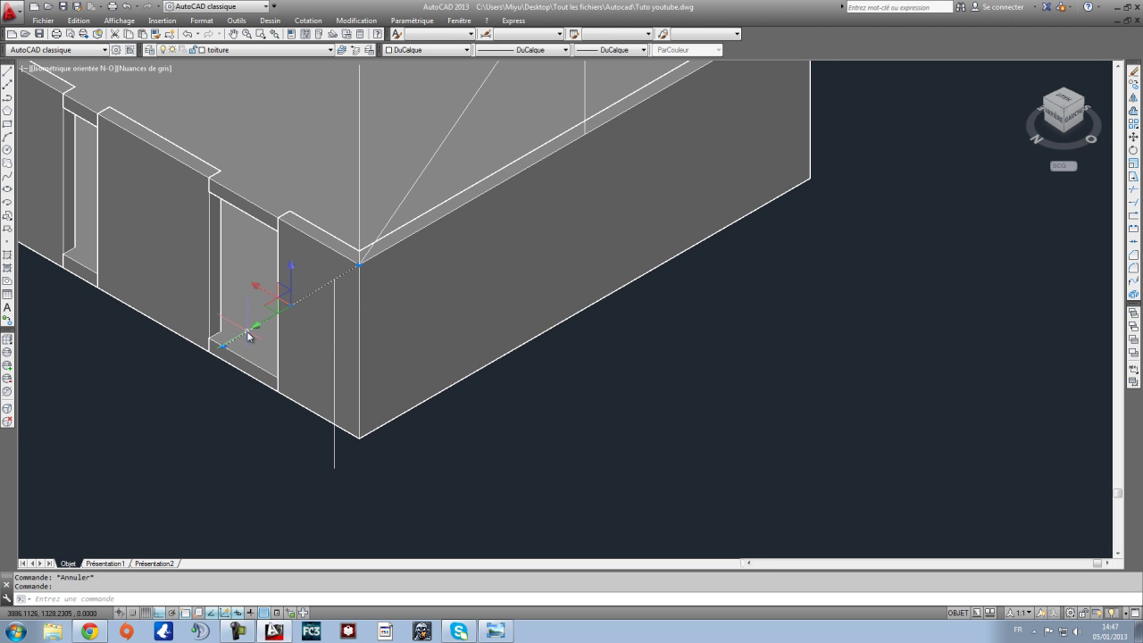
pyautogui.moveTo(374, 262); pyautogui.dragTo(385, 349, button='middle')
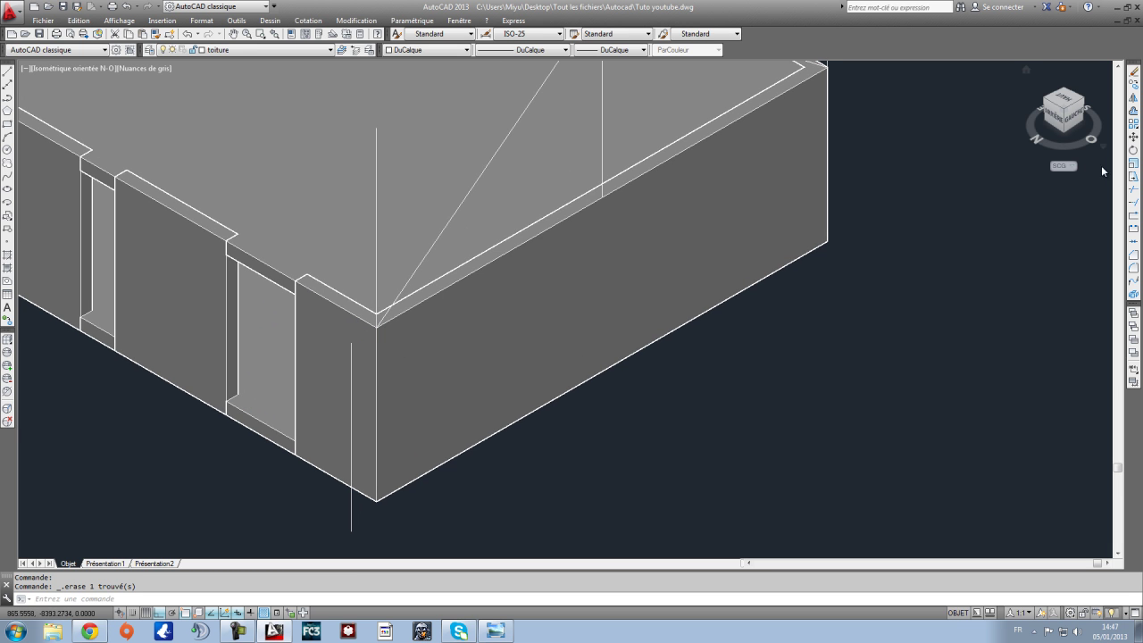
# Step: Try to extend the near gable slope line to the outer vertical line, using both lines as boundaries
pyautogui.click(1136, 202)
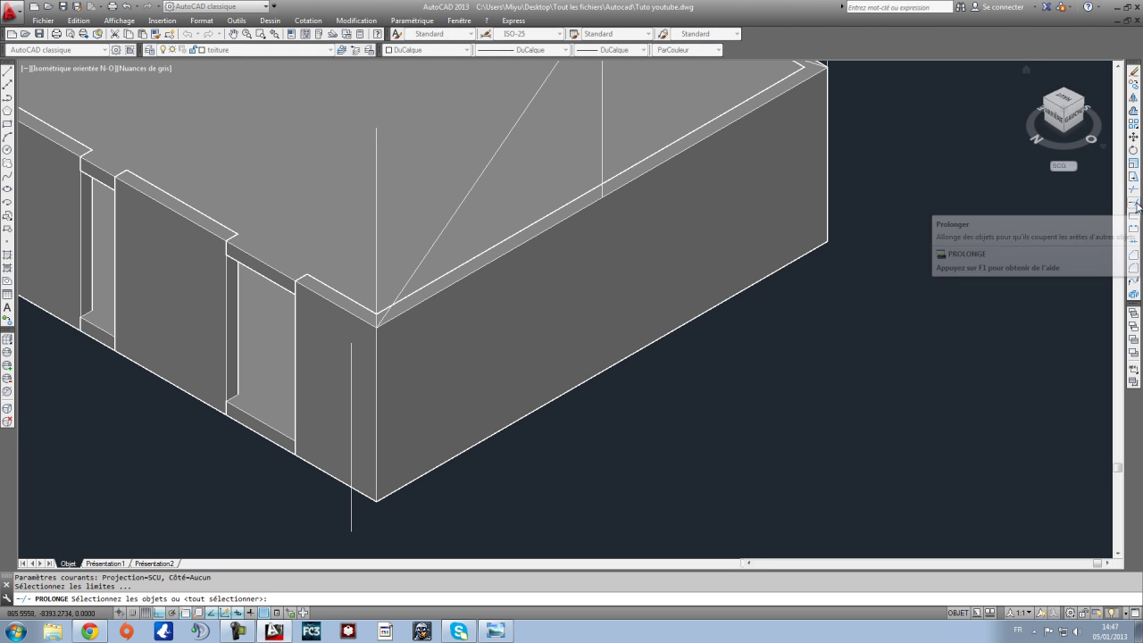
pyautogui.click(461, 205)
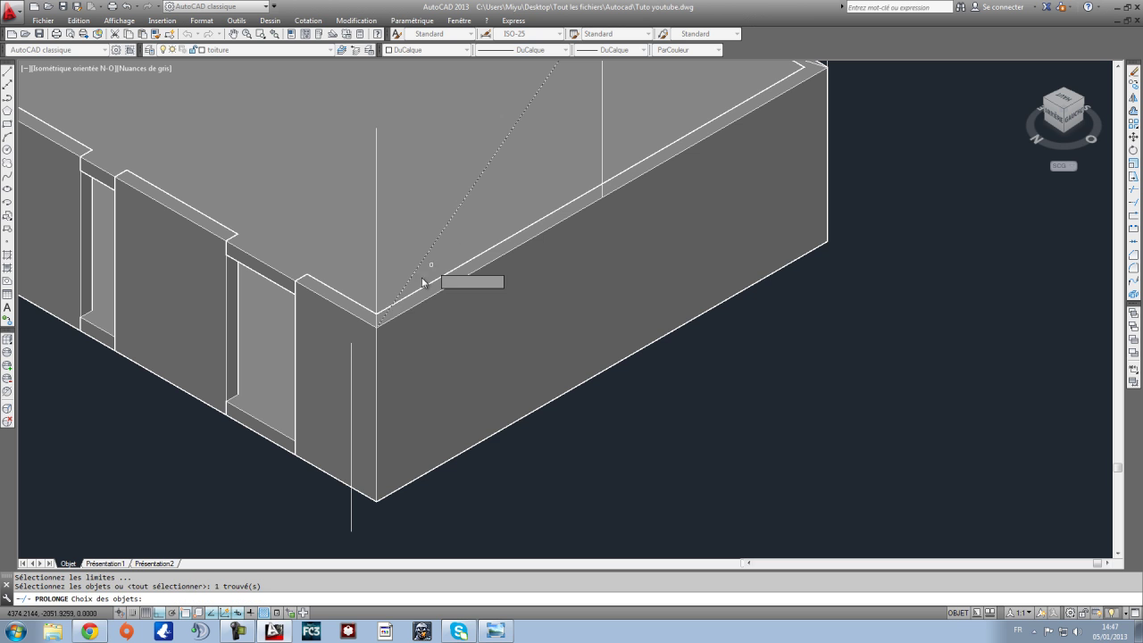
pyautogui.click(351, 355)
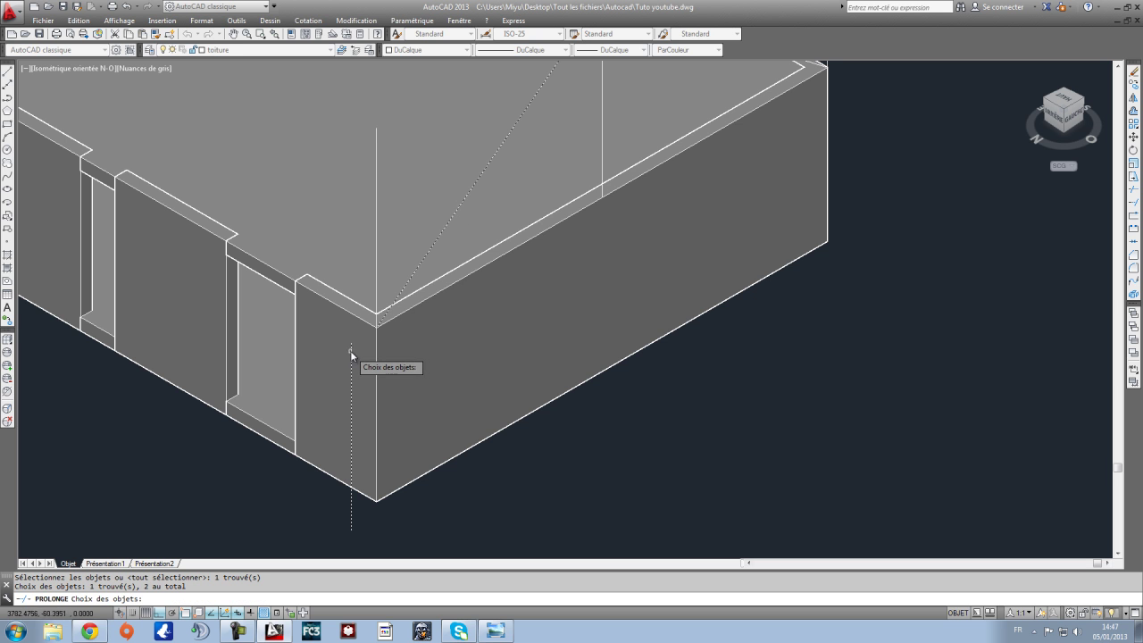
pyautogui.press('Return')
pyautogui.click(516, 201)
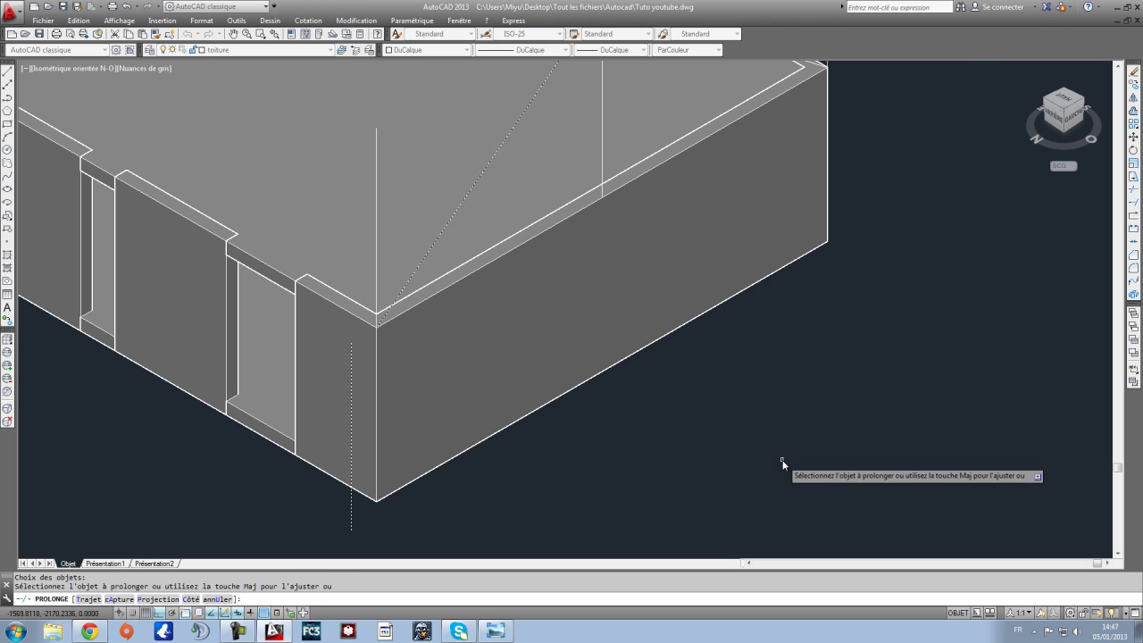
pyautogui.press('Return')
pyautogui.scroll(2, 364, 207)
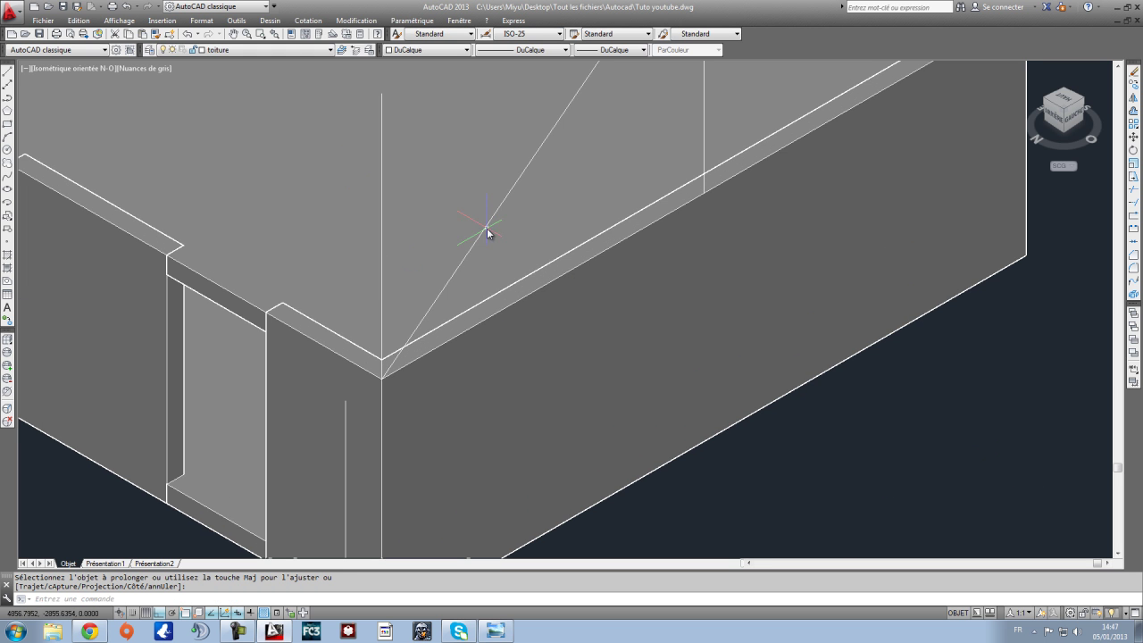
pyautogui.click(1084, 123)
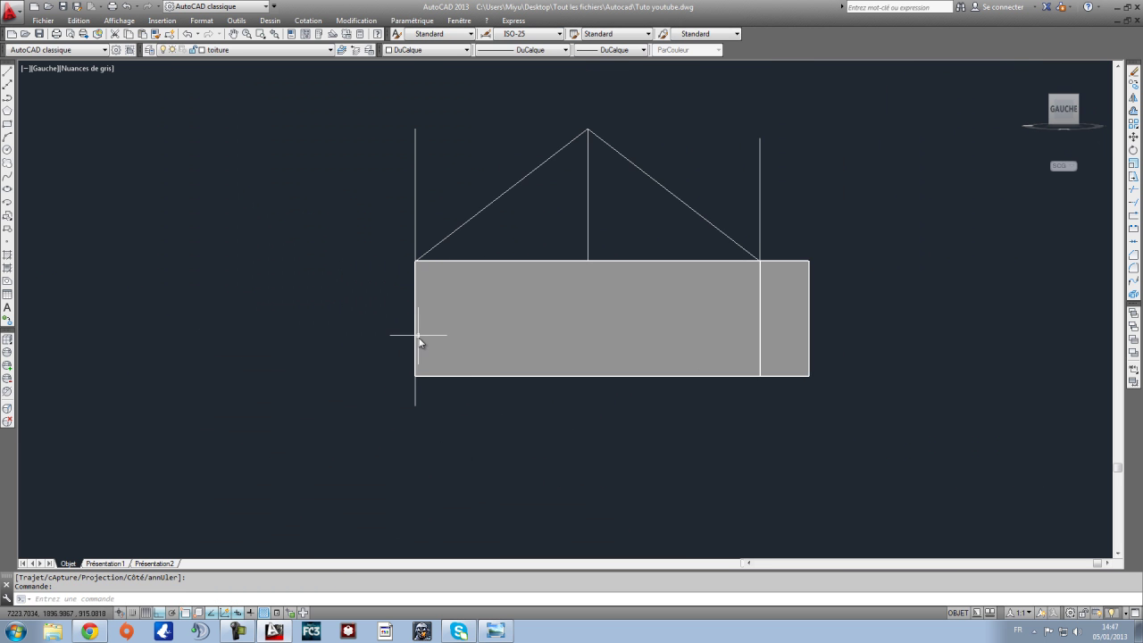
pyautogui.moveTo(512, 401); pyautogui.dragTo(646, 436, button='middle')
# Step: Undo the extension attempt, the erasure of the horizontal guide line and the last move of the outer vertical line
pyautogui.hotkey('ctrl', 'z')
pyautogui.hotkey('ctrl', 'z')
pyautogui.hotkey('ctrl', 'z')
pyautogui.hotkey('ctrl', 'z')
pyautogui.hotkey('ctrl', 'z')
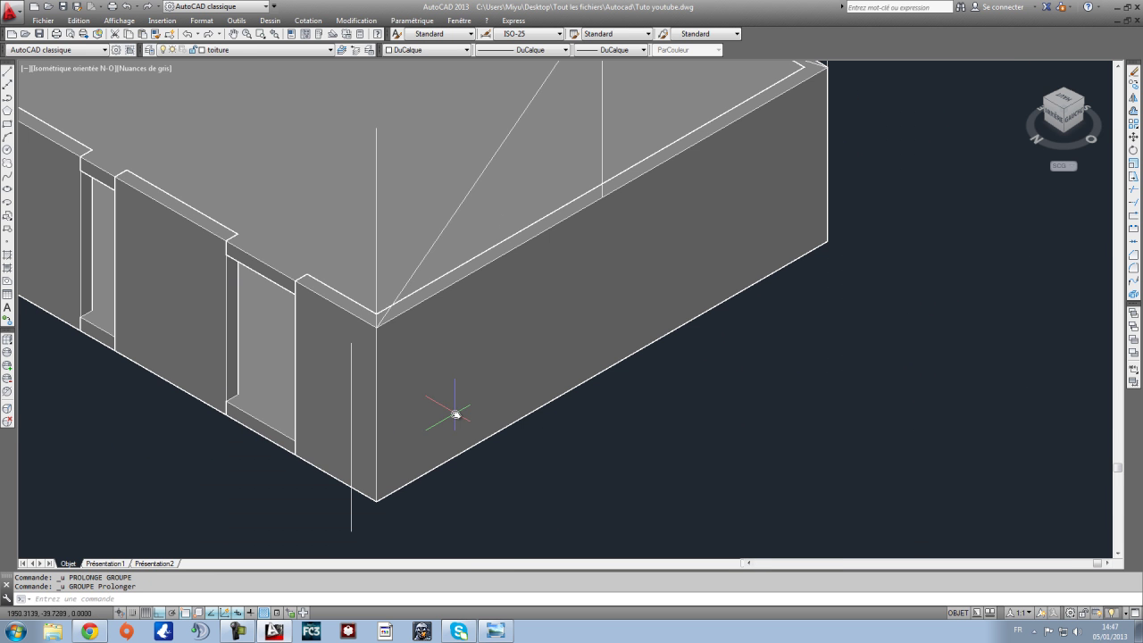
pyautogui.hotkey('ctrl', 'z')
pyautogui.hotkey('ctrl', 'z')
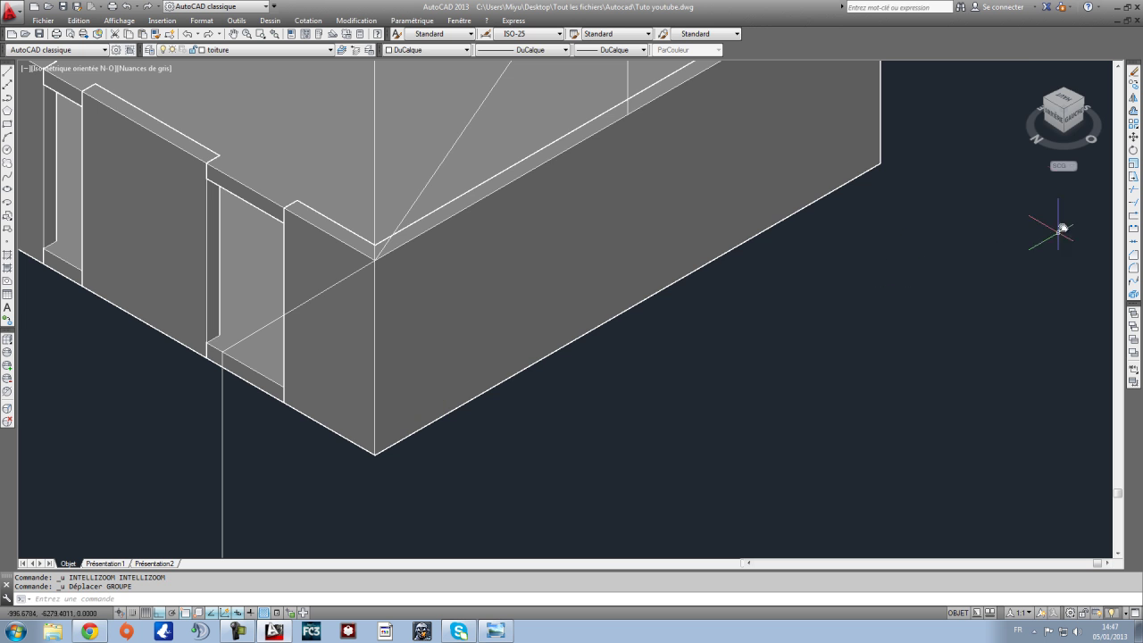
# Step: Erase the outer vertical line together with its connecting guide line at the near wall corner
pyautogui.click(1077, 118)
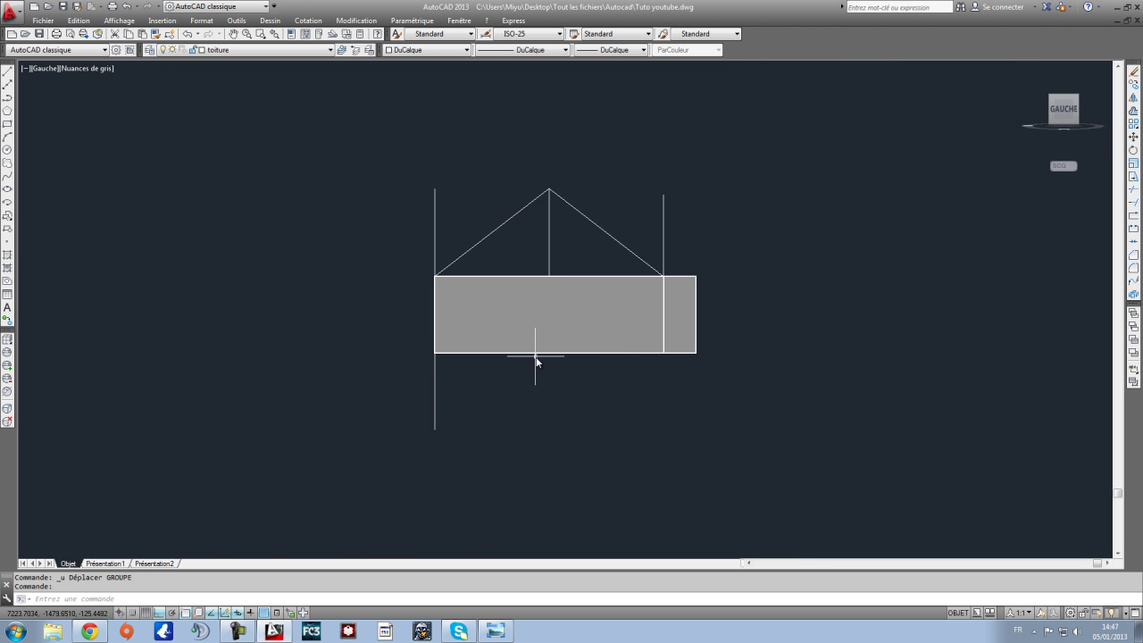
pyautogui.scroll(4, 453, 391)
pyautogui.moveTo(452, 393); pyautogui.dragTo(572, 479, button='middle')
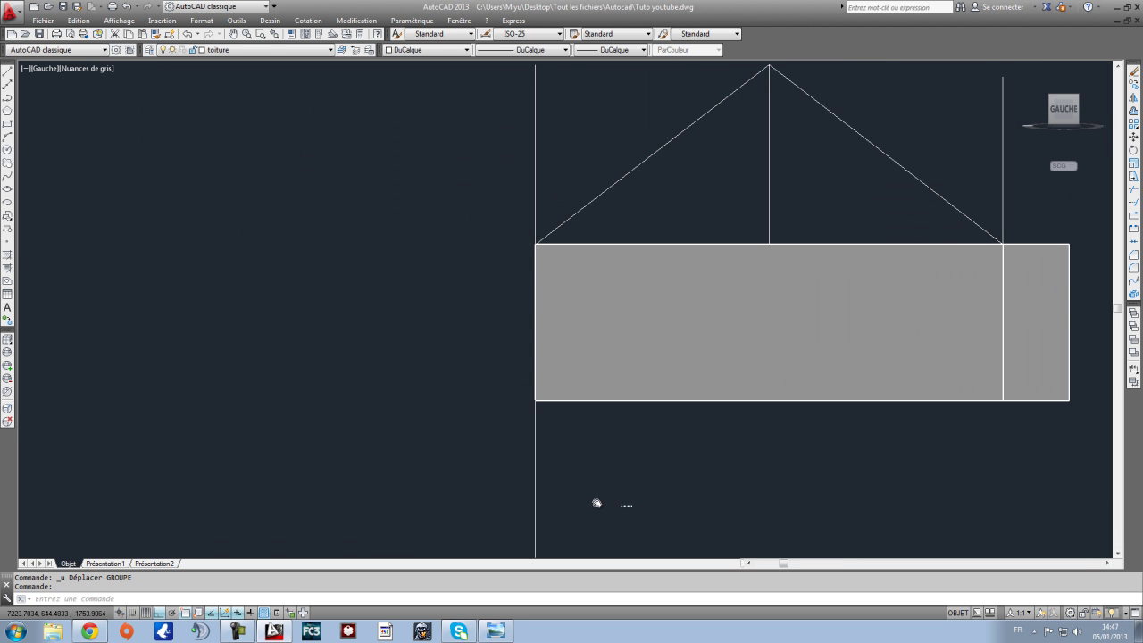
pyautogui.click(601, 504)
pyautogui.click(410, 450)
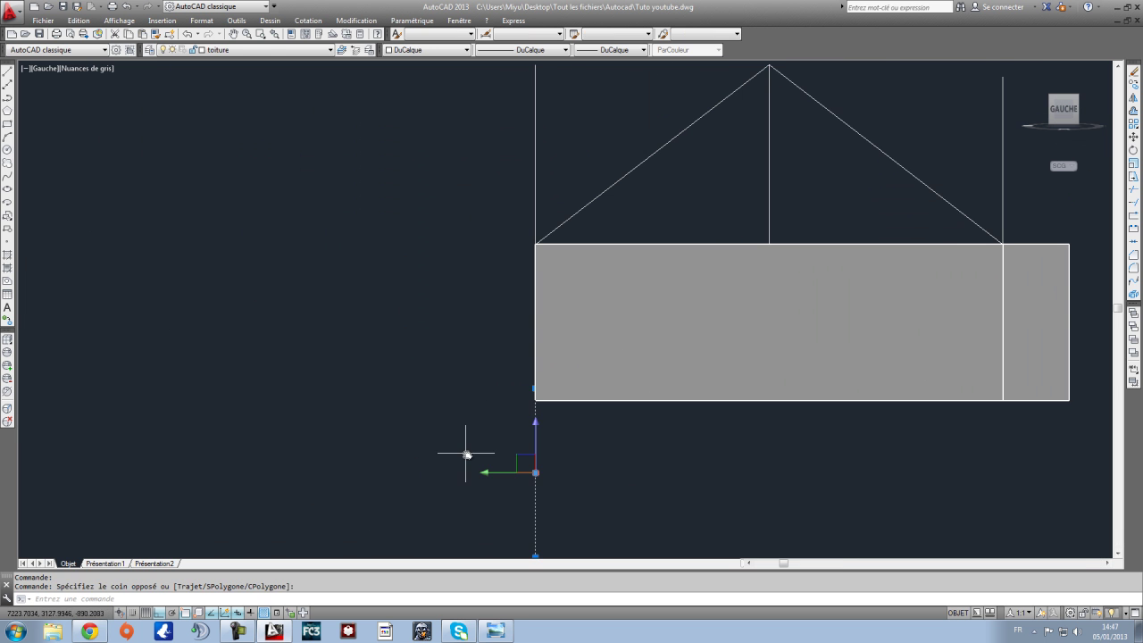
pyautogui.click(1053, 105)
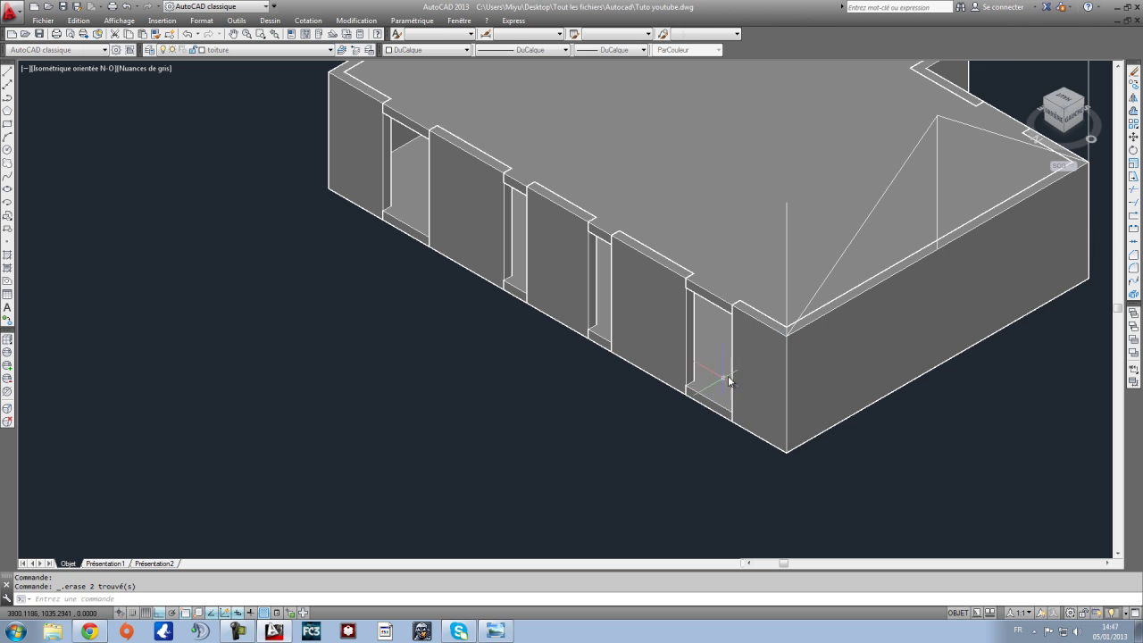
pyautogui.click(1081, 115)
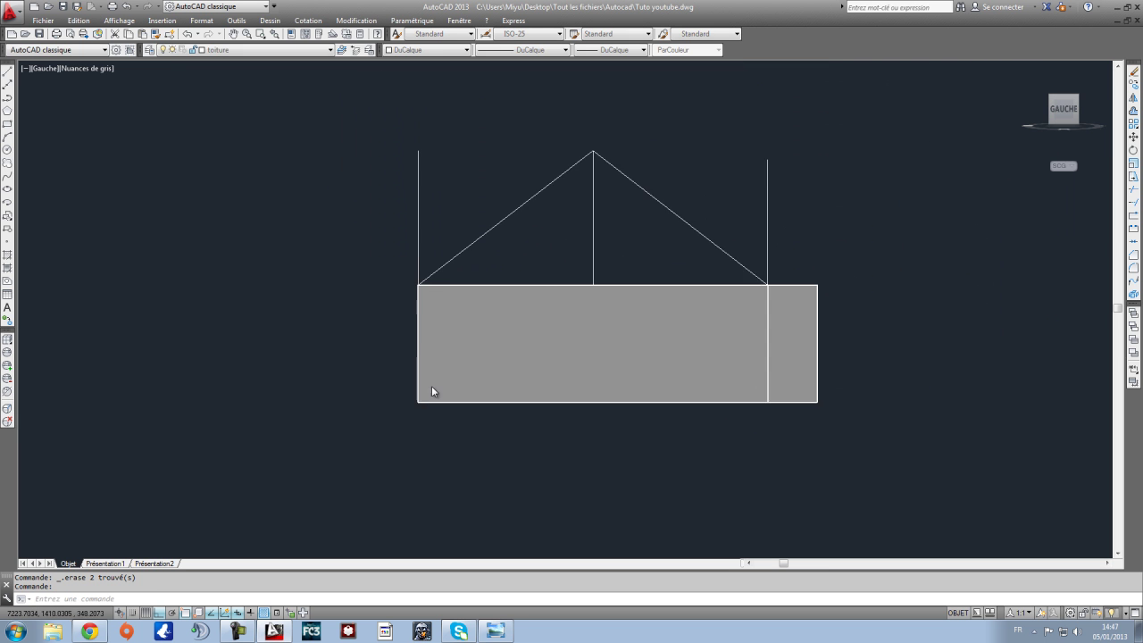
pyautogui.scroll(2, 482, 379)
pyautogui.moveTo(513, 327); pyautogui.dragTo(674, 292, button='middle')
pyautogui.click(7, 73)
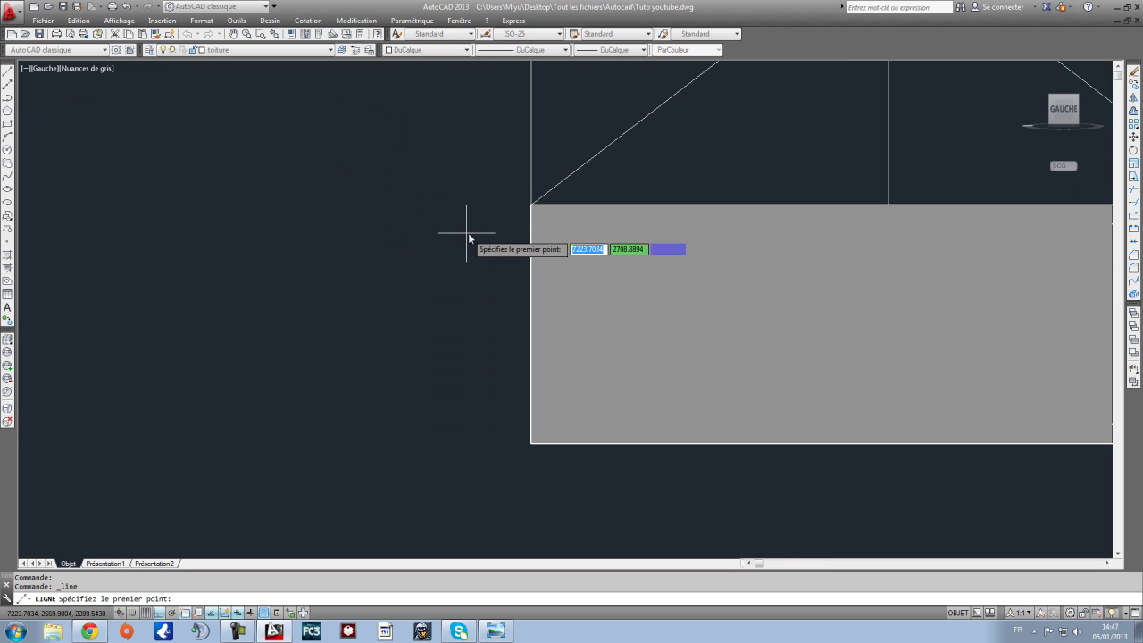
pyautogui.press('Escape')
pyautogui.click(1052, 96)
pyautogui.scroll(2, 671, 396)
pyautogui.moveTo(648, 383); pyautogui.dragTo(585, 121, button='middle')
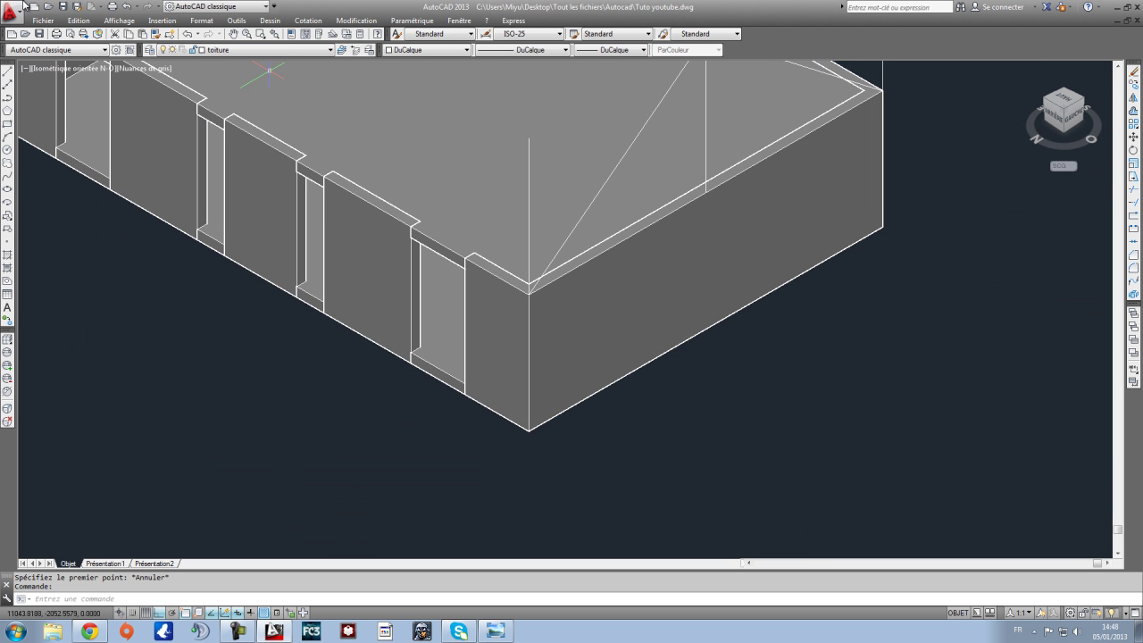
# Step: Draw a horizontal line outward from the near upper wall corner, continuing the gable wall's top edge, followed by a vertical line downward
pyautogui.click(80, 21)
pyautogui.moveTo(113, 21)
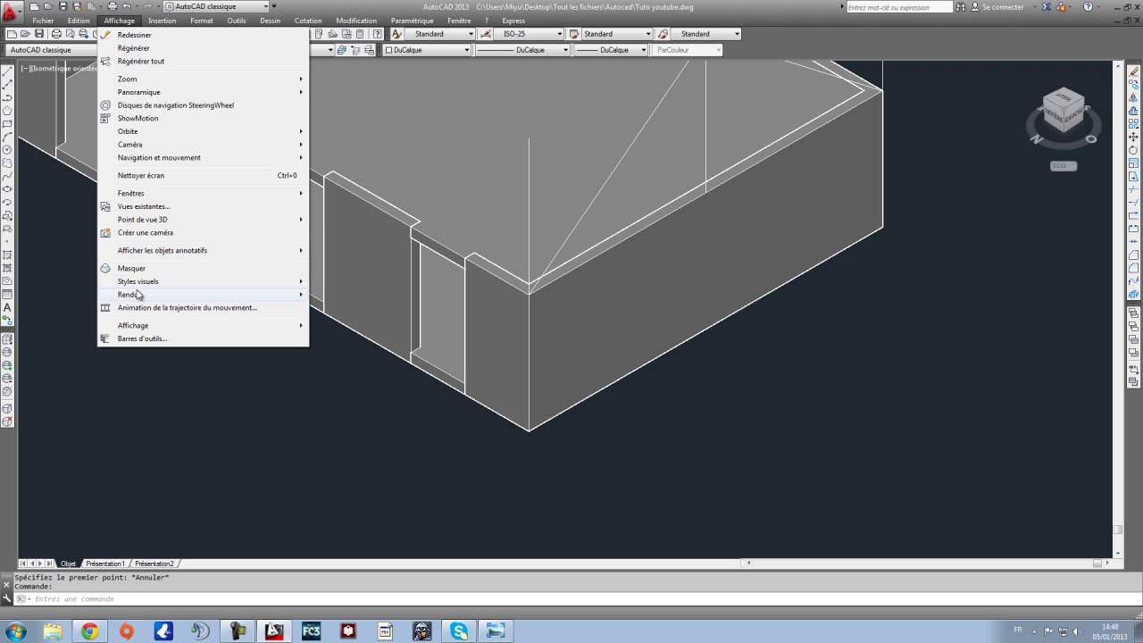
pyautogui.moveTo(178, 131)
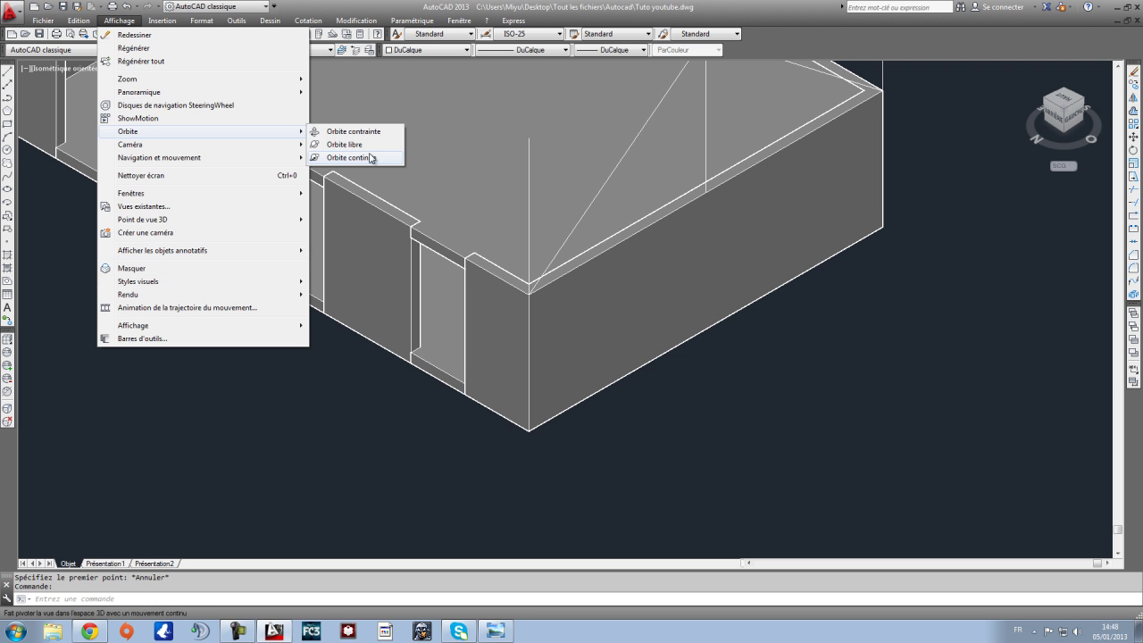
pyautogui.click(367, 145)
pyautogui.moveTo(402, 224); pyautogui.dragTo(775, 385)
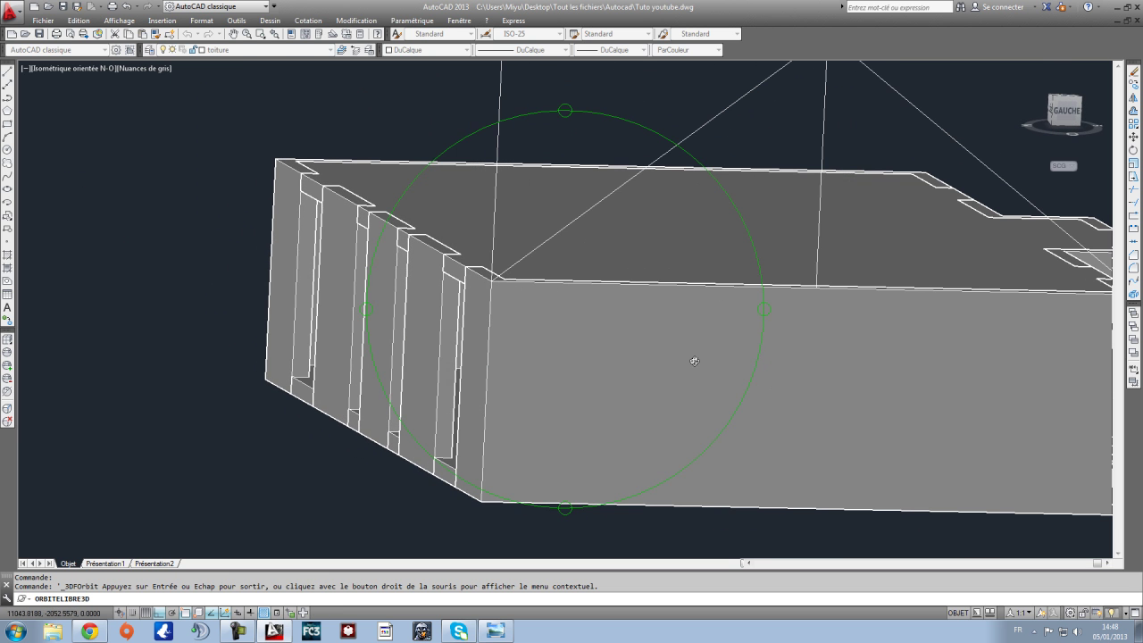
pyautogui.press('Escape')
pyautogui.click(9, 72)
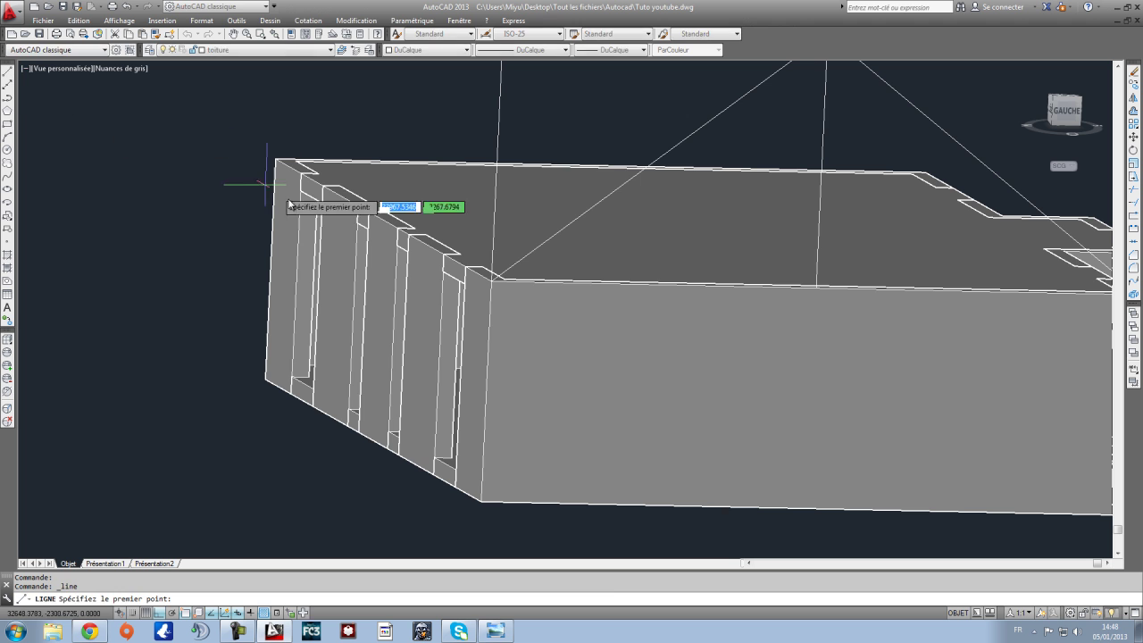
pyautogui.click(493, 283)
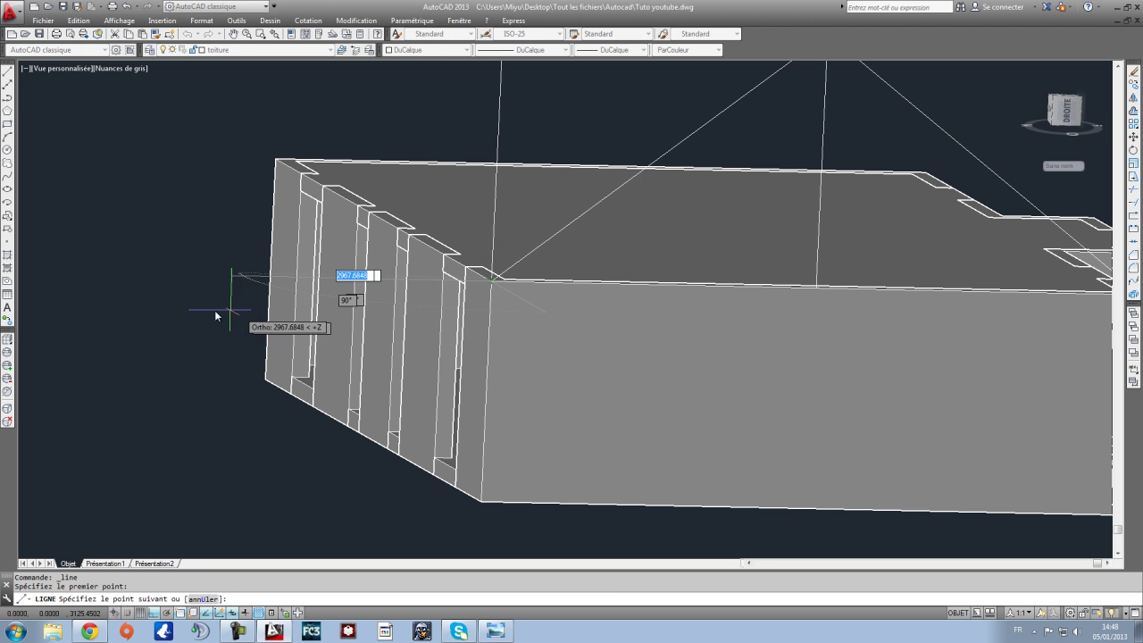
pyautogui.click(173, 306)
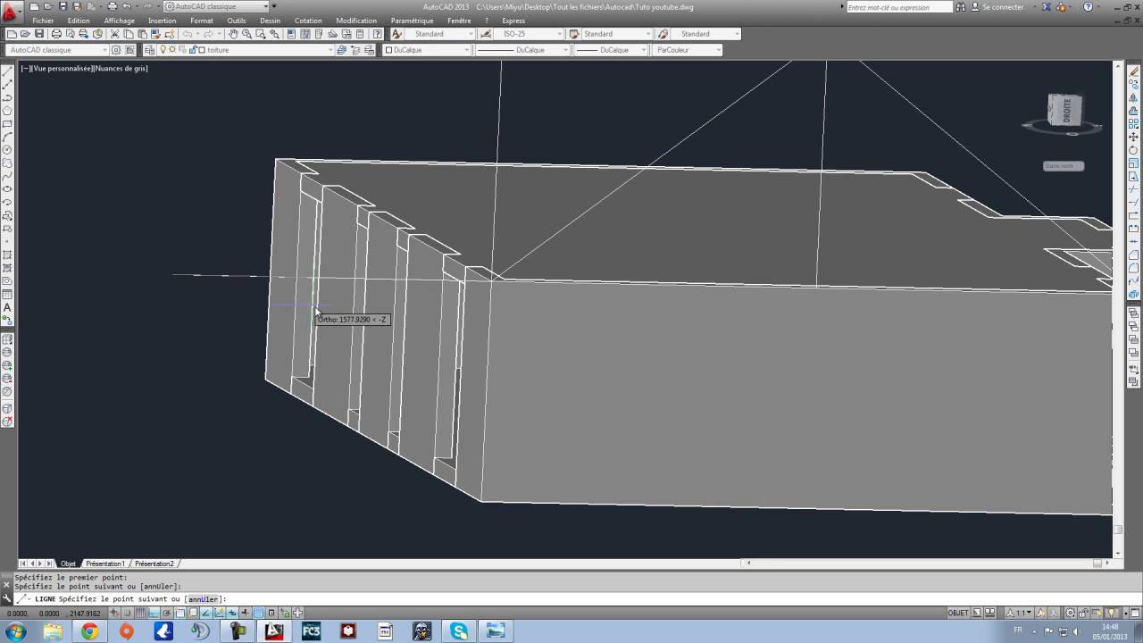
pyautogui.moveTo(207, 485); pyautogui.dragTo(267, 355, button='middle')
pyautogui.click(223, 417)
pyautogui.moveTo(379, 380); pyautogui.dragTo(310, 421, button='middle')
pyautogui.click(223, 354)
pyautogui.press('Escape')
pyautogui.click(190, 333)
pyautogui.press('Escape')
# Step: Erase the surplus line segment at the lower end of the new vertical line
pyautogui.click(254, 489)
pyautogui.click(212, 444)
pyautogui.press('Delete')
# Step: Move the new vertical line horizontally inward to a short distance from the near wall corner
pyautogui.click(222, 378)
pyautogui.click(147, 333)
pyautogui.click(1134, 136)
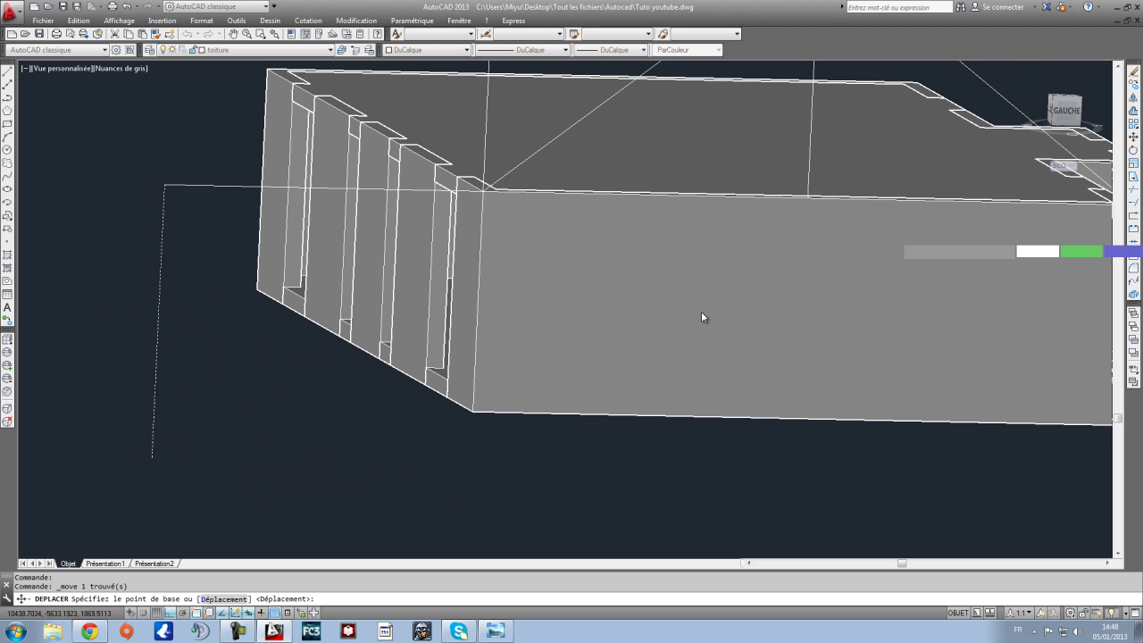
pyautogui.click(389, 441)
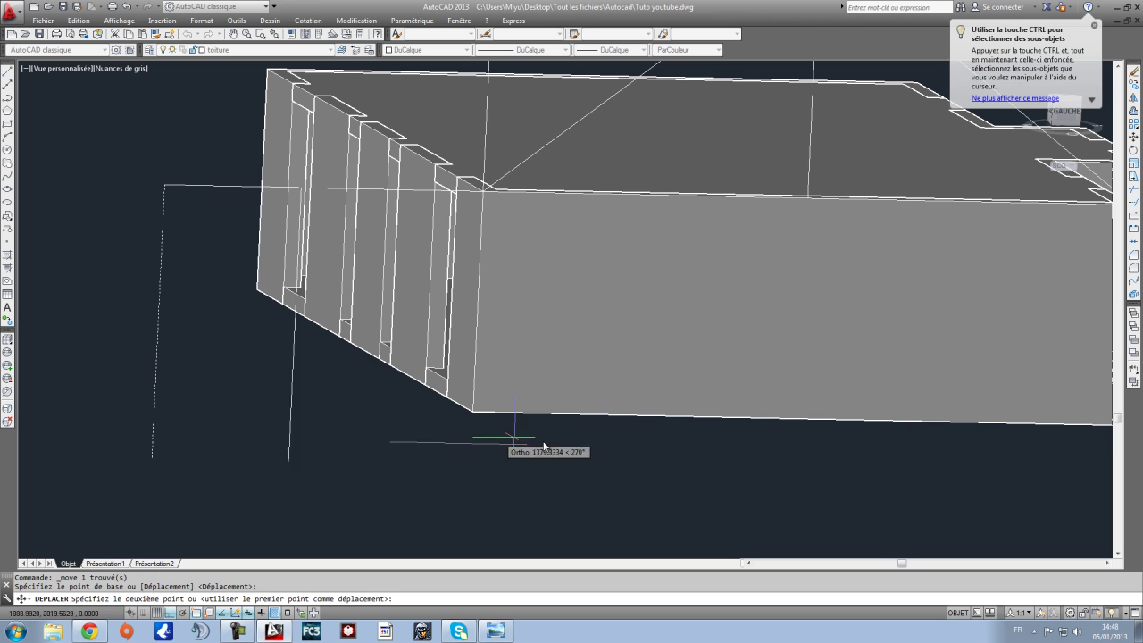
pyautogui.click(666, 444)
pyautogui.press('Escape')
# Step: Erase the horizontal guide line that runs outward from the near upper wall corner
pyautogui.click(207, 203)
pyautogui.click(164, 148)
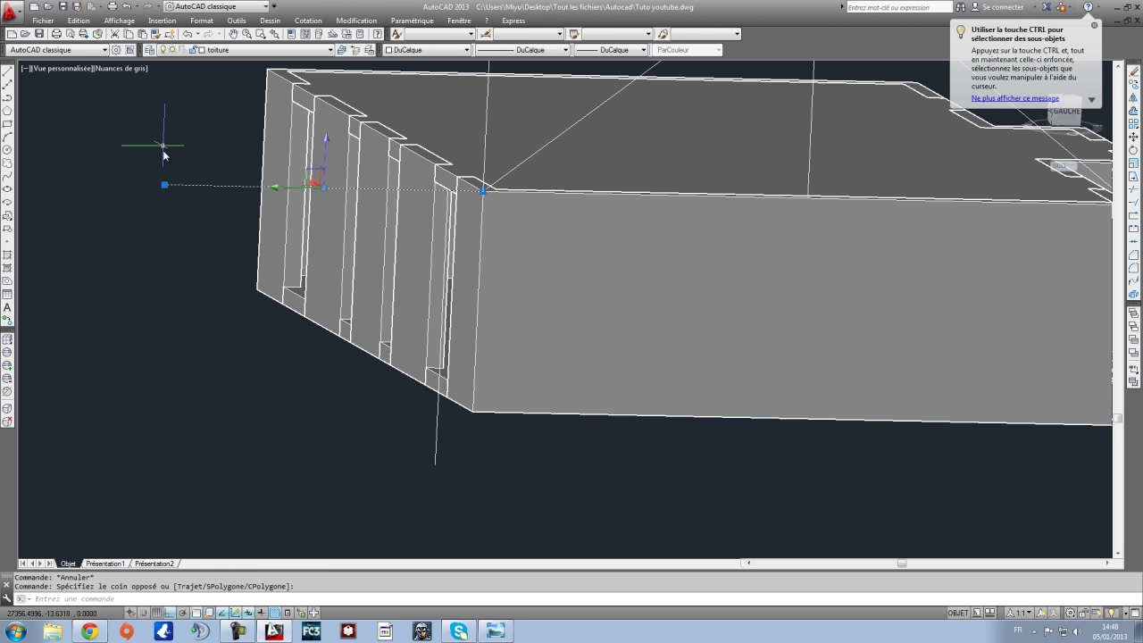
pyautogui.press('Delete')
# Step: Try to extend the gable slope line to the repositioned vertical line beside the near wall corner
pyautogui.moveTo(502, 308)
pyautogui.keyDown('shift'); pyautogui.mouseDown(button='middle')
pyautogui.moveTo(455, 349)
pyautogui.moveTo(439, 283)
pyautogui.moveTo(531, 331)
pyautogui.moveTo(582, 223)
pyautogui.mouseUp(button='middle'); pyautogui.keyUp('shift')
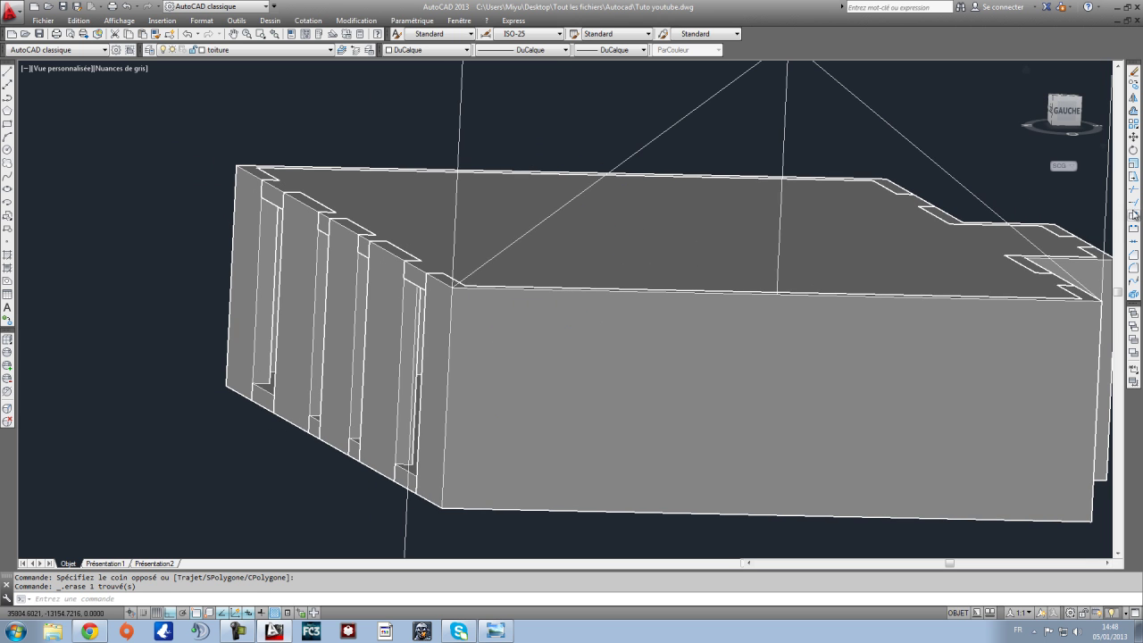
pyautogui.click(1135, 208)
pyautogui.click(561, 209)
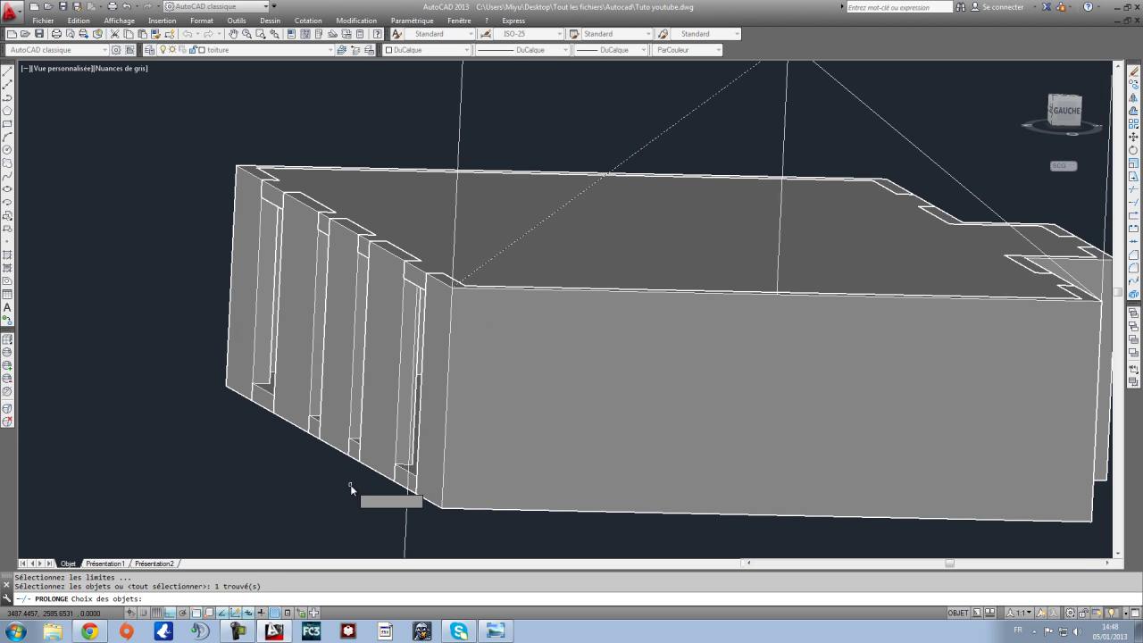
pyautogui.press('Return')
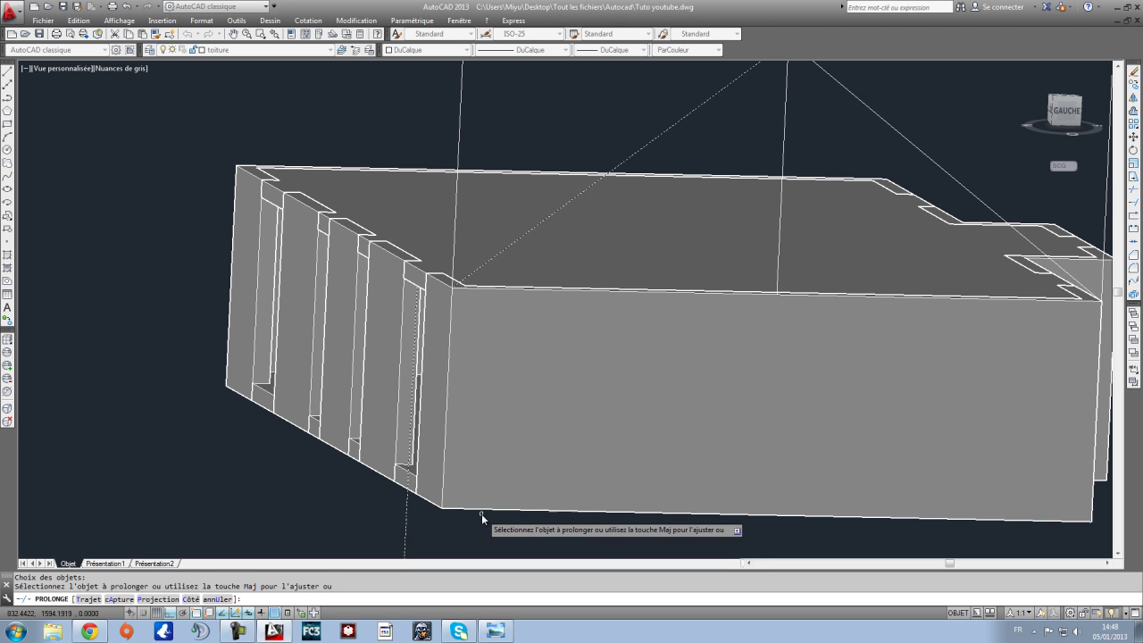
pyautogui.moveTo(487, 299); pyautogui.dragTo(412, 229, button='middle')
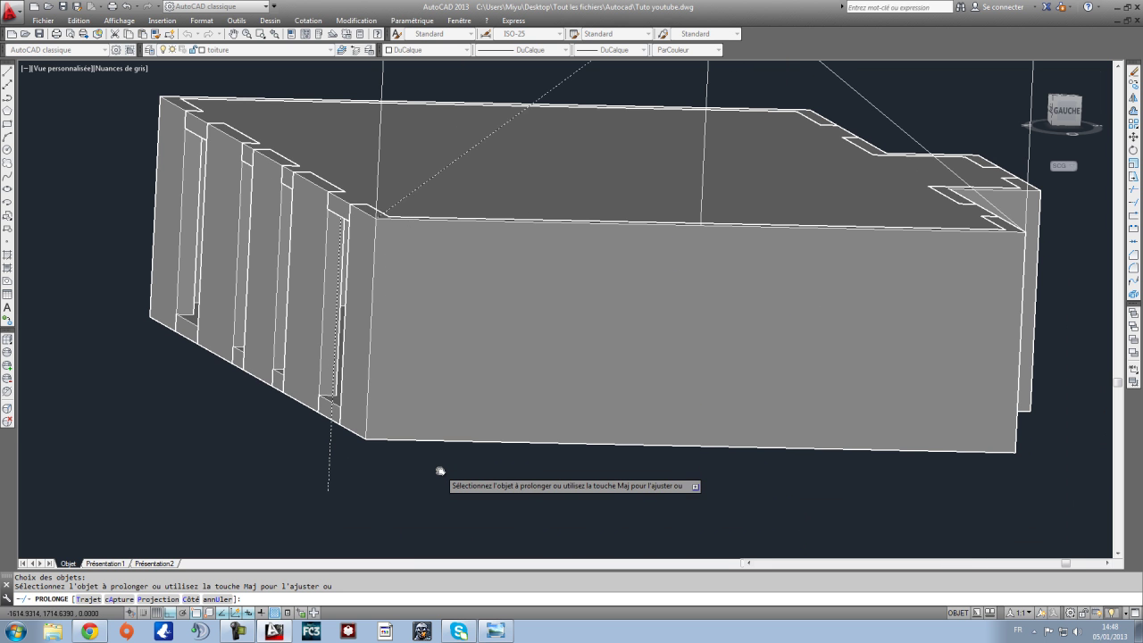
pyautogui.press('Return')
pyautogui.scroll(3, 408, 281)
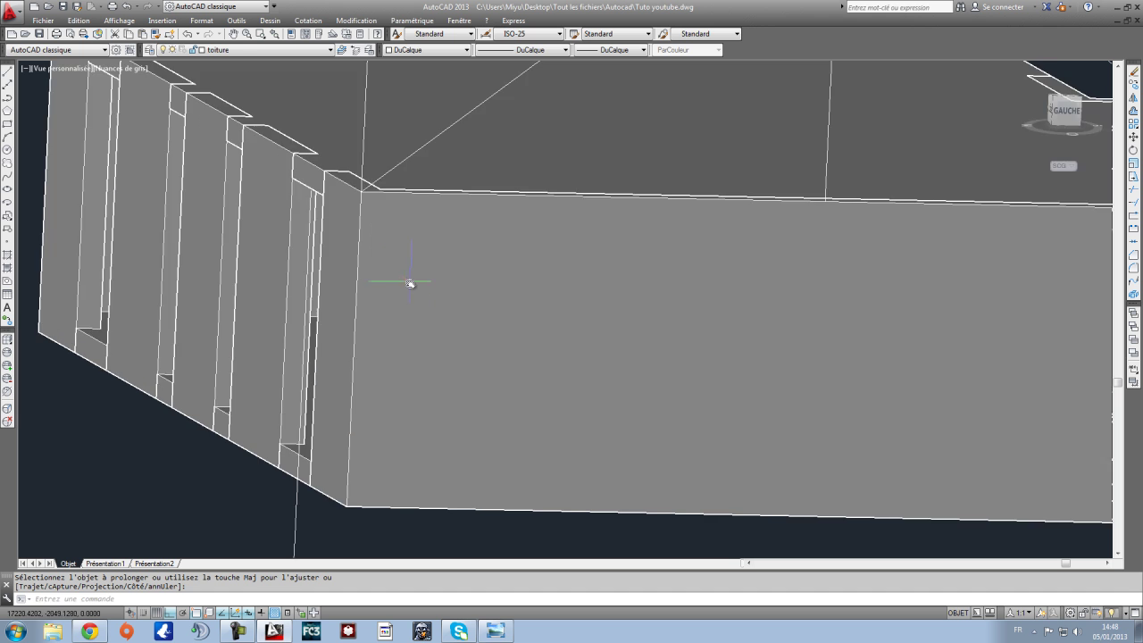
pyautogui.scroll(-4, 384, 437)
pyautogui.click(384, 436)
pyautogui.press('Escape')
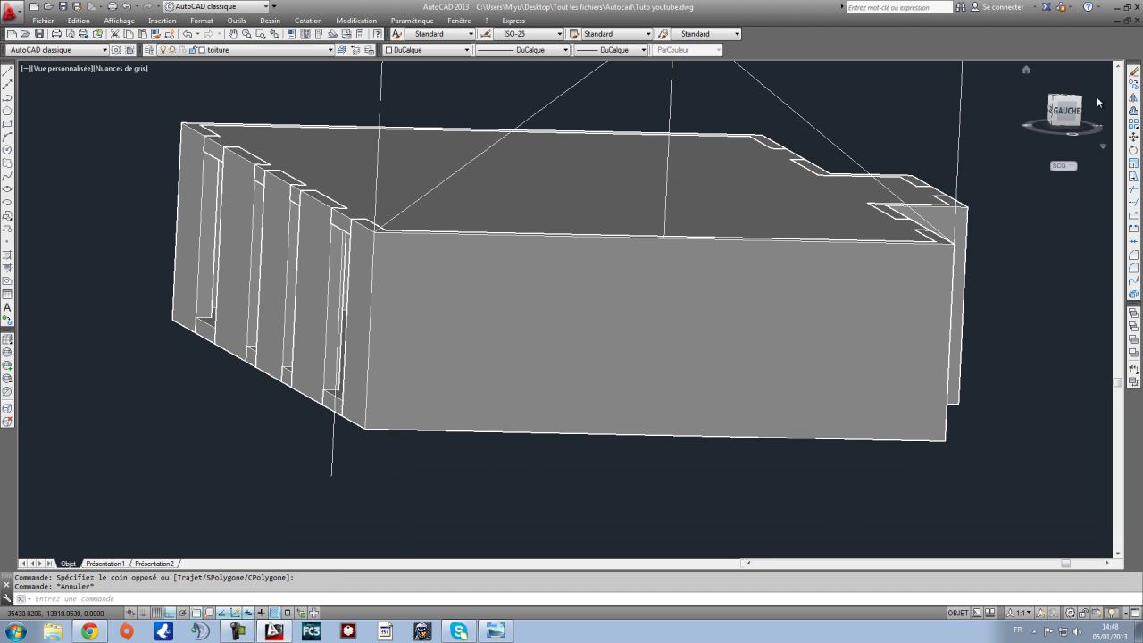
# Step: Free-orbit the model to examine how the outer vertical line sits relative to the gable slope line and near wall corner
pyautogui.click(117, 20)
pyautogui.moveTo(152, 131)
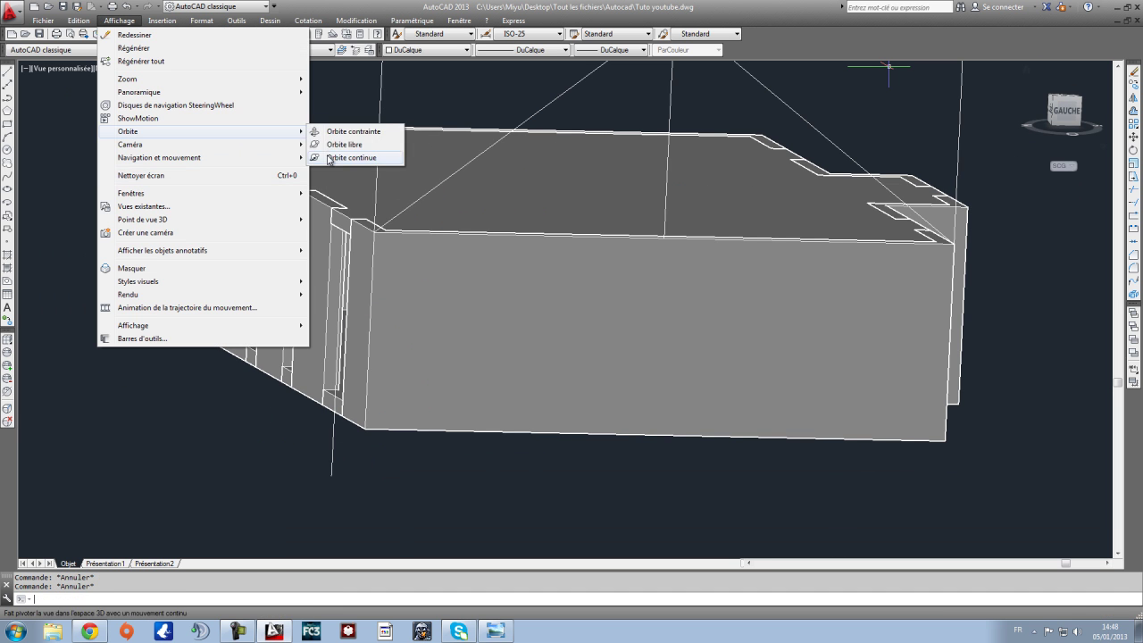
pyautogui.click(335, 145)
pyautogui.moveTo(429, 259); pyautogui.dragTo(431, 316)
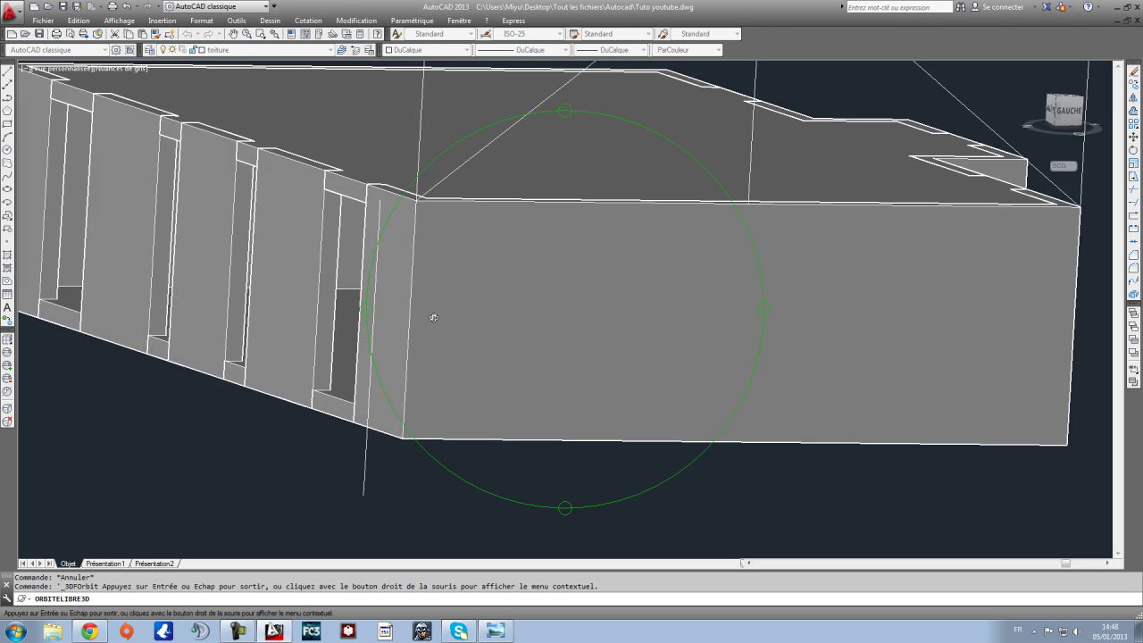
pyautogui.scroll(1, 440, 325)
pyautogui.moveTo(442, 327); pyautogui.dragTo(486, 388, button='middle')
pyautogui.press('Escape')
pyautogui.click(487, 246)
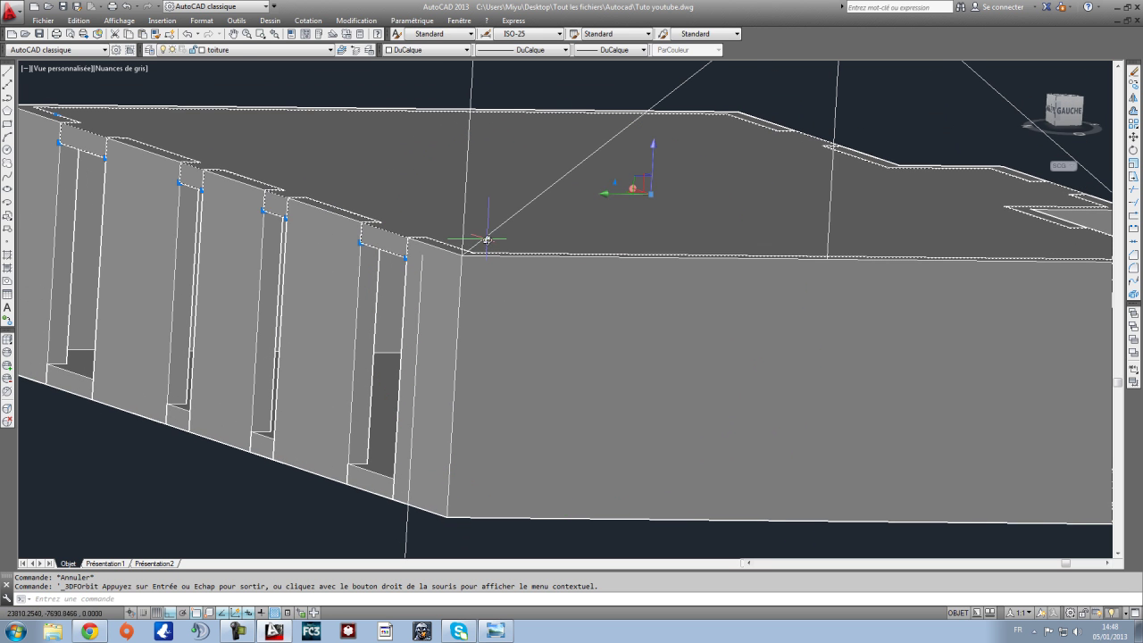
pyautogui.press('Escape')
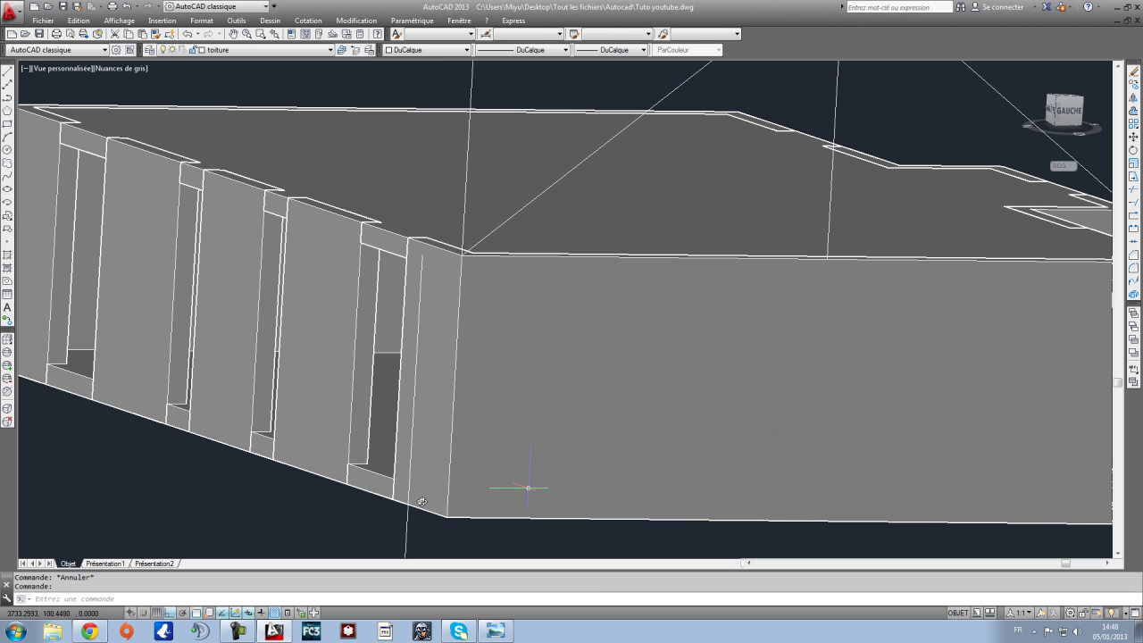
pyautogui.scroll(-5, 422, 502)
pyautogui.scroll(2, 604, 527)
pyautogui.scroll(2, 559, 534)
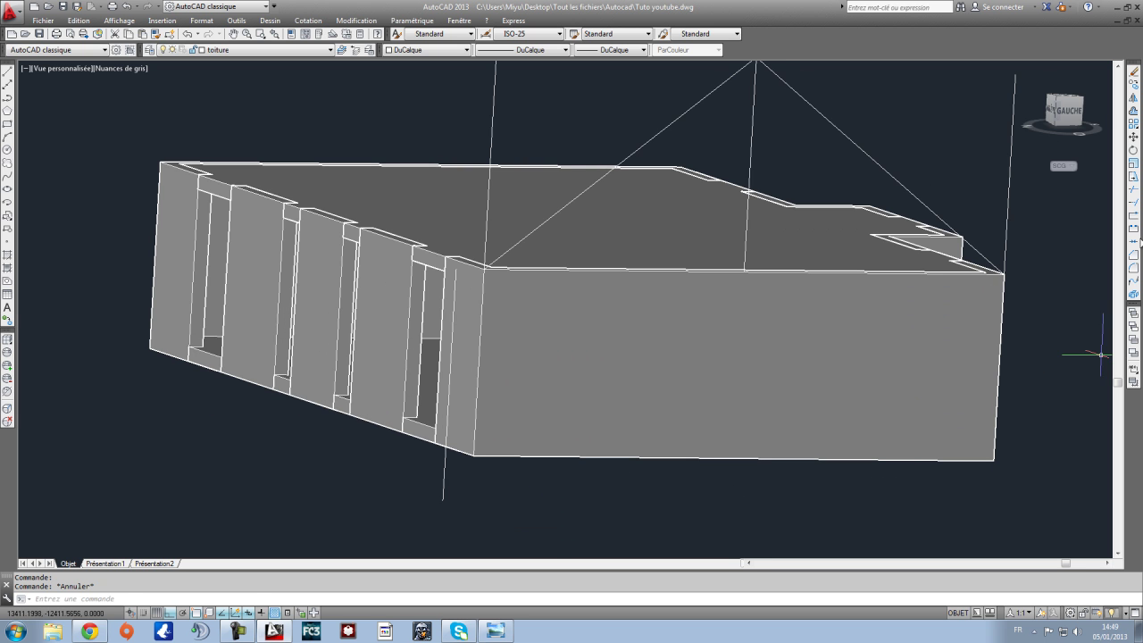
# Step: Try to extend the gable slope line to the outer vertical line beside the near wall corner
pyautogui.click(1136, 205)
pyautogui.click(536, 231)
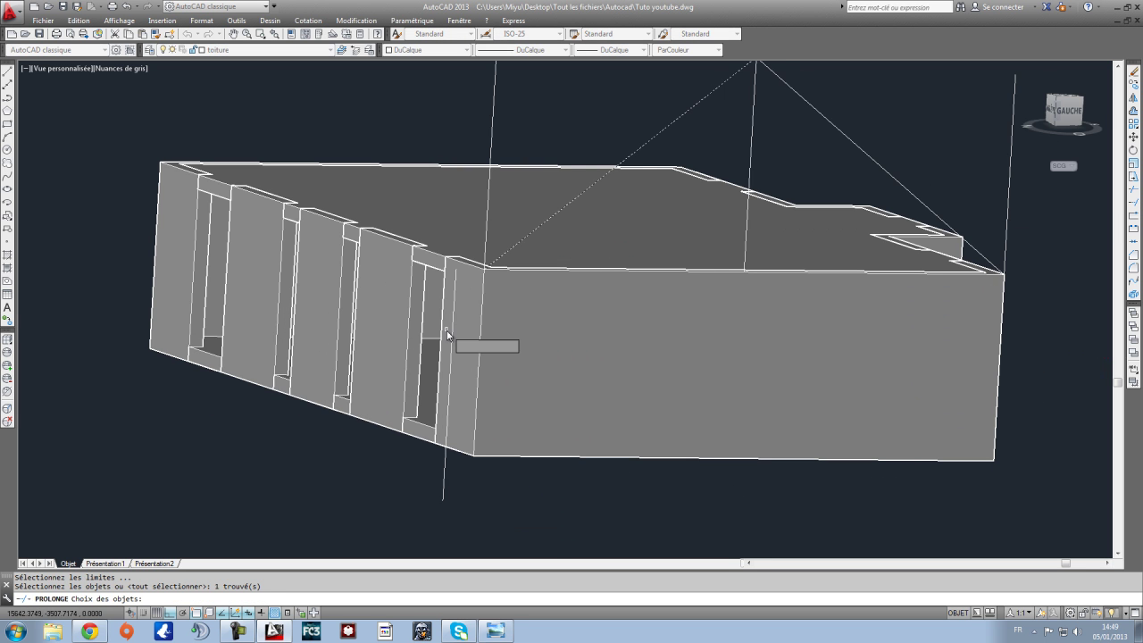
pyautogui.press('Return')
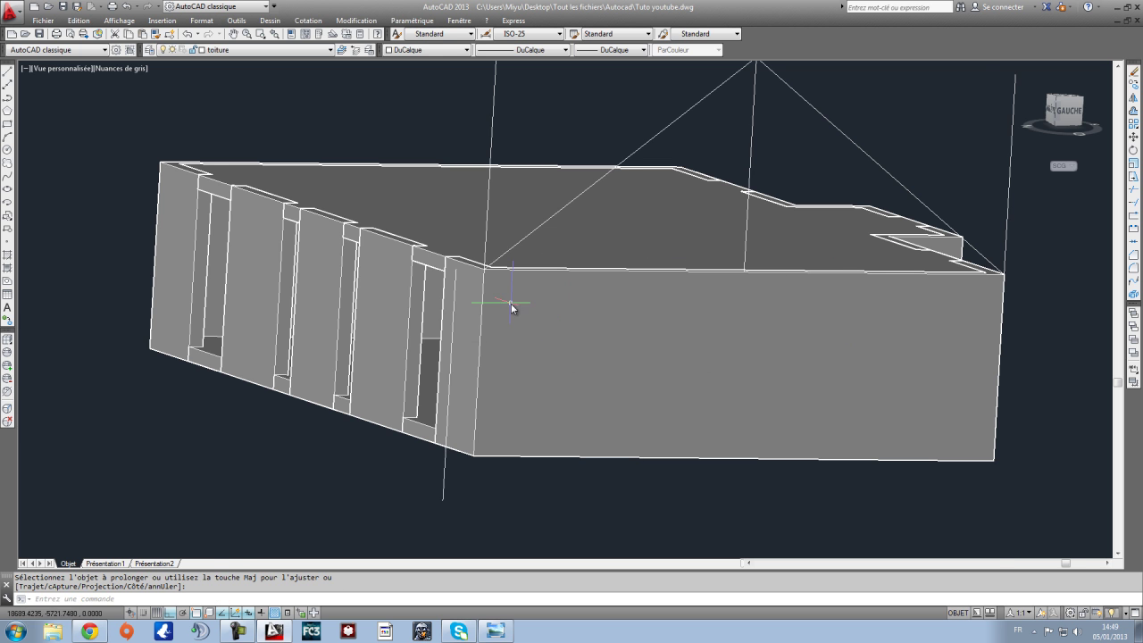
pyautogui.scroll(3, 497, 283)
pyautogui.press('Escape')
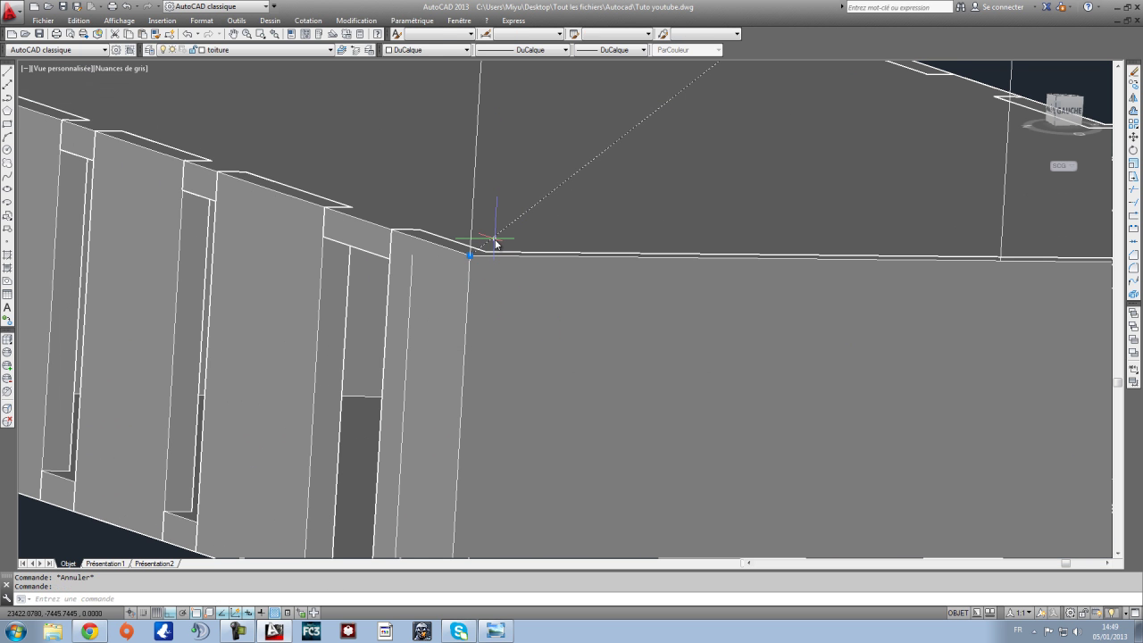
# Step: Draw a short horizontal line from the near upper wall corner to the top end of the outer vertical line
pyautogui.scroll(-2, 486, 263)
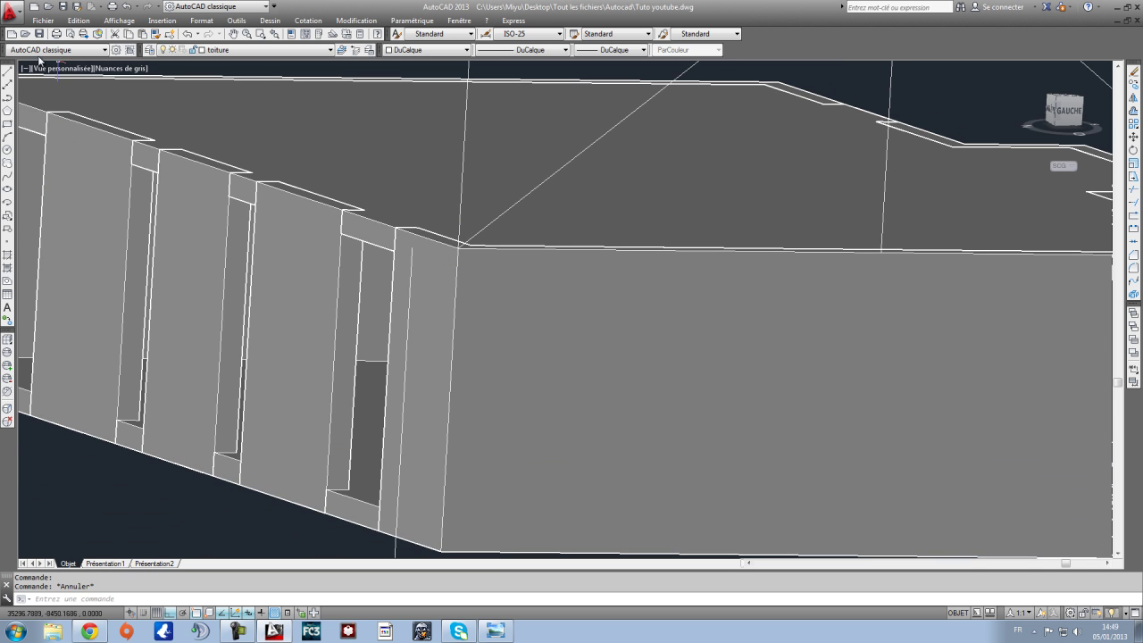
pyautogui.click(8, 71)
pyautogui.click(458, 245)
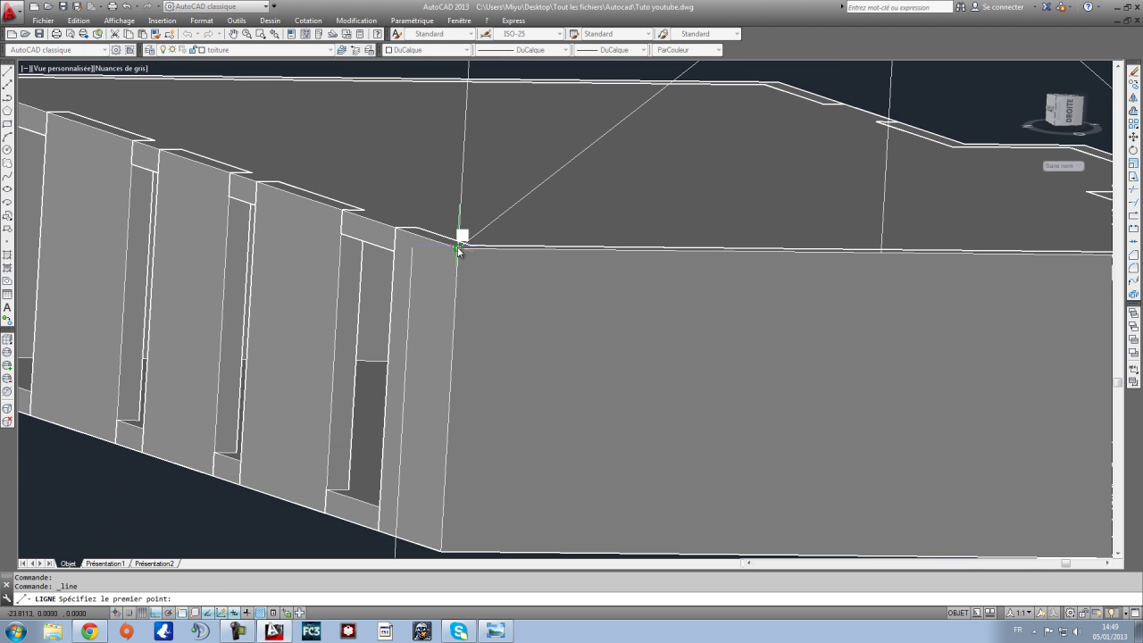
pyautogui.click(413, 247)
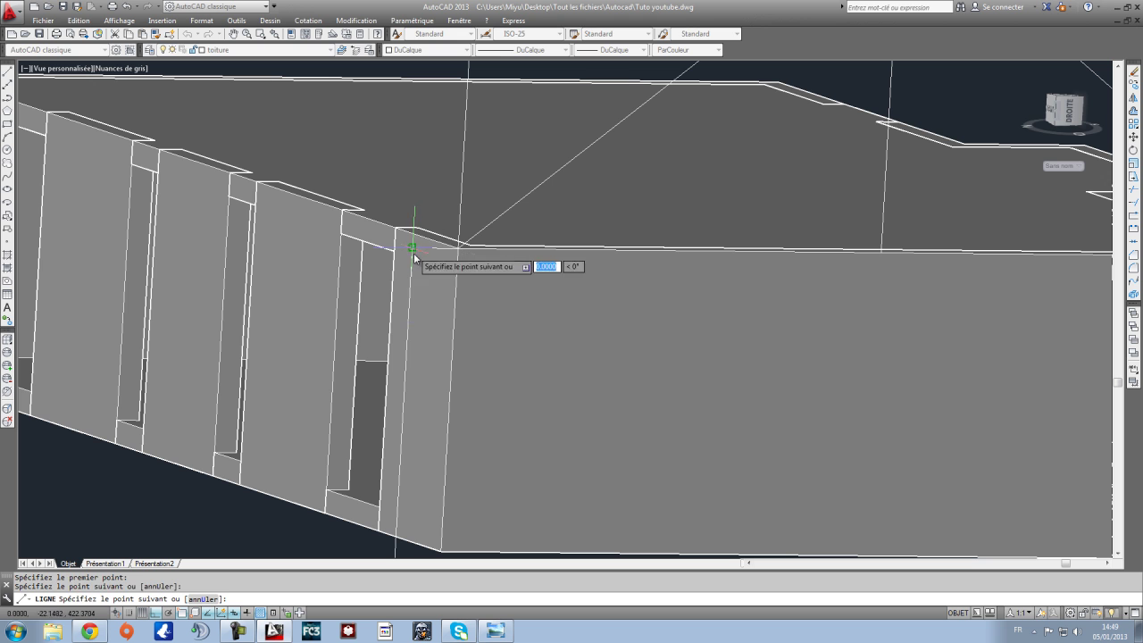
pyautogui.press('Escape')
pyautogui.press('Escape')
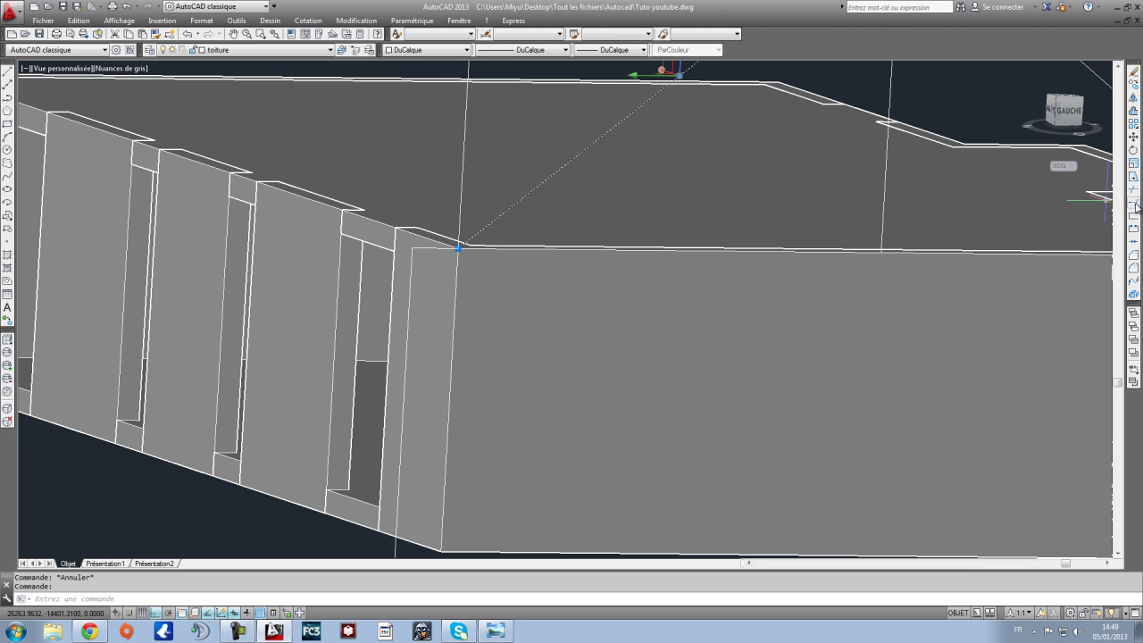
# Step: Try to extend the slope line to the outer vertical line using the Extend command's default boundary selection
pyautogui.click(1136, 206)
pyautogui.press('Return')
pyautogui.click(408, 310)
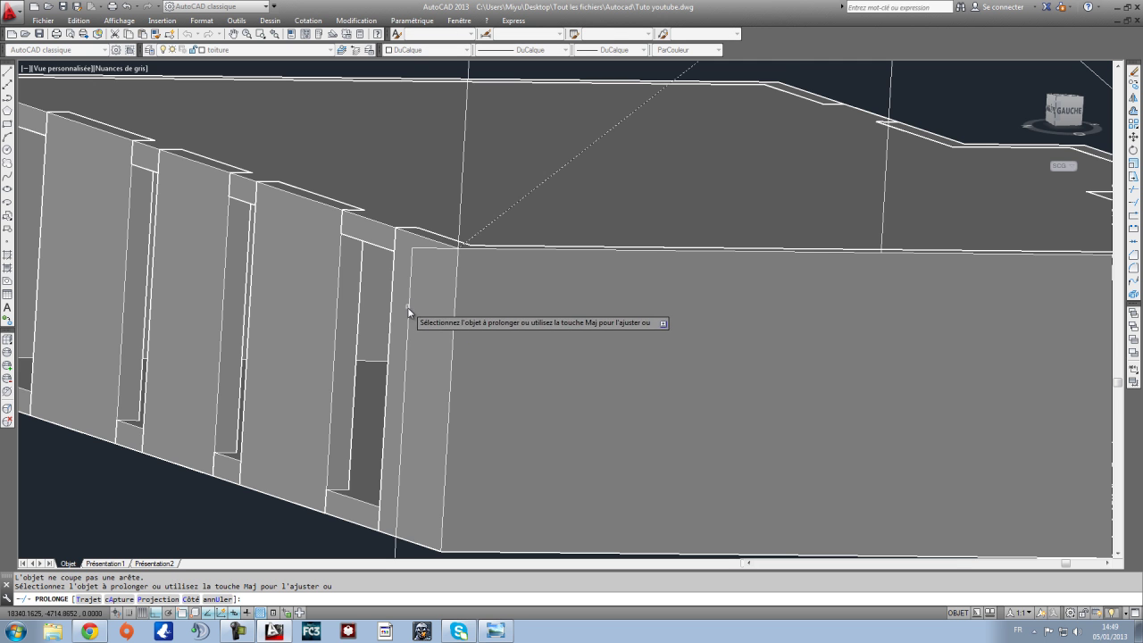
pyautogui.scroll(-3, 409, 309)
pyautogui.scroll(-3, 407, 433)
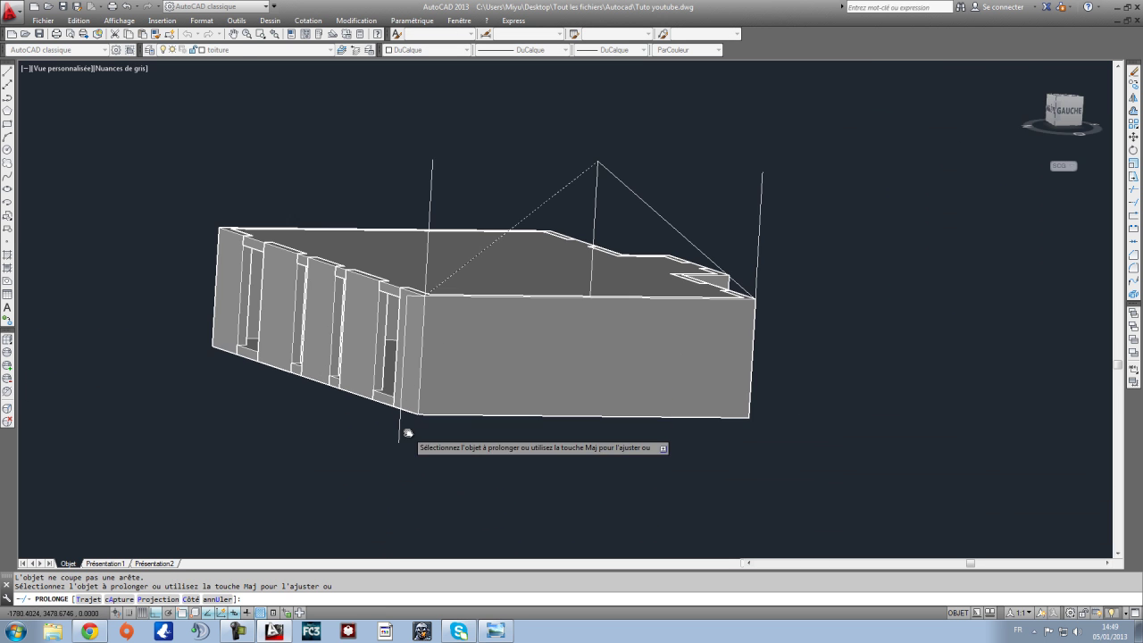
pyautogui.scroll(3, 407, 433)
pyautogui.press('Escape')
# Step: Erase the outer vertical line, the short horizontal connecting line and the vertical line rising above the near wall corner
pyautogui.click(381, 377)
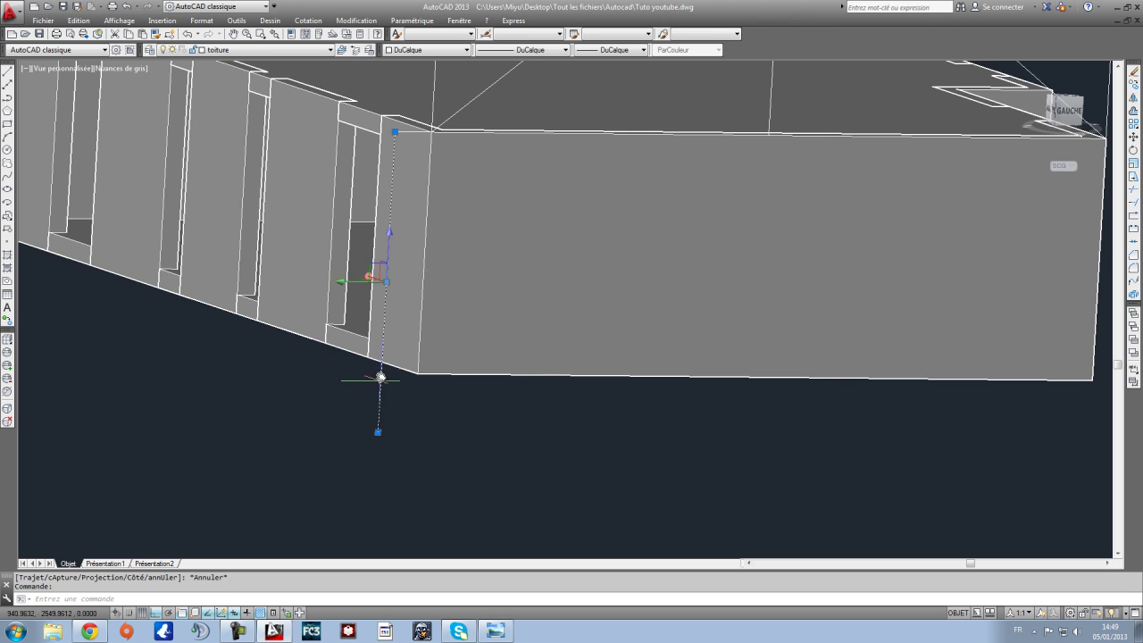
pyautogui.scroll(-3, 498, 252)
pyautogui.press('Escape')
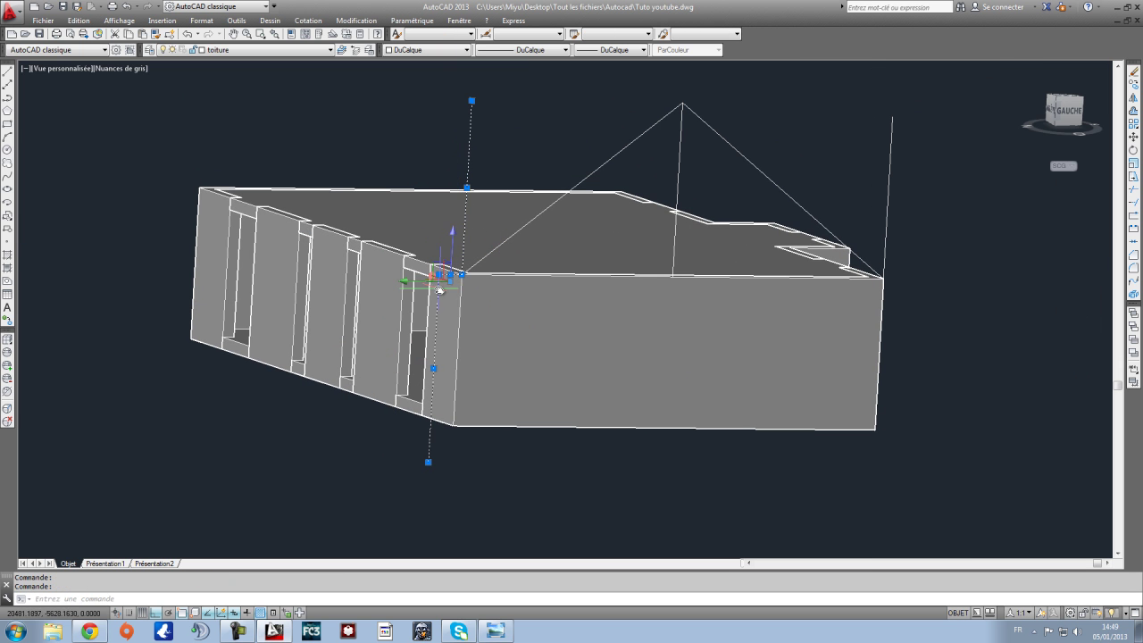
pyautogui.press('Delete')
pyautogui.scroll(3, 481, 304)
pyautogui.moveTo(478, 258); pyautogui.dragTo(515, 294, button='middle')
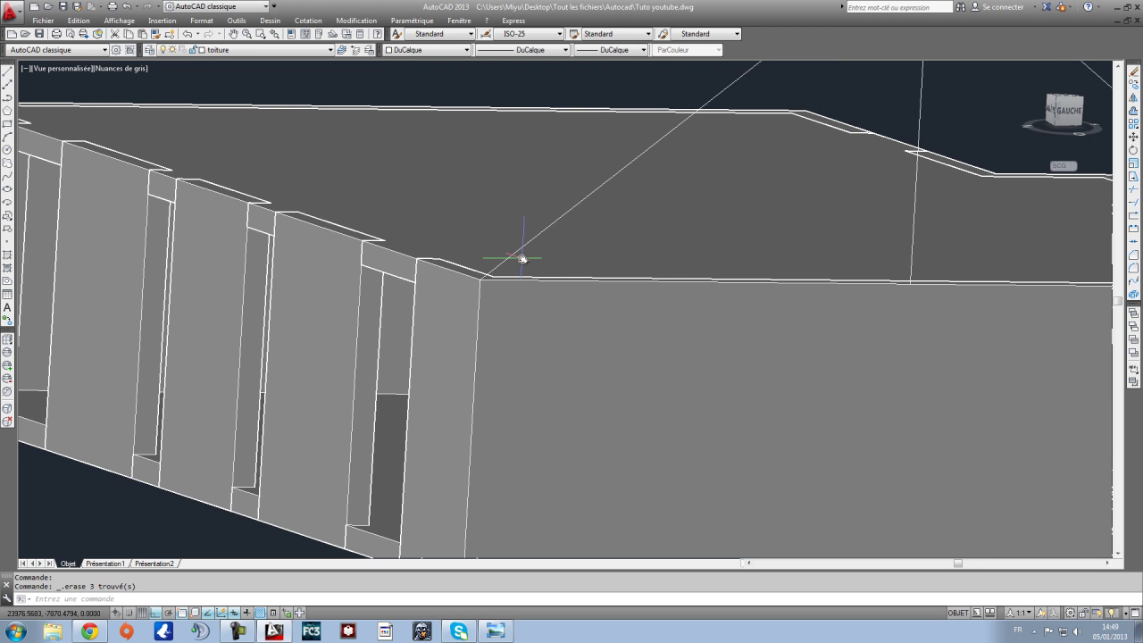
pyautogui.click(496, 272)
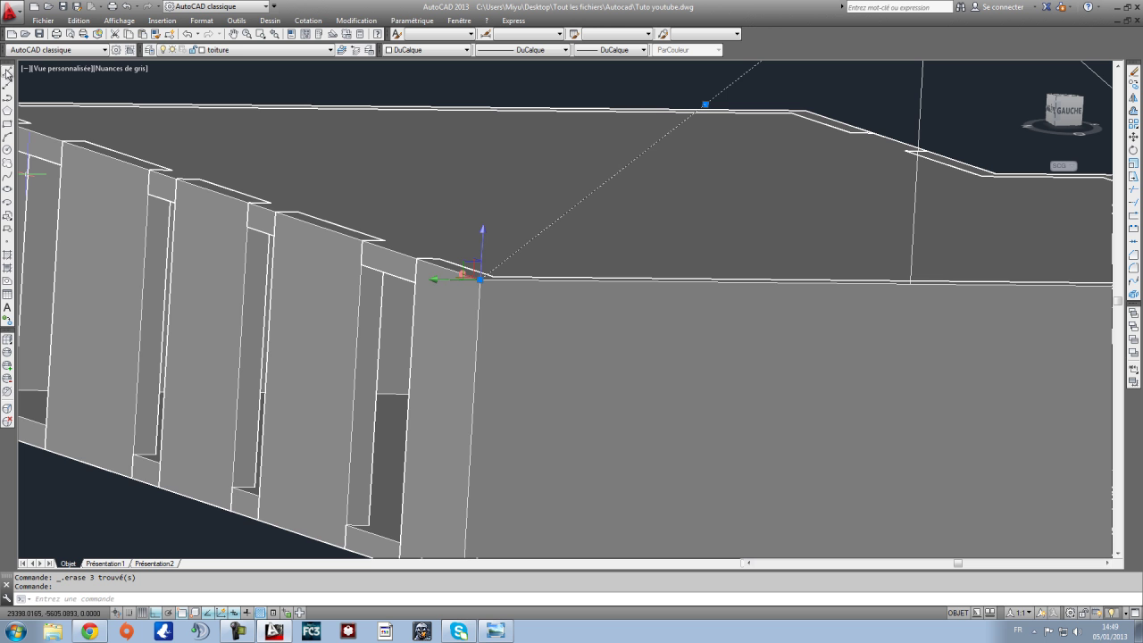
pyautogui.scroll(-3, 223, 163)
pyautogui.moveTo(273, 210); pyautogui.dragTo(586, 324, button='middle')
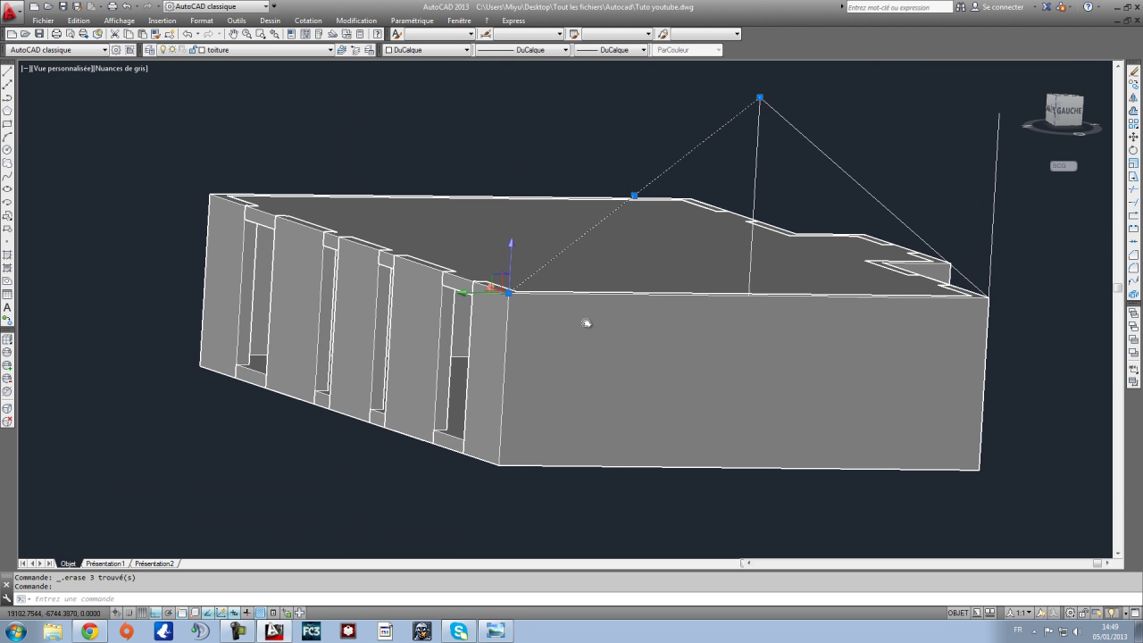
pyautogui.scroll(2, 586, 323)
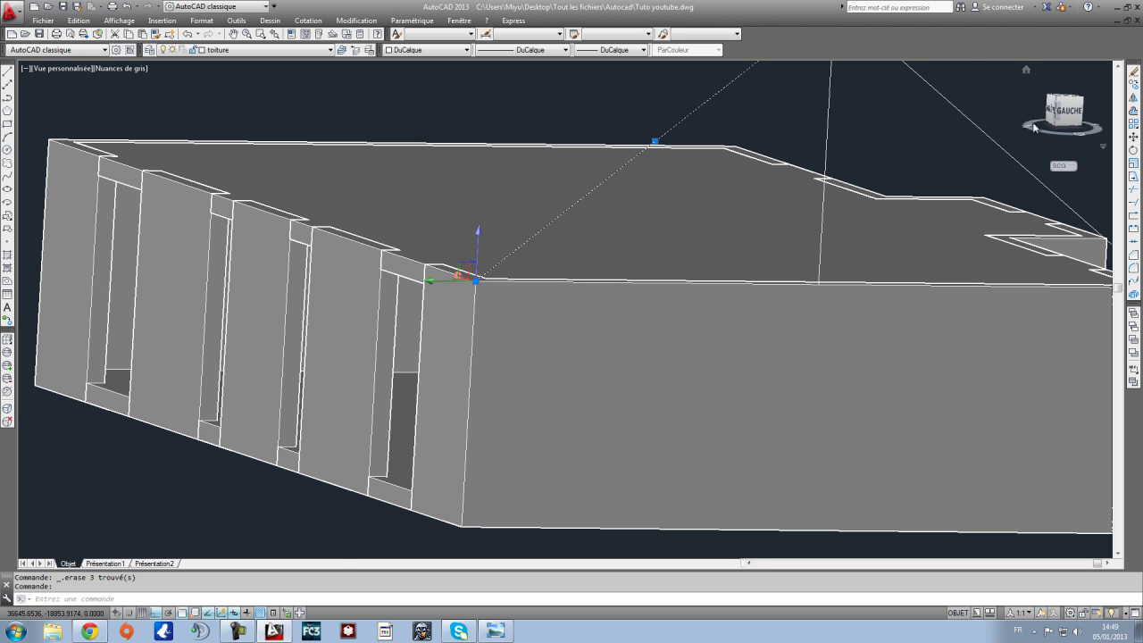
pyautogui.scroll(2, 497, 304)
pyautogui.scroll(-3, 535, 315)
pyautogui.scroll(3, 617, 290)
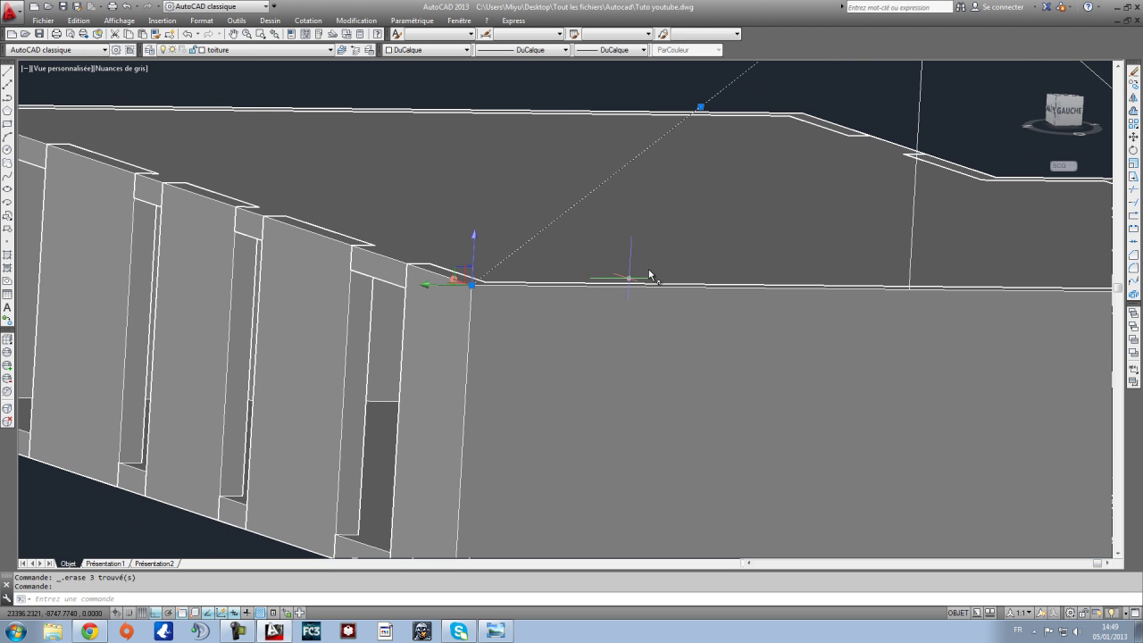
# Step: Turn off the slab, wall and ceiling layers, leaving only the roof construction lines on the toiture layer displayed
pyautogui.click(259, 51)
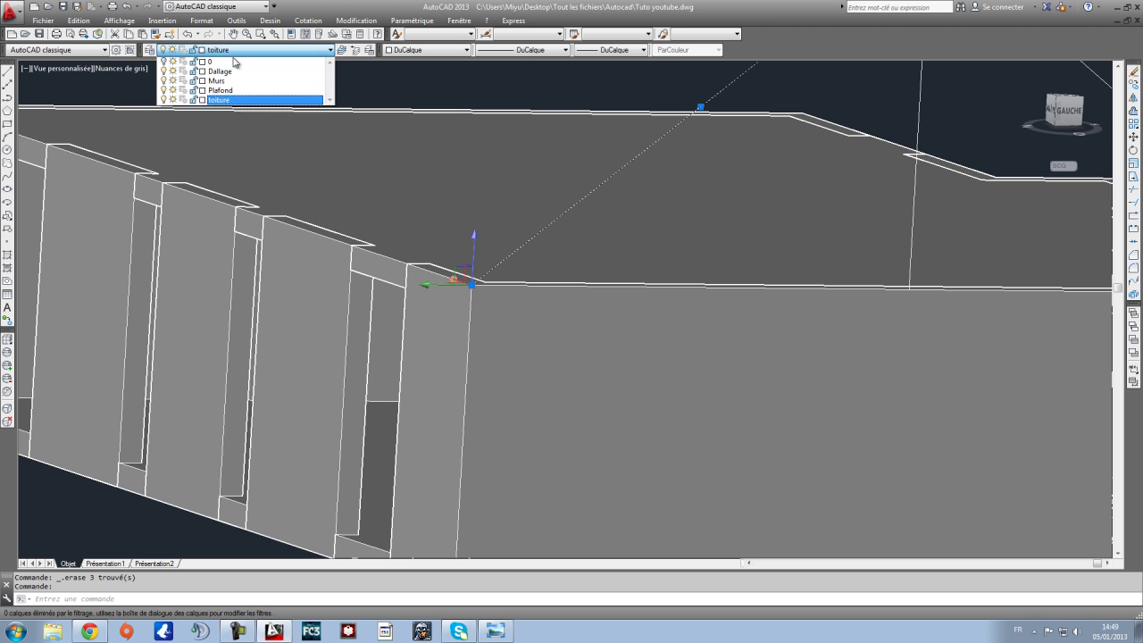
pyautogui.click(165, 90)
pyautogui.click(591, 399)
pyautogui.scroll(-4, 600, 393)
pyautogui.scroll(-4, 765, 359)
pyautogui.moveTo(765, 340); pyautogui.dragTo(580, 319, button='middle')
pyautogui.scroll(3, 811, 253)
pyautogui.scroll(-1, 773, 288)
pyautogui.moveTo(774, 288); pyautogui.dragTo(867, 316, button='middle')
pyautogui.scroll(2, 520, 365)
pyautogui.moveTo(520, 366); pyautogui.dragTo(670, 366, button='middle')
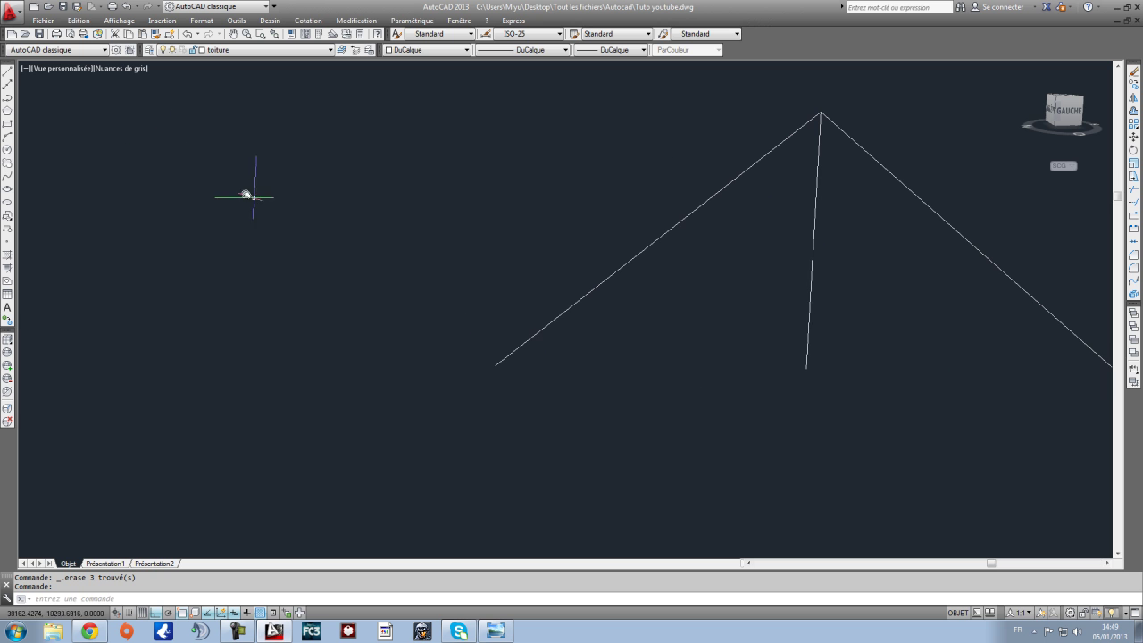
# Step: Draw a short vertical line down from the slope line's lower end, continued by a horizontal guide line running outward
pyautogui.click(7, 76)
pyautogui.click(494, 364)
pyautogui.click(495, 391)
pyautogui.scroll(2, 442, 387)
pyautogui.click(449, 394)
pyautogui.press('Escape')
pyautogui.scroll(2, 568, 374)
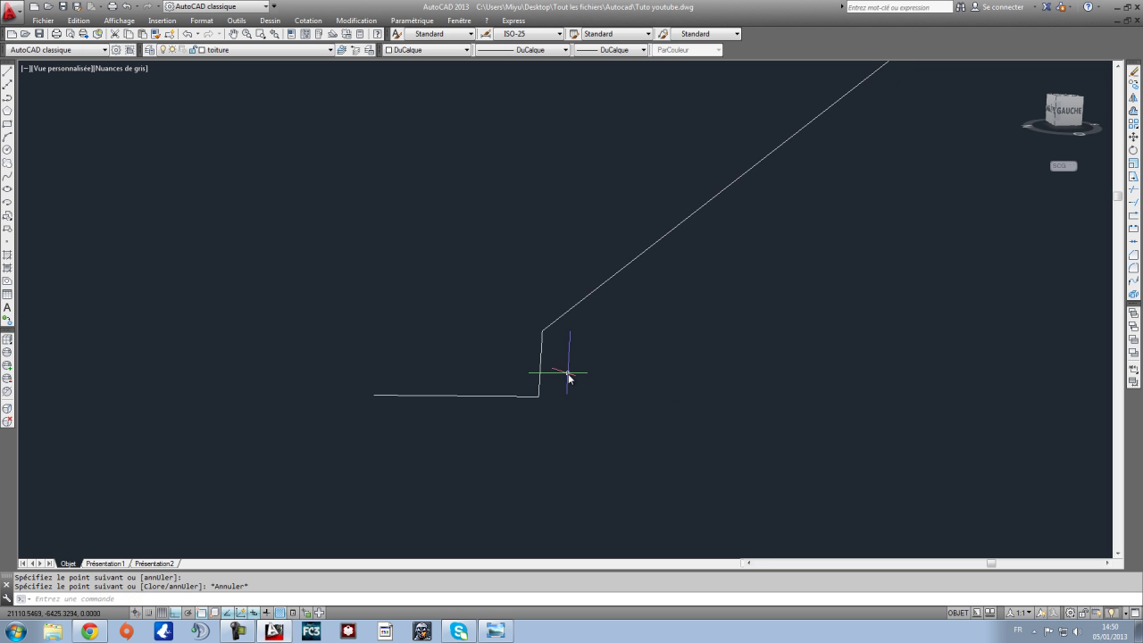
# Step: Try to extend the gable slope line down to the new horizontal guide line
pyautogui.scroll(2, 551, 334)
pyautogui.moveTo(656, 418); pyautogui.dragTo(458, 312)
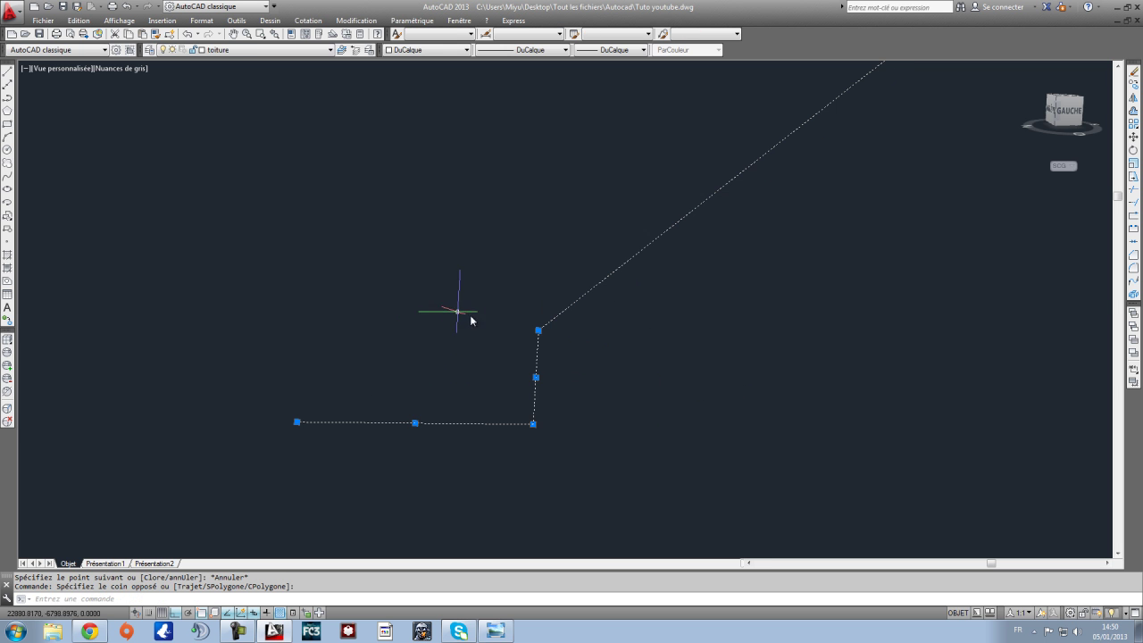
pyautogui.click(1133, 204)
pyautogui.click(706, 236)
pyautogui.click(605, 200)
pyautogui.click(630, 319)
pyautogui.click(537, 190)
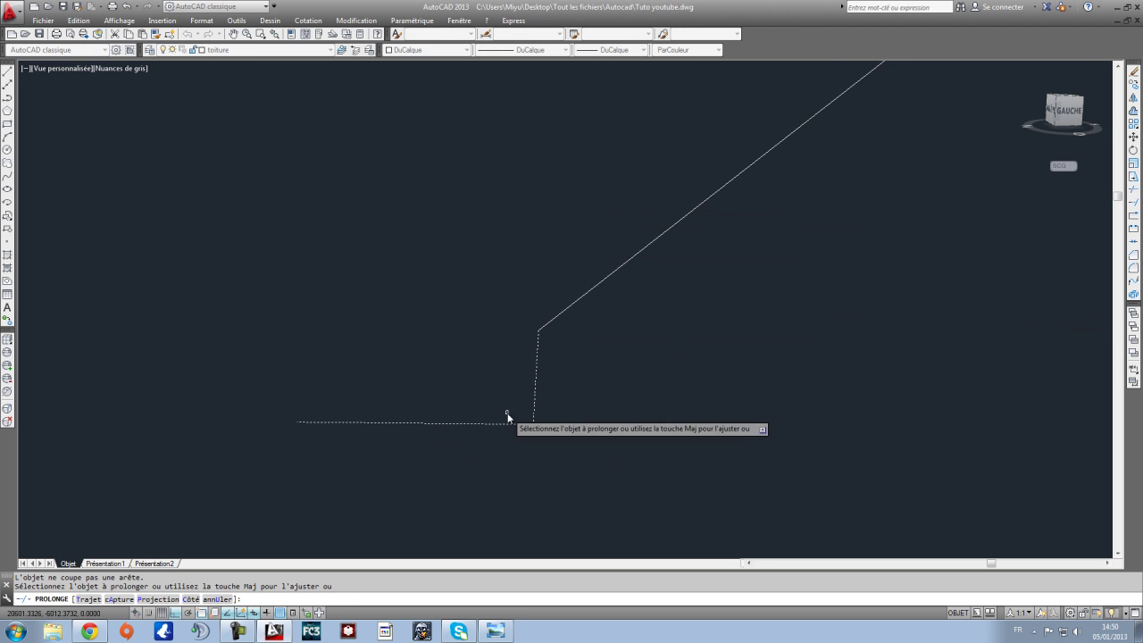
pyautogui.press('Escape')
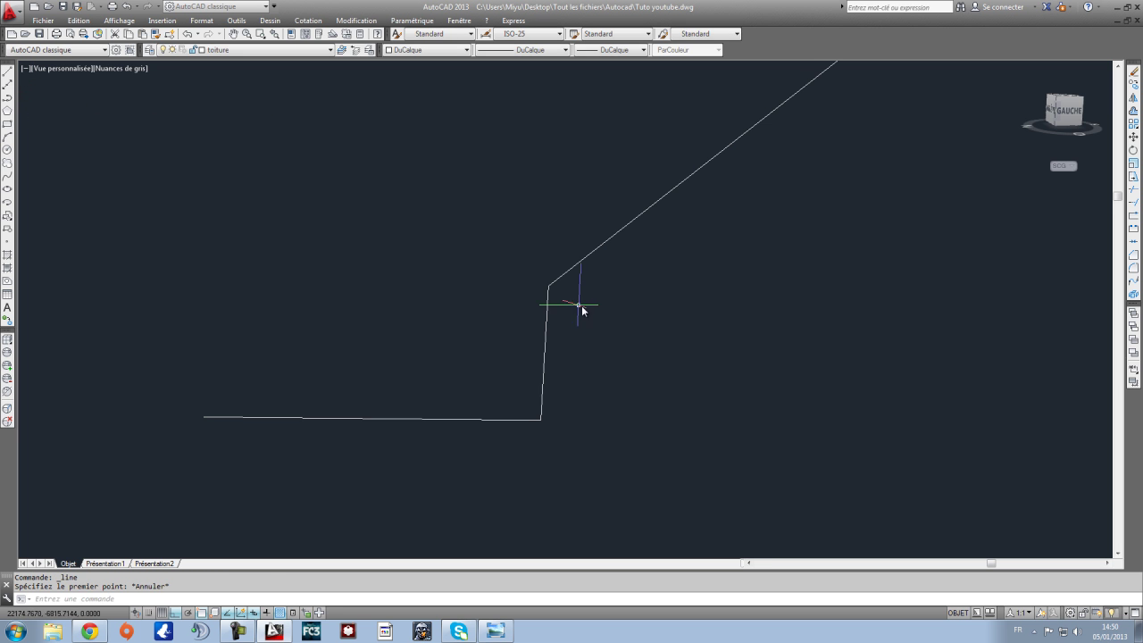
# Step: Turn off Ortho mode and try to stretch the slope line's lower endpoint out to the horizontal guide line
pyautogui.click(559, 285)
pyautogui.click(548, 288)
pyautogui.click(548, 286)
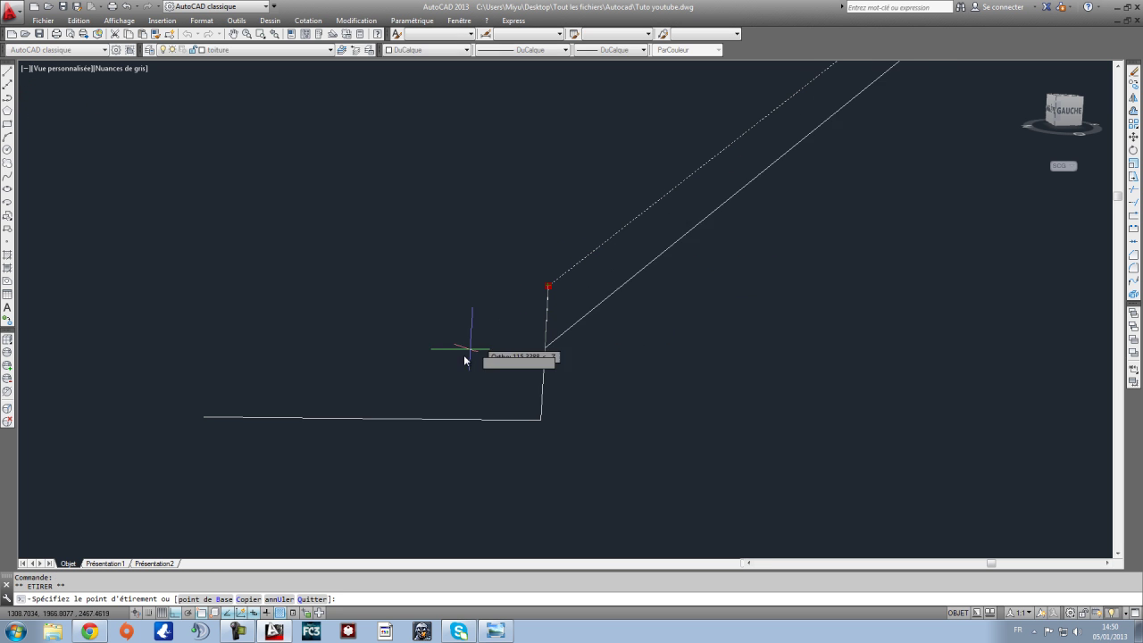
pyautogui.click(177, 613)
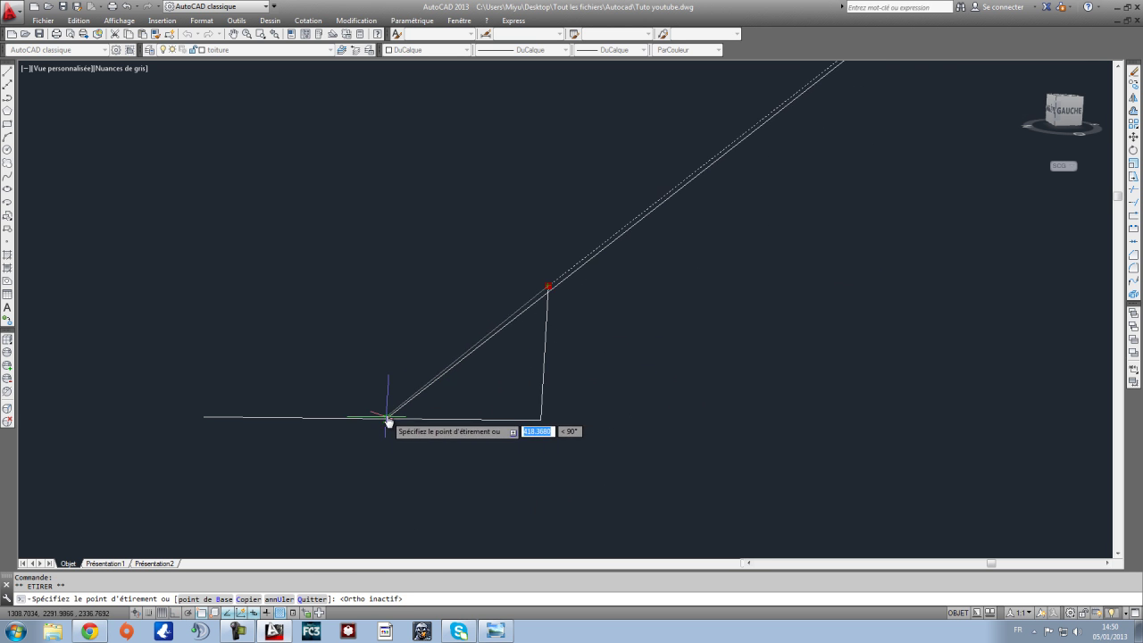
pyautogui.press('Escape')
# Step: Retry the Extend command with the slope line and both guide lines selected as boundaries
pyautogui.click(625, 463)
pyautogui.click(416, 286)
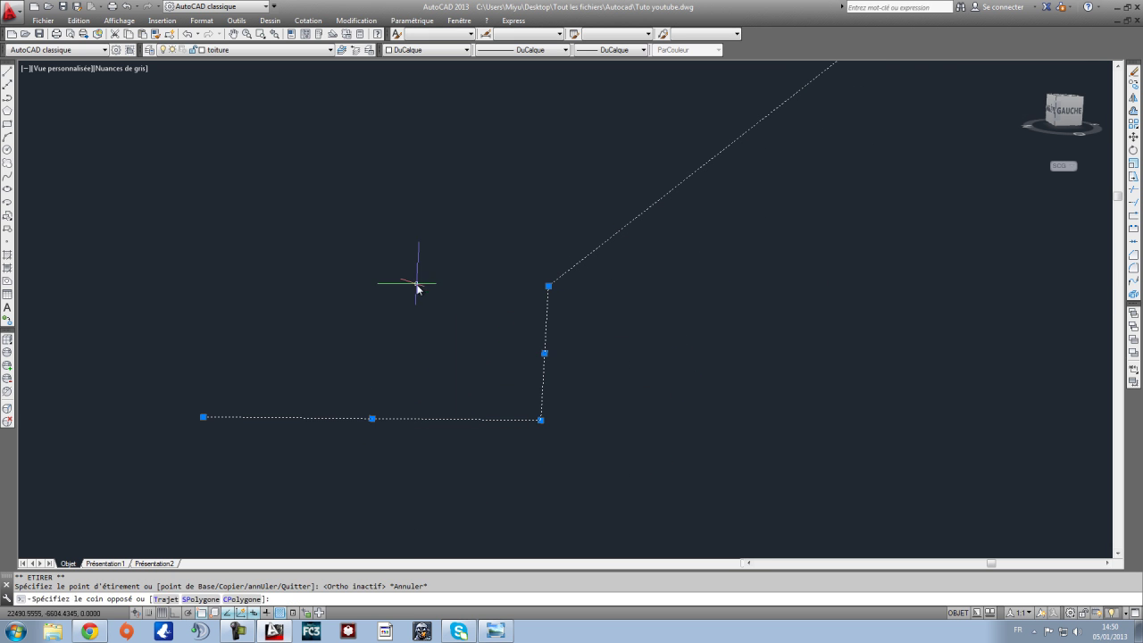
pyautogui.click(1135, 204)
pyautogui.click(761, 217)
pyautogui.click(633, 130)
pyautogui.click(567, 303)
pyautogui.click(546, 230)
pyautogui.press('Escape')
pyautogui.press('Escape')
# Step: Draw a line from the slope line's lower endpoint to the horizontal guide, continuing the slope in the same direction
pyautogui.click(7, 82)
pyautogui.click(548, 285)
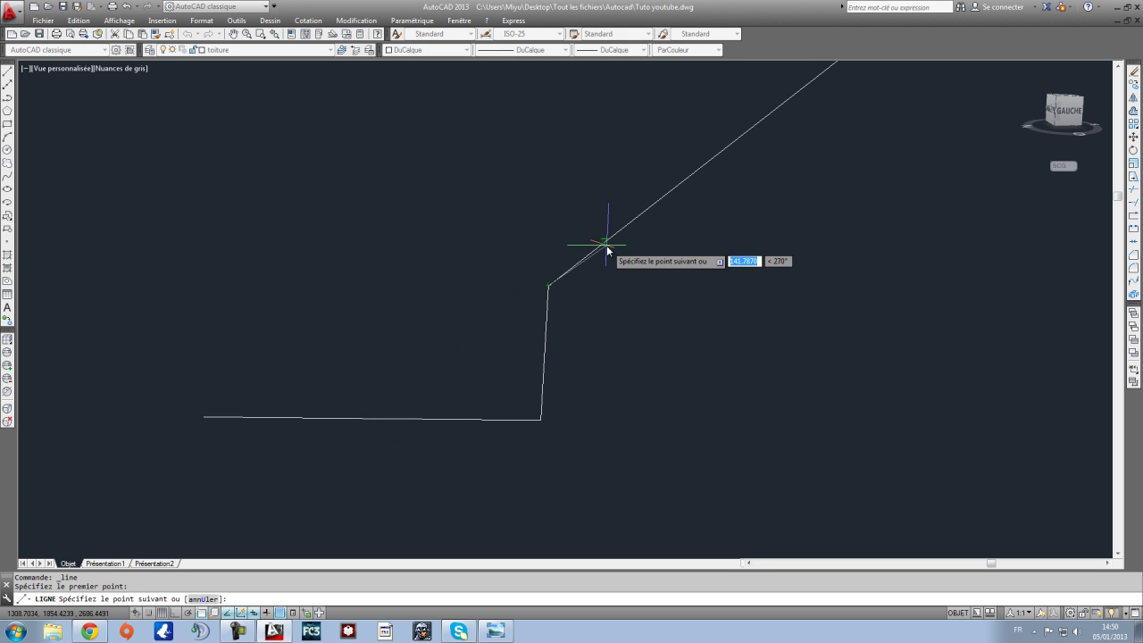
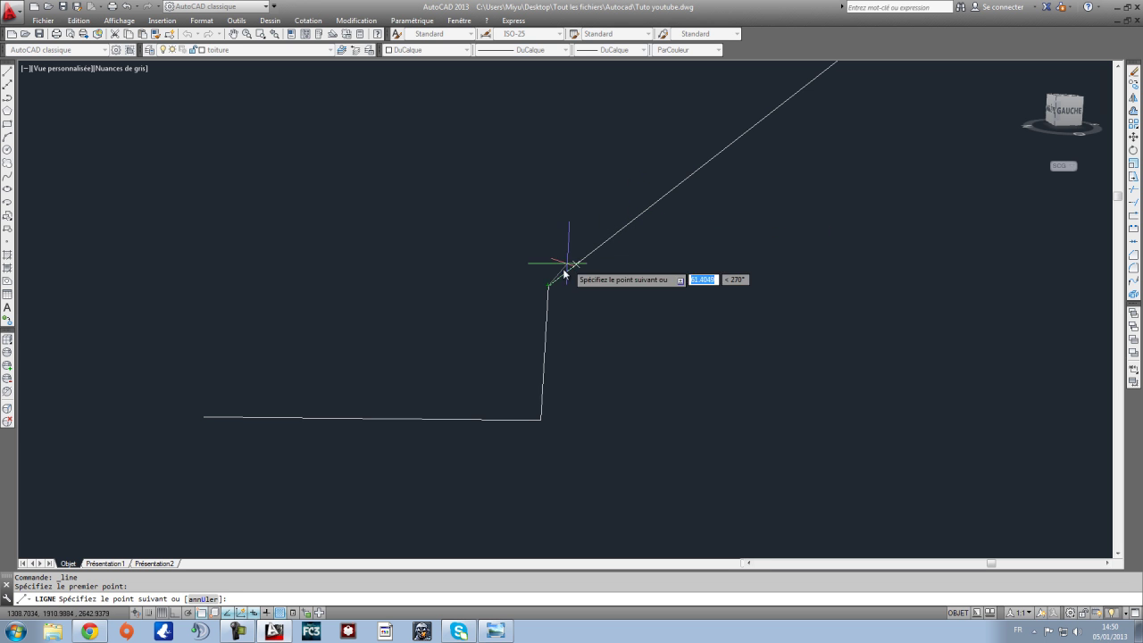
pyautogui.click(379, 418)
pyautogui.press('Escape')
# Step: Erase the short vertical and horizontal guide lines below the slope extension
pyautogui.click(596, 430)
pyautogui.click(525, 409)
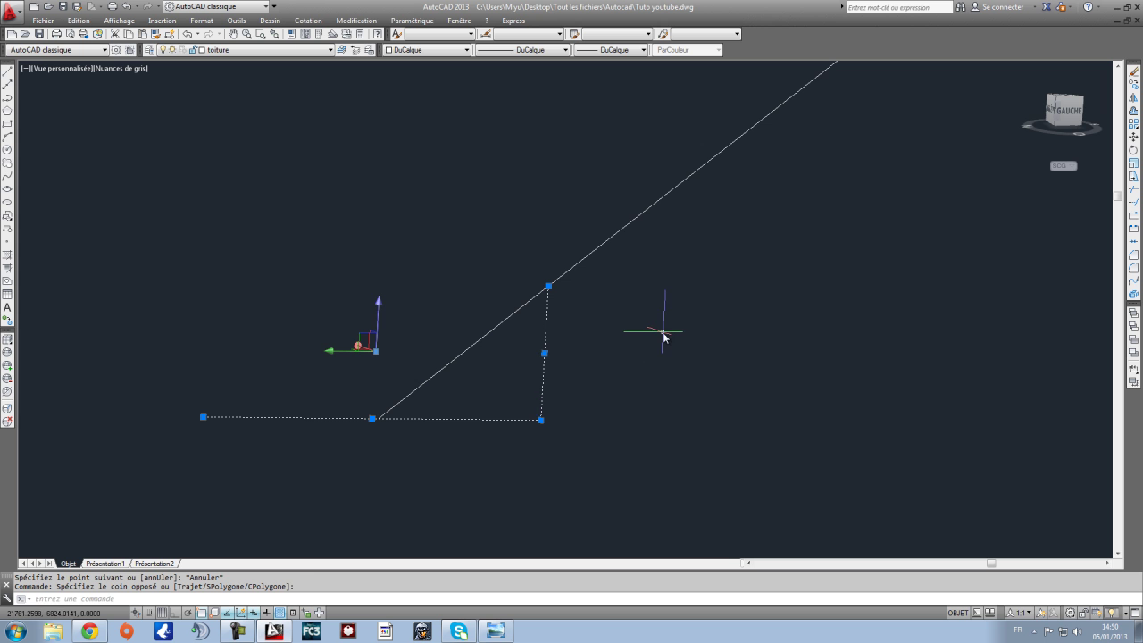
pyautogui.press('Delete')
pyautogui.scroll(-3, 643, 330)
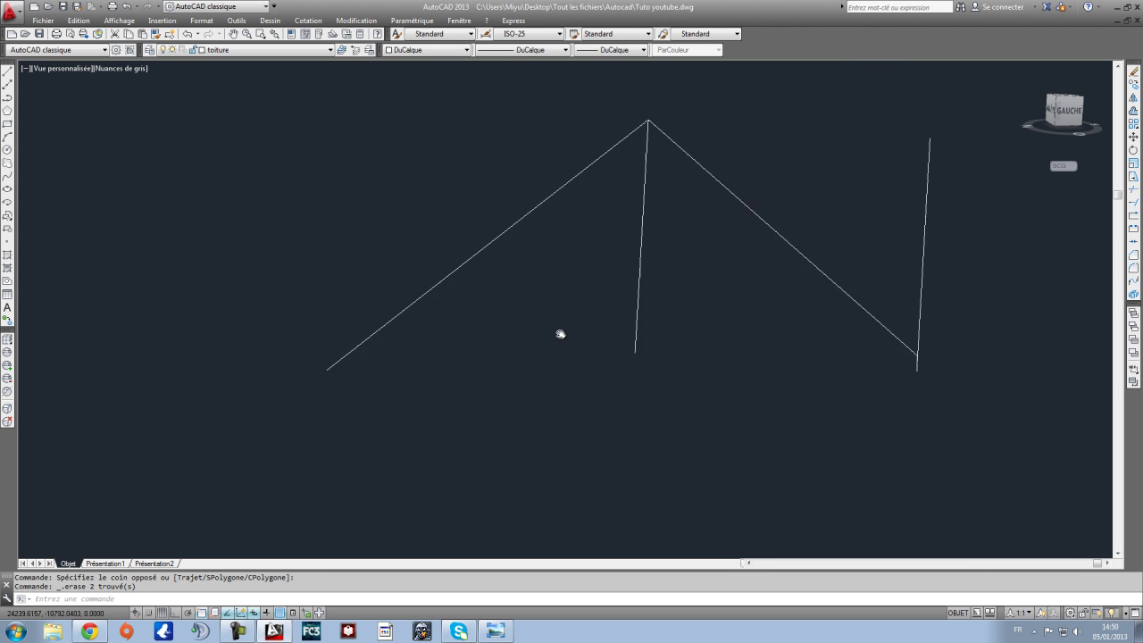
# Step: Erase the opposite gable slope line and the vertical construction line at its outer end
pyautogui.click(770, 366)
pyautogui.click(715, 176)
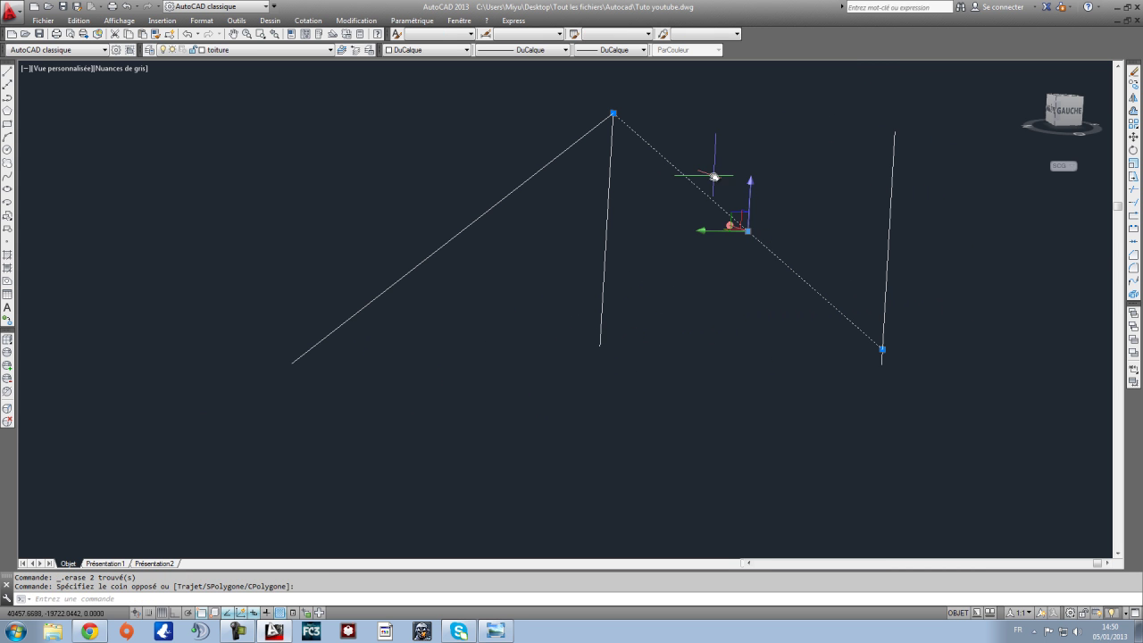
pyautogui.press('Delete')
pyautogui.click(940, 299)
pyautogui.click(865, 231)
pyautogui.press('Delete')
# Step: Stretch the remaining slope line's lower end to the extension segment's outer end, and erase the overlapping short extension segment
pyautogui.scroll(-2, 409, 322)
pyautogui.click(434, 358)
pyautogui.click(337, 279)
pyautogui.scroll(3, 369, 280)
pyautogui.scroll(3, 462, 424)
pyautogui.press('Escape')
pyautogui.scroll(2, 499, 383)
pyautogui.click(473, 333)
pyautogui.click(510, 450)
pyautogui.click(527, 424)
pyautogui.click(461, 338)
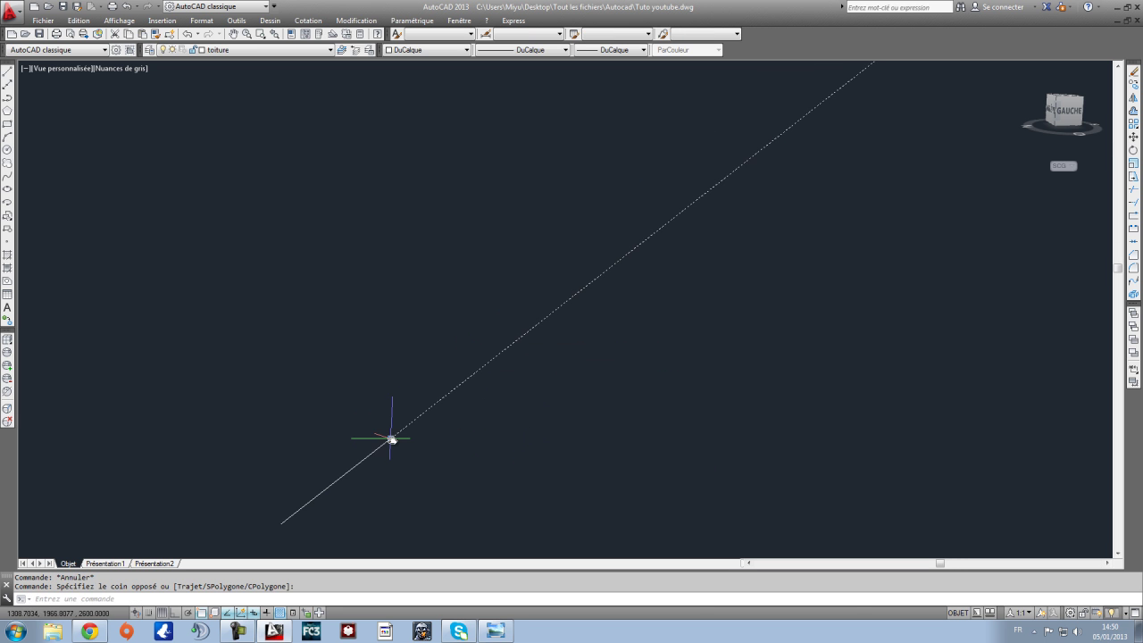
pyautogui.click(392, 438)
pyautogui.press('Escape')
pyautogui.click(350, 472)
pyautogui.press('Delete')
# Step: Turn on Ortho mode while trying to mirror the remaining slope line about the vertical ridge line
pyautogui.scroll(-2, 418, 453)
pyautogui.moveTo(675, 412); pyautogui.dragTo(394, 411, button='middle')
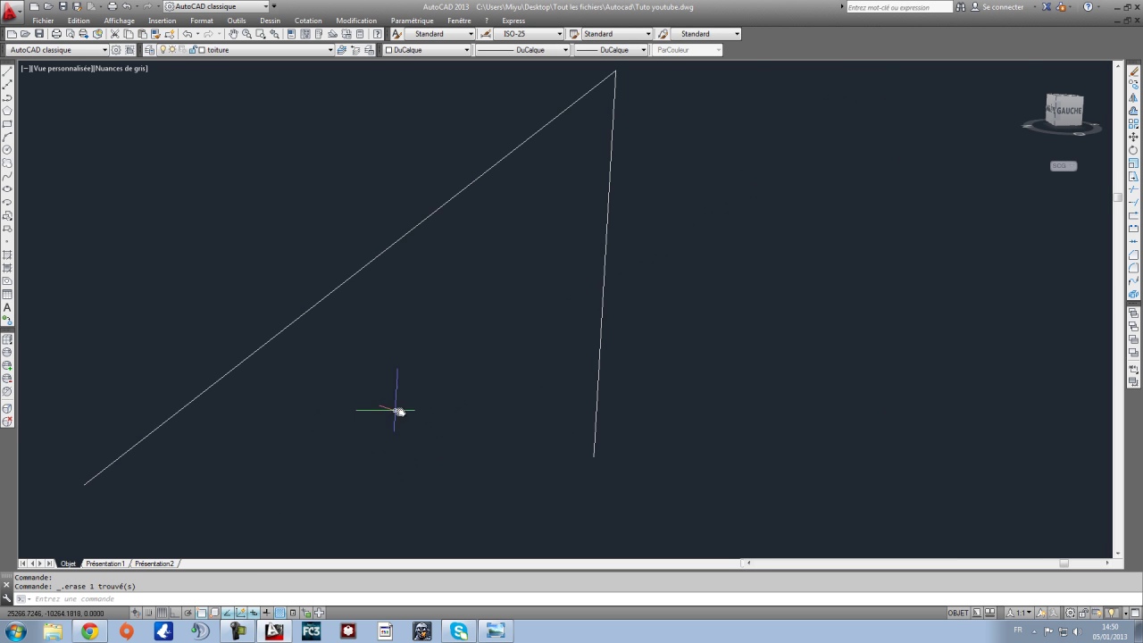
pyautogui.click(399, 411)
pyautogui.click(261, 241)
pyautogui.scroll(-2, 352, 250)
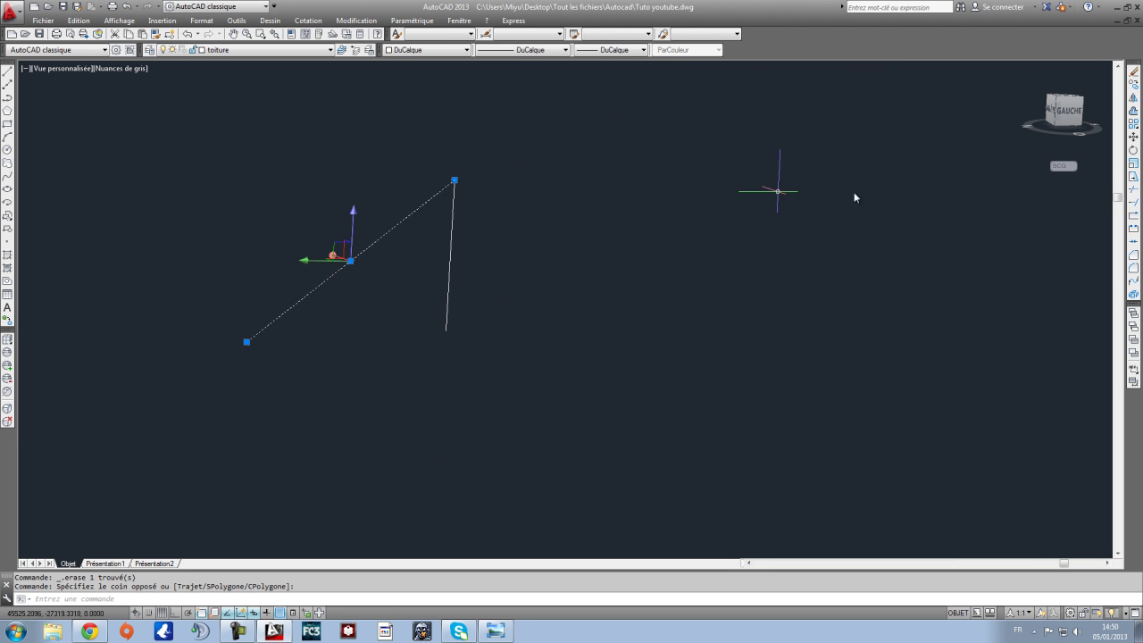
pyautogui.click(1134, 97)
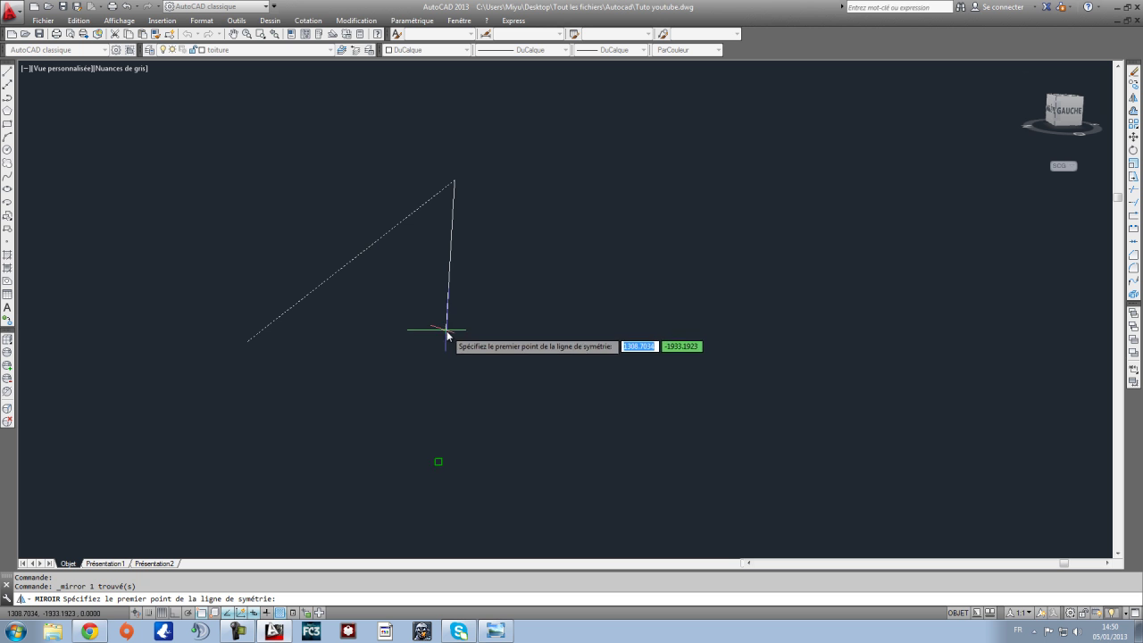
pyautogui.click(456, 181)
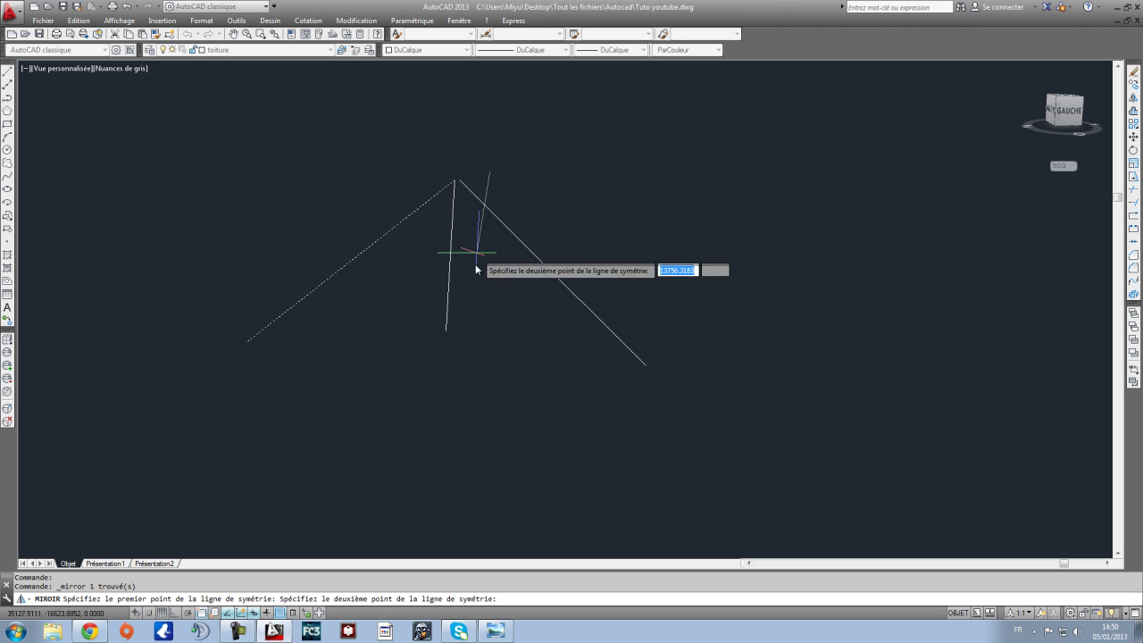
pyautogui.click(167, 613)
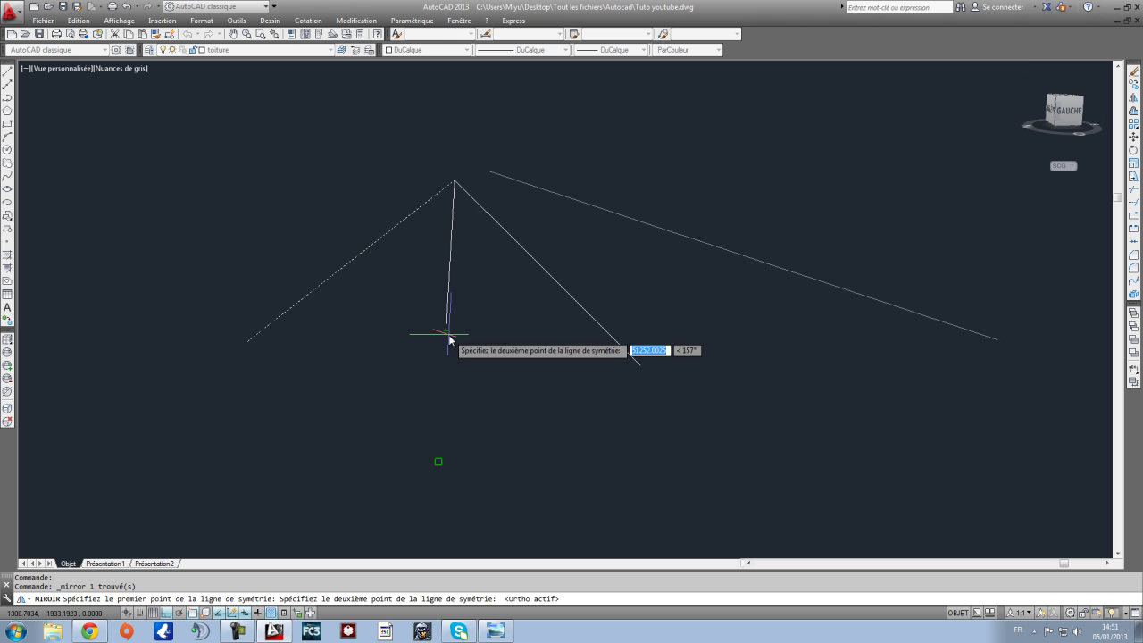
pyautogui.press('Escape')
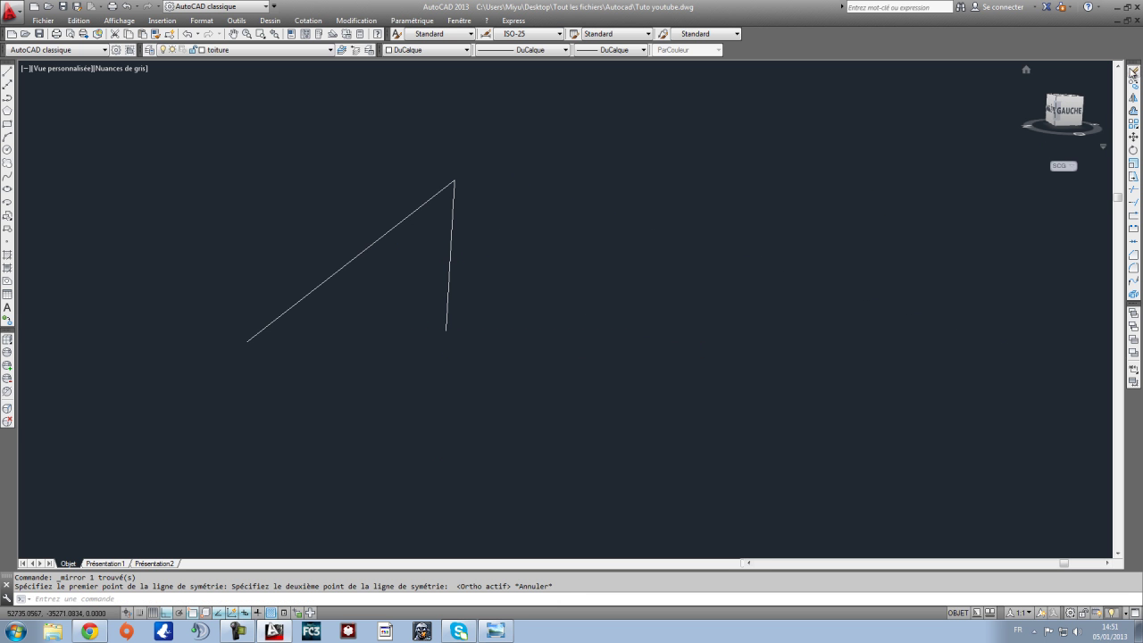
# Step: Try to mirror the slope line about the vertical line from an orbited 3D view
pyautogui.moveTo(365, 292); pyautogui.dragTo(298, 217)
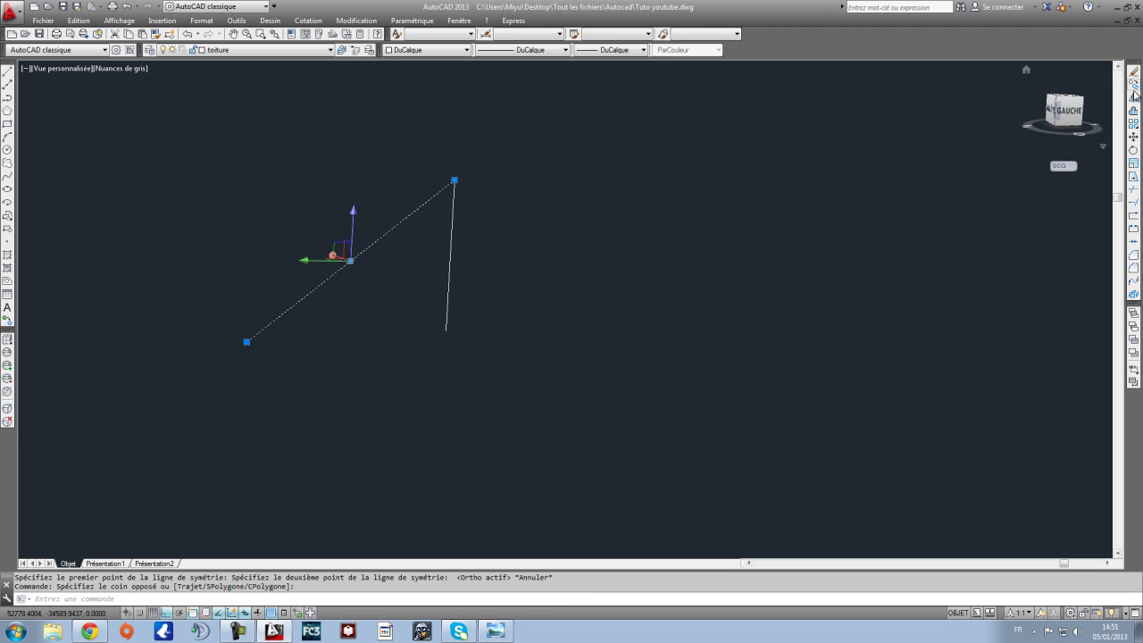
pyautogui.press('Escape')
pyautogui.click(119, 19)
pyautogui.moveTo(178, 131)
pyautogui.click(337, 148)
pyautogui.moveTo(503, 285); pyautogui.dragTo(526, 357)
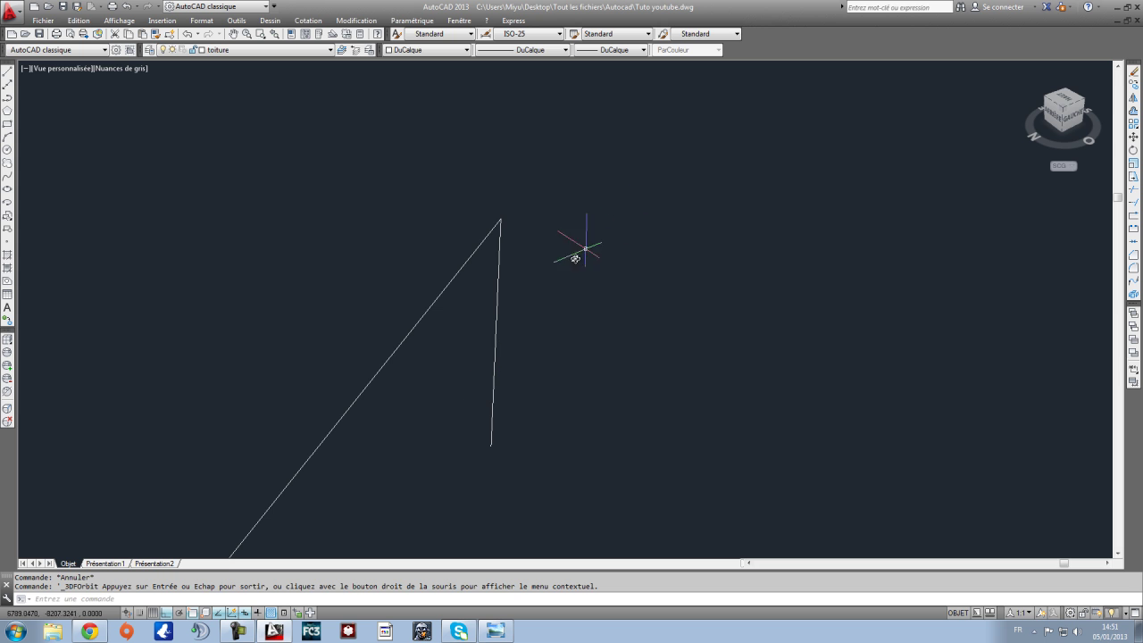
pyautogui.click(448, 367)
pyautogui.click(334, 315)
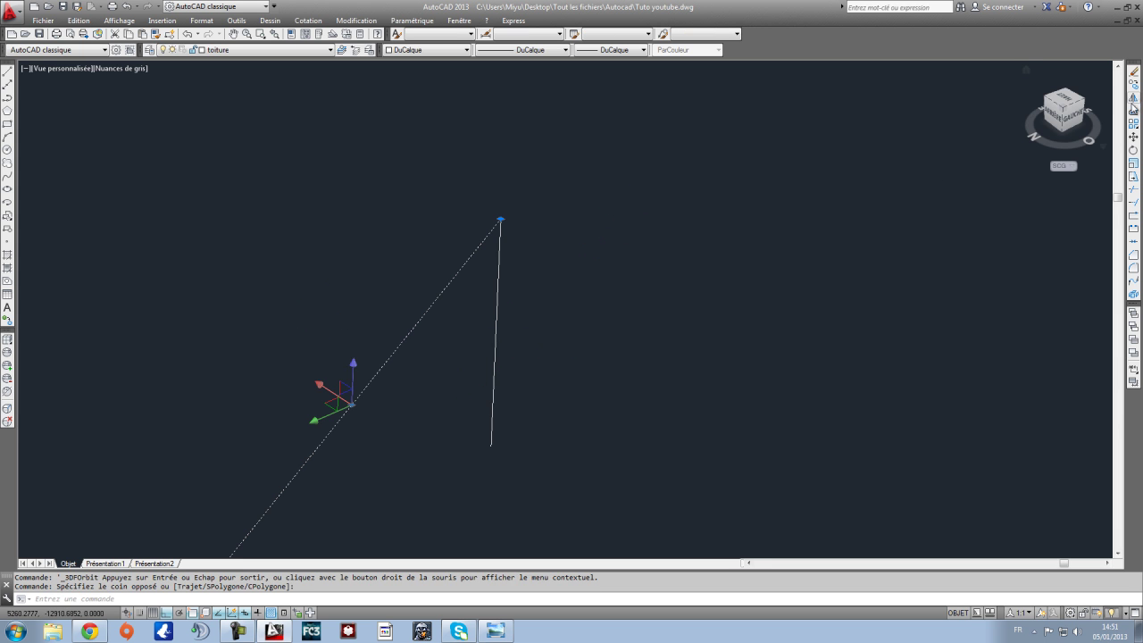
pyautogui.click(1133, 98)
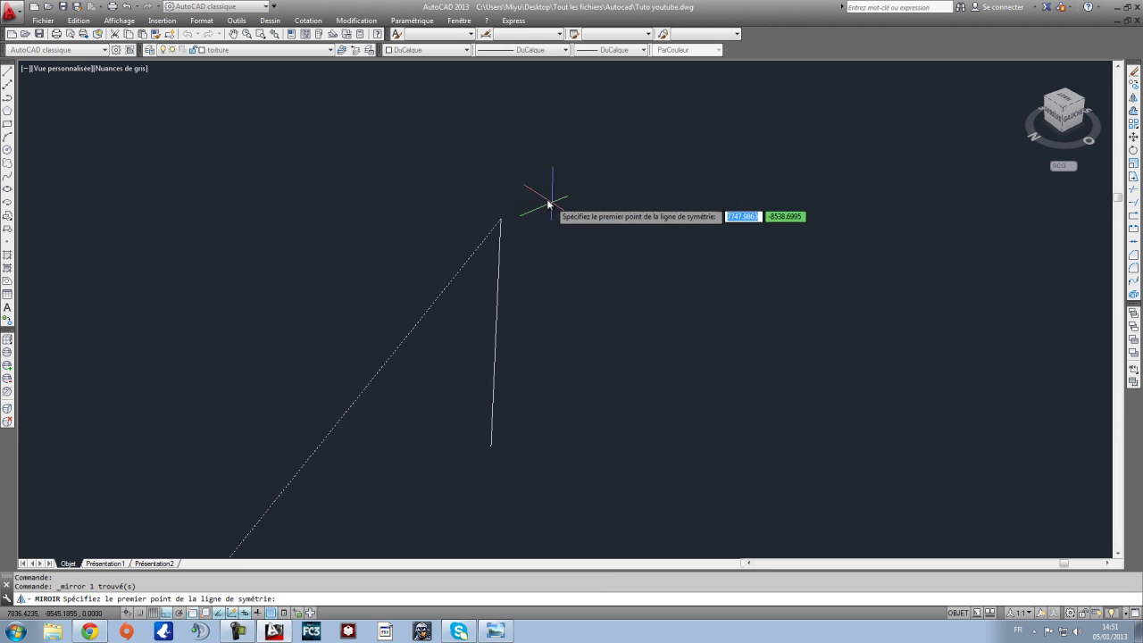
pyautogui.click(490, 445)
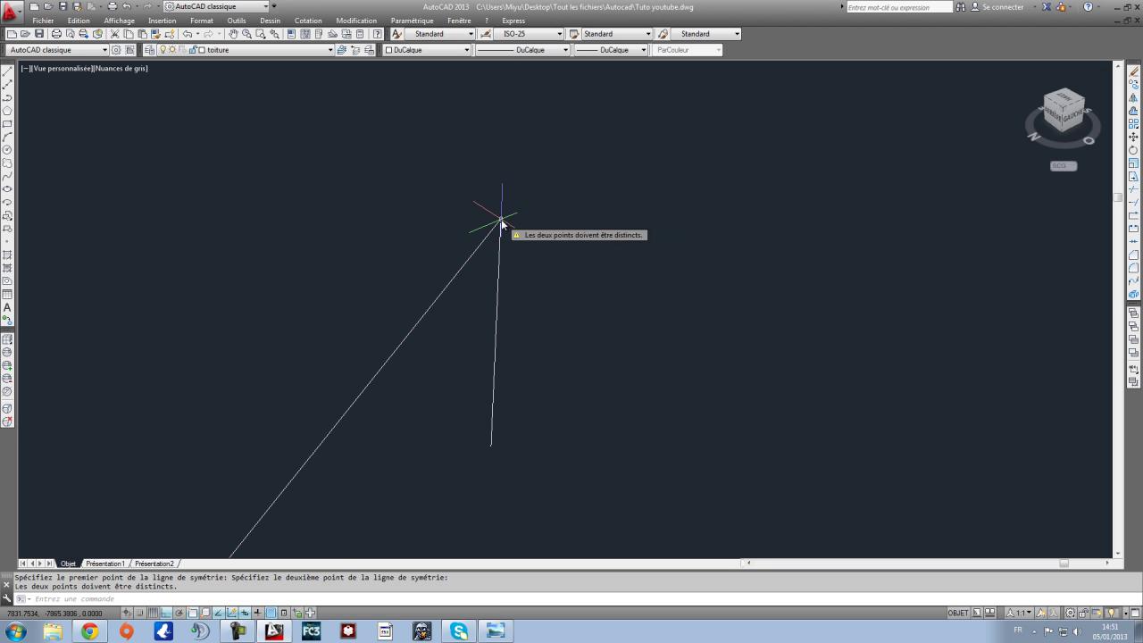
pyautogui.press('Escape')
# Step: Try to mirror the slope line about the vertical line in the left side view
pyautogui.scroll(-6, 615, 349)
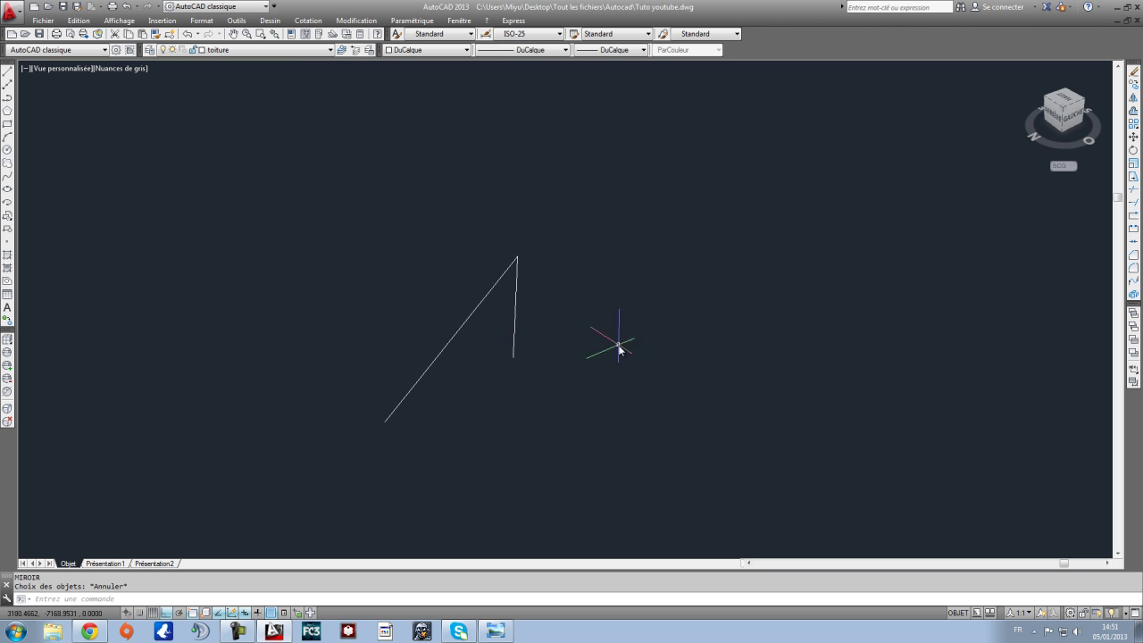
pyautogui.click(1080, 114)
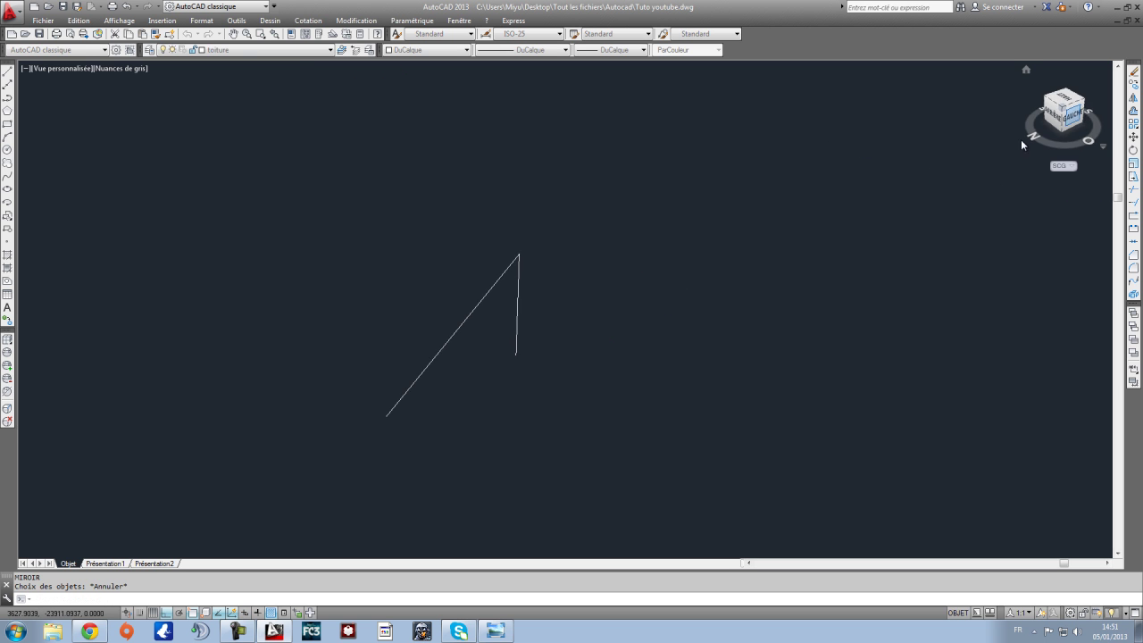
pyautogui.moveTo(406, 243); pyautogui.dragTo(649, 337, button='middle')
pyautogui.scroll(4, 625, 352)
pyautogui.moveTo(396, 286); pyautogui.dragTo(658, 369, button='middle')
pyautogui.click(418, 332)
pyautogui.click(305, 245)
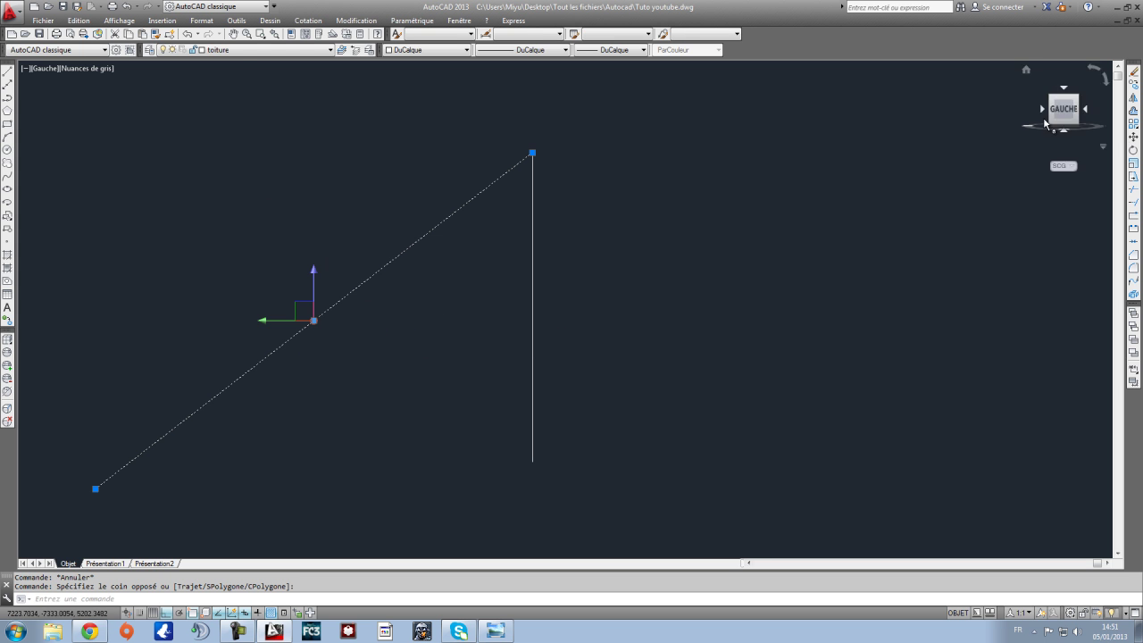
pyautogui.click(1132, 100)
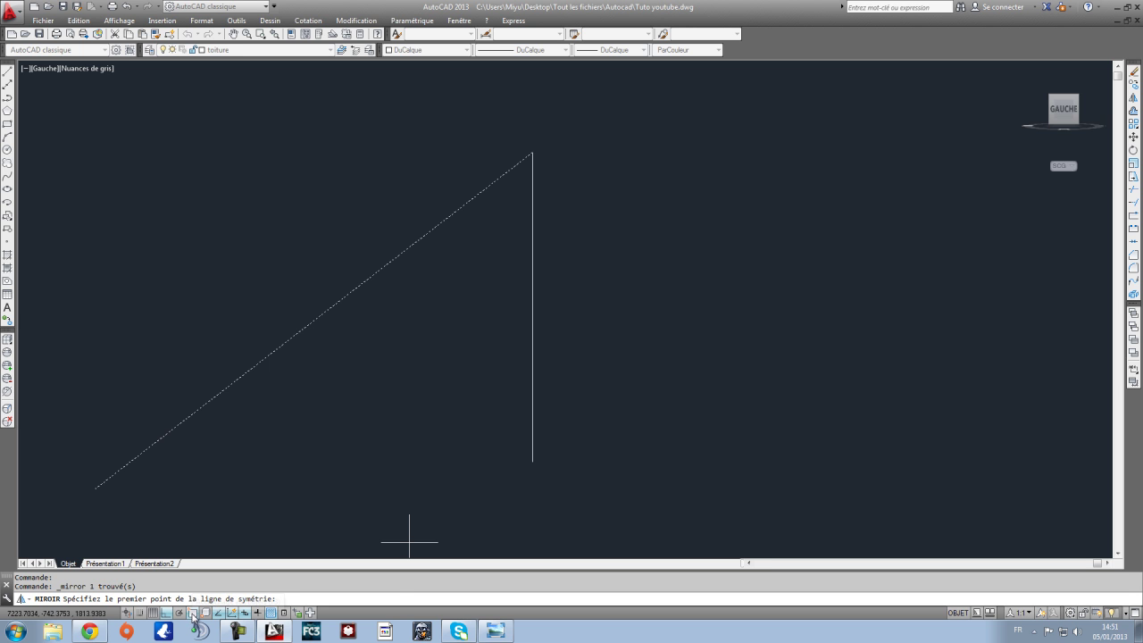
pyautogui.click(533, 462)
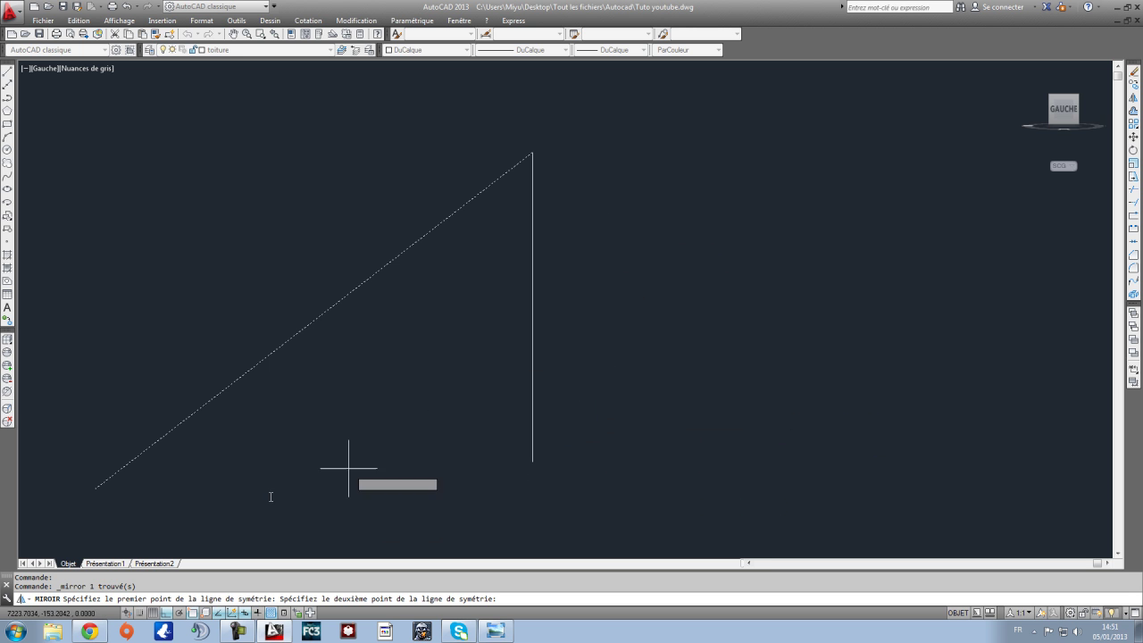
pyautogui.press('Escape')
pyautogui.click(436, 328)
pyautogui.click(281, 211)
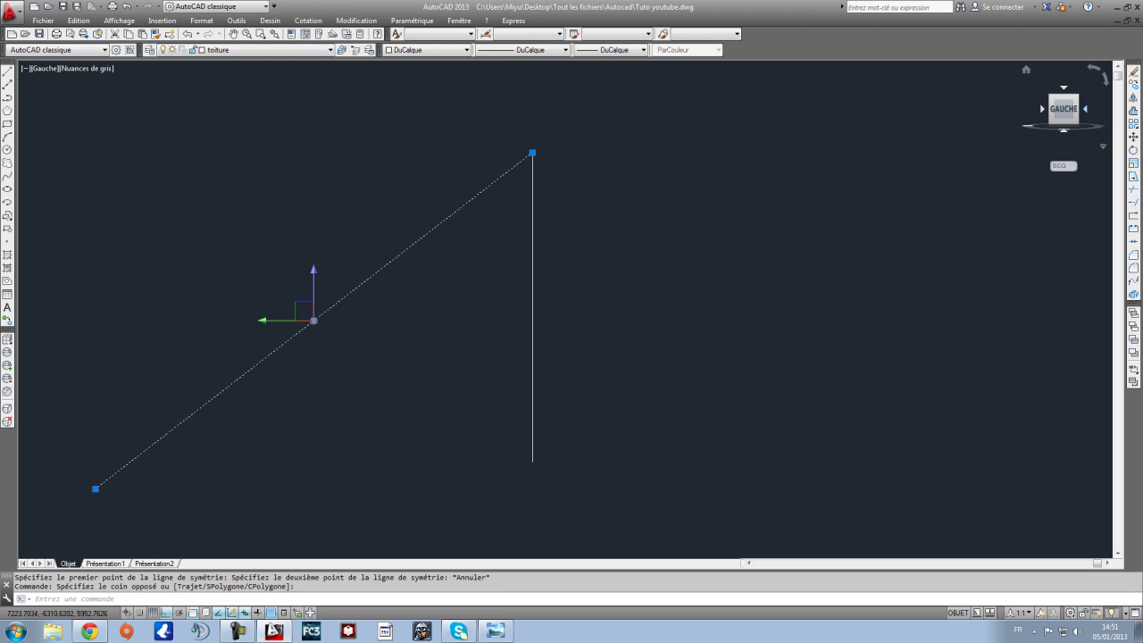
pyautogui.click(1132, 98)
pyautogui.click(689, 347)
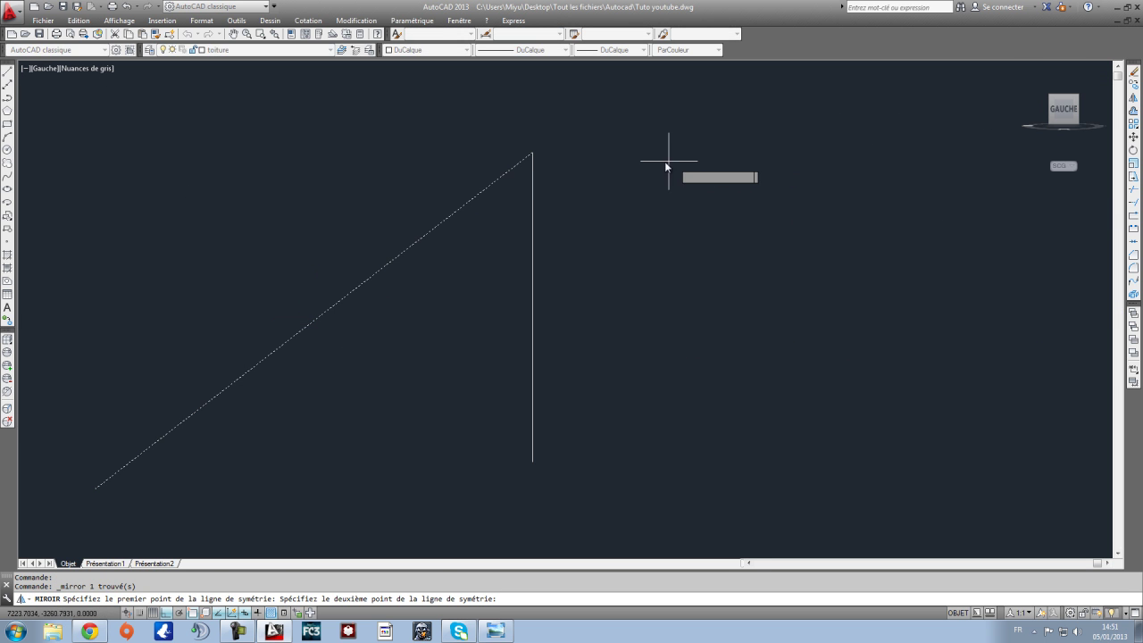
pyautogui.press('Escape')
# Step: Switch to the northwest isometric view and turn the hidden Dallage, Murs and Plafond layers back on
pyautogui.scroll(-5, 750, 245)
pyautogui.click(1052, 100)
pyautogui.click(268, 50)
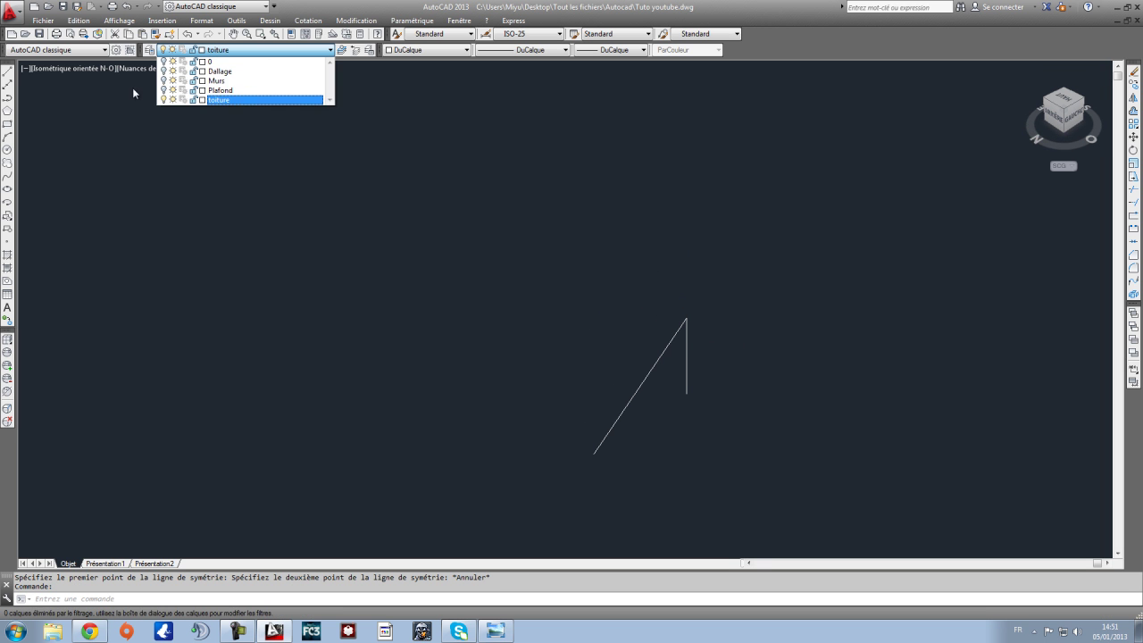
pyautogui.click(177, 125)
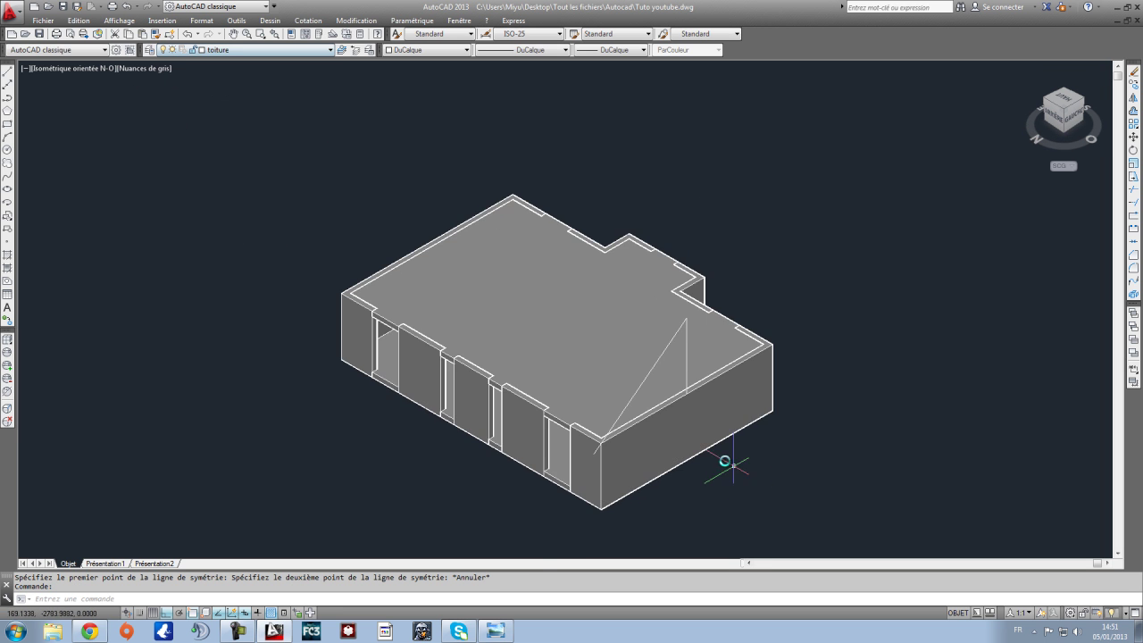
# Step: Mirror the slope line about an axis from the vertical line's foot along the house's length, keeping the original line
pyautogui.scroll(4, 702, 388)
pyautogui.click(444, 327)
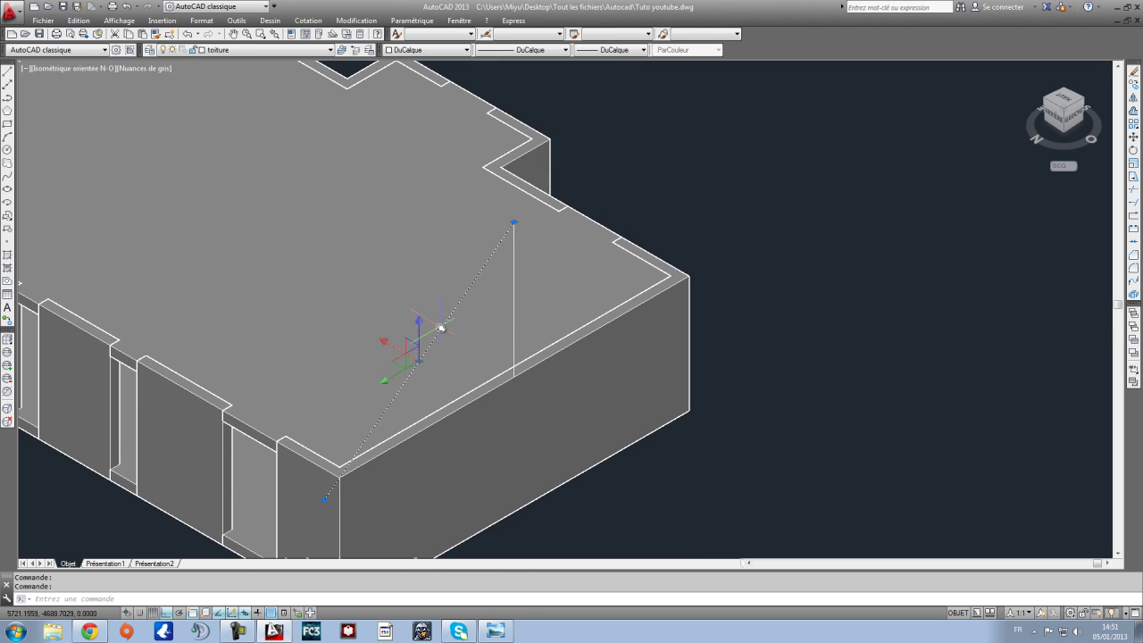
pyautogui.scroll(2, 748, 316)
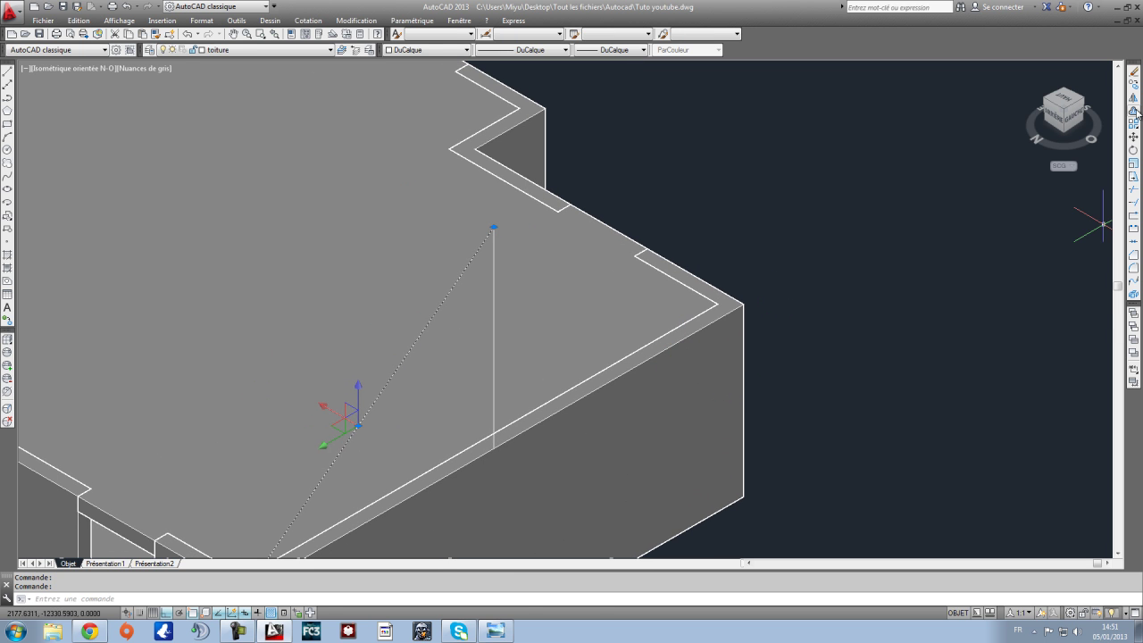
pyautogui.press('Escape')
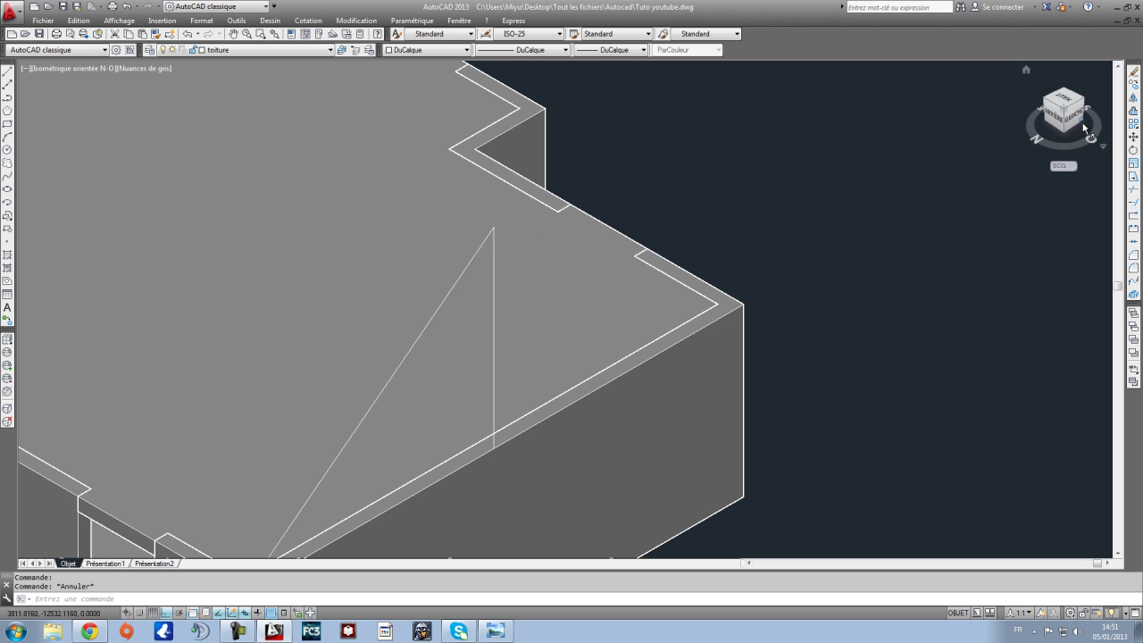
pyautogui.click(1133, 99)
pyautogui.click(473, 258)
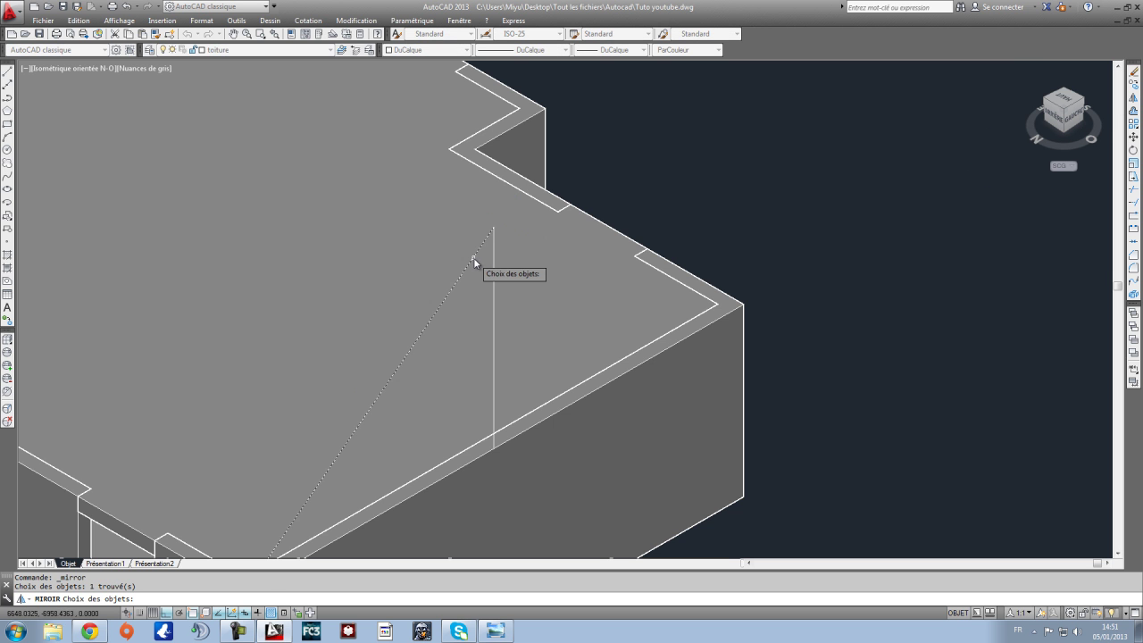
pyautogui.press('Return')
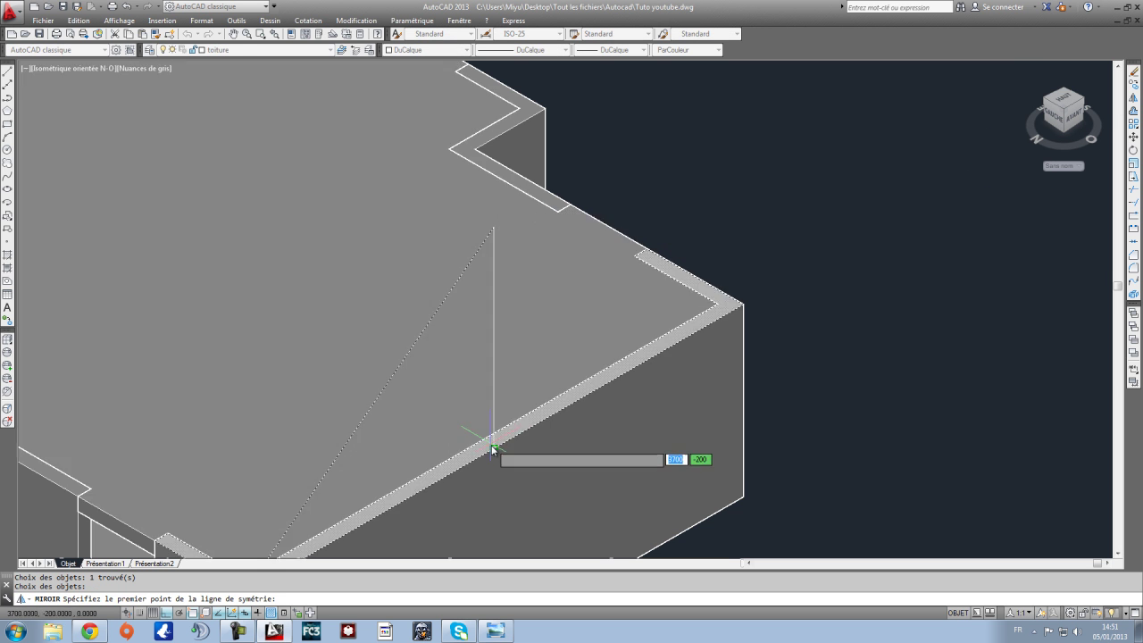
pyautogui.click(493, 449)
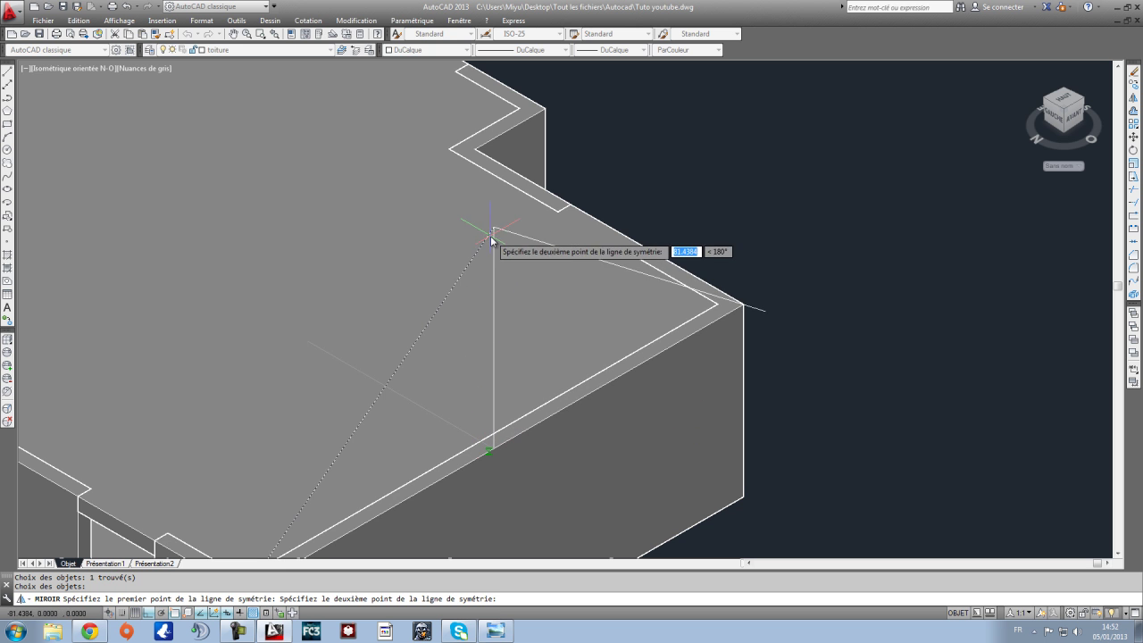
pyautogui.scroll(-5, 474, 115)
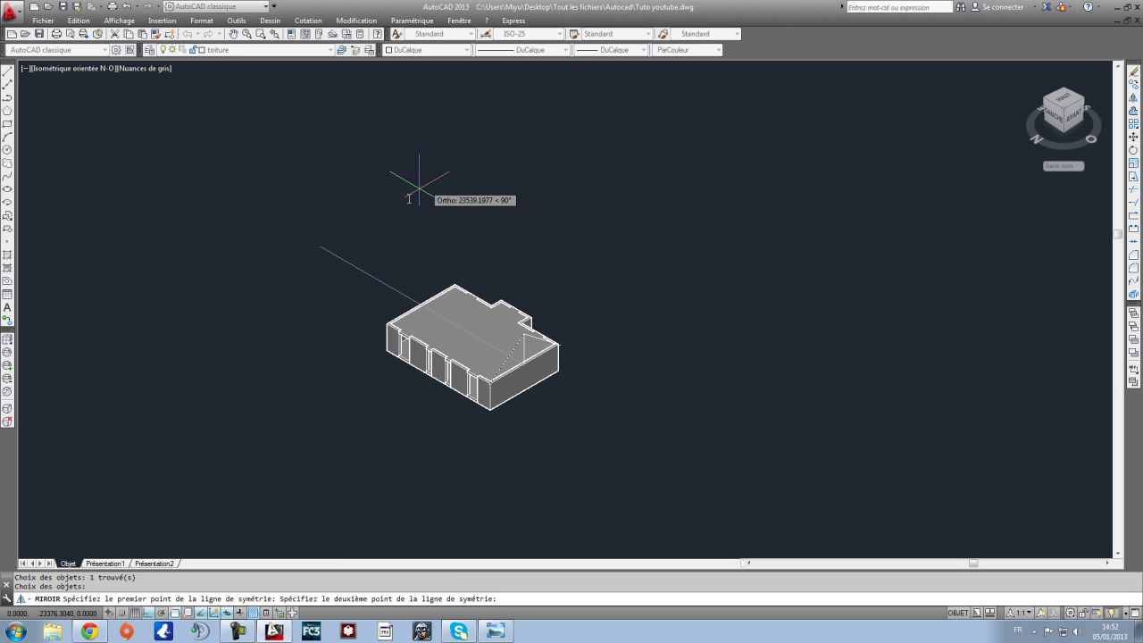
pyautogui.click(336, 248)
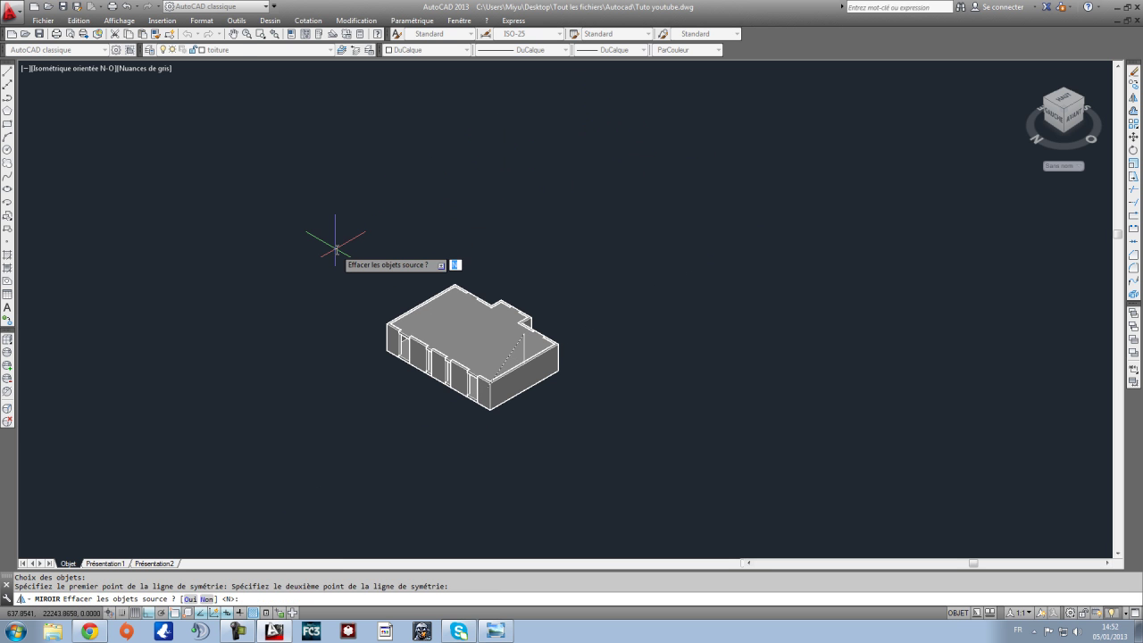
pyautogui.press('Return')
# Step: Erase the vertical construction line under the gable's peak
pyautogui.scroll(6, 605, 252)
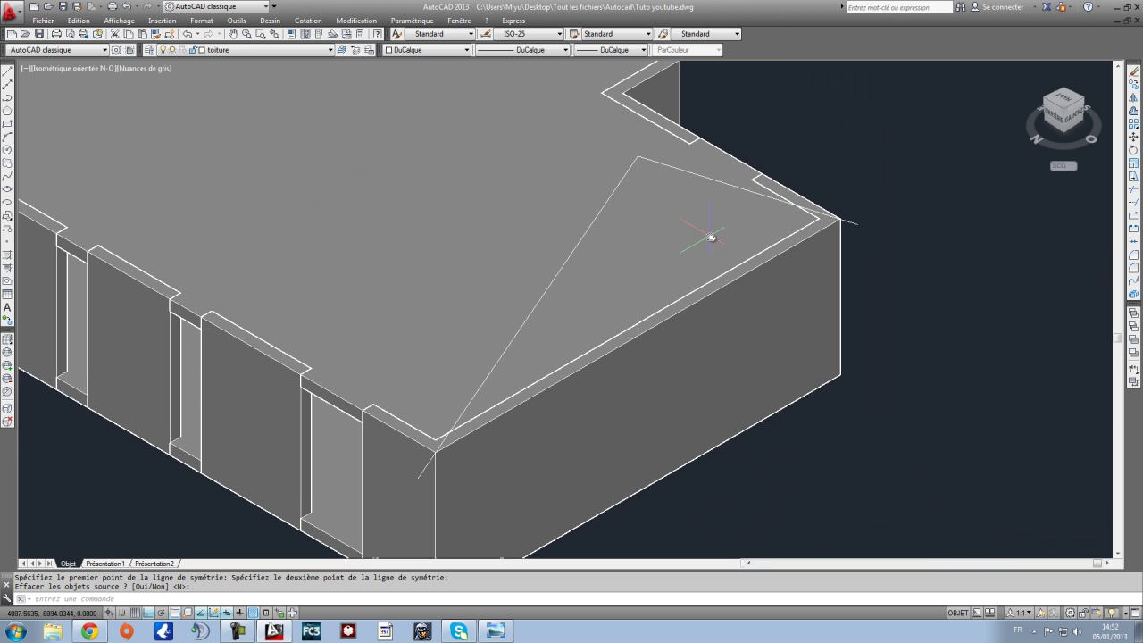
pyautogui.moveTo(711, 237); pyautogui.dragTo(569, 250, button='middle')
pyautogui.press('Escape')
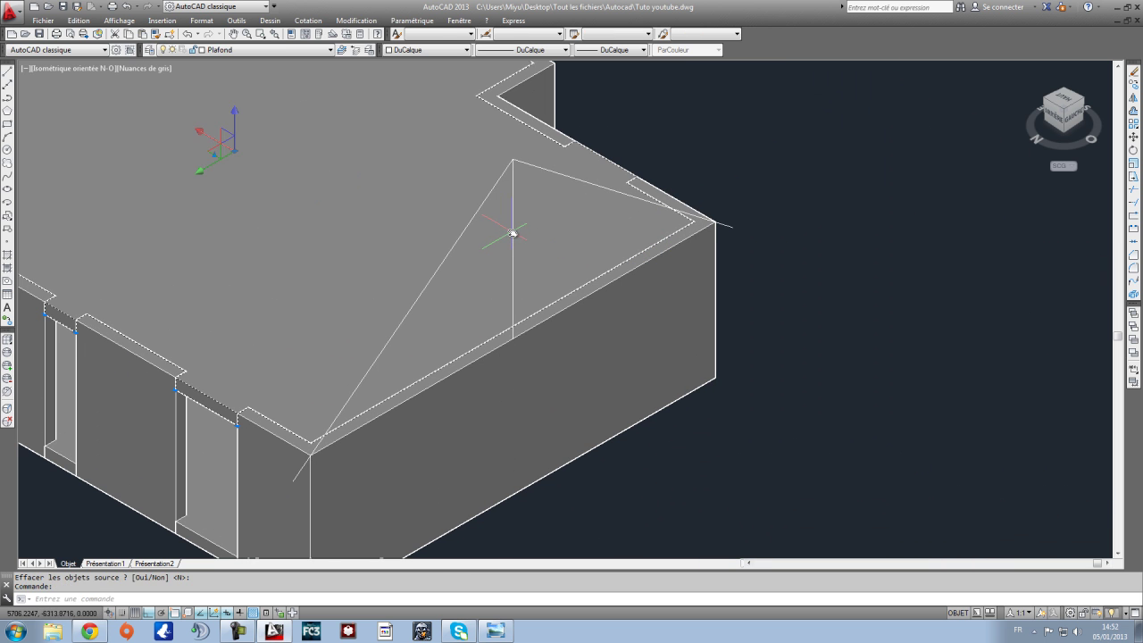
pyautogui.click(513, 238)
pyautogui.press('Delete')
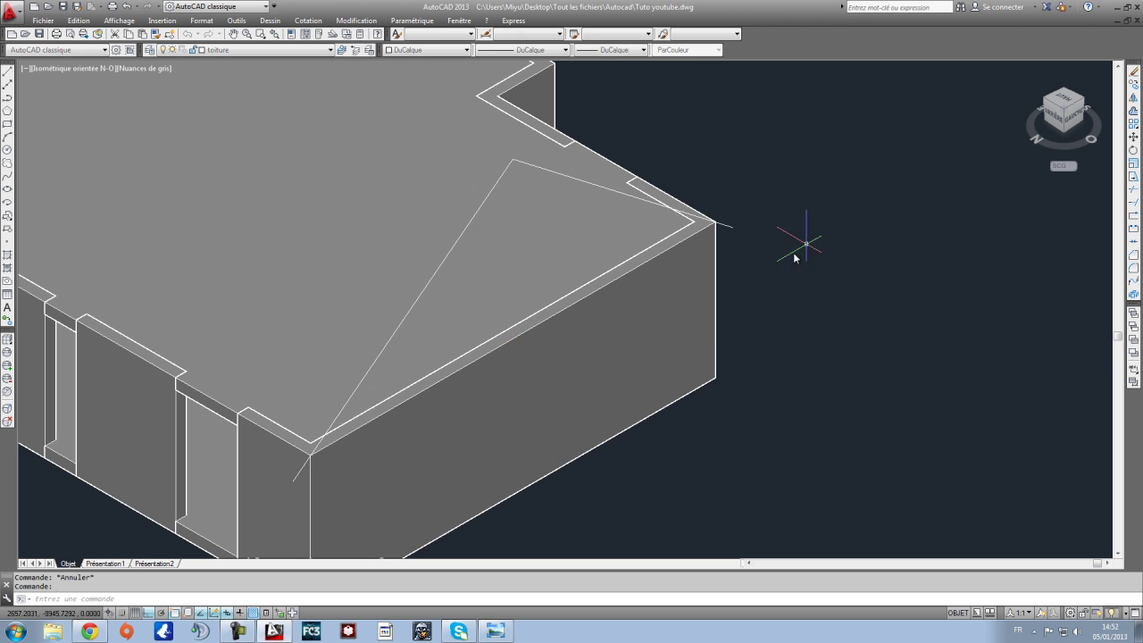
# Step: Examine the completed gable outline over the end wall from the northwest and southwest isometric views
pyautogui.scroll(-3, 756, 205)
pyautogui.scroll(2, 756, 207)
pyautogui.scroll(-2, 706, 286)
pyautogui.moveTo(707, 287); pyautogui.dragTo(773, 332, button='middle')
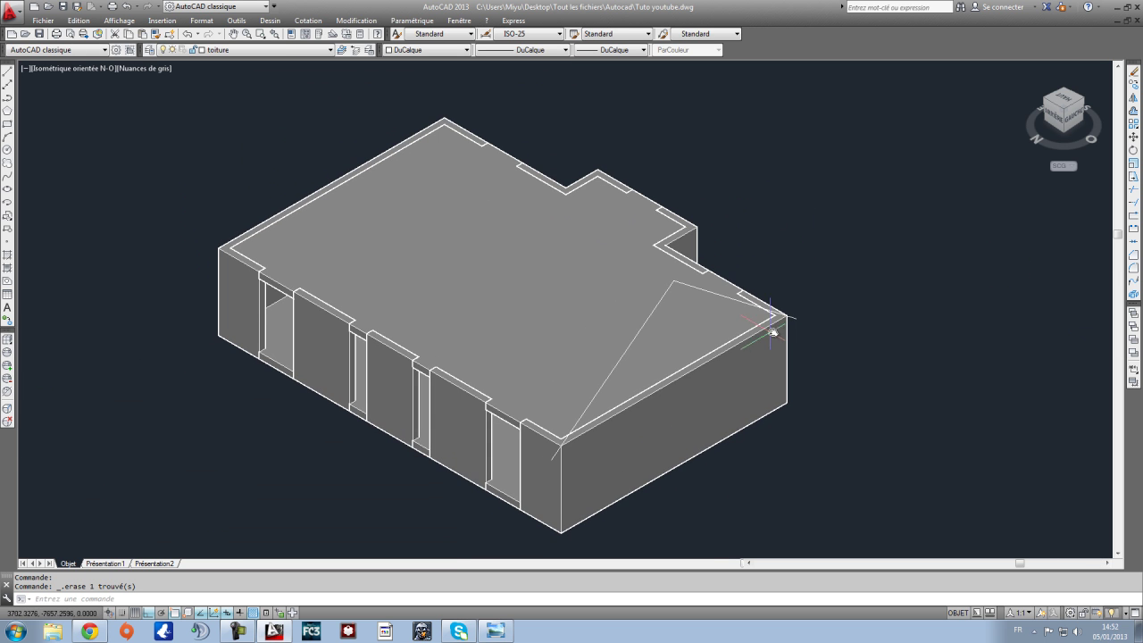
pyautogui.scroll(2, 740, 294)
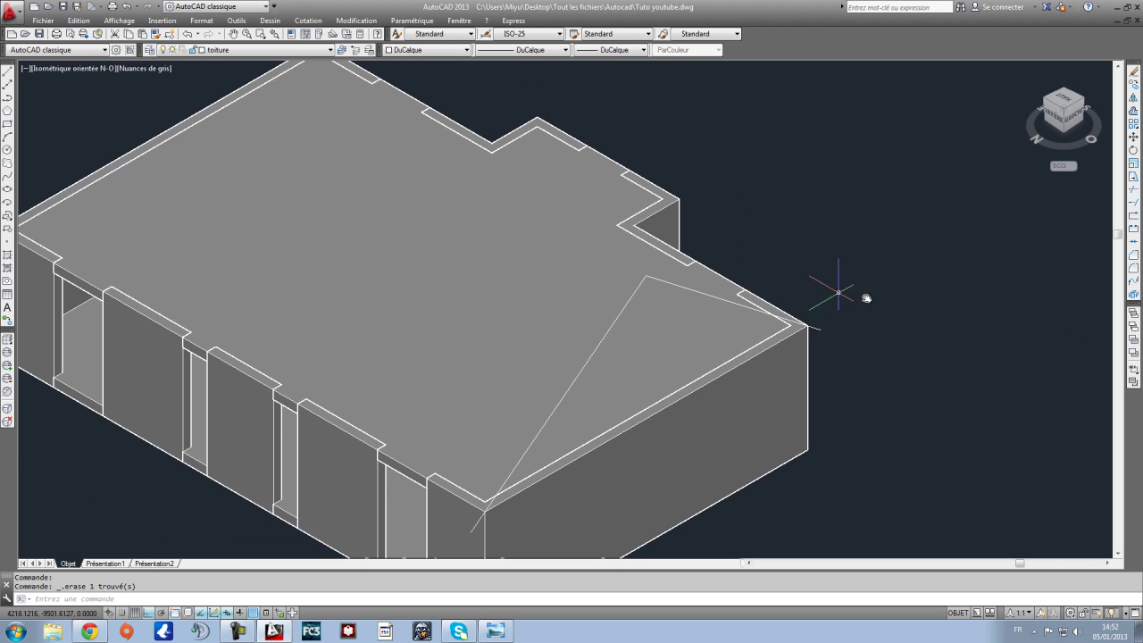
pyautogui.moveTo(866, 298); pyautogui.dragTo(828, 317, button='middle')
pyautogui.click(1075, 106)
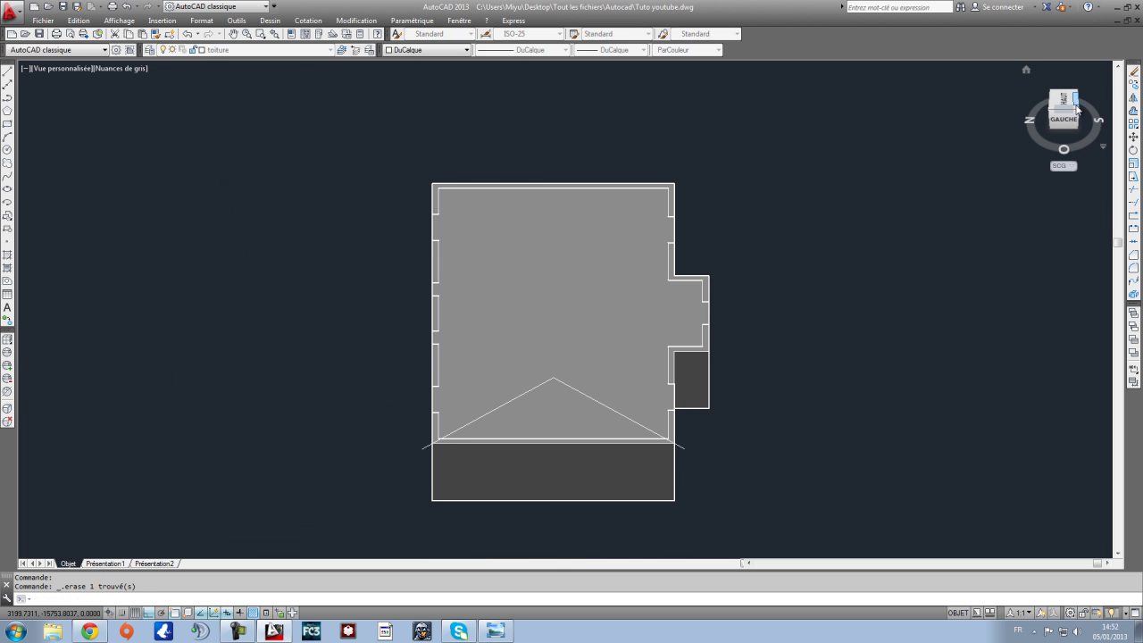
pyautogui.click(1076, 109)
pyautogui.scroll(5, 617, 473)
pyautogui.scroll(-2, 540, 404)
pyautogui.moveTo(537, 334); pyautogui.dragTo(615, 405, button='middle')
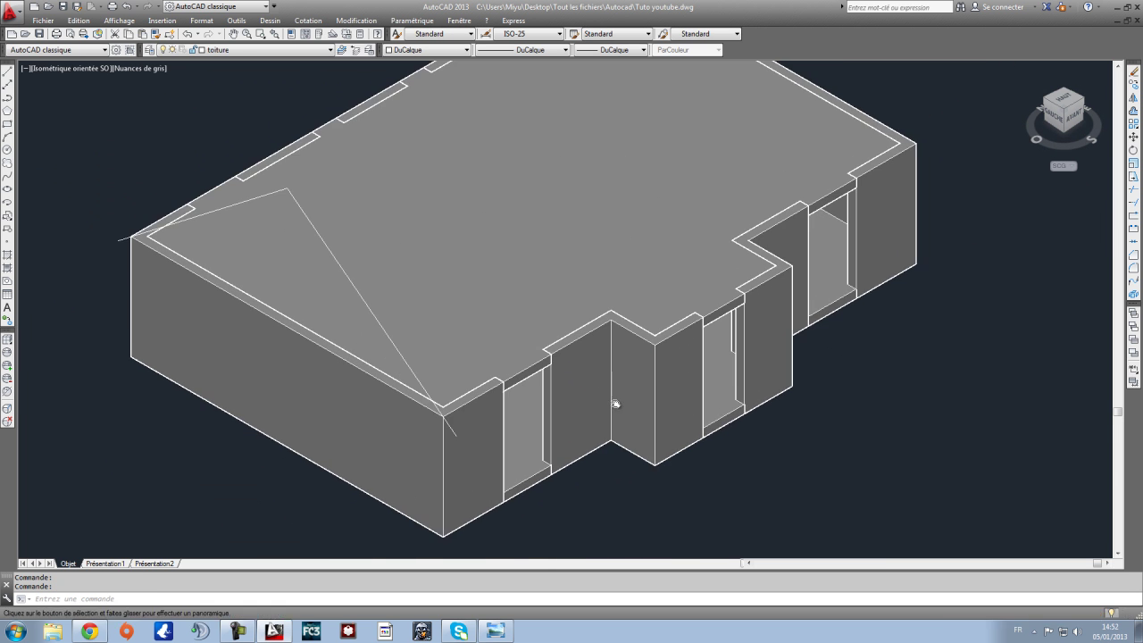
# Step: Inspect where the gable's slope lines extend past the two corners of the end wall
pyautogui.scroll(3, 615, 404)
pyautogui.scroll(-2, 627, 349)
pyautogui.scroll(-1, 608, 311)
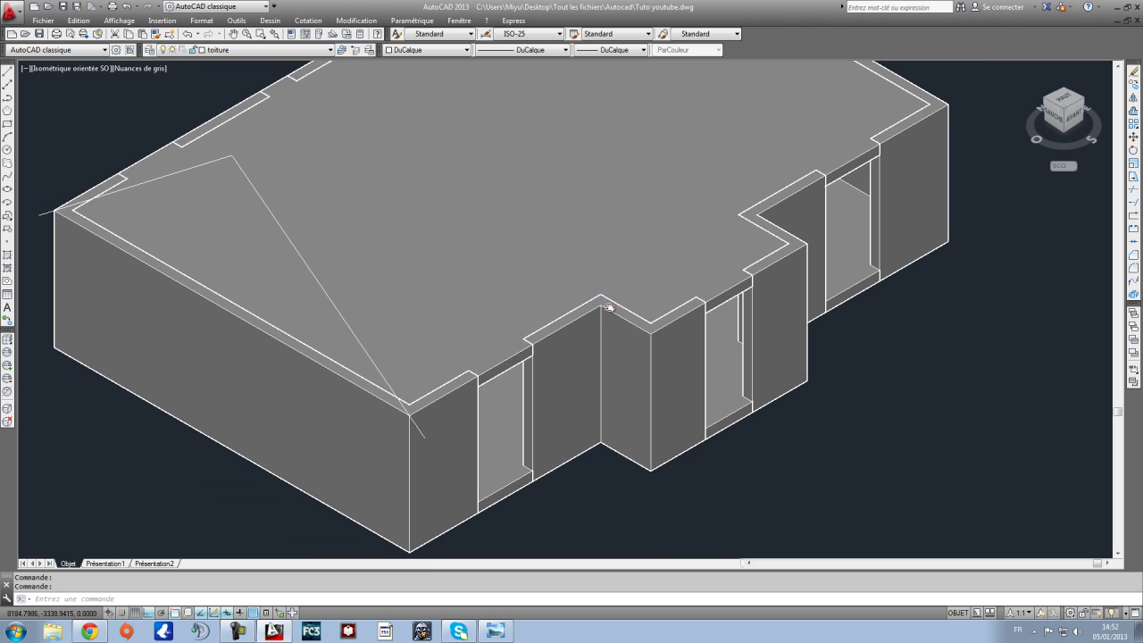
pyautogui.moveTo(605, 306); pyautogui.dragTo(609, 350, button='middle')
pyautogui.moveTo(441, 369); pyautogui.dragTo(644, 440, button='middle')
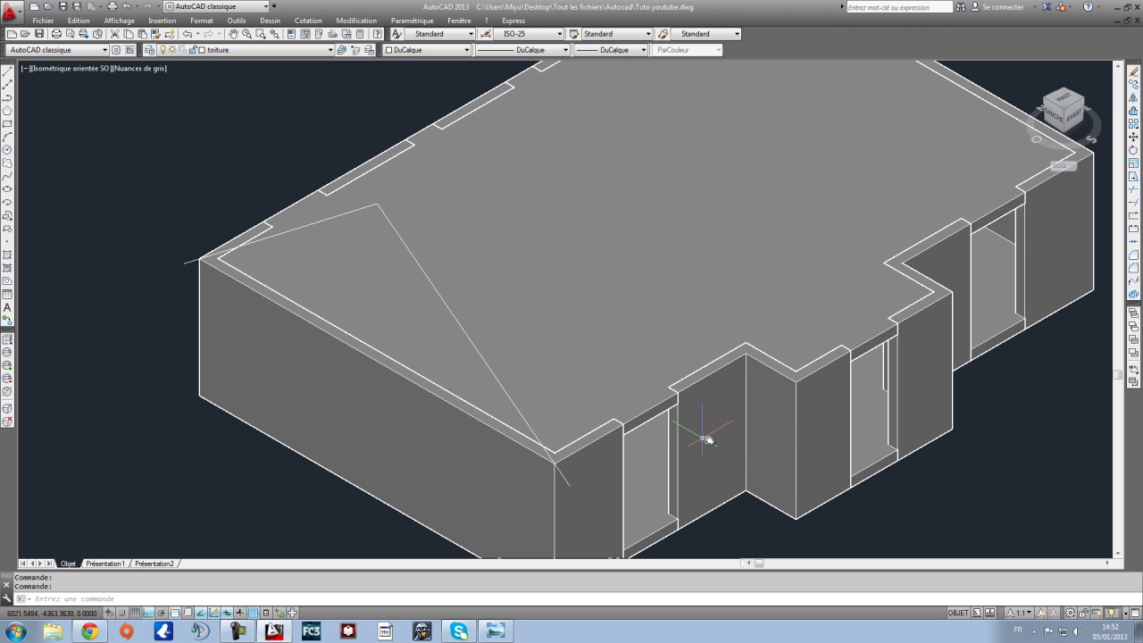
pyautogui.scroll(3, 656, 422)
pyautogui.scroll(-4, 682, 417)
pyautogui.moveTo(725, 398); pyautogui.dragTo(696, 475, button='middle')
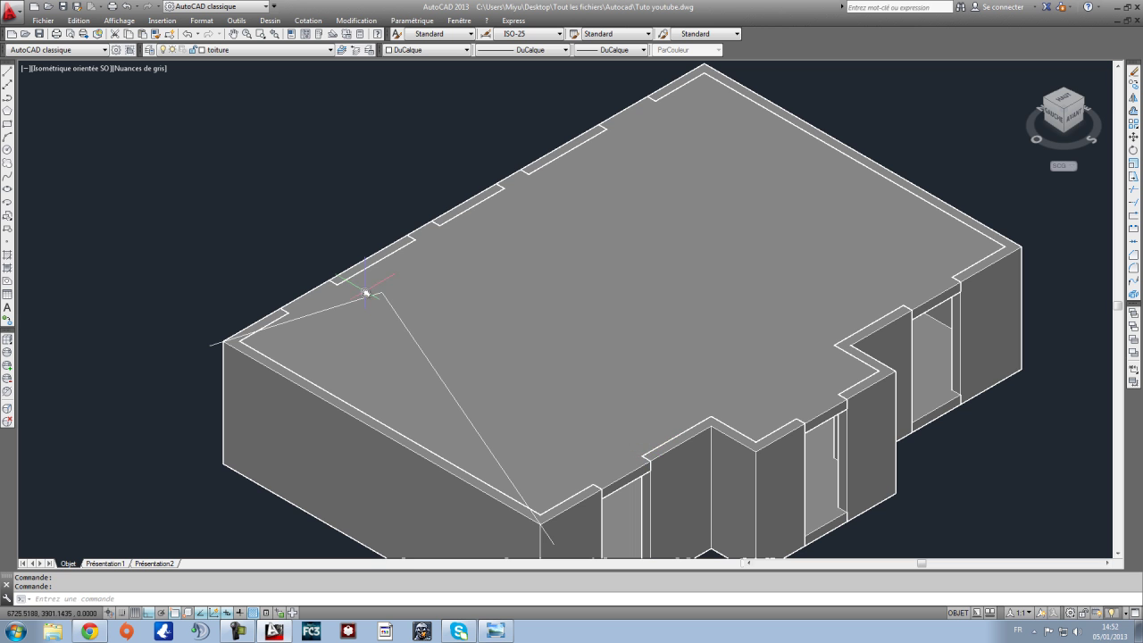
pyautogui.moveTo(467, 393); pyautogui.dragTo(744, 271, button='middle')
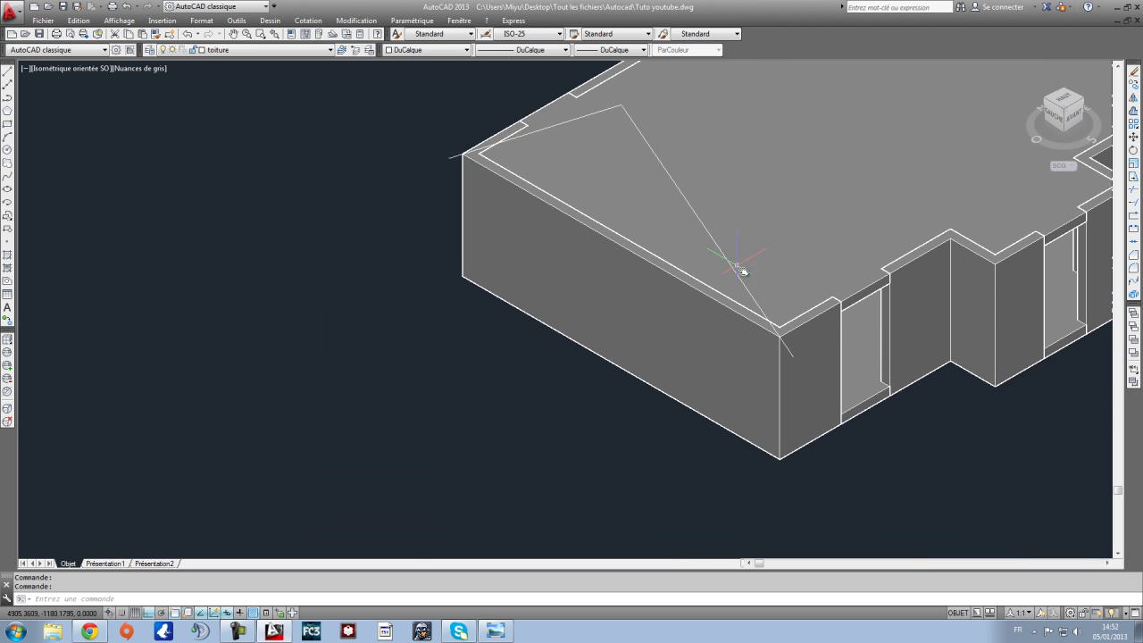
pyautogui.scroll(3, 814, 344)
pyautogui.scroll(-2, 813, 344)
pyautogui.moveTo(645, 232); pyautogui.dragTo(706, 311, button='middle')
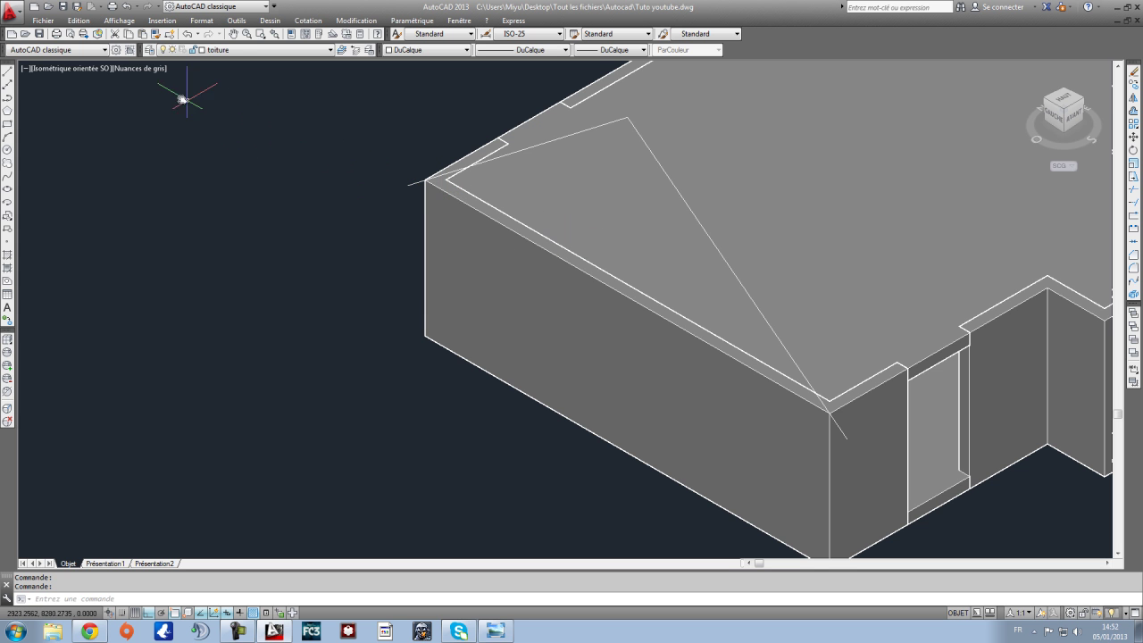
# Step: Draw a vertical line 100 long upward from the lower end of the gable's rear slope line
pyautogui.click(7, 73)
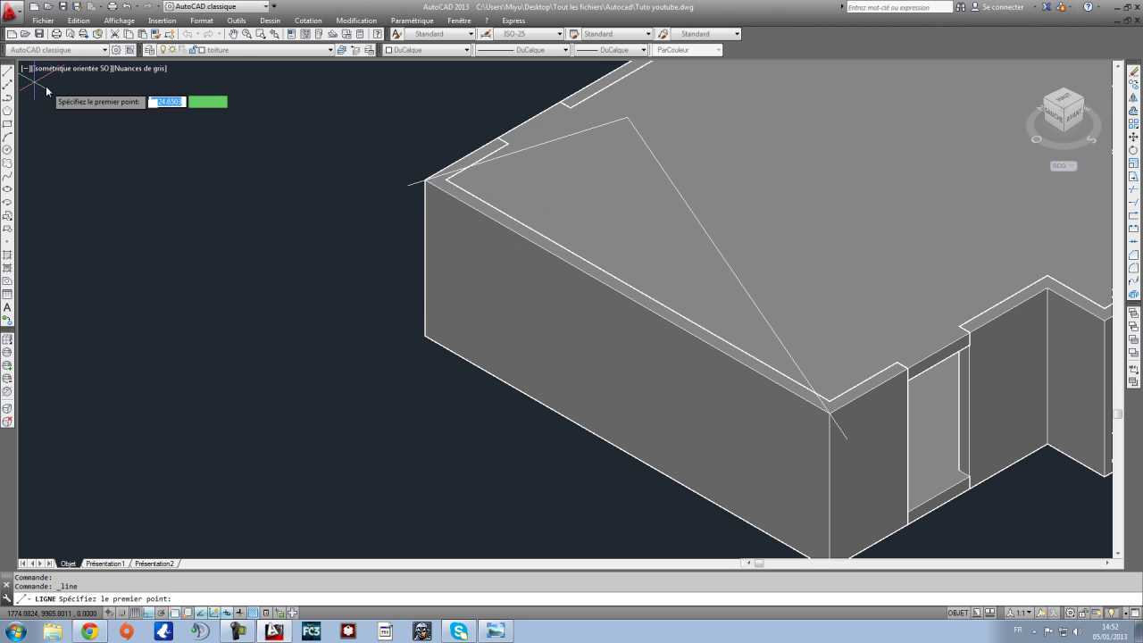
pyautogui.moveTo(452, 213); pyautogui.dragTo(595, 263, button='middle')
pyautogui.scroll(3, 576, 246)
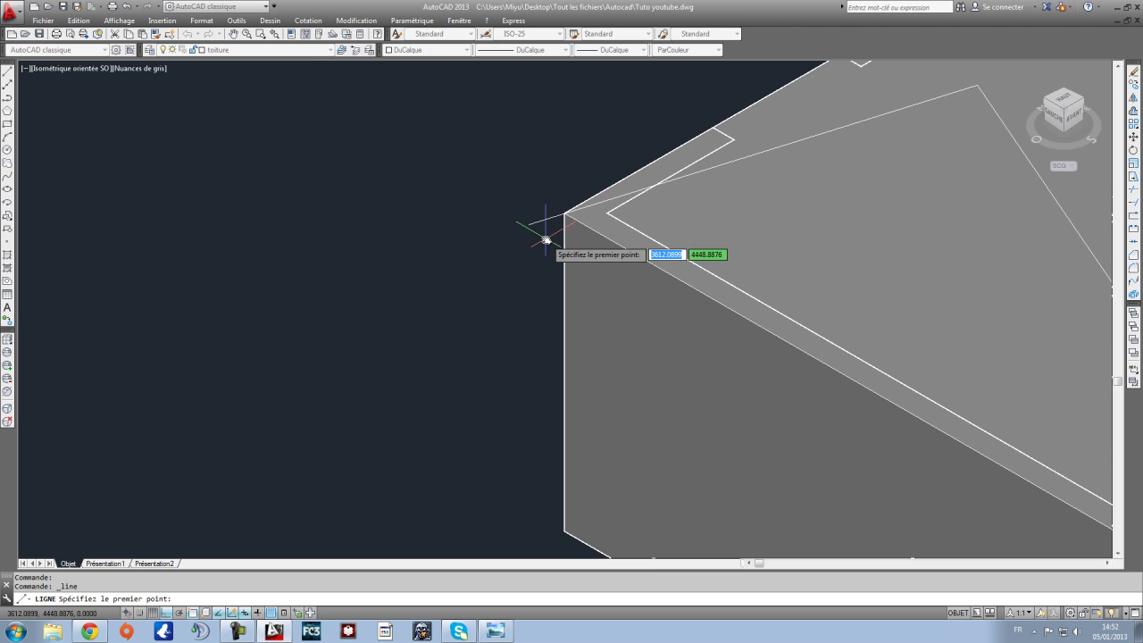
pyautogui.scroll(3, 566, 230)
pyautogui.click(489, 218)
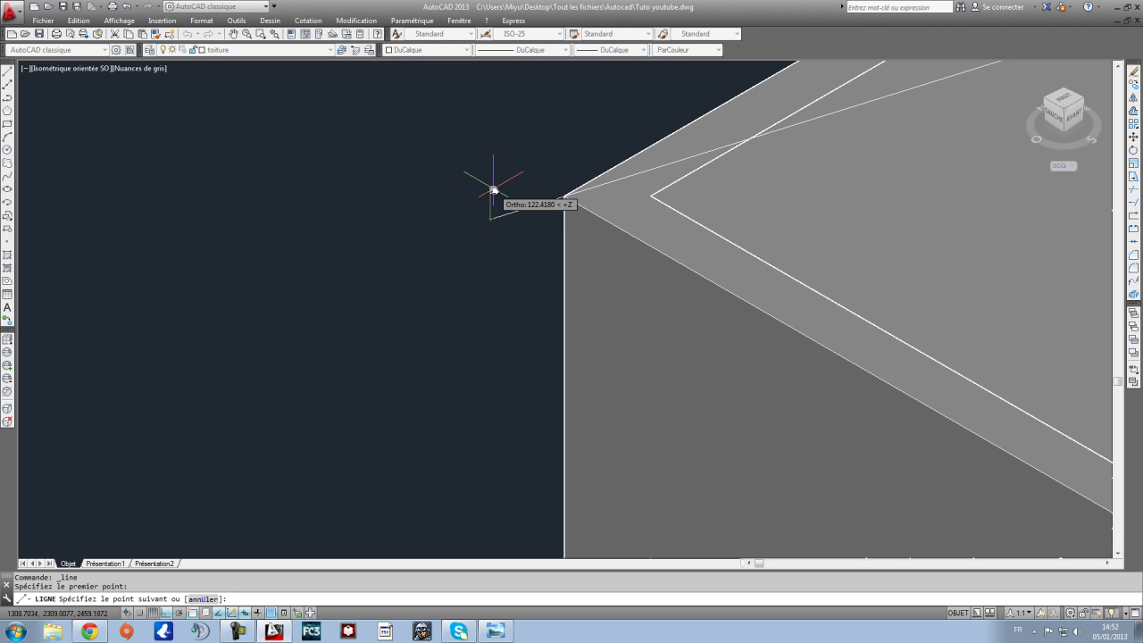
pyautogui.press('Return')
pyautogui.press('Escape')
pyautogui.click(527, 234)
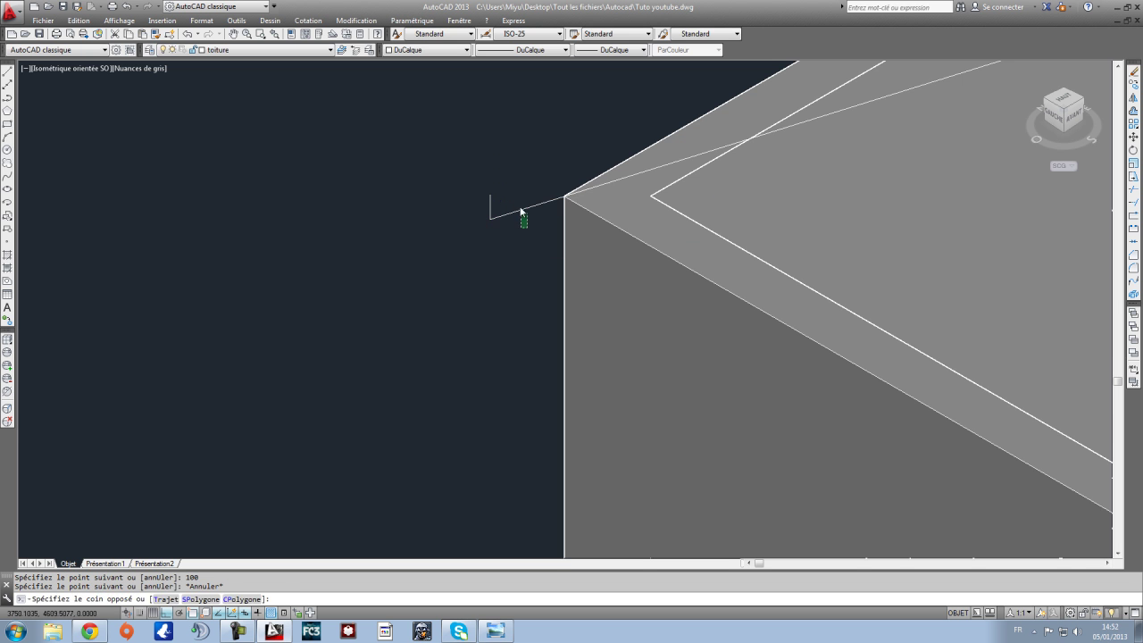
pyautogui.click(521, 198)
pyautogui.scroll(-4, 579, 214)
pyautogui.moveTo(870, 238); pyautogui.dragTo(752, 240, button='middle')
pyautogui.click(803, 200)
pyautogui.moveTo(891, 376)
pyautogui.mouseDown(button='middle')
pyautogui.moveTo(731, 250)
pyautogui.moveTo(1038, 391)
pyautogui.mouseUp(button='middle')
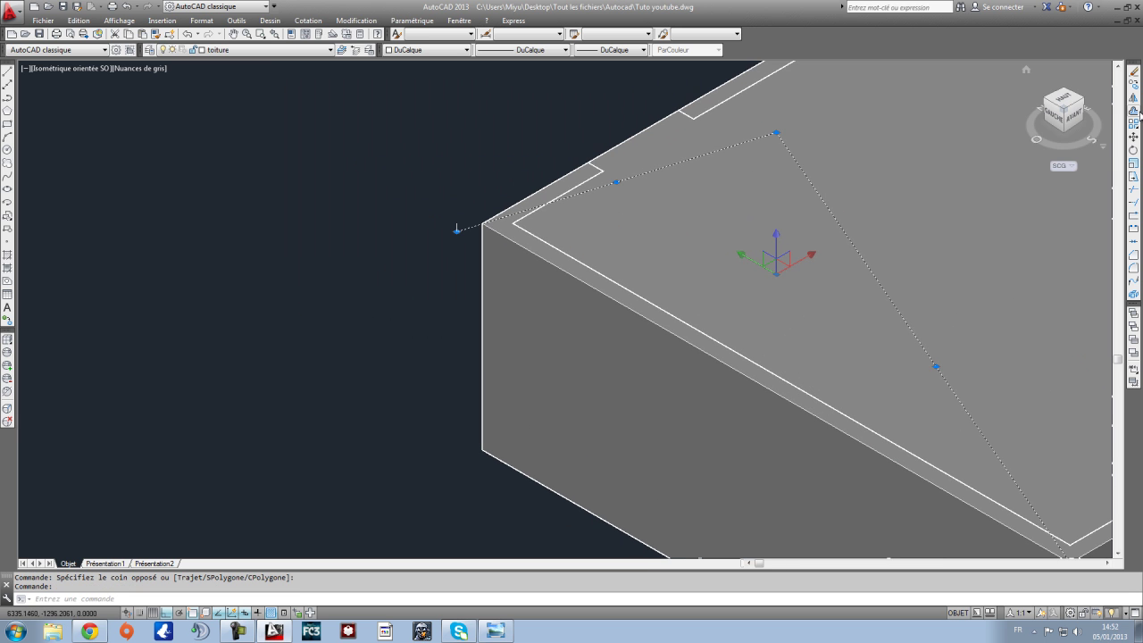
pyautogui.press('Escape')
# Step: Erase the short vertical line at the rear slope's lower end
pyautogui.scroll(5, 423, 211)
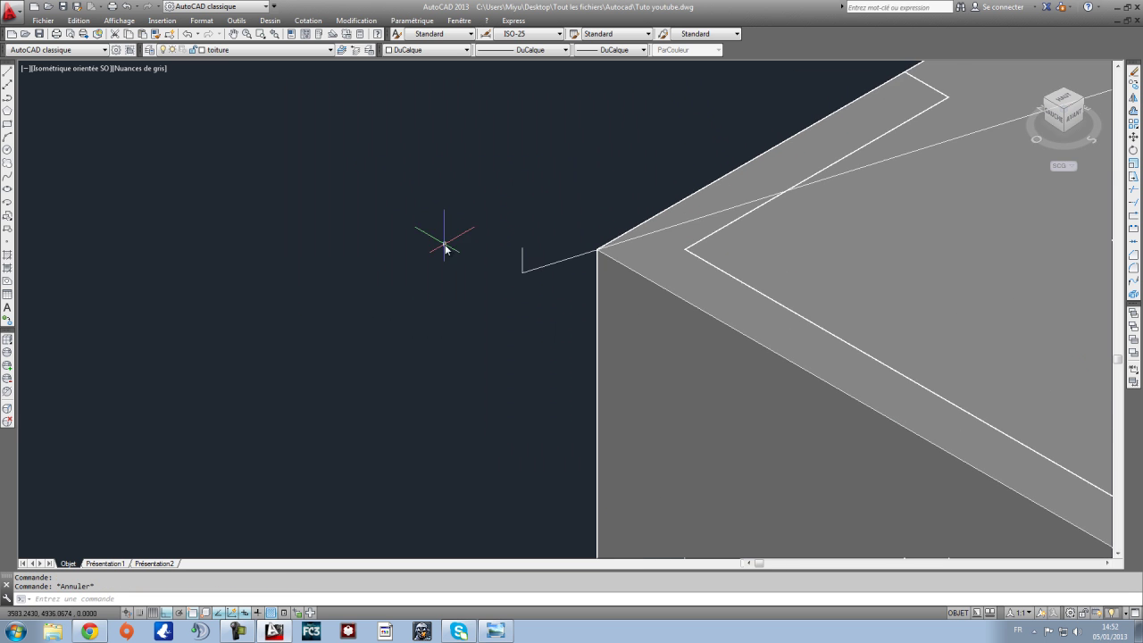
pyautogui.scroll(3, 565, 245)
pyautogui.click(553, 253)
pyautogui.click(415, 238)
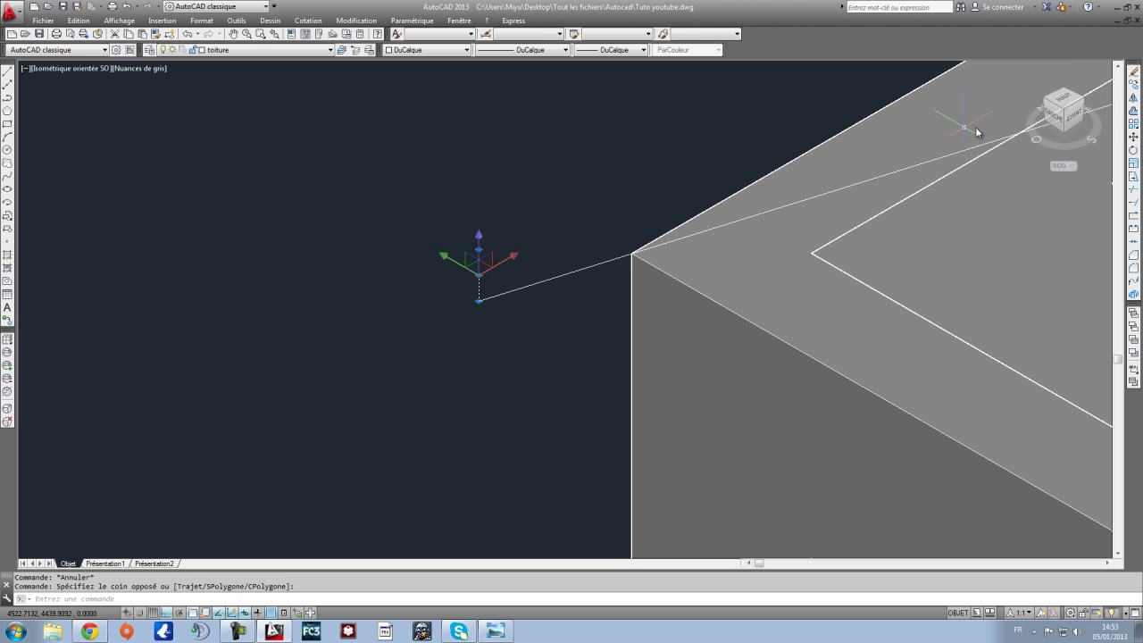
pyautogui.press('Delete')
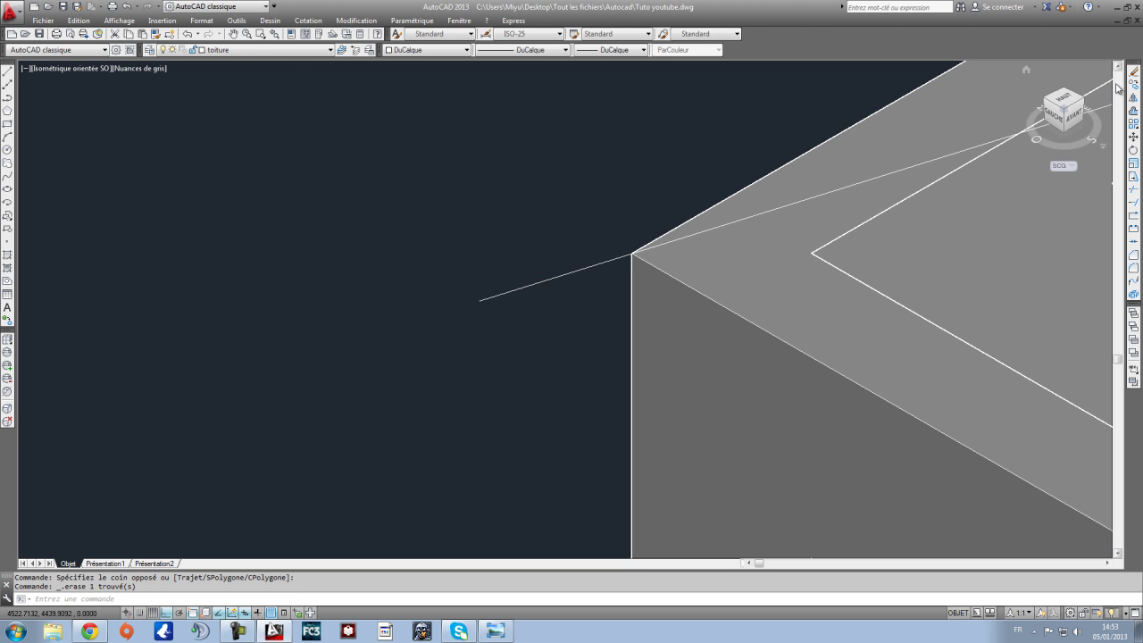
# Step: Draw a vertical line 50 long upward from the lower end of the gable's rear slope line
pyautogui.click(7, 73)
pyautogui.click(480, 300)
pyautogui.write('50')
pyautogui.press('Return')
pyautogui.press('Escape')
# Step: Copy both slope lines upward, from the foot to the top end of the short vertical line
pyautogui.click(595, 291)
pyautogui.click(584, 247)
pyautogui.scroll(-6, 584, 248)
pyautogui.moveTo(809, 251); pyautogui.dragTo(473, 309, button='middle')
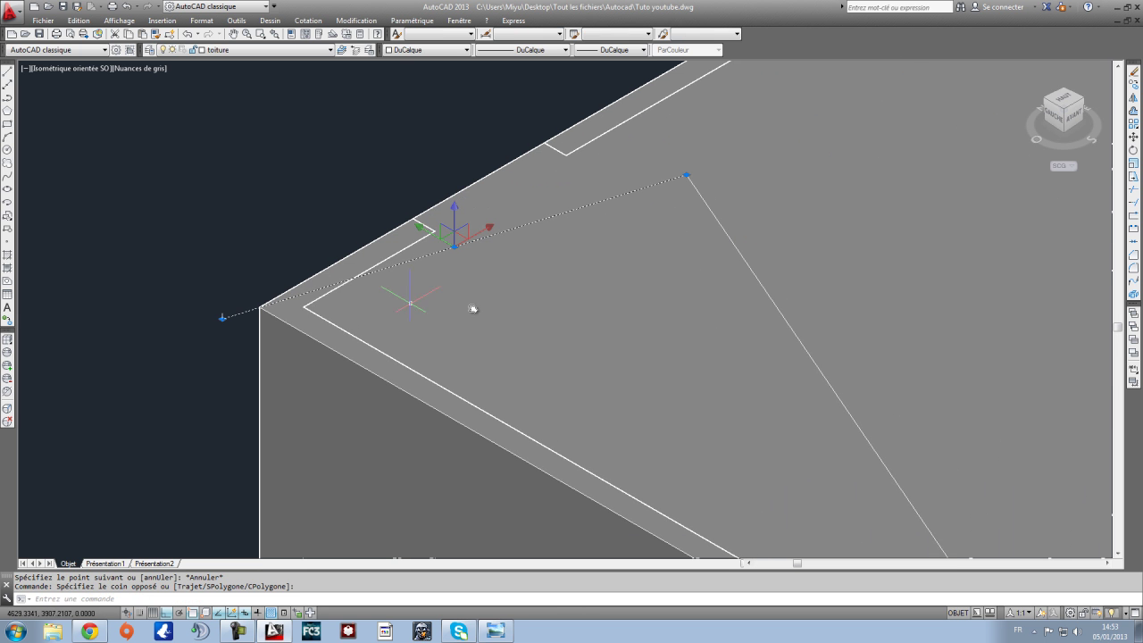
pyautogui.press('Escape')
pyautogui.press('Escape')
pyautogui.click(736, 243)
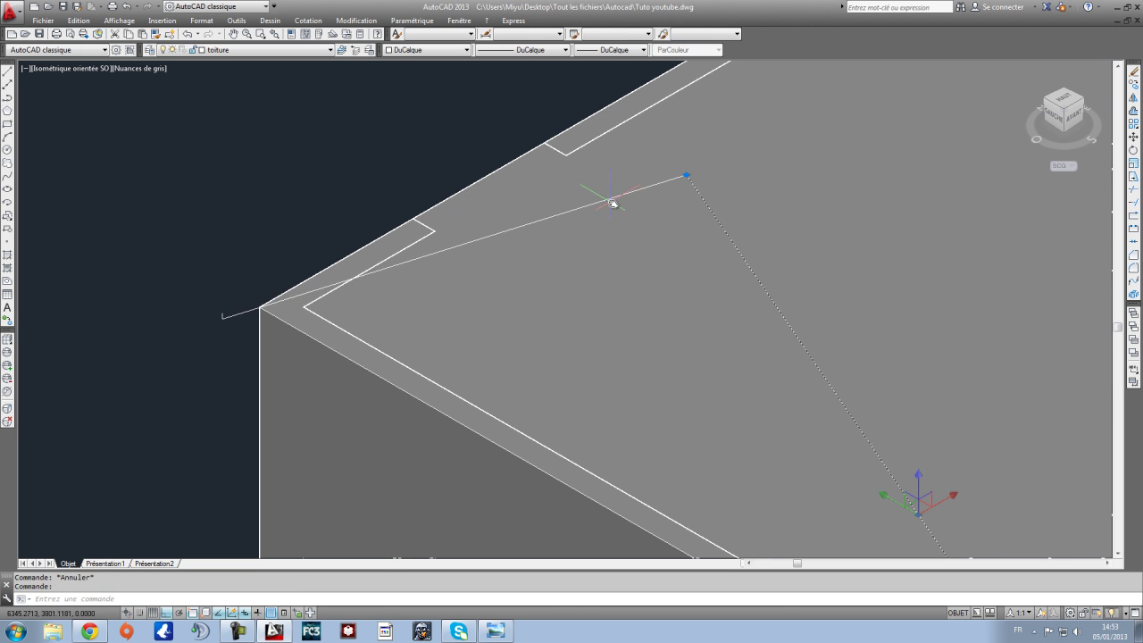
pyautogui.click(1134, 85)
pyautogui.scroll(10, 224, 325)
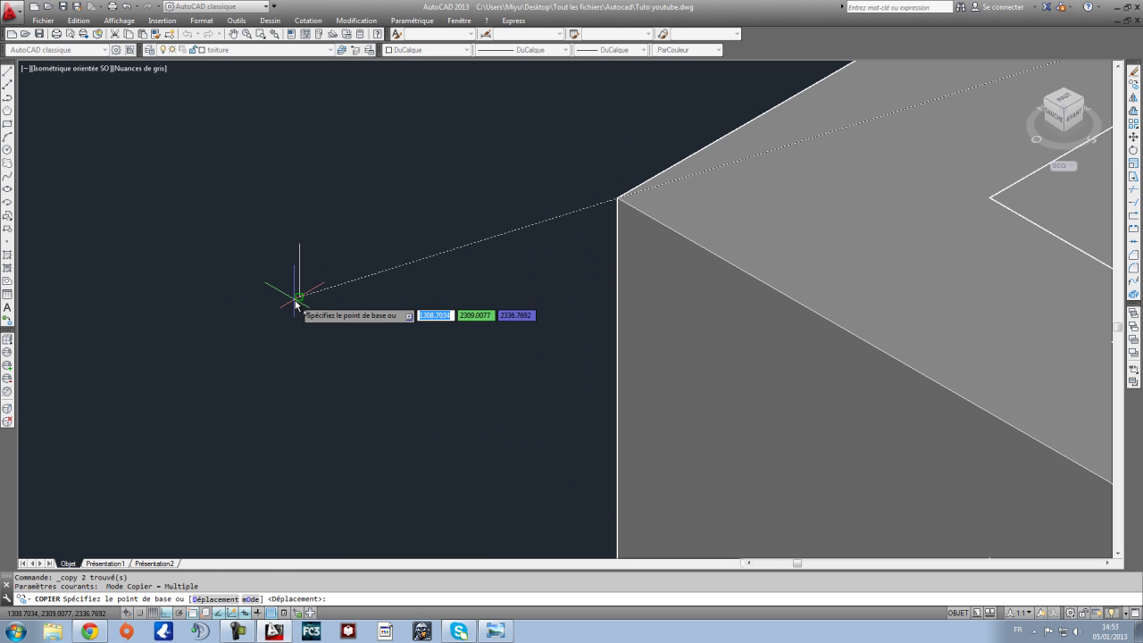
pyautogui.click(298, 298)
pyautogui.click(299, 246)
pyautogui.scroll(-8, 318, 255)
pyautogui.press('Escape')
# Step: Close the front eave end of the roof profile with a short line joining the ends of the two parallel slope lines
pyautogui.scroll(-2, 607, 291)
pyautogui.click(1054, 115)
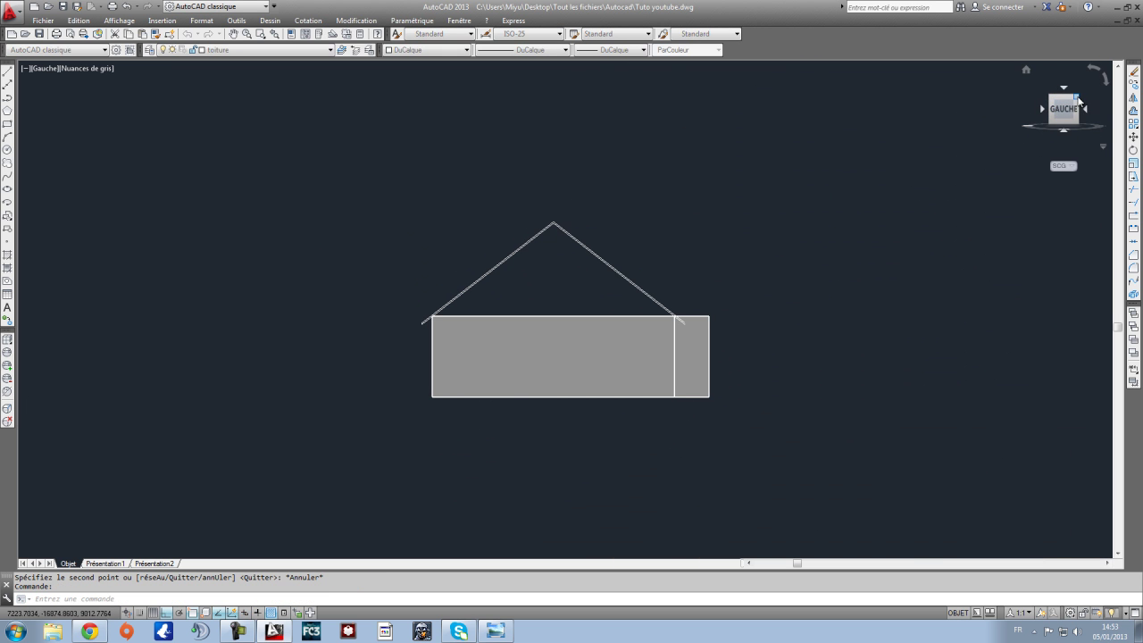
pyautogui.click(1074, 101)
pyautogui.scroll(5, 457, 483)
pyautogui.moveTo(456, 447); pyautogui.dragTo(879, 253, button='middle')
pyautogui.scroll(3, 531, 307)
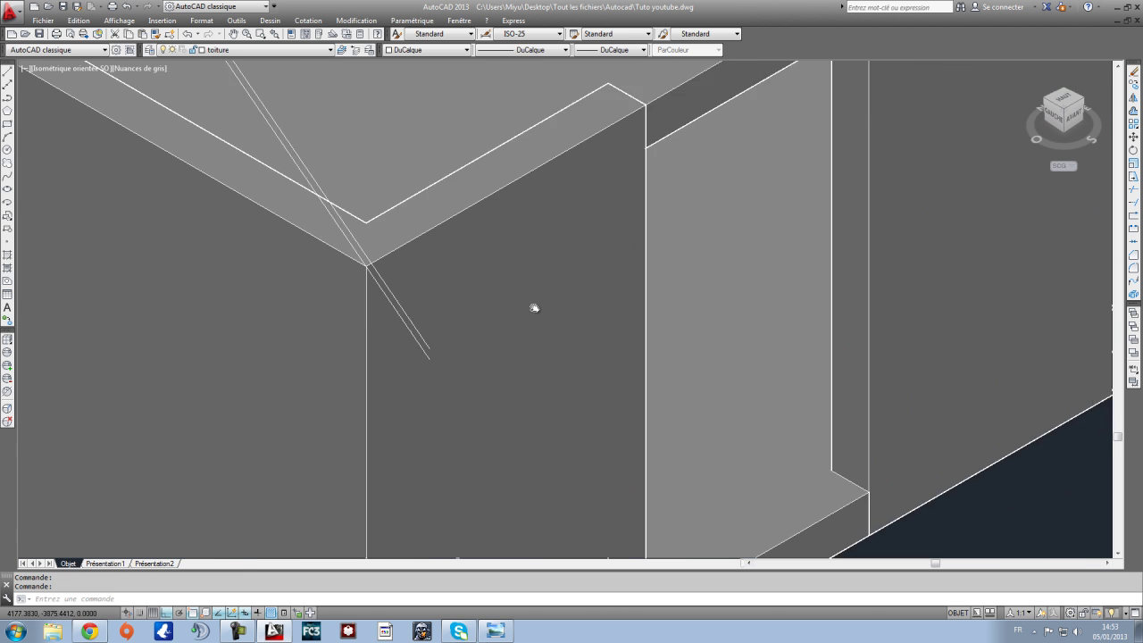
pyautogui.click(7, 74)
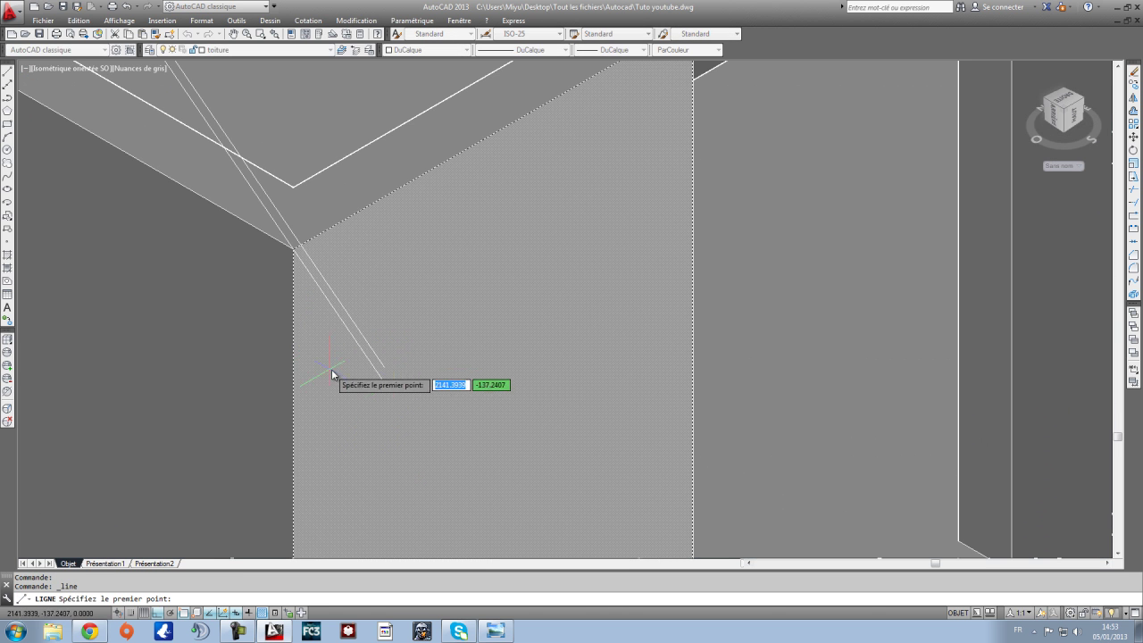
pyautogui.click(383, 368)
pyautogui.scroll(-5, 386, 380)
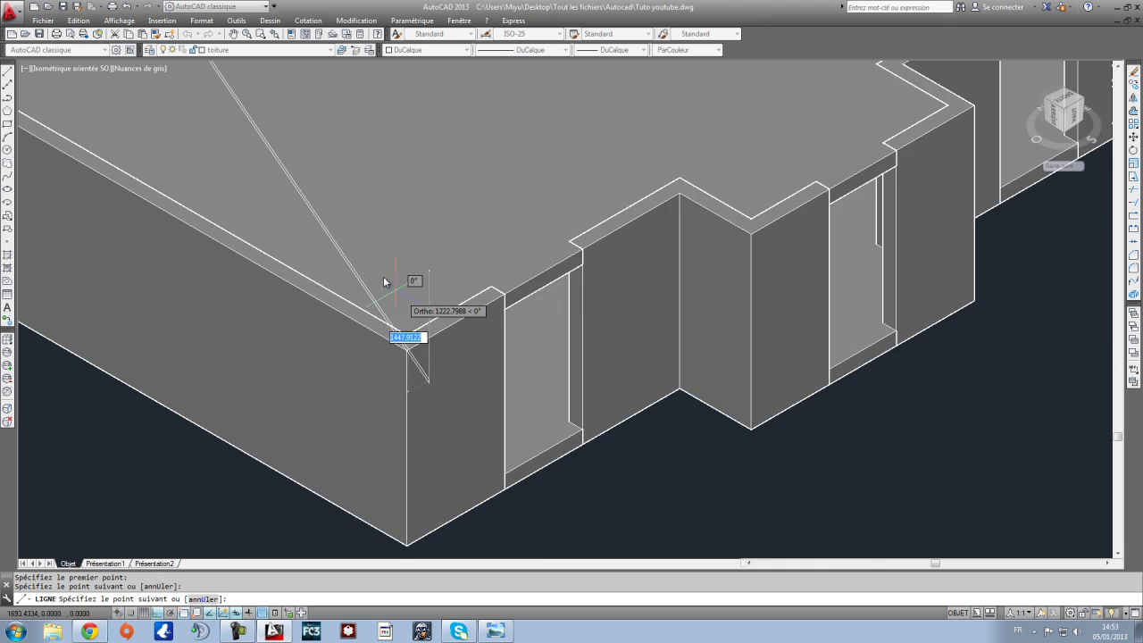
pyautogui.scroll(2, 398, 357)
pyautogui.press('Escape')
# Step: Examine the closed double-line roof profile at its peak, both eaves and along the house's front walls
pyautogui.scroll(-4, 401, 380)
pyautogui.scroll(2, 421, 288)
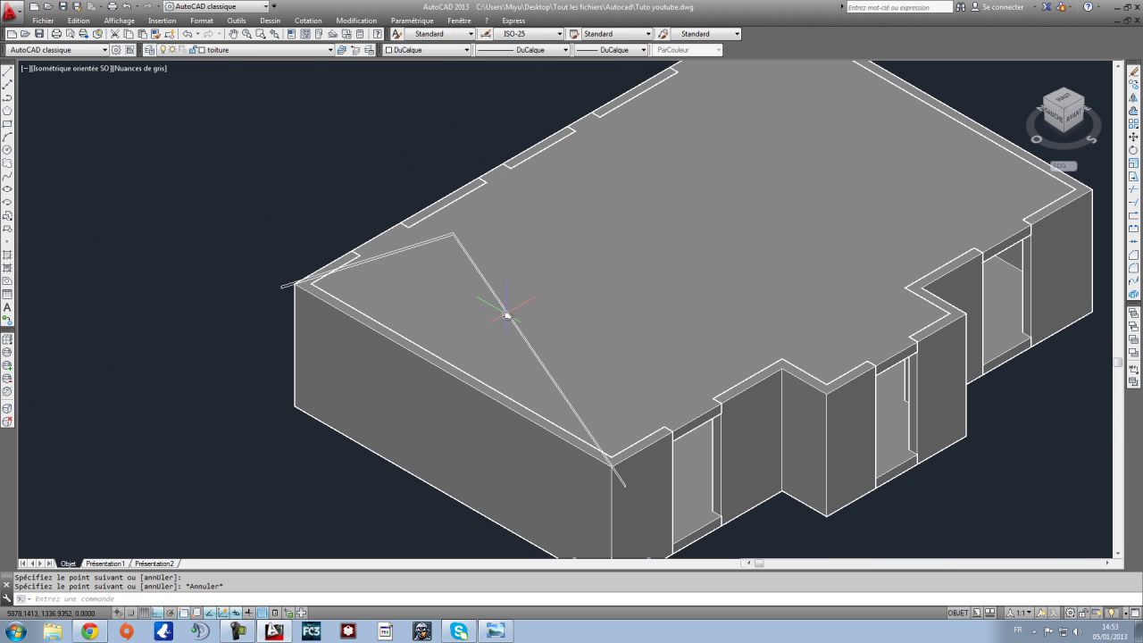
pyautogui.scroll(2, 527, 302)
pyautogui.moveTo(366, 291); pyautogui.dragTo(528, 250, button='middle')
pyautogui.scroll(2, 530, 253)
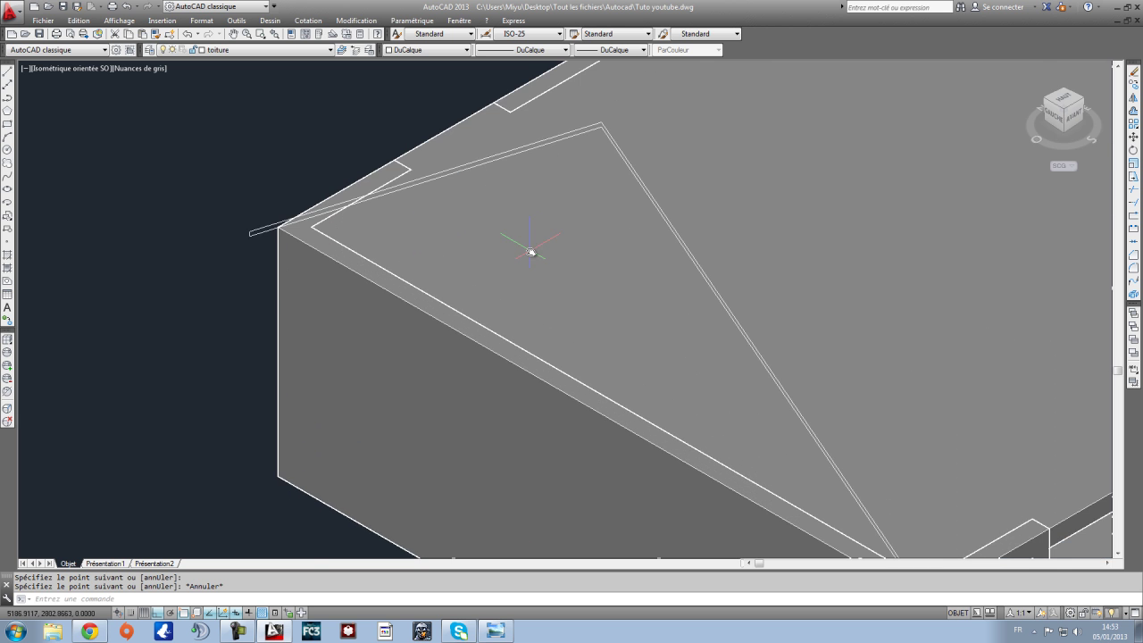
pyautogui.scroll(-2, 688, 293)
pyautogui.scroll(4, 620, 334)
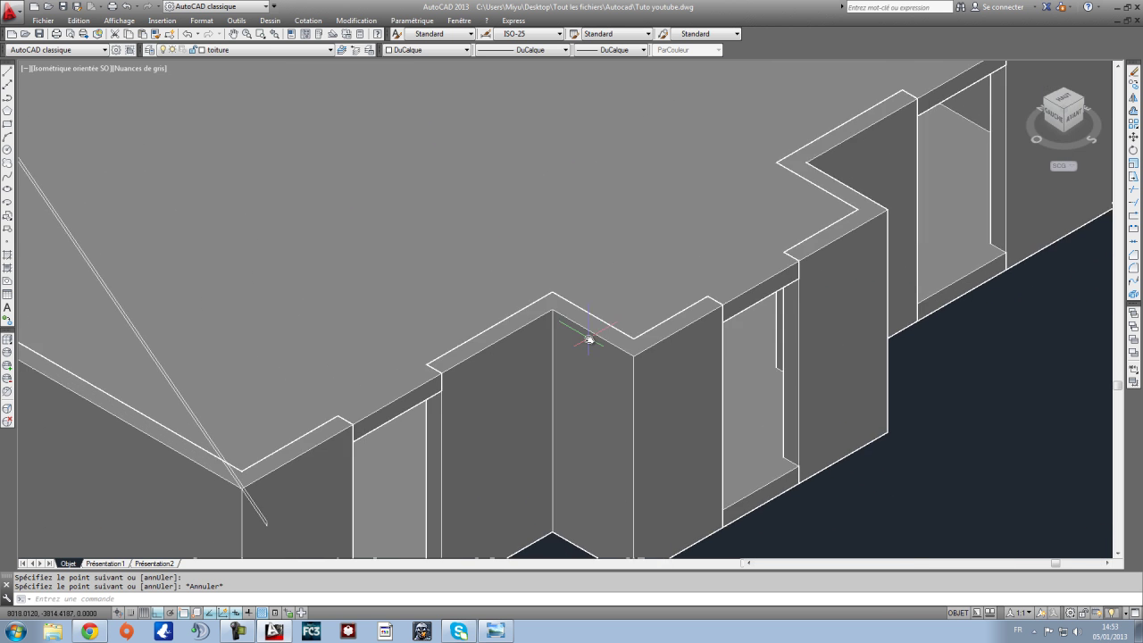
pyautogui.scroll(3, 536, 327)
pyautogui.scroll(-3, 536, 325)
pyautogui.scroll(2, 528, 316)
pyautogui.scroll(-4, 482, 318)
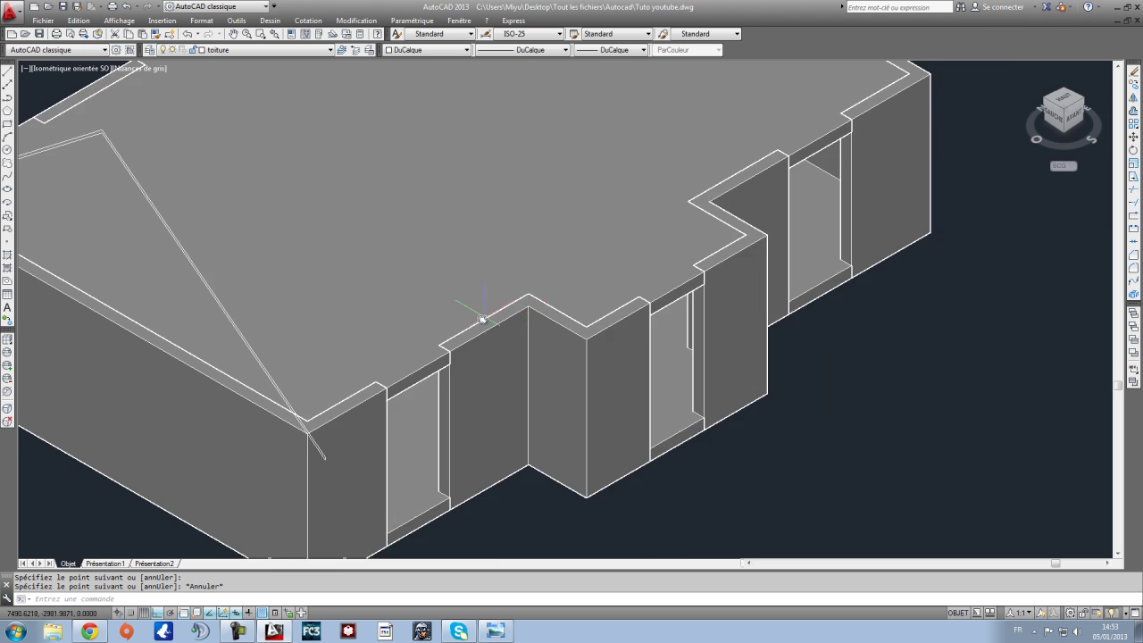
pyautogui.moveTo(483, 319); pyautogui.dragTo(691, 369, button='middle')
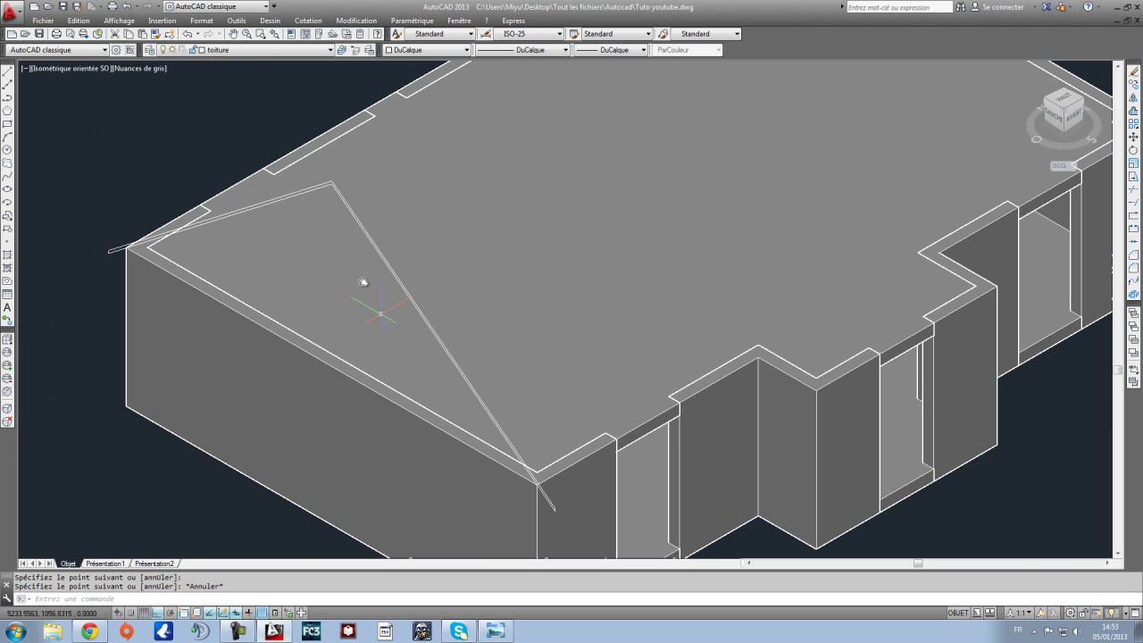
# Step: Hide the Dallage, Murs and Plafond layers and convert the roof profile's six lines into a region
pyautogui.click(259, 50)
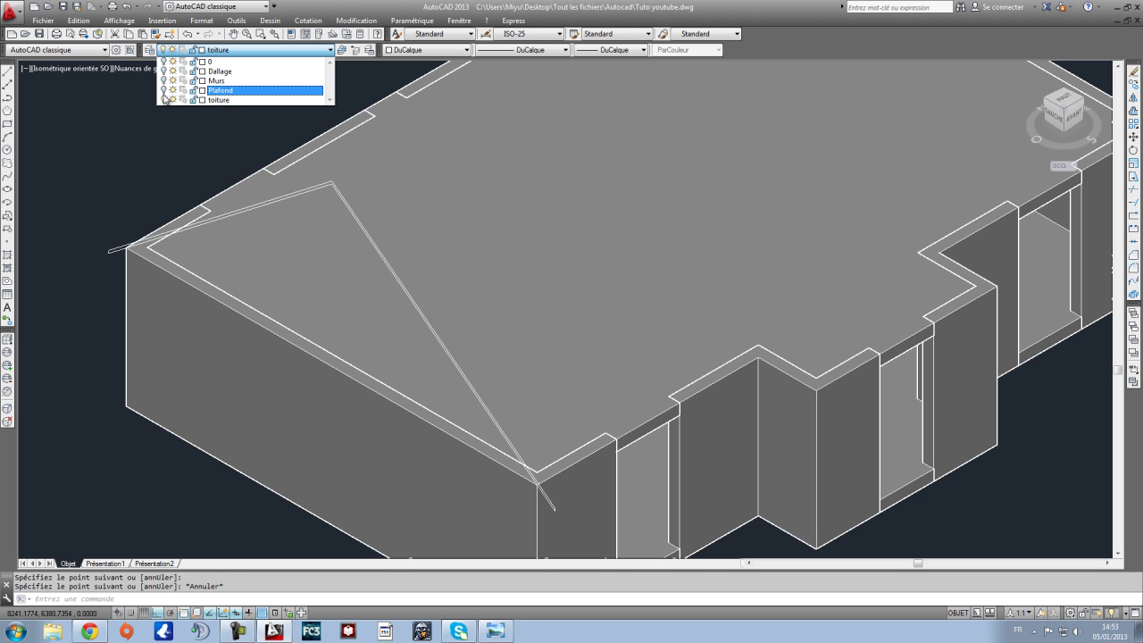
pyautogui.click(163, 90)
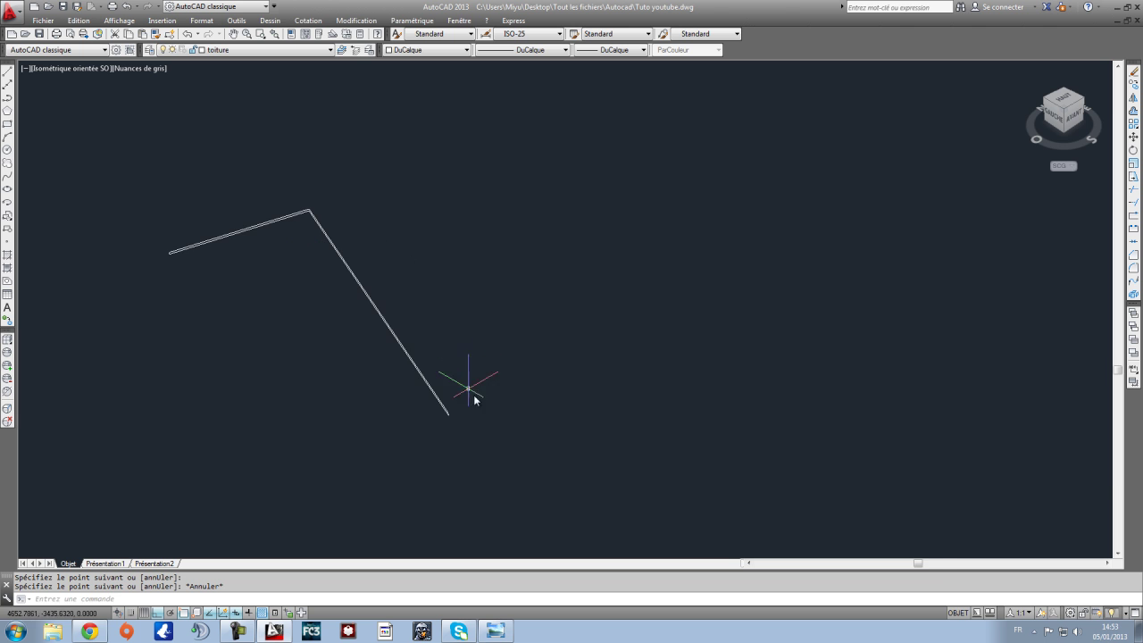
pyautogui.click(270, 20)
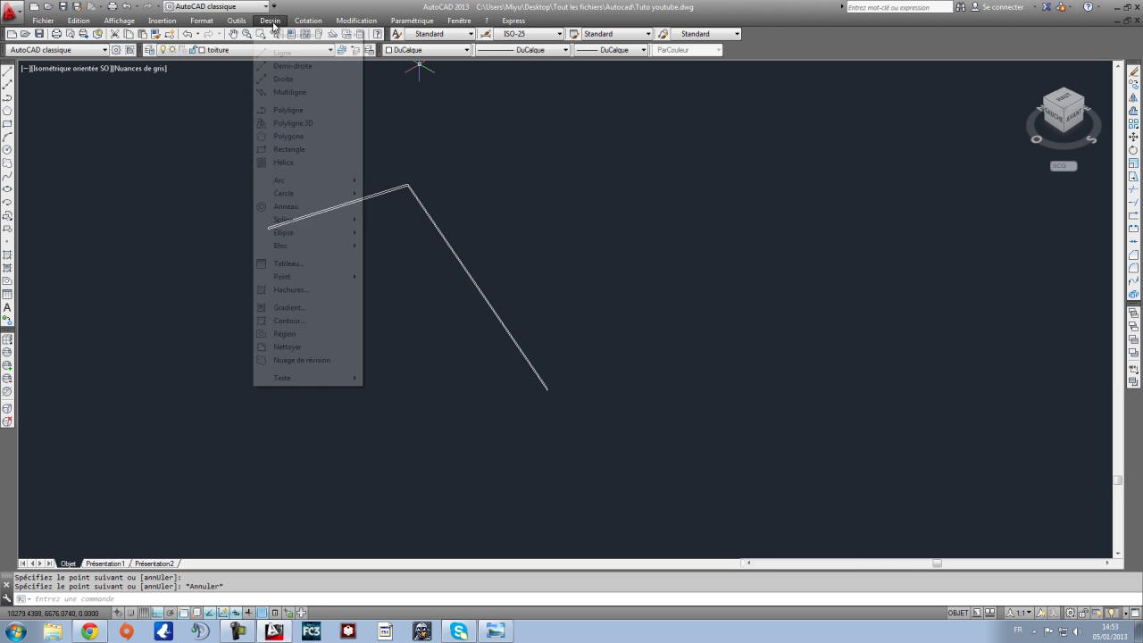
pyautogui.click(298, 335)
pyautogui.click(552, 431)
pyautogui.click(201, 173)
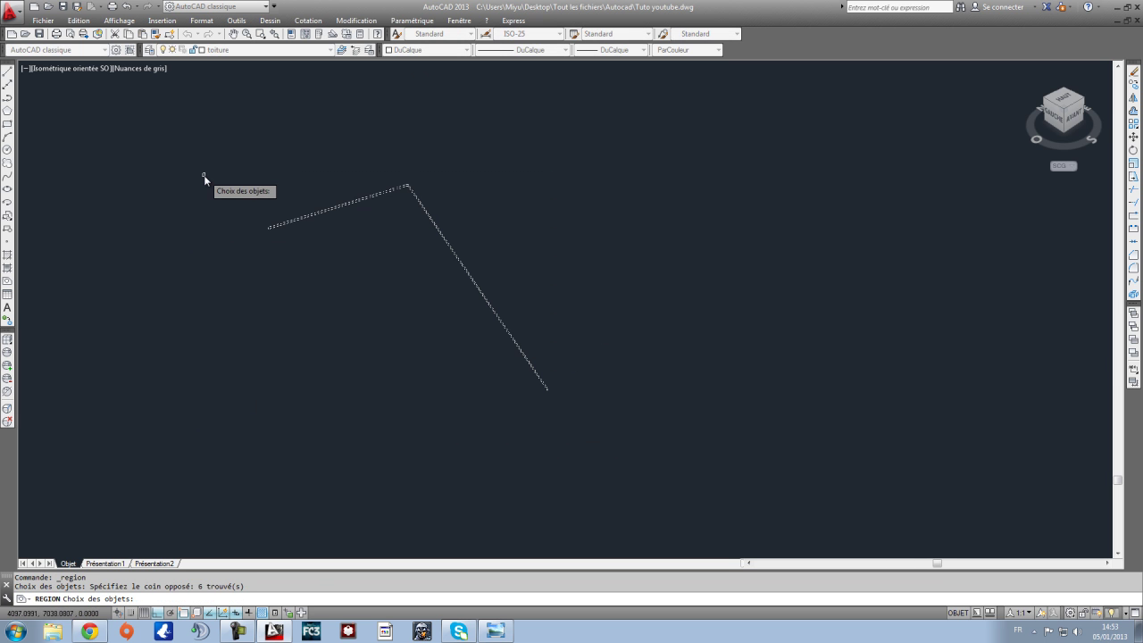
pyautogui.press('Return')
pyautogui.scroll(2, 341, 228)
pyautogui.moveTo(493, 254); pyautogui.dragTo(355, 231, button='middle')
pyautogui.scroll(-1, 356, 231)
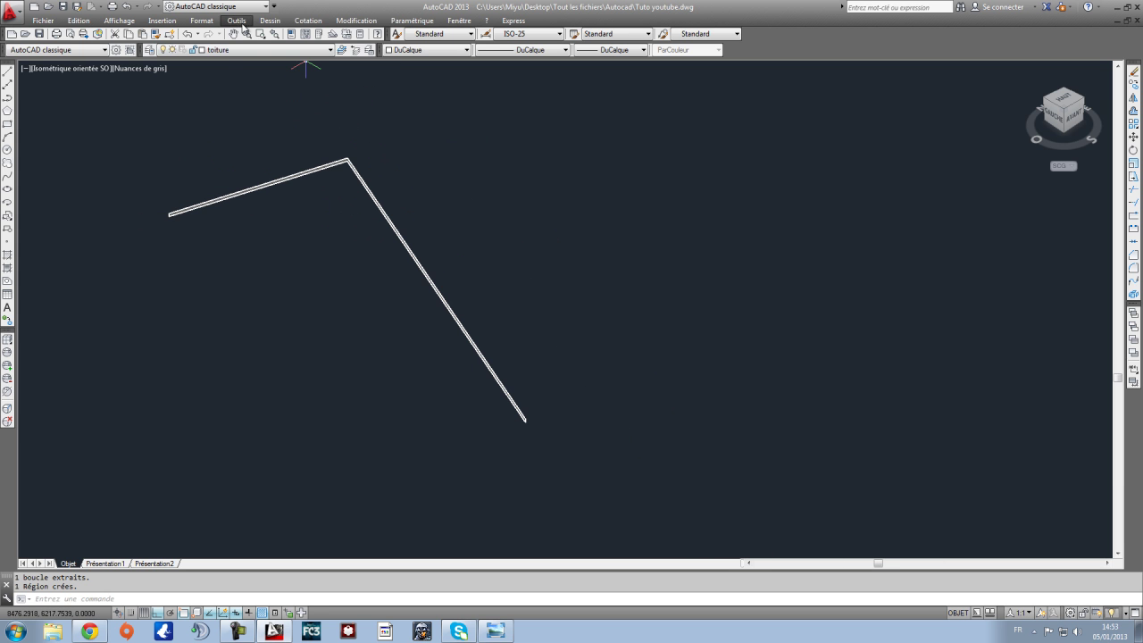
# Step: Turn the hidden Dallage, Murs and Plafond layers back on
pyautogui.click(224, 50)
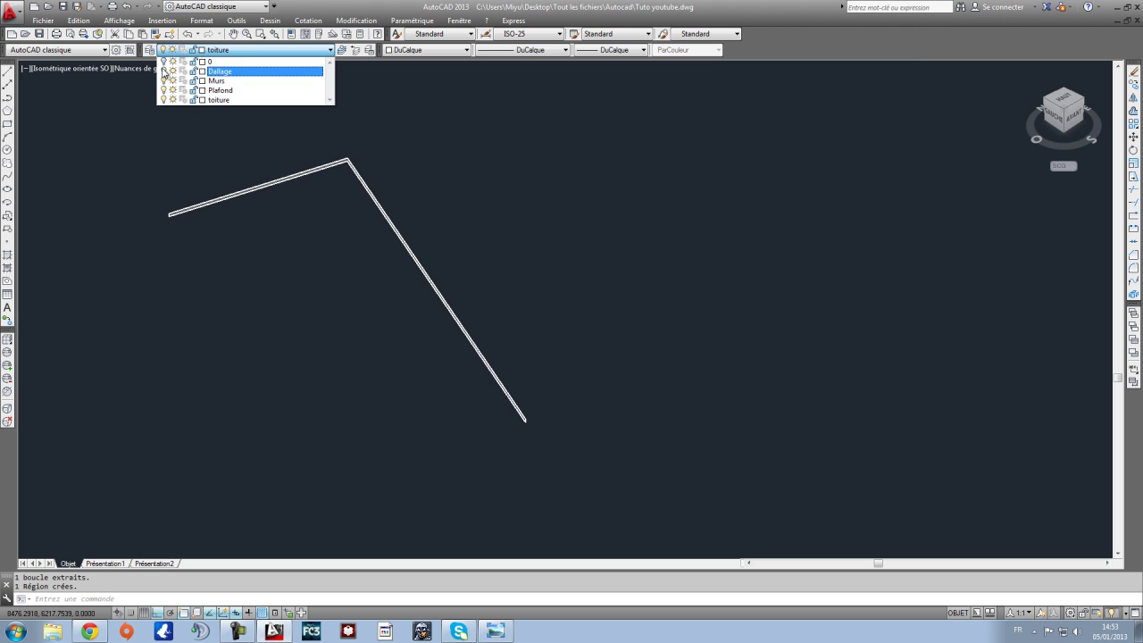
pyautogui.click(164, 72)
pyautogui.click(519, 171)
pyautogui.scroll(2, 548, 223)
# Step: Select the roof profile region above the end wall
pyautogui.click(317, 223)
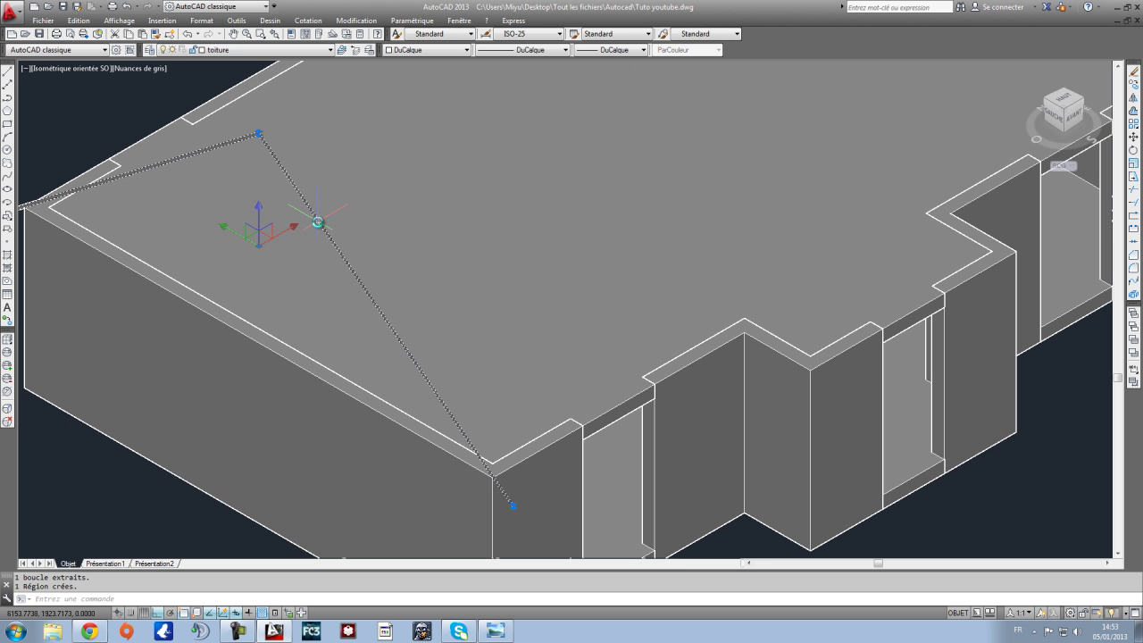
# Step: Check the layer list and examine the gable-shaped roof profile above the building's end wall
pyautogui.click(242, 52)
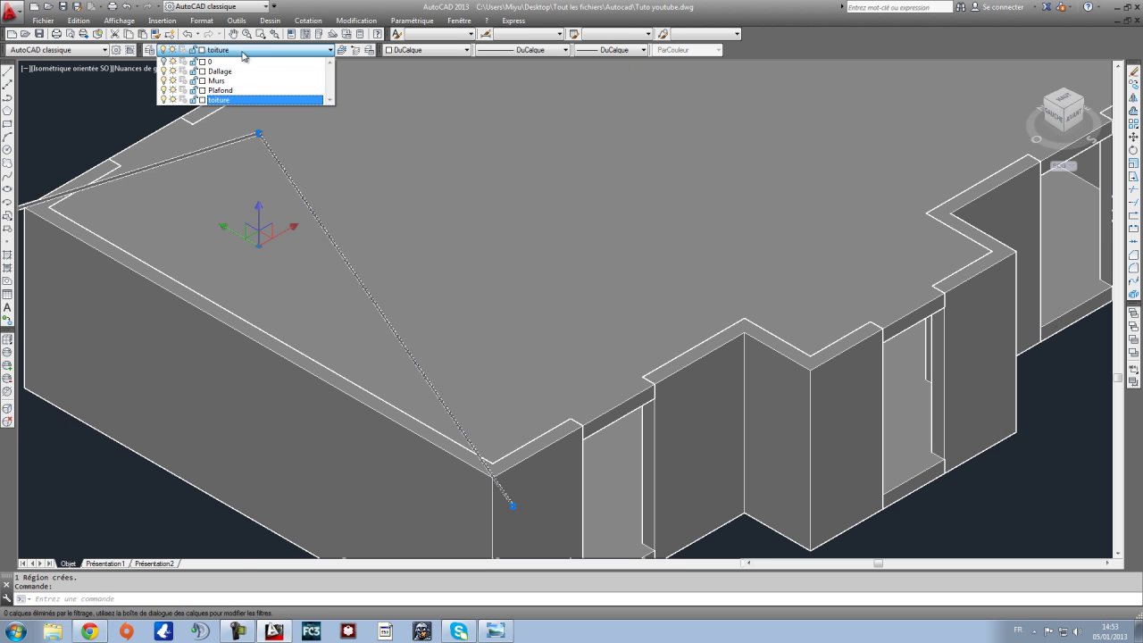
pyautogui.click(134, 588)
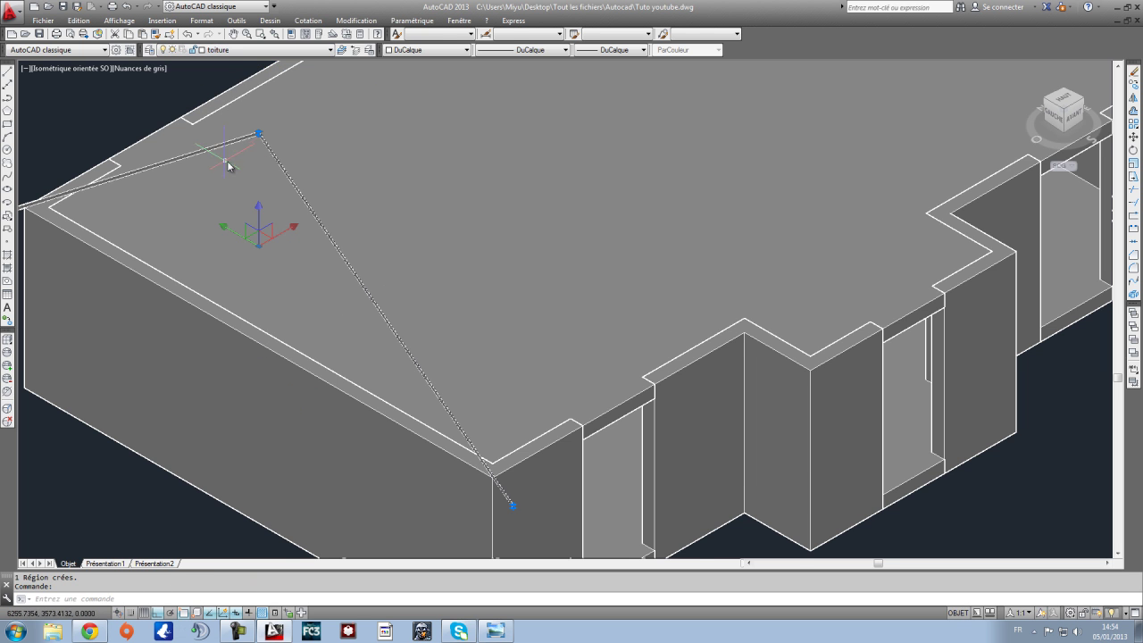
pyautogui.press('Escape')
pyautogui.scroll(4, 255, 140)
pyautogui.click(264, 145)
pyautogui.press('Escape')
pyautogui.scroll(-1, 266, 144)
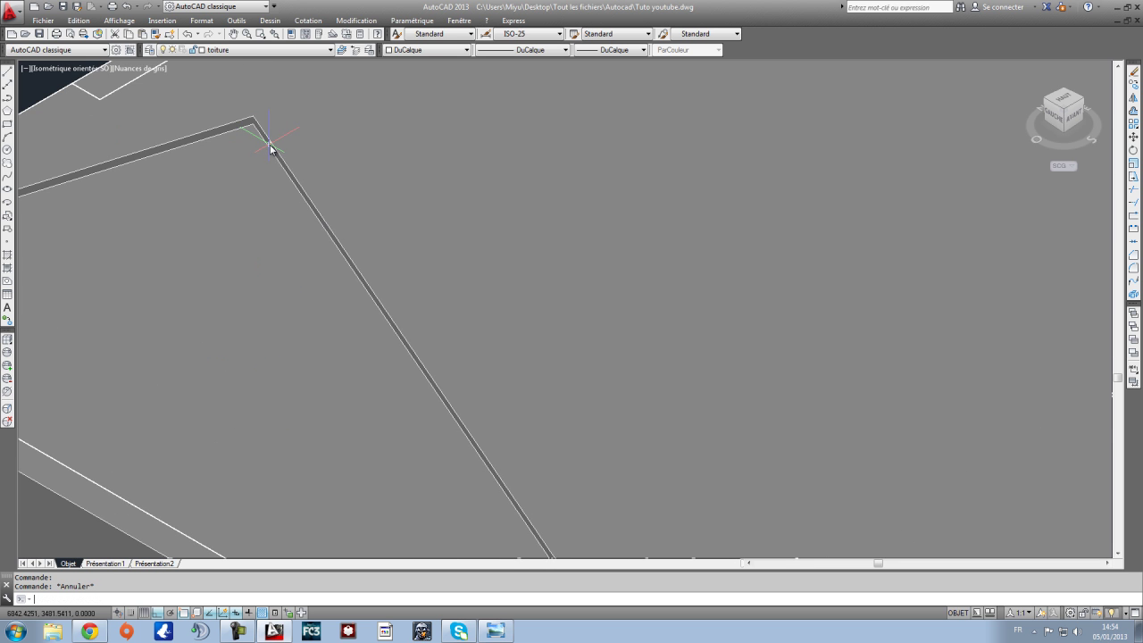
pyautogui.scroll(-3, 271, 149)
pyautogui.scroll(2, 303, 216)
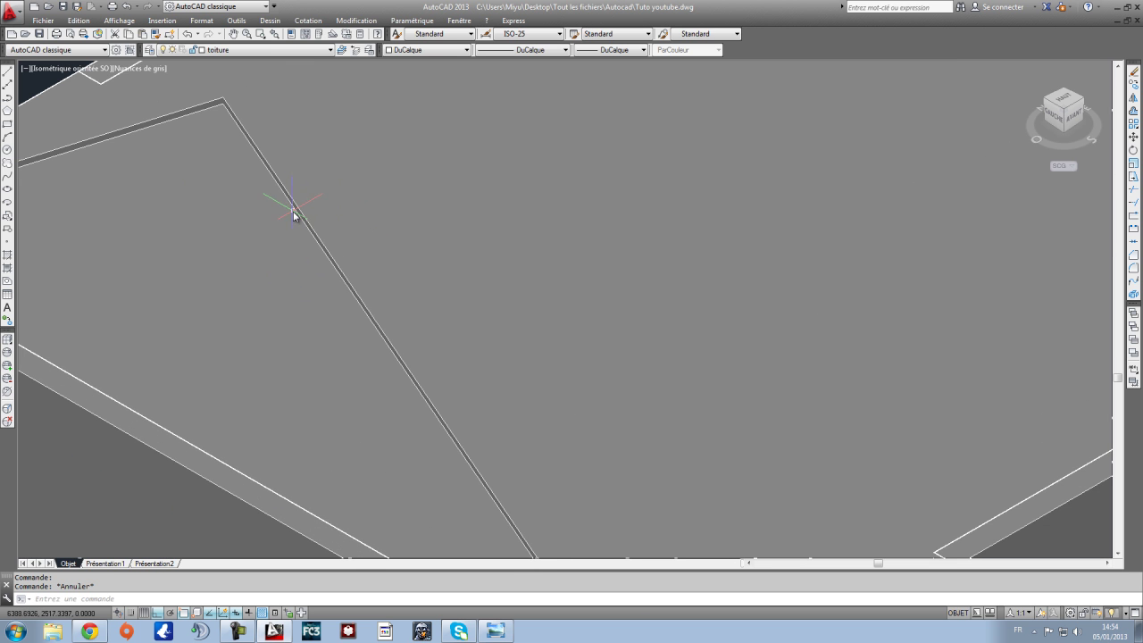
pyautogui.scroll(-5, 297, 215)
pyautogui.click(269, 21)
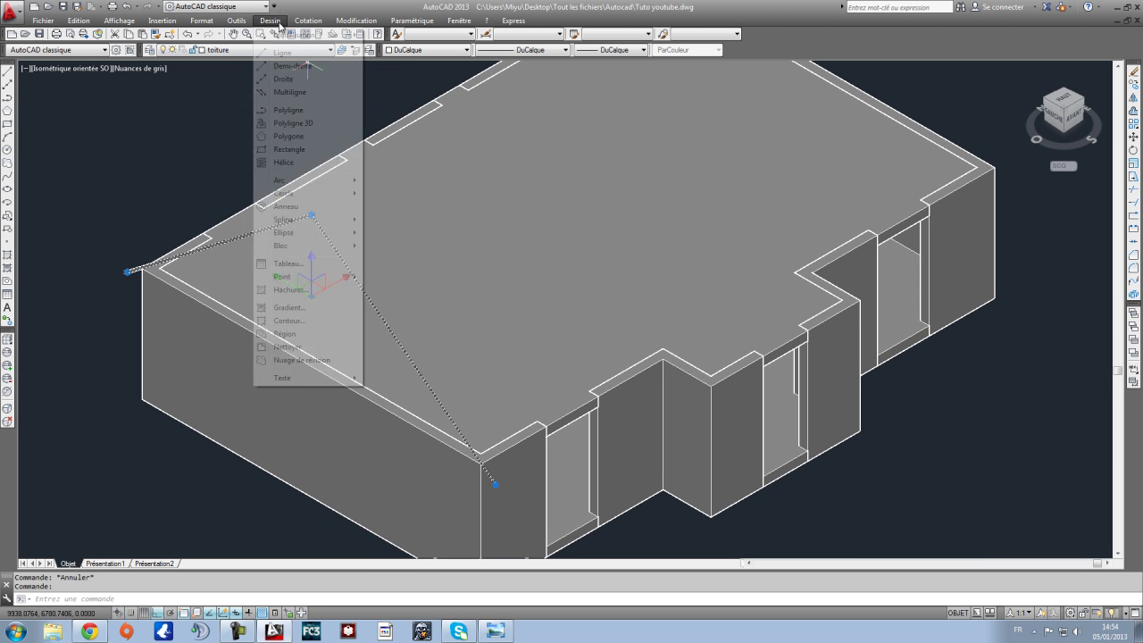
pyautogui.moveTo(295, 34)
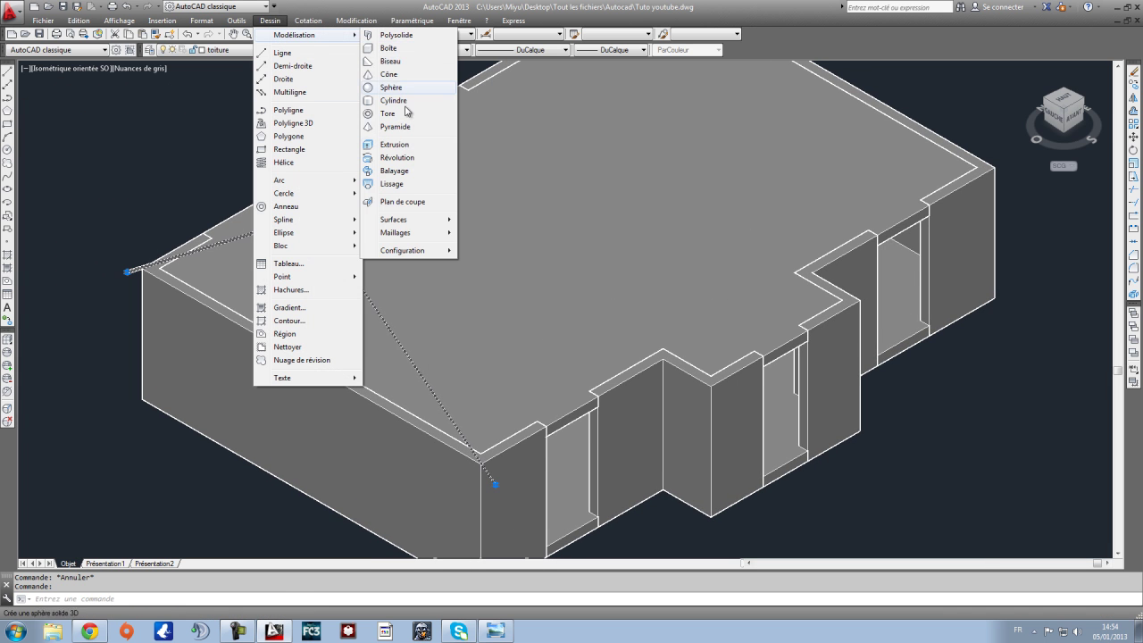
pyautogui.click(421, 145)
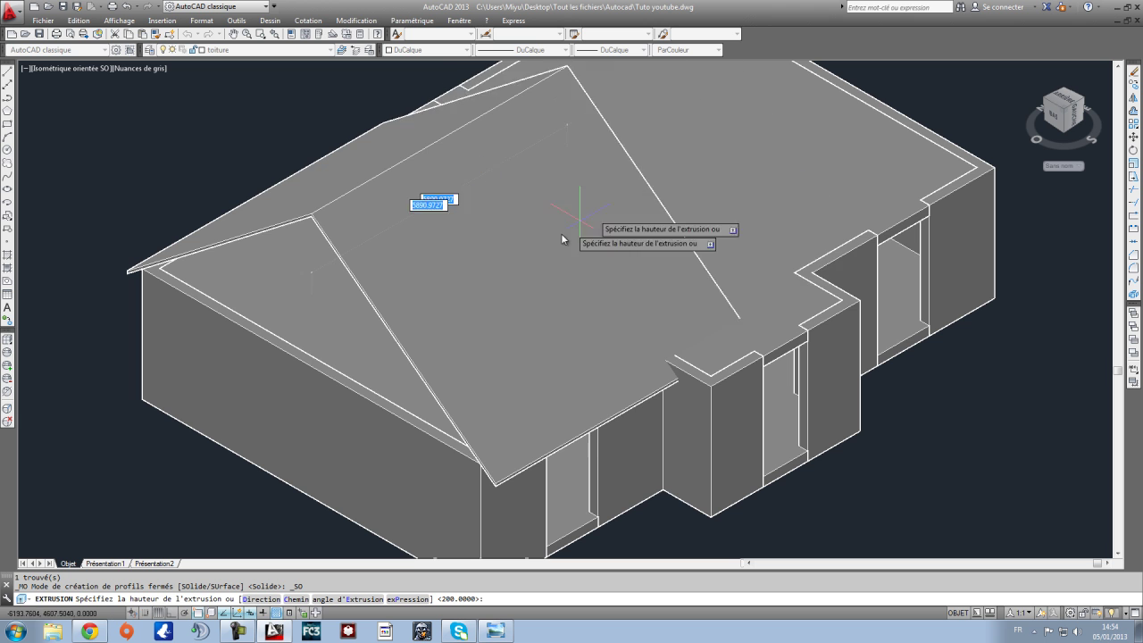
pyautogui.scroll(3, 612, 250)
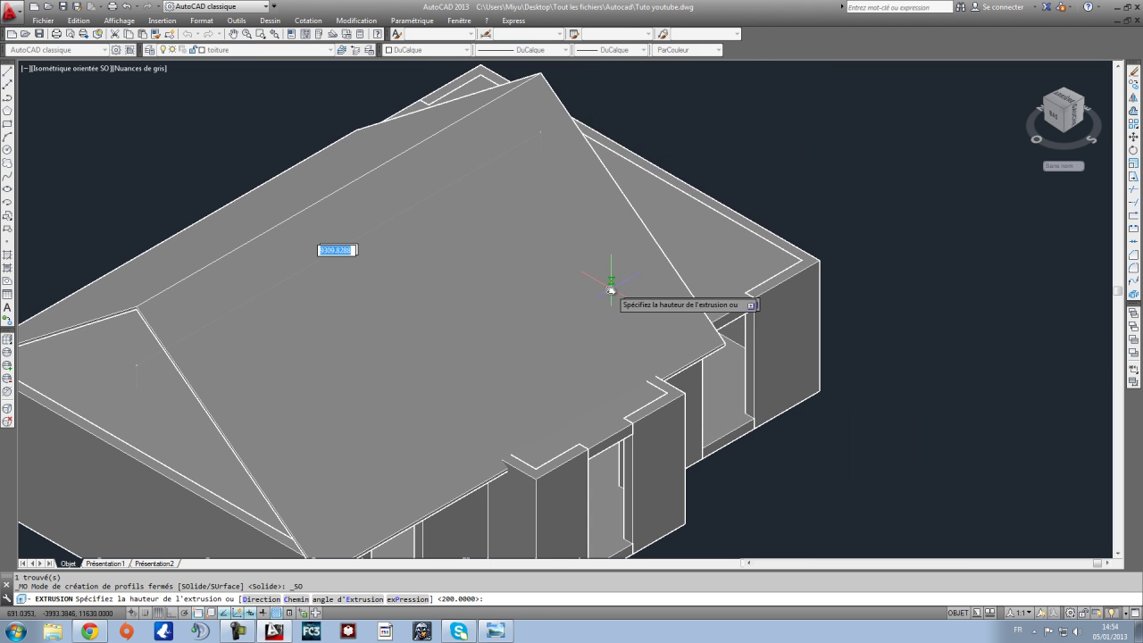
pyautogui.moveTo(669, 301); pyautogui.dragTo(635, 188, button='middle')
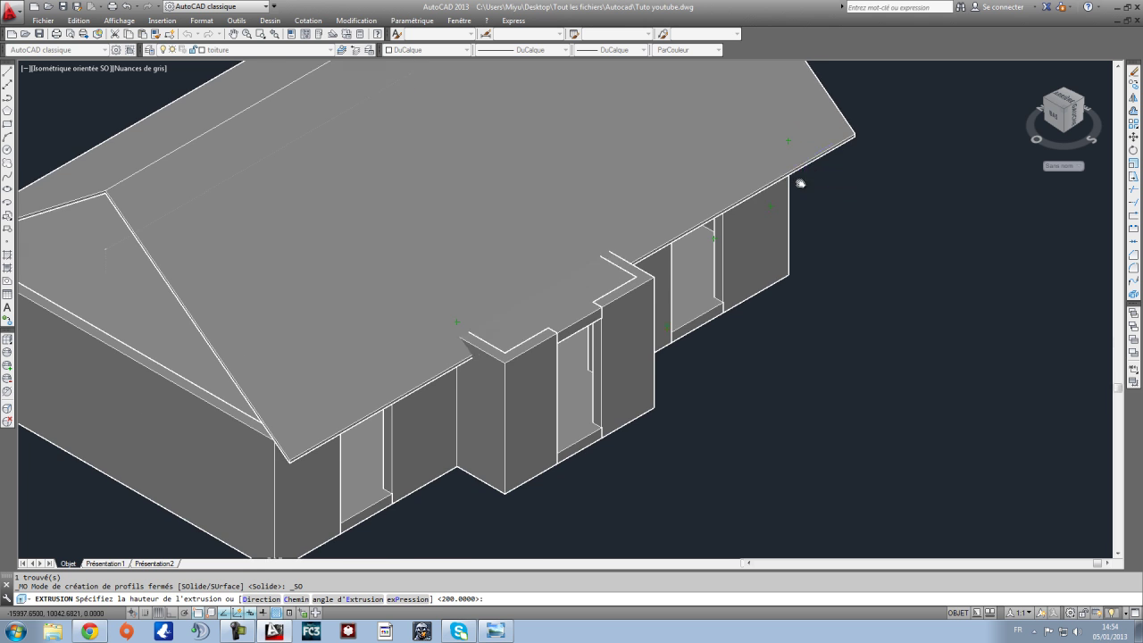
pyautogui.press('Escape')
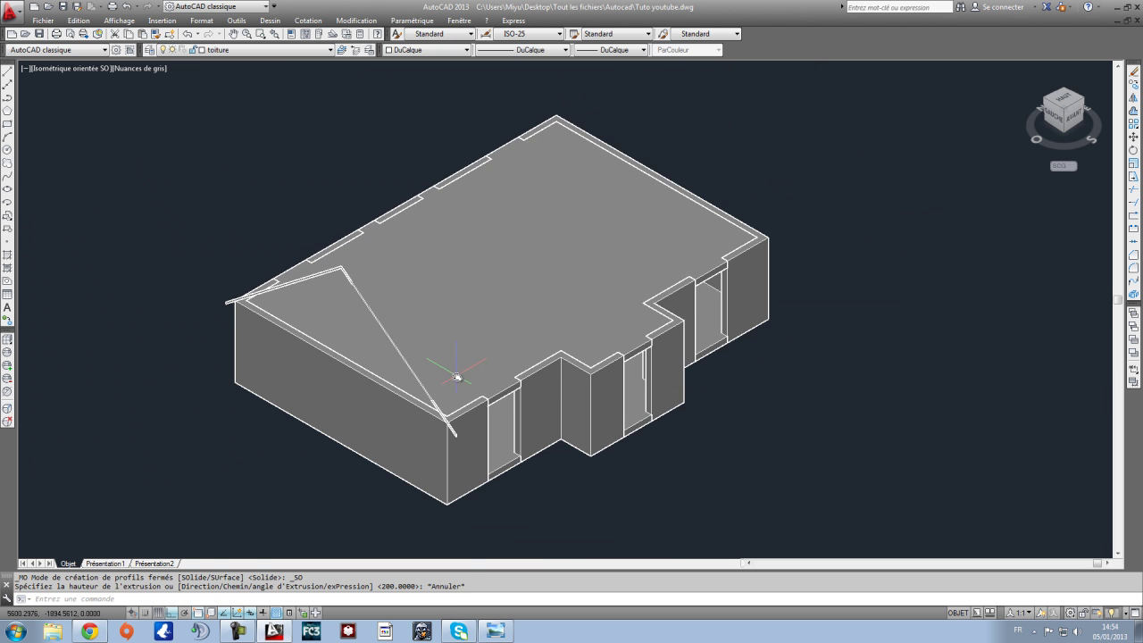
pyautogui.scroll(3, 457, 376)
pyautogui.click(431, 392)
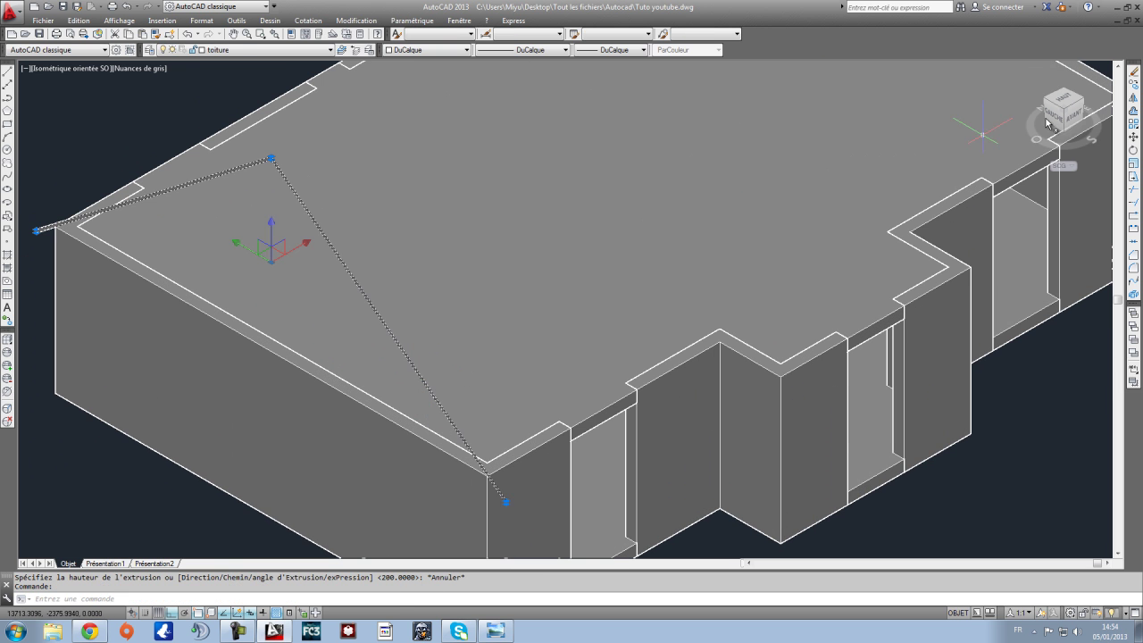
pyautogui.click(266, 25)
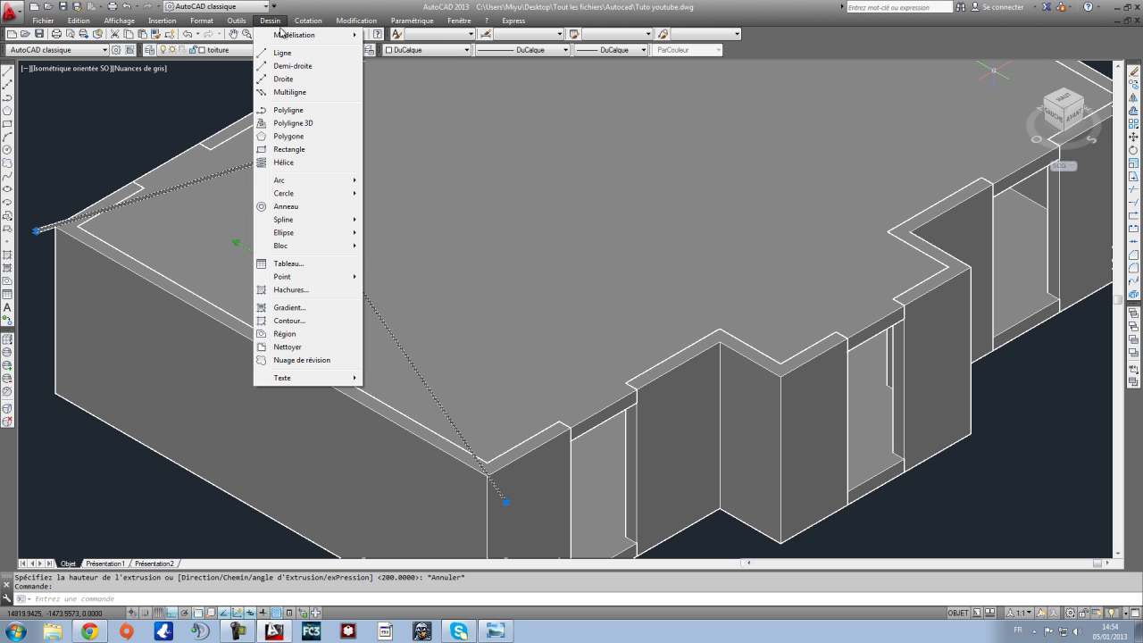
pyautogui.moveTo(299, 35)
pyautogui.click(406, 152)
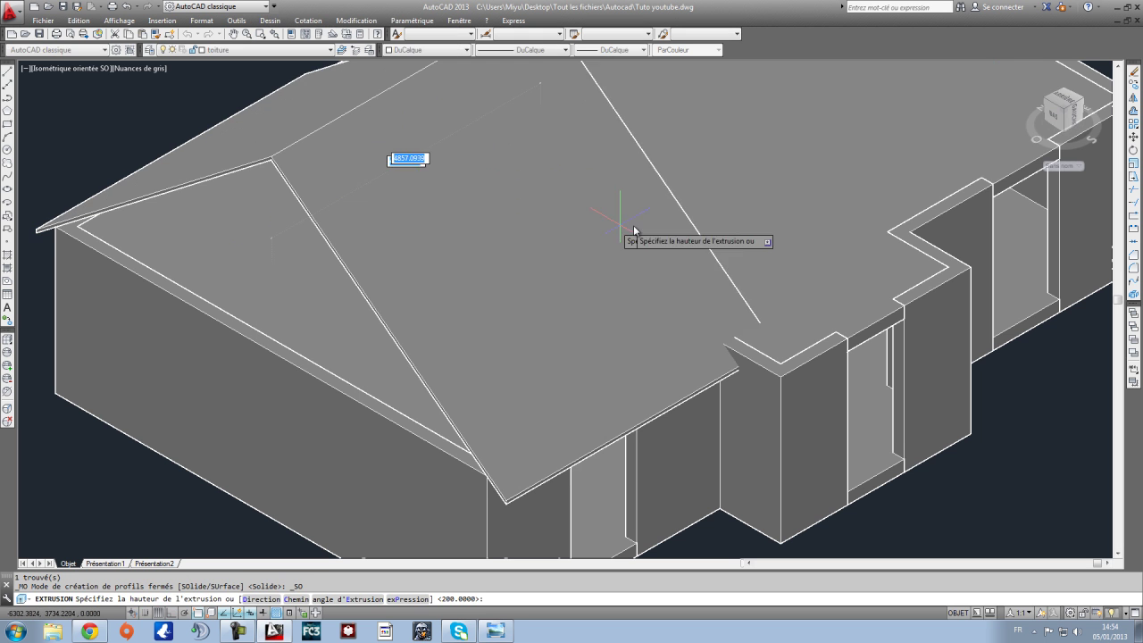
pyautogui.scroll(-5, 631, 235)
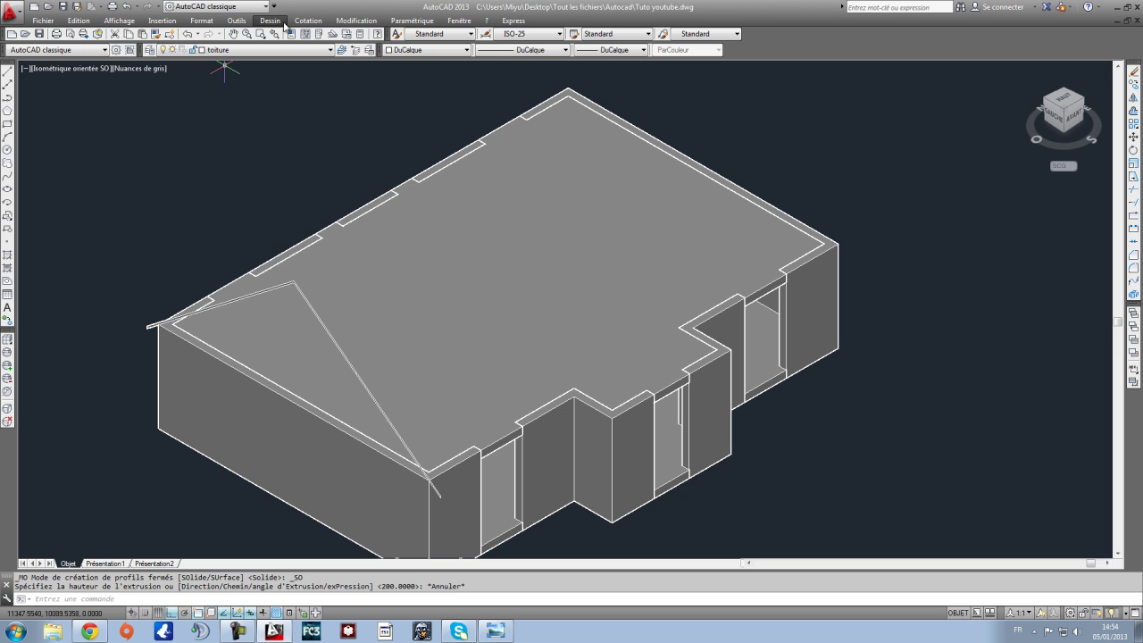
# Step: Add a linear dimension along the recessed long facade, between its two outer top corners, with the dimension line placed well outside the building
pyautogui.click(284, 24)
pyautogui.moveTo(303, 24)
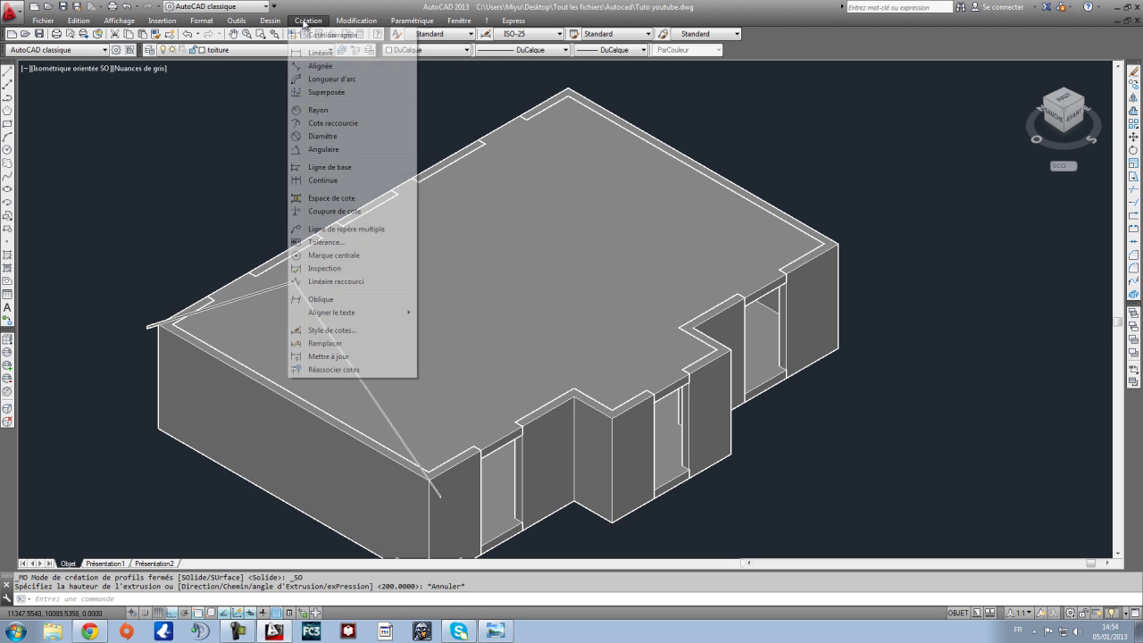
pyautogui.click(319, 53)
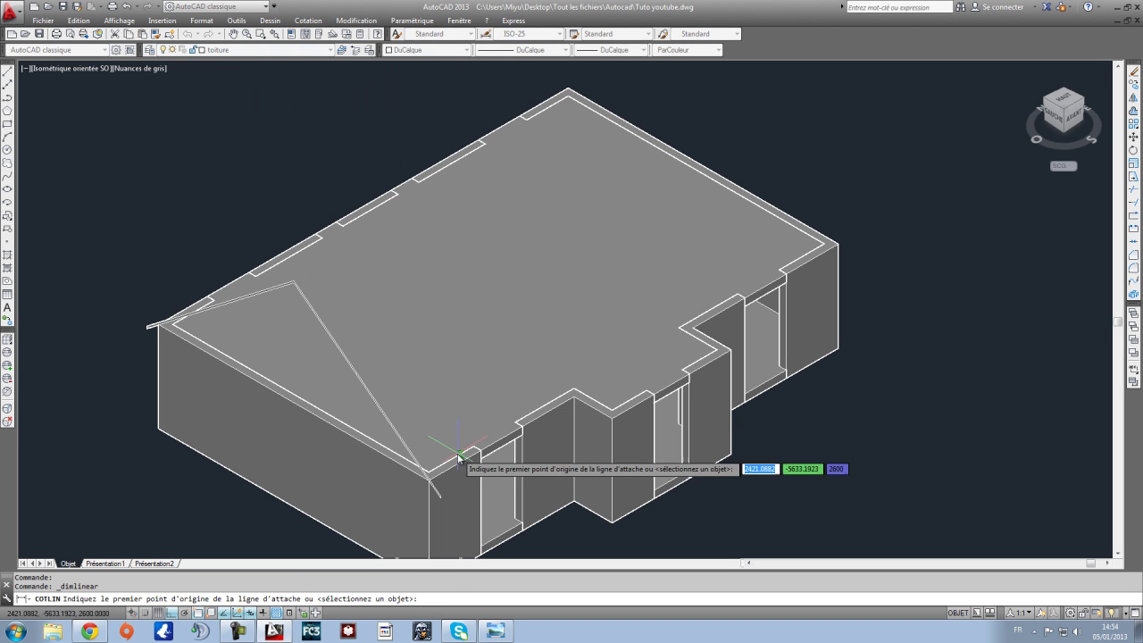
pyautogui.scroll(5, 429, 478)
pyautogui.scroll(-3, 429, 473)
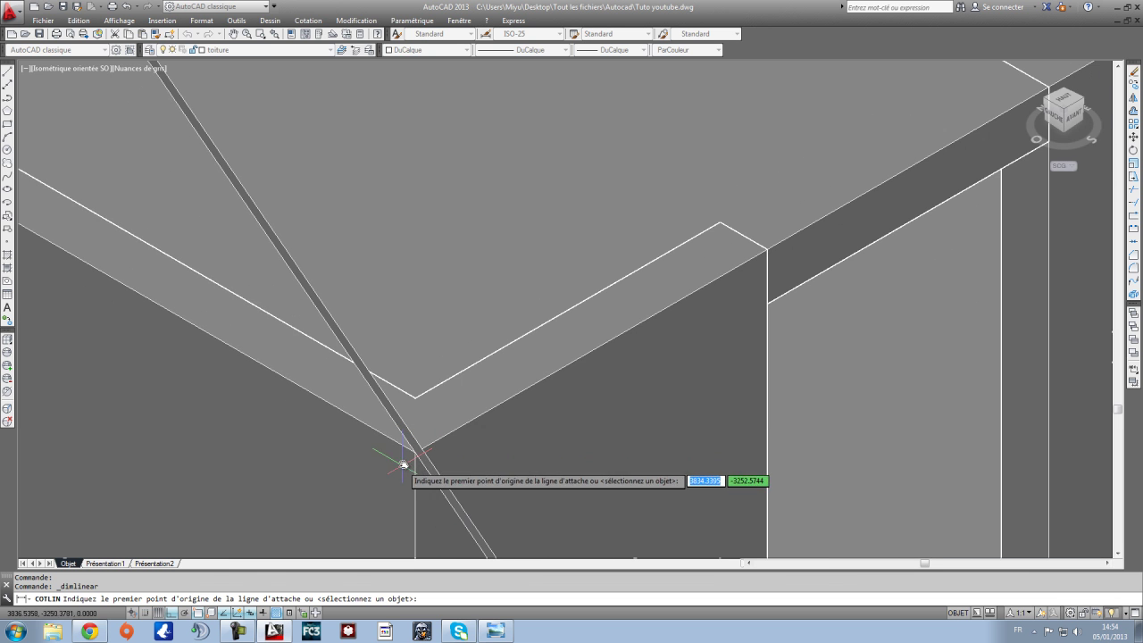
pyautogui.click(416, 450)
pyautogui.scroll(-4, 474, 397)
pyautogui.scroll(5, 637, 294)
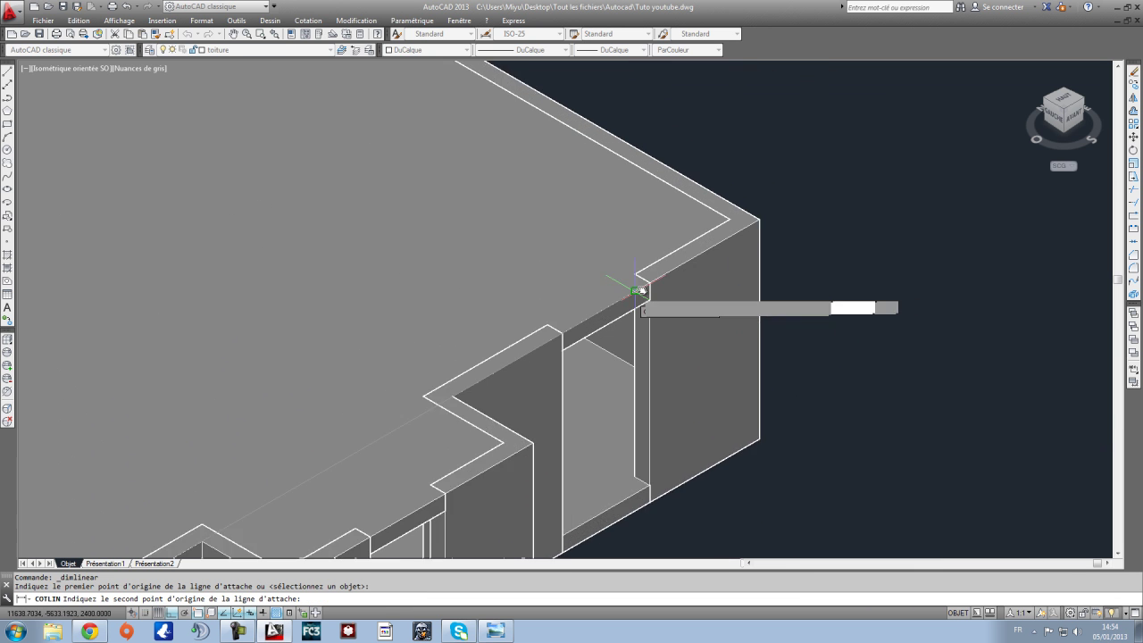
pyautogui.click(805, 192)
pyautogui.scroll(-5, 807, 283)
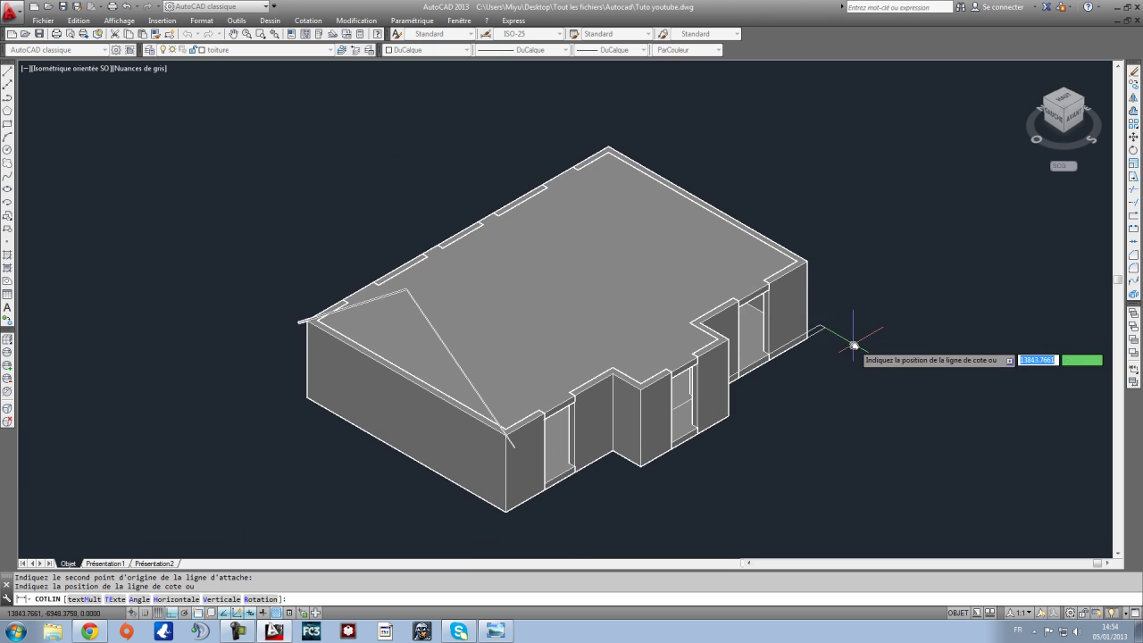
pyautogui.scroll(-2, 786, 324)
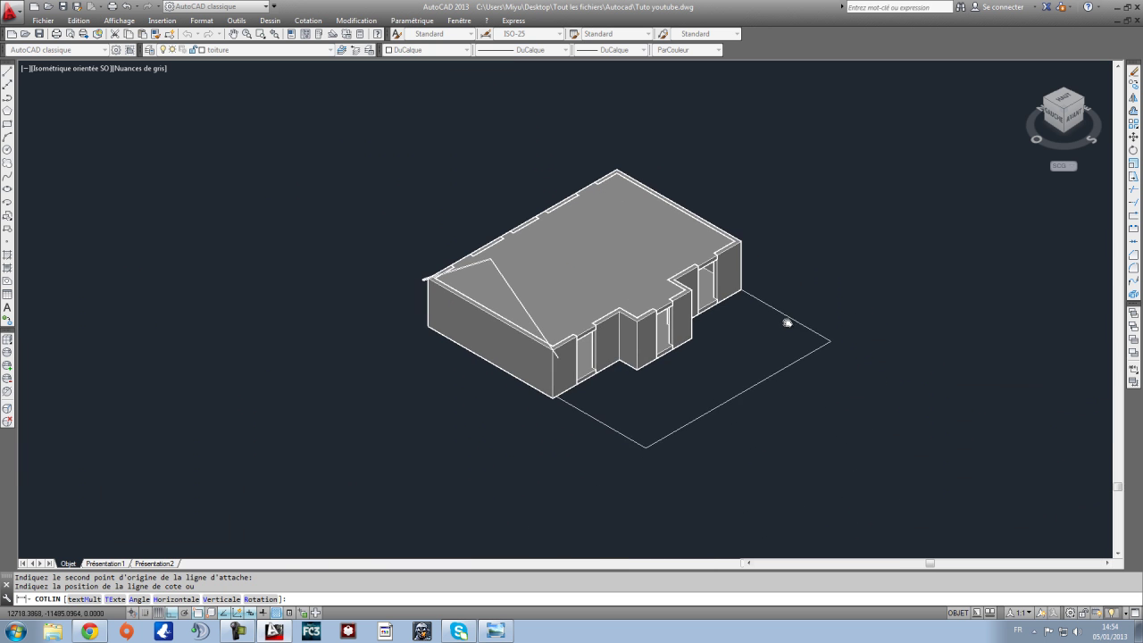
pyautogui.click(824, 389)
# Step: Modify the ISO-25 dimension style so that it uses an overall scale of 300
pyautogui.scroll(5, 824, 392)
pyautogui.scroll(3, 566, 399)
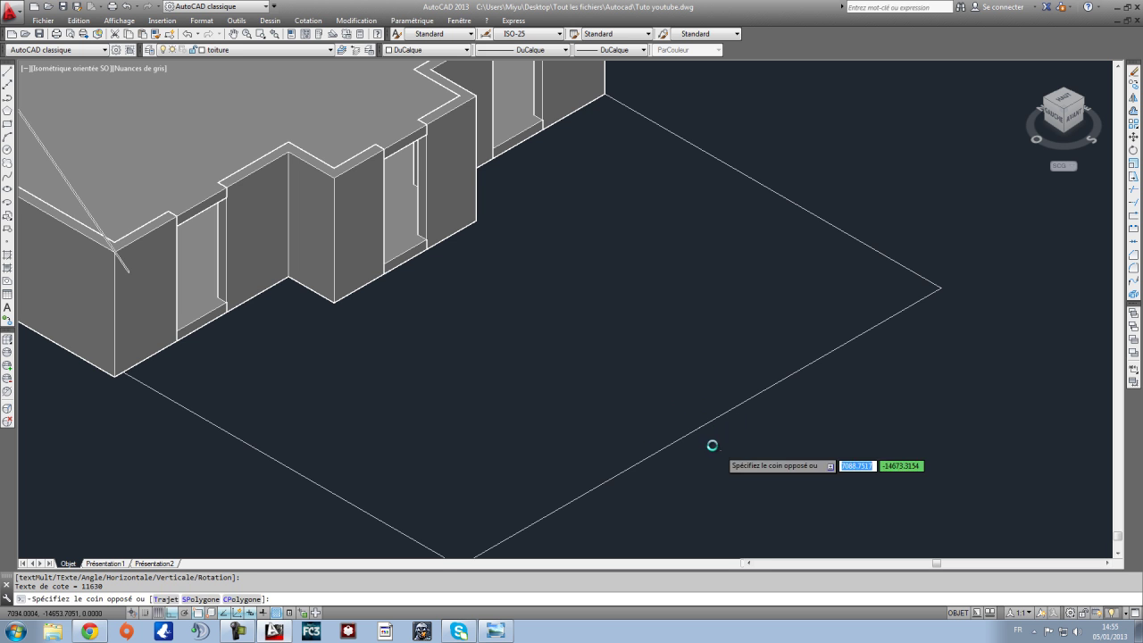
pyautogui.press('Escape')
pyautogui.click(306, 21)
pyautogui.click(331, 331)
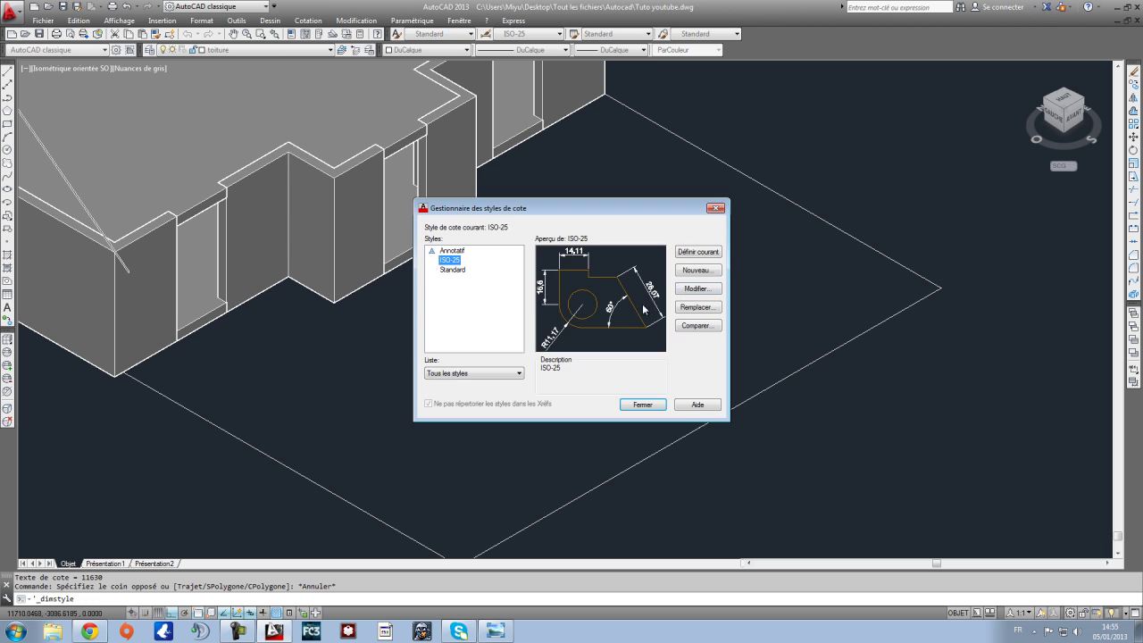
pyautogui.click(702, 295)
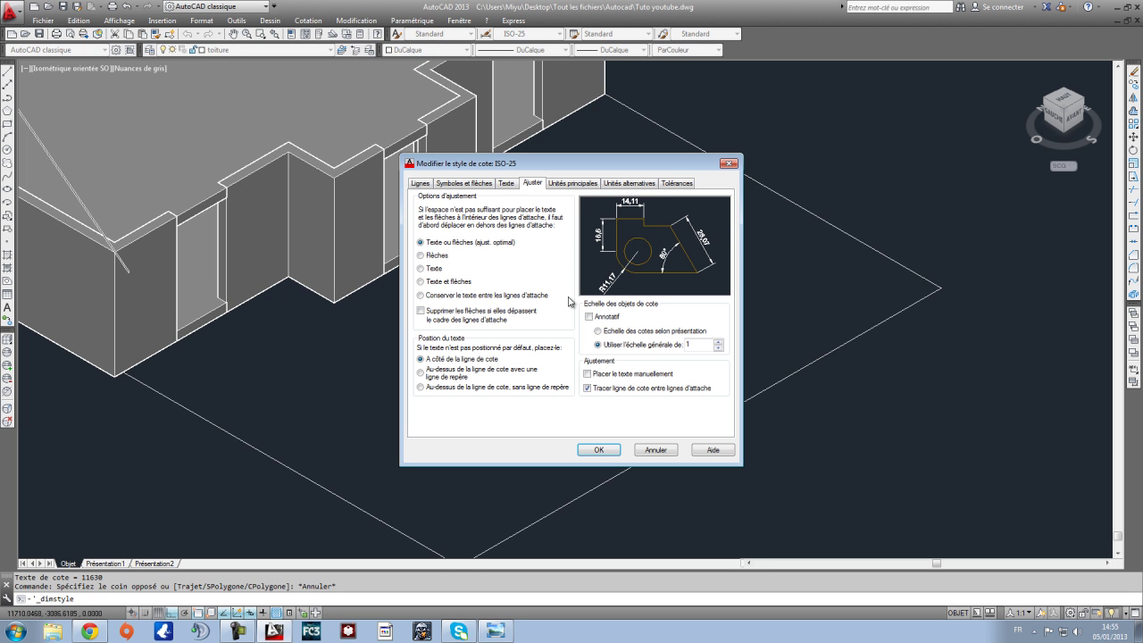
pyautogui.moveTo(705, 349); pyautogui.dragTo(649, 346)
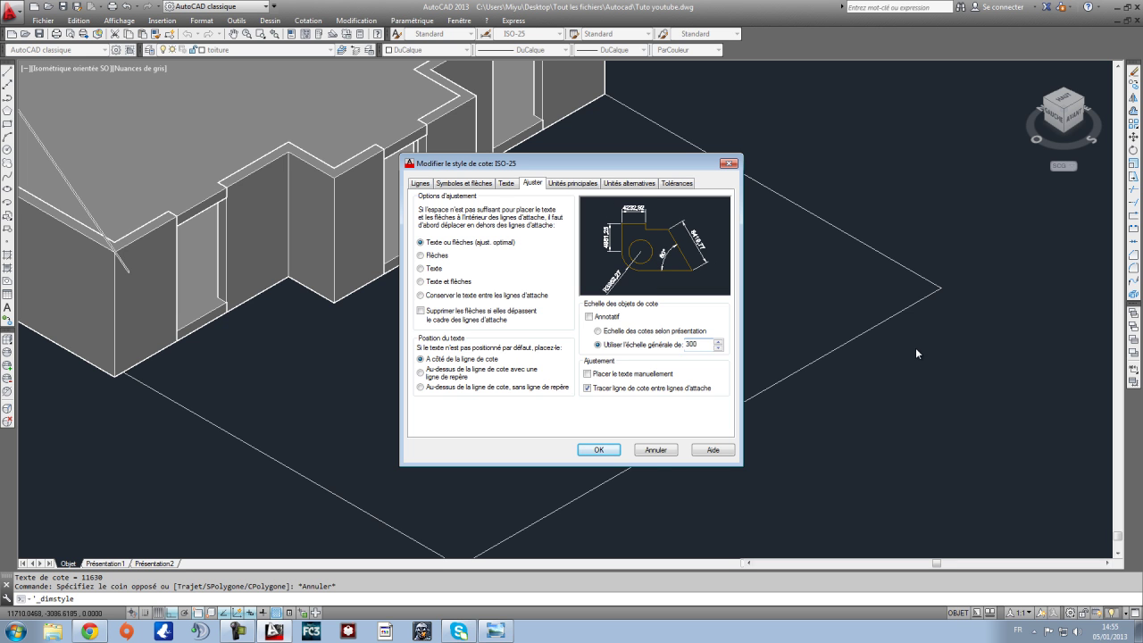
pyautogui.click(598, 450)
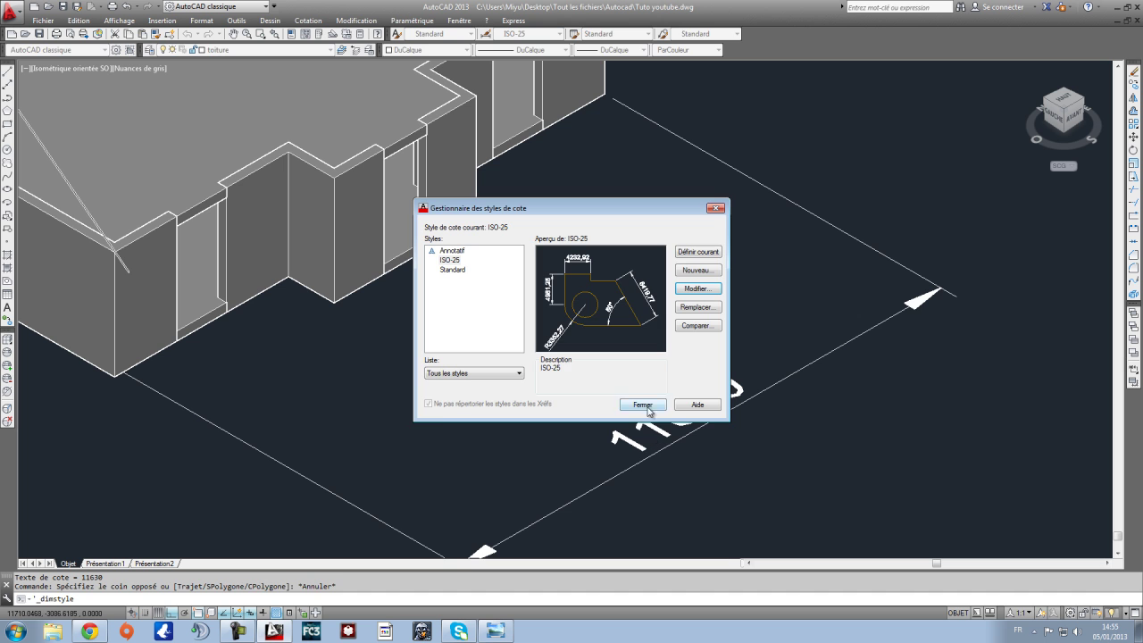
pyautogui.click(643, 404)
# Step: Examine the facade's length dimension and its extension line at the building's front corner
pyautogui.scroll(1, 679, 418)
pyautogui.scroll(-2, 643, 402)
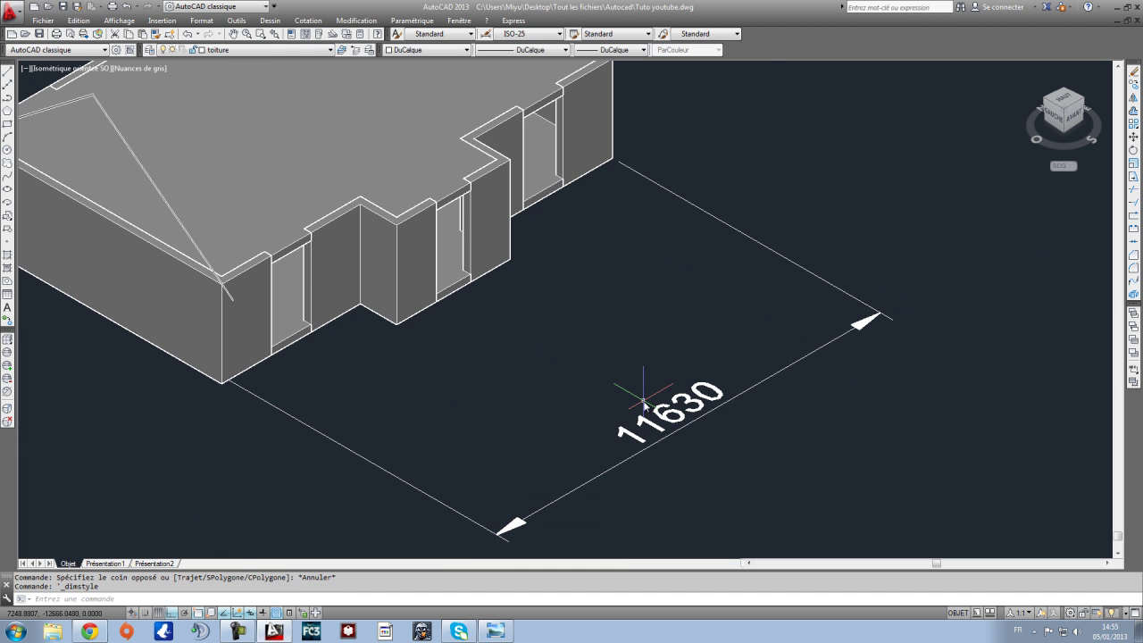
pyautogui.click(444, 463)
pyautogui.click(338, 488)
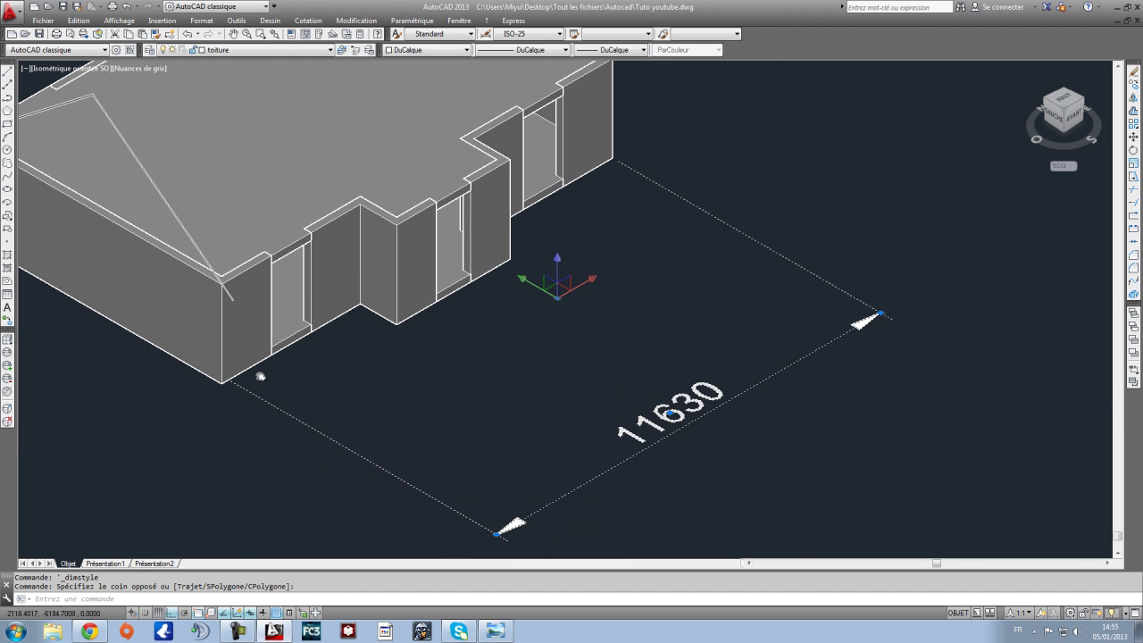
pyautogui.scroll(3, 408, 411)
pyautogui.scroll(-2, 416, 439)
pyautogui.scroll(2, 482, 456)
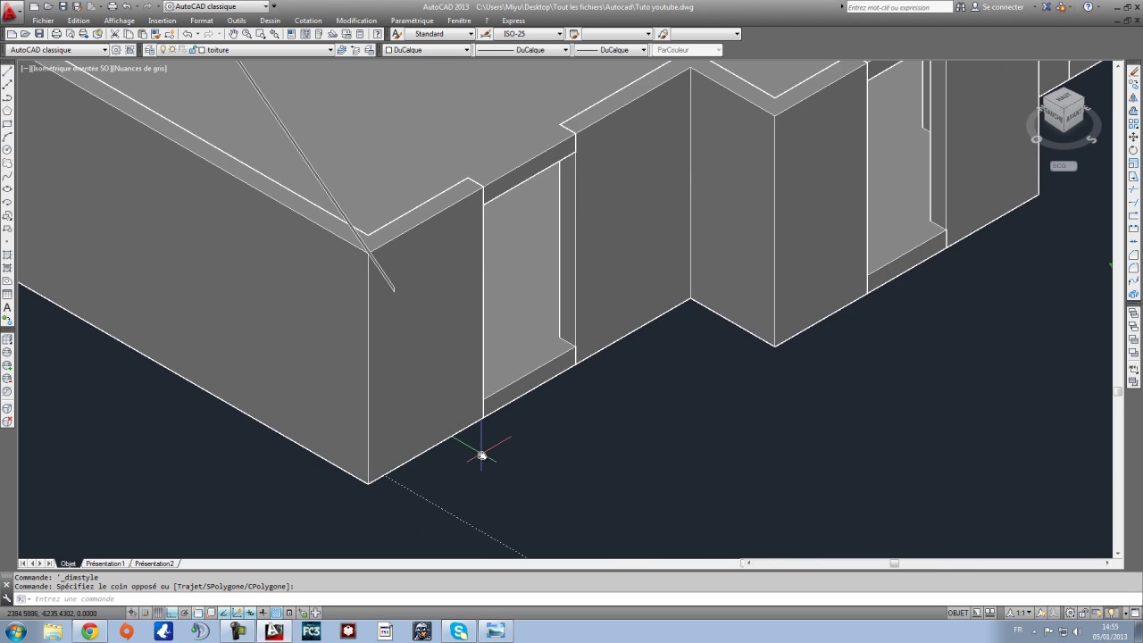
pyautogui.scroll(-3, 482, 456)
pyautogui.press('Escape')
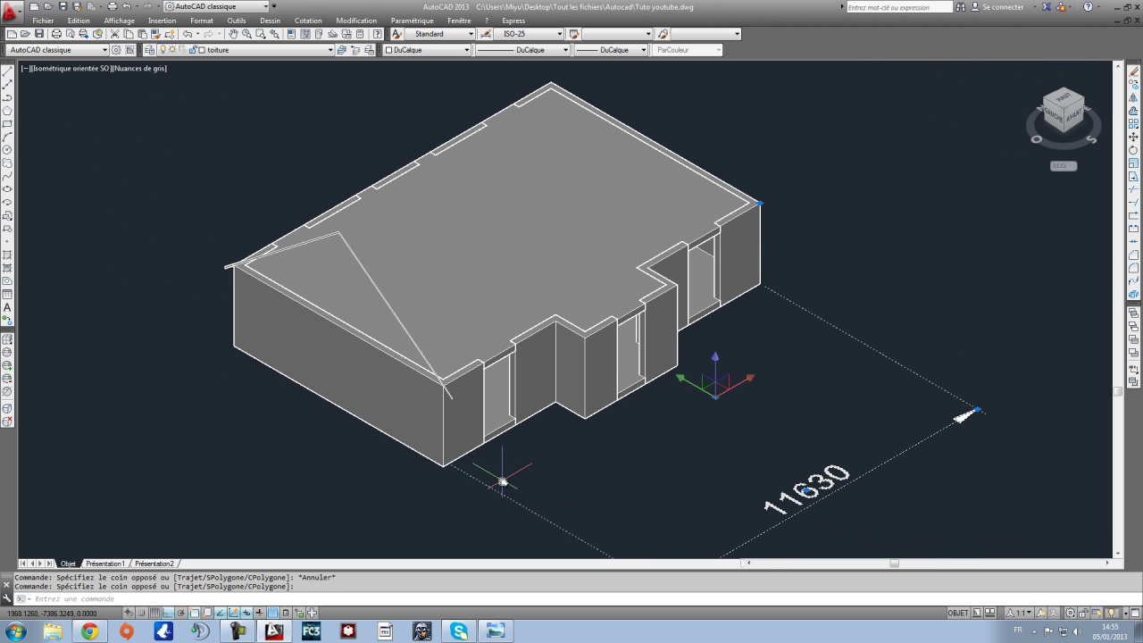
pyautogui.scroll(2, 485, 489)
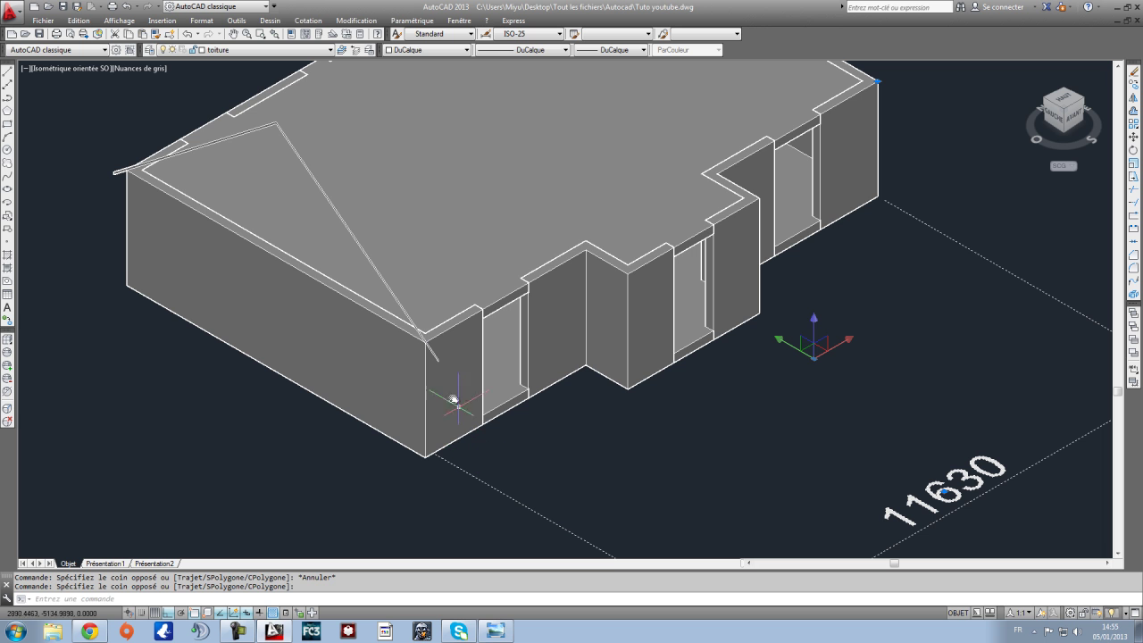
# Step: Switch the model view to the 2D wireframe (Filaire 2D) visual style
pyautogui.click(121, 20)
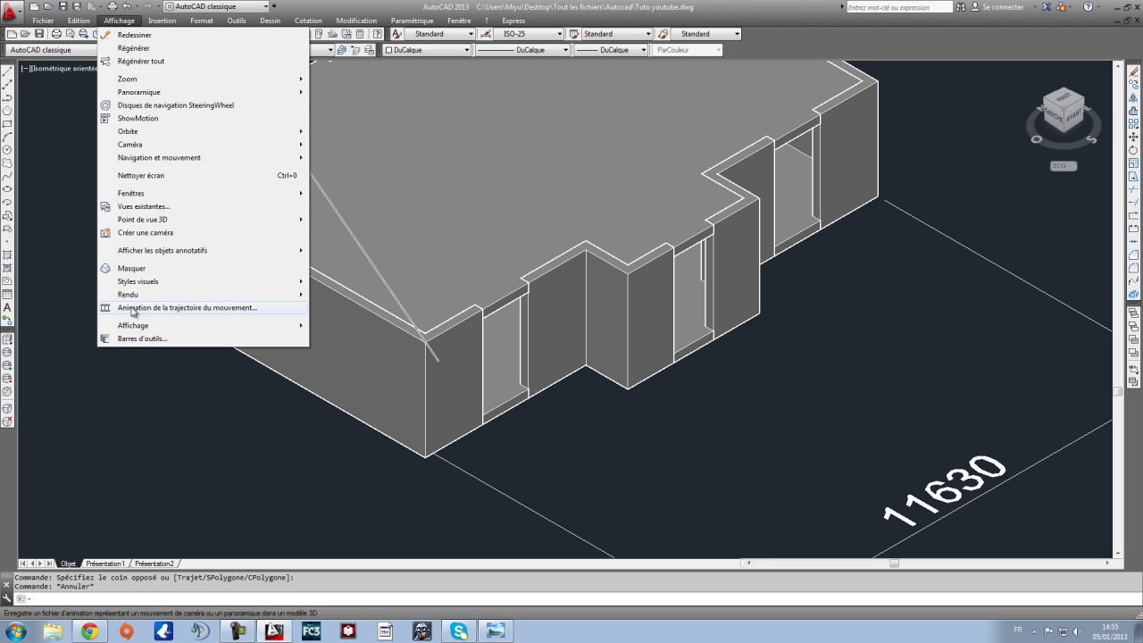
pyautogui.moveTo(146, 283)
pyautogui.click(357, 281)
# Step: Check in wireframe that the facade dimension's origin point sits on the wall's top front corner
pyautogui.click(505, 514)
pyautogui.press('Escape')
pyautogui.scroll(5, 442, 375)
pyautogui.scroll(-1, 446, 330)
pyautogui.scroll(3, 393, 205)
pyautogui.scroll(5, 421, 327)
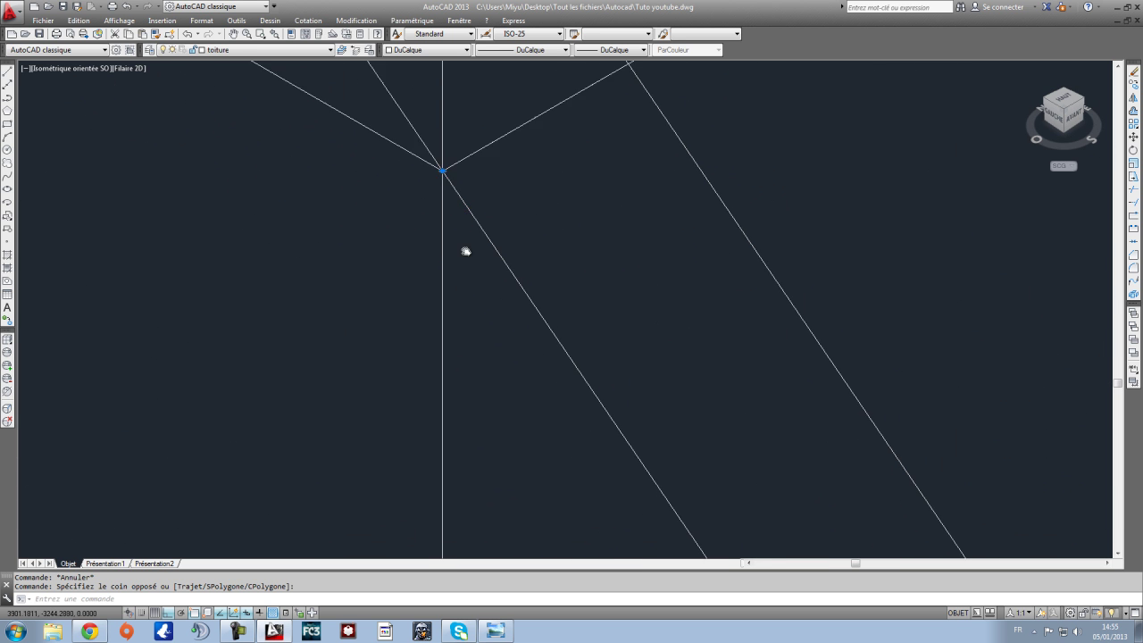
pyautogui.scroll(-8, 459, 375)
pyautogui.scroll(5, 509, 446)
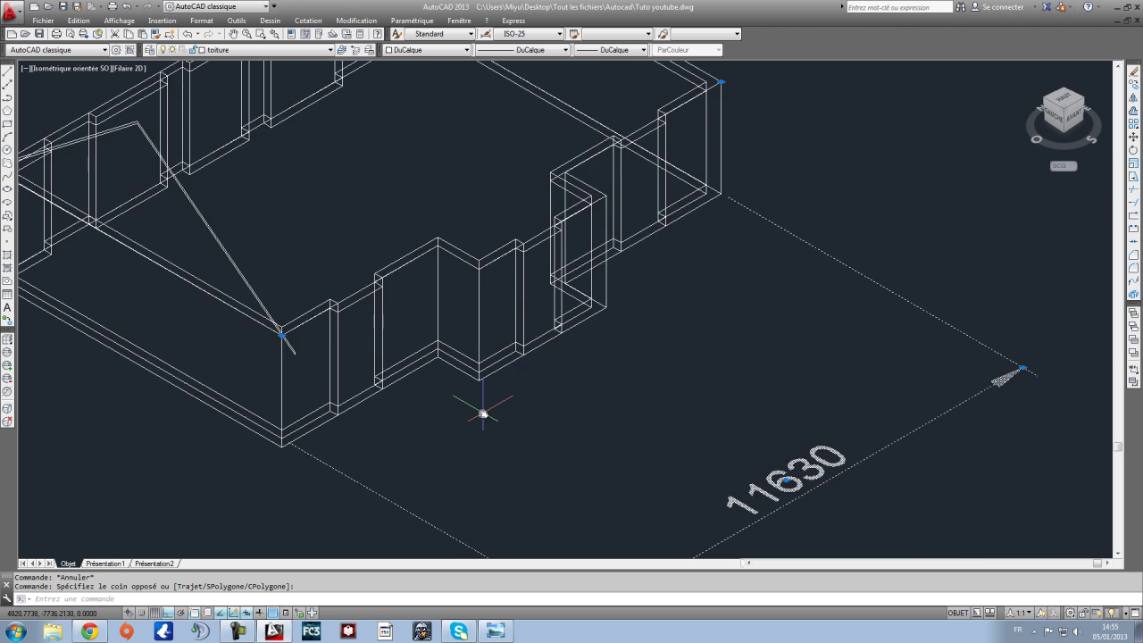
pyautogui.press('Escape')
# Step: Extrude the roof profile along the house with a height of 11660
pyautogui.scroll(-4, 509, 417)
pyautogui.scroll(3, 327, 378)
pyautogui.scroll(2, 414, 394)
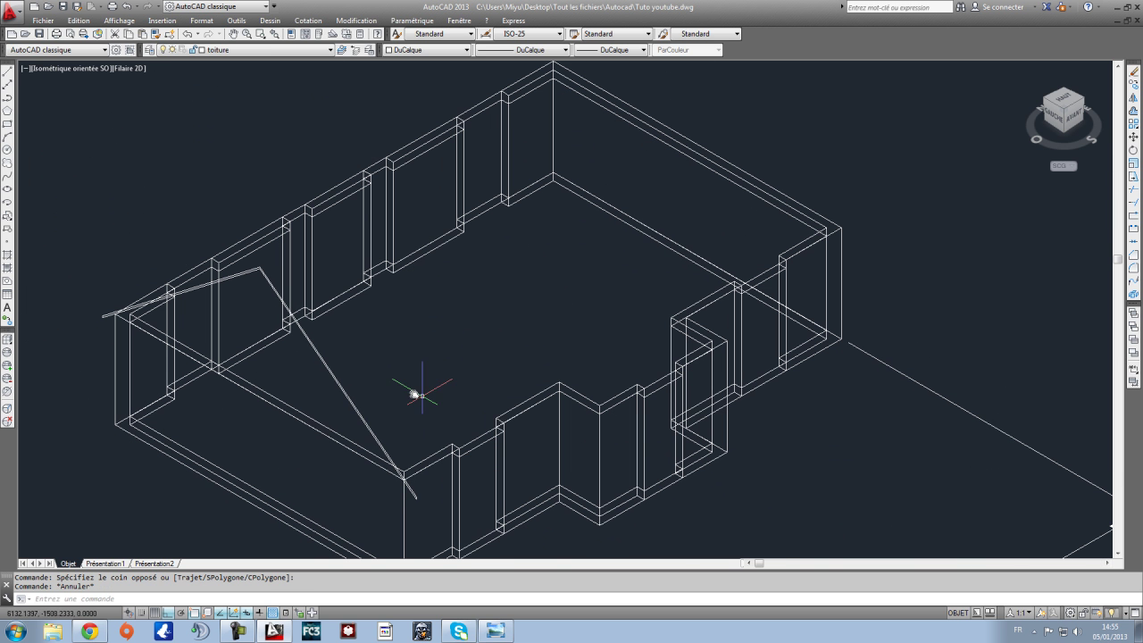
pyautogui.click(340, 403)
pyautogui.click(292, 21)
pyautogui.moveTo(274, 22)
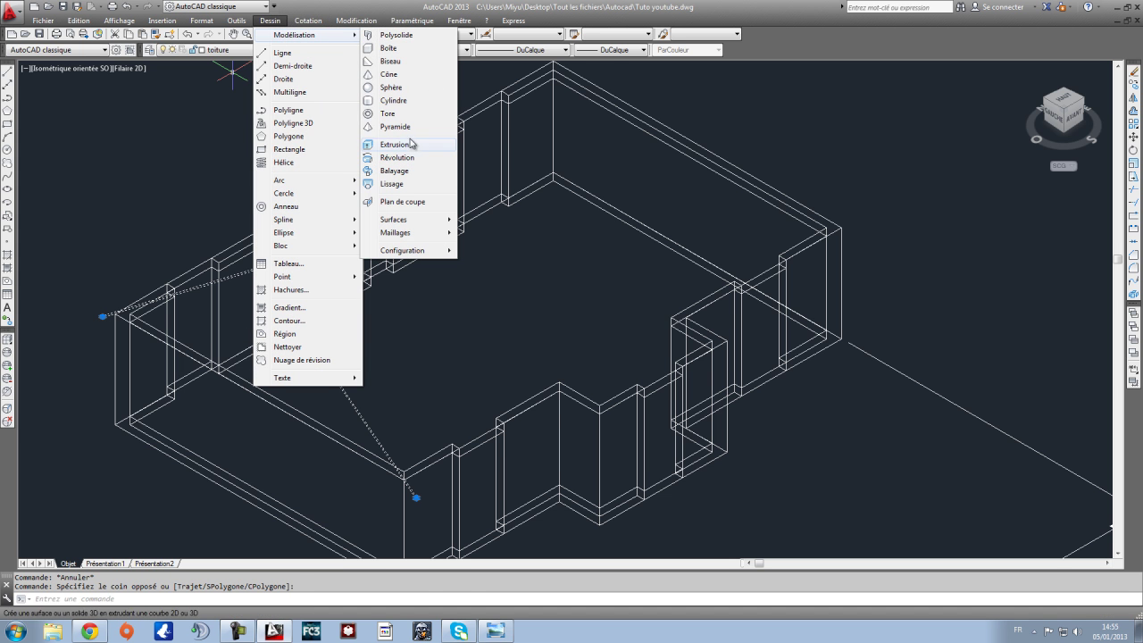
pyautogui.click(411, 144)
pyautogui.write('11')
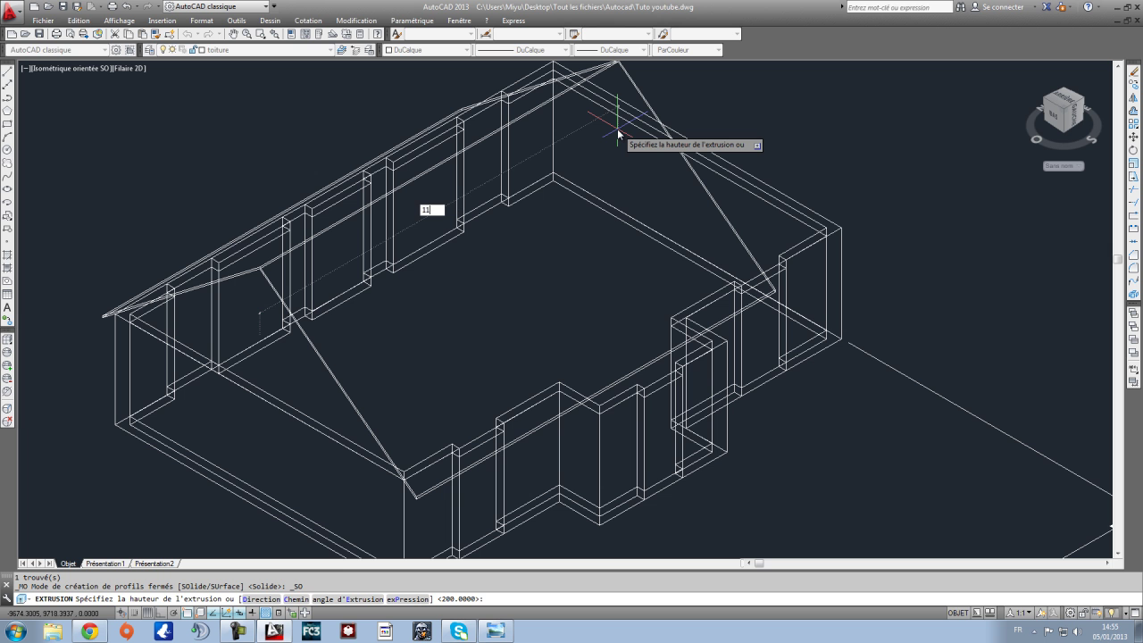
pyautogui.write('660')
pyautogui.press('Return')
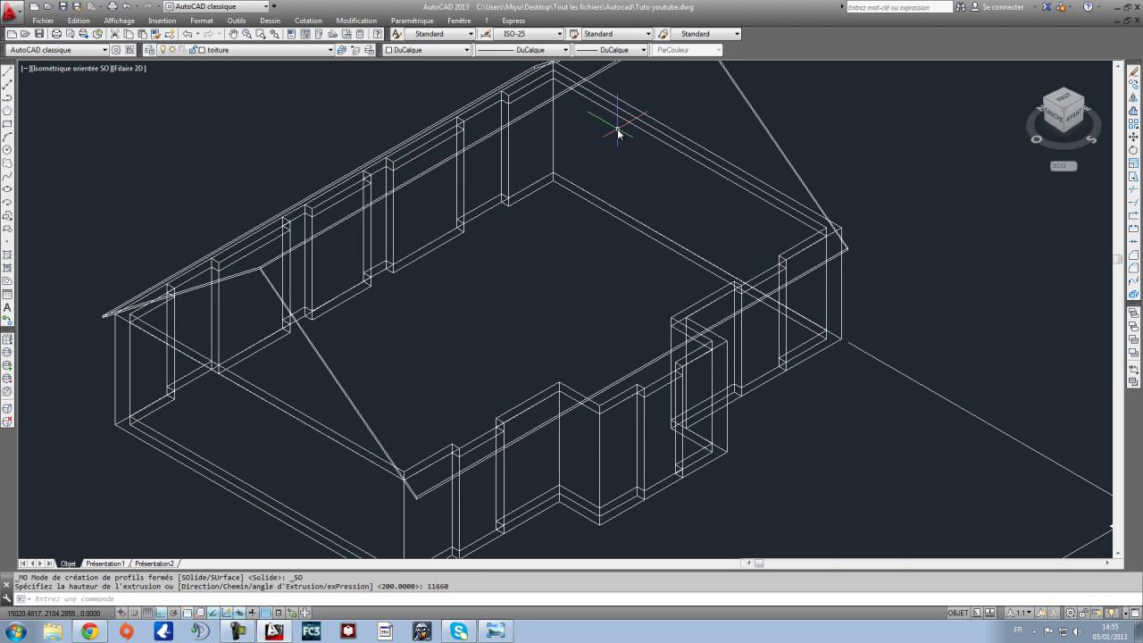
pyautogui.press('Escape')
# Step: Delete the facade's length dimension
pyautogui.scroll(-3, 768, 341)
pyautogui.moveTo(769, 341); pyautogui.dragTo(706, 264, button='middle')
pyautogui.click(922, 425)
pyautogui.click(838, 280)
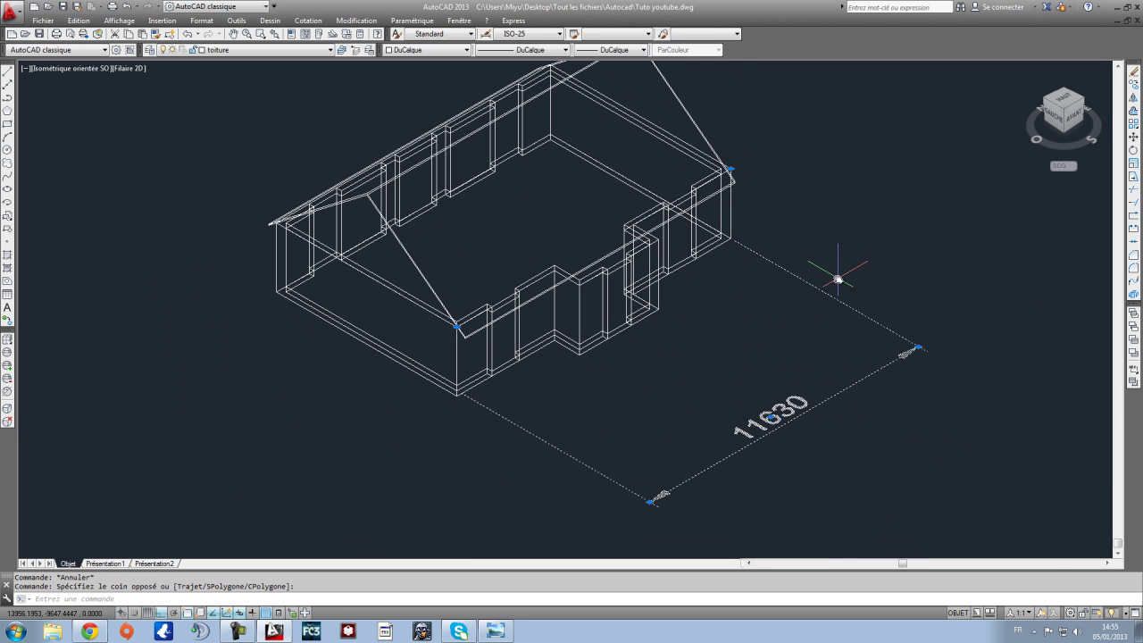
pyautogui.press('Delete')
pyautogui.scroll(5, 518, 296)
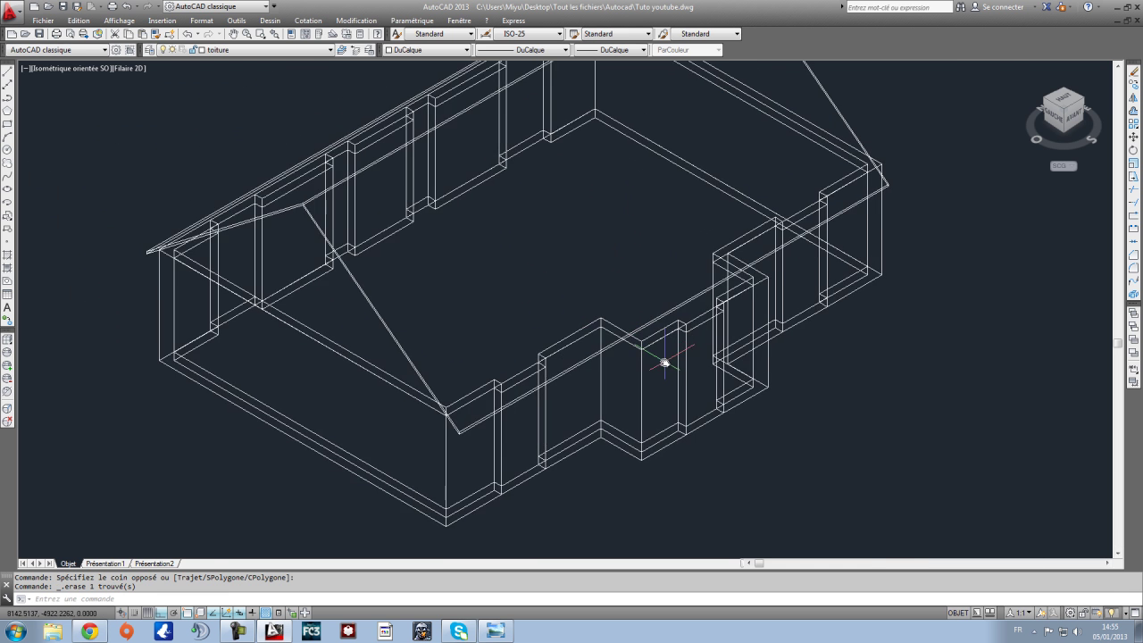
# Step: Switch the model view to the shaded with edges (Ombré avec arêtes) visual style
pyautogui.scroll(-2, 620, 327)
pyautogui.moveTo(518, 289); pyautogui.dragTo(538, 324, button='middle')
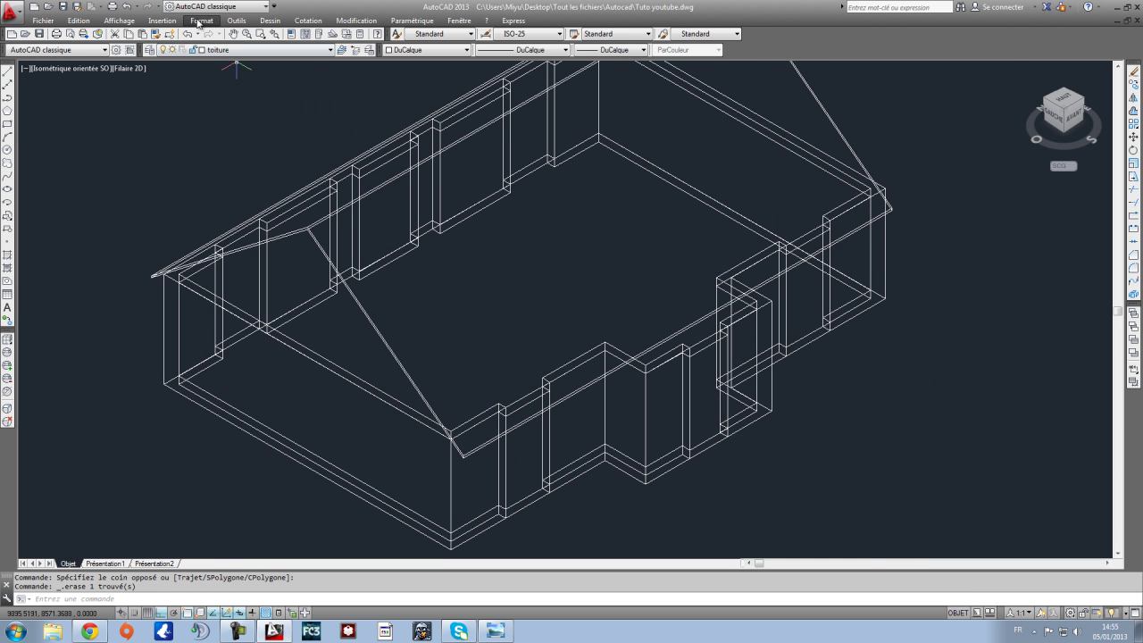
pyautogui.click(120, 19)
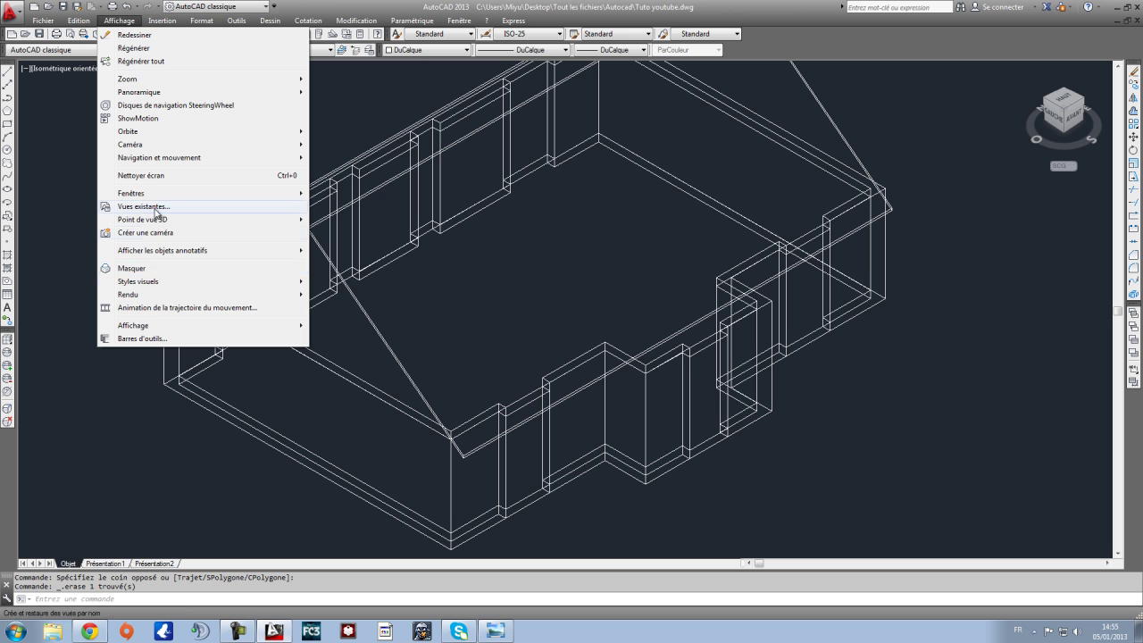
pyautogui.moveTo(156, 197)
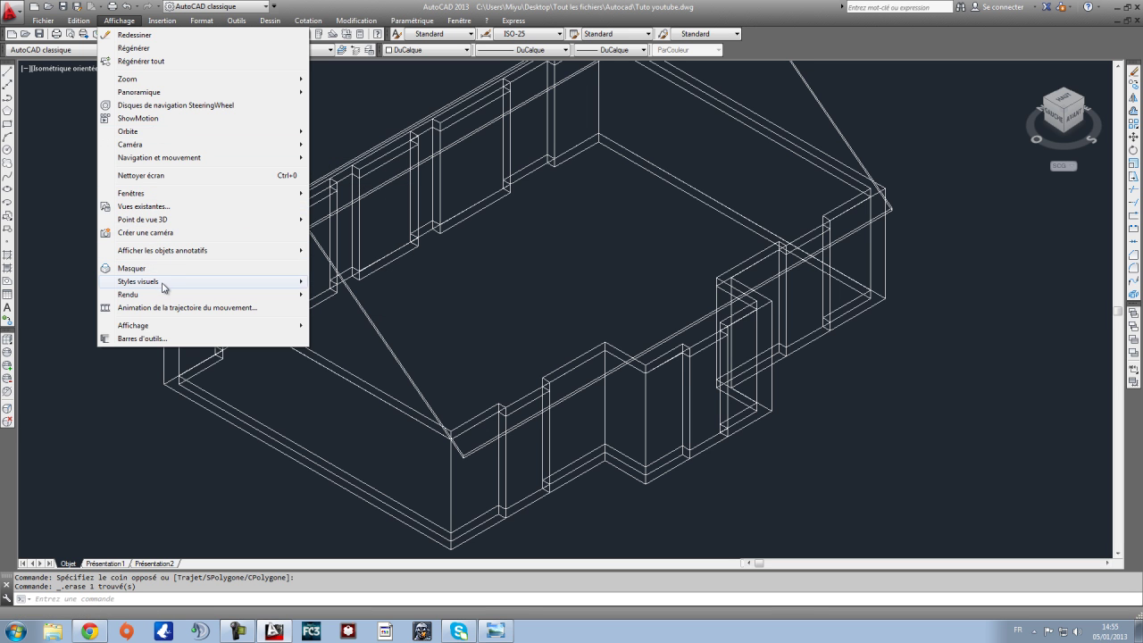
pyautogui.moveTo(185, 284)
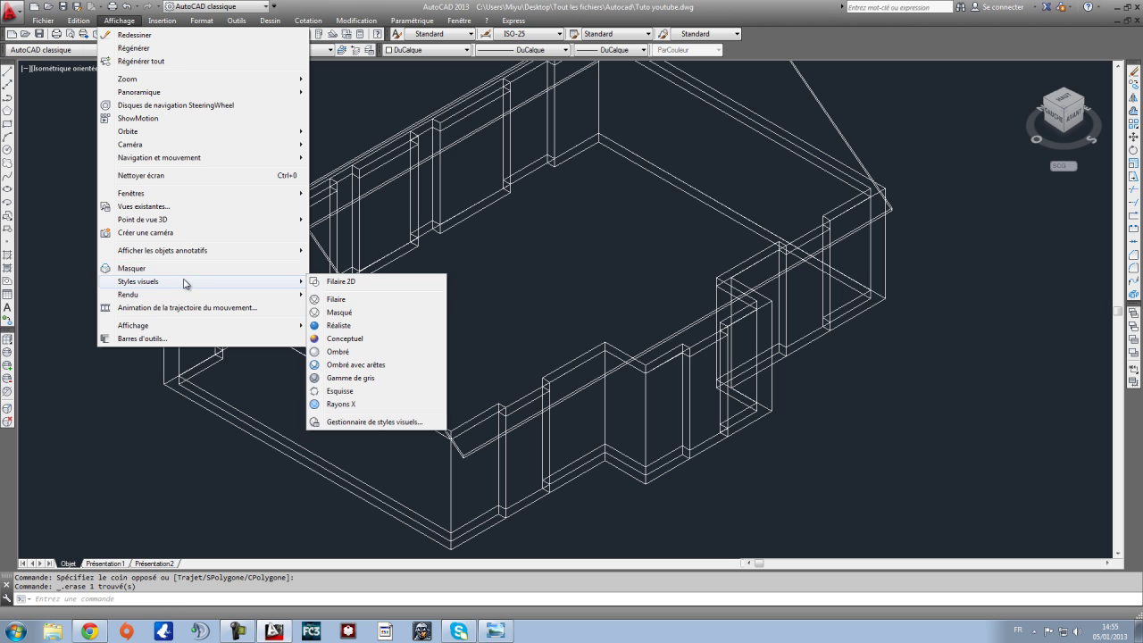
pyautogui.click(358, 364)
pyautogui.scroll(2, 581, 387)
pyautogui.scroll(-1, 622, 409)
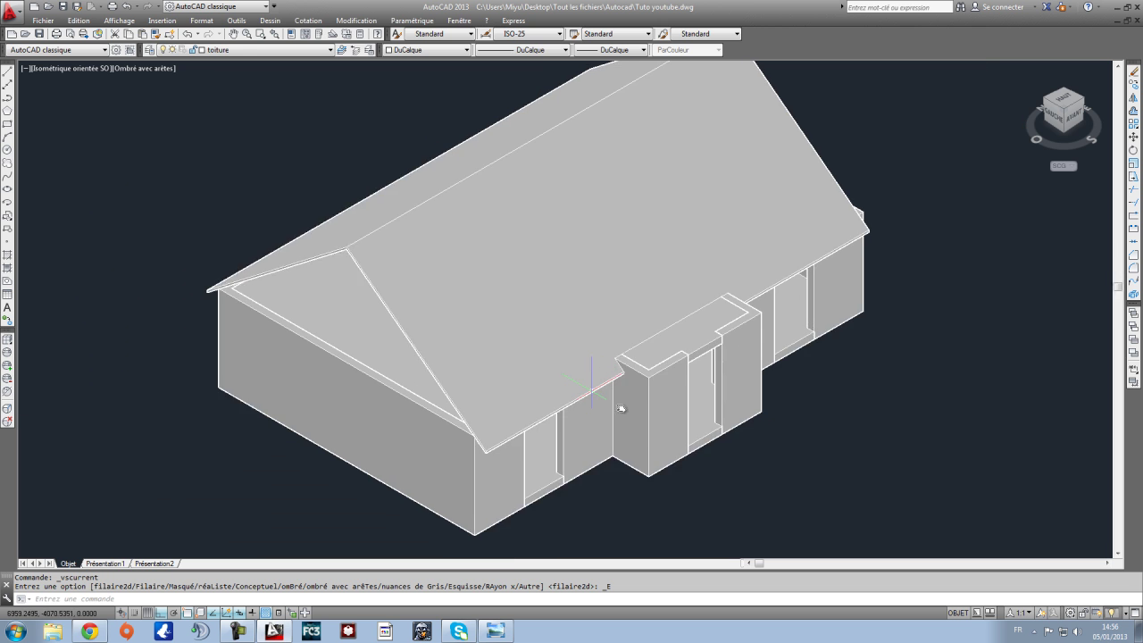
# Step: Orbit freely around the shaded house to inspect how the extruded roof covers the walls
pyautogui.moveTo(622, 409); pyautogui.dragTo(652, 418, button='middle')
pyautogui.click(119, 20)
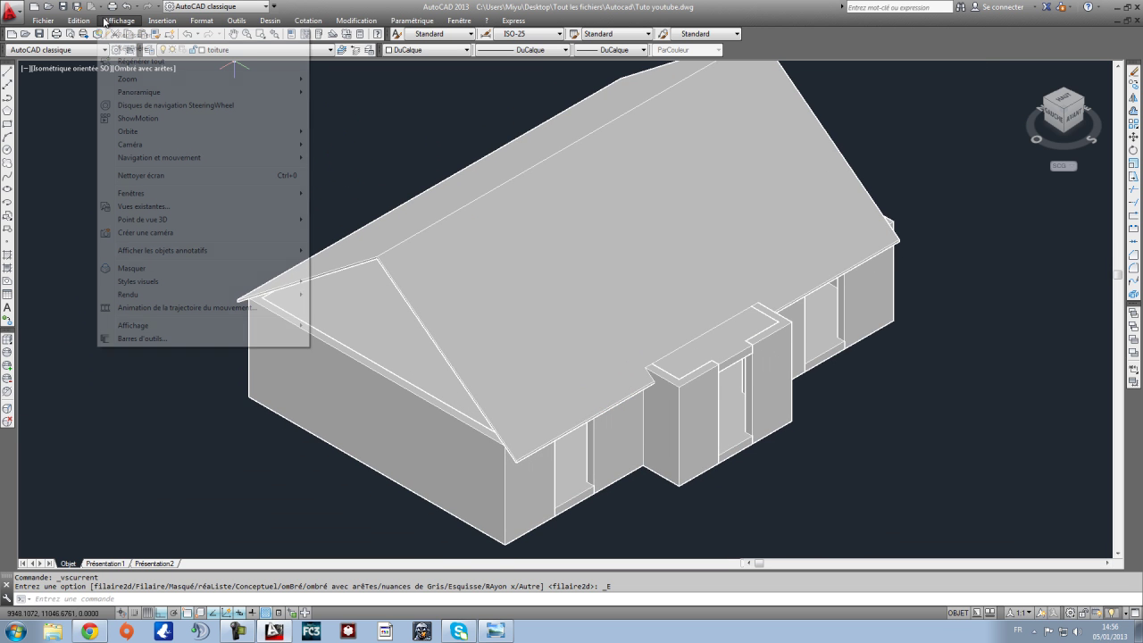
pyautogui.click(344, 144)
pyautogui.moveTo(625, 303); pyautogui.dragTo(549, 260)
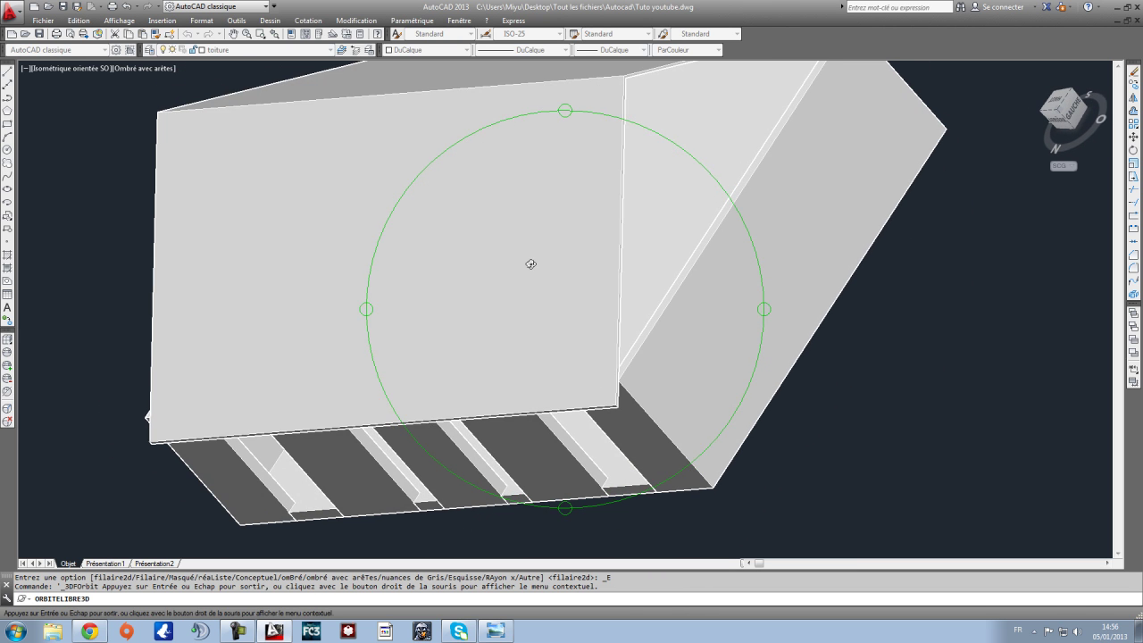
pyautogui.press('Escape')
# Step: Undo the visual style change, the dimension's deletion and the 11660 roof extrusion
pyautogui.hotkey('ctrl', 'z')
pyautogui.hotkey('ctrl', 'z')
pyautogui.hotkey('ctrl', 'z')
pyautogui.hotkey('ctrl', 'z')
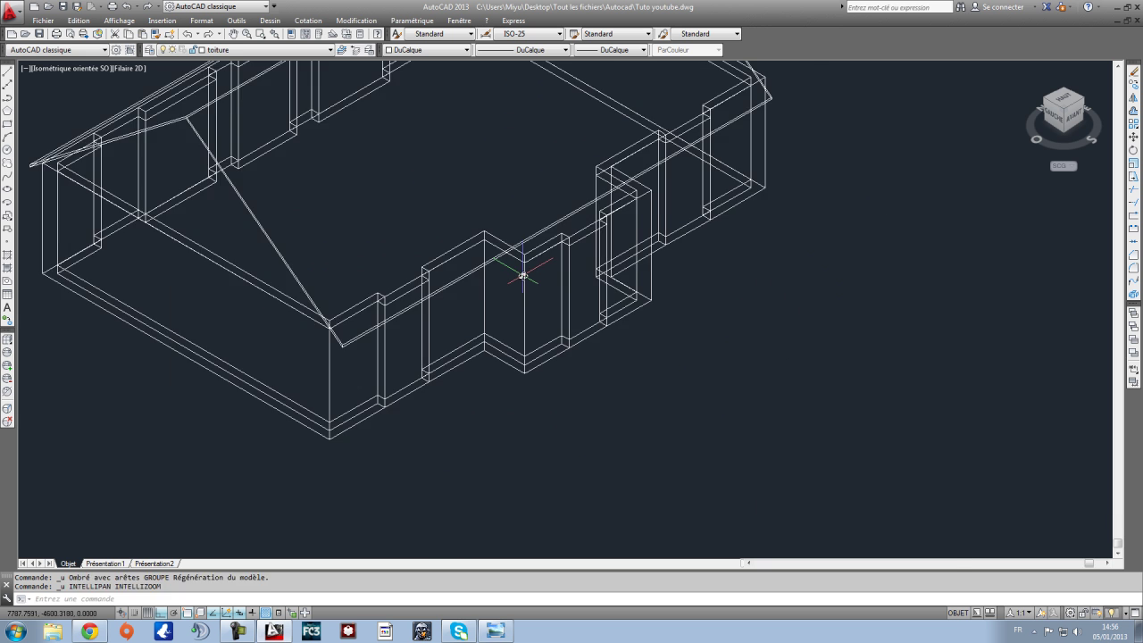
pyautogui.hotkey('ctrl', 'z')
pyautogui.hotkey('ctrl', 'z')
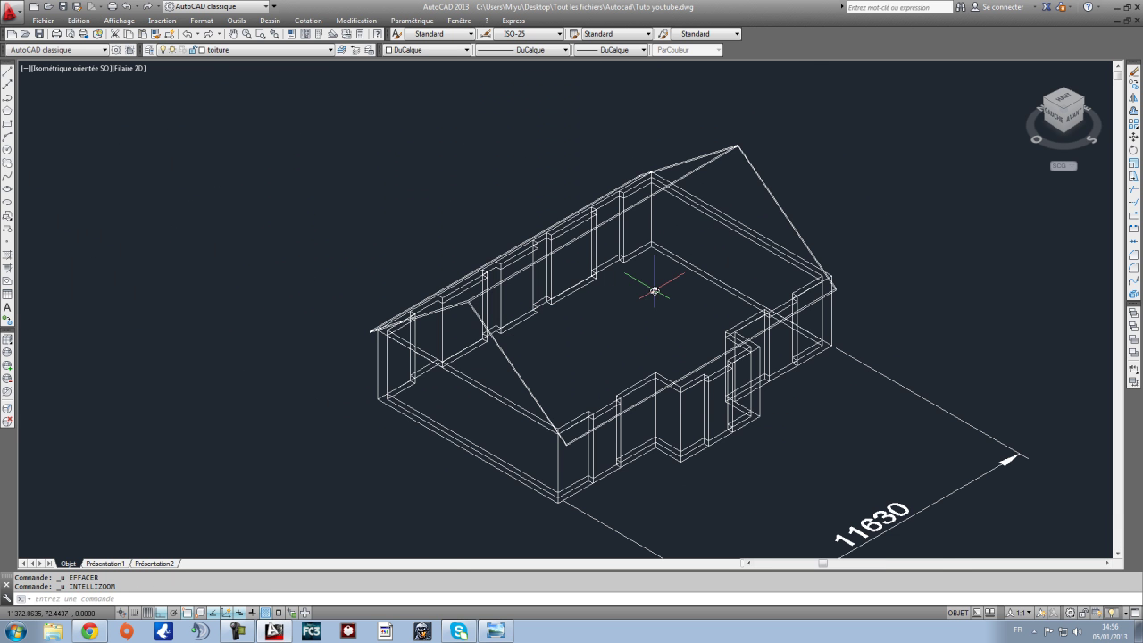
pyautogui.hotkey('ctrl', 'z')
pyautogui.hotkey('ctrl', 'z')
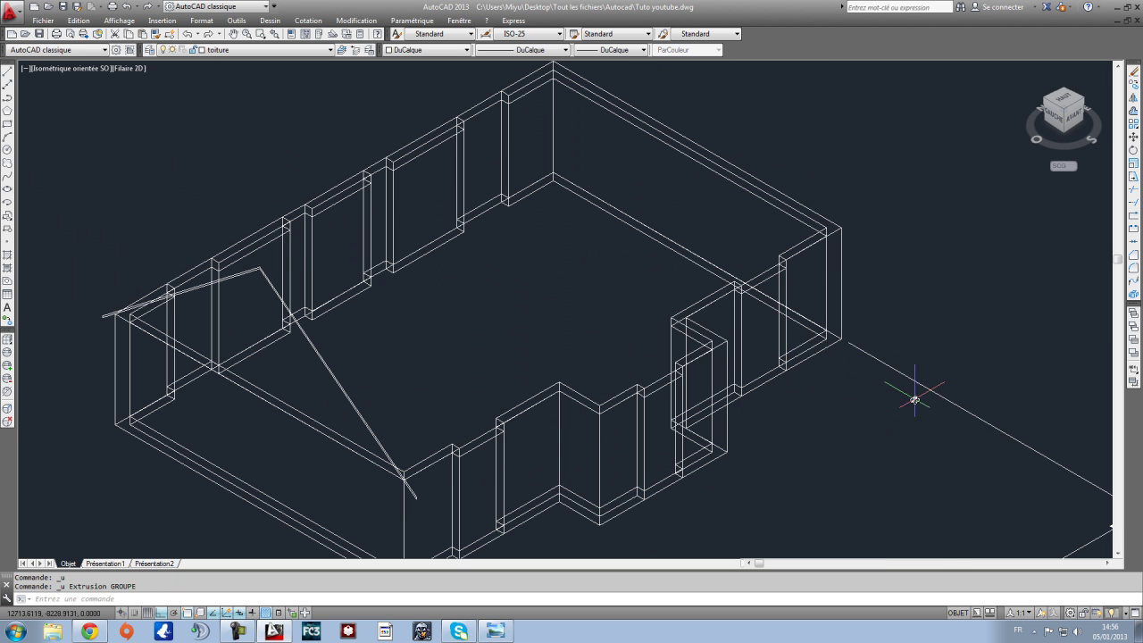
# Step: Check where the facade dimension's origin point sits at the wall corner under the roof profile
pyautogui.scroll(6, 892, 254)
pyautogui.scroll(-4, 754, 182)
pyautogui.moveTo(543, 422); pyautogui.dragTo(892, 282, button='middle')
pyautogui.scroll(2, 470, 424)
pyautogui.scroll(2, 428, 432)
pyautogui.scroll(-4, 524, 429)
pyautogui.press('Escape')
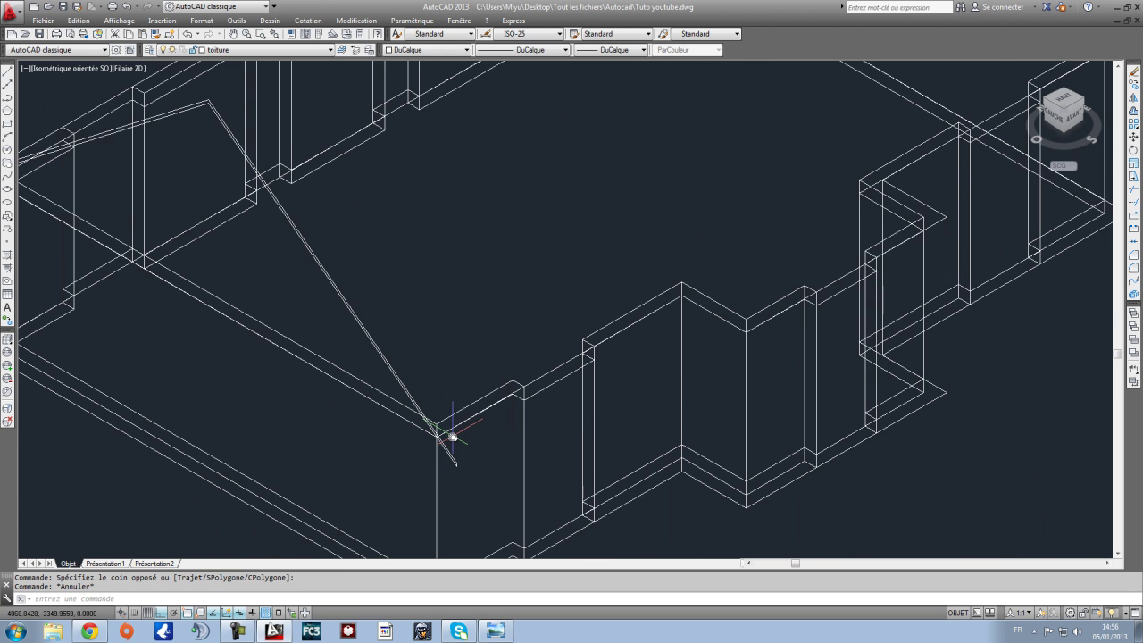
# Step: Stretch the facade dimension's origin point from the wall's inner corner to its outer top corner beside the roof profile, using an orbited view
pyautogui.scroll(-1, 318, 359)
pyautogui.click(122, 21)
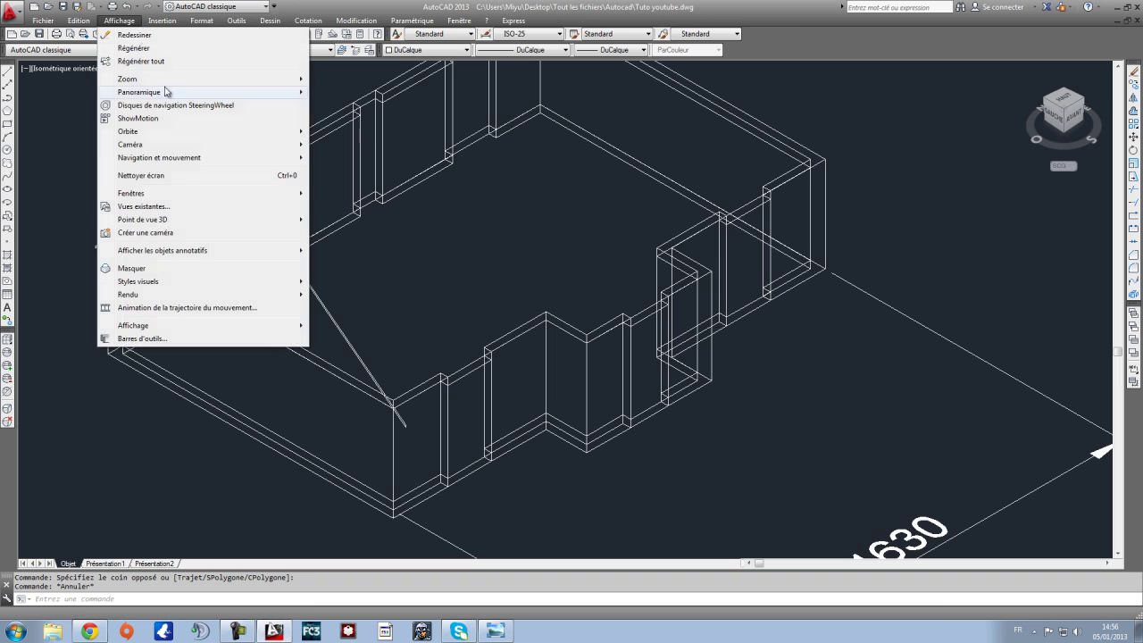
pyautogui.click(360, 146)
pyautogui.moveTo(360, 145); pyautogui.dragTo(614, 466)
pyautogui.press('Escape')
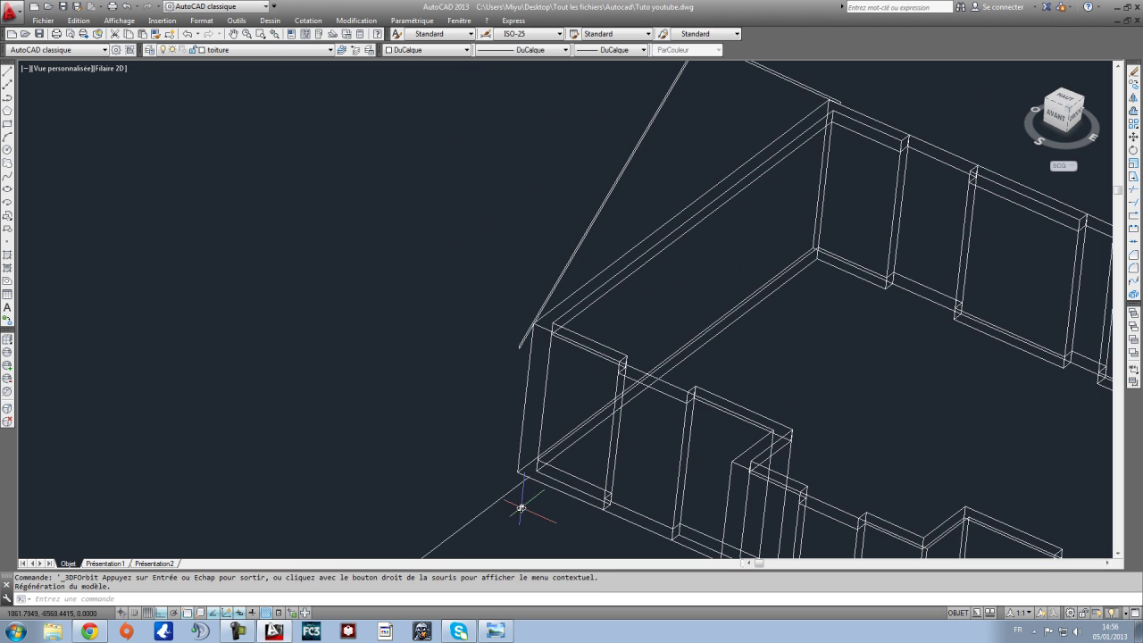
pyautogui.moveTo(579, 516); pyautogui.dragTo(459, 483)
pyautogui.scroll(4, 555, 397)
pyautogui.moveTo(557, 240); pyautogui.dragTo(588, 332, button='middle')
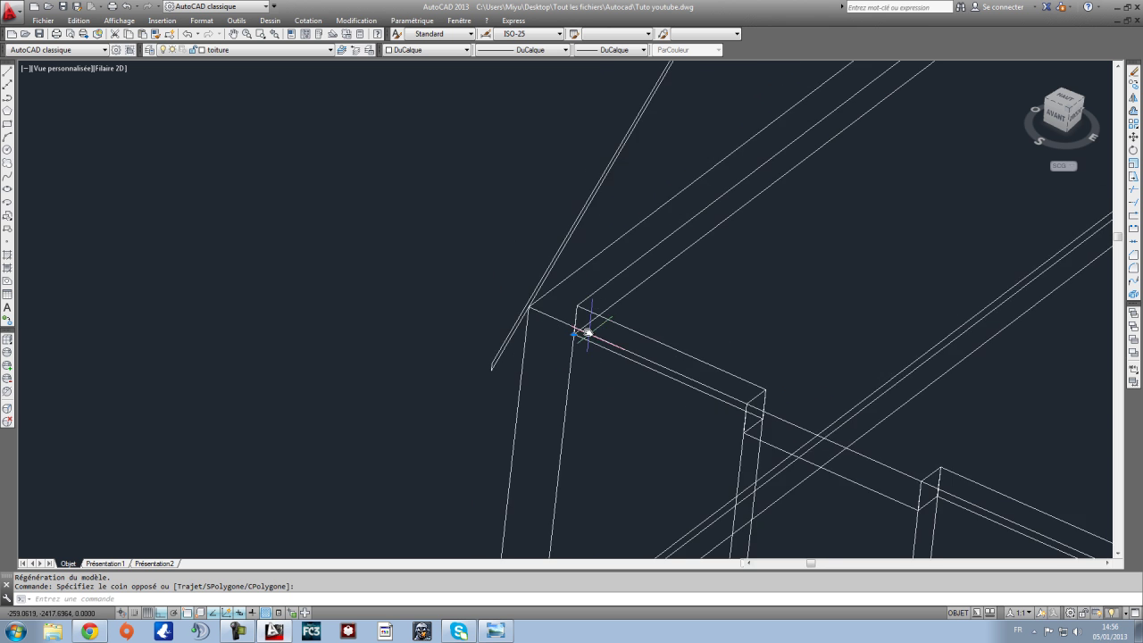
pyautogui.scroll(2, 588, 332)
pyautogui.click(567, 340)
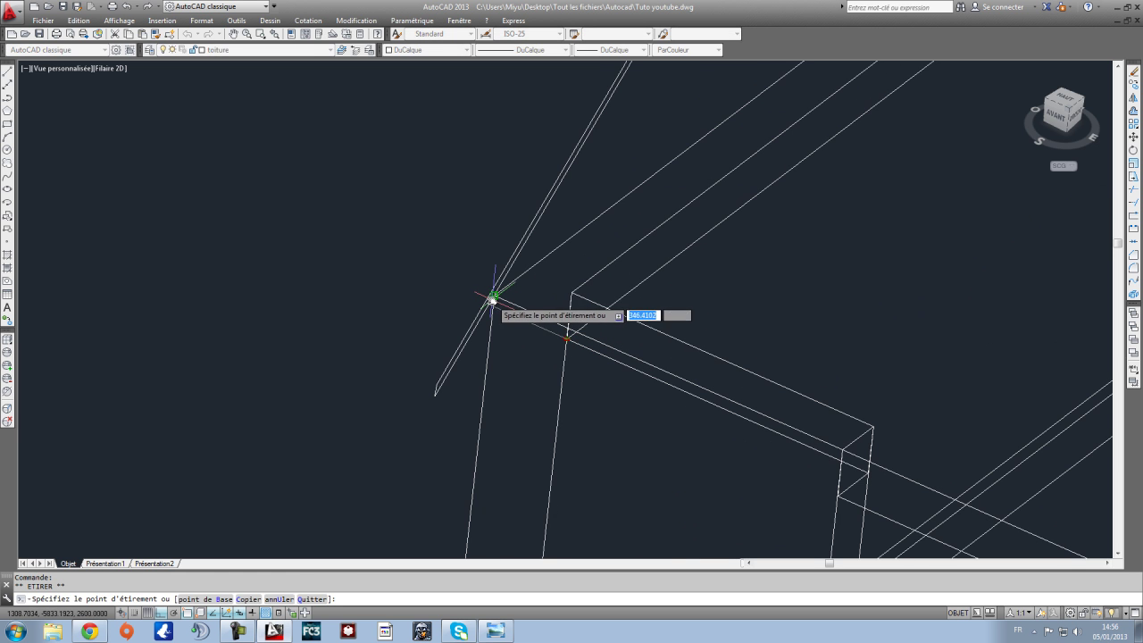
pyautogui.click(494, 296)
pyautogui.scroll(-4, 512, 331)
pyautogui.press('Escape')
pyautogui.scroll(-5, 595, 441)
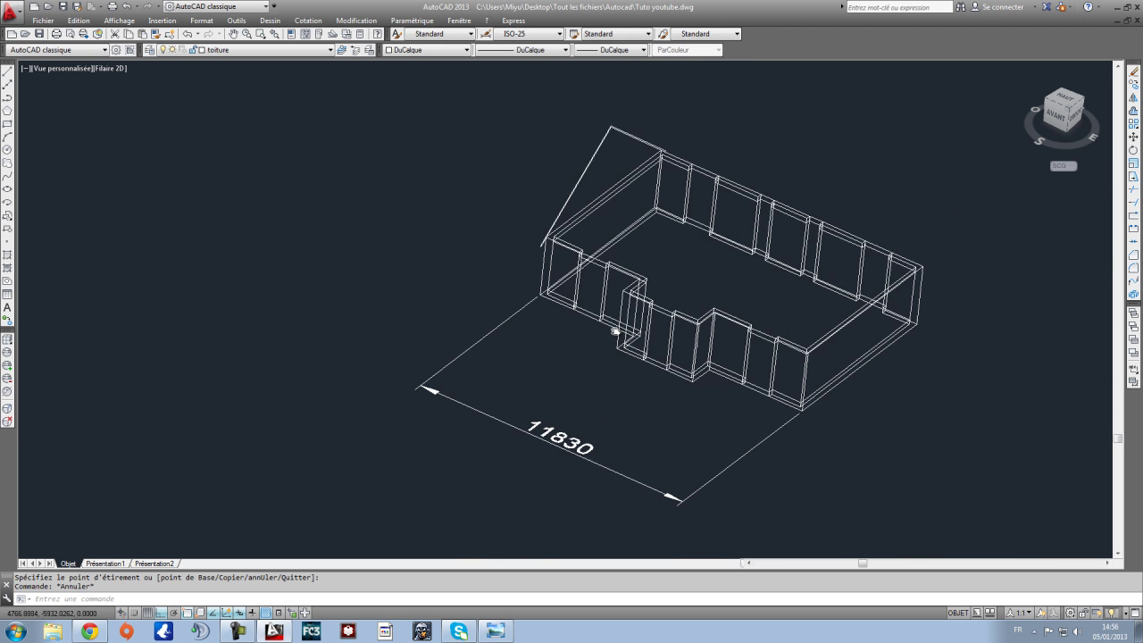
pyautogui.scroll(-2, 589, 442)
pyautogui.scroll(4, 627, 466)
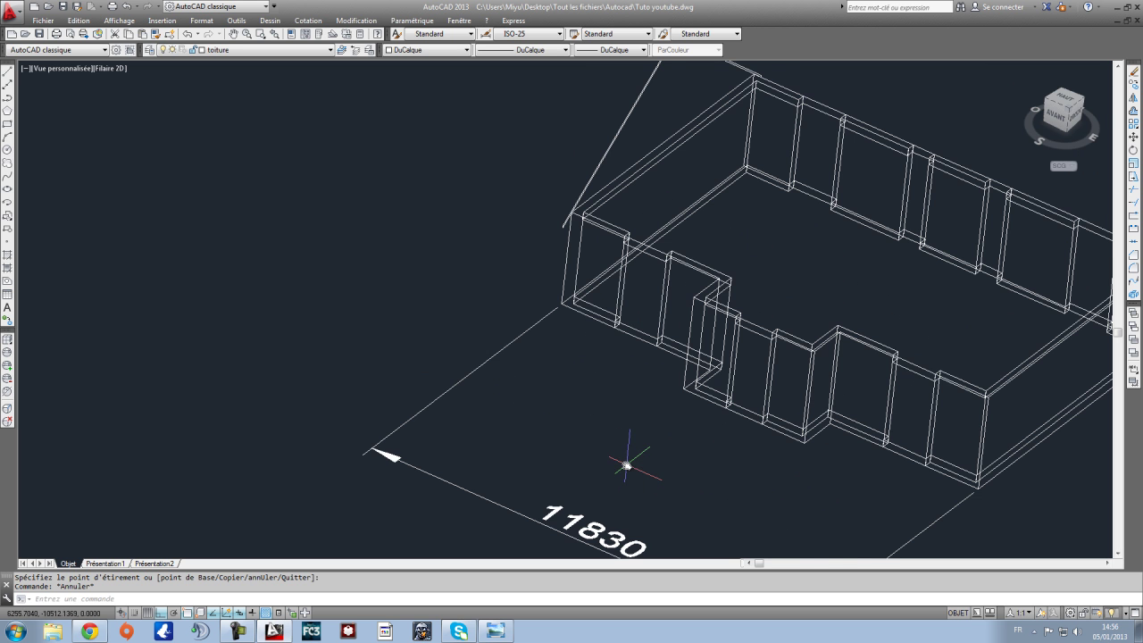
# Step: Extrude the roof profile along the house with a height of 11830
pyautogui.scroll(-2, 558, 264)
pyautogui.click(637, 200)
pyautogui.click(579, 144)
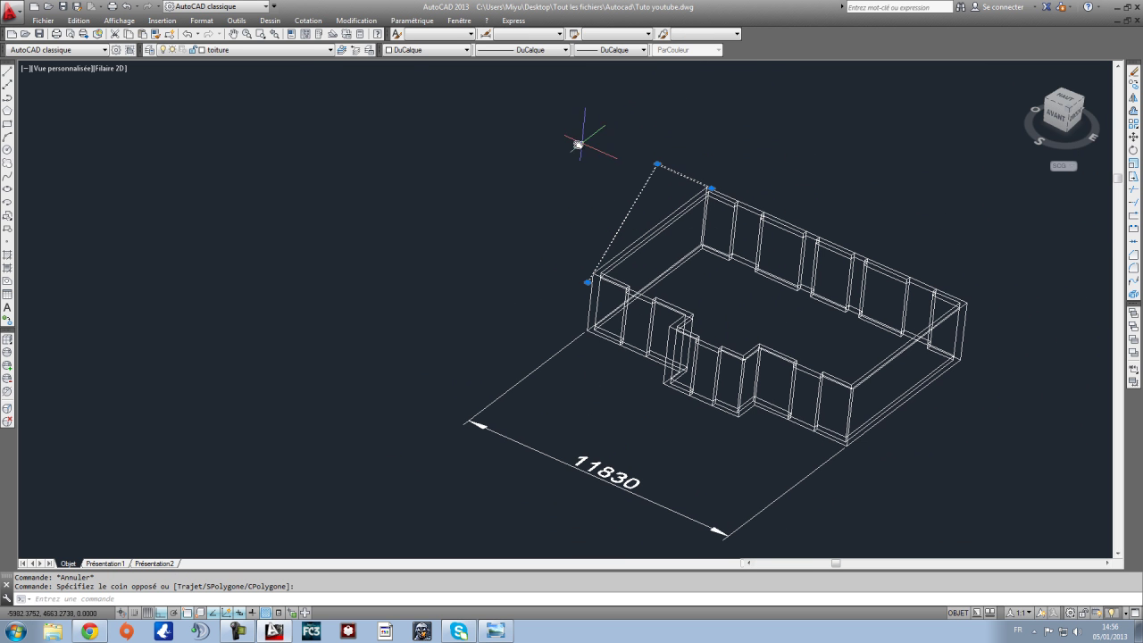
pyautogui.click(234, 21)
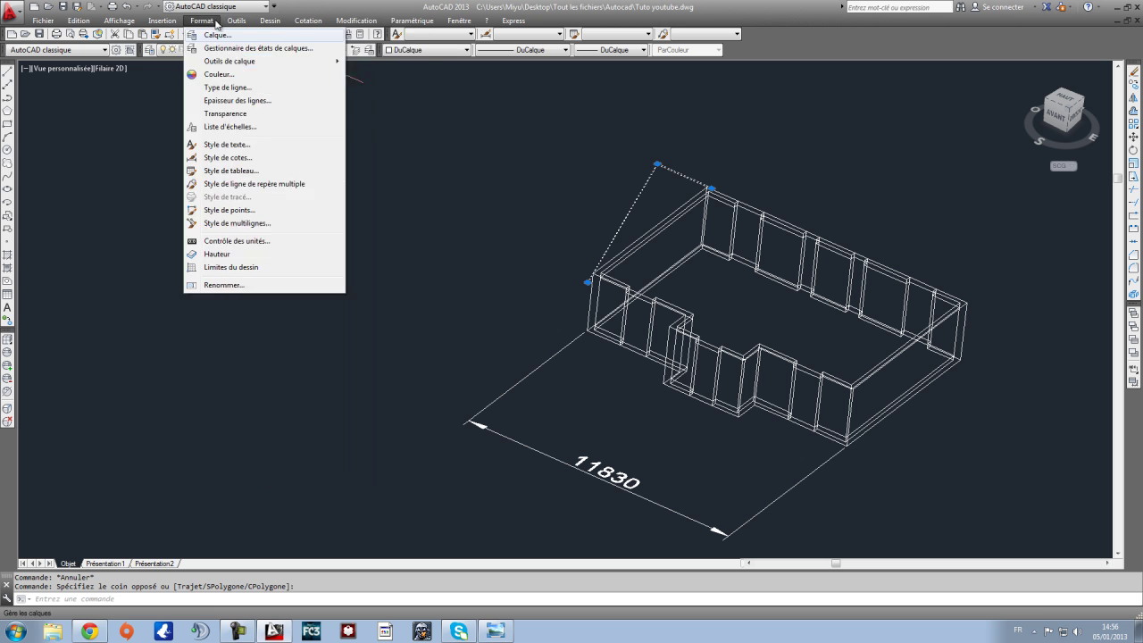
pyautogui.moveTo(267, 21)
pyautogui.moveTo(336, 39)
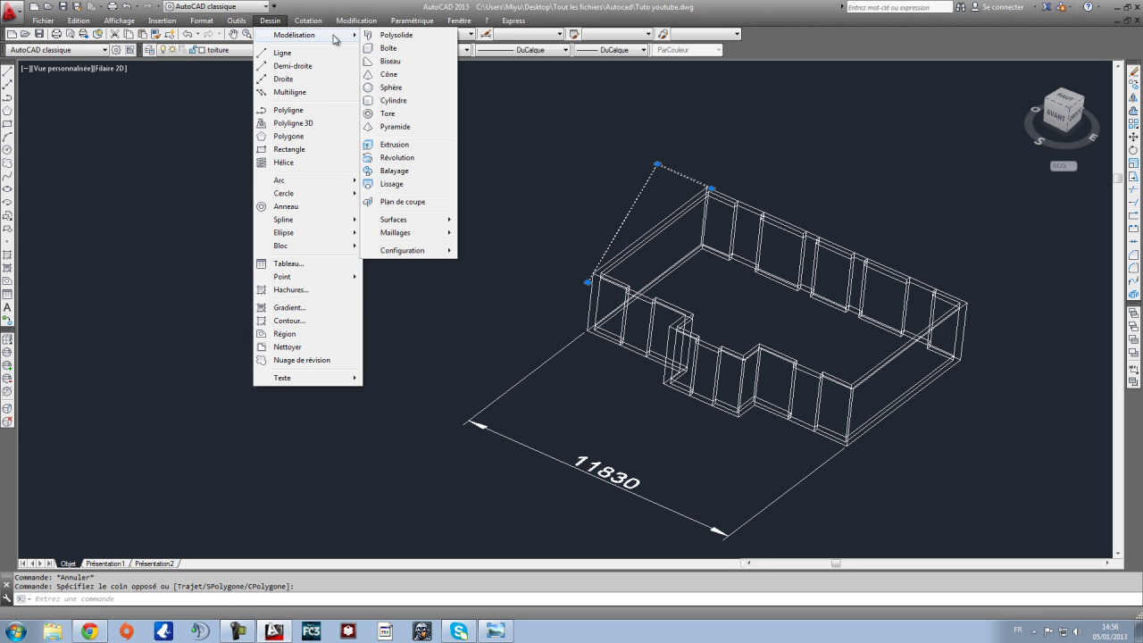
pyautogui.click(400, 146)
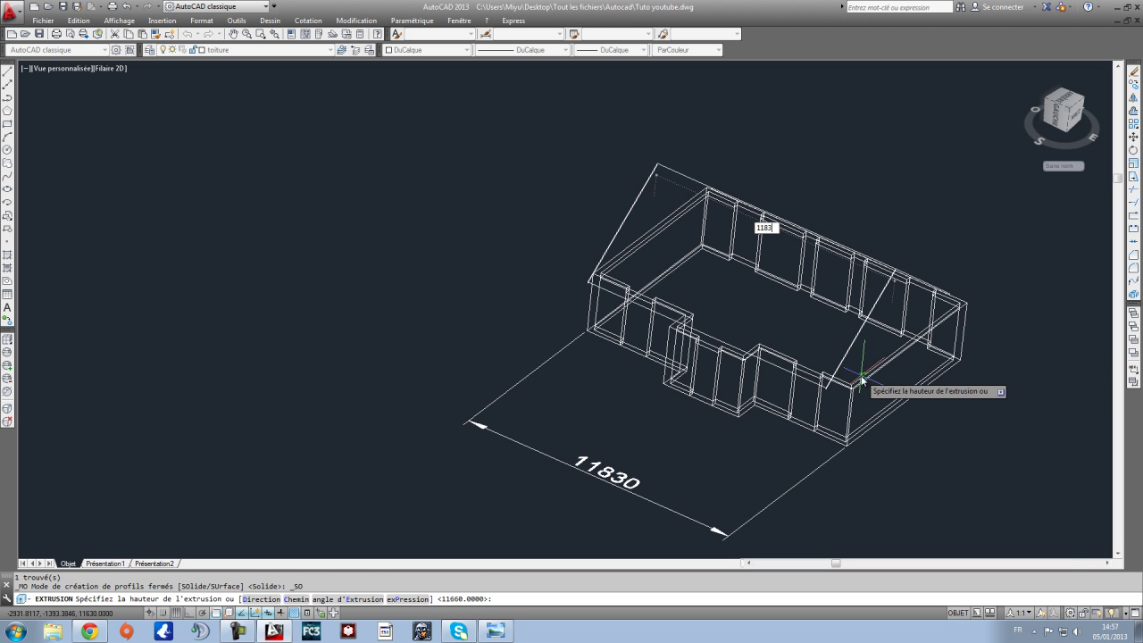
pyautogui.press('Return')
pyautogui.press('Escape')
# Step: Examine how the far end of the extruded roof lines up with the wall corner
pyautogui.scroll(5, 924, 377)
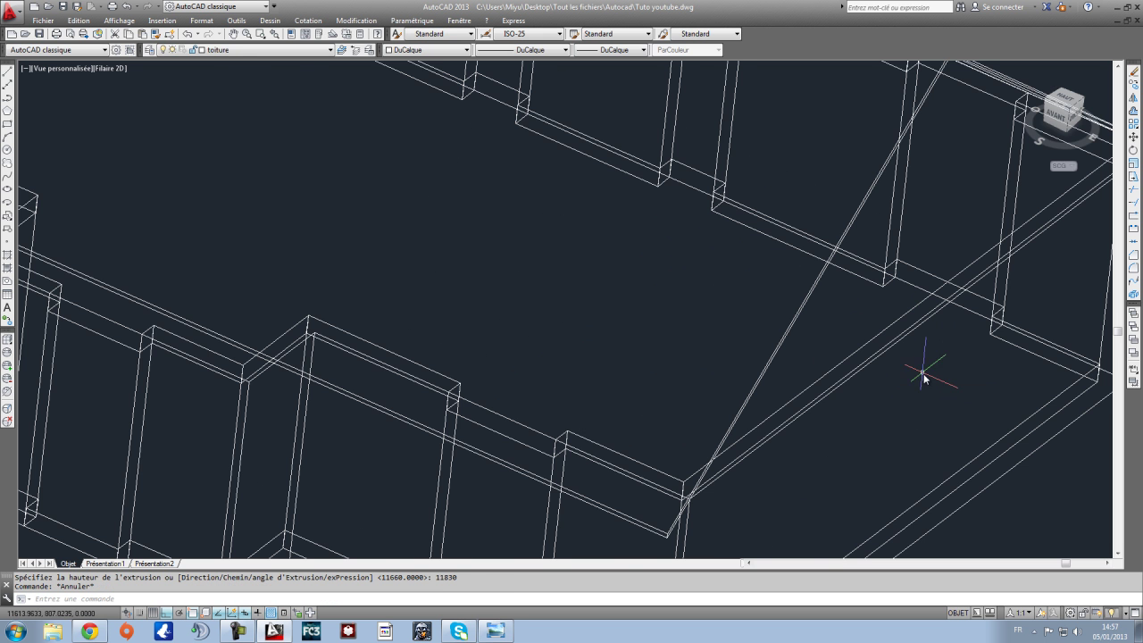
pyautogui.press('Escape')
pyautogui.scroll(-4, 605, 393)
pyautogui.scroll(3, 286, 296)
pyautogui.scroll(-3, 561, 115)
pyautogui.scroll(-3, 577, 279)
# Step: Erase the 11830 facade dimension
pyautogui.moveTo(596, 341); pyautogui.dragTo(546, 302, button='middle')
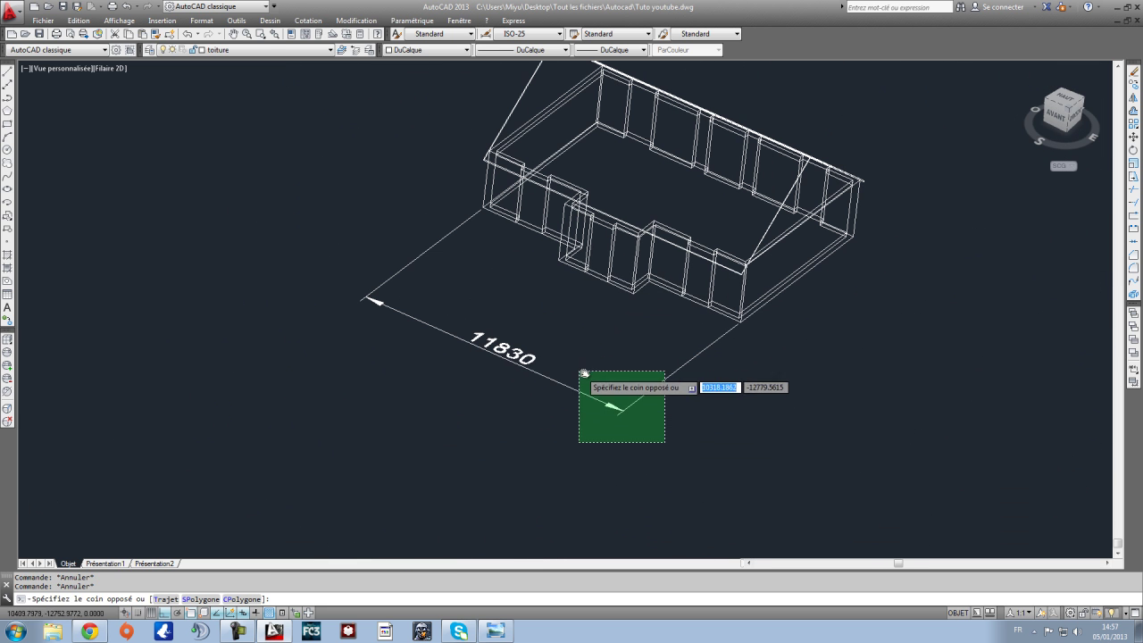
pyautogui.click(594, 361)
pyautogui.moveTo(736, 312); pyautogui.dragTo(932, 401, button='middle')
# Step: Display the house with its finished roof in the shaded with edges (Ombré avec arêtes) visual style
pyautogui.click(119, 20)
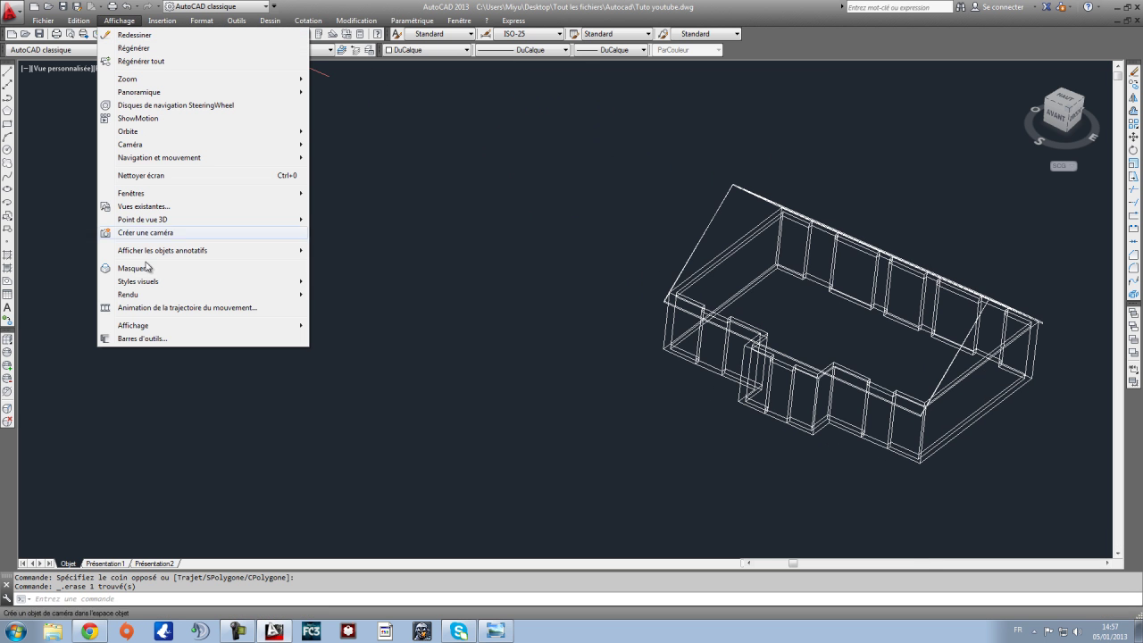
pyautogui.moveTo(157, 282)
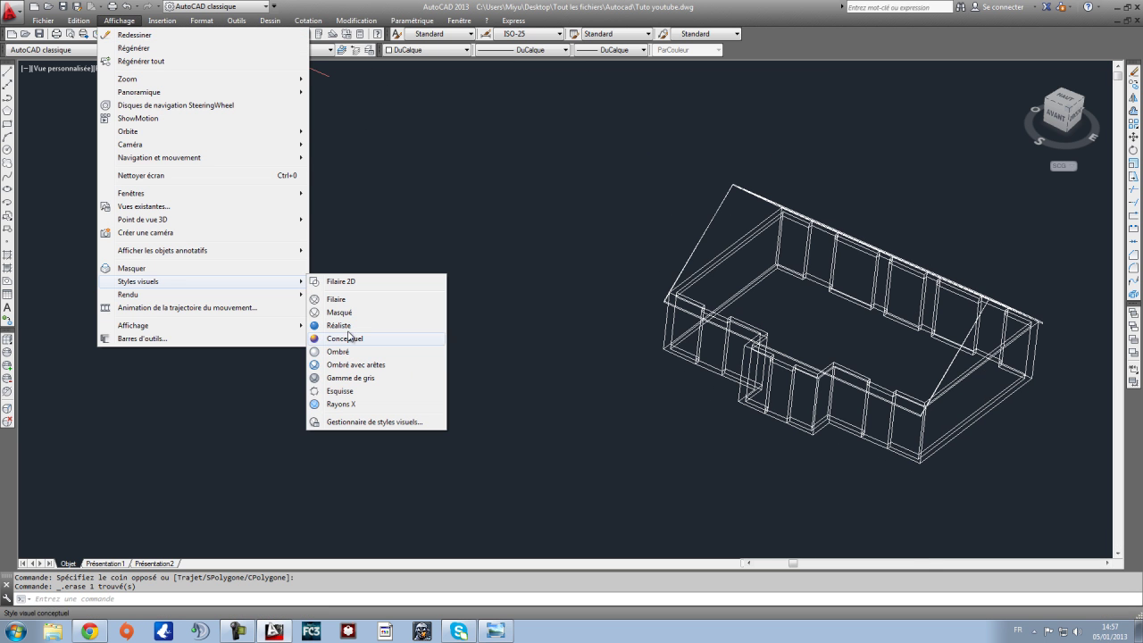
pyautogui.click(353, 366)
pyautogui.scroll(3, 580, 351)
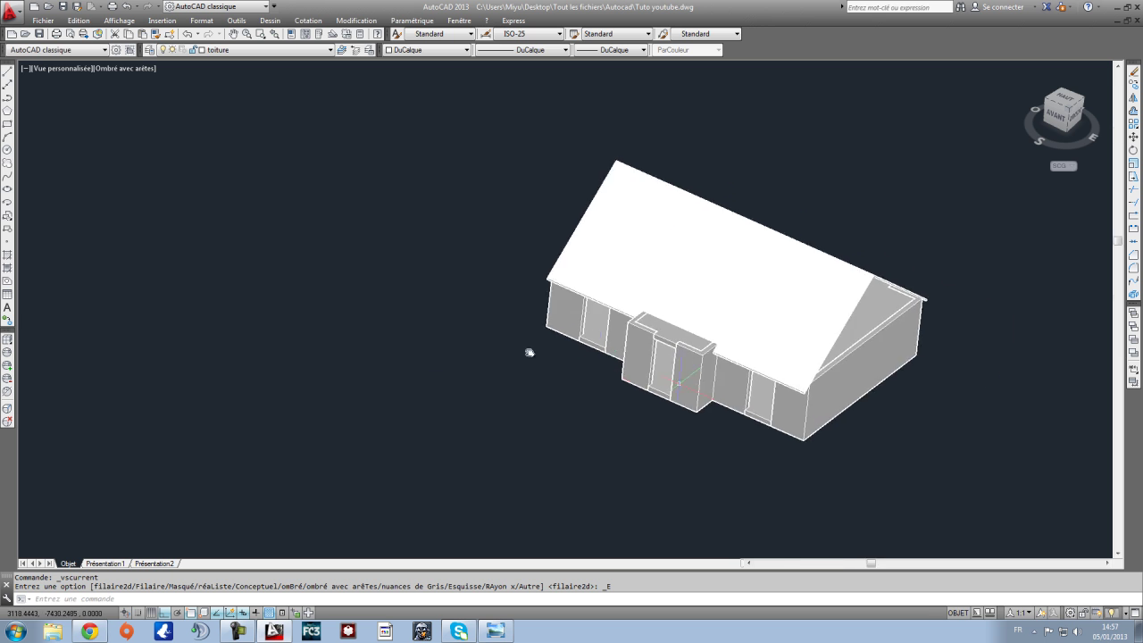
# Step: Orbit freely to the house's gable end and inspect the open area between the roof and the end wall
pyautogui.click(119, 20)
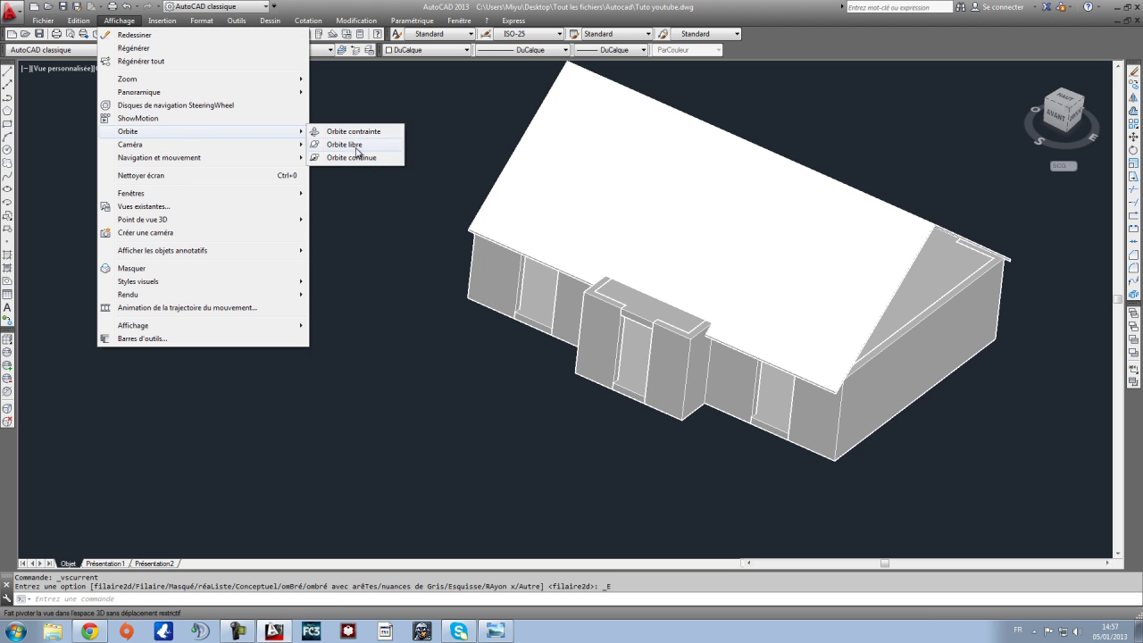
pyautogui.click(357, 147)
pyautogui.moveTo(549, 357)
pyautogui.mouseDown()
pyautogui.moveTo(706, 360)
pyautogui.moveTo(786, 344)
pyautogui.moveTo(715, 306)
pyautogui.moveTo(748, 288)
pyautogui.moveTo(950, 296)
pyautogui.moveTo(616, 283)
pyautogui.moveTo(727, 270)
pyautogui.moveTo(574, 294)
pyautogui.moveTo(691, 301)
pyautogui.moveTo(638, 273)
pyautogui.moveTo(631, 423)
pyautogui.moveTo(512, 390)
pyautogui.moveTo(544, 412)
pyautogui.moveTo(725, 408)
pyautogui.moveTo(709, 419)
pyautogui.moveTo(657, 385)
pyautogui.moveTo(528, 477)
pyautogui.moveTo(599, 470)
pyautogui.moveTo(590, 454)
pyautogui.moveTo(636, 484)
pyautogui.mouseUp()
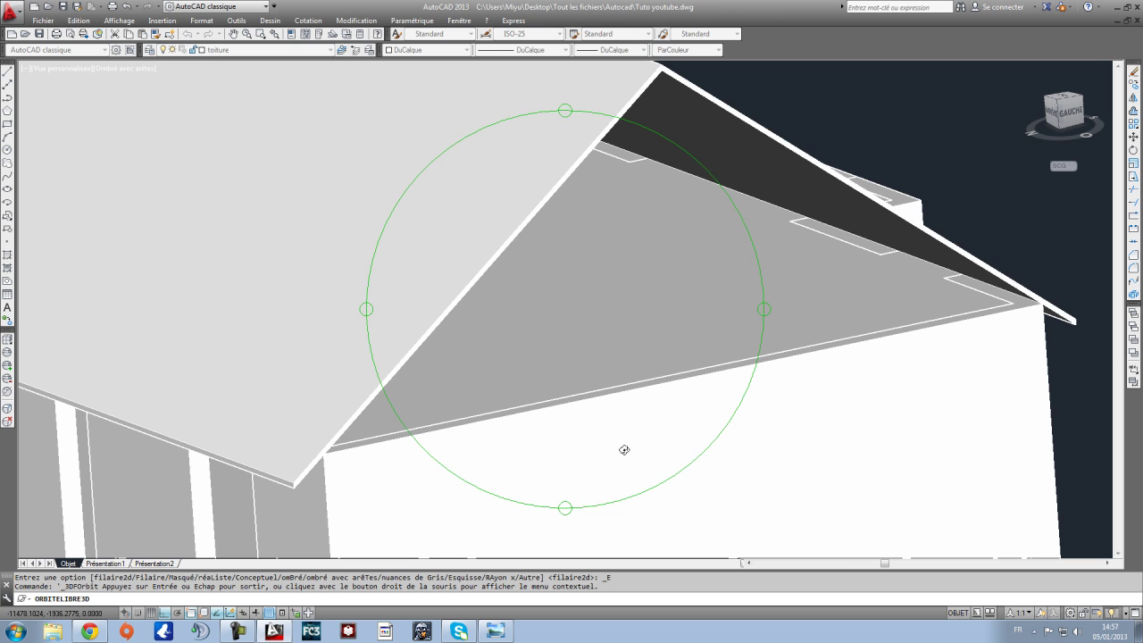
pyautogui.press('Escape')
pyautogui.moveTo(710, 426); pyautogui.dragTo(633, 432, button='middle')
pyautogui.scroll(-4, 632, 431)
pyautogui.scroll(3, 599, 419)
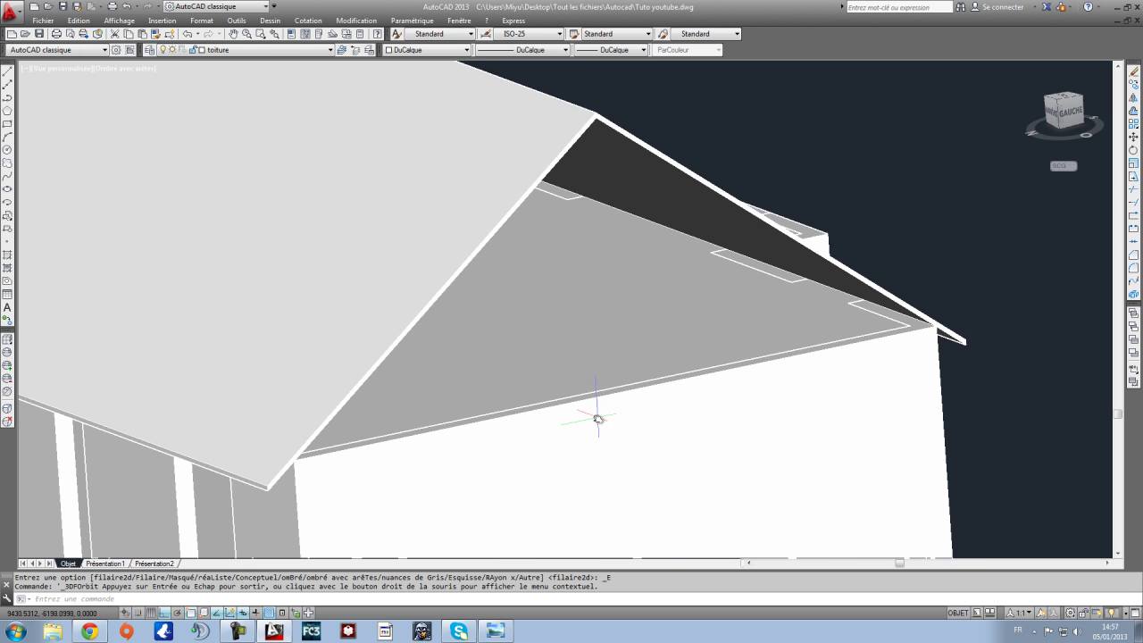
pyautogui.moveTo(565, 426); pyautogui.dragTo(544, 455, button='middle')
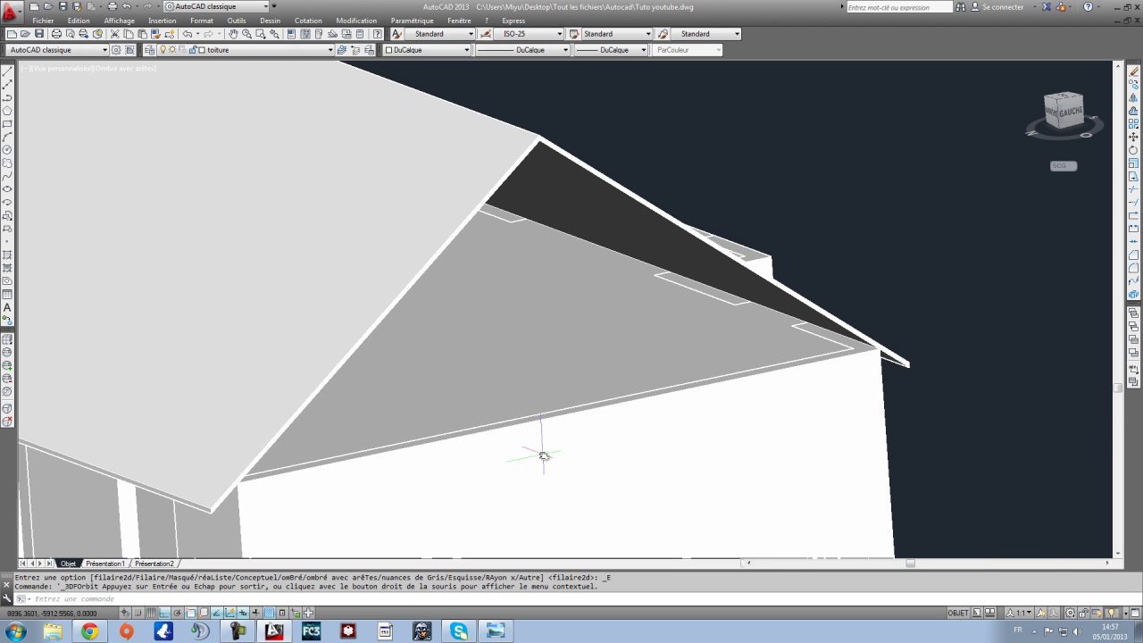
pyautogui.click(8, 72)
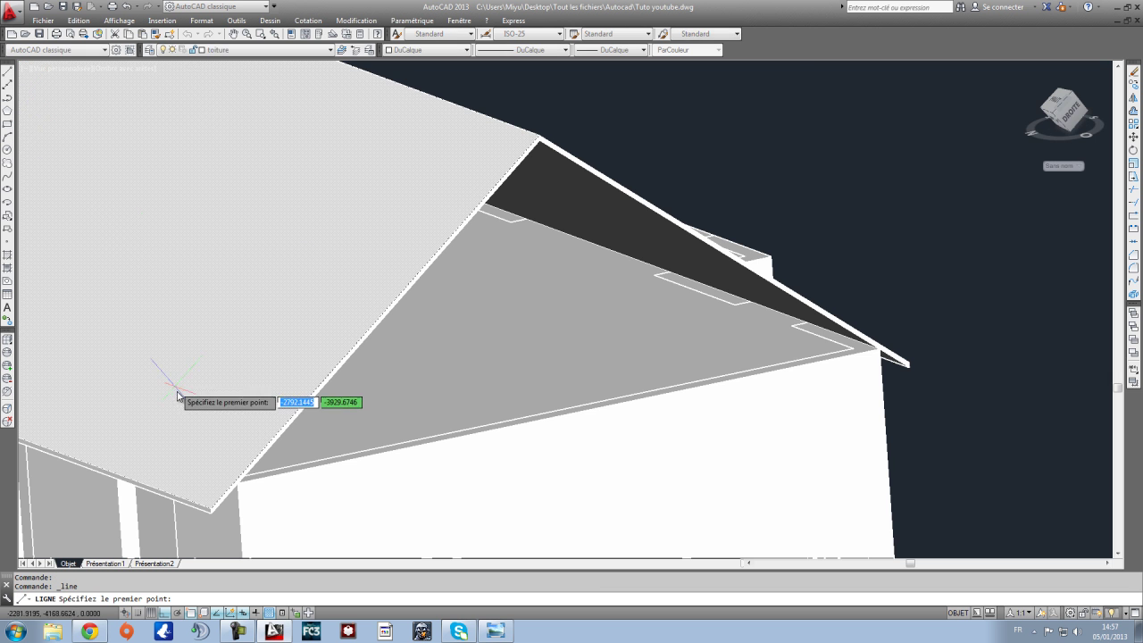
pyautogui.scroll(3, 245, 486)
pyautogui.scroll(2, 252, 503)
pyautogui.click(237, 483)
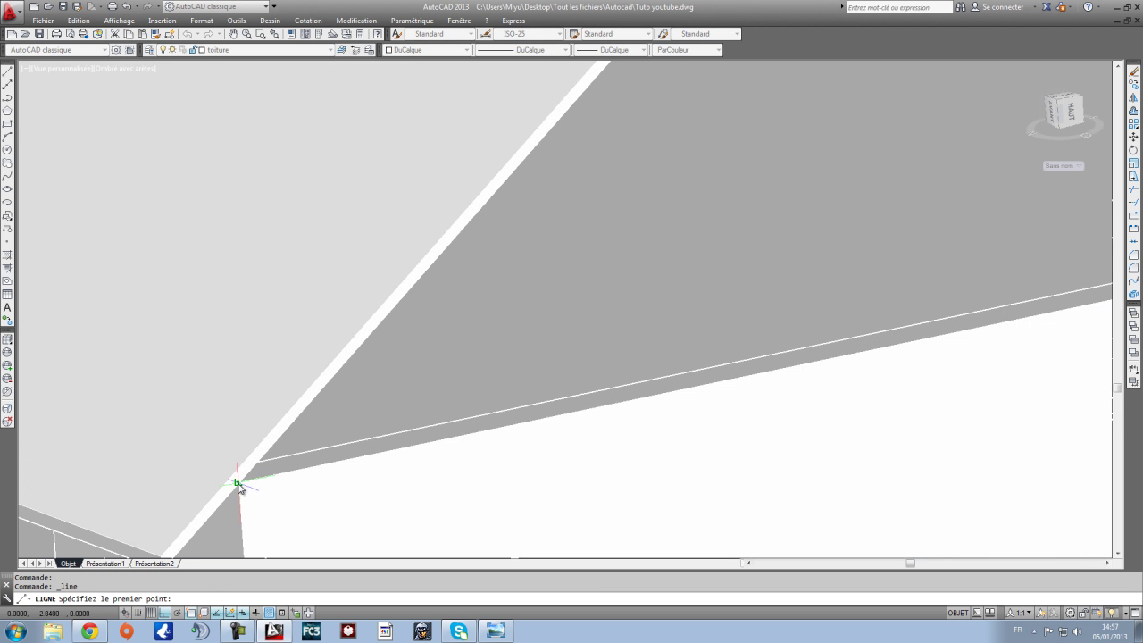
pyautogui.moveTo(515, 437); pyautogui.dragTo(99, 461, button='middle')
pyautogui.scroll(-3, 98, 461)
pyautogui.press('Escape')
pyautogui.moveTo(115, 297); pyautogui.dragTo(388, 292, button='middle')
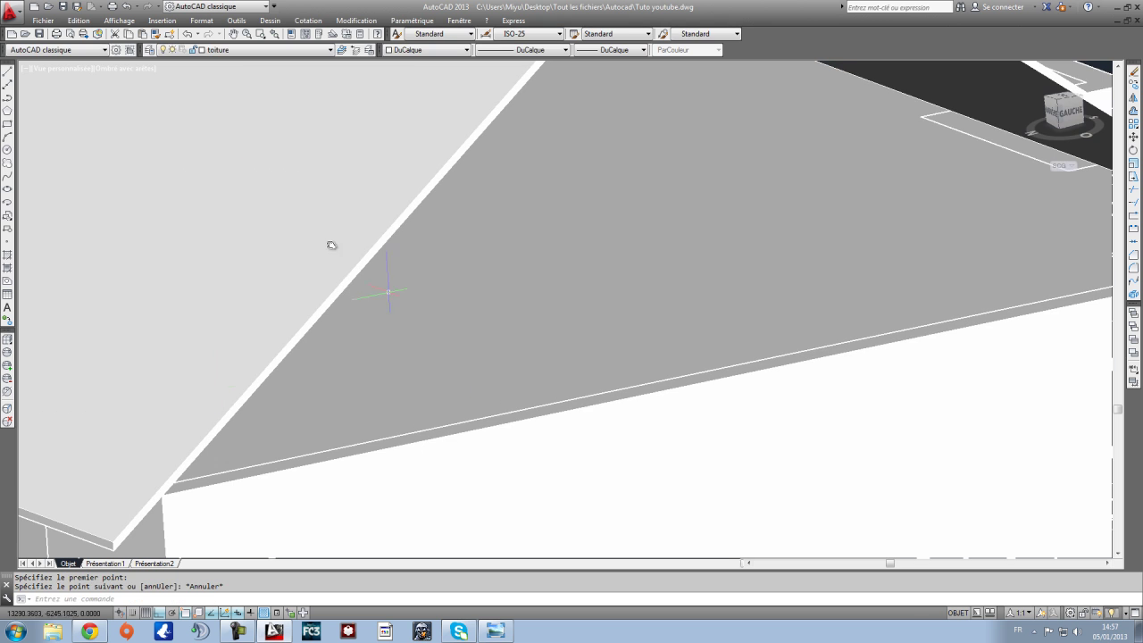
# Step: Create a new layer named Fermeture and make it the current layer
pyautogui.click(149, 50)
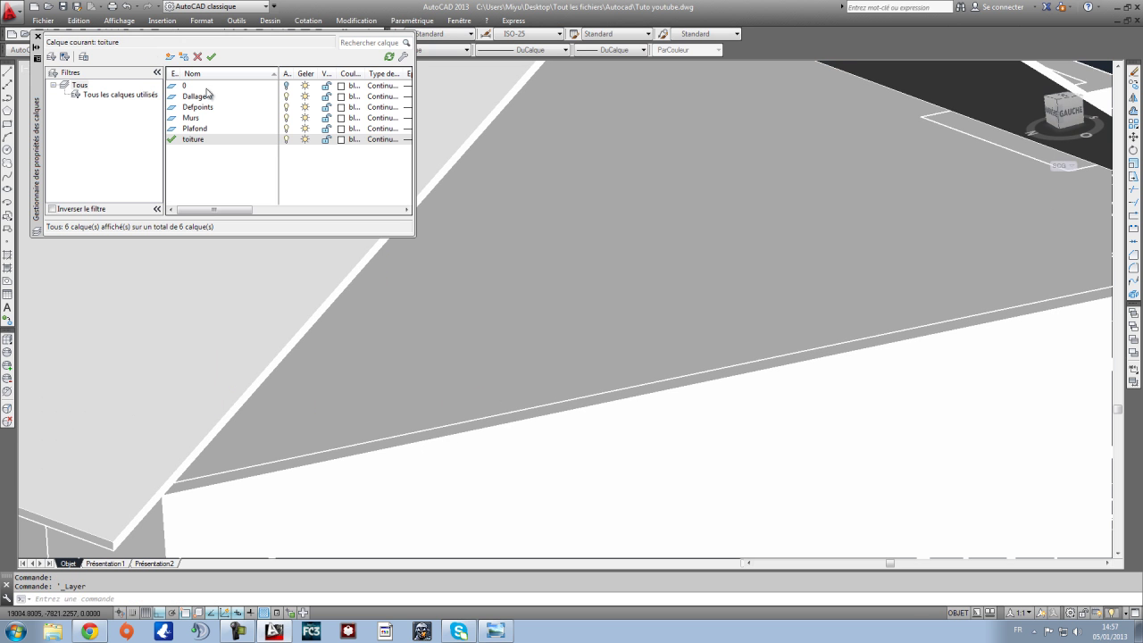
pyautogui.click(170, 56)
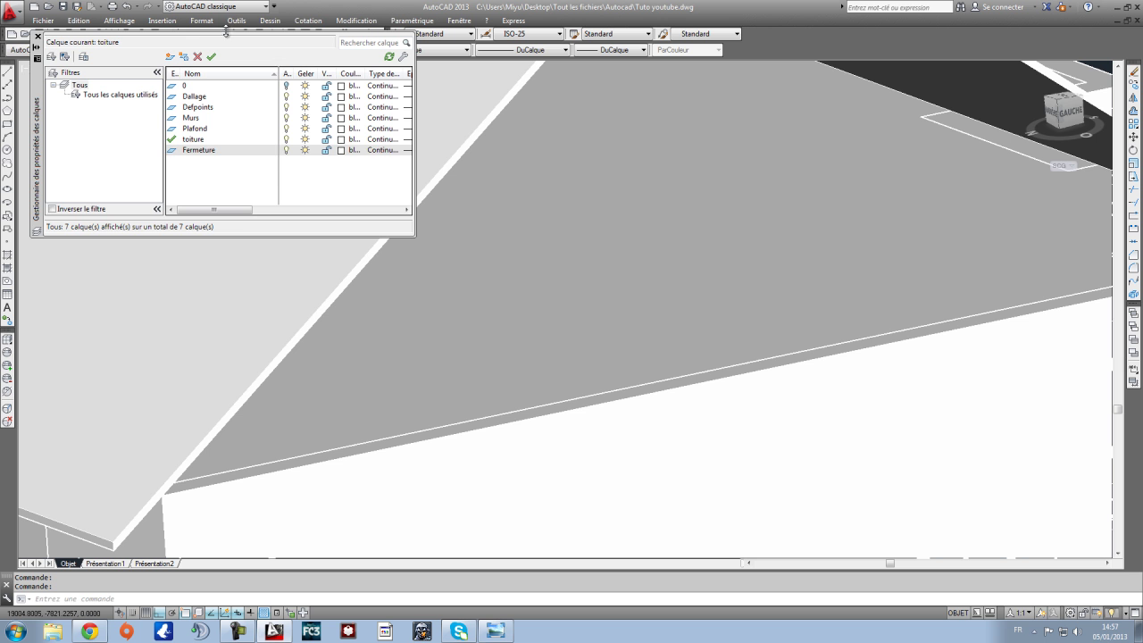
pyautogui.click(37, 37)
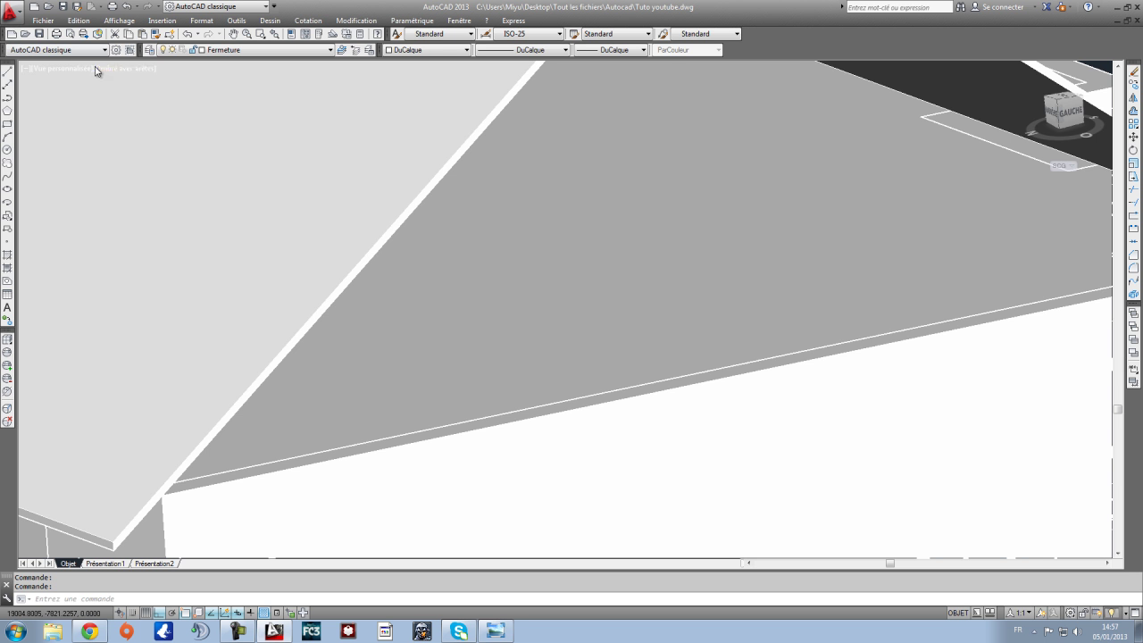
pyautogui.scroll(-4, 314, 215)
pyautogui.moveTo(447, 306); pyautogui.dragTo(347, 326, button='middle')
pyautogui.scroll(2, 78, 80)
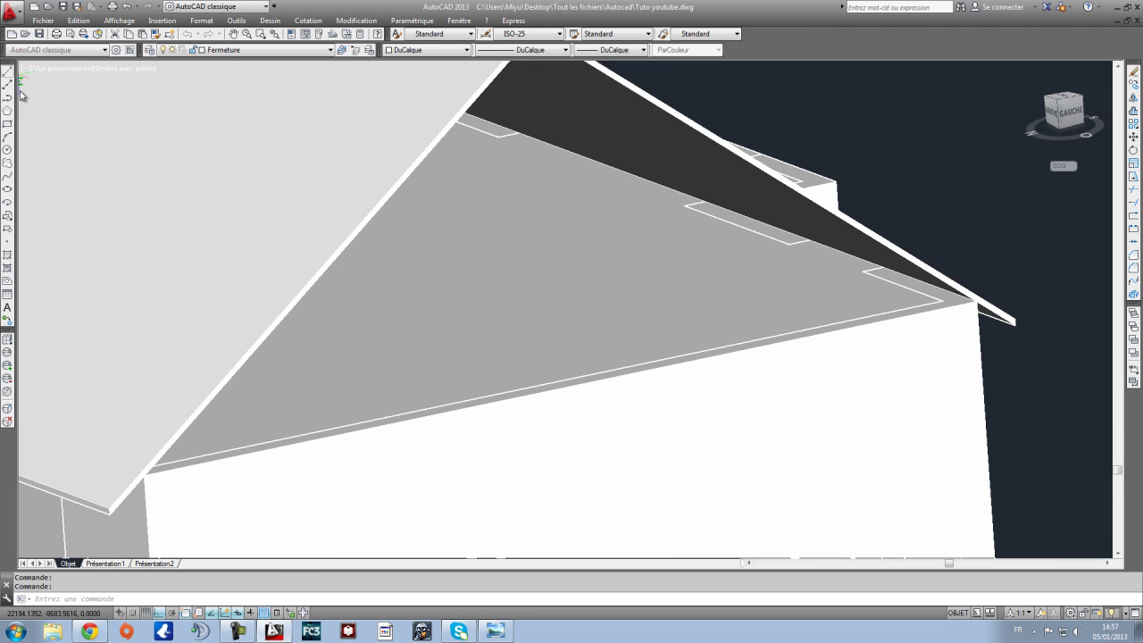
pyautogui.click(7, 70)
pyautogui.scroll(4, 134, 475)
pyautogui.click(136, 475)
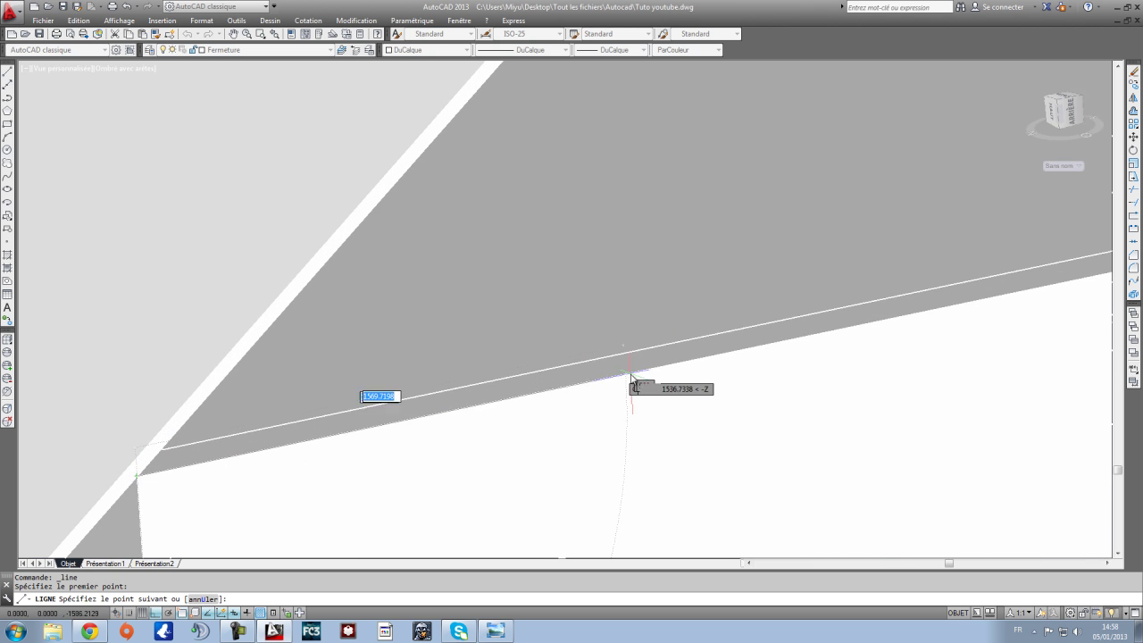
pyautogui.moveTo(634, 379); pyautogui.dragTo(120, 409, button='middle')
pyautogui.scroll(-4, 775, 269)
pyautogui.moveTo(776, 269); pyautogui.dragTo(258, 403, button='middle')
pyautogui.scroll(3, 554, 359)
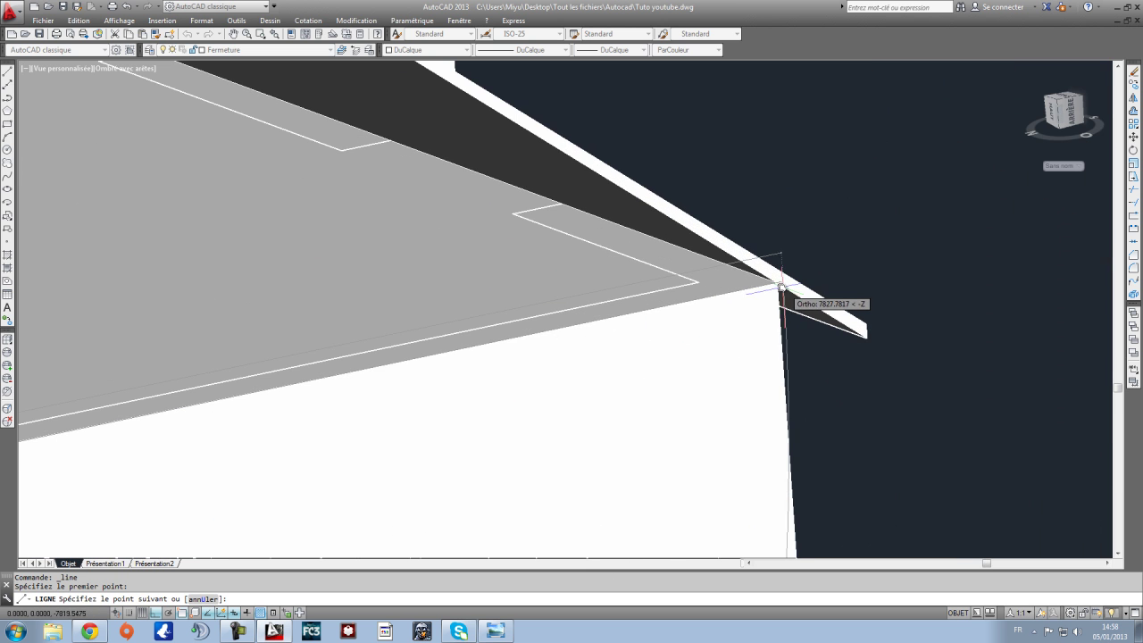
pyautogui.scroll(4, 778, 282)
pyautogui.scroll(-10, 746, 276)
pyautogui.moveTo(442, 219); pyautogui.dragTo(554, 259, button='middle')
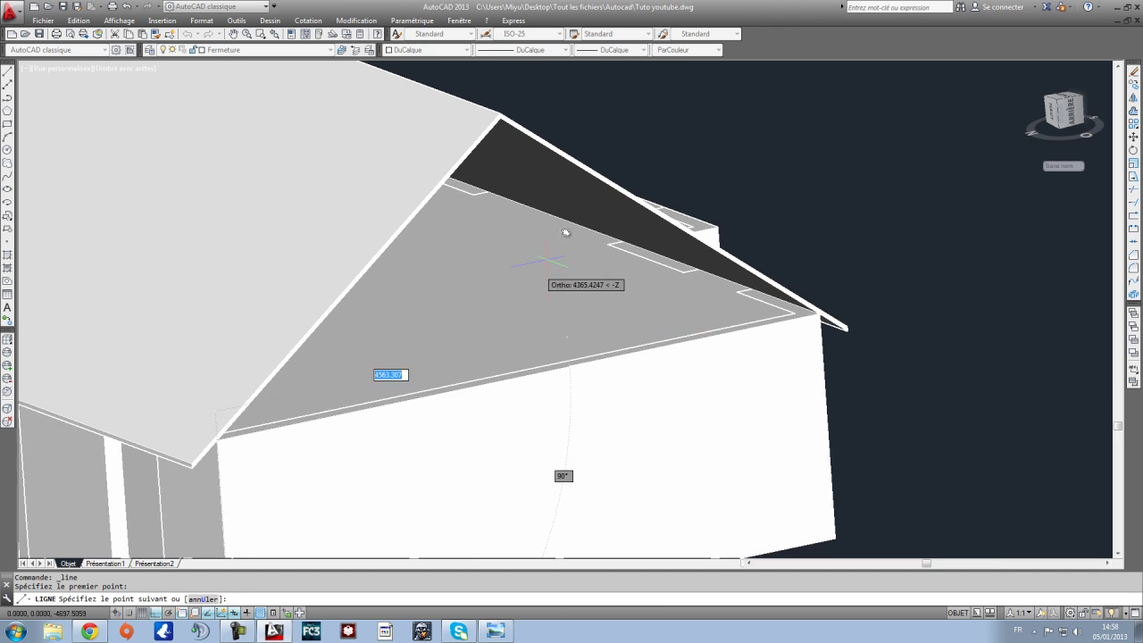
pyautogui.scroll(2, 571, 204)
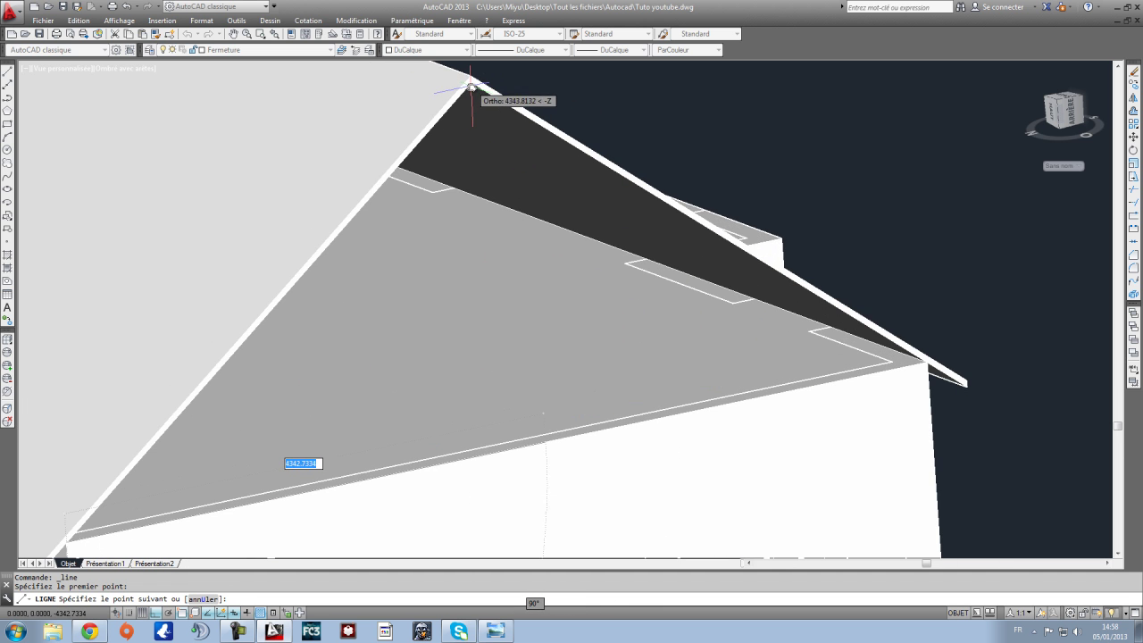
pyautogui.scroll(6, 472, 85)
pyautogui.scroll(-4, 470, 83)
pyautogui.scroll(-4, 510, 367)
pyautogui.moveTo(510, 367); pyautogui.dragTo(513, 302, button='middle')
pyautogui.press('Escape')
pyautogui.scroll(-1, 514, 302)
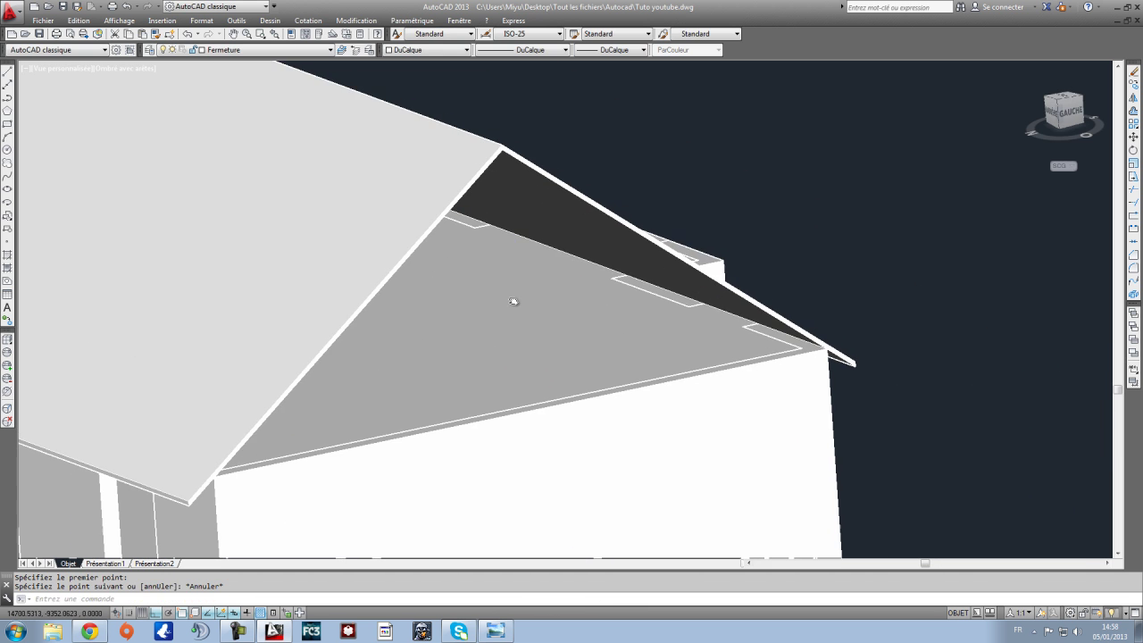
# Step: Draw a vertical line 3000 long upward from the midpoint of the end wall's outer top edge to the roof peak
pyautogui.click(8, 72)
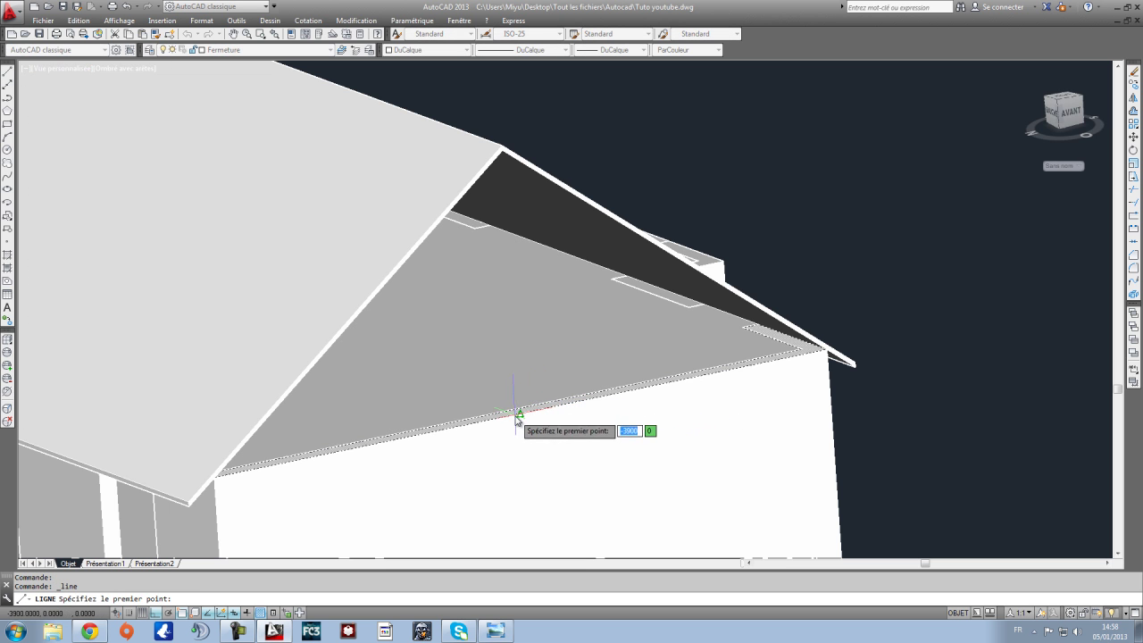
pyautogui.click(518, 416)
pyautogui.scroll(4, 505, 150)
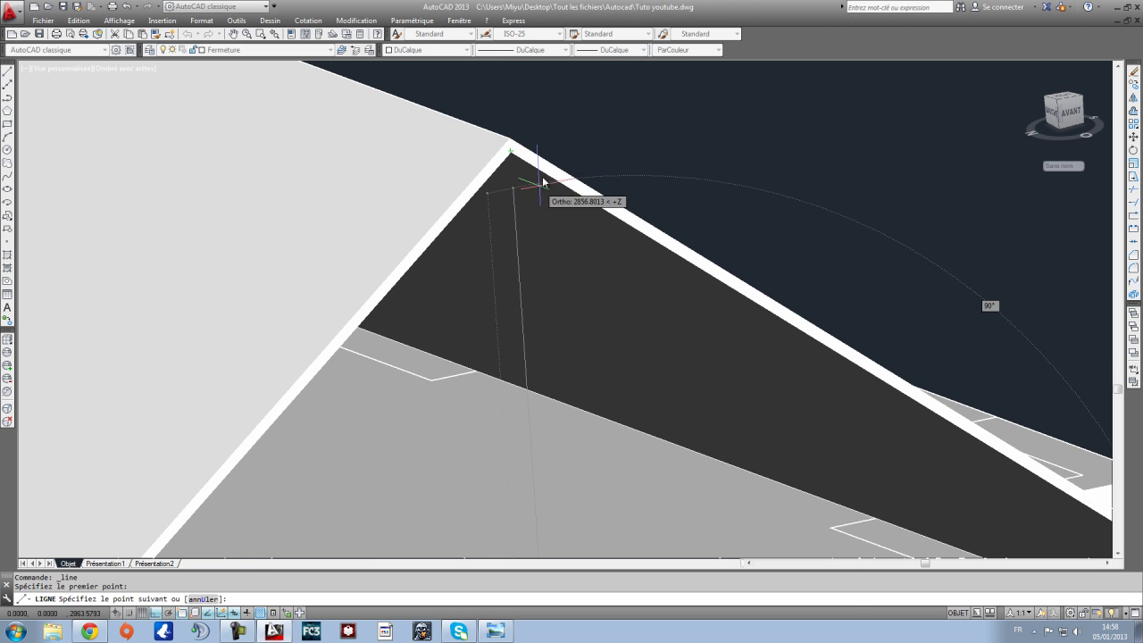
pyautogui.press('Return')
pyautogui.press('Escape')
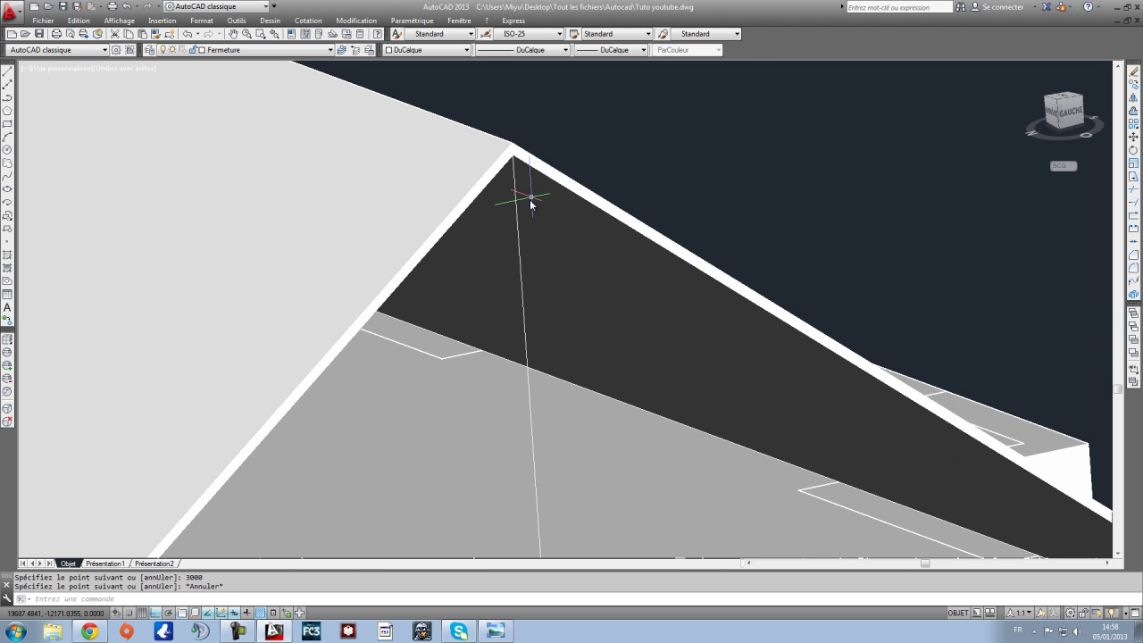
# Step: Draw a sloping line from the end wall's nearer outer top corner to the upper end of the vertical line
pyautogui.moveTo(531, 199); pyautogui.dragTo(589, 125, button='middle')
pyautogui.scroll(-4, 582, 127)
pyautogui.scroll(3, 578, 134)
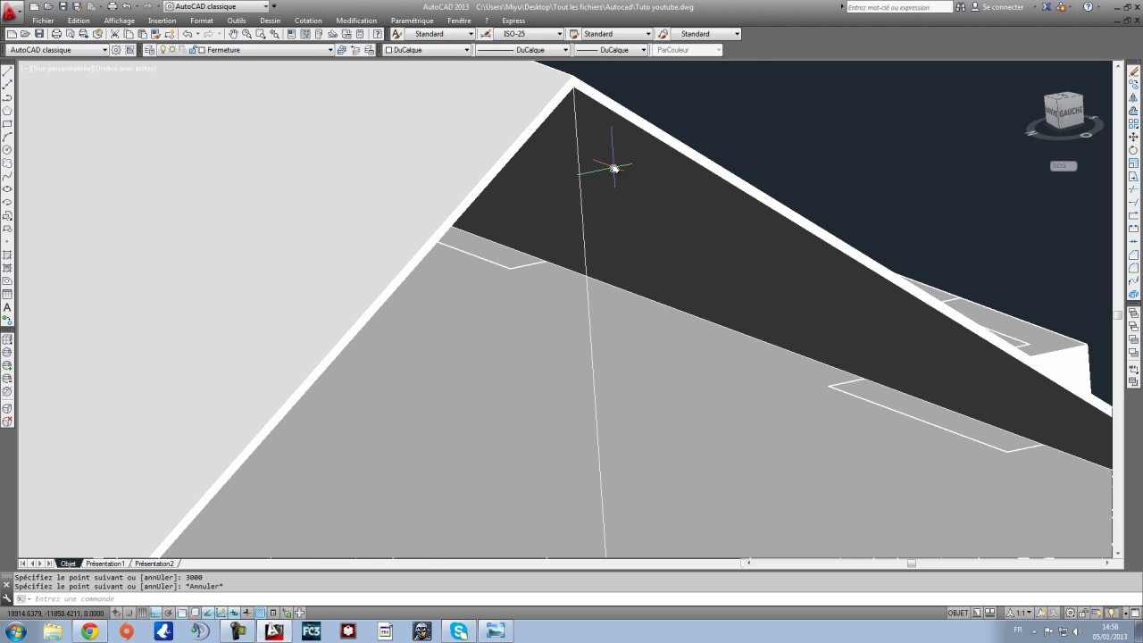
pyautogui.scroll(-5, 597, 193)
pyautogui.scroll(4, 620, 184)
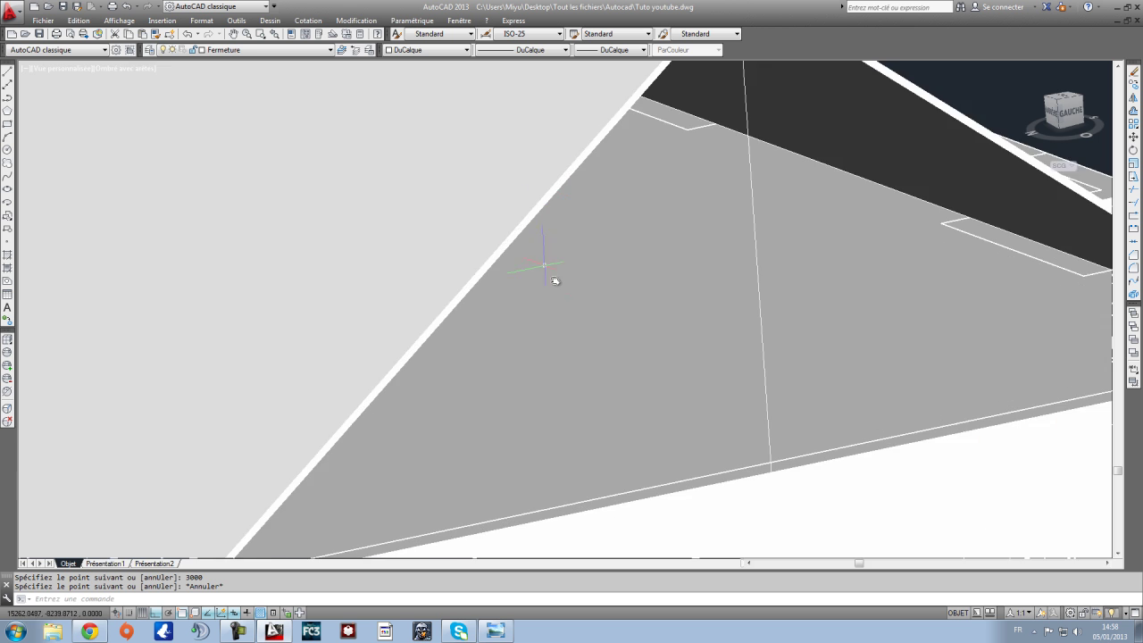
pyautogui.scroll(-3, 557, 277)
pyautogui.scroll(2, 652, 300)
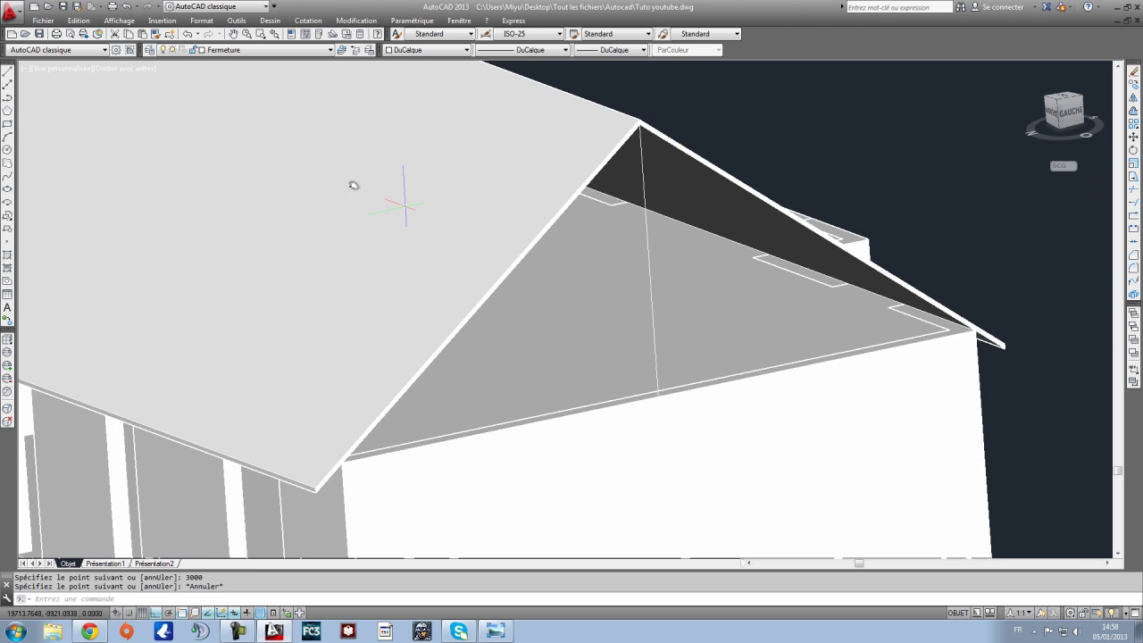
pyautogui.click(8, 72)
pyautogui.scroll(4, 360, 462)
pyautogui.click(324, 467)
pyautogui.moveTo(734, 209); pyautogui.dragTo(421, 456, button='middle')
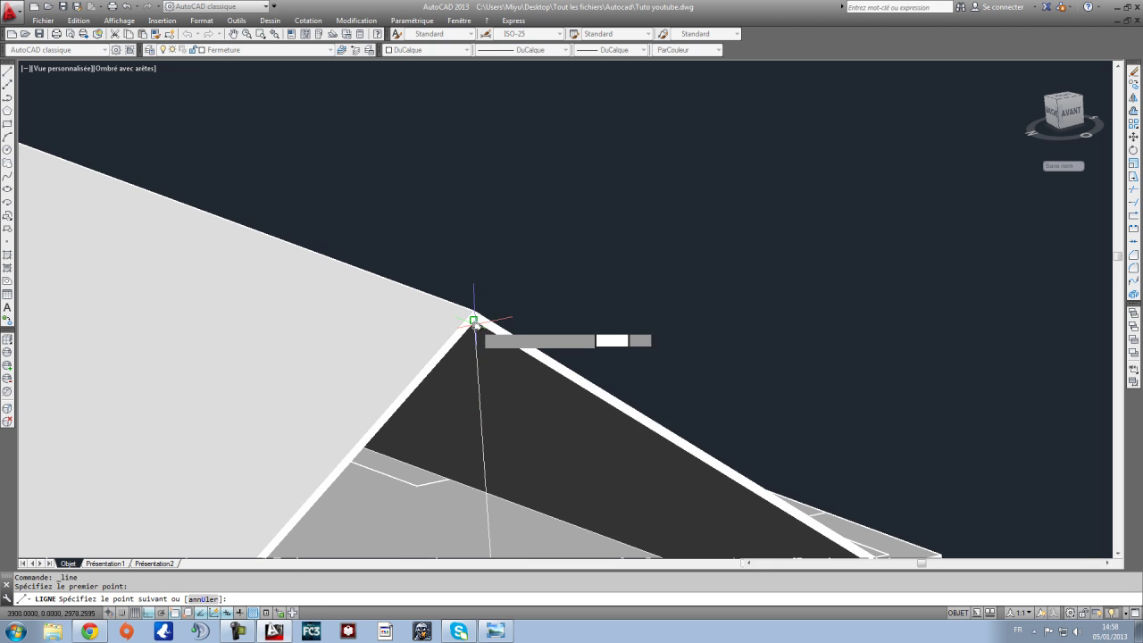
pyautogui.click(473, 320)
pyautogui.keyDown('shift'); pyautogui.moveTo(561, 401); pyautogui.dragTo(572, 299, button='middle'); pyautogui.keyUp('shift')
pyautogui.press('Escape')
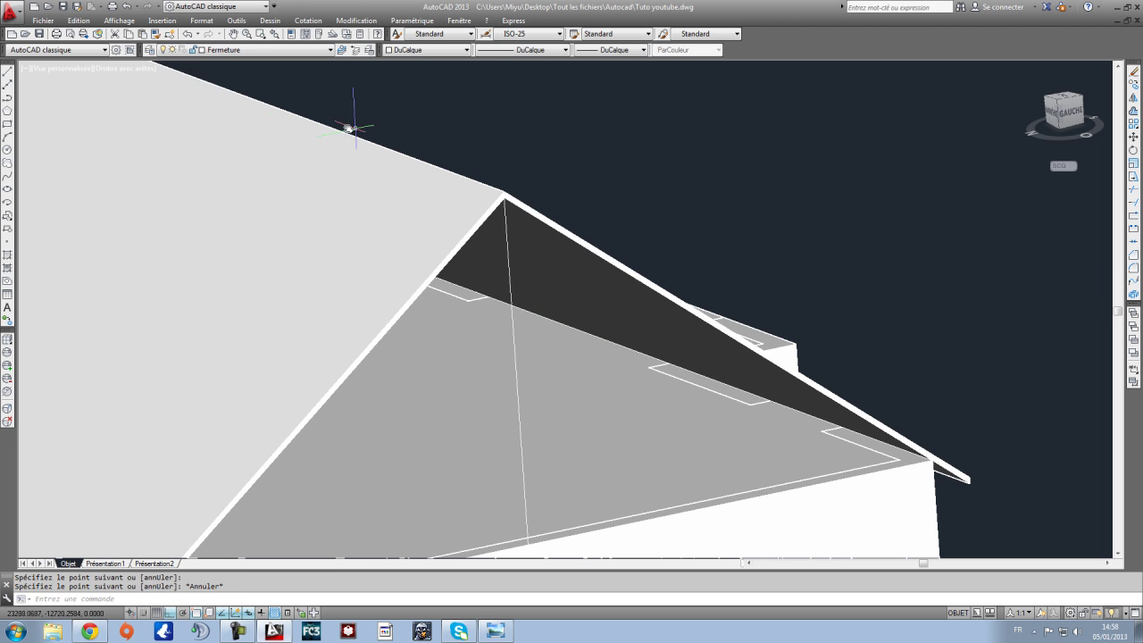
pyautogui.click(119, 20)
pyautogui.moveTo(129, 132)
pyautogui.click(344, 143)
pyautogui.moveTo(597, 396); pyautogui.dragTo(566, 472)
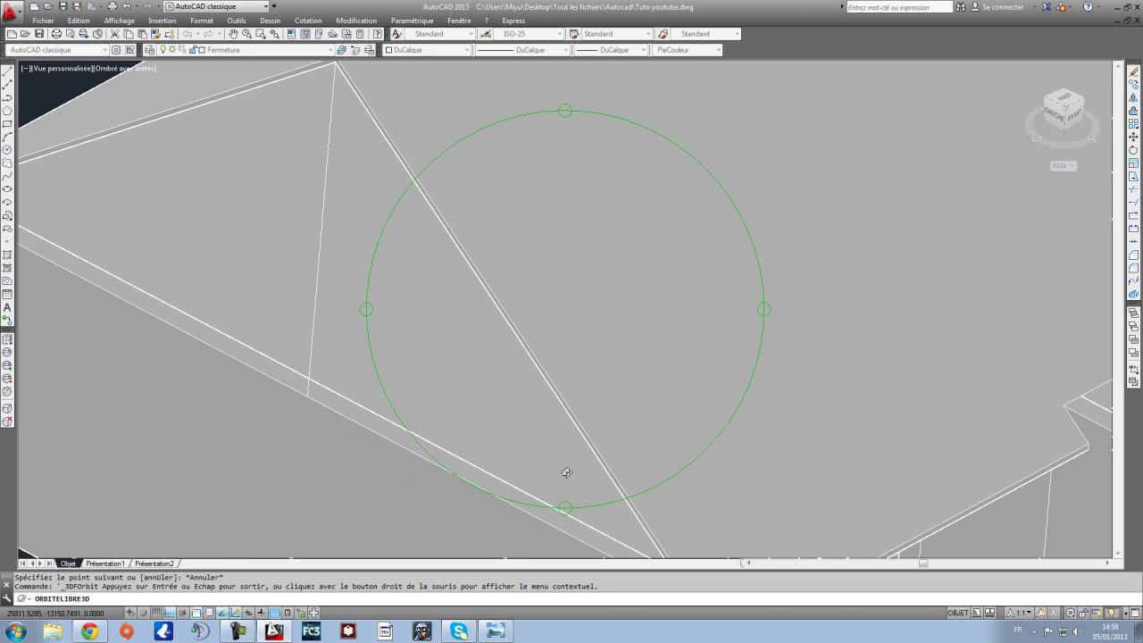
pyautogui.press('Escape')
pyautogui.scroll(-5, 566, 446)
pyautogui.scroll(6, 568, 387)
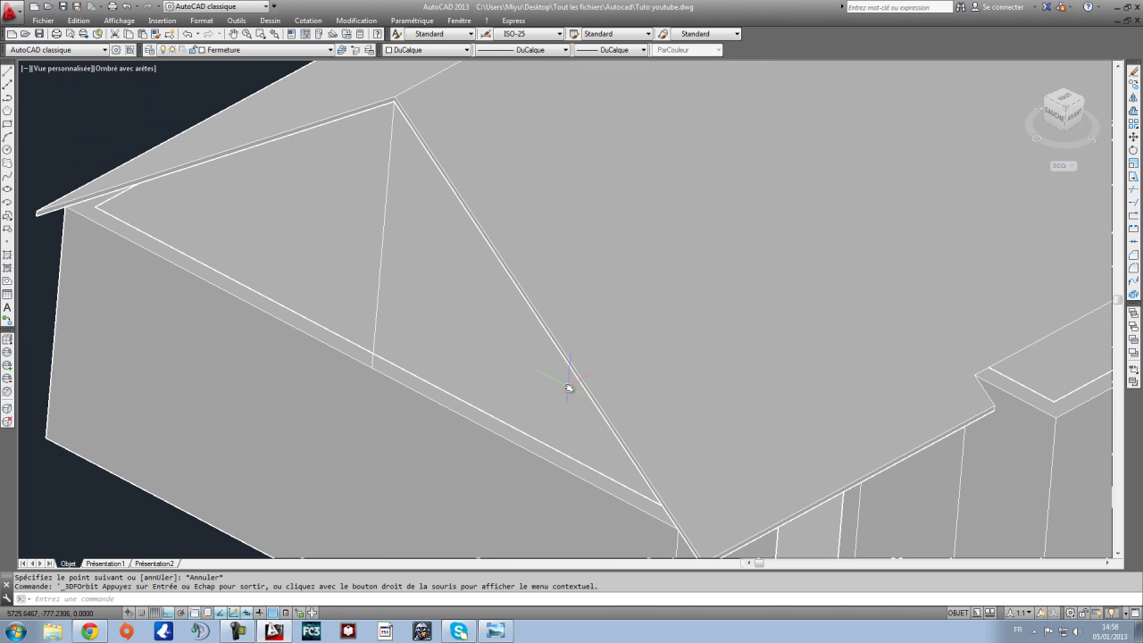
pyautogui.click(7, 70)
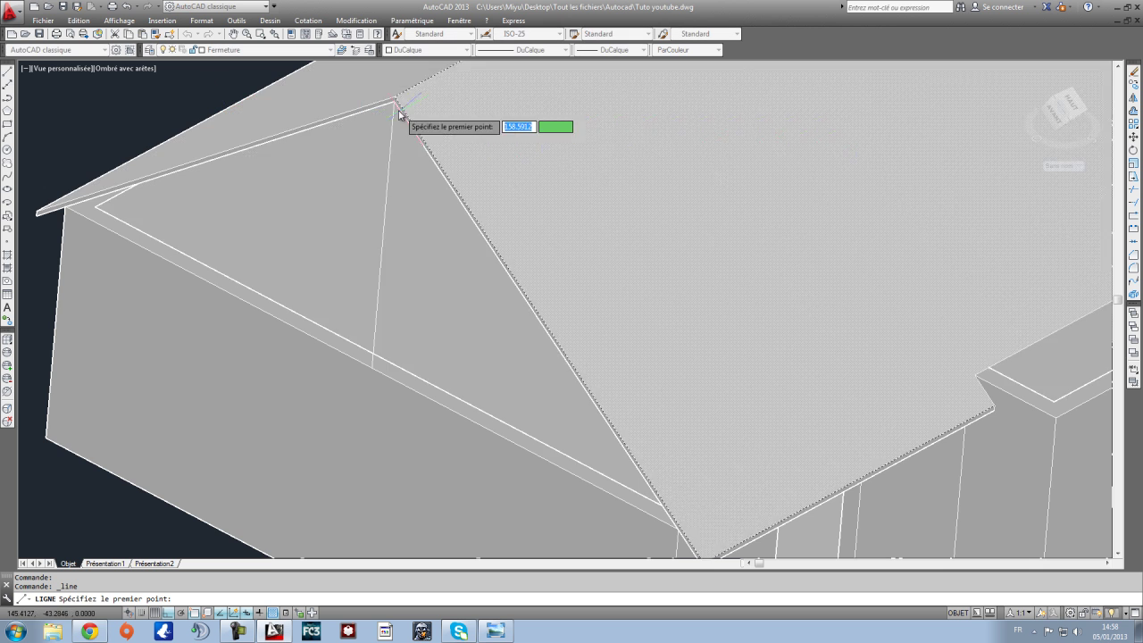
pyautogui.scroll(3, 396, 106)
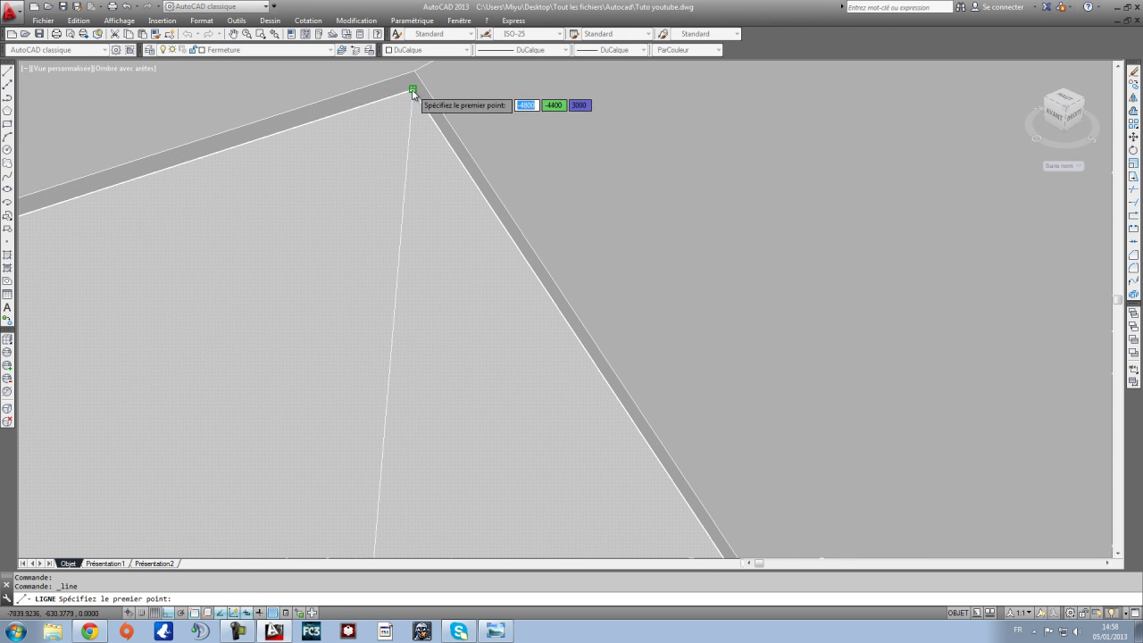
pyautogui.click(414, 91)
pyautogui.scroll(-4, 499, 280)
pyautogui.moveTo(541, 409); pyautogui.dragTo(446, 165, button='middle')
pyautogui.scroll(4, 679, 415)
pyautogui.scroll(2, 657, 366)
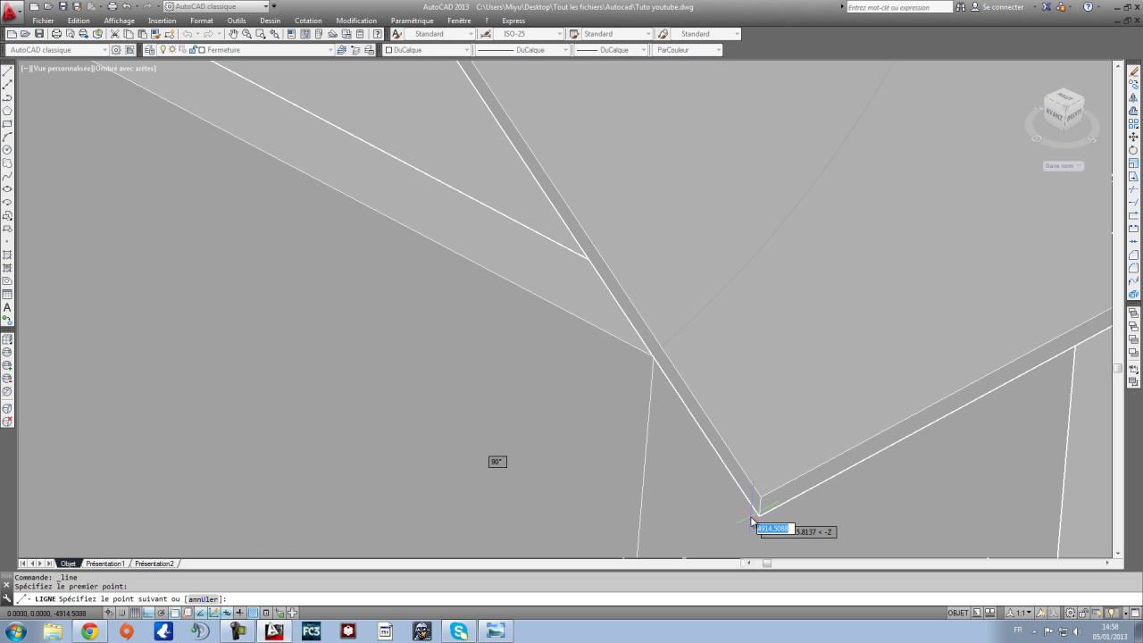
pyautogui.scroll(-2, 621, 367)
pyautogui.scroll(-2, 502, 323)
pyautogui.moveTo(505, 324); pyautogui.dragTo(628, 519, button='middle')
pyautogui.scroll(-2, 628, 520)
pyautogui.press('Escape')
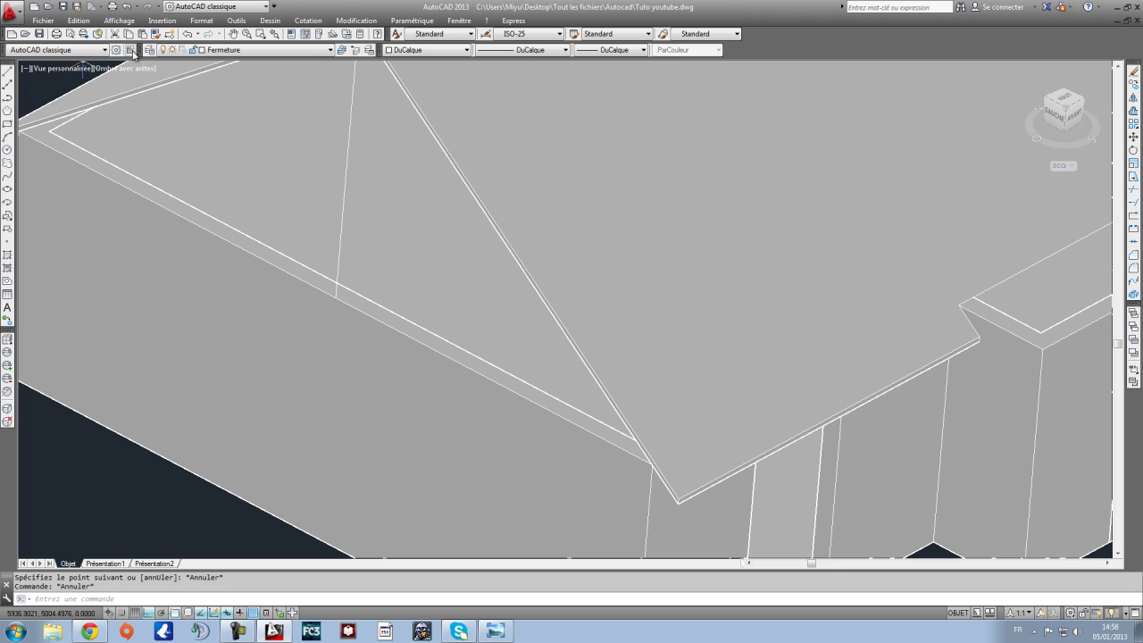
# Step: Orbit freely back to the gable and draw a sloping line from the end wall's opposite outer top corner to the peak
pyautogui.click(123, 21)
pyautogui.moveTo(149, 135)
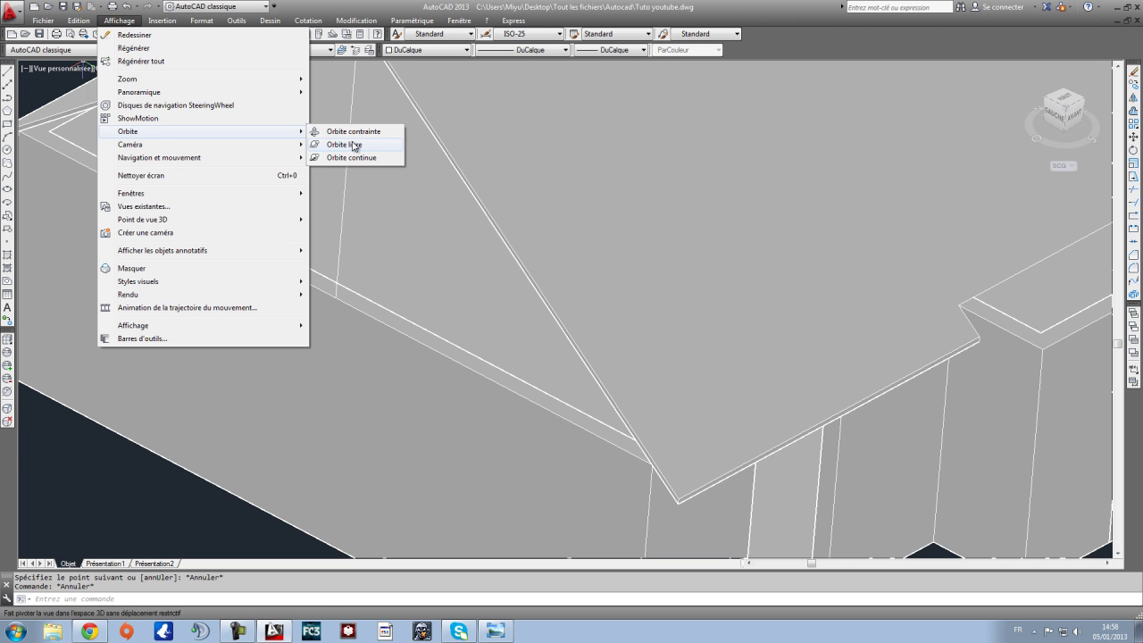
pyautogui.click(353, 75)
pyautogui.moveTo(577, 350); pyautogui.dragTo(513, 423)
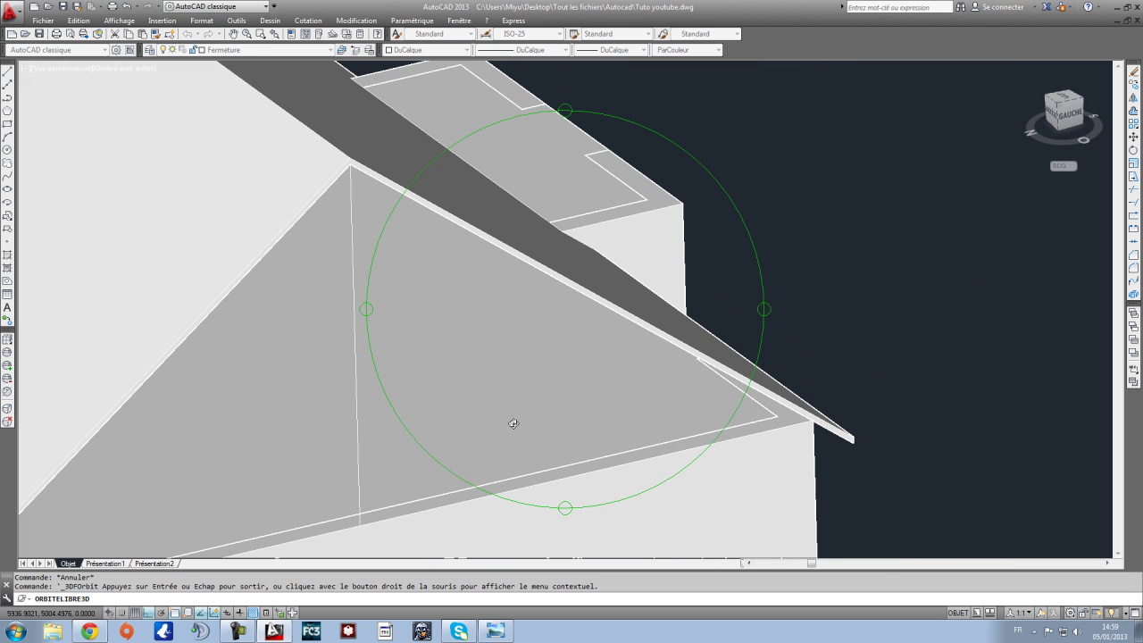
pyautogui.press('Escape')
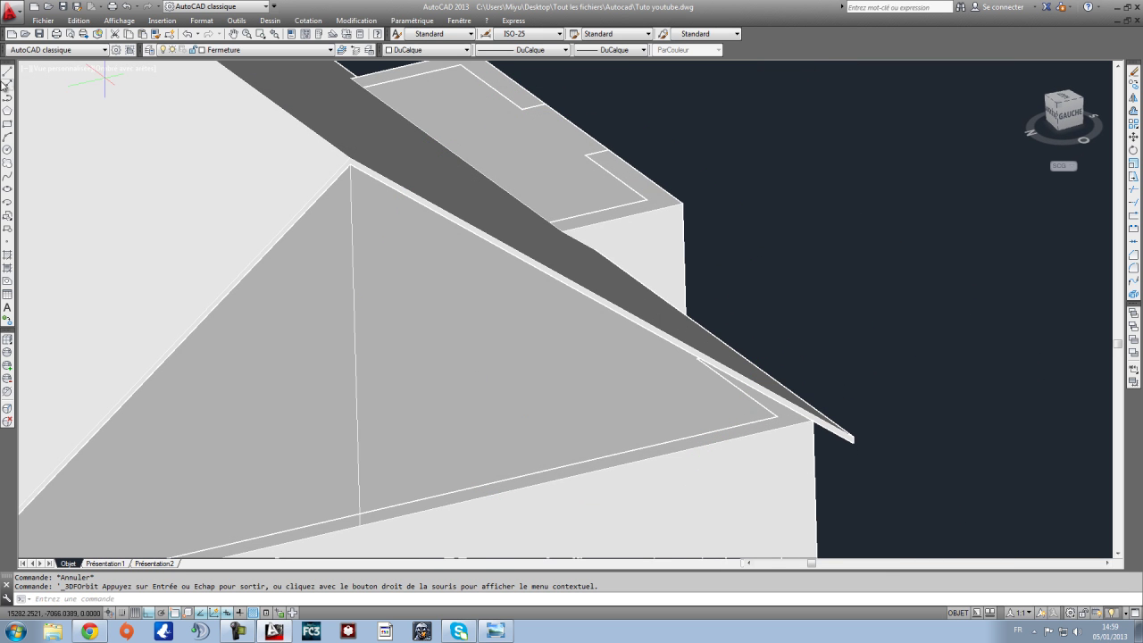
pyautogui.click(7, 72)
pyautogui.scroll(2, 787, 417)
pyautogui.click(823, 422)
pyautogui.moveTo(178, 107); pyautogui.dragTo(284, 207, button='middle')
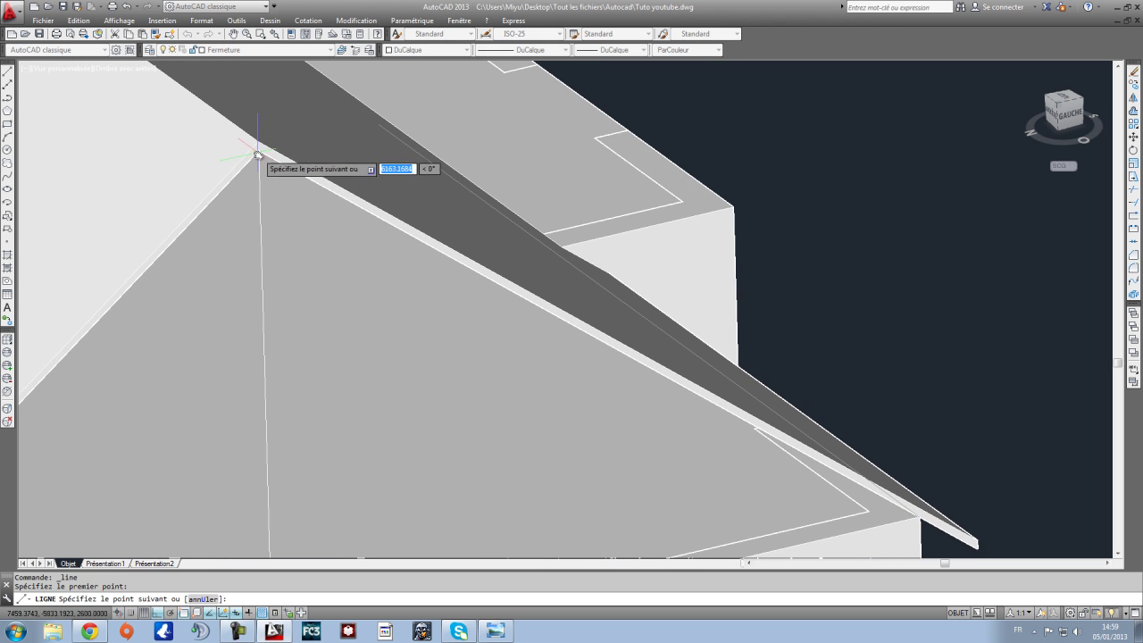
pyautogui.scroll(2, 258, 152)
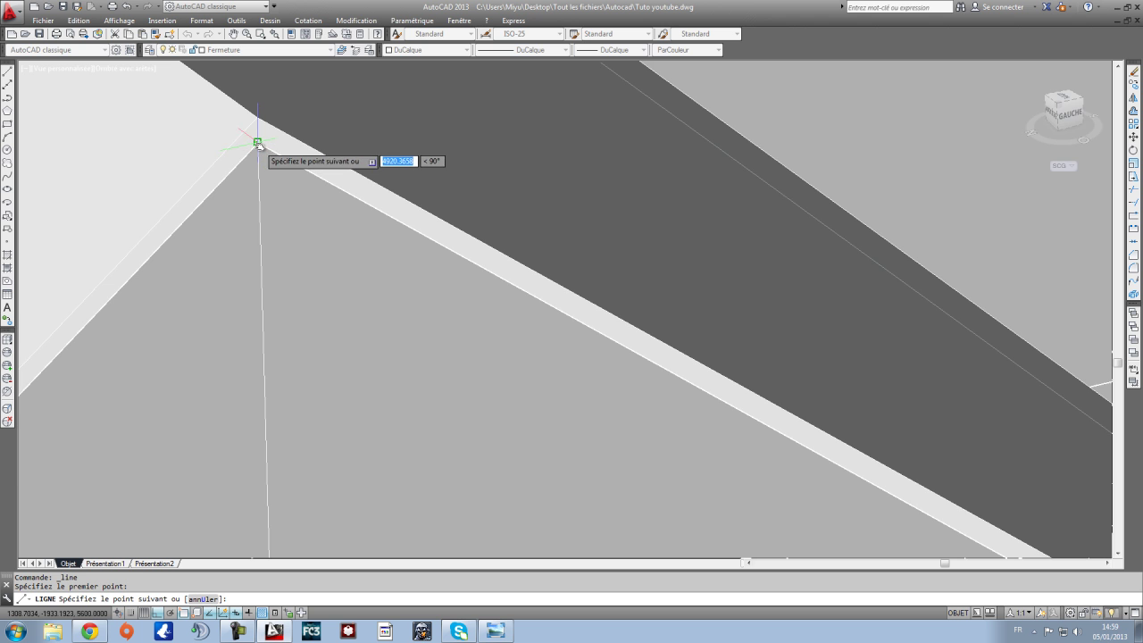
pyautogui.scroll(-4, 258, 143)
pyautogui.press('Escape')
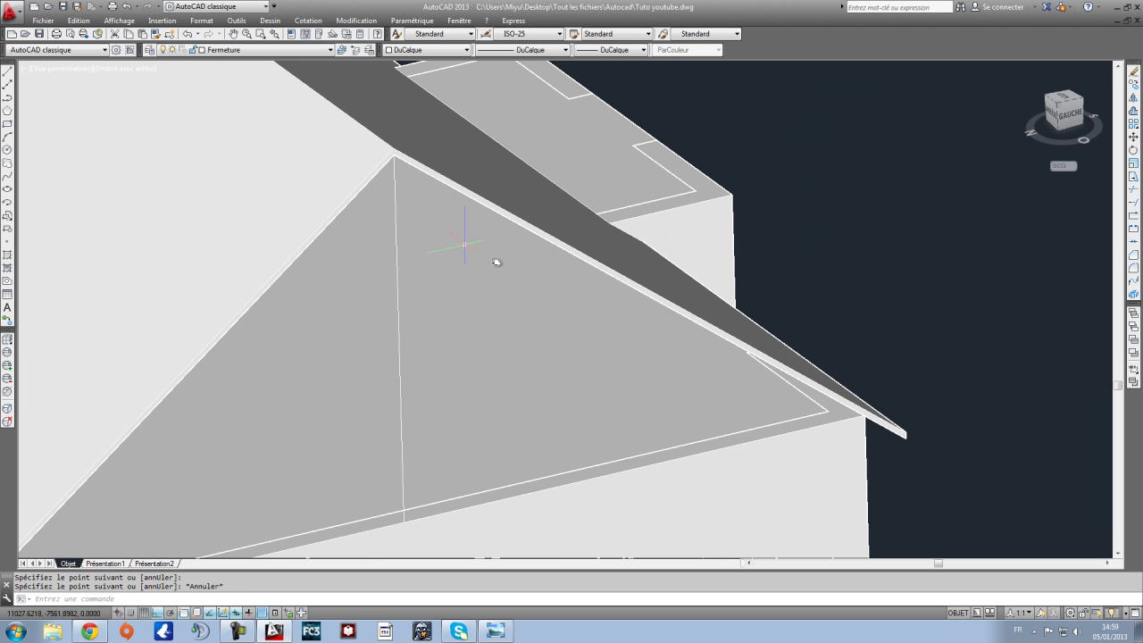
# Step: Turn off every layer except Fermeture so only the gable outline lines remain displayed
pyautogui.scroll(-5, 497, 261)
pyautogui.scroll(5, 664, 409)
pyautogui.moveTo(638, 442); pyautogui.dragTo(636, 325, button='middle')
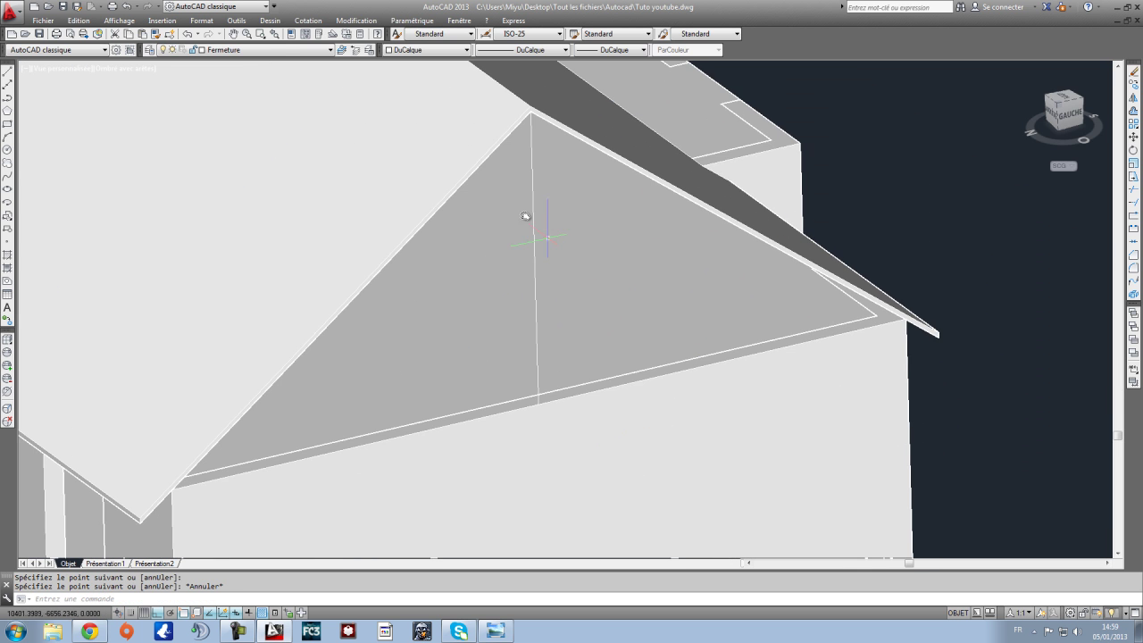
pyautogui.click(256, 51)
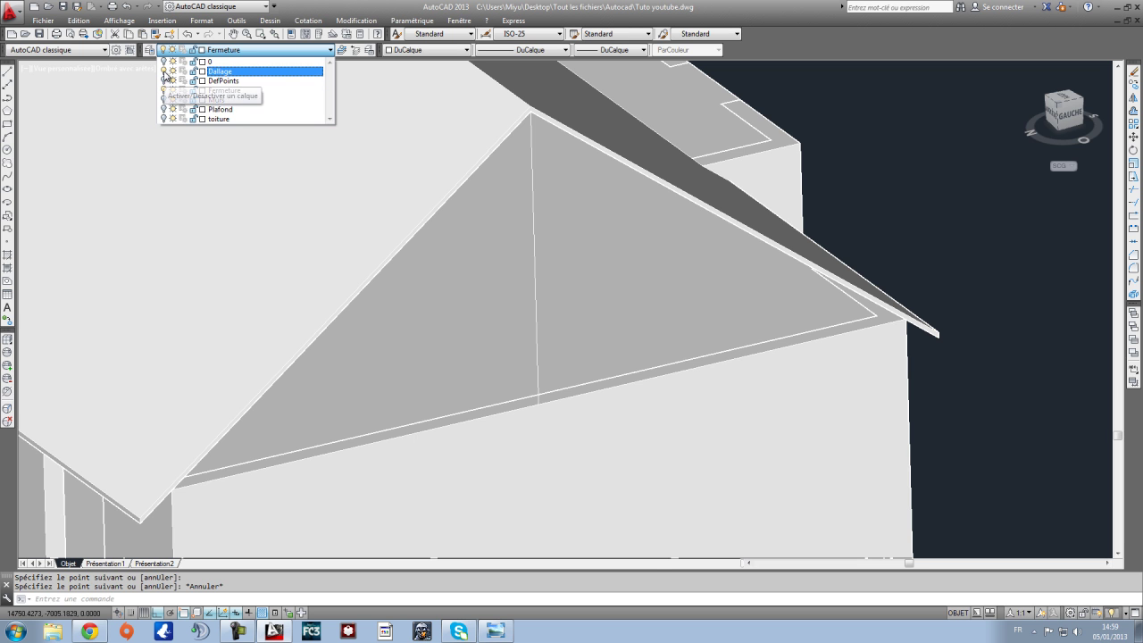
pyautogui.click(857, 193)
pyautogui.scroll(-4, 774, 224)
pyautogui.scroll(3, 747, 237)
# Step: Delete the vertical construction line in the middle of the gable outline
pyautogui.click(681, 401)
pyautogui.click(528, 289)
pyautogui.press('Delete')
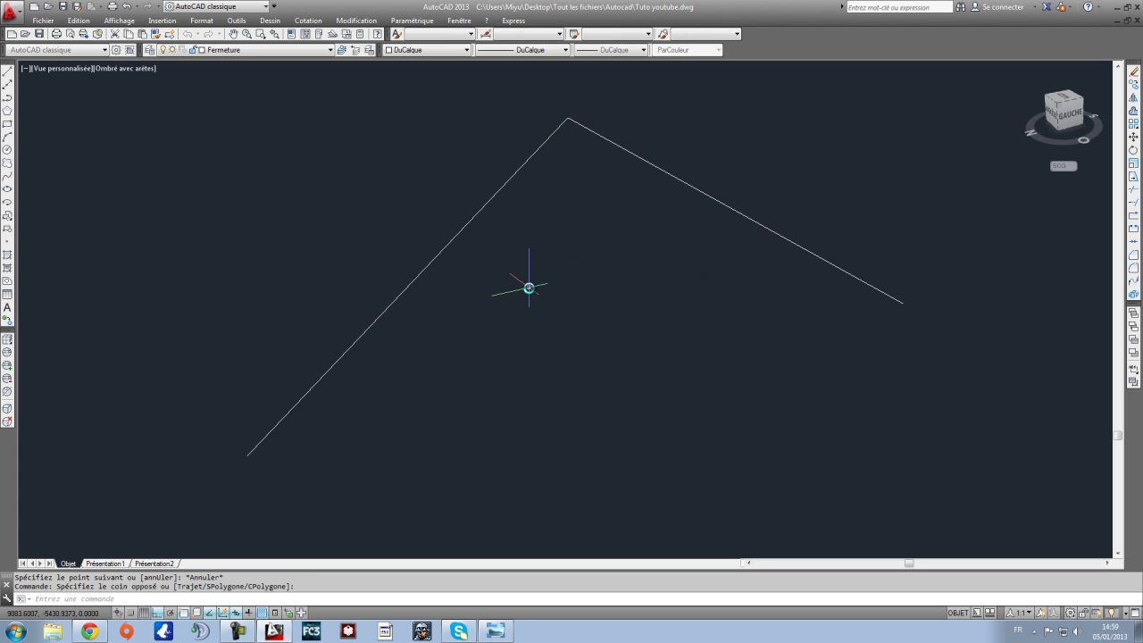
# Step: Draw a line joining the lower ends of the two sloping lines to close the triangle
pyautogui.click(8, 72)
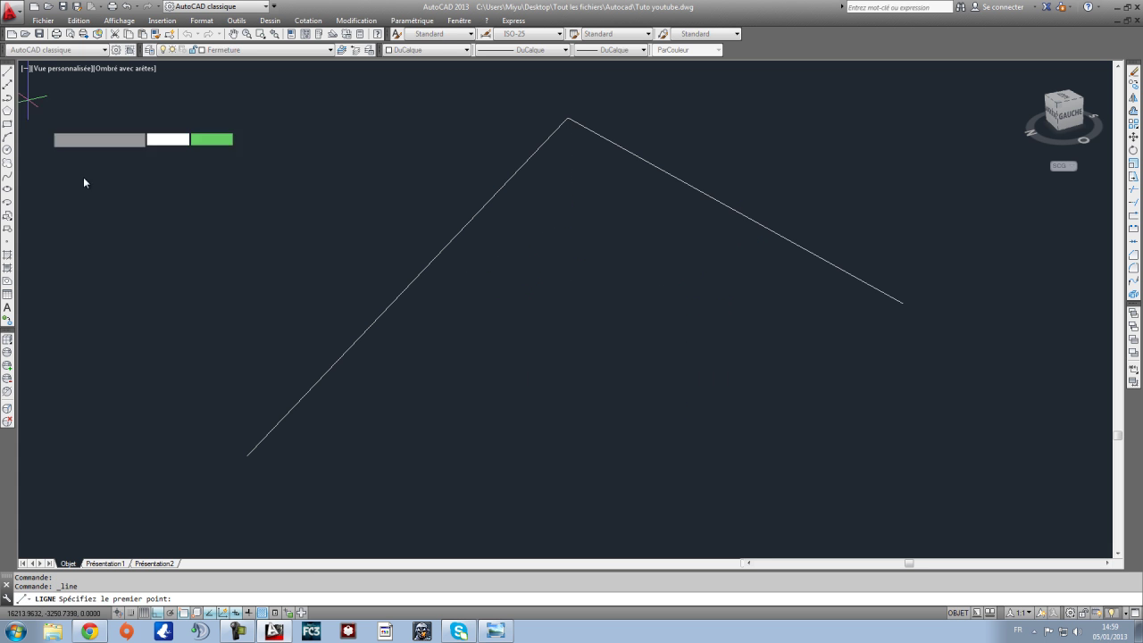
pyautogui.click(247, 454)
pyautogui.click(902, 304)
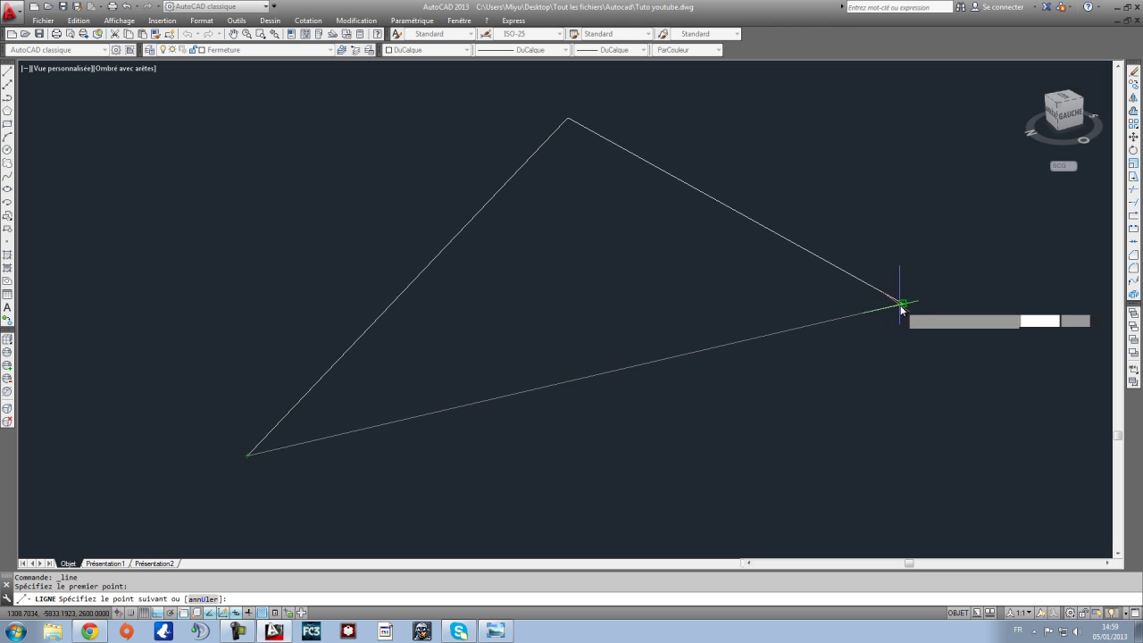
pyautogui.press('Escape')
# Step: Convert the three lines of the triangle into a region
pyautogui.scroll(-4, 684, 295)
pyautogui.scroll(3, 626, 274)
pyautogui.scroll(-3, 699, 319)
pyautogui.scroll(2, 689, 390)
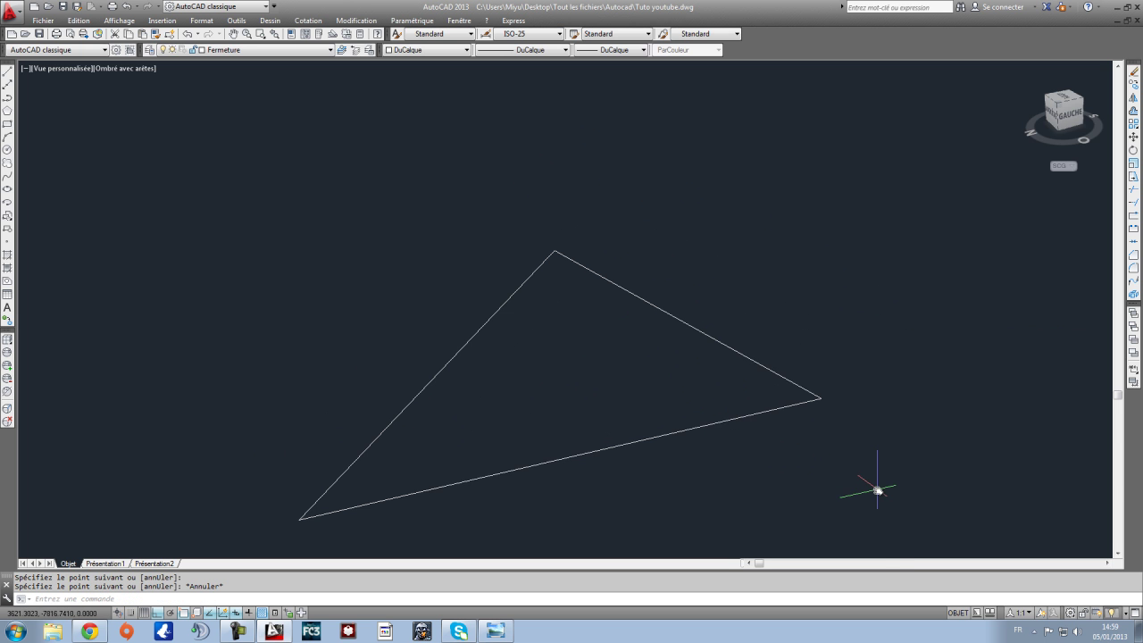
pyautogui.moveTo(726, 395); pyautogui.dragTo(739, 354, button='middle')
pyautogui.click(271, 20)
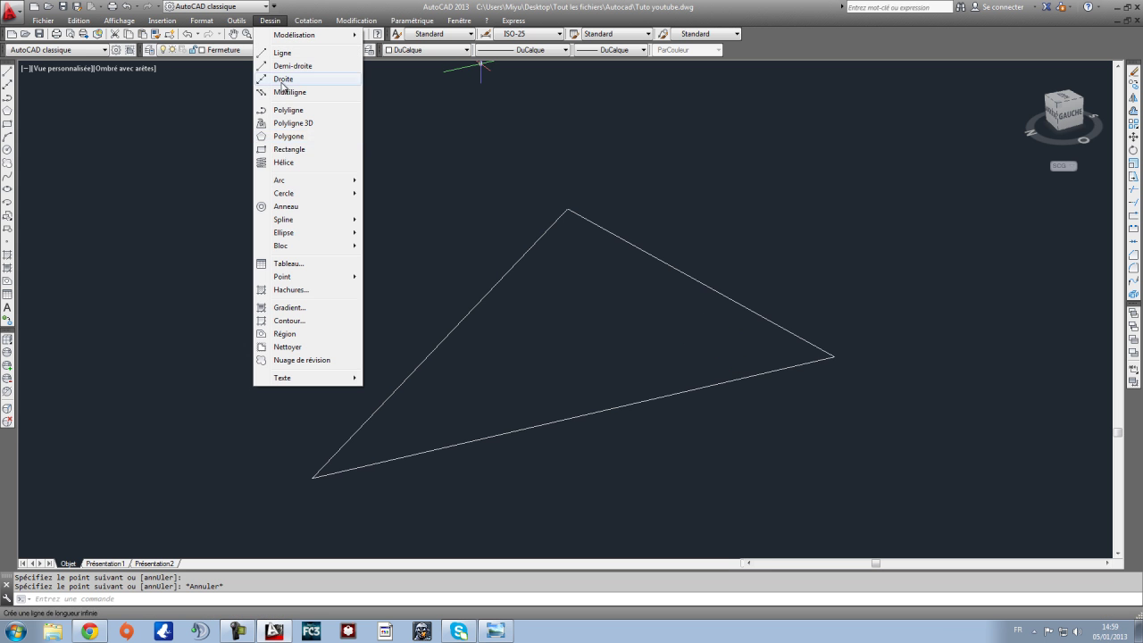
pyautogui.click(295, 332)
pyautogui.click(865, 460)
pyautogui.click(230, 205)
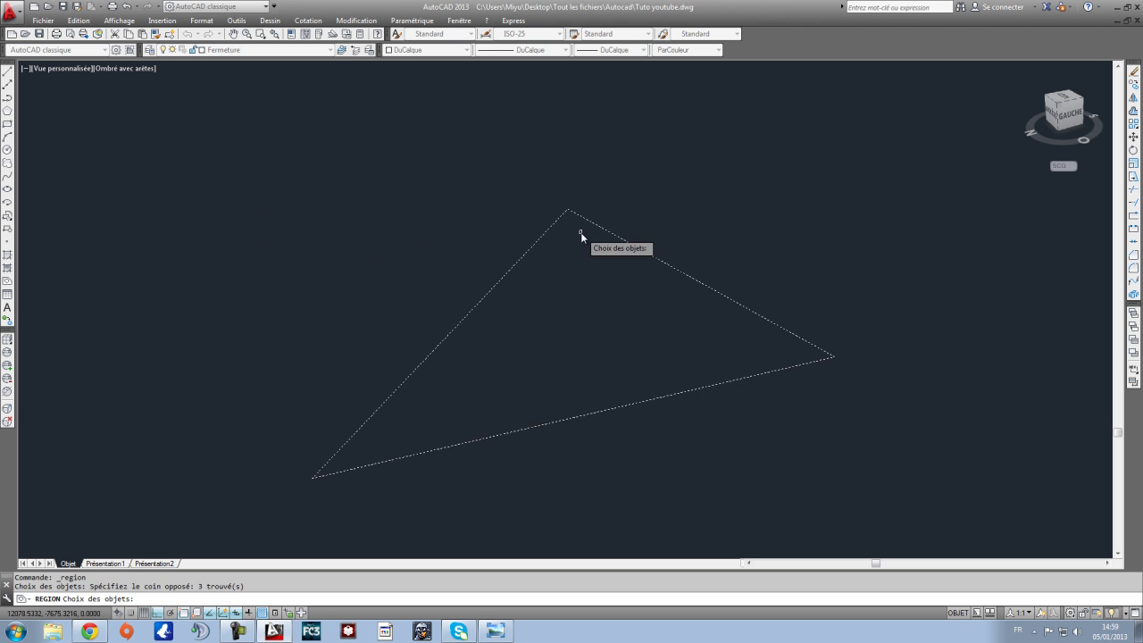
pyautogui.press('Return')
# Step: Extrude the triangular region to a height of 50
pyautogui.click(944, 447)
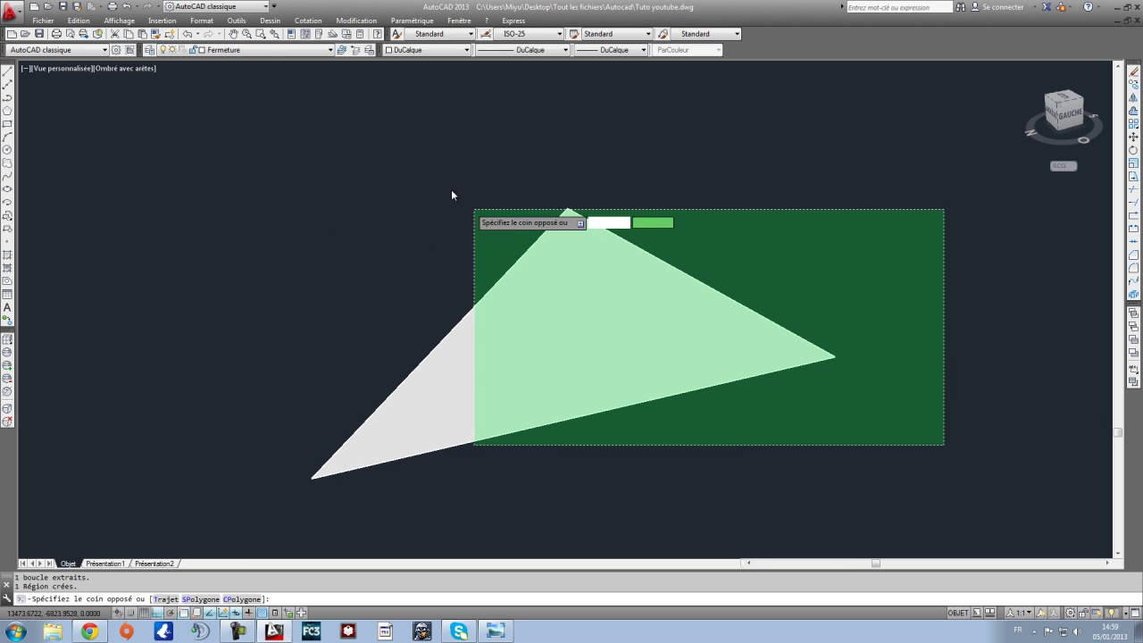
pyautogui.click(473, 209)
pyautogui.click(319, 19)
pyautogui.moveTo(270, 20)
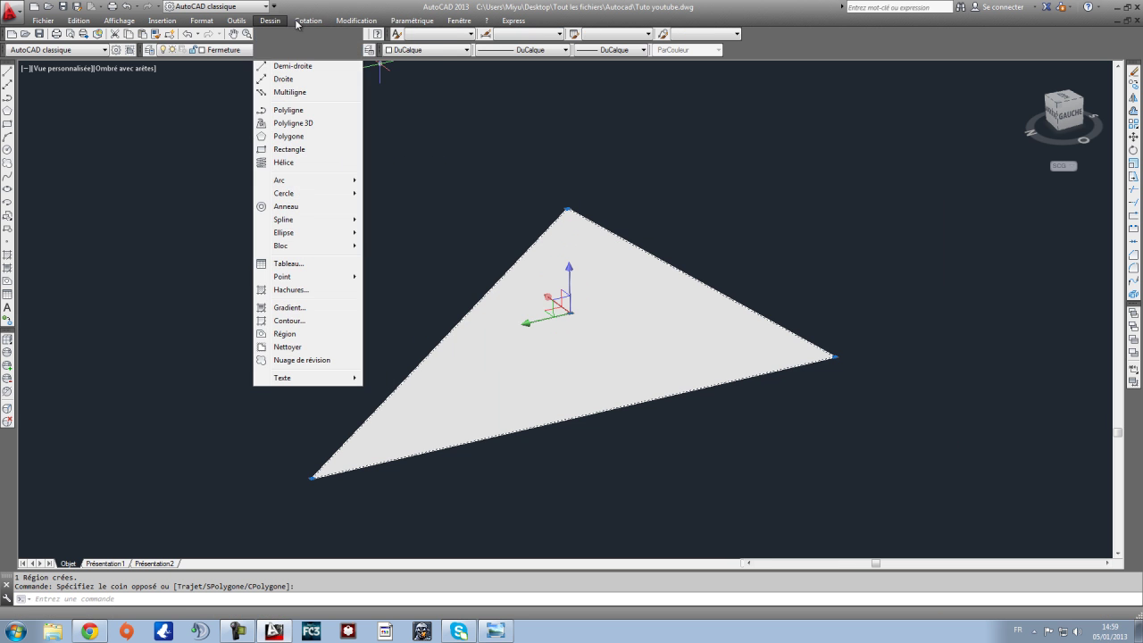
pyautogui.moveTo(278, 40)
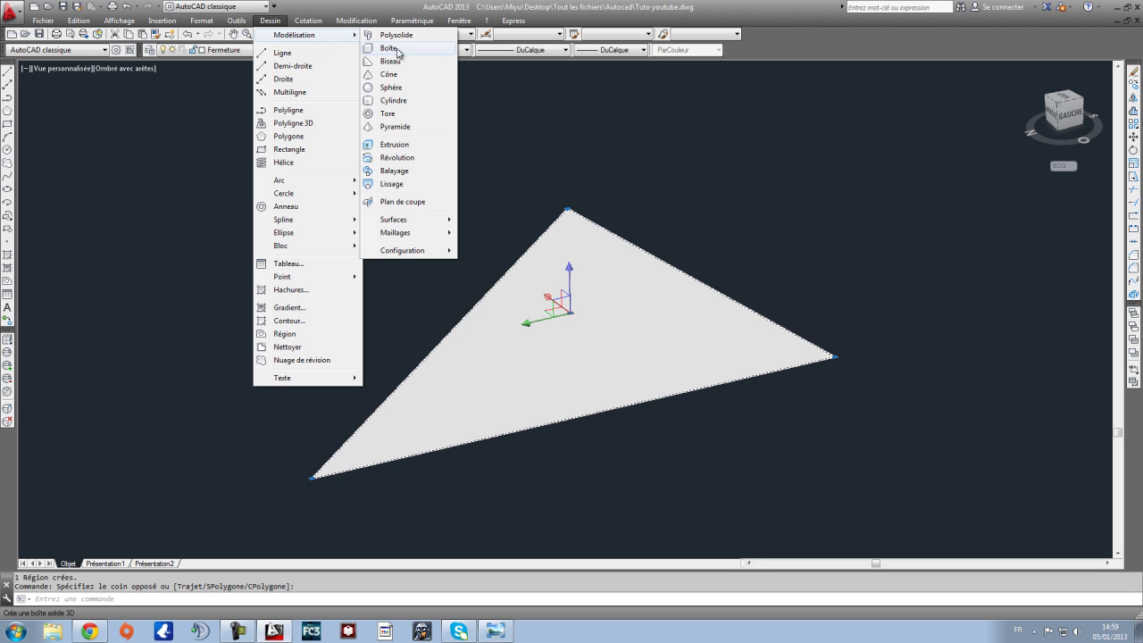
pyautogui.click(405, 148)
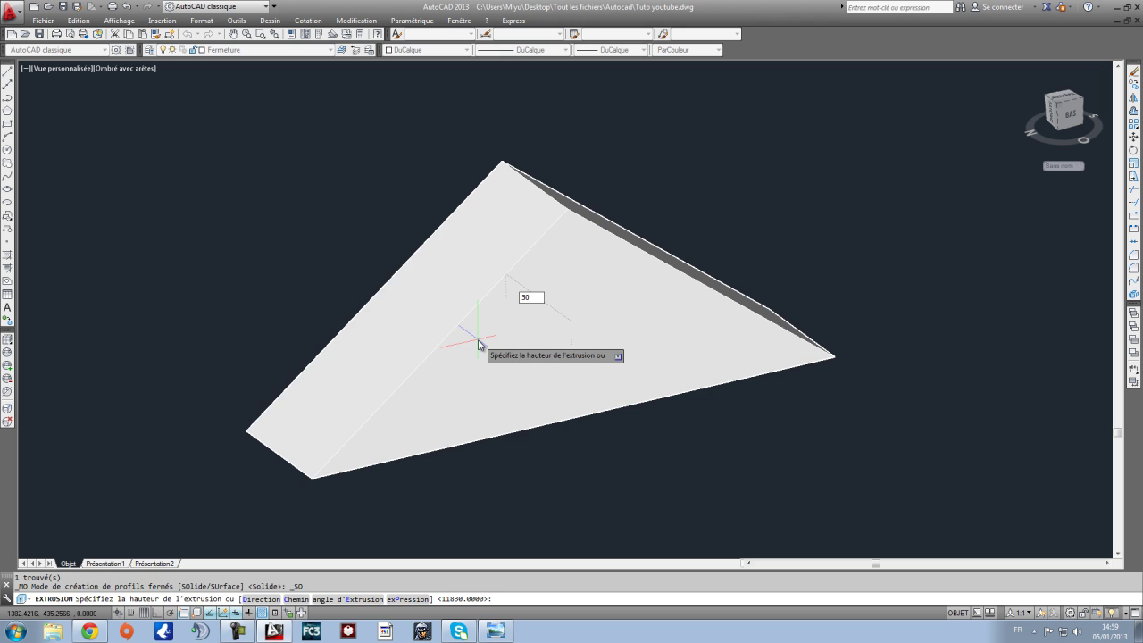
pyautogui.write('50')
pyautogui.press('Return')
# Step: Copy the triangular solid to a free spot well away from the original, towards the house's opposite gable end
pyautogui.scroll(-2, 444, 372)
pyautogui.click(605, 463)
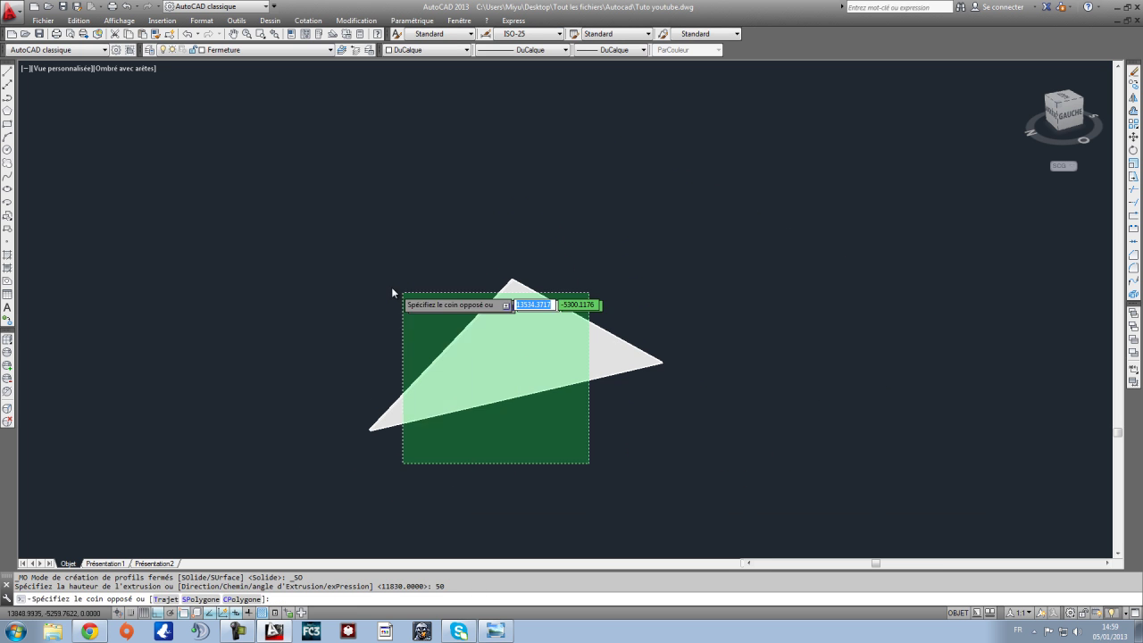
pyautogui.click(394, 292)
pyautogui.click(1134, 85)
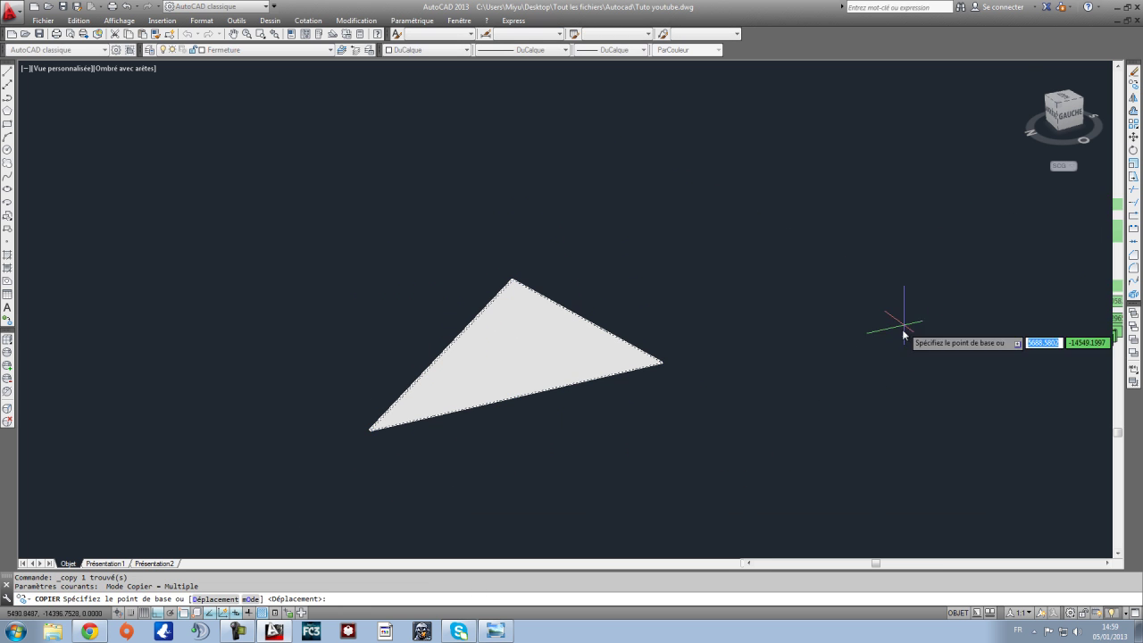
pyautogui.click(837, 459)
pyautogui.click(438, 238)
pyautogui.press('Escape')
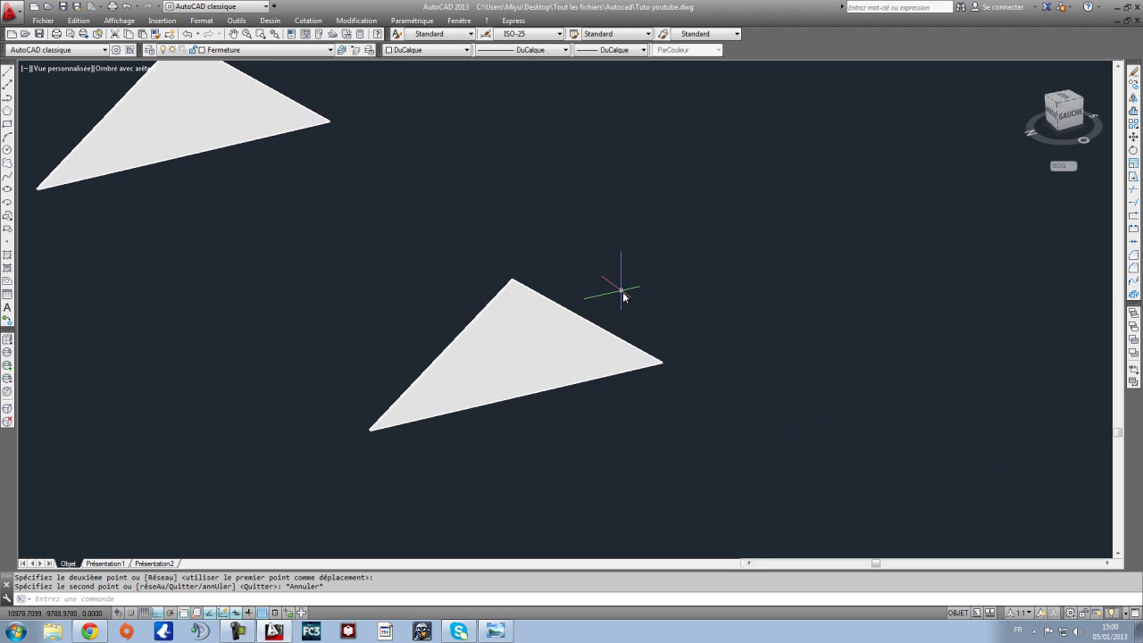
# Step: Turn the toiture, Plafond, Murs and Dallage layers back on around the gable solid
pyautogui.click(260, 53)
pyautogui.click(173, 119)
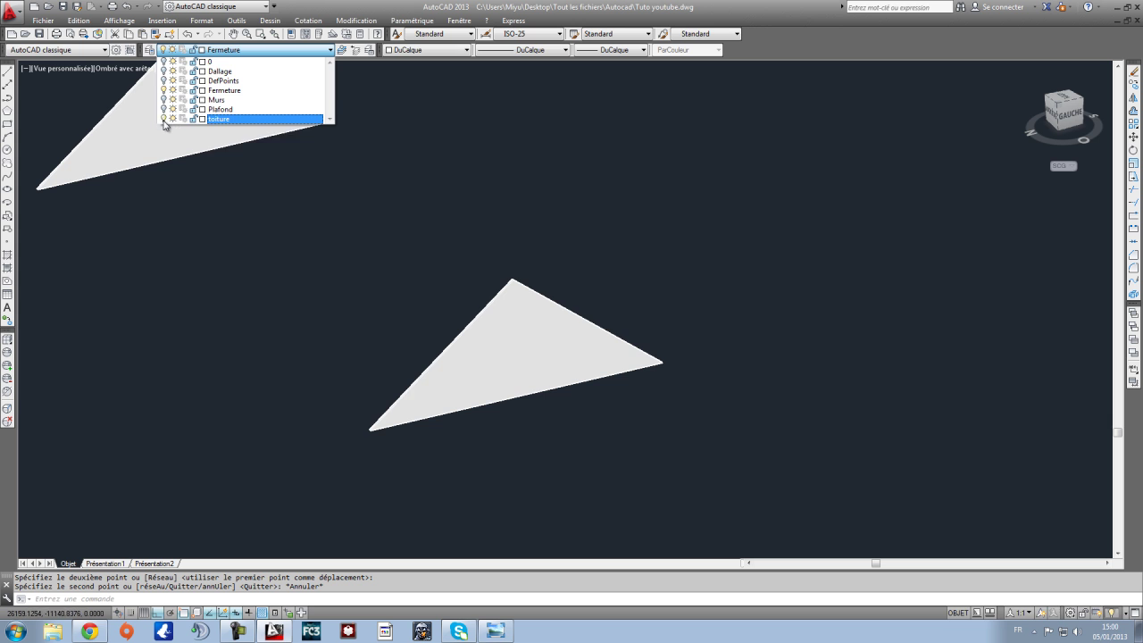
pyautogui.scroll(2, 584, 411)
pyautogui.scroll(1, 699, 372)
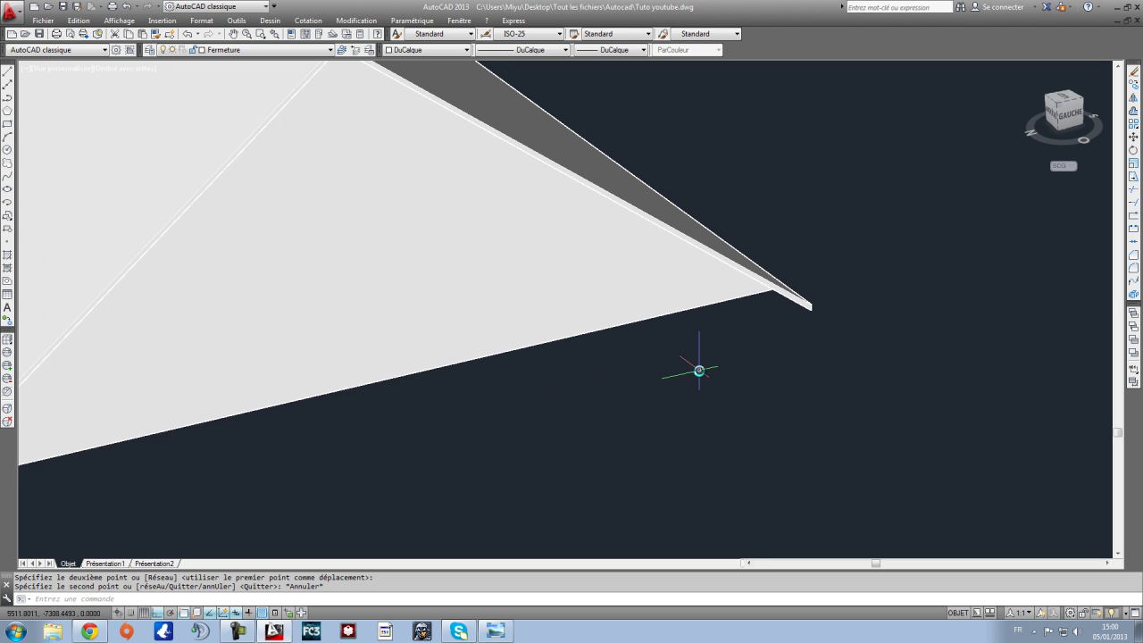
pyautogui.scroll(-2, 699, 372)
pyautogui.scroll(2, 608, 334)
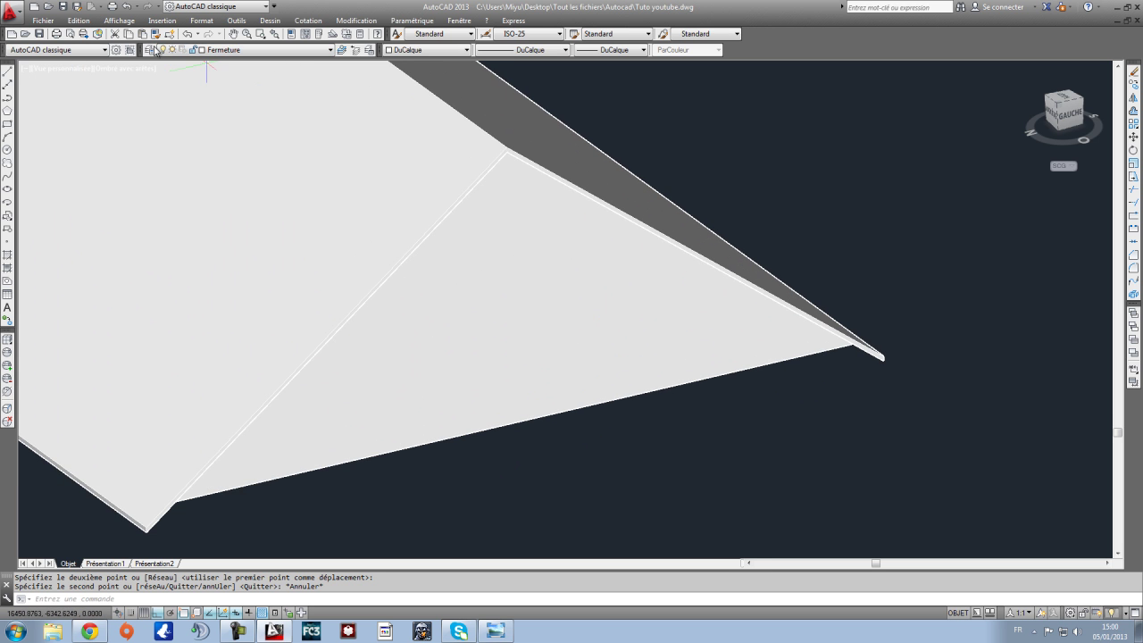
pyautogui.click(236, 51)
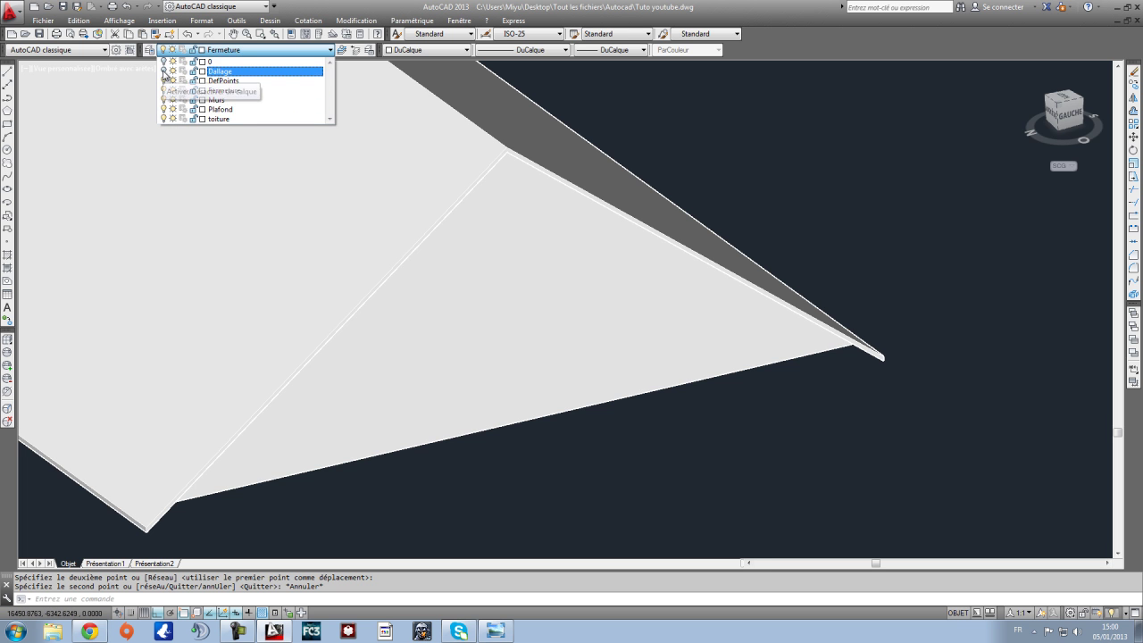
pyautogui.click(740, 150)
# Step: Orbit freely around the house to the opposite gable that is still open
pyautogui.scroll(-2, 892, 365)
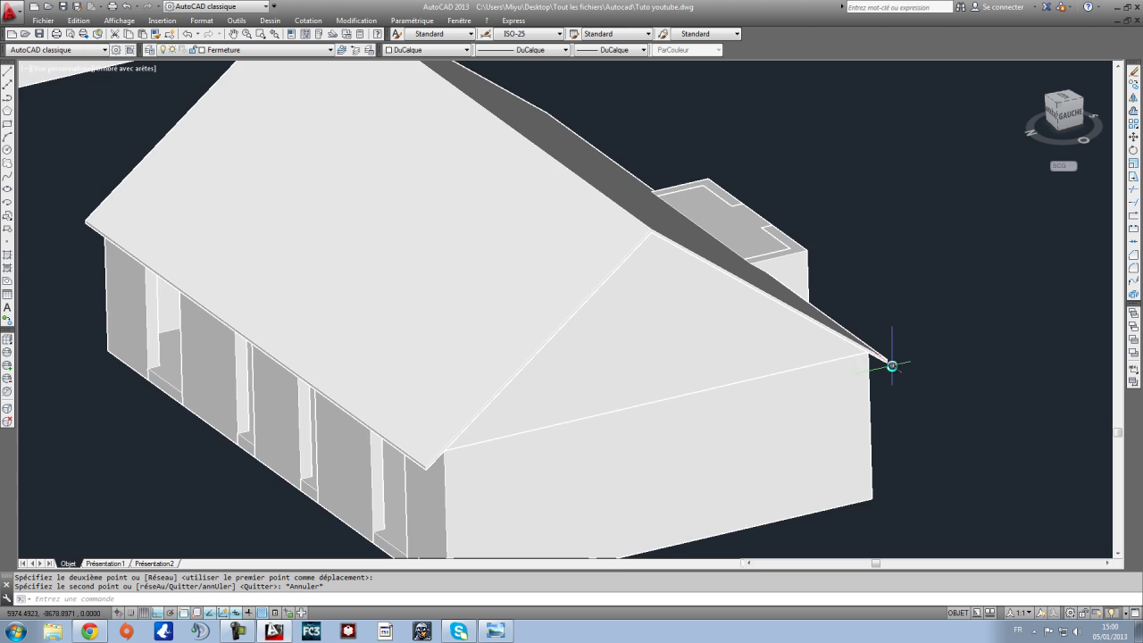
pyautogui.scroll(-5, 796, 357)
pyautogui.scroll(4, 768, 357)
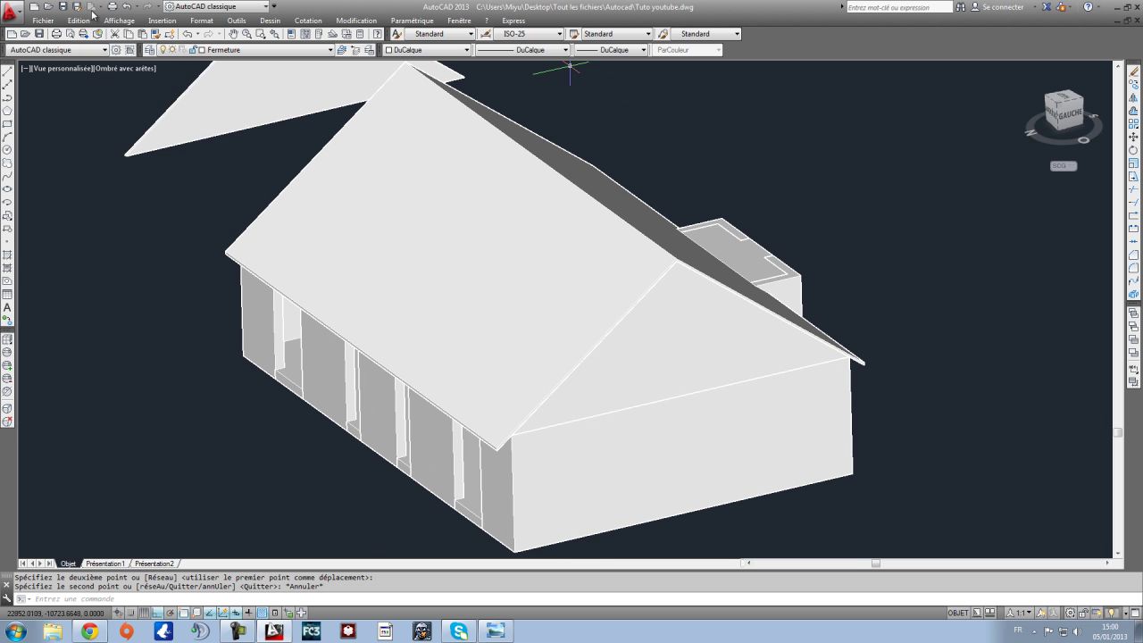
pyautogui.click(119, 19)
pyautogui.moveTo(223, 131)
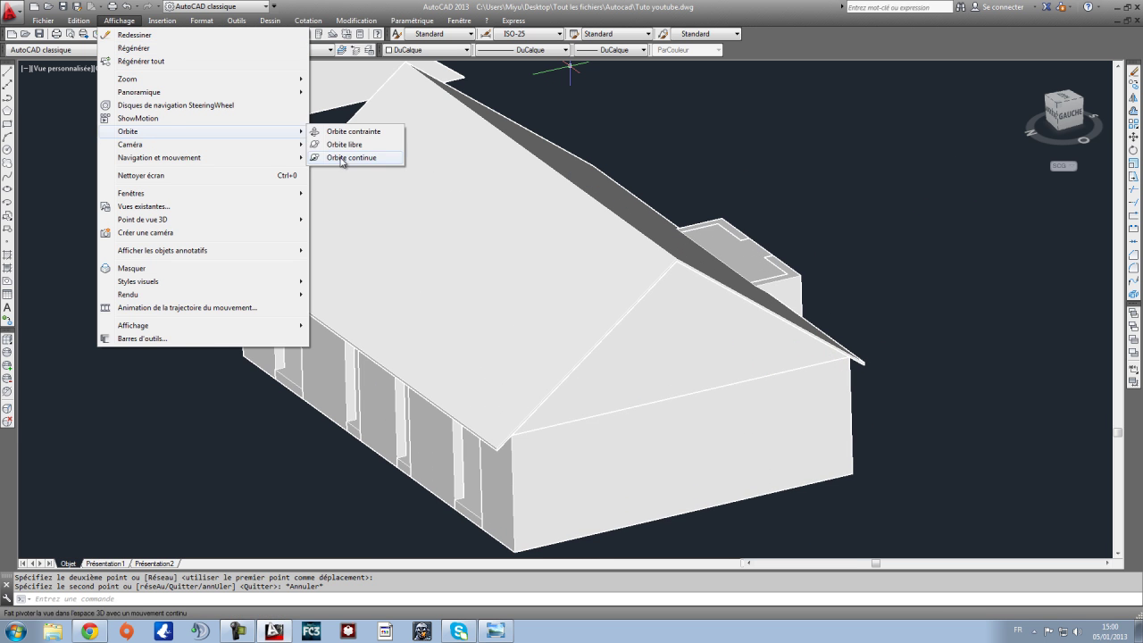
pyautogui.click(357, 145)
pyautogui.moveTo(414, 191); pyautogui.dragTo(631, 343)
pyautogui.press('Escape')
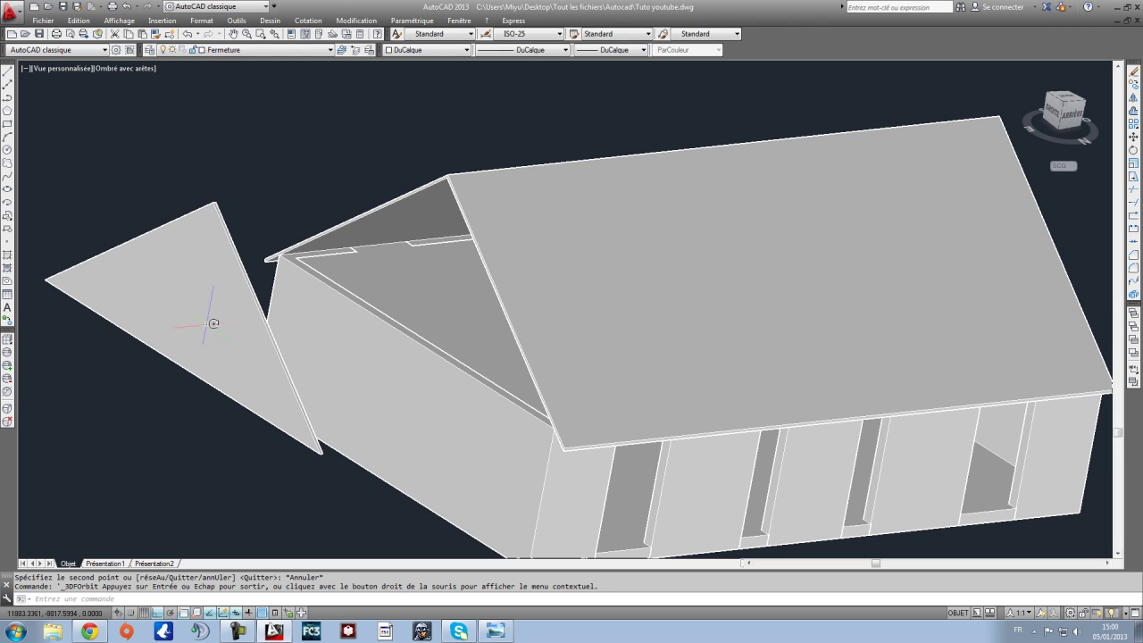
# Step: Move the copied triangular solid by its lower corner onto the outer top corner of the wall under the open gable
pyautogui.click(204, 327)
pyautogui.scroll(5, 327, 294)
pyautogui.scroll(2, 426, 288)
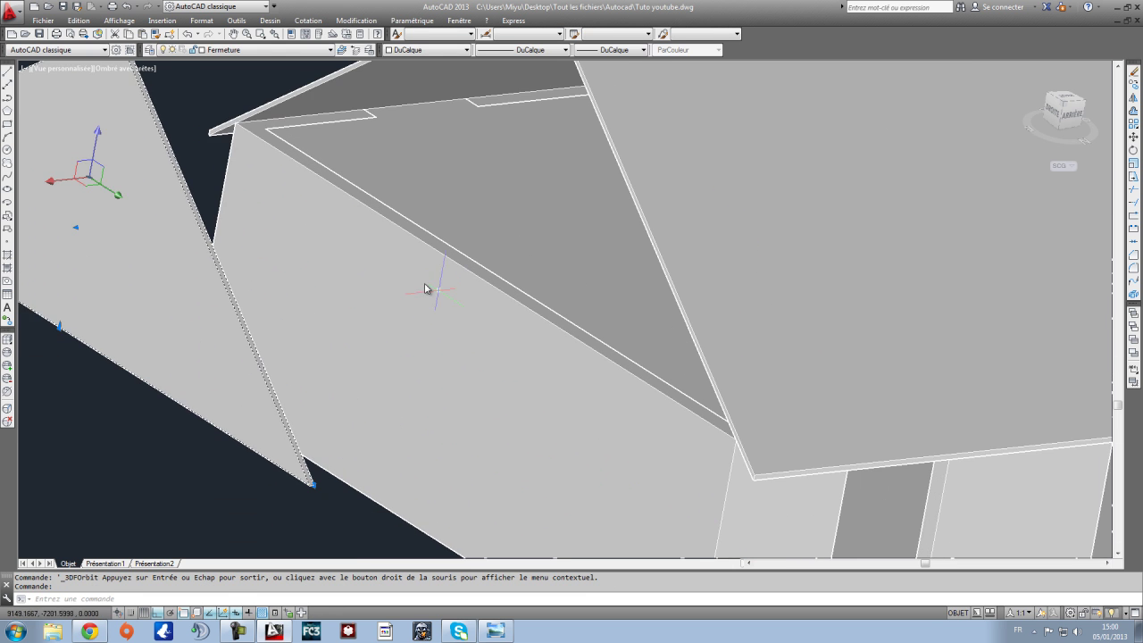
pyautogui.scroll(-4, 497, 473)
pyautogui.scroll(5, 480, 328)
pyautogui.keyDown('shift'); pyautogui.moveTo(480, 328); pyautogui.dragTo(616, 300, button='middle'); pyautogui.keyUp('shift')
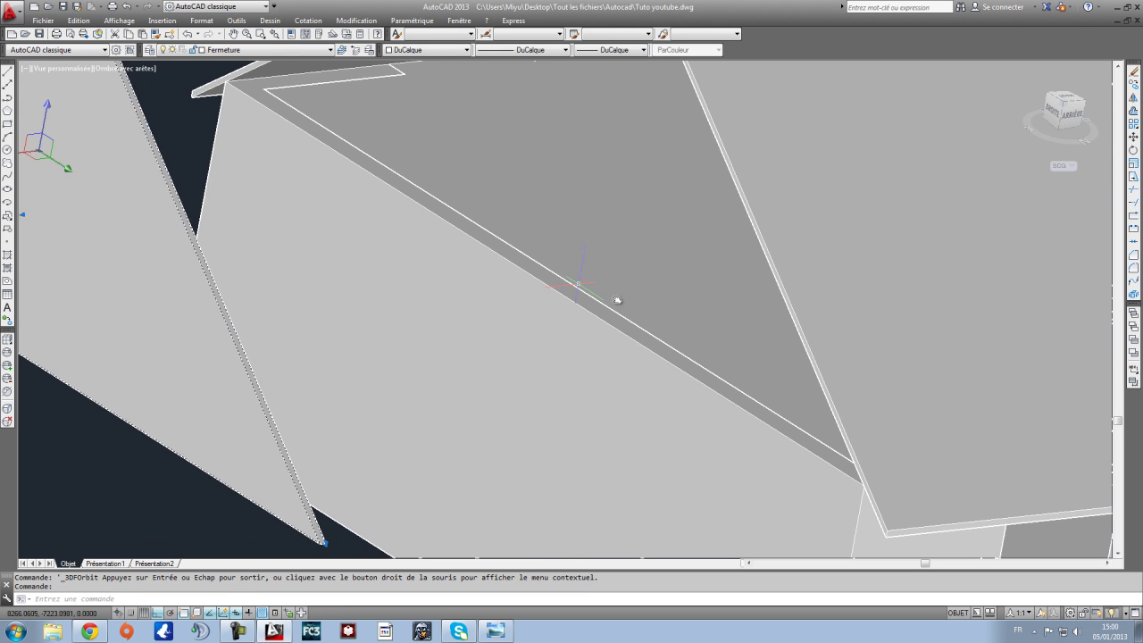
pyautogui.click(1134, 136)
pyautogui.moveTo(446, 500); pyautogui.dragTo(411, 364, button='middle')
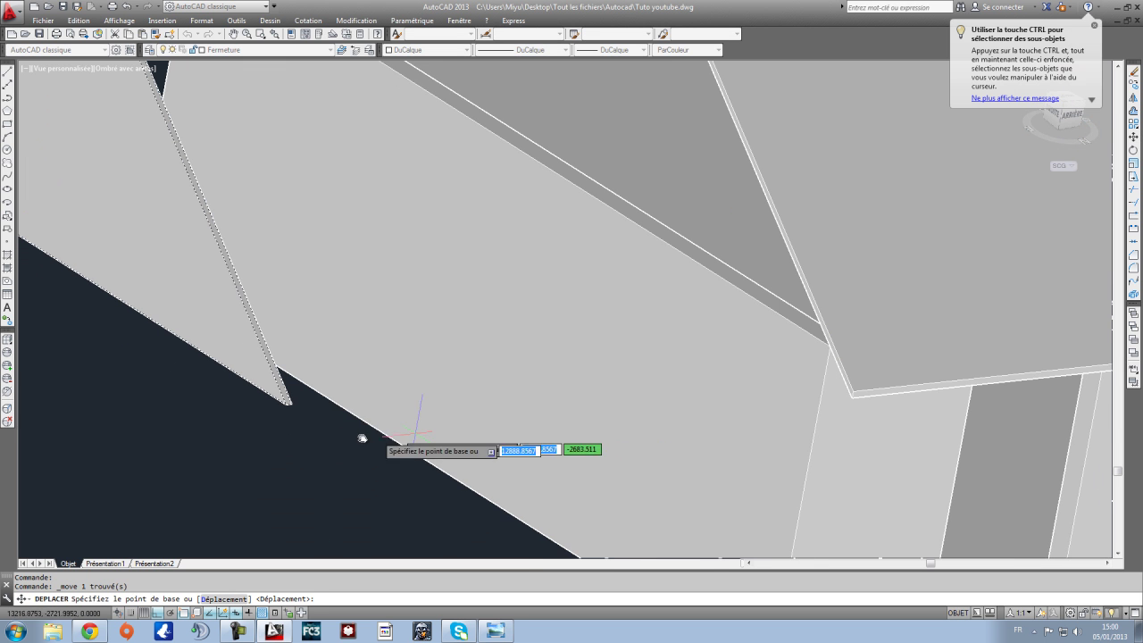
pyautogui.scroll(2, 286, 408)
pyautogui.click(285, 407)
pyautogui.scroll(-2, 648, 382)
pyautogui.moveTo(831, 375); pyautogui.dragTo(536, 364, button='middle')
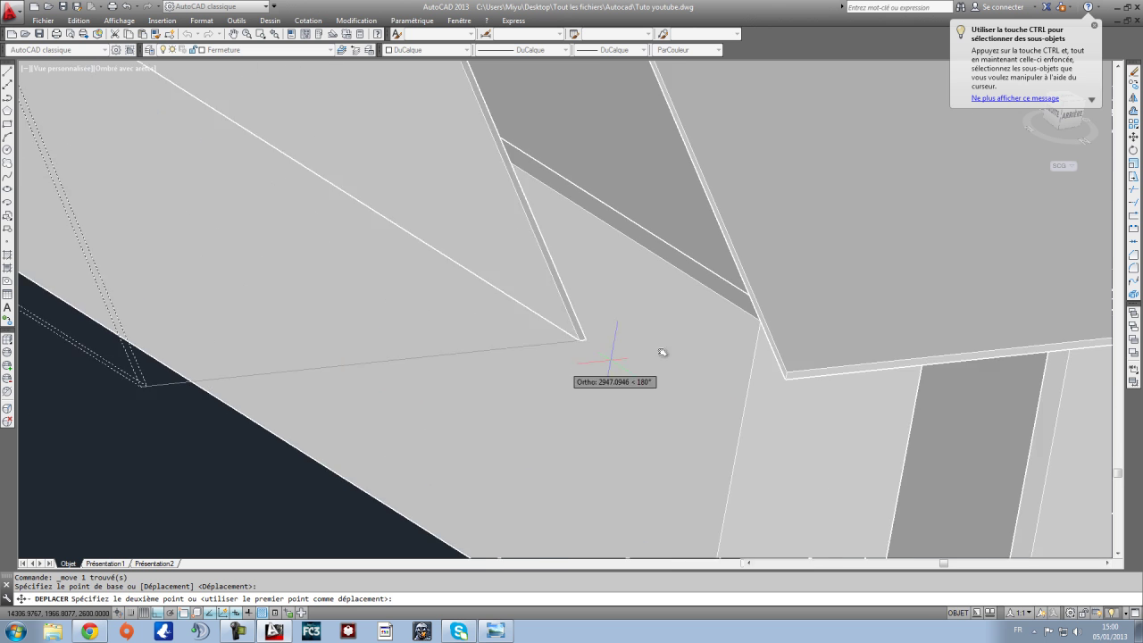
pyautogui.scroll(3, 661, 350)
pyautogui.click(859, 289)
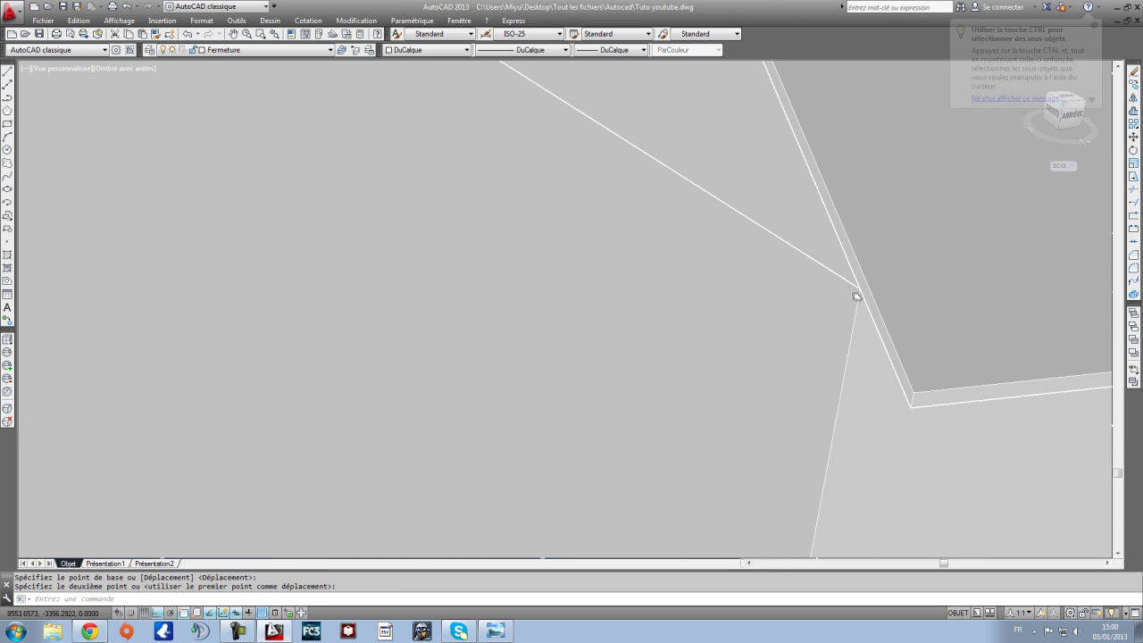
pyautogui.press('Escape')
# Step: Examine how the moved triangular solid fits between the end wall and the roof
pyautogui.scroll(-5, 645, 385)
pyautogui.moveTo(632, 376); pyautogui.dragTo(617, 375, button='middle')
pyautogui.scroll(6, 648, 357)
pyautogui.scroll(-4, 648, 357)
pyautogui.moveTo(727, 375); pyautogui.dragTo(505, 322, button='middle')
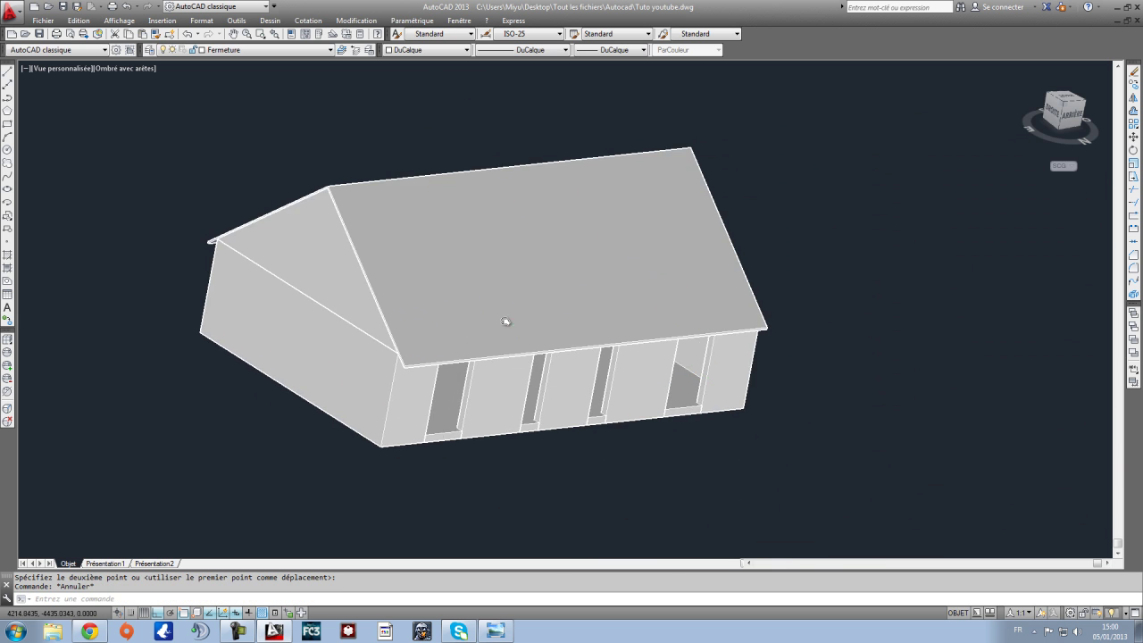
pyautogui.scroll(6, 508, 320)
pyautogui.scroll(-5, 533, 339)
pyautogui.moveTo(582, 336); pyautogui.dragTo(551, 343, button='middle')
# Step: Orbit freely around the whole house to inspect the first gable and the facade with the projecting entrance
pyautogui.click(118, 19)
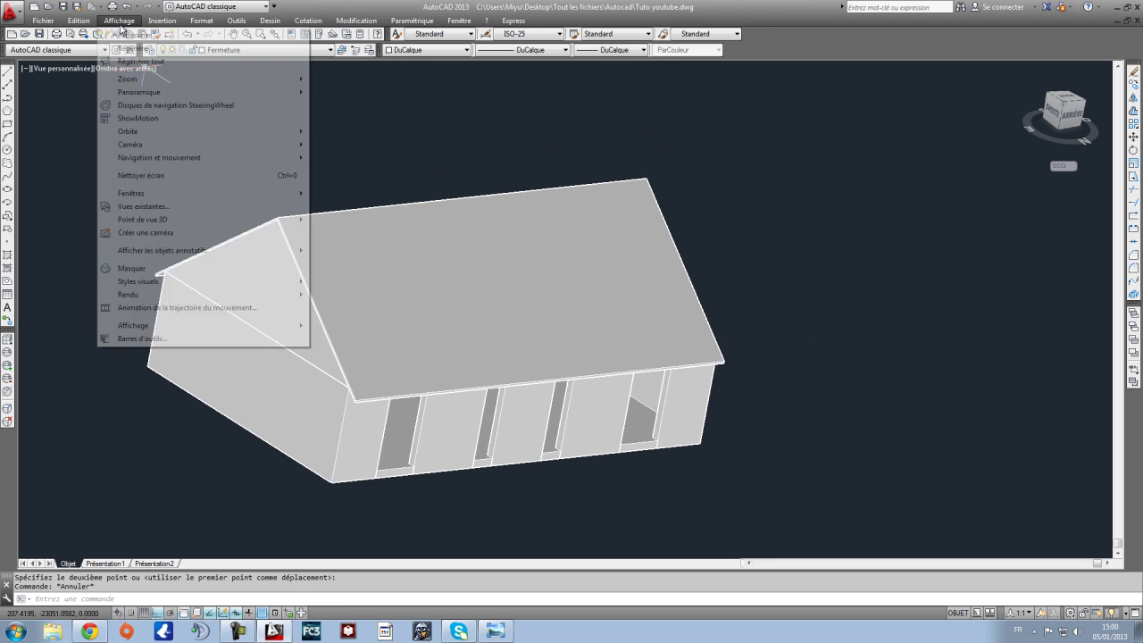
pyautogui.moveTo(146, 132)
pyautogui.click(343, 144)
pyautogui.moveTo(456, 232); pyautogui.dragTo(757, 366)
pyautogui.scroll(4, 550, 354)
pyautogui.moveTo(684, 355); pyautogui.dragTo(715, 357)
pyautogui.press('Escape')
pyautogui.scroll(-7, 727, 365)
pyautogui.scroll(2, 726, 351)
pyautogui.moveTo(738, 359); pyautogui.dragTo(693, 370, button='middle')
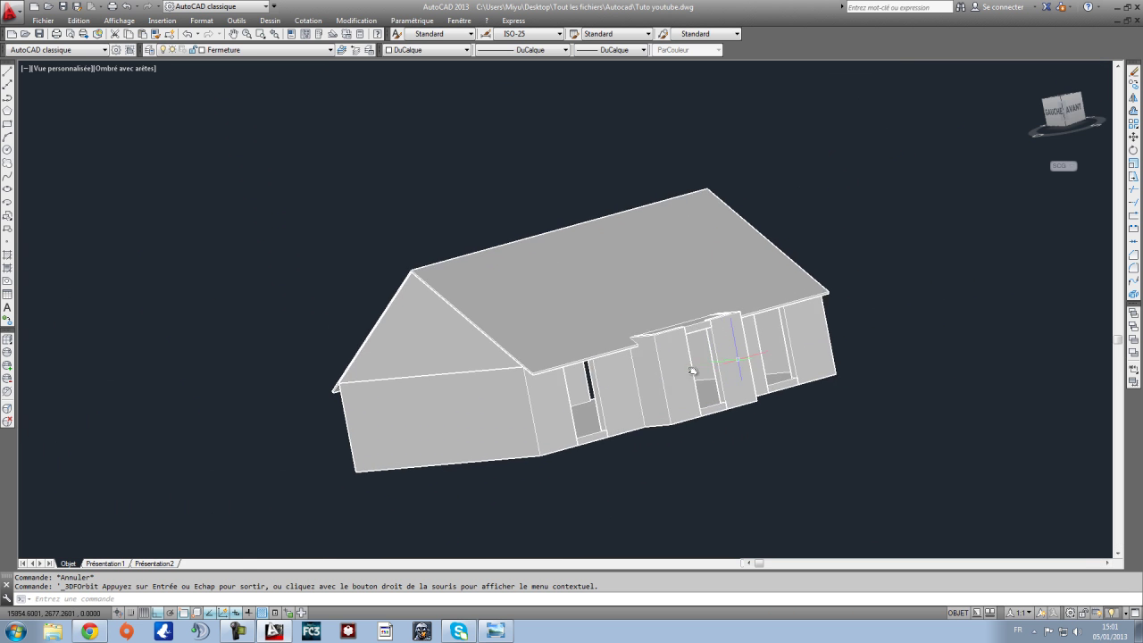
pyautogui.scroll(3, 692, 370)
pyautogui.scroll(-2, 607, 303)
# Step: Switch the 3D view of the house from parallel to perspective projection
pyautogui.click(118, 20)
pyautogui.moveTo(155, 135)
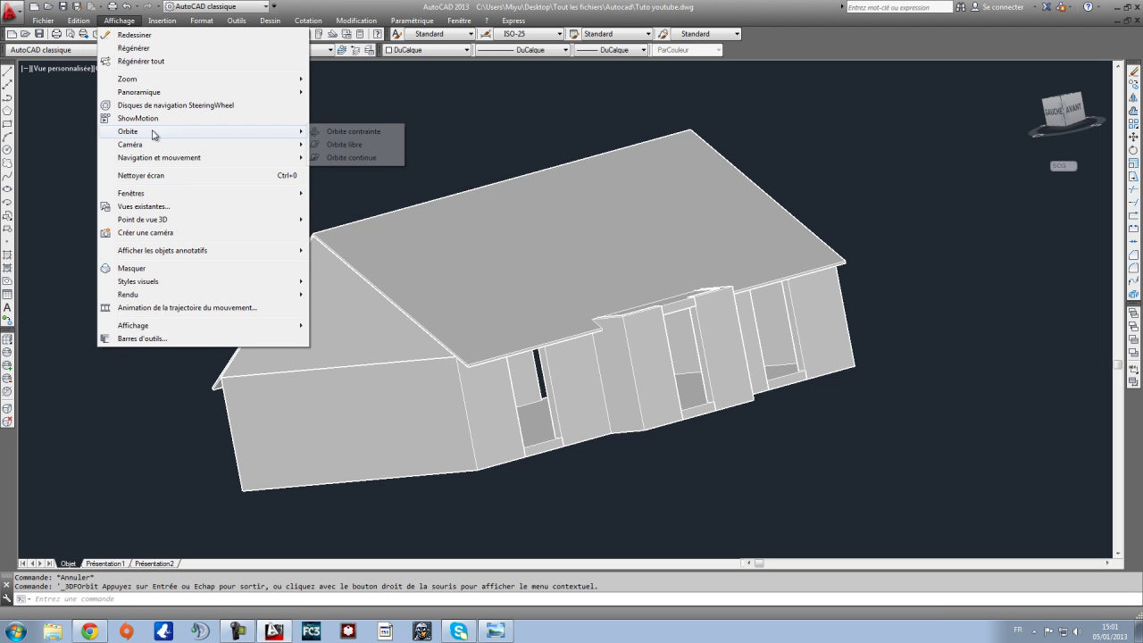
pyautogui.click(326, 145)
pyautogui.rightClick(504, 277)
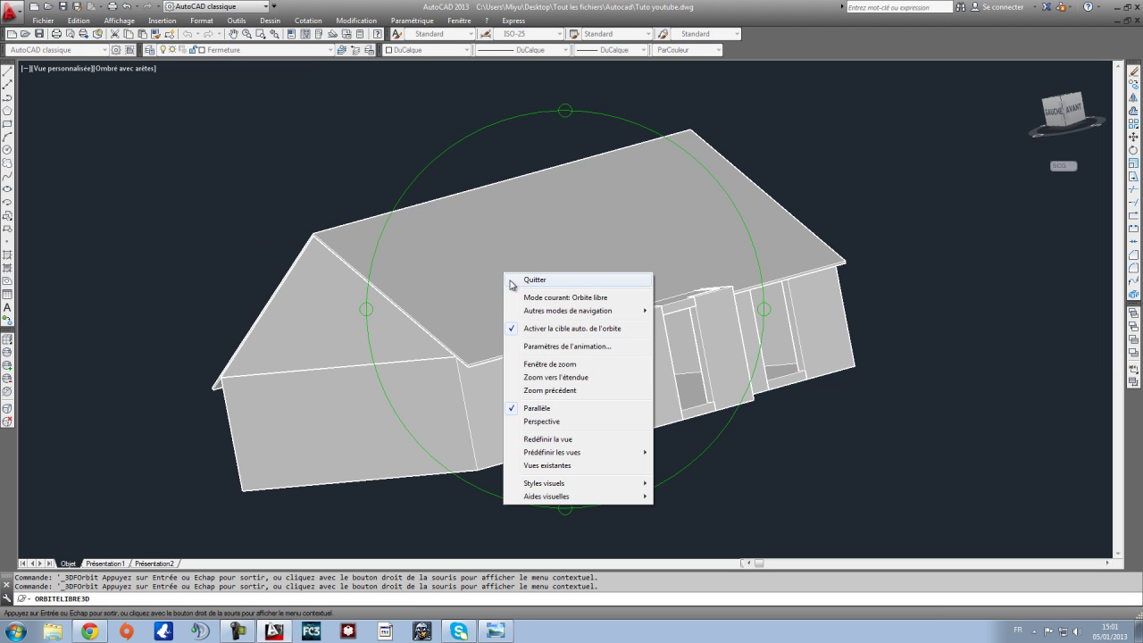
pyautogui.click(566, 421)
pyautogui.press('Escape')
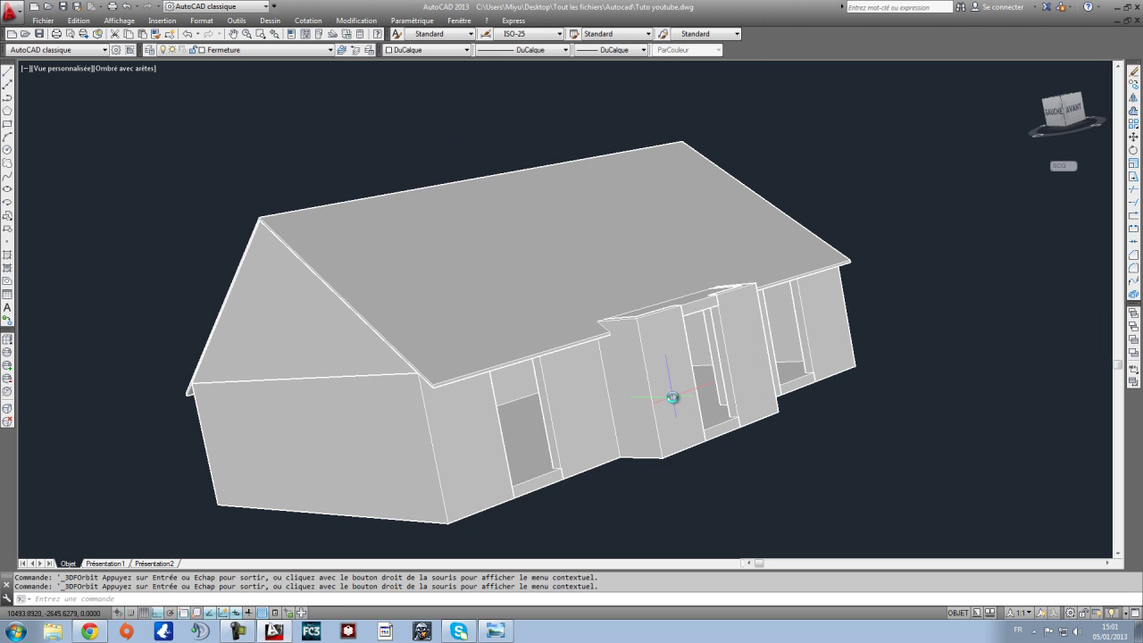
pyautogui.scroll(3, 722, 393)
pyautogui.scroll(-2, 722, 392)
pyautogui.moveTo(704, 408); pyautogui.dragTo(706, 323, button='middle')
pyautogui.press('Escape')
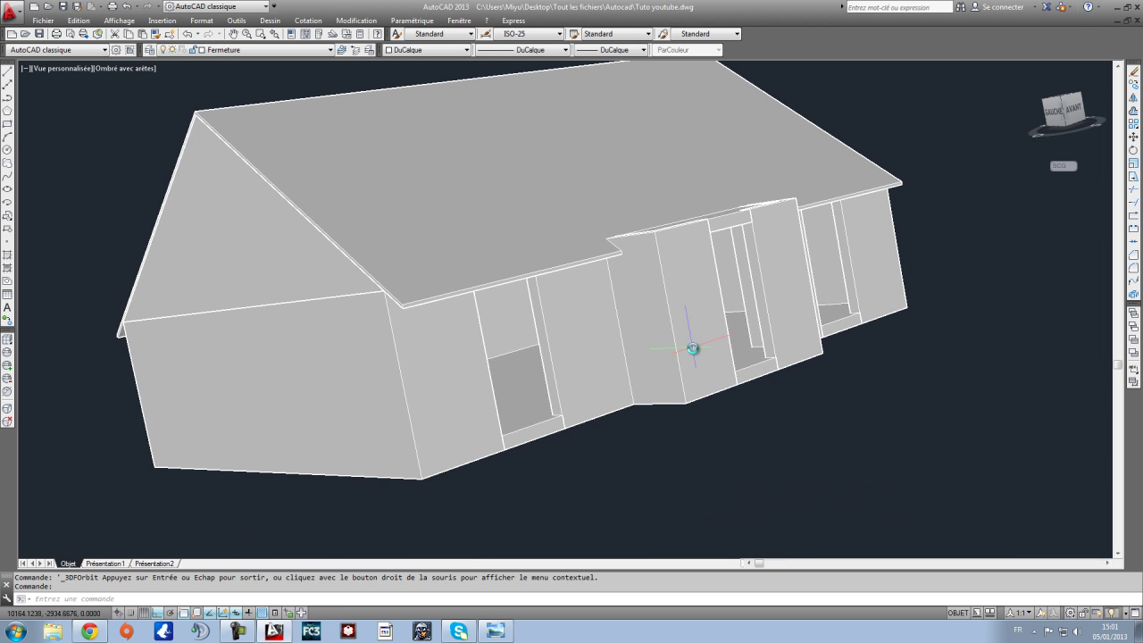
pyautogui.scroll(2, 860, 315)
pyautogui.scroll(-2, 853, 320)
pyautogui.scroll(1, 843, 325)
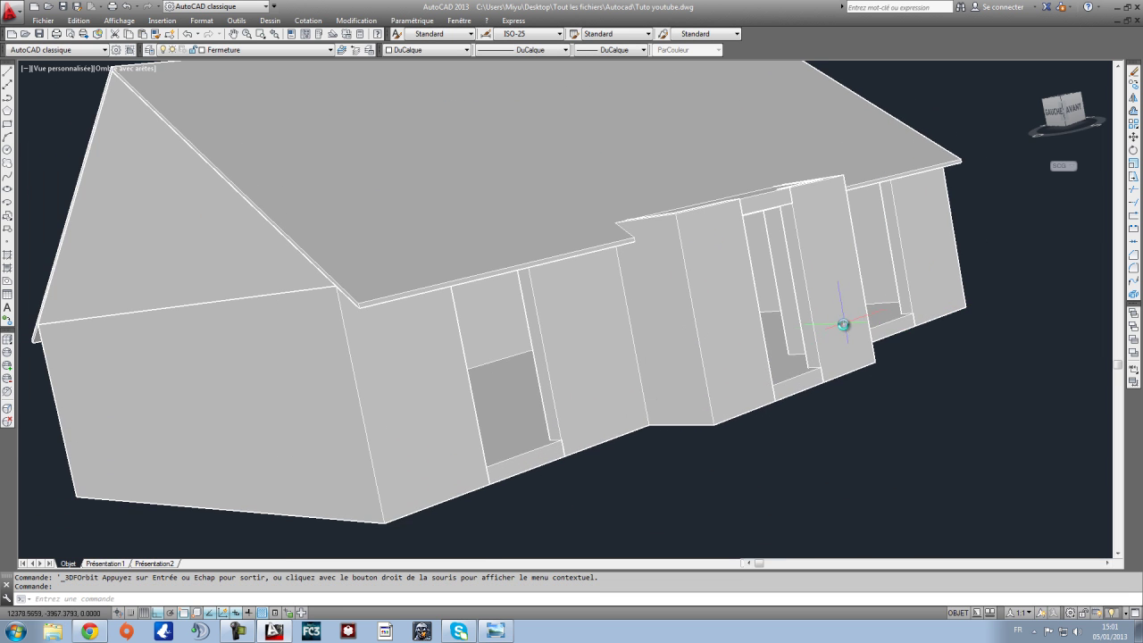
pyautogui.scroll(2, 843, 343)
pyautogui.scroll(-3, 843, 344)
pyautogui.moveTo(843, 343); pyautogui.dragTo(817, 330, button='middle')
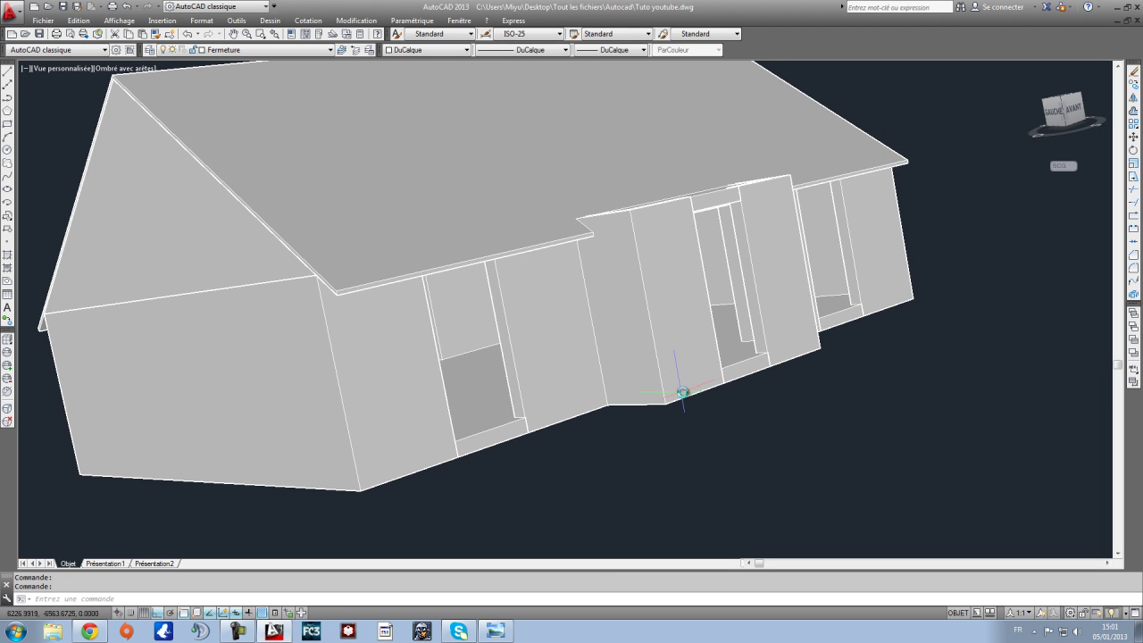
pyautogui.keyDown('shift'); pyautogui.moveTo(697, 319); pyautogui.dragTo(594, 408, button='middle'); pyautogui.keyUp('shift')
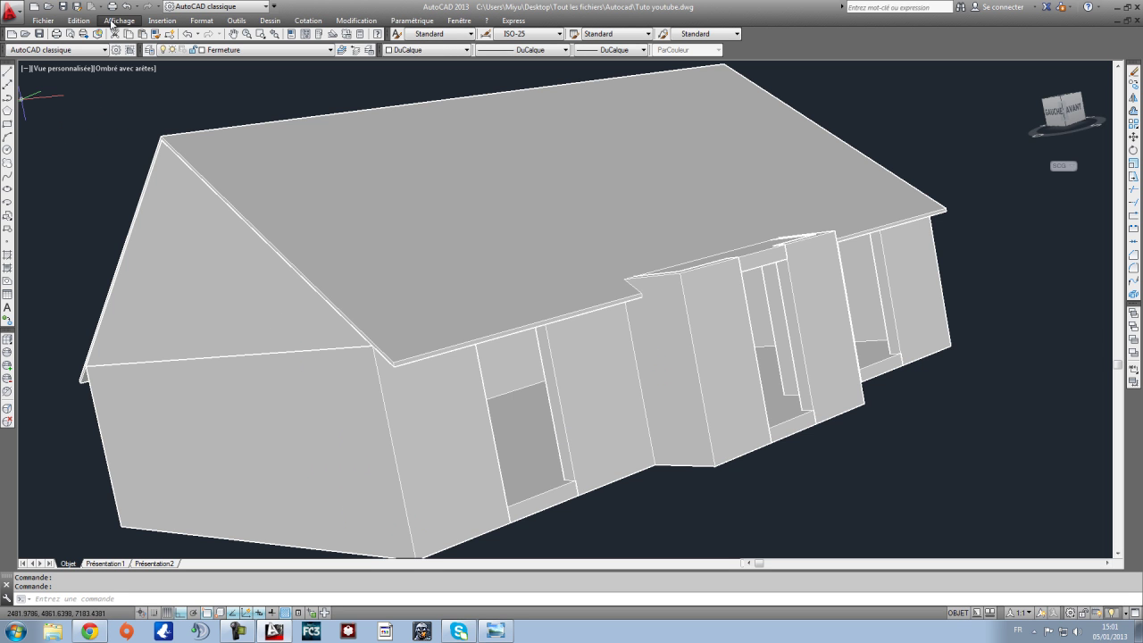
# Step: Open the materials browser and list the Pierre category of the Autodesk library, checking its Granit and Marbre subcategories
pyautogui.click(116, 20)
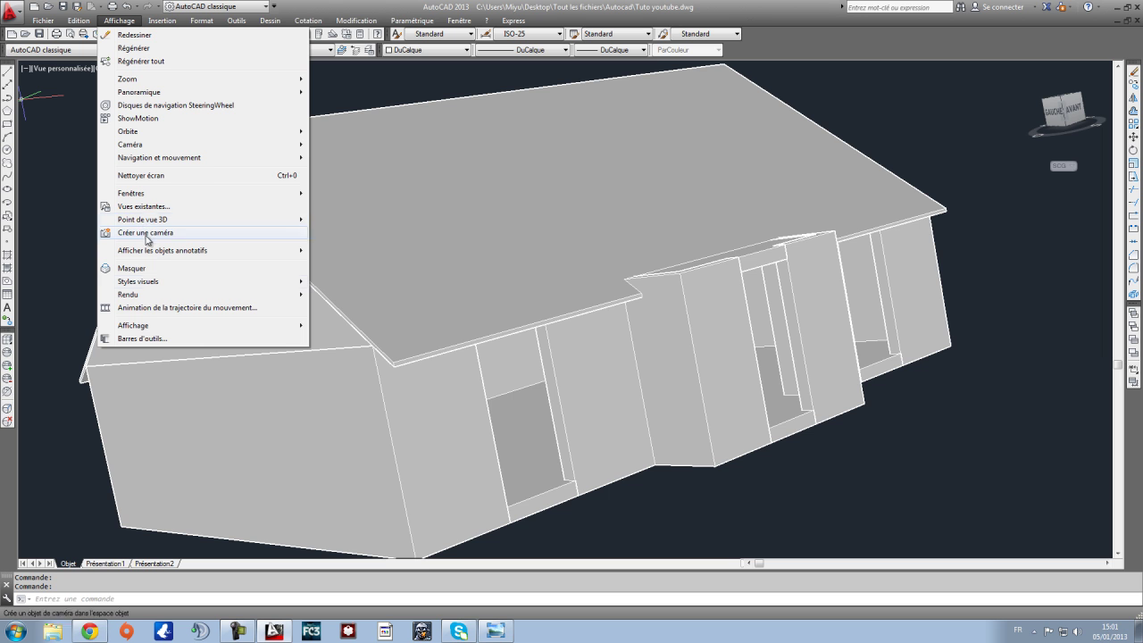
pyautogui.moveTo(147, 295)
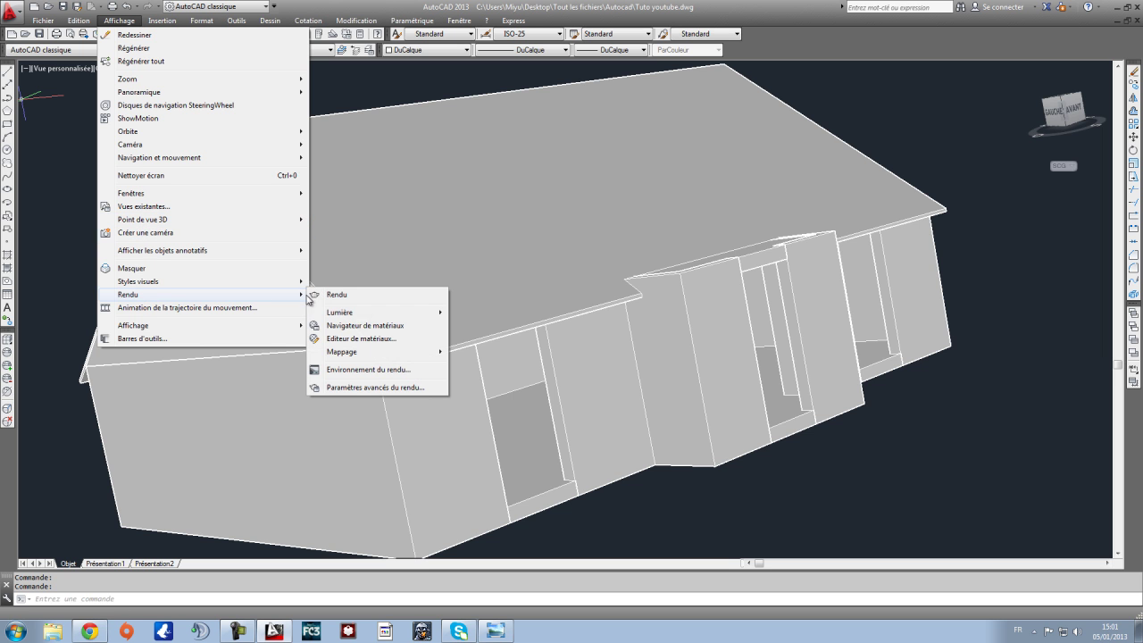
pyautogui.click(371, 327)
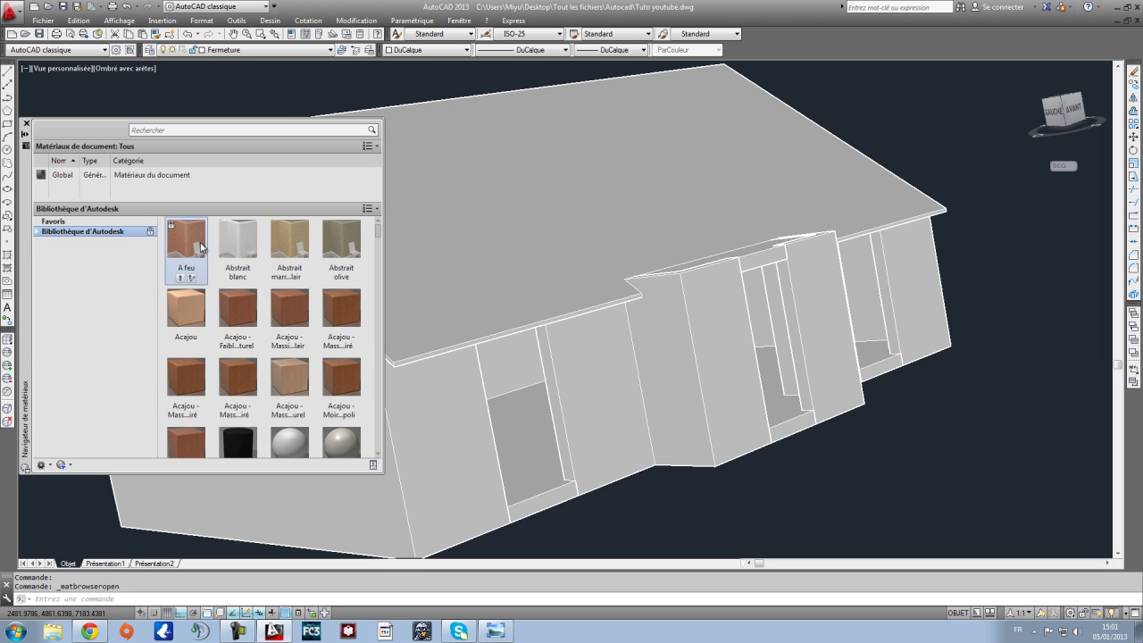
pyautogui.click(39, 232)
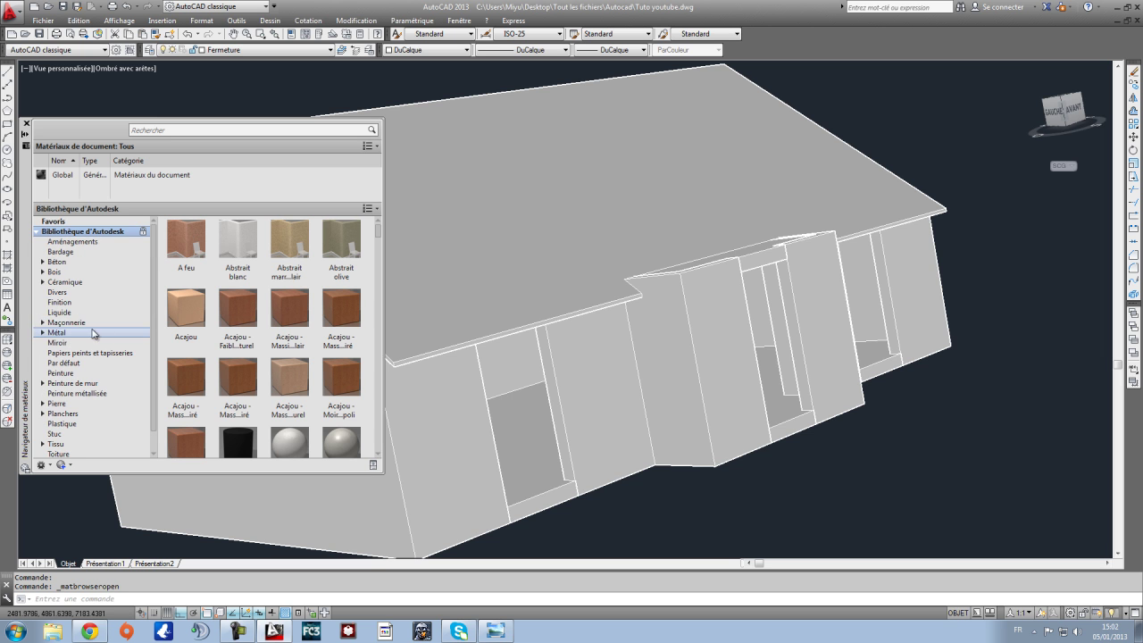
pyautogui.scroll(-1, 45, 425)
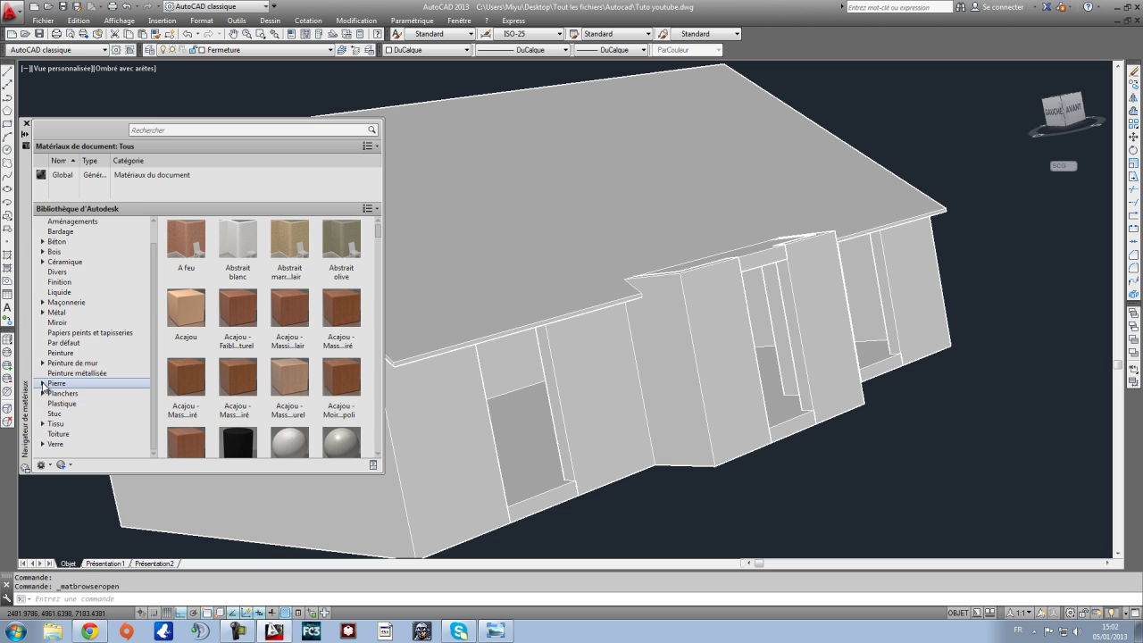
pyautogui.click(41, 384)
pyautogui.click(61, 394)
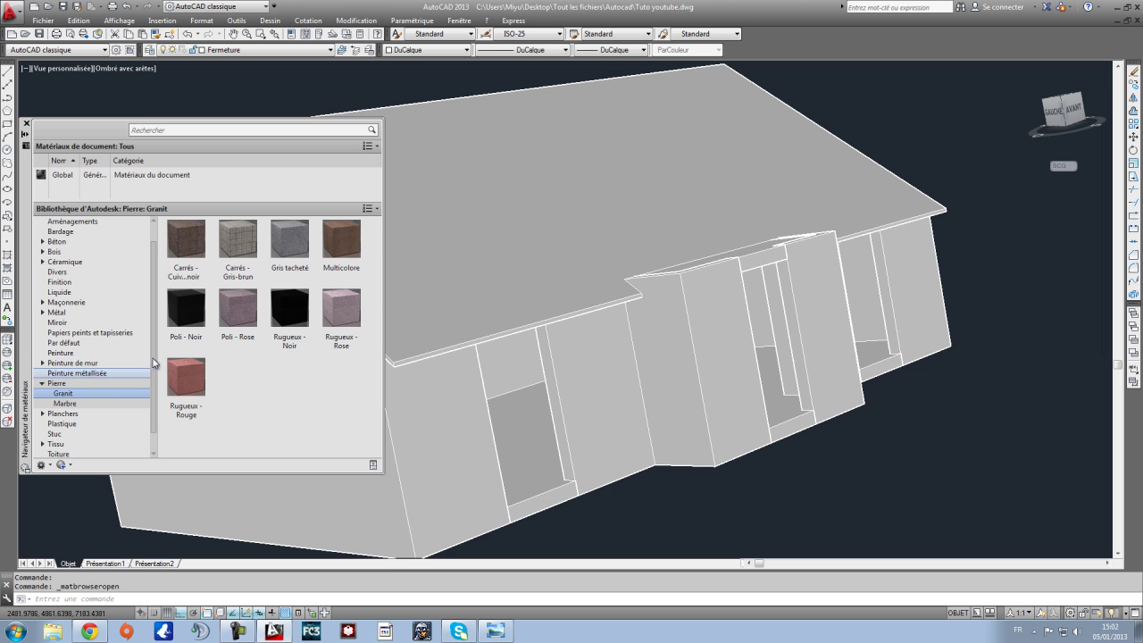
pyautogui.click(68, 404)
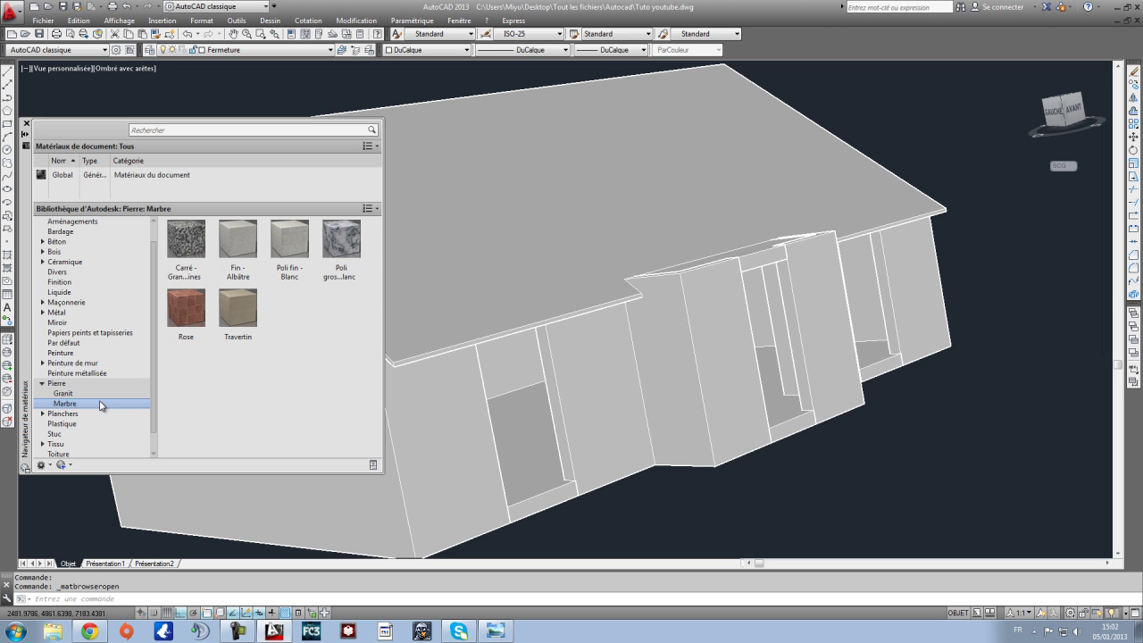
pyautogui.click(57, 383)
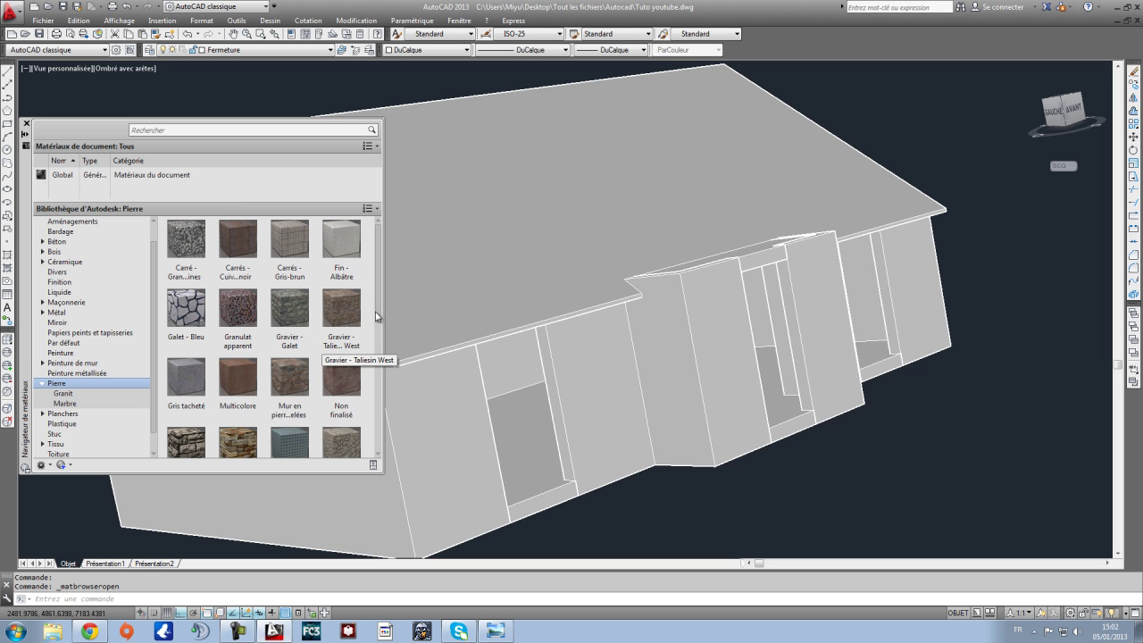
# Step: Widen the materials browser and add Petites pierres rectangulaires irrégulières - Brun to the document, opening it in the material editor
pyautogui.scroll(-5, 361, 353)
pyautogui.scroll(-3, 364, 376)
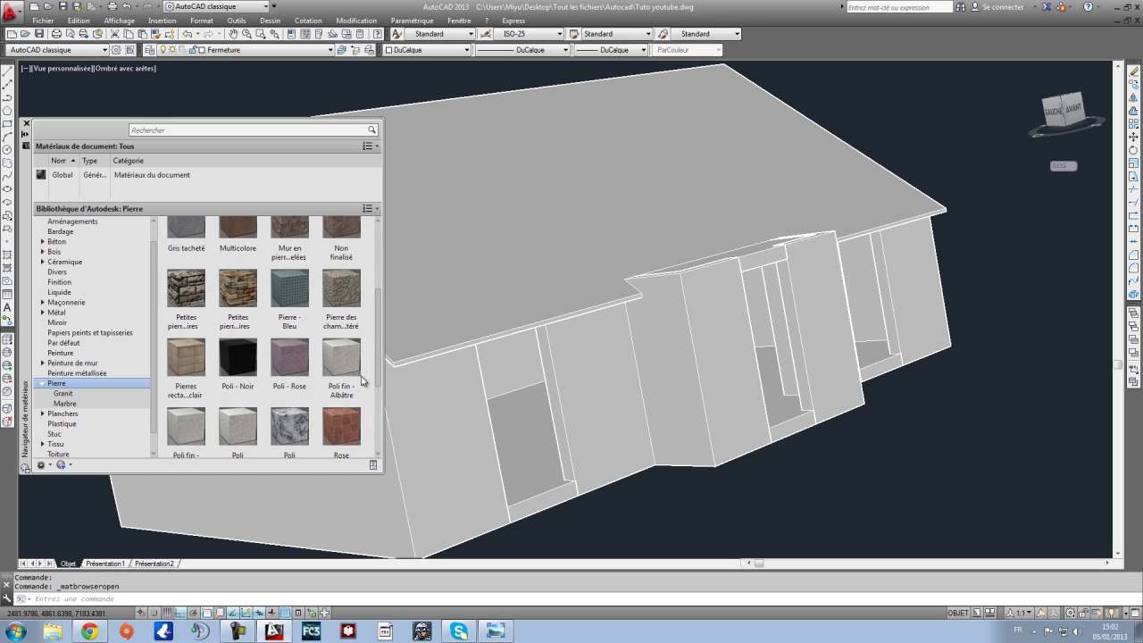
pyautogui.scroll(3, 355, 402)
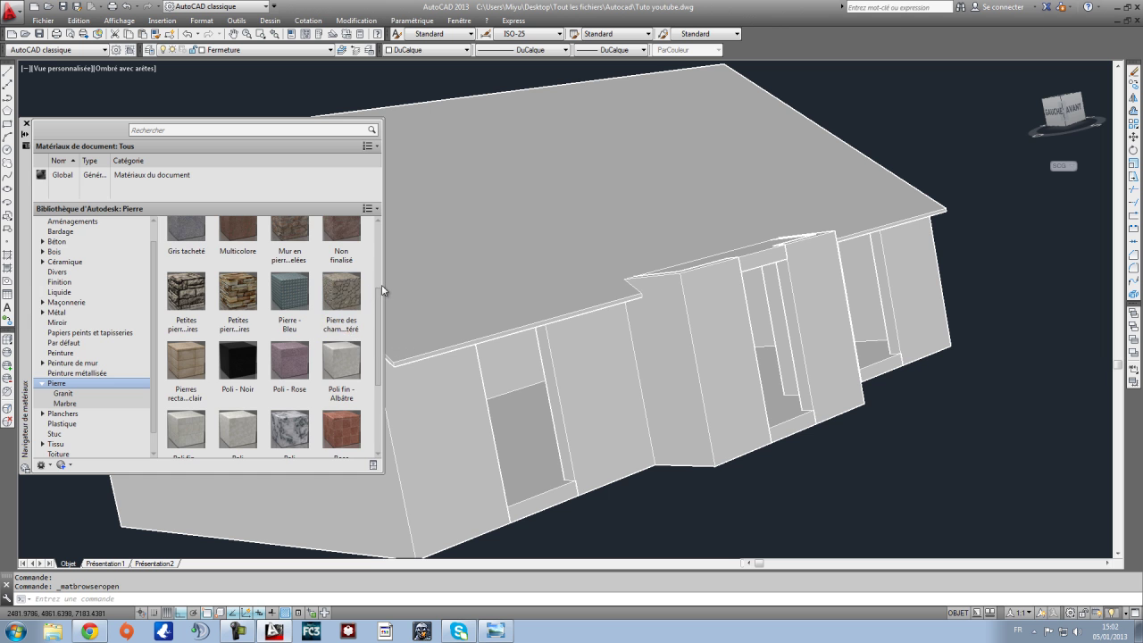
pyautogui.moveTo(384, 285); pyautogui.dragTo(485, 289)
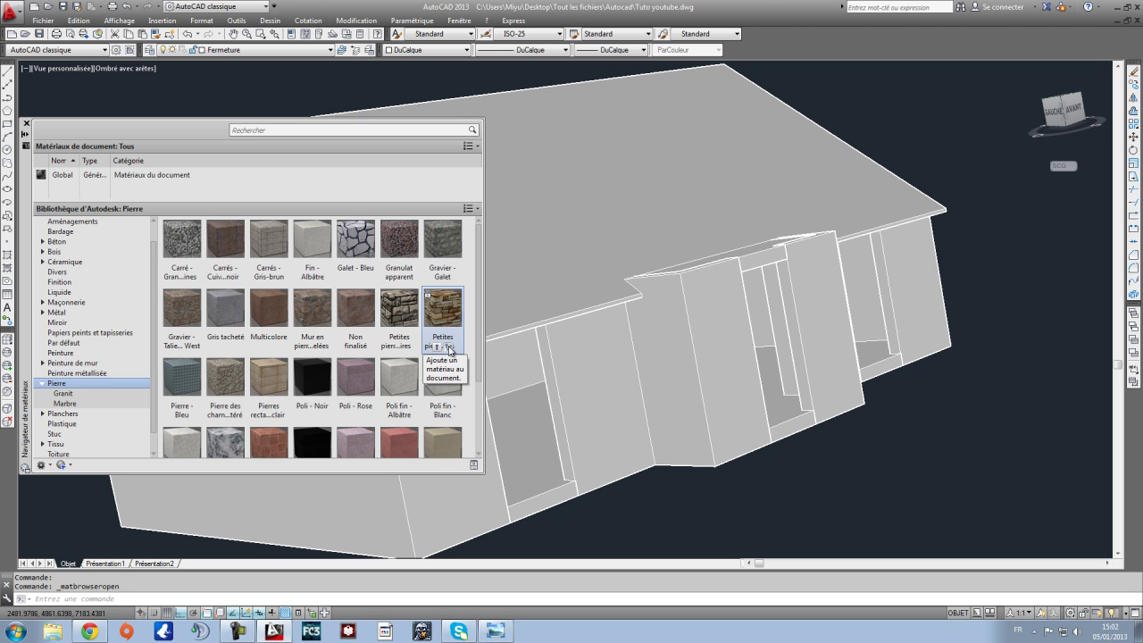
pyautogui.doubleClick(446, 306)
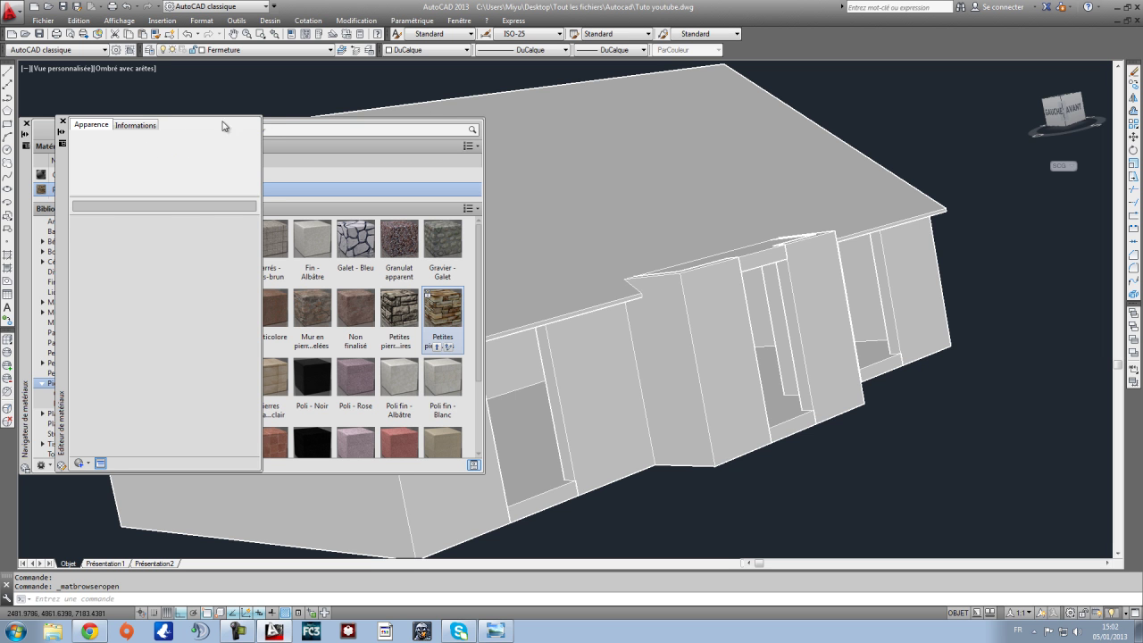
pyautogui.moveTo(60, 192); pyautogui.dragTo(277, 193)
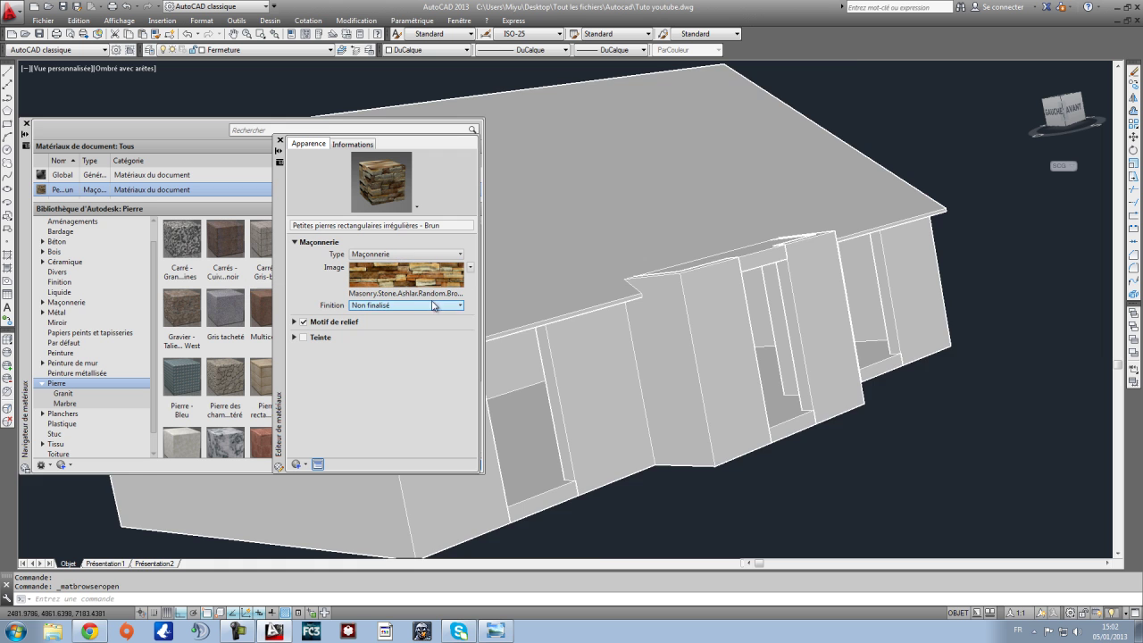
# Step: Examine the stone material's finish options, information, tint and relief pattern settings
pyautogui.scroll(1, 423, 303)
pyautogui.scroll(-1, 419, 304)
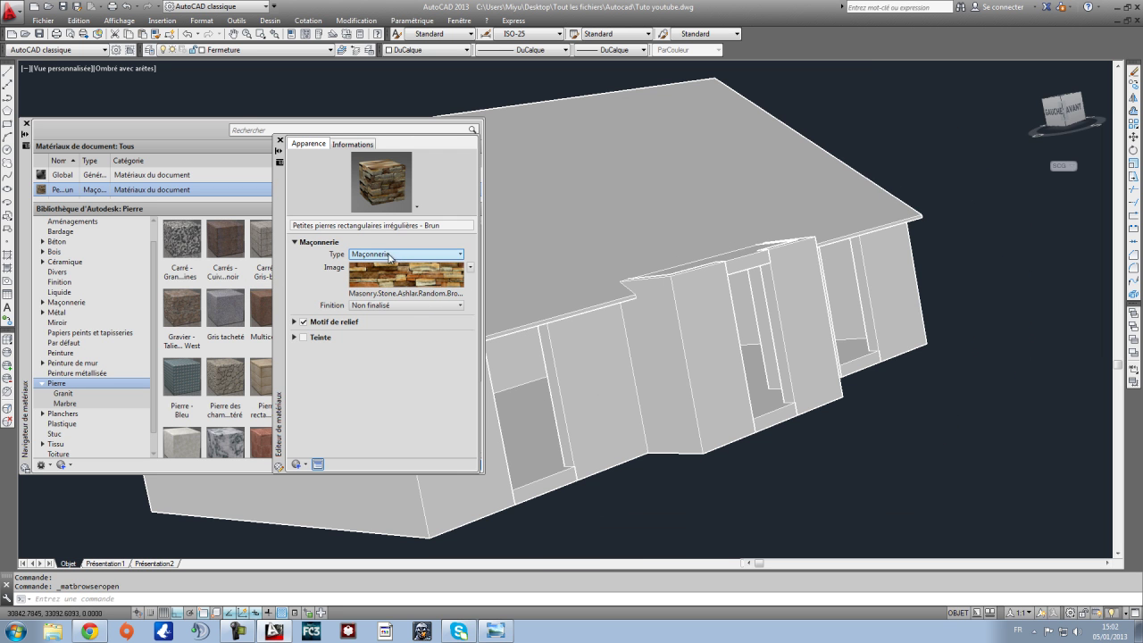
pyautogui.click(408, 305)
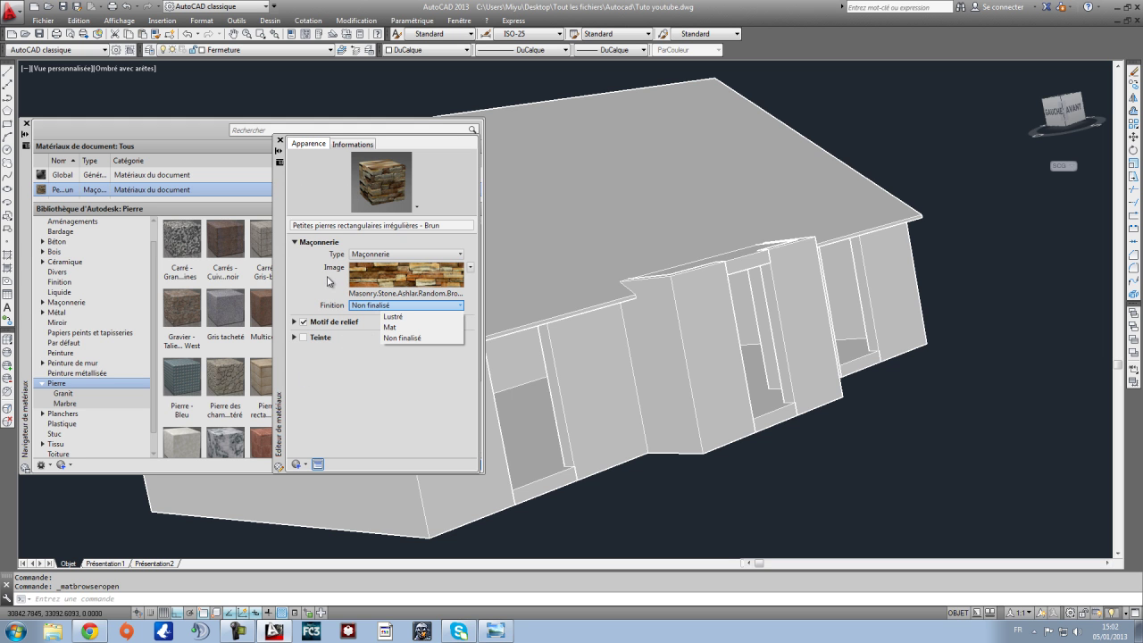
pyautogui.click(333, 144)
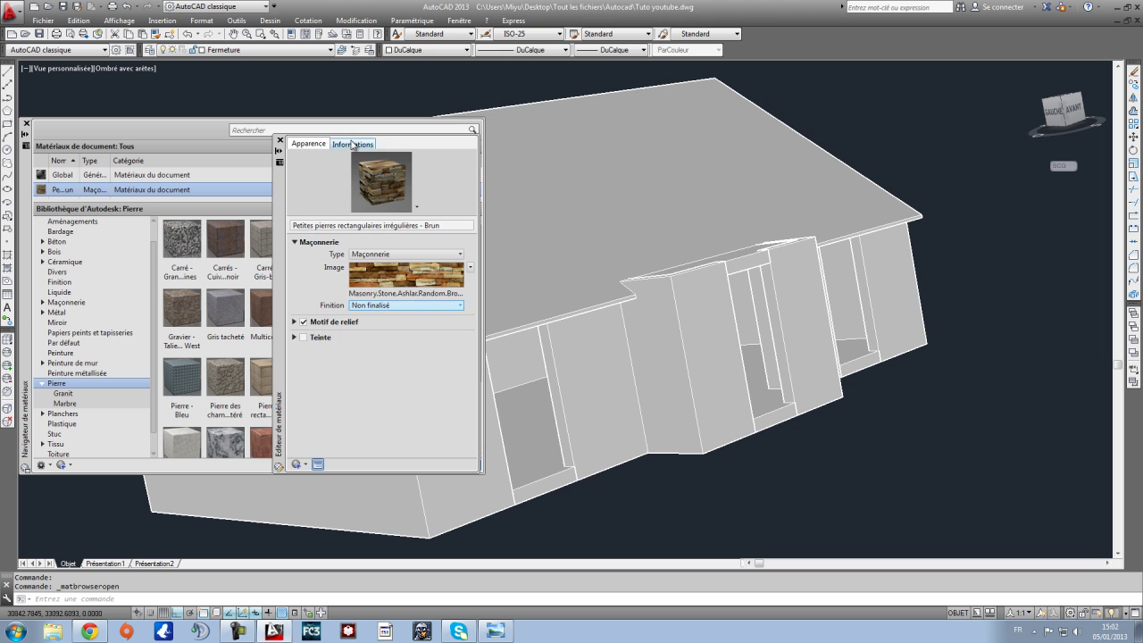
pyautogui.click(333, 145)
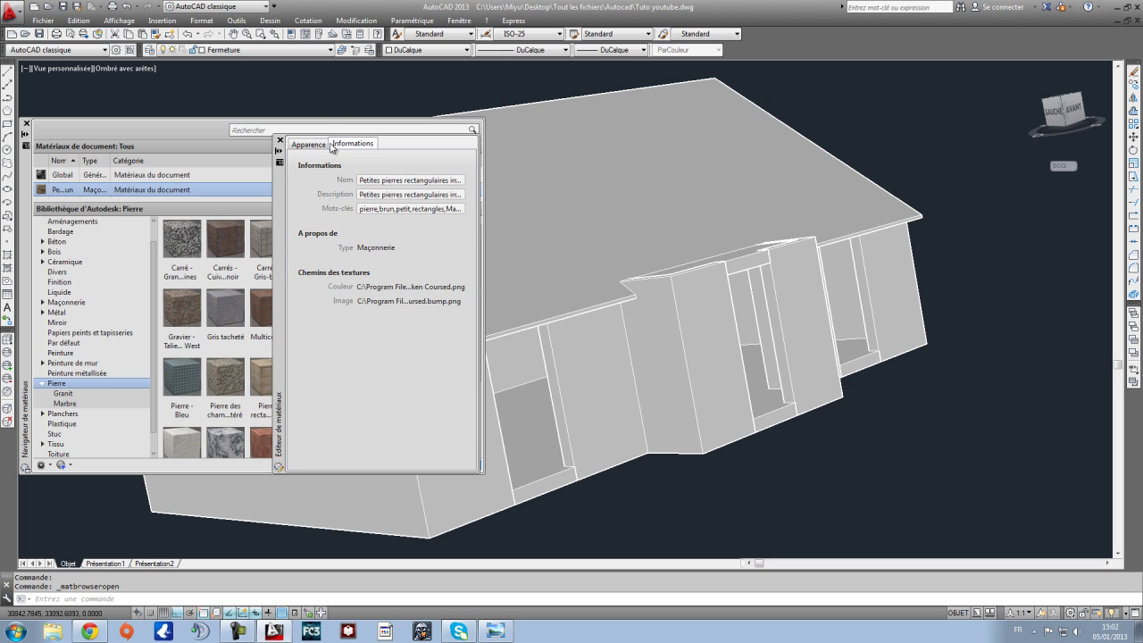
pyautogui.click(317, 147)
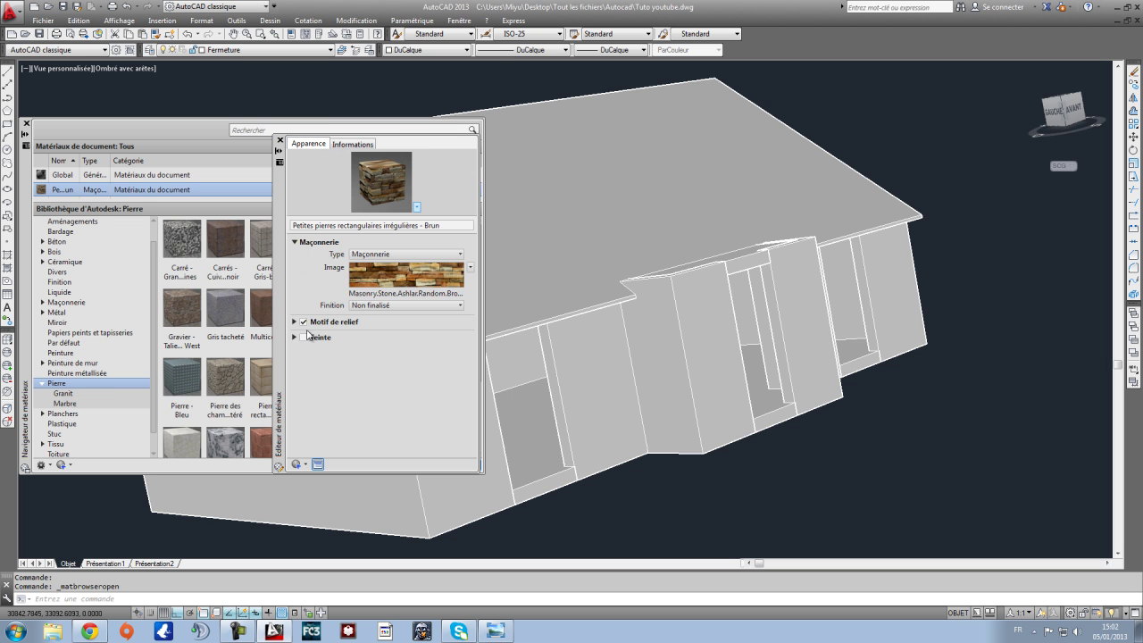
pyautogui.click(296, 338)
pyautogui.click(295, 337)
pyautogui.click(295, 322)
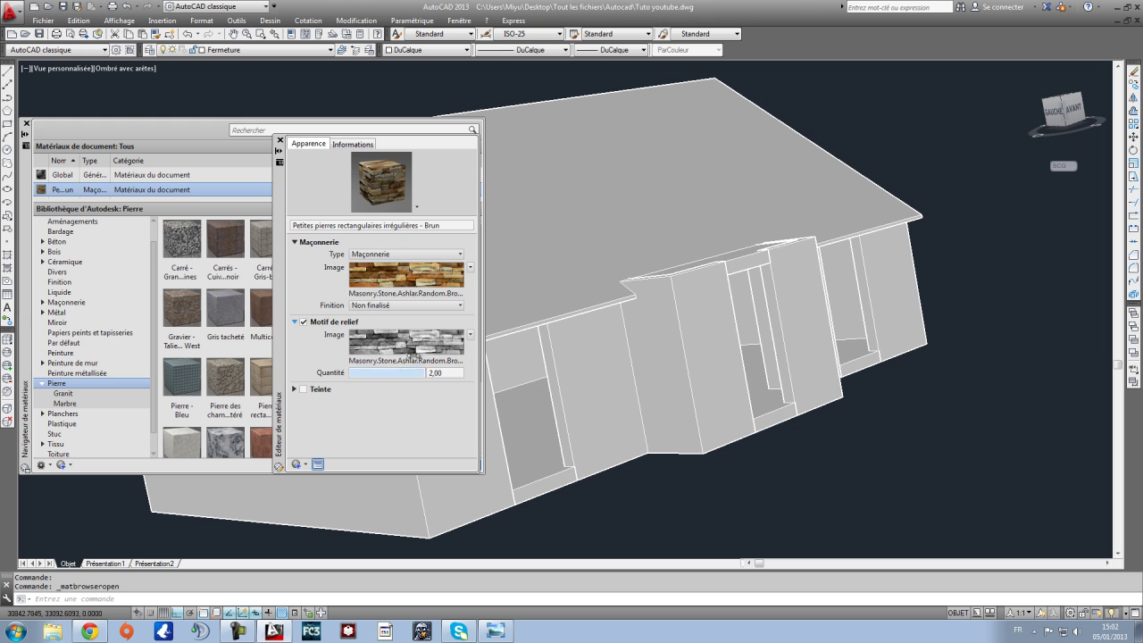
# Step: Try the CMU type on the stone material and switch it back to Maçonnerie
pyautogui.click(377, 254)
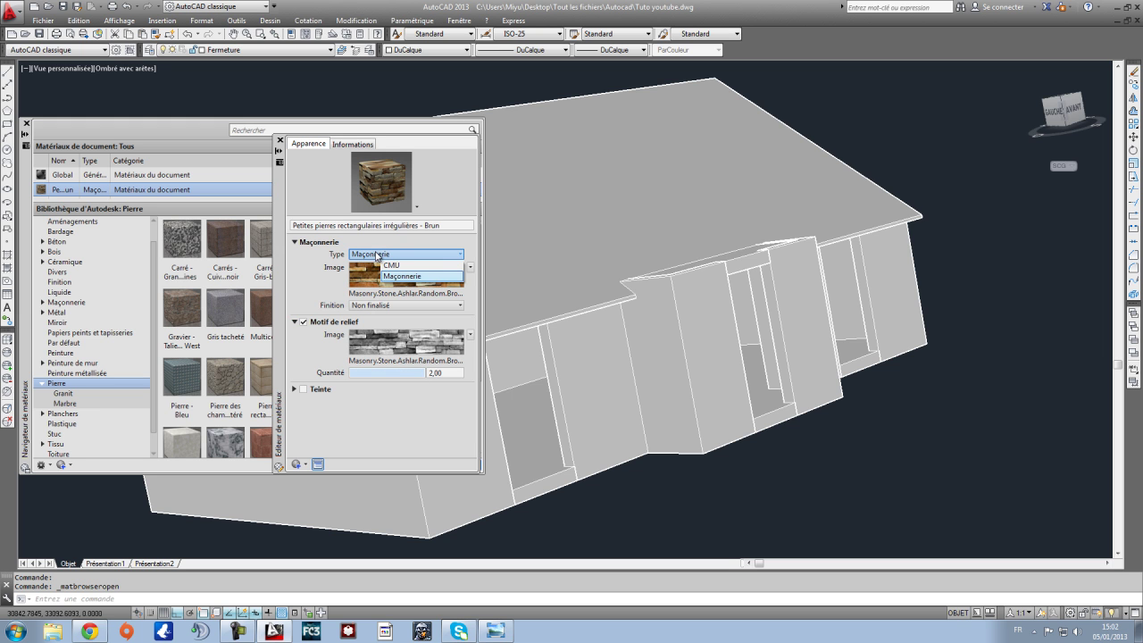
pyautogui.click(400, 265)
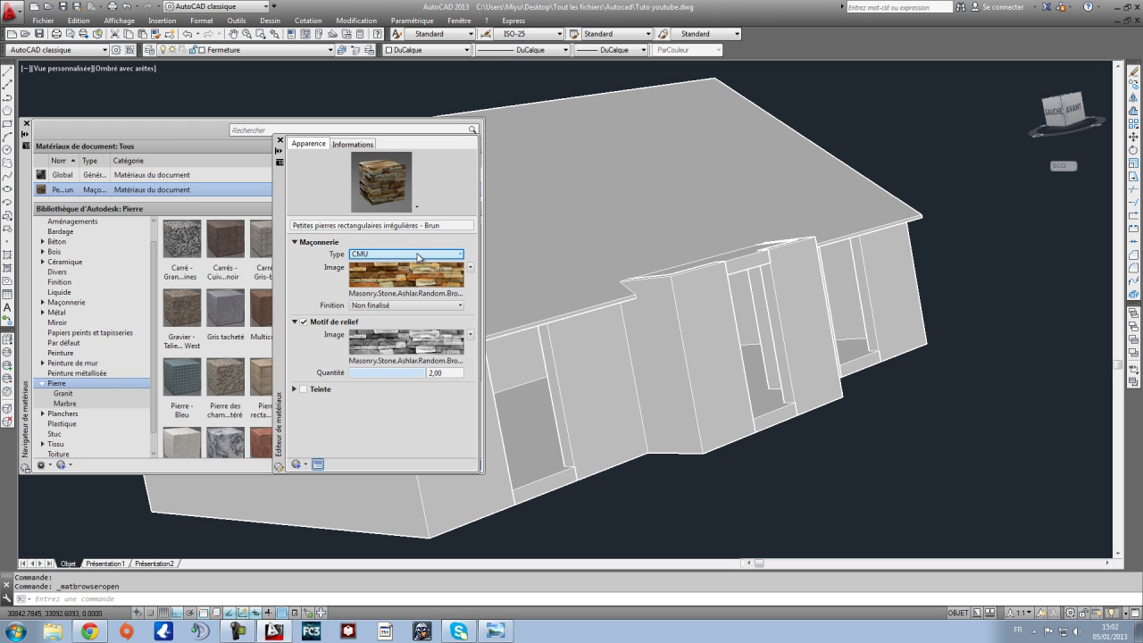
pyautogui.click(407, 256)
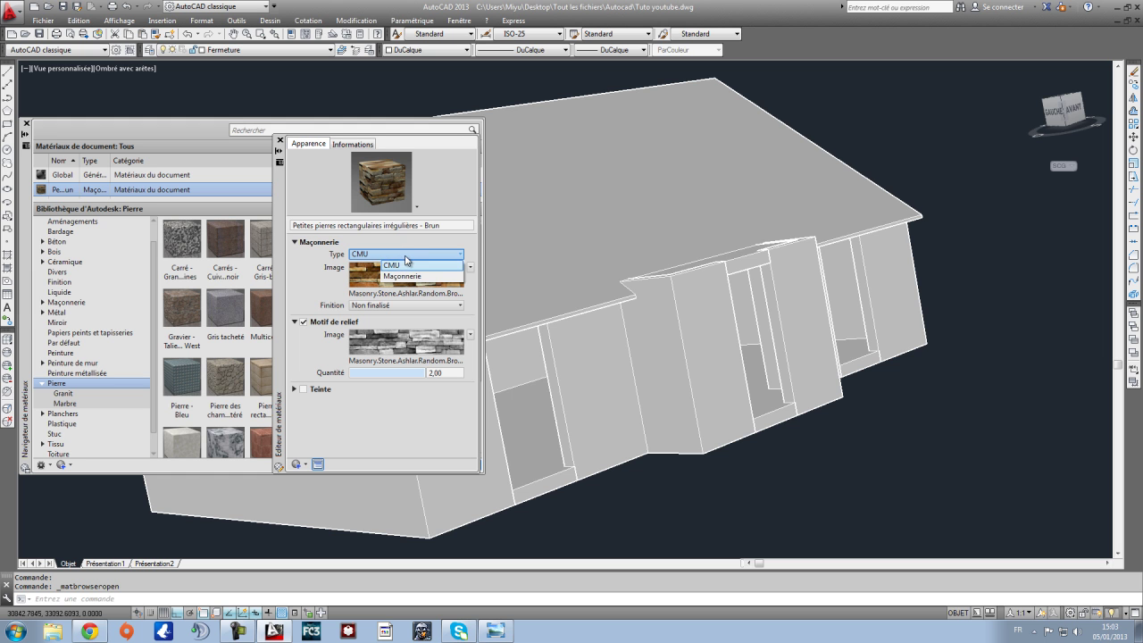
pyautogui.click(394, 263)
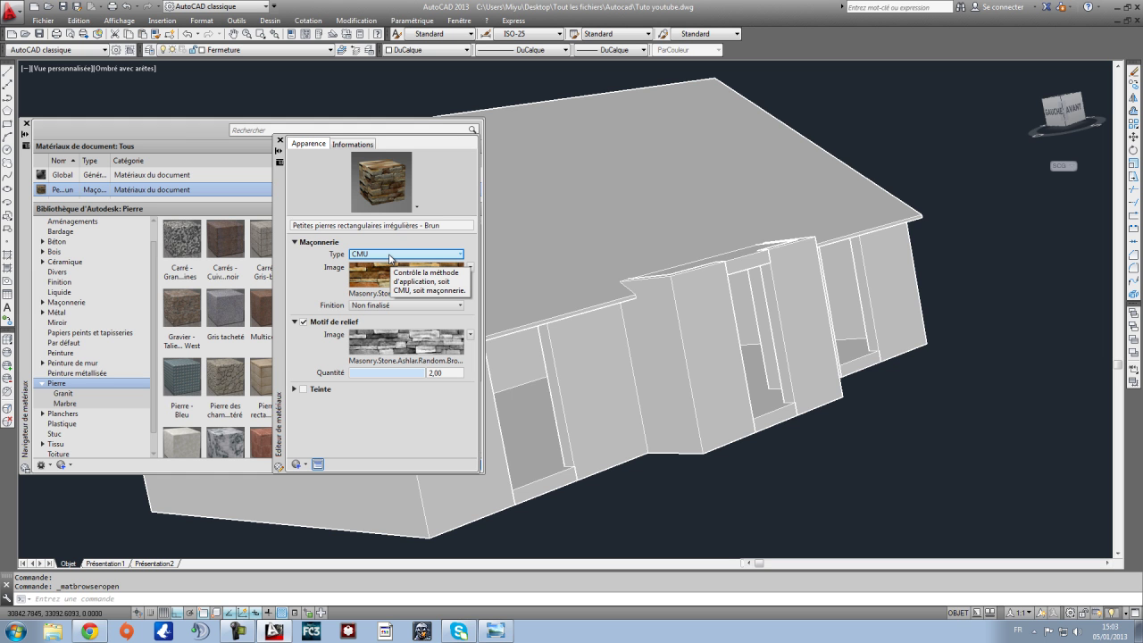
pyautogui.click(390, 256)
pyautogui.click(390, 274)
# Step: Compare the stone material's Lustré, Mat and Non finalisé finishes, set the finish to Mat and close the material editor
pyautogui.click(392, 306)
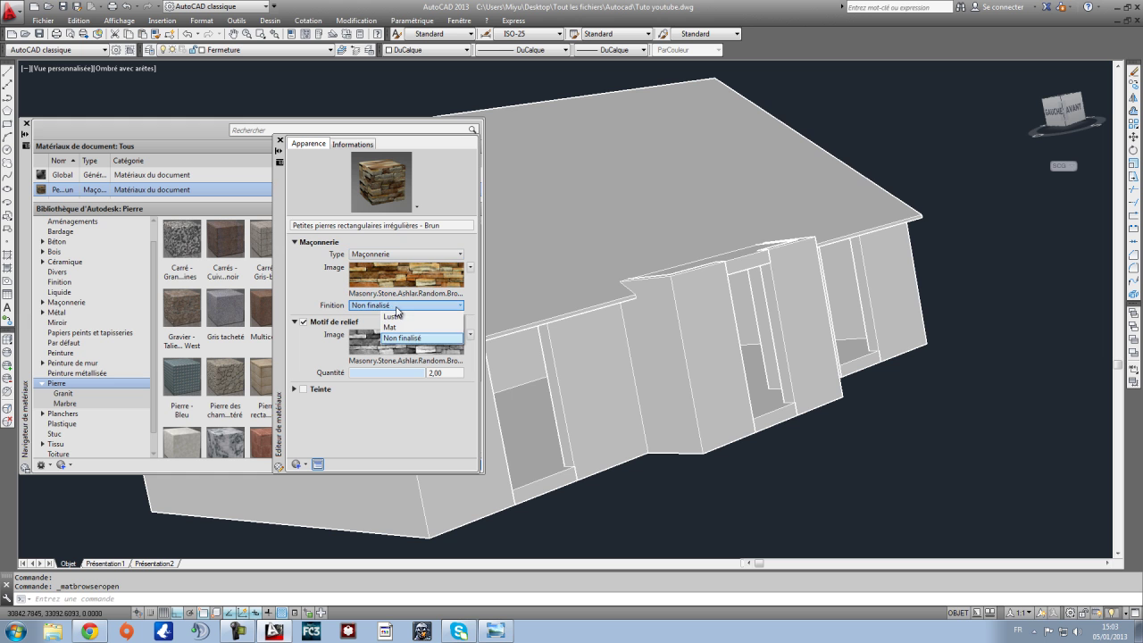
pyautogui.click(429, 317)
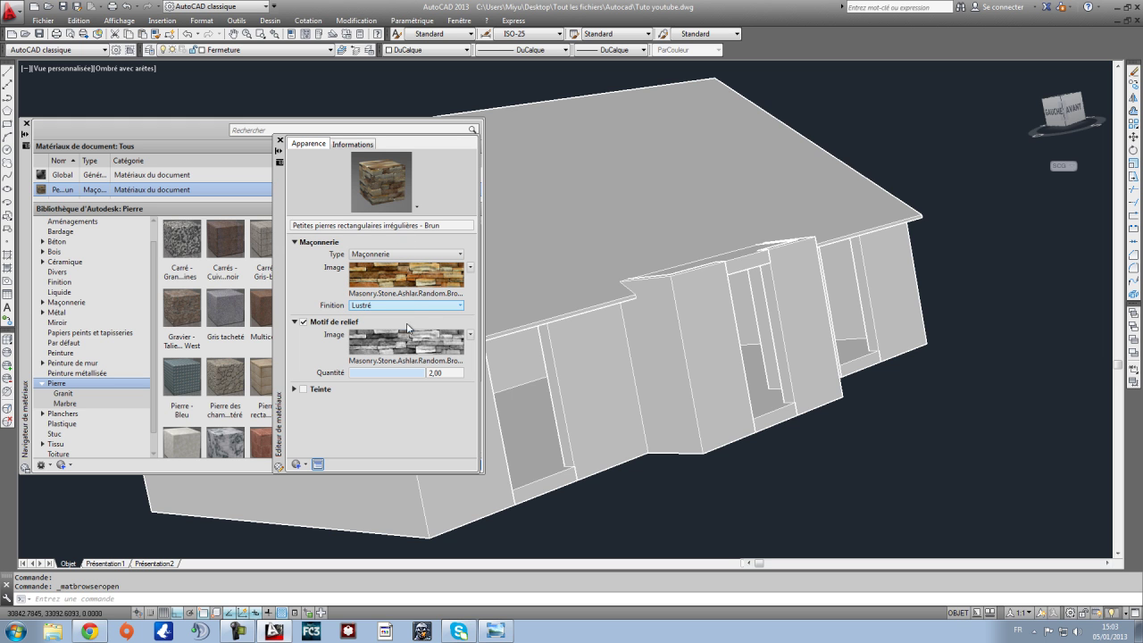
pyautogui.click(410, 308)
pyautogui.click(407, 329)
pyautogui.click(404, 305)
pyautogui.click(402, 341)
pyautogui.click(398, 305)
pyautogui.click(390, 319)
pyautogui.click(393, 305)
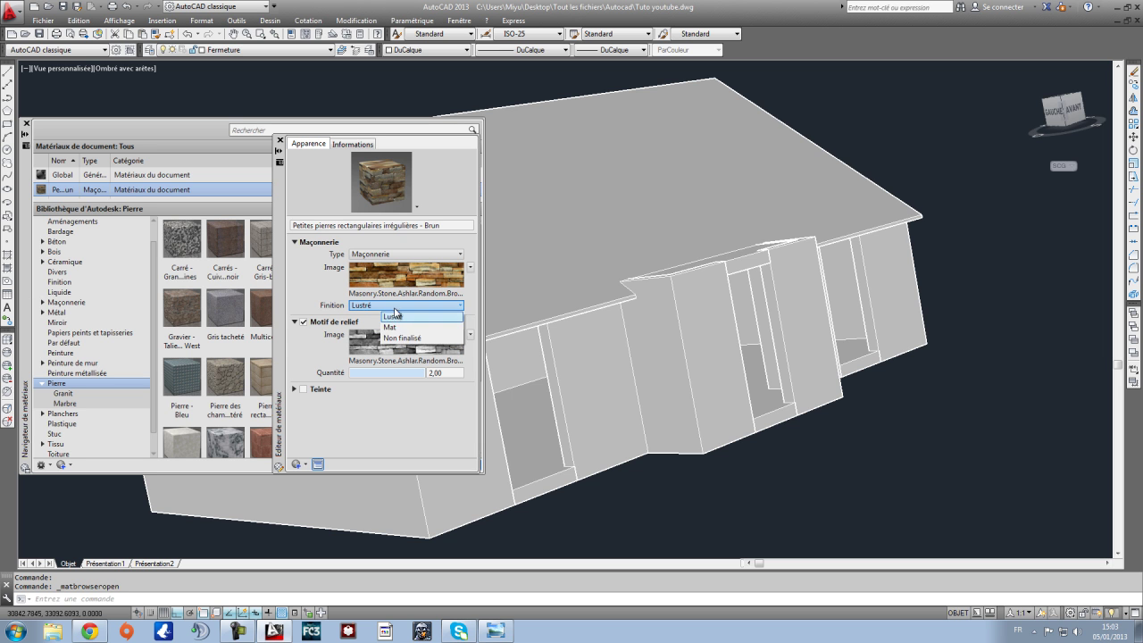
pyautogui.click(394, 329)
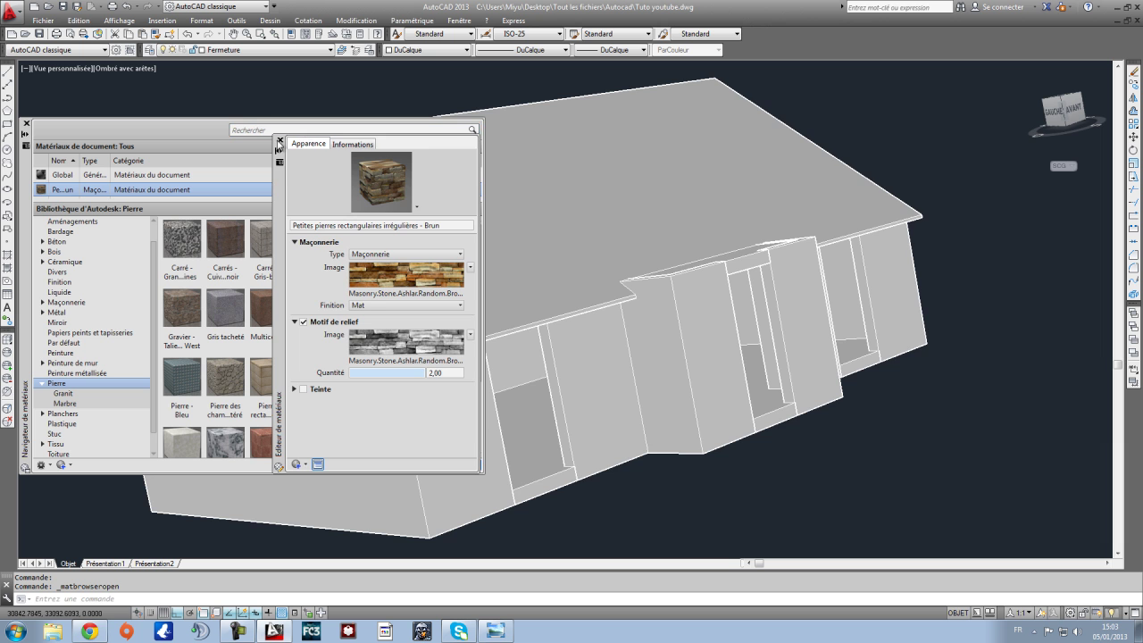
pyautogui.click(279, 141)
# Step: Select the front exterior wall of the house
pyautogui.scroll(-3, 542, 298)
pyautogui.moveTo(541, 298); pyautogui.dragTo(676, 324, button='middle')
pyautogui.scroll(3, 677, 325)
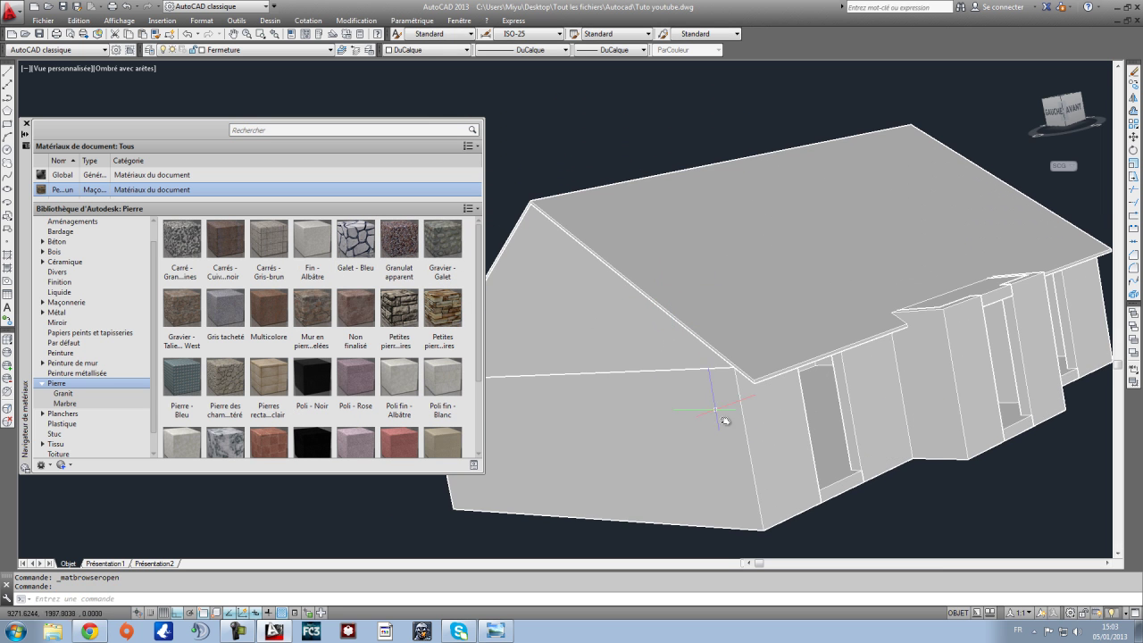
pyautogui.moveTo(724, 421); pyautogui.dragTo(689, 383, button='middle')
pyautogui.click(681, 386)
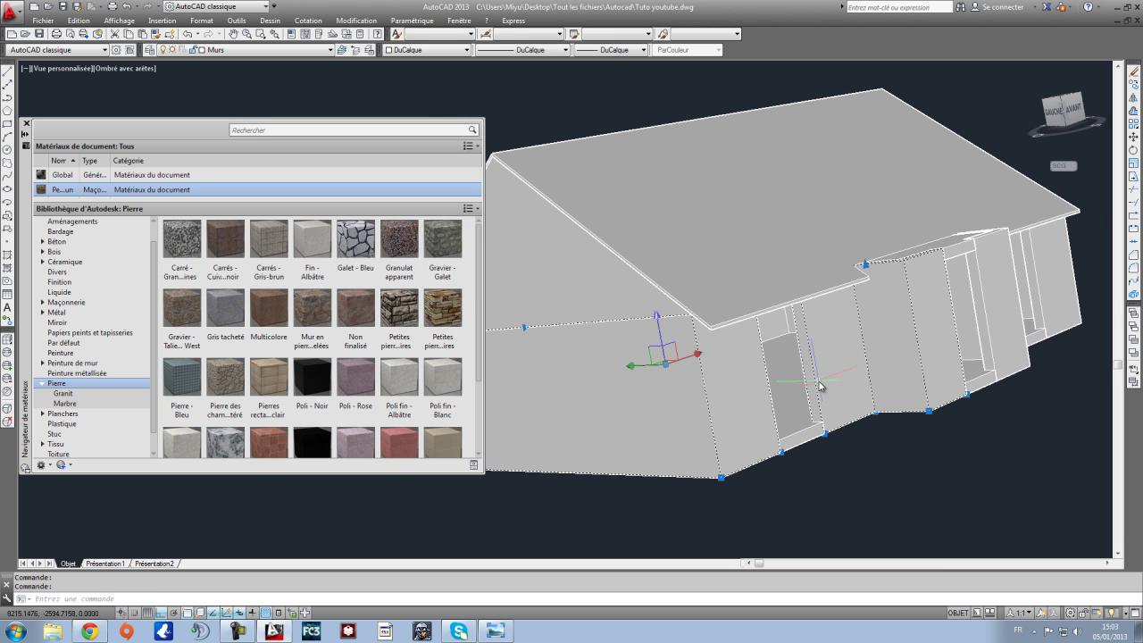
pyautogui.keyDown('shift'); pyautogui.moveTo(819, 429); pyautogui.dragTo(962, 309, button='middle'); pyautogui.keyUp('shift')
# Step: Add the remaining exterior walls and the gable on the DROITE end of the house to the selection
pyautogui.click(118, 20)
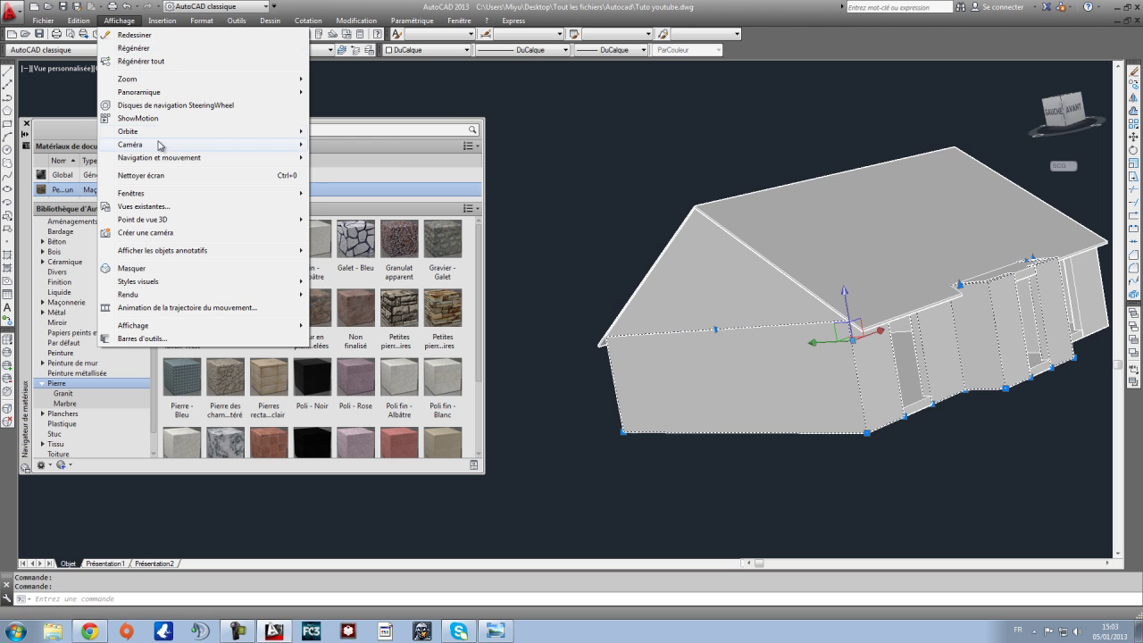
pyautogui.moveTo(290, 133)
pyautogui.click(363, 146)
pyautogui.moveTo(711, 348); pyautogui.dragTo(606, 282)
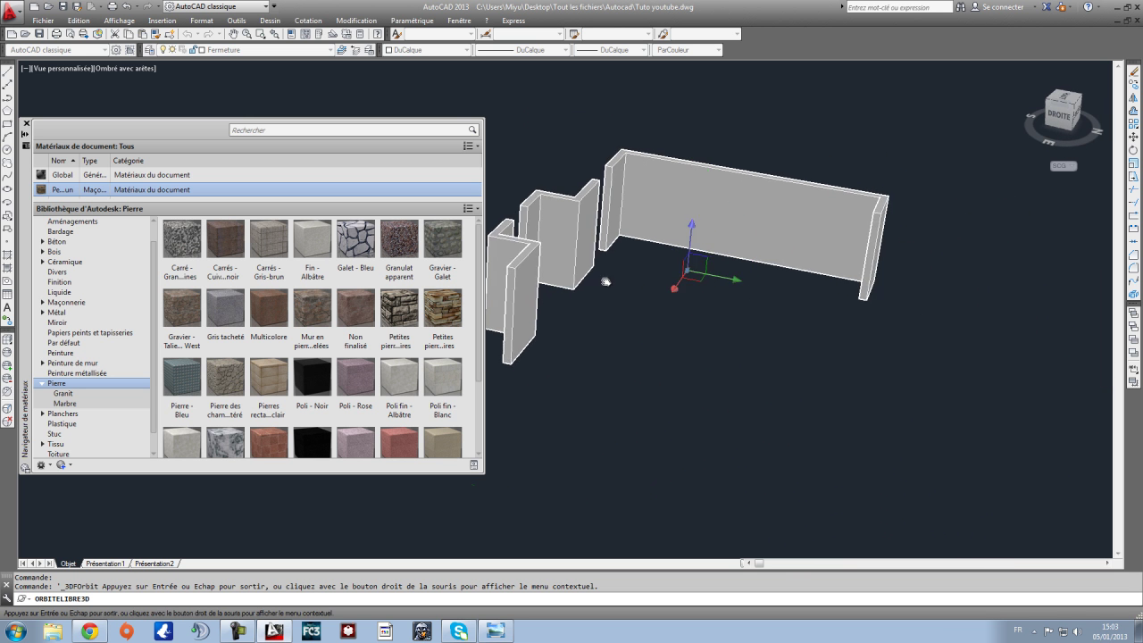
pyautogui.press('Escape')
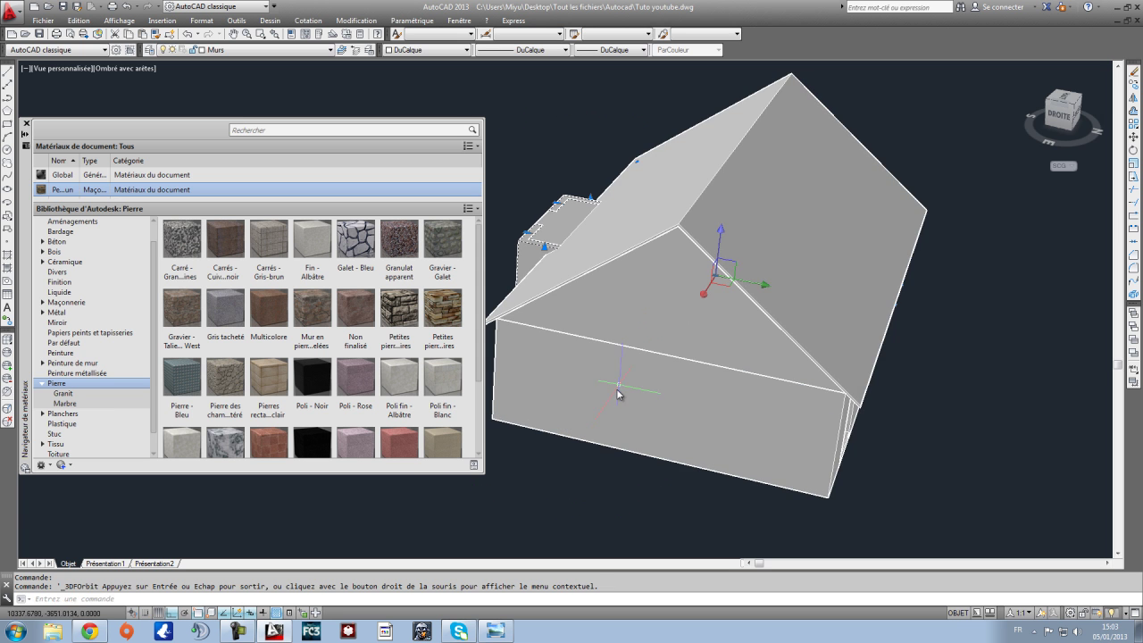
pyautogui.keyDown('shift'); pyautogui.moveTo(750, 411); pyautogui.dragTo(562, 360, button='middle'); pyautogui.keyUp('shift')
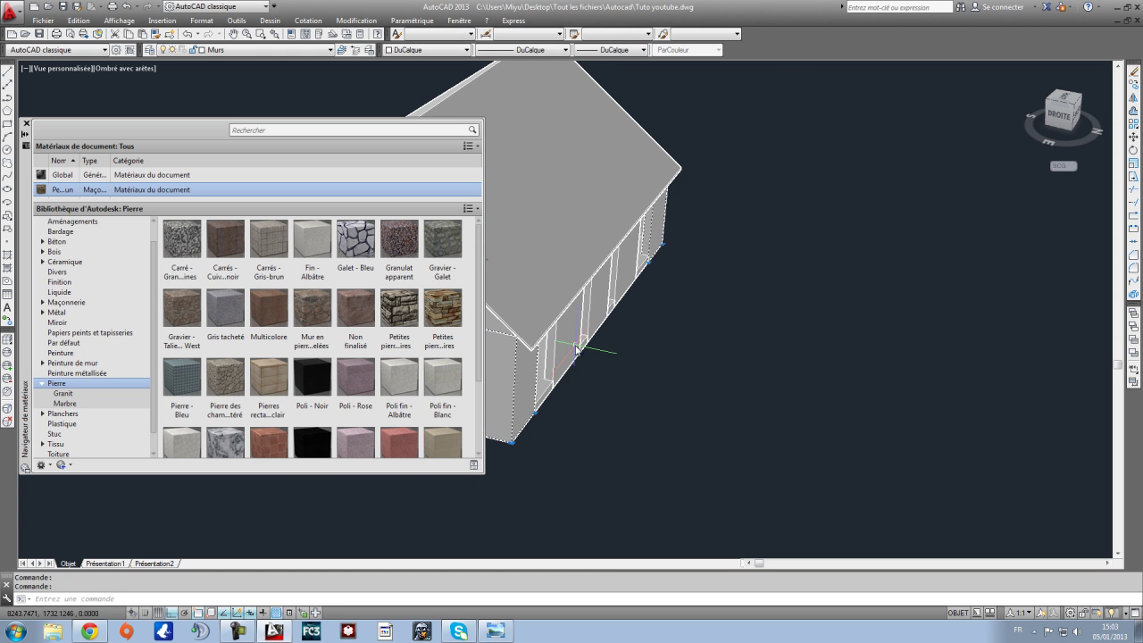
pyautogui.keyDown('shift'); pyautogui.moveTo(647, 309); pyautogui.dragTo(977, 373, button='middle'); pyautogui.keyUp('shift')
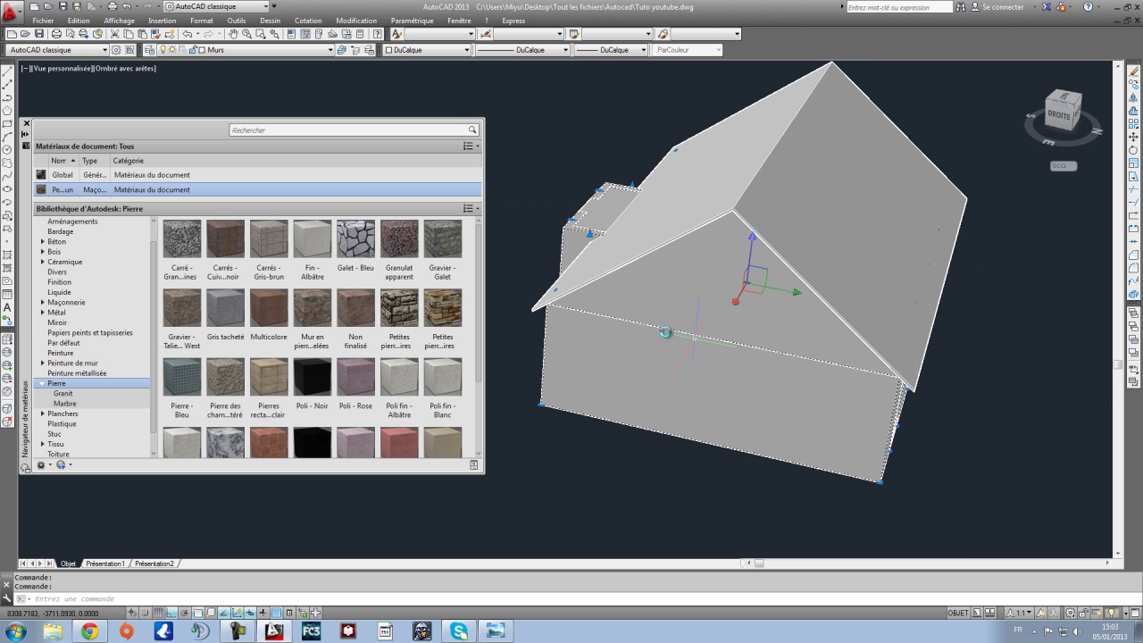
pyautogui.keyDown('shift'); pyautogui.moveTo(689, 295); pyautogui.dragTo(625, 392, button='middle'); pyautogui.keyUp('shift')
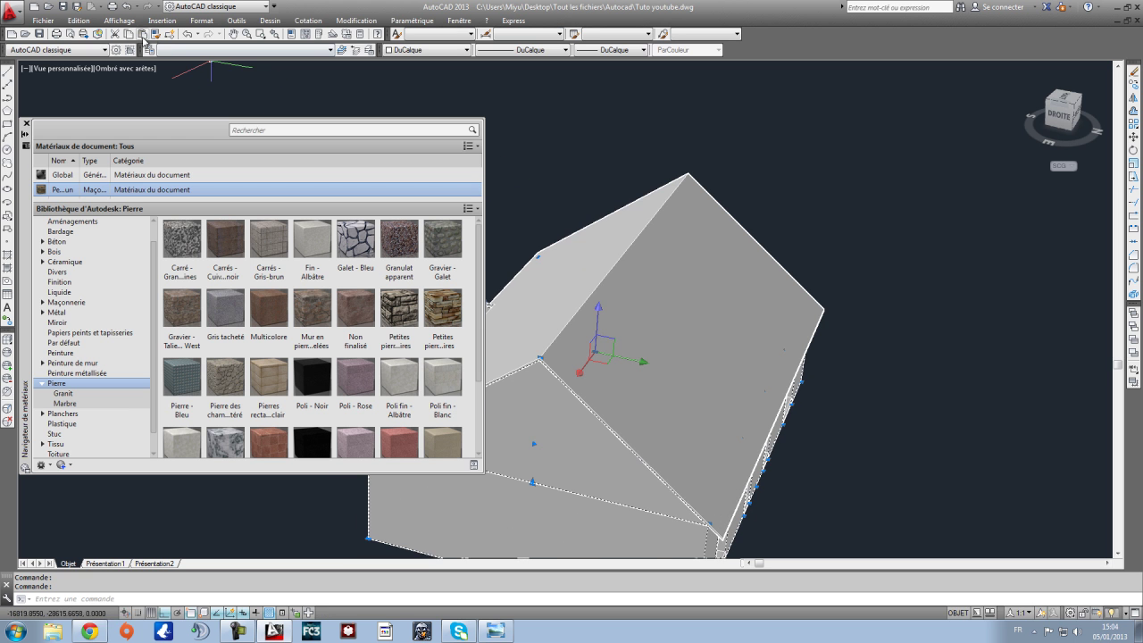
# Step: Add the gable on the GAUCHE end to the selection and assign the brown irregular stone material to all selected walls and gables
pyautogui.click(129, 21)
pyautogui.moveTo(143, 127)
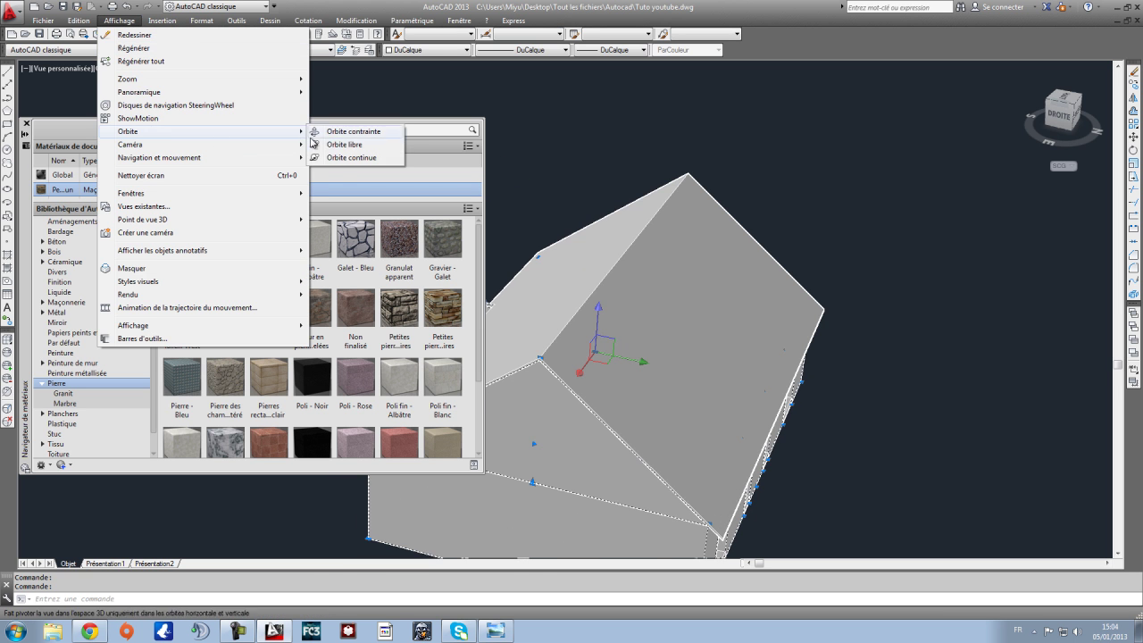
pyautogui.click(357, 145)
pyautogui.moveTo(732, 321); pyautogui.dragTo(500, 386)
pyautogui.moveTo(654, 382); pyautogui.dragTo(695, 399)
pyautogui.press('Escape')
pyautogui.click(693, 368)
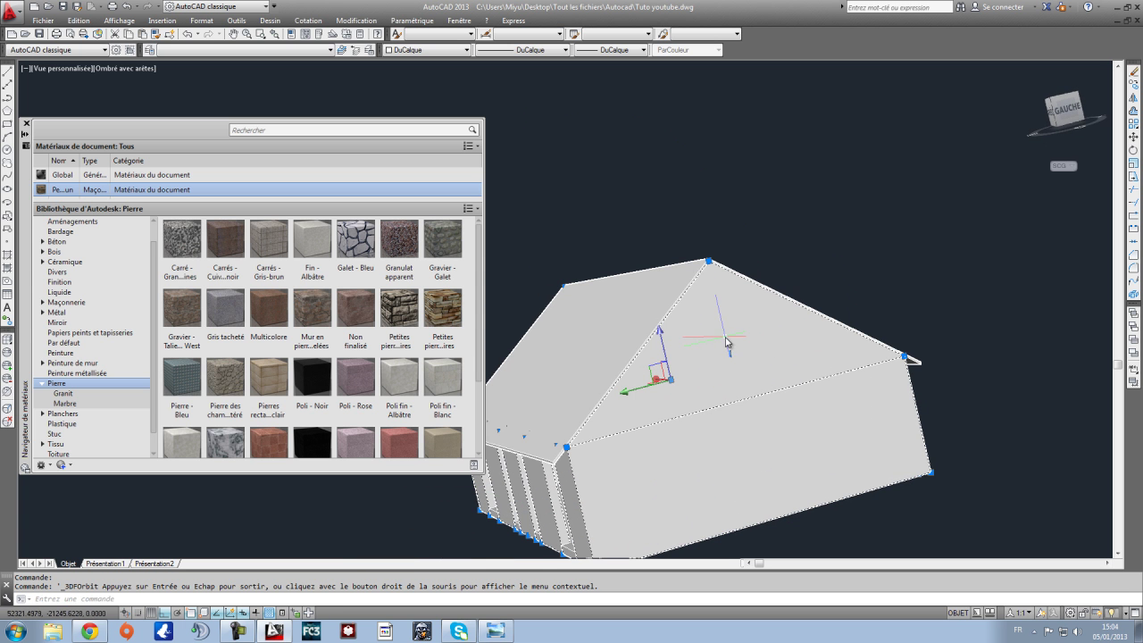
pyautogui.rightClick(148, 192)
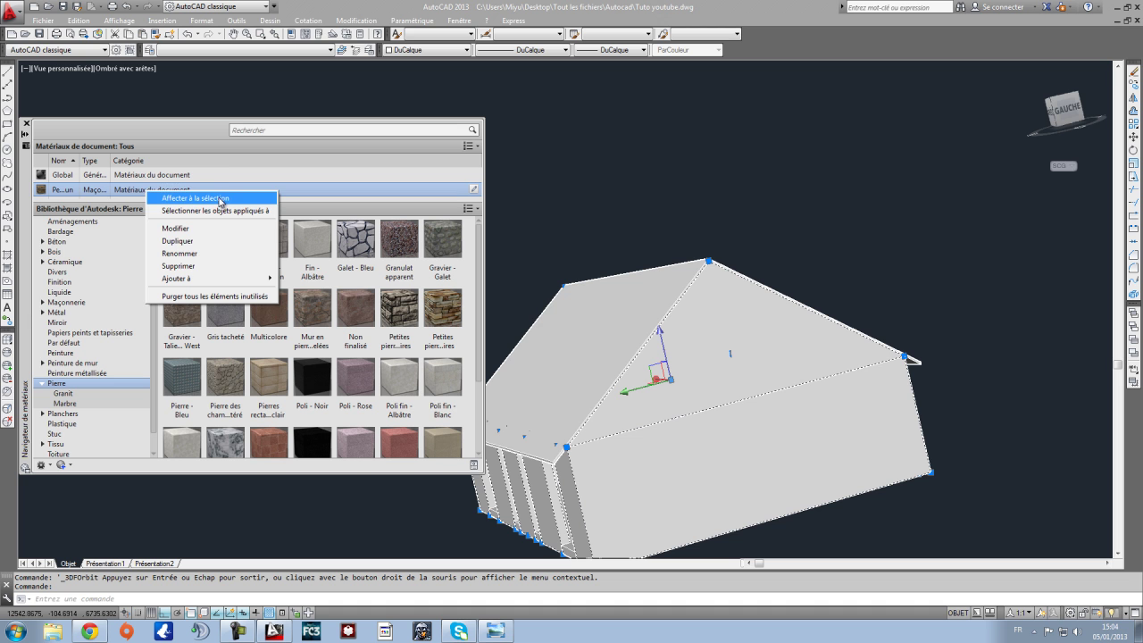
pyautogui.moveTo(216, 283)
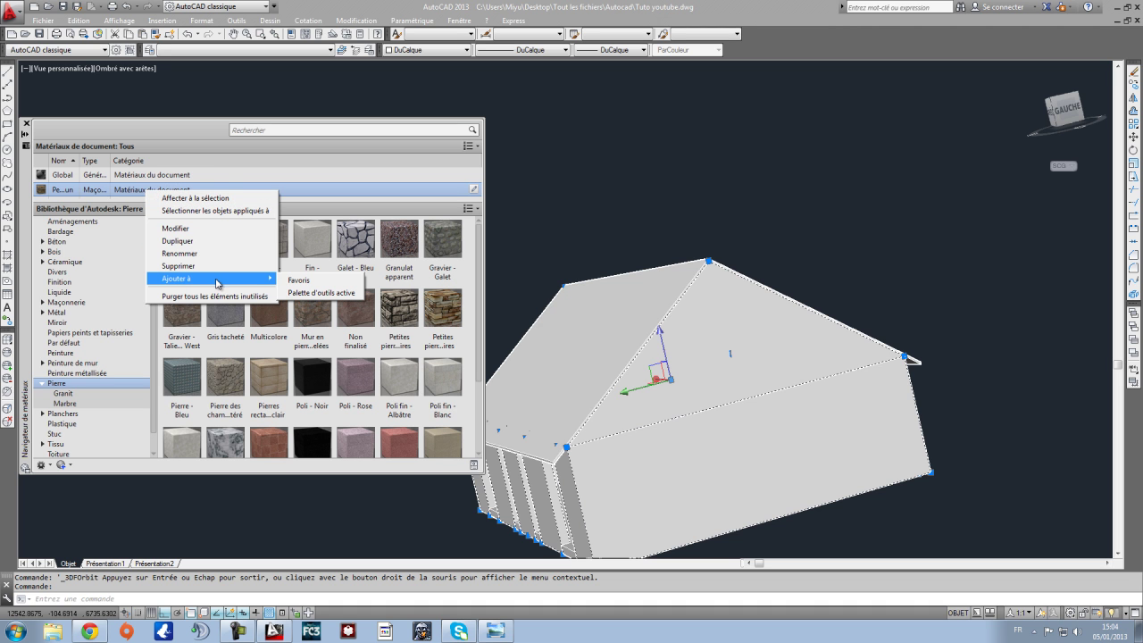
pyautogui.click(213, 199)
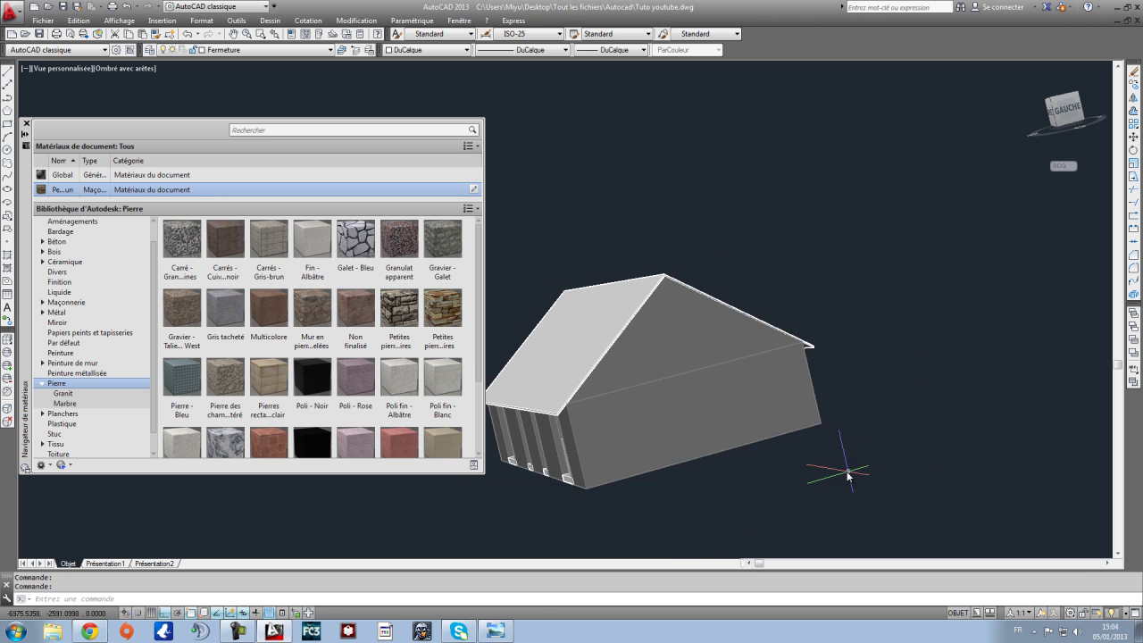
# Step: Select the roof of the house
pyautogui.scroll(5, 849, 476)
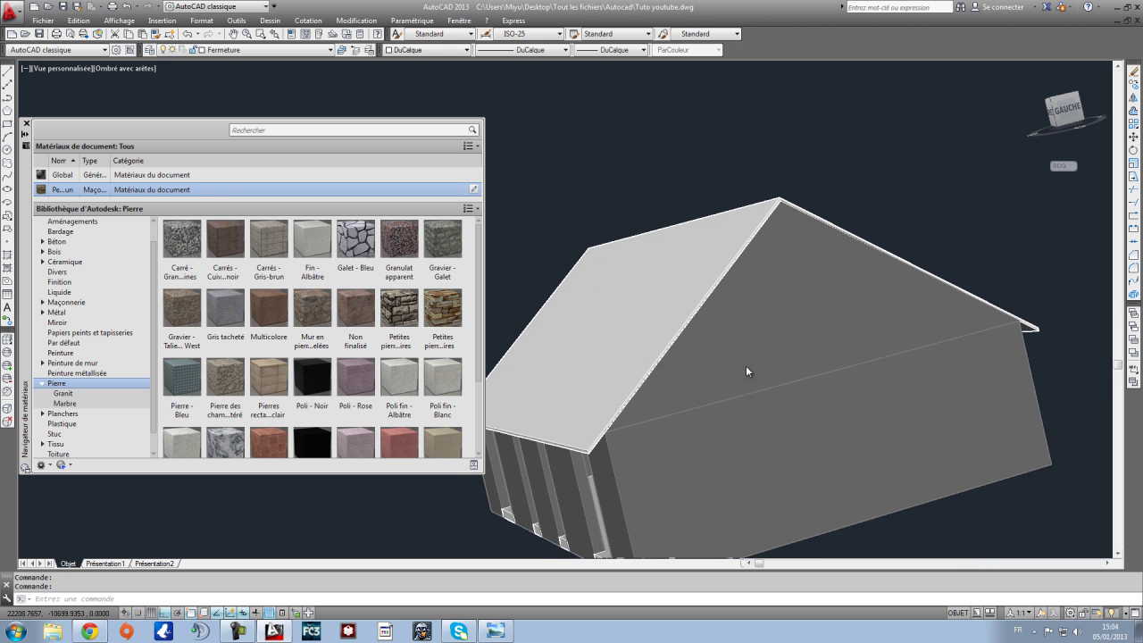
pyautogui.keyDown('shift'); pyautogui.moveTo(746, 367); pyautogui.dragTo(862, 359, button='middle'); pyautogui.keyUp('shift')
pyautogui.keyDown('shift'); pyautogui.moveTo(860, 405); pyautogui.dragTo(852, 427, button='middle'); pyautogui.keyUp('shift')
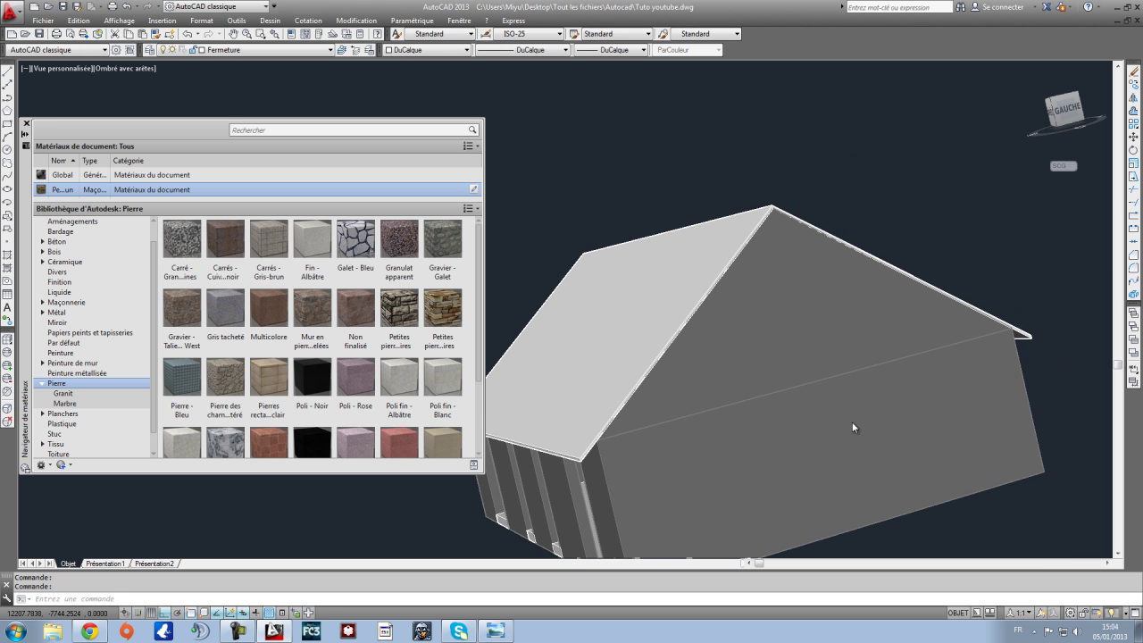
pyautogui.keyDown('shift'); pyautogui.moveTo(839, 338); pyautogui.dragTo(810, 286, button='middle'); pyautogui.keyUp('shift')
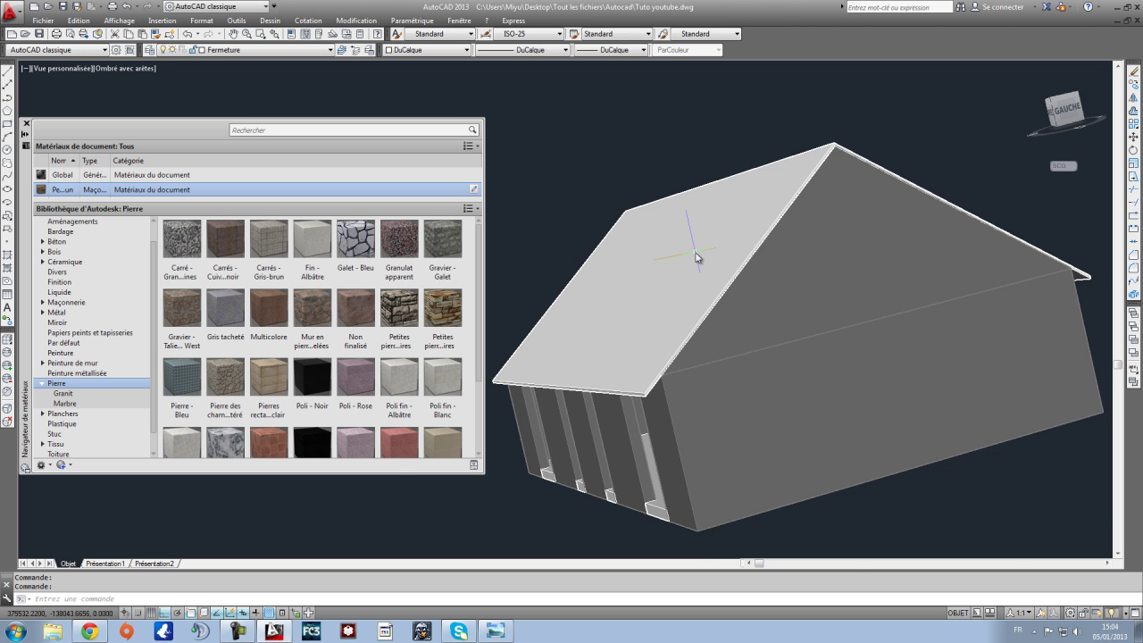
pyautogui.scroll(3, 695, 253)
pyautogui.scroll(-4, 696, 253)
pyautogui.moveTo(756, 228); pyautogui.dragTo(711, 281, button='middle')
pyautogui.click(711, 282)
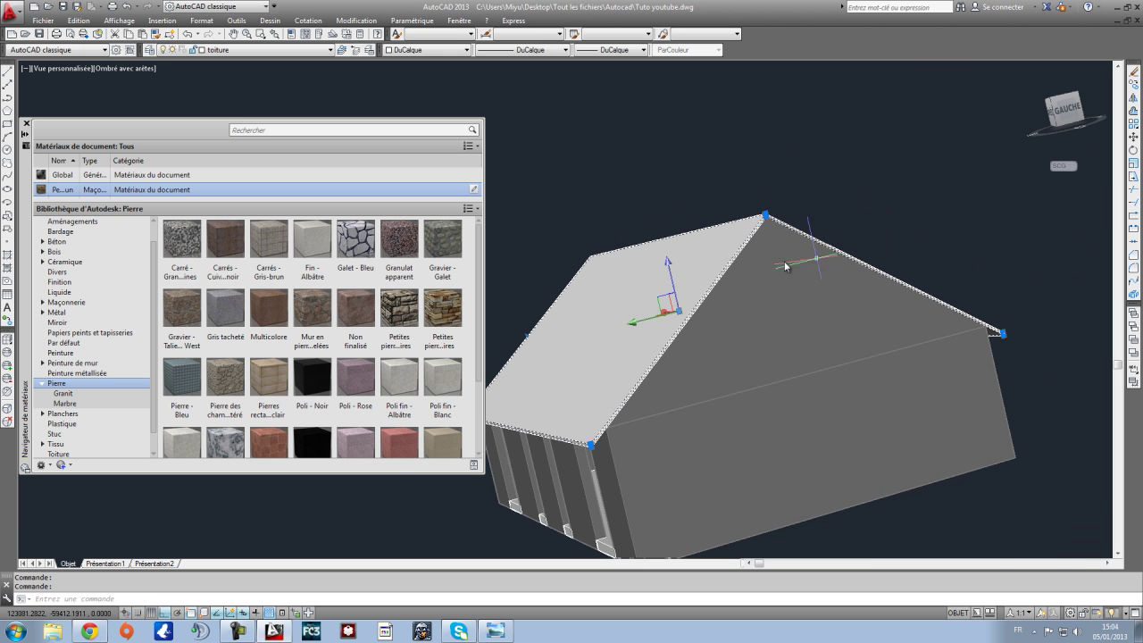
pyautogui.scroll(2, 500, 264)
# Step: Add Tuile espagnole - Rouge 3 from the Toiture library category to the document and open it in the material editor
pyautogui.moveTo(478, 244); pyautogui.dragTo(477, 324)
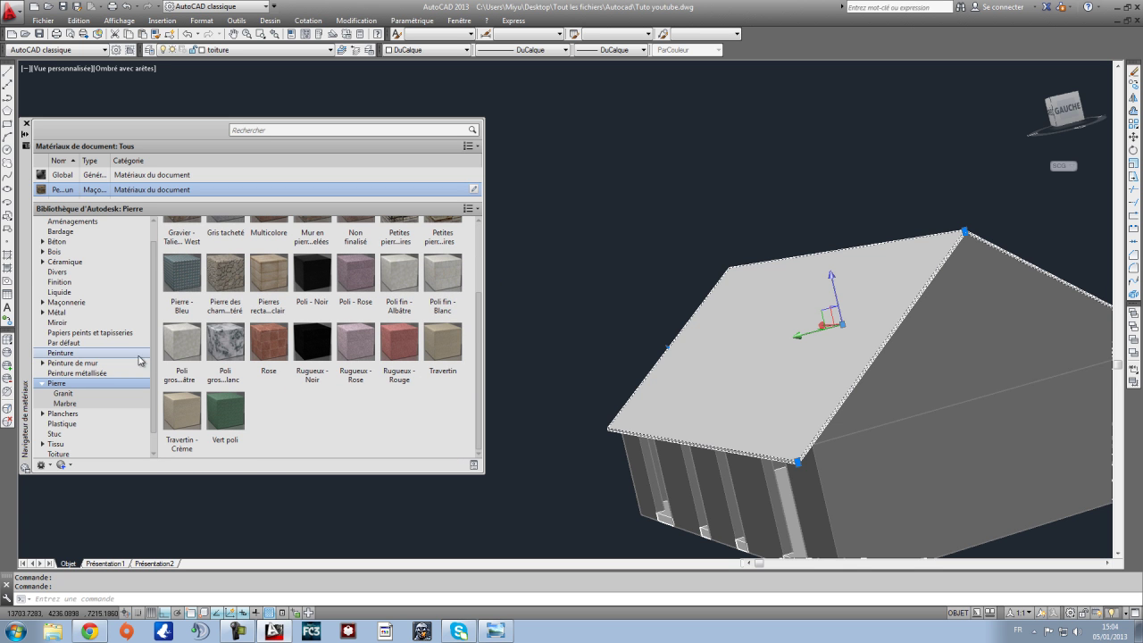
pyautogui.scroll(-1, 153, 352)
pyautogui.click(57, 423)
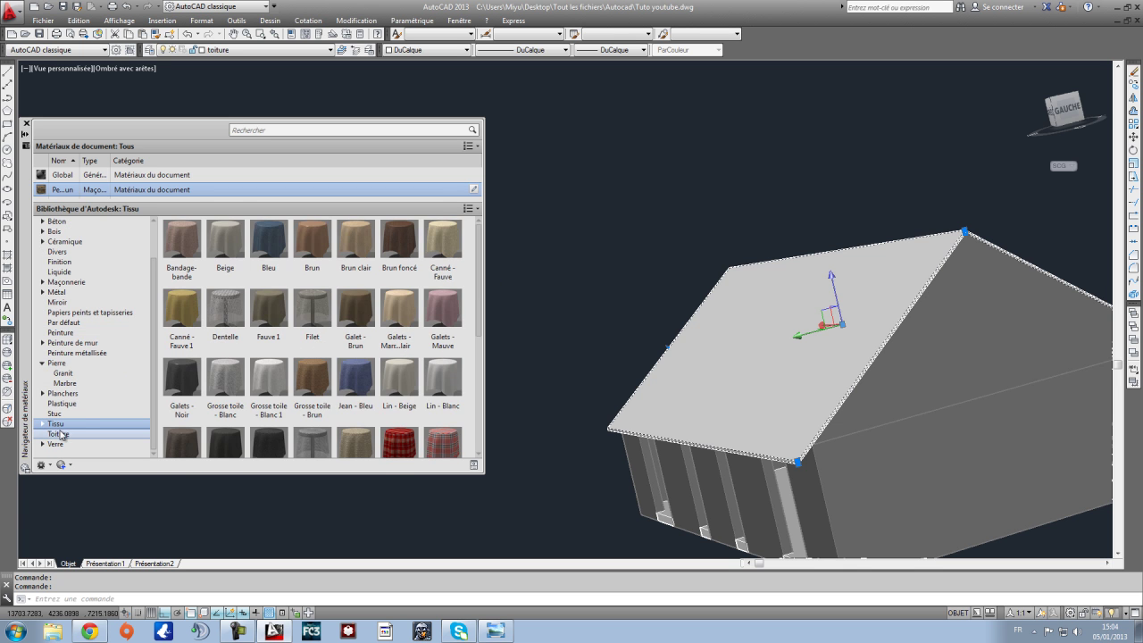
pyautogui.click(58, 434)
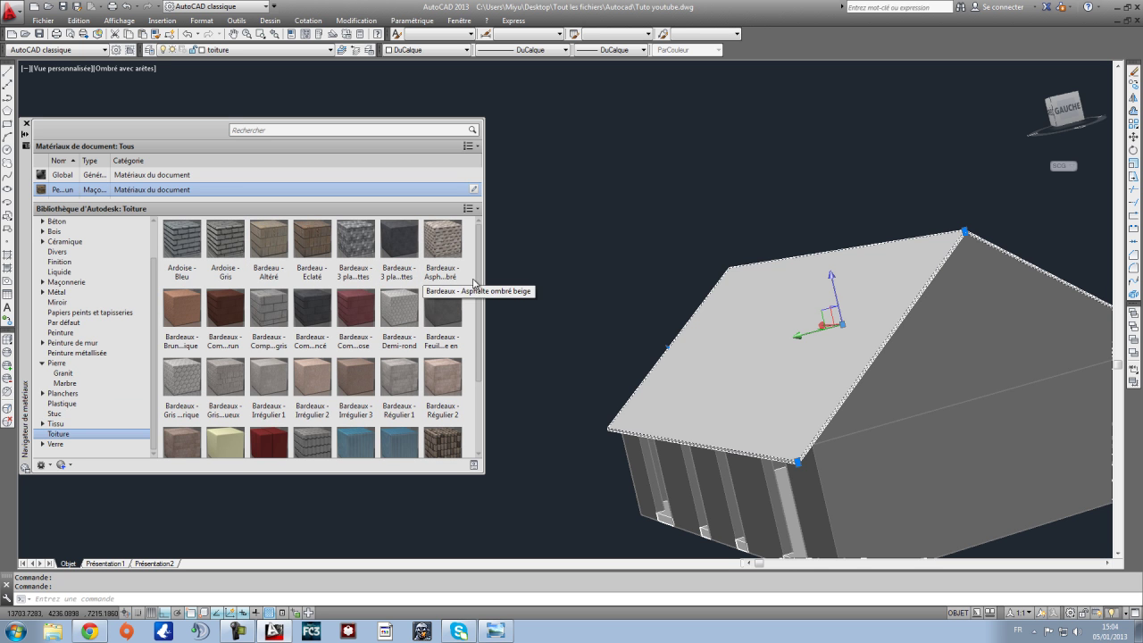
pyautogui.scroll(-2, 477, 350)
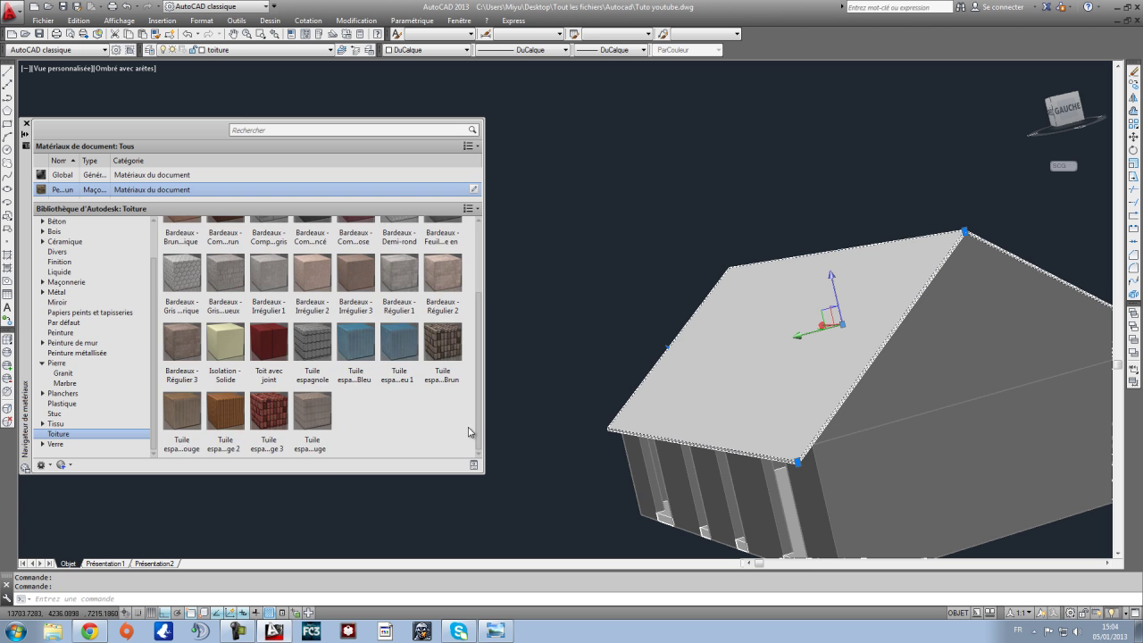
pyautogui.scroll(-1, 340, 417)
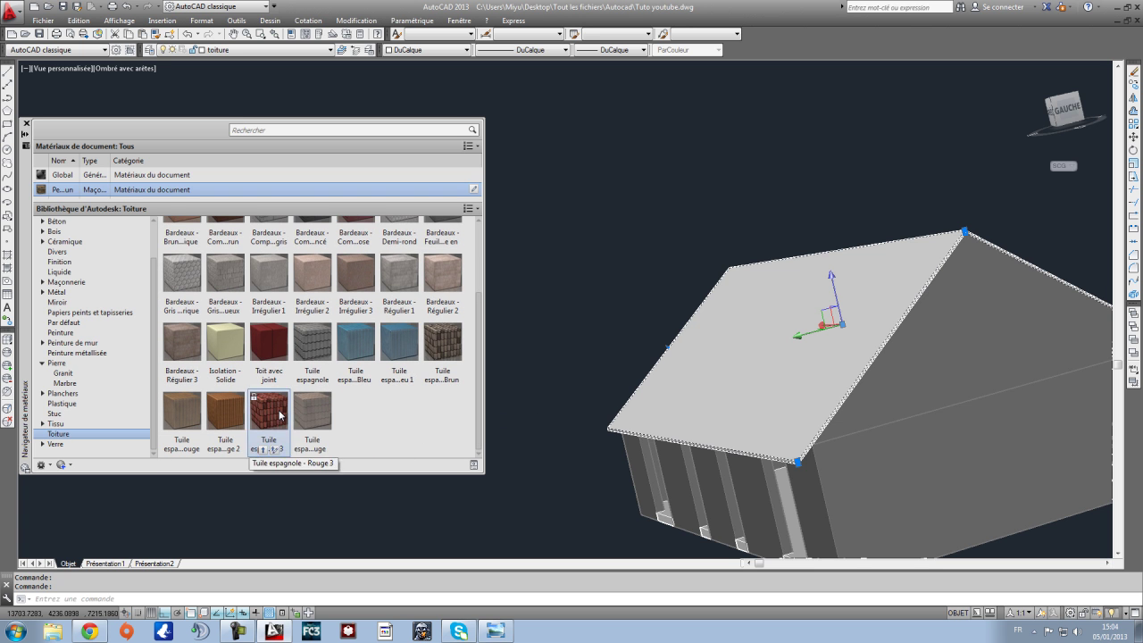
pyautogui.doubleClick(264, 412)
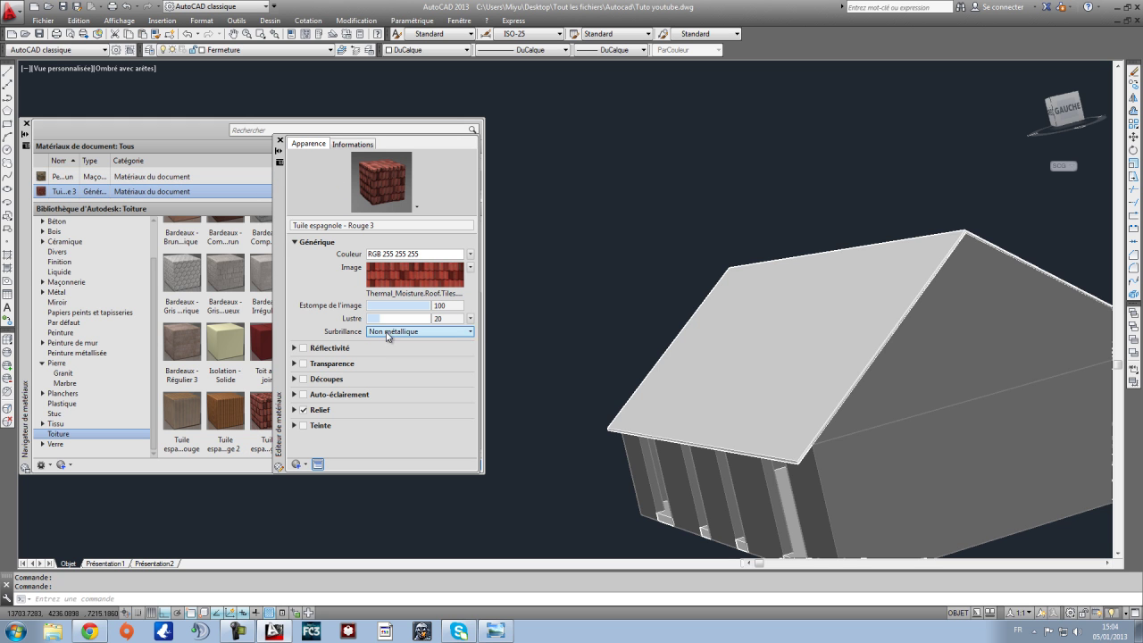
# Step: Set the red tile material's Lustre to 40, check the available Lustre textures and close the material editor
pyautogui.moveTo(385, 319); pyautogui.dragTo(390, 319)
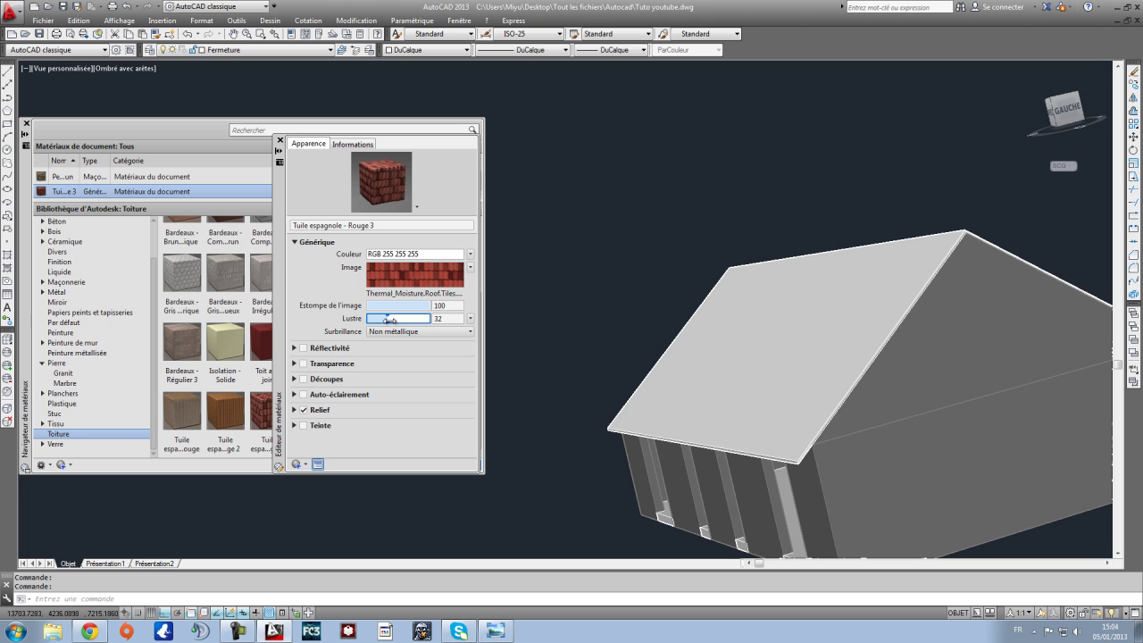
pyautogui.moveTo(387, 320); pyautogui.dragTo(391, 321)
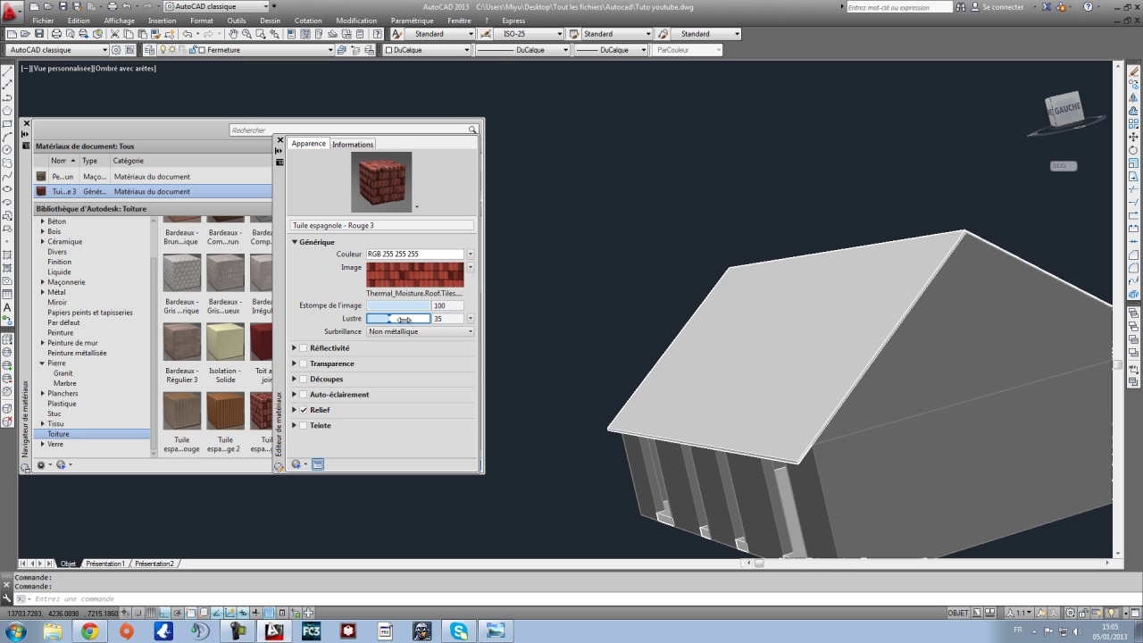
pyautogui.click(446, 319)
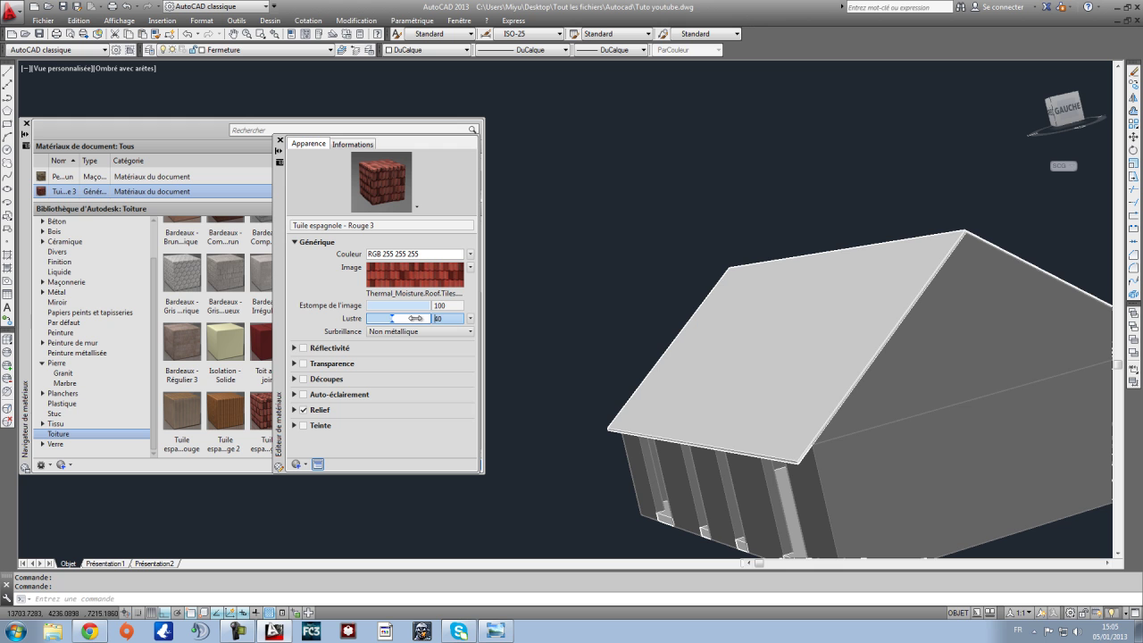
pyautogui.click(471, 319)
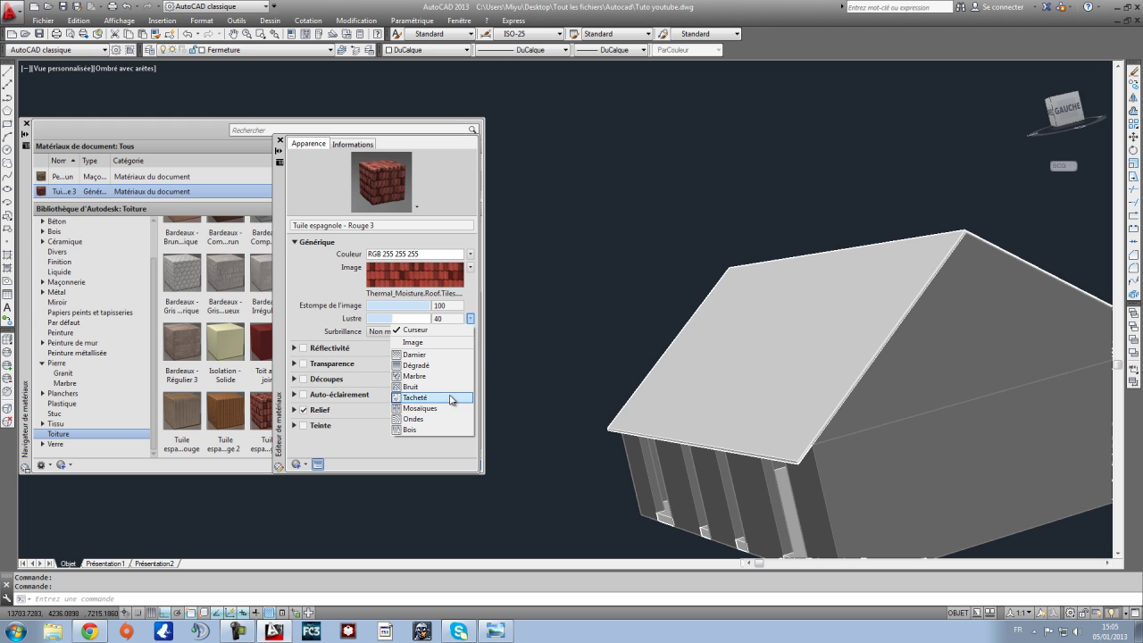
pyautogui.click(421, 385)
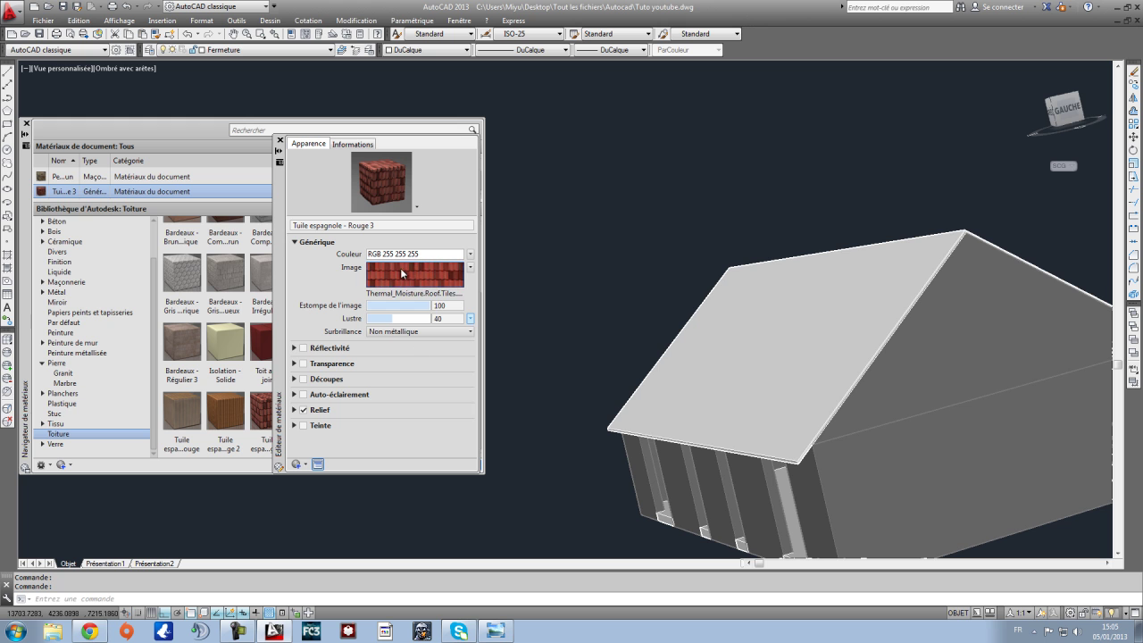
pyautogui.click(280, 141)
# Step: Select the roof and assign the Tuile espagnole - Rouge 3 material to it
pyautogui.click(772, 371)
pyautogui.moveTo(773, 371)
pyautogui.keyDown('shift'); pyautogui.mouseDown(button='middle')
pyautogui.moveTo(598, 412)
pyautogui.moveTo(782, 377)
pyautogui.mouseUp(button='middle'); pyautogui.keyUp('shift')
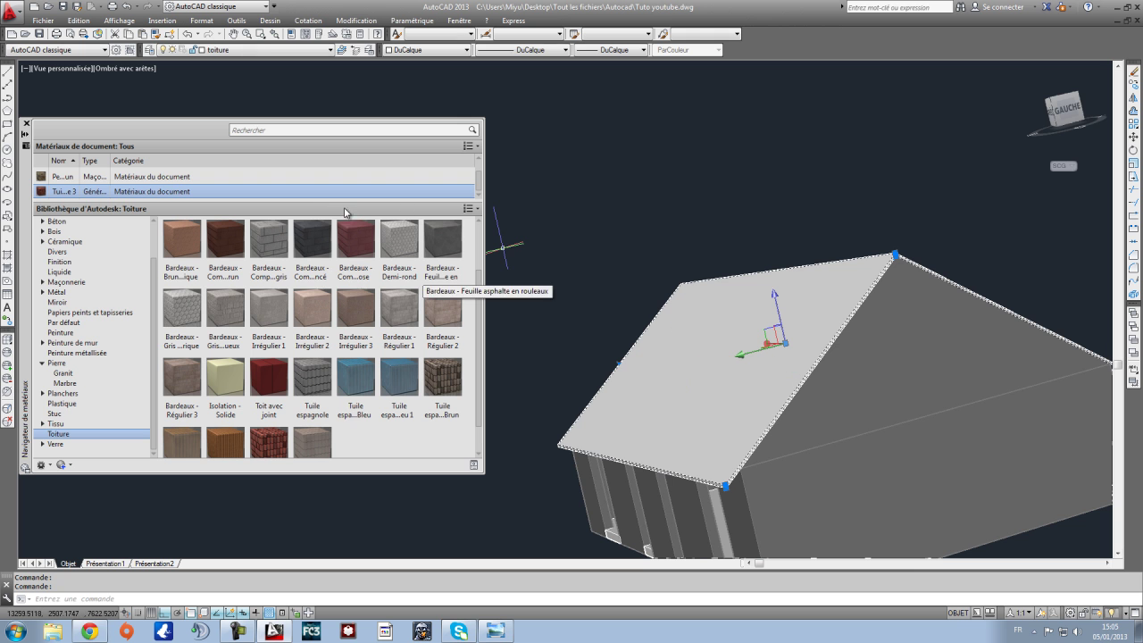
pyautogui.rightClick(147, 195)
pyautogui.click(184, 198)
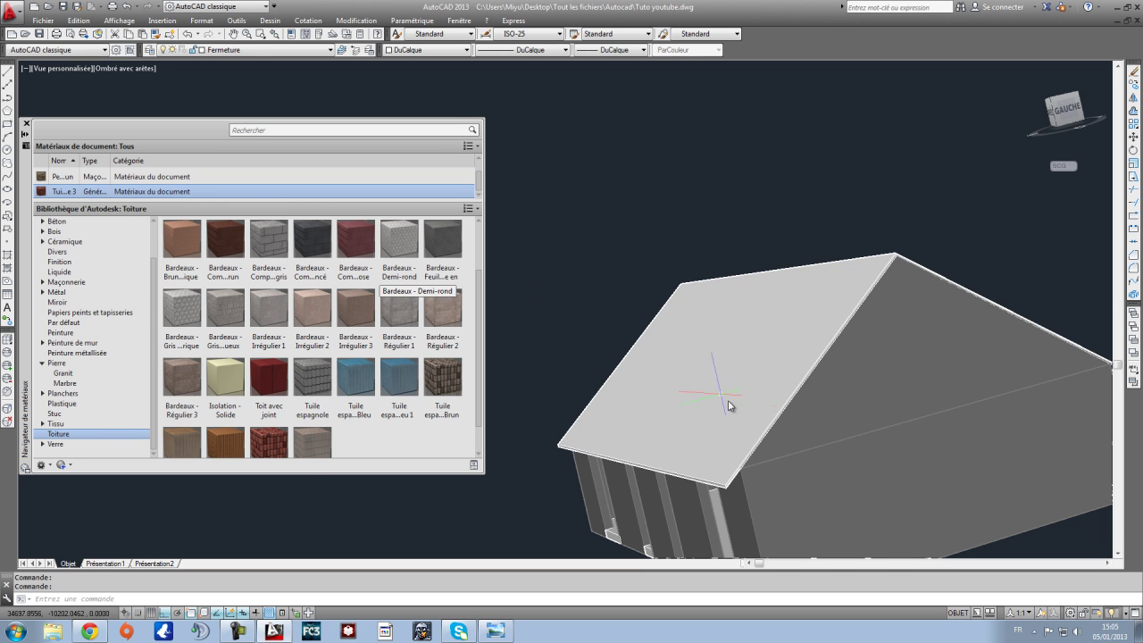
pyautogui.keyDown('shift'); pyautogui.moveTo(815, 448); pyautogui.dragTo(783, 411, button='middle'); pyautogui.keyUp('shift')
pyautogui.scroll(2, 729, 434)
pyautogui.scroll(2, 813, 436)
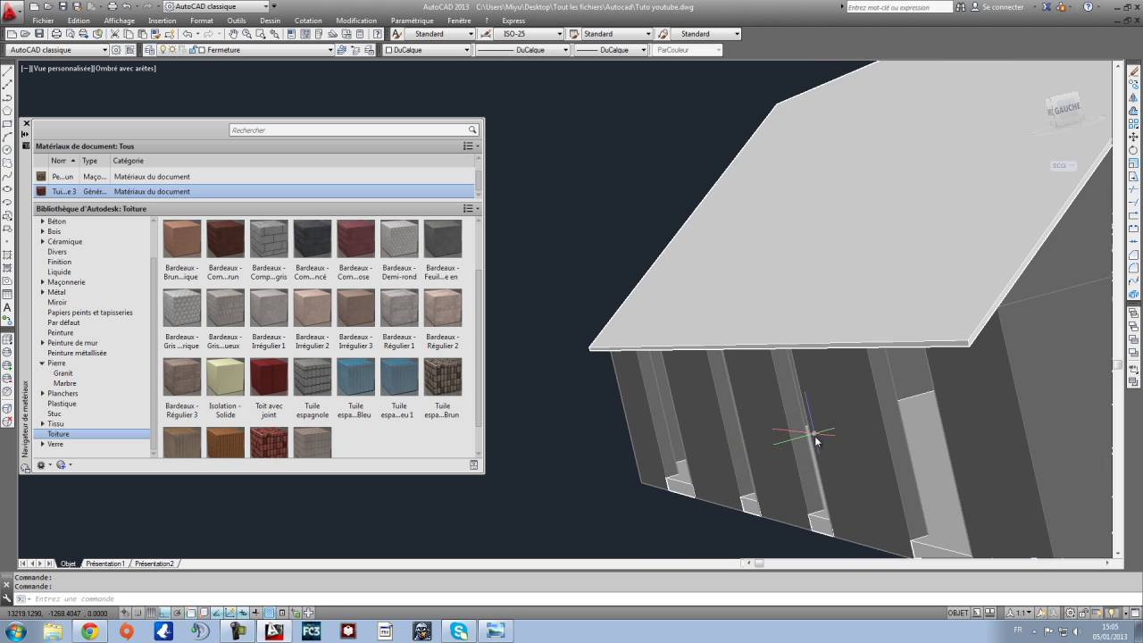
pyautogui.scroll(-2, 816, 439)
pyautogui.click(790, 457)
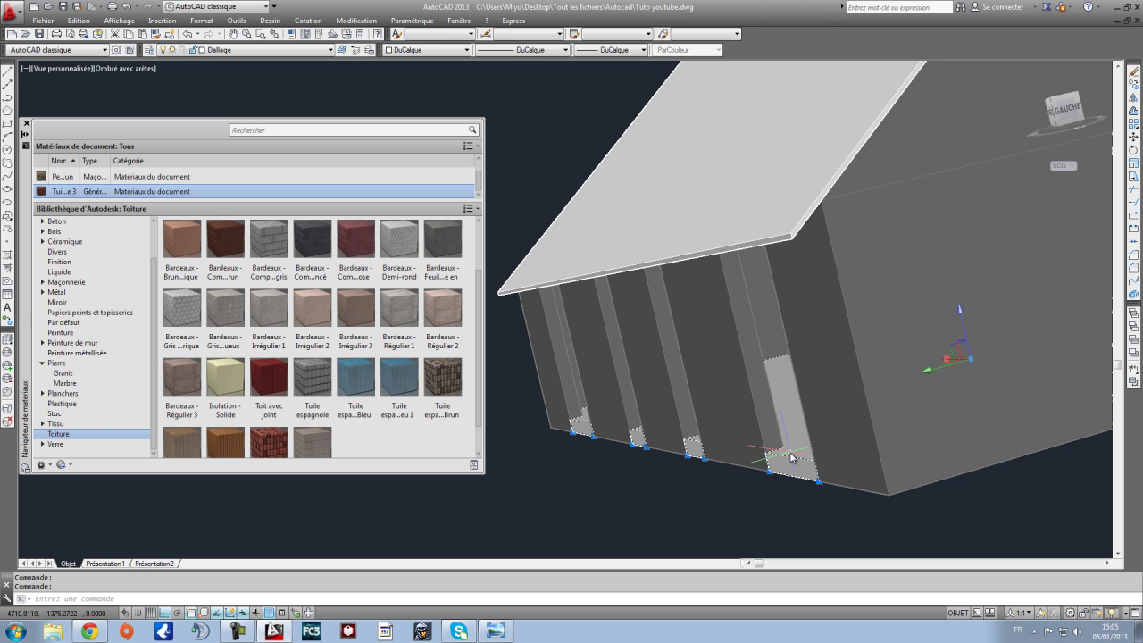
pyautogui.scroll(-2, 791, 456)
pyautogui.press('Escape')
# Step: Close the materials browser
pyautogui.scroll(3, 744, 414)
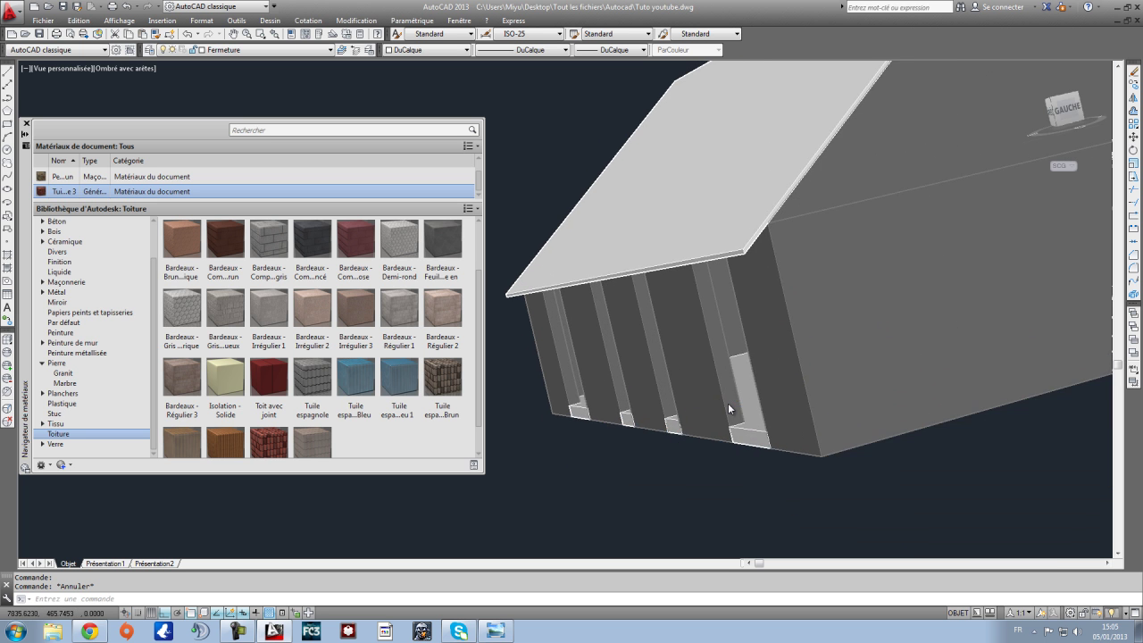
pyautogui.scroll(3, 728, 403)
pyautogui.scroll(-2, 722, 413)
pyautogui.moveTo(820, 436); pyautogui.dragTo(697, 400, button='middle')
pyautogui.scroll(-3, 795, 416)
pyautogui.moveTo(811, 411); pyautogui.dragTo(861, 491, button='middle')
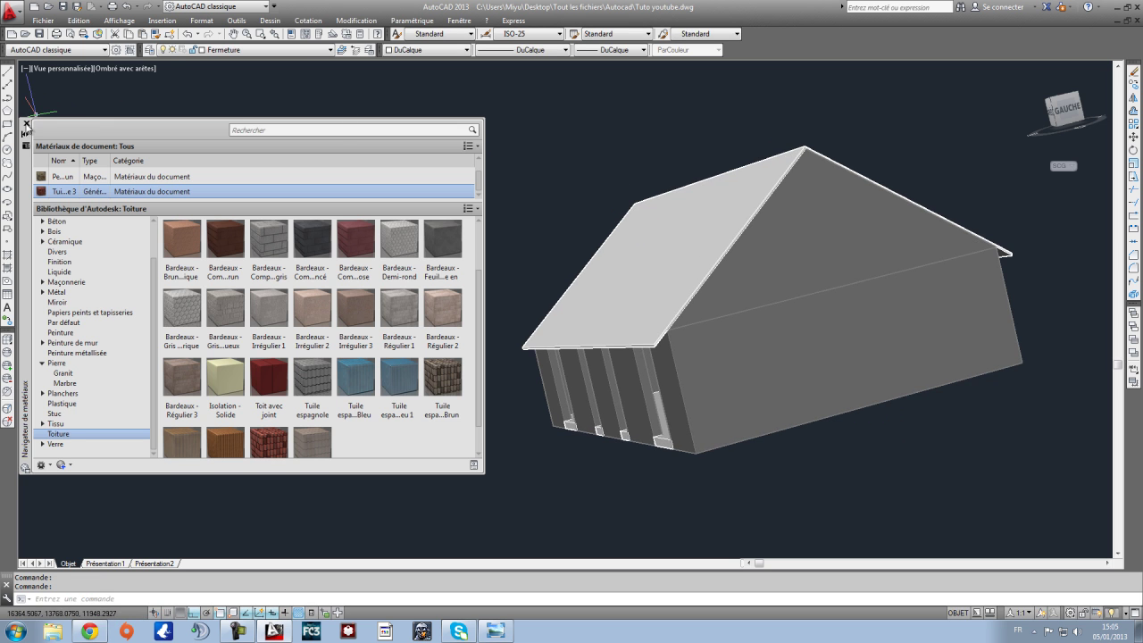
pyautogui.click(27, 124)
pyautogui.moveTo(905, 365); pyautogui.dragTo(771, 366, button='middle')
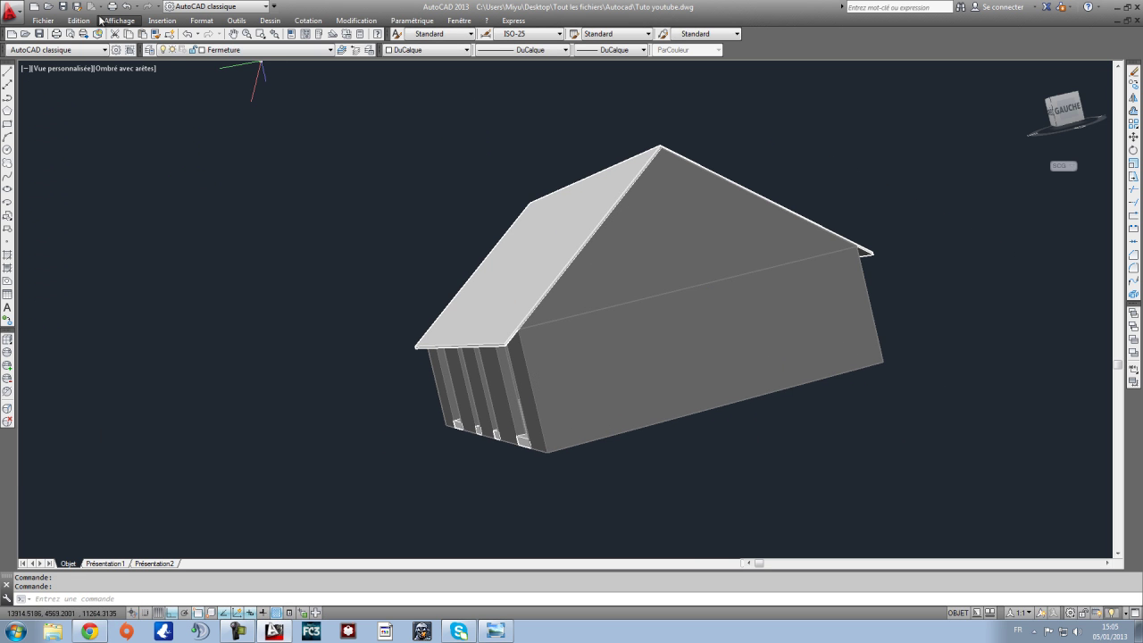
# Step: Free-orbit the house model to view its left gable and front facade from slightly above
pyautogui.click(101, 19)
pyautogui.moveTo(247, 134)
pyautogui.click(332, 145)
pyautogui.moveTo(714, 344); pyautogui.dragTo(547, 391)
pyautogui.moveTo(684, 388); pyautogui.dragTo(609, 364)
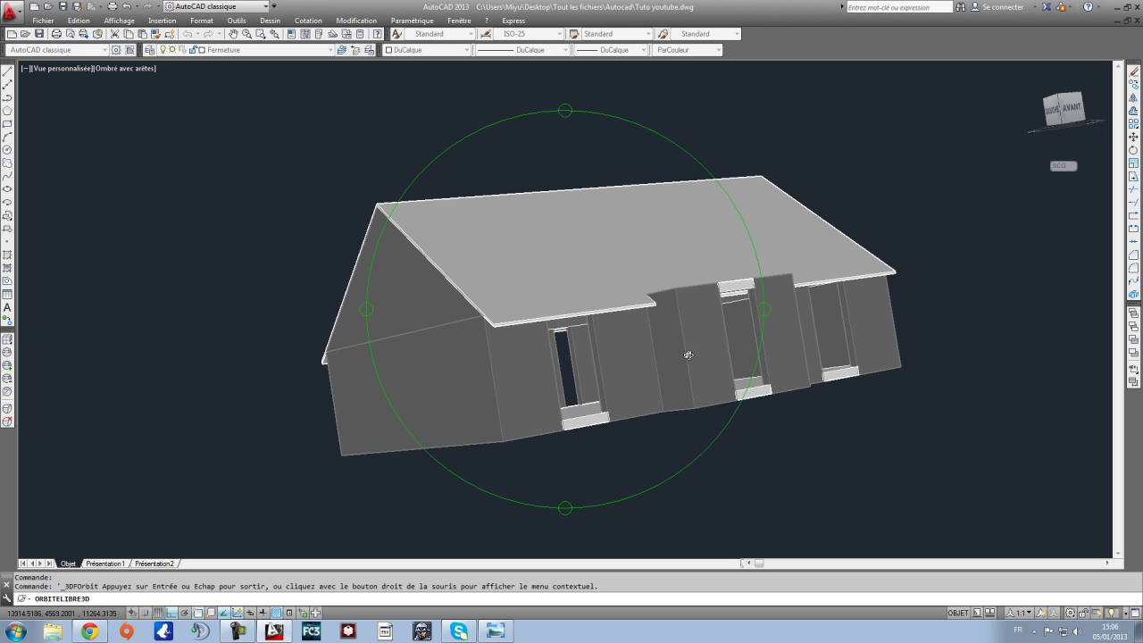
pyautogui.moveTo(688, 356); pyautogui.dragTo(697, 379)
pyautogui.moveTo(846, 381); pyautogui.dragTo(721, 380)
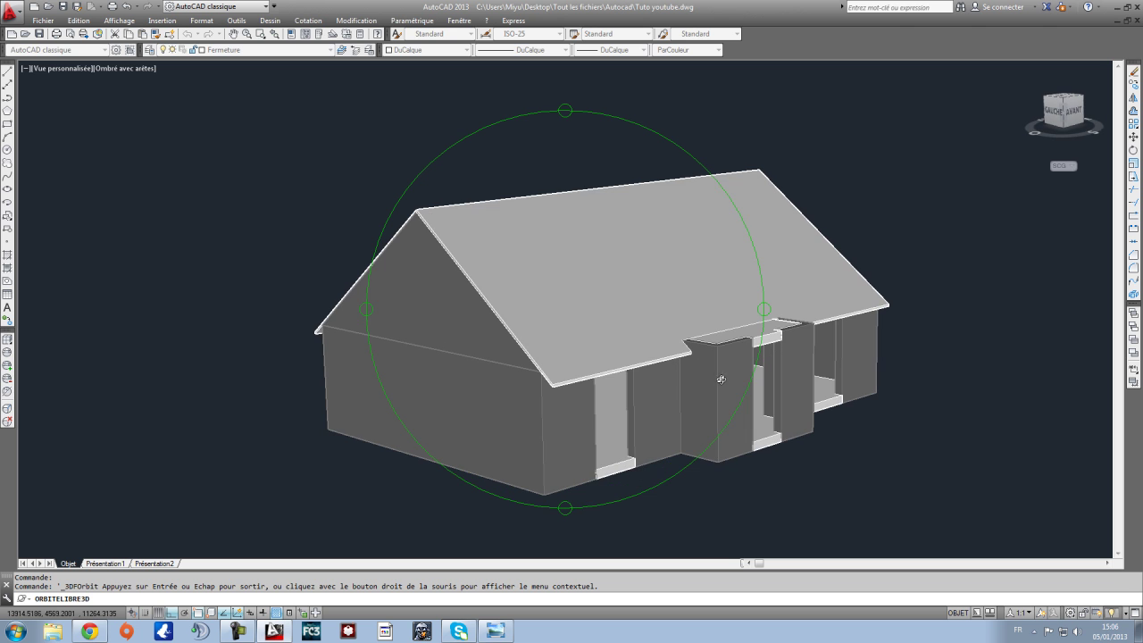
pyautogui.press('Escape')
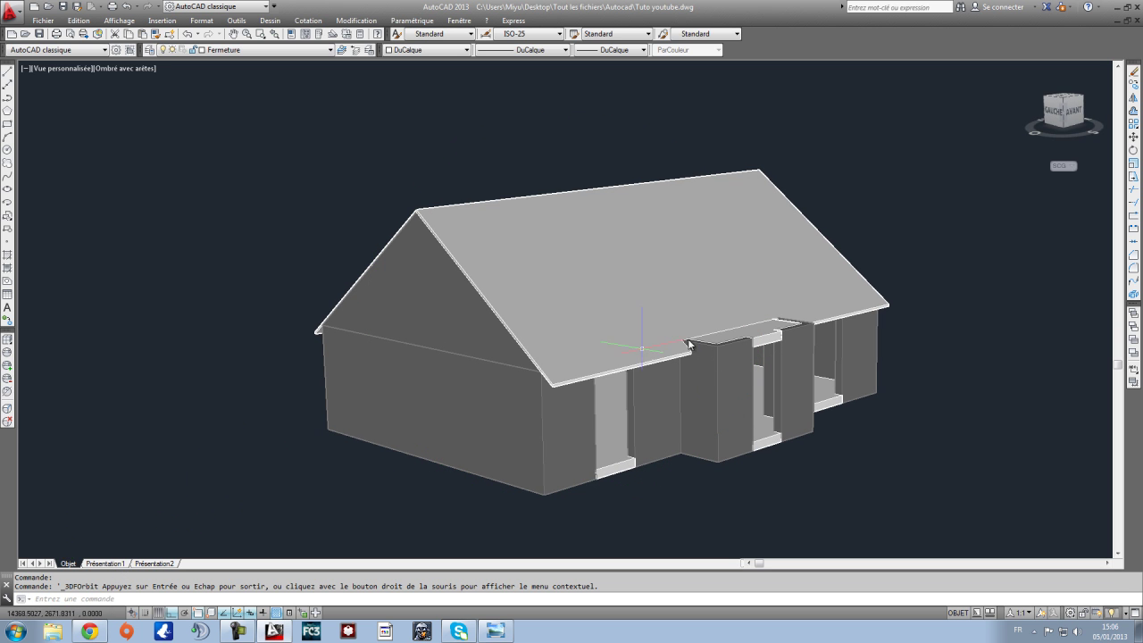
# Step: Open the Présentation1 layout and stretch the viewport's lower-right corner to the matching corner of the printable area
pyautogui.click(103, 564)
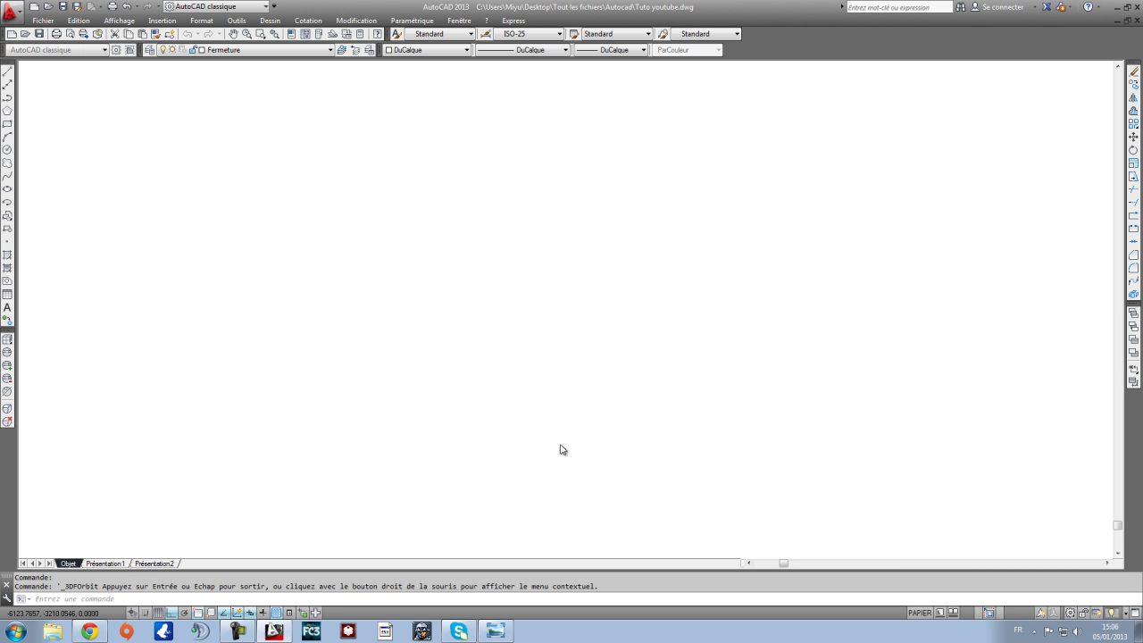
pyautogui.scroll(3, 473, 308)
pyautogui.scroll(-3, 472, 306)
pyautogui.doubleClick(755, 400)
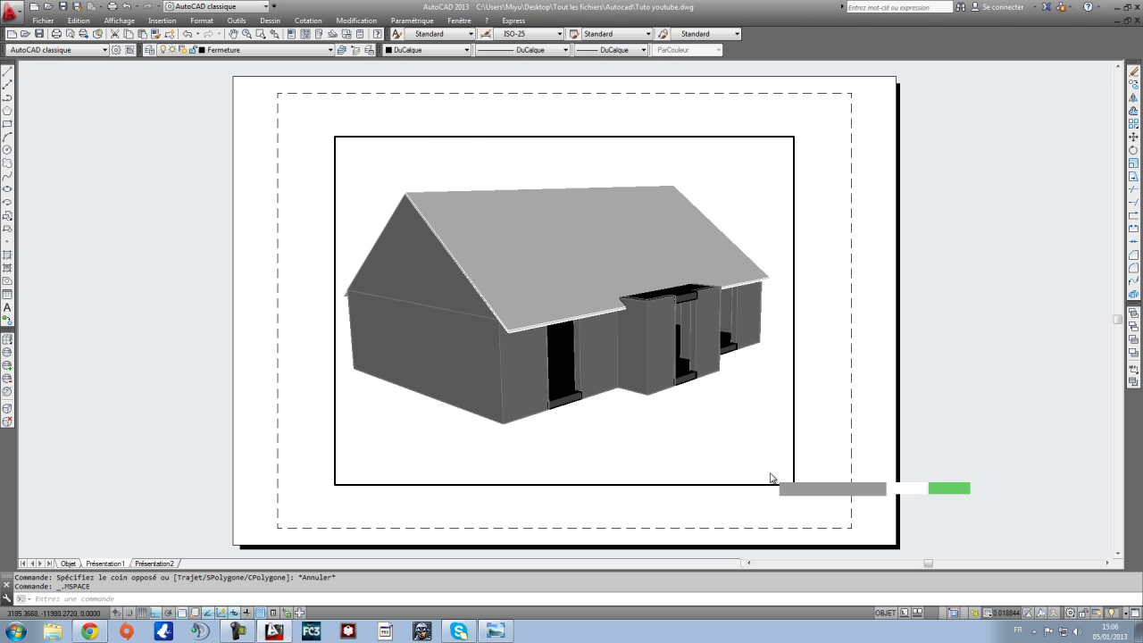
pyautogui.click(770, 474)
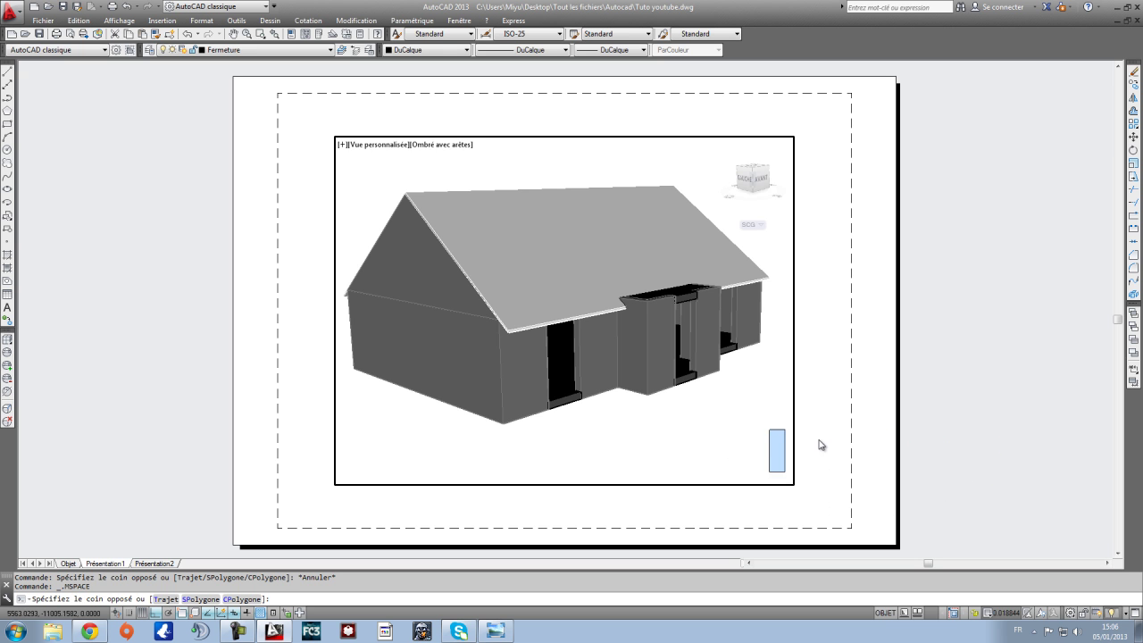
pyautogui.click(806, 440)
pyautogui.doubleClick(820, 436)
pyautogui.click(803, 503)
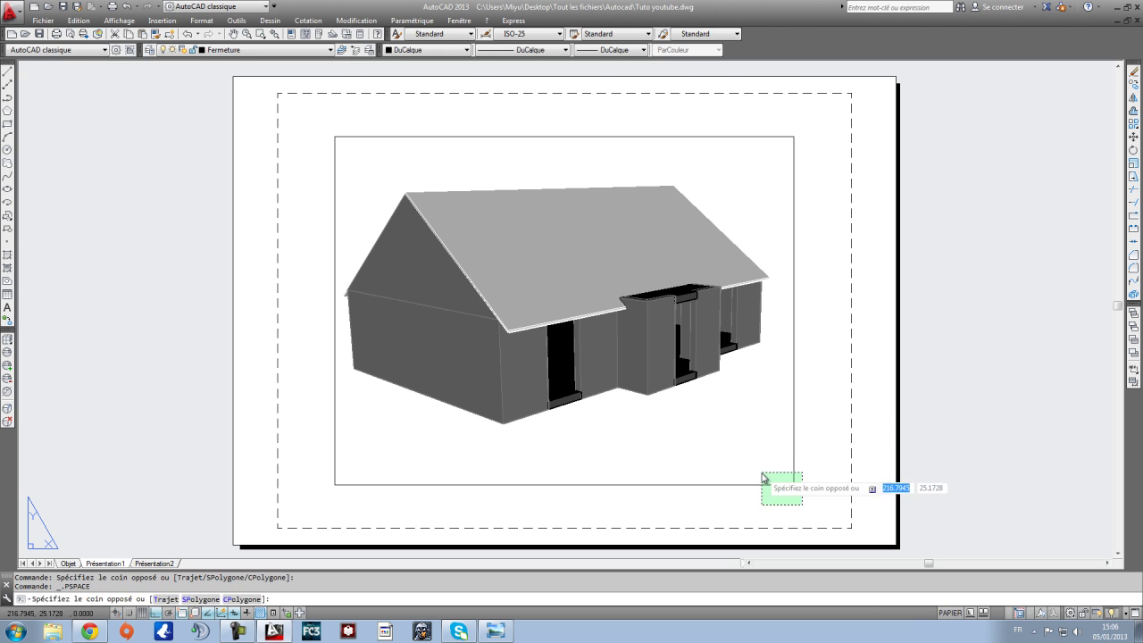
pyautogui.click(761, 468)
pyautogui.click(794, 485)
pyautogui.press('F8')
pyautogui.click(851, 528)
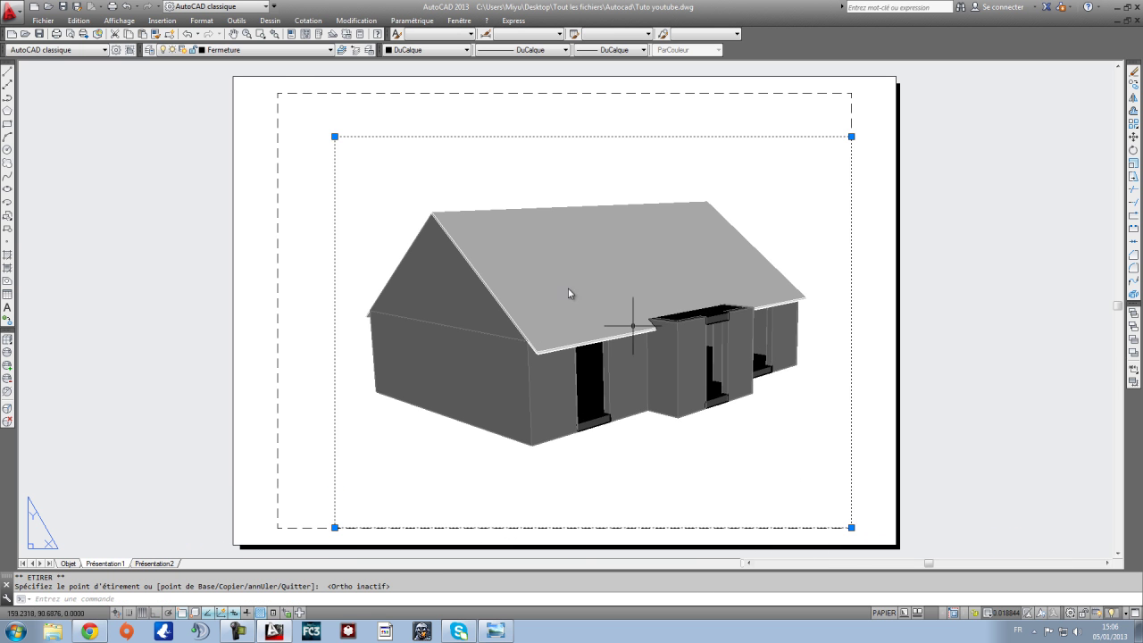
# Step: Stretch the viewport's upper-left corner to the printable area's upper-left corner so the viewport fills the sheet margins
pyautogui.moveTo(471, 287); pyautogui.dragTo(528, 366, button='middle')
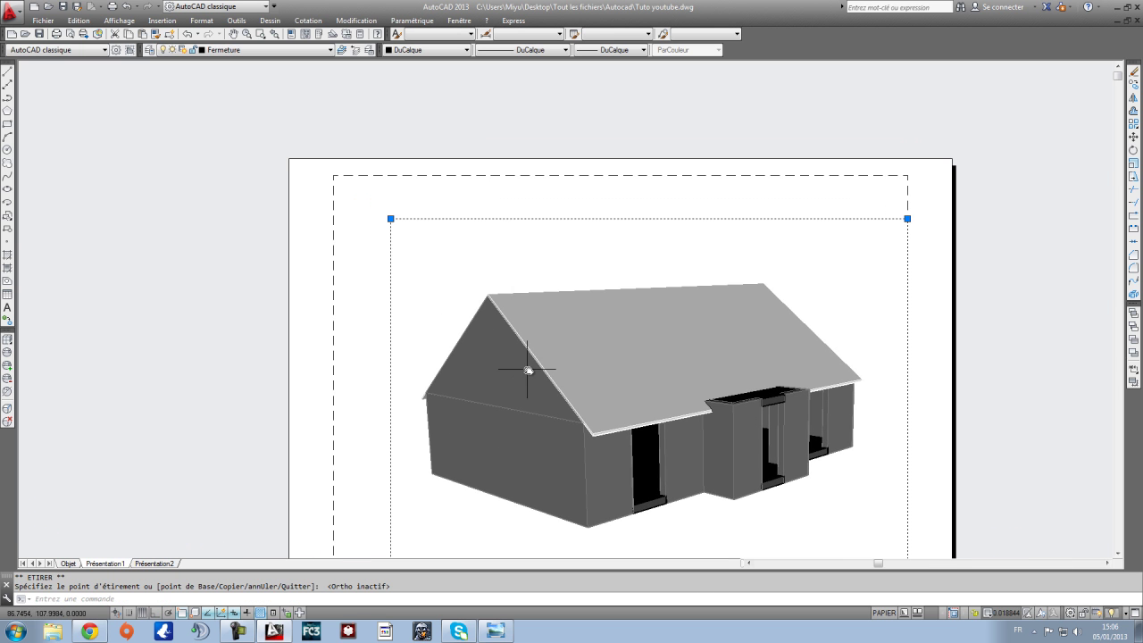
pyautogui.click(391, 216)
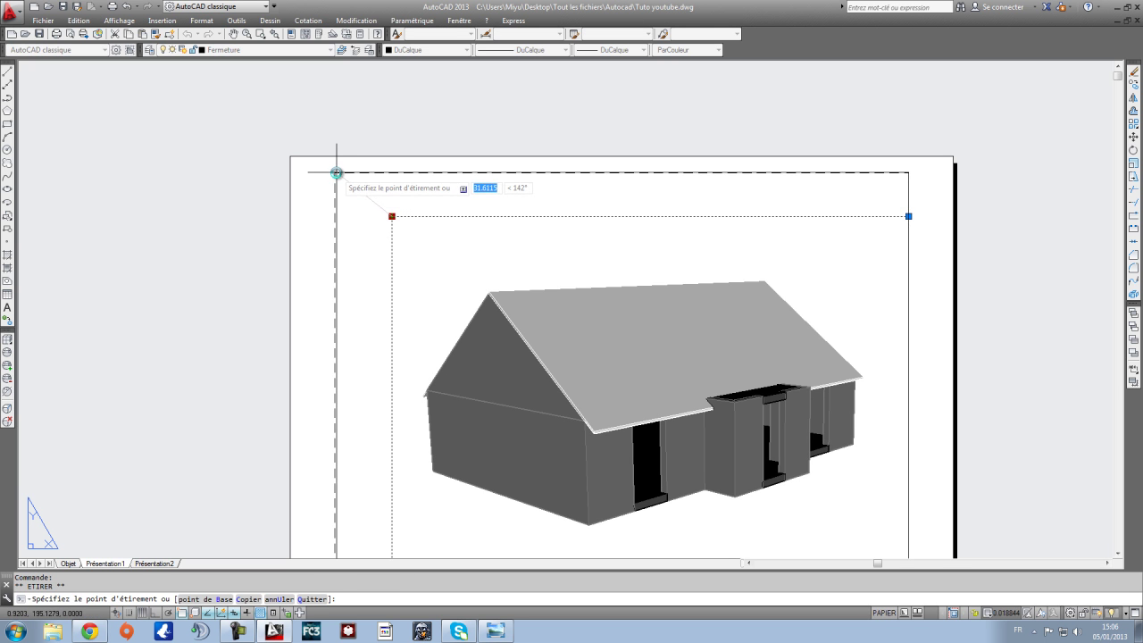
pyautogui.click(336, 172)
pyautogui.moveTo(967, 349); pyautogui.dragTo(920, 263, button='middle')
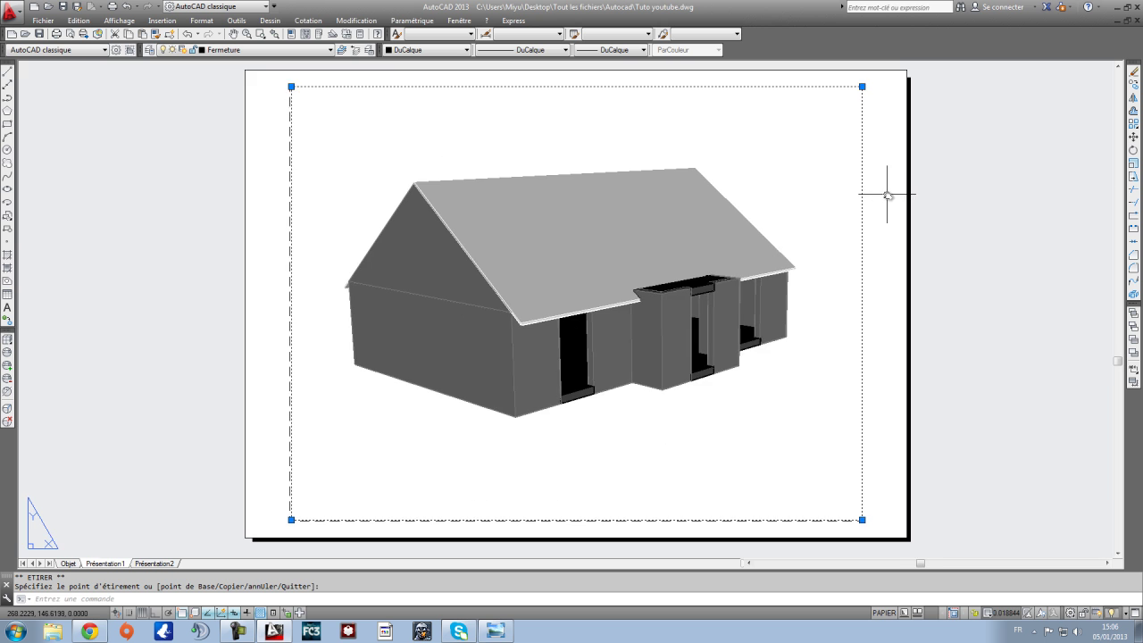
pyautogui.moveTo(888, 191)
pyautogui.mouseDown(button='middle')
pyautogui.moveTo(888, 253)
pyautogui.moveTo(903, 231)
pyautogui.mouseUp(button='middle')
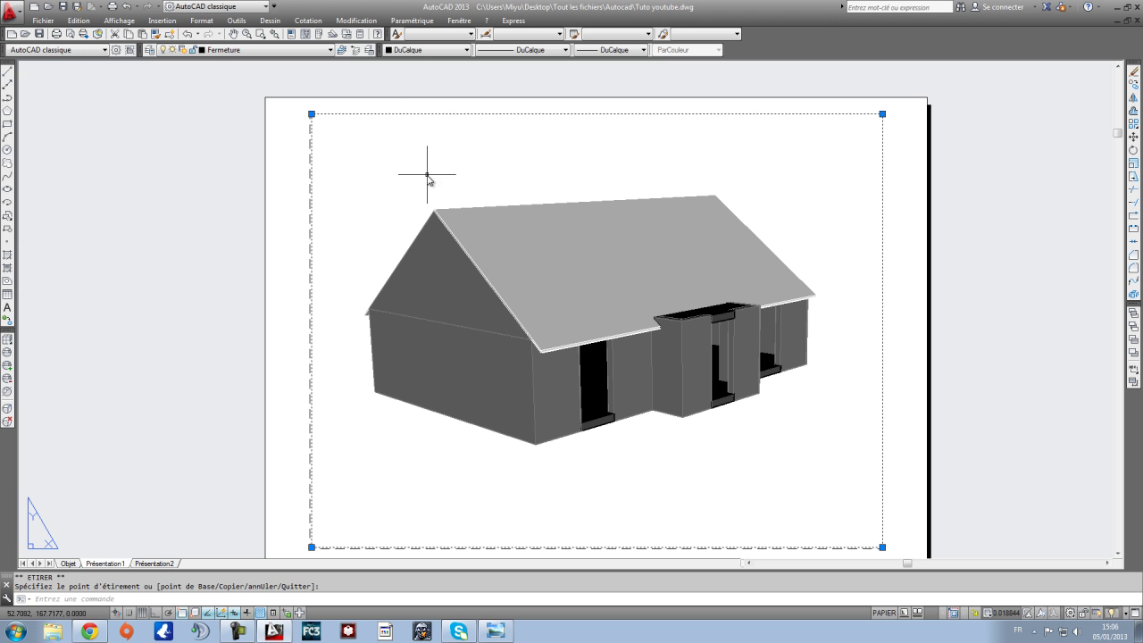
# Step: Switch from paper space to model space inside the layout viewport
pyautogui.click(119, 21)
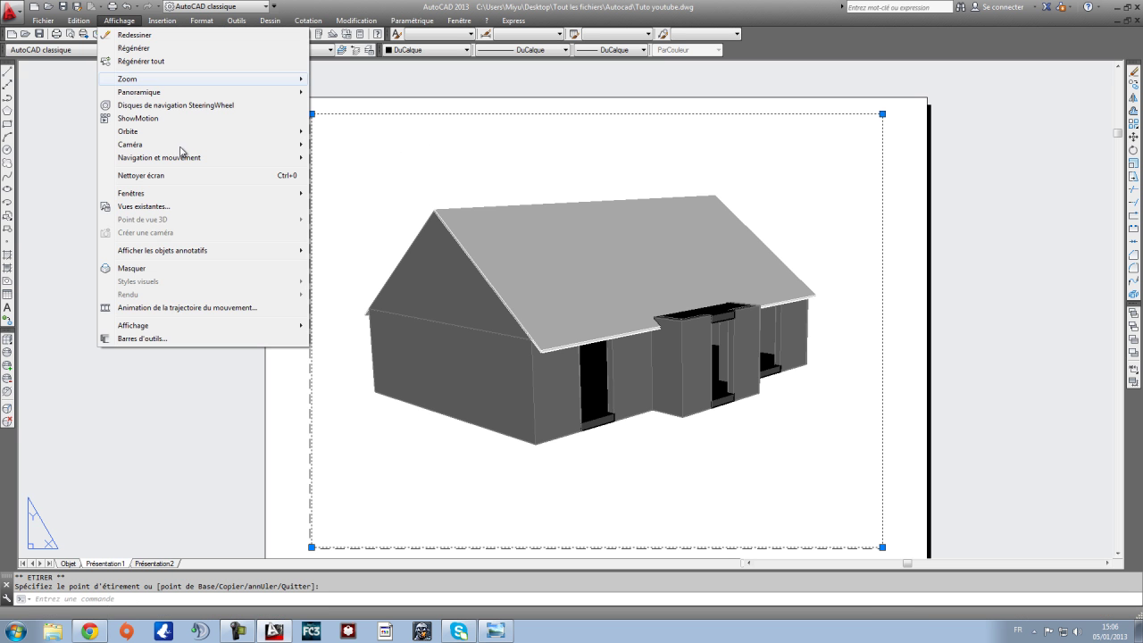
pyautogui.click(383, 168)
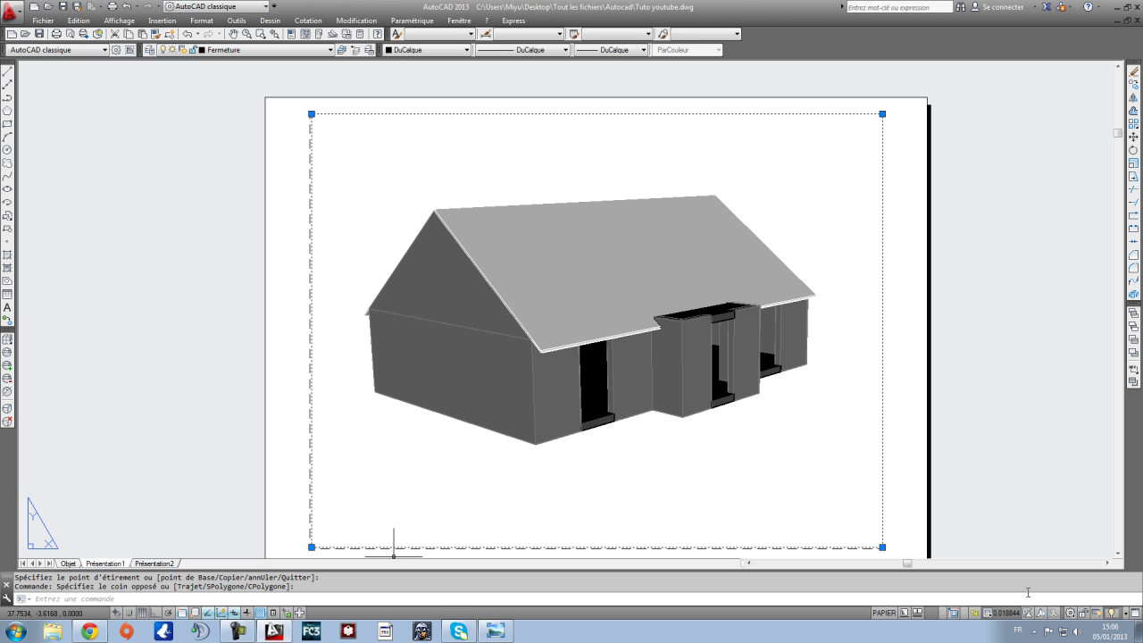
pyautogui.click(883, 612)
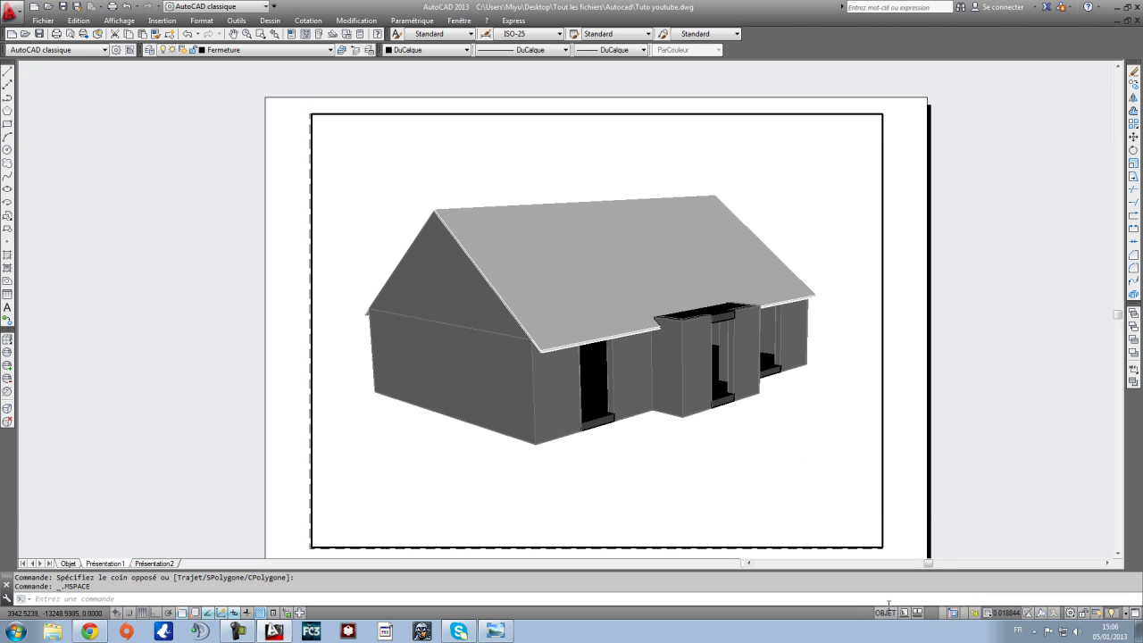
pyautogui.click(807, 454)
pyautogui.press('Escape')
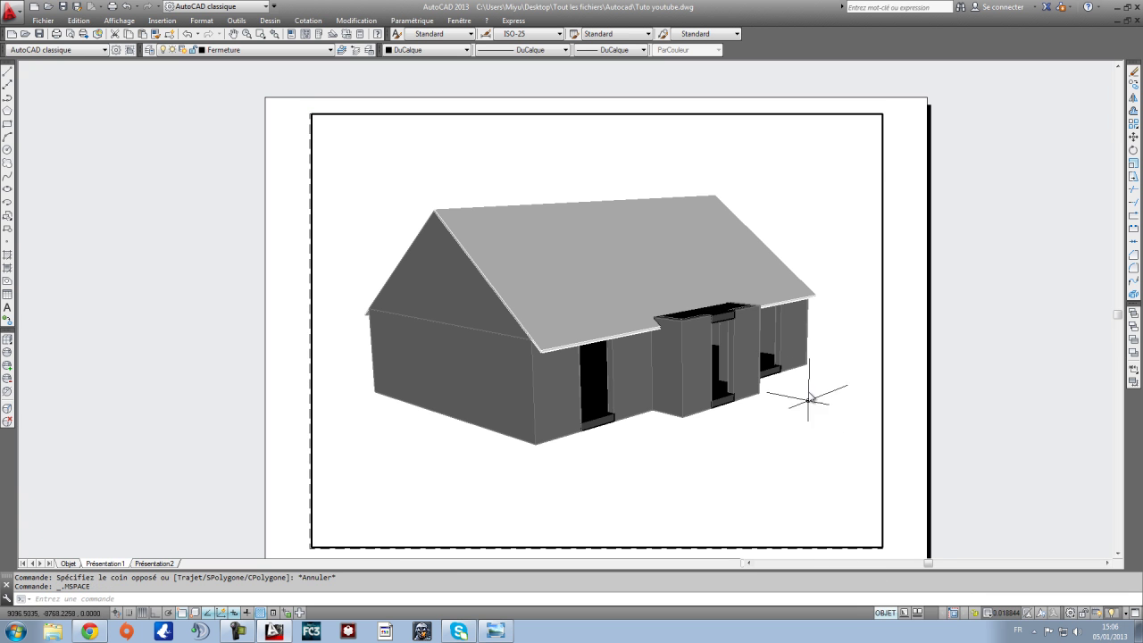
# Step: Start a new distant light, turn off default lighting and disable distant sources for photometric lighting units
pyautogui.click(127, 23)
pyautogui.moveTo(295, 294)
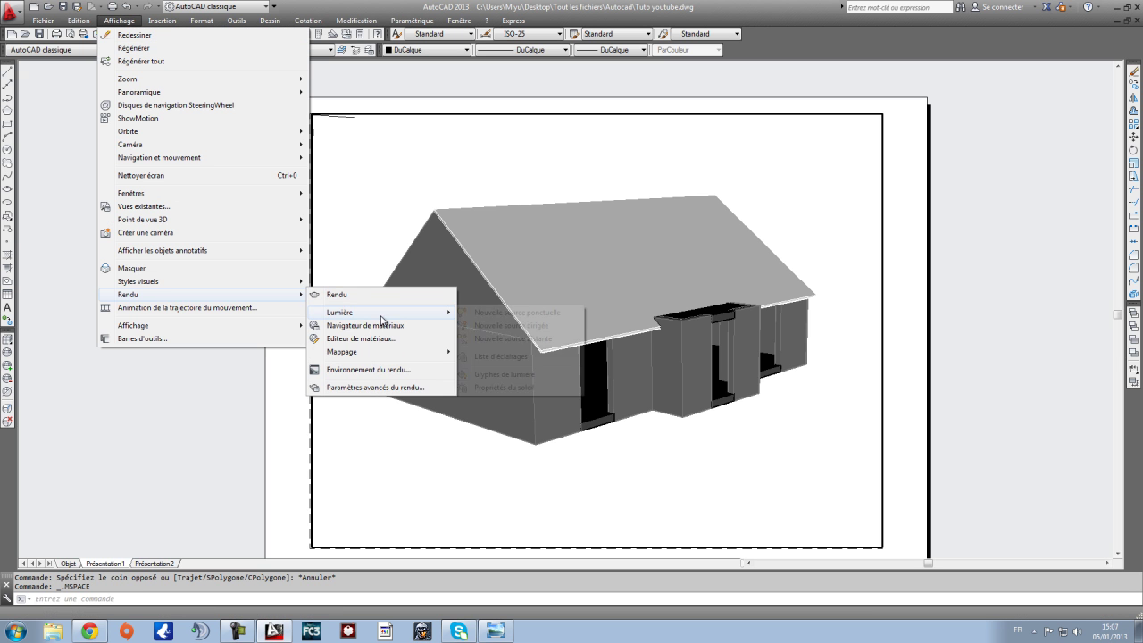
pyautogui.moveTo(423, 315)
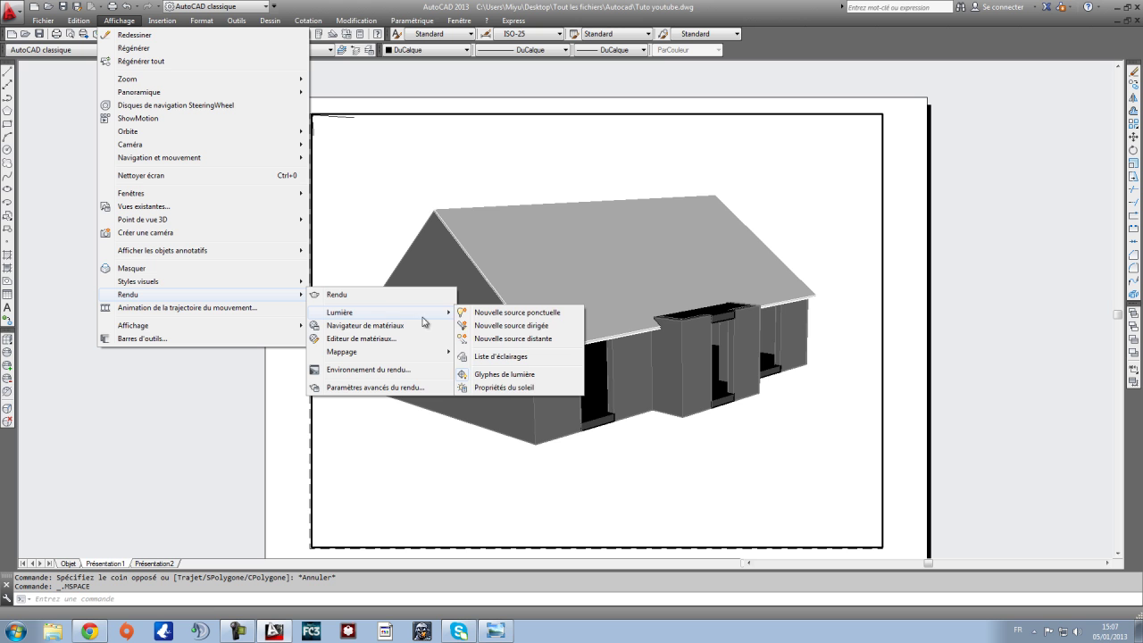
pyautogui.click(517, 339)
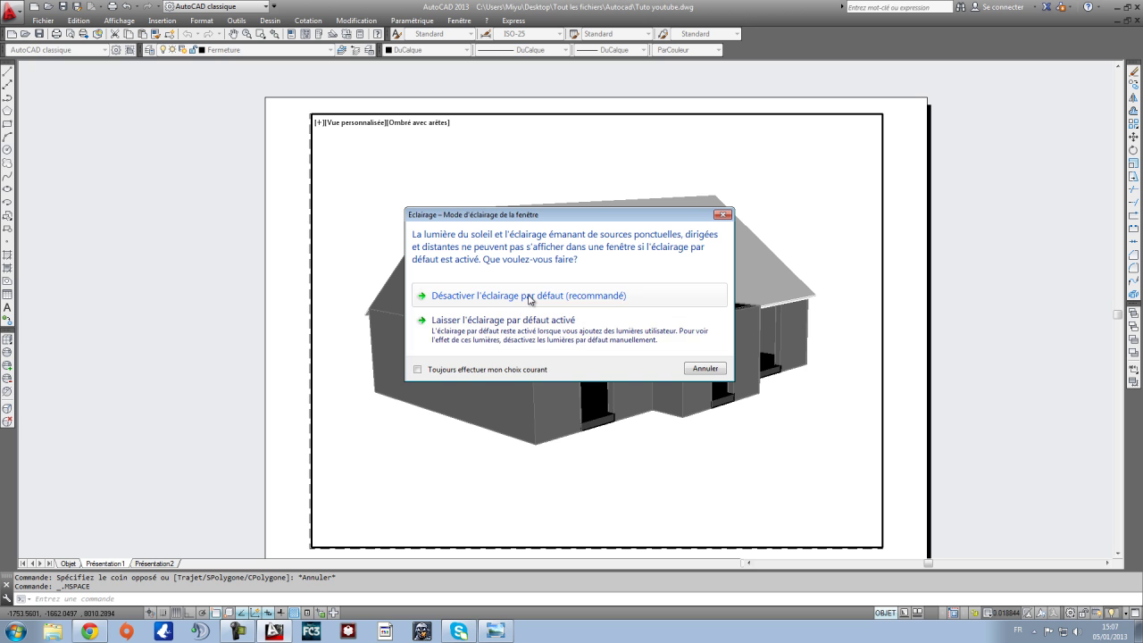
pyautogui.click(529, 299)
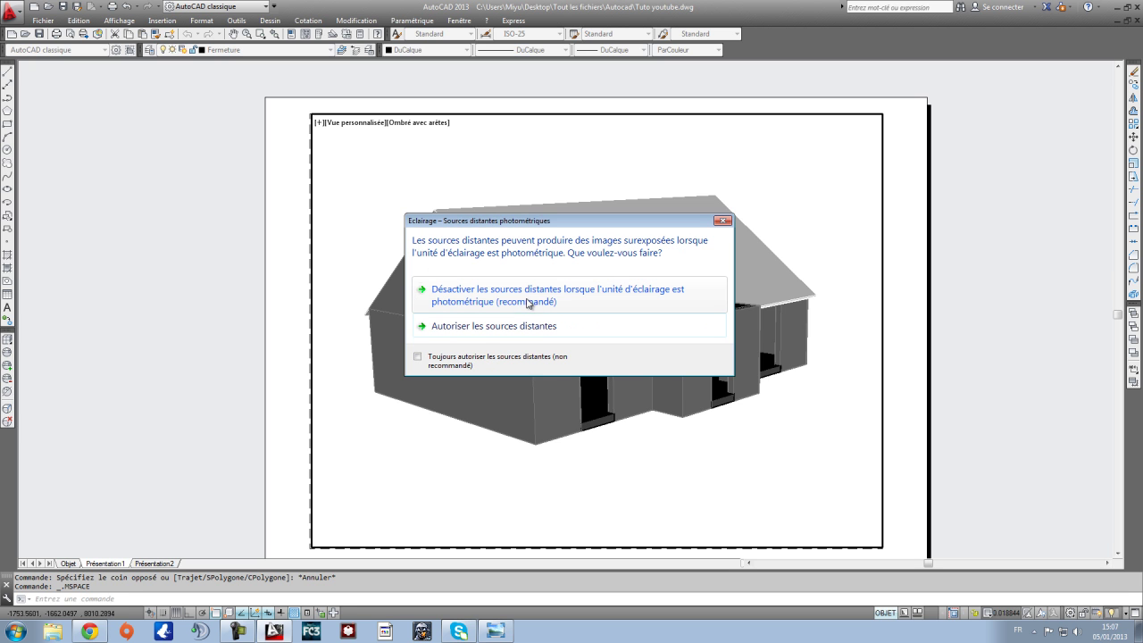
pyautogui.click(527, 300)
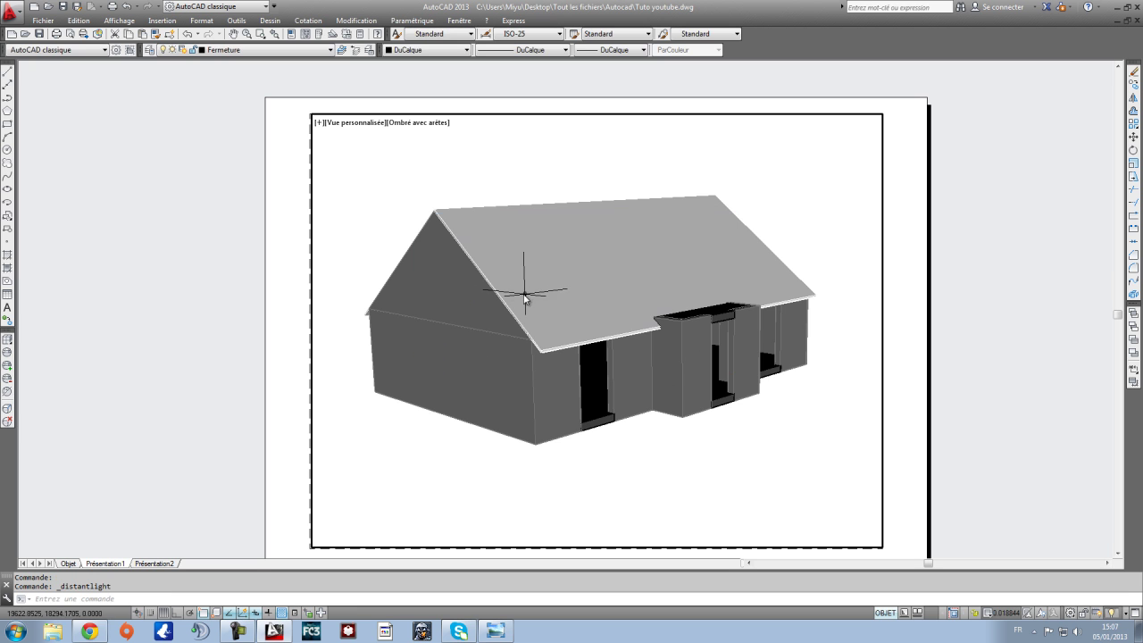
# Step: Open the sun properties and set the sun's general Etat to Actif
pyautogui.click(119, 20)
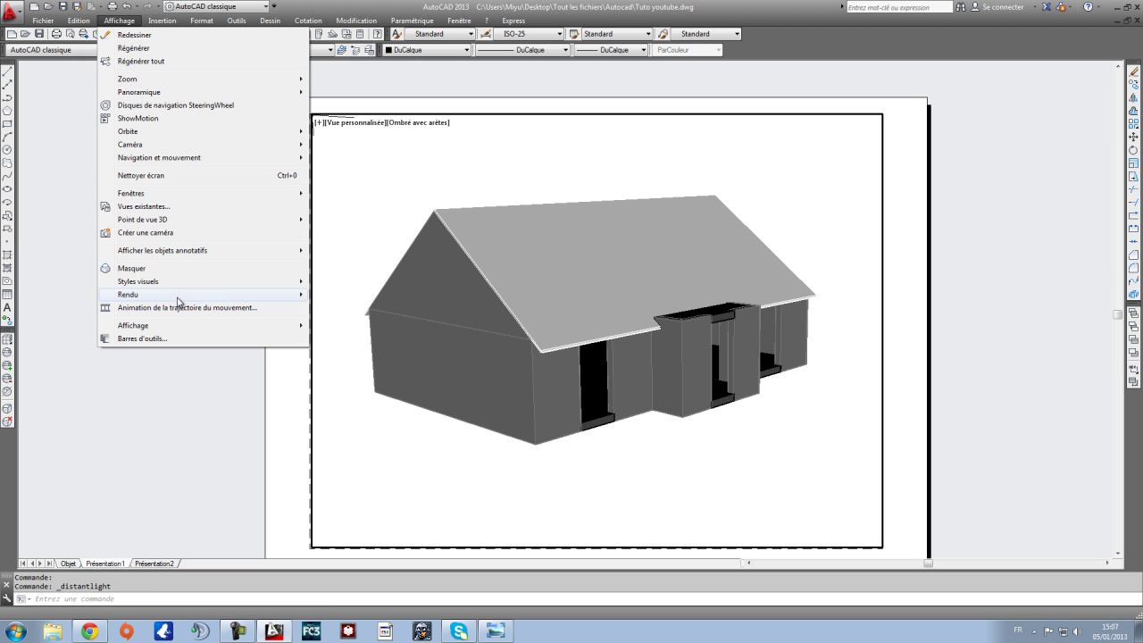
pyautogui.moveTo(366, 311)
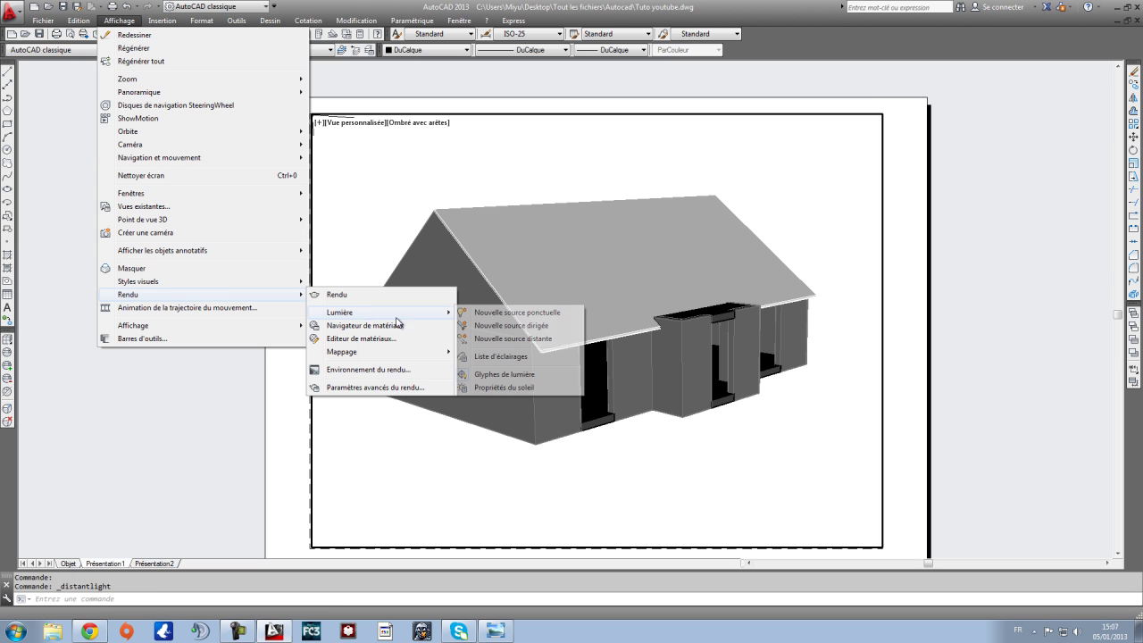
pyautogui.click(497, 388)
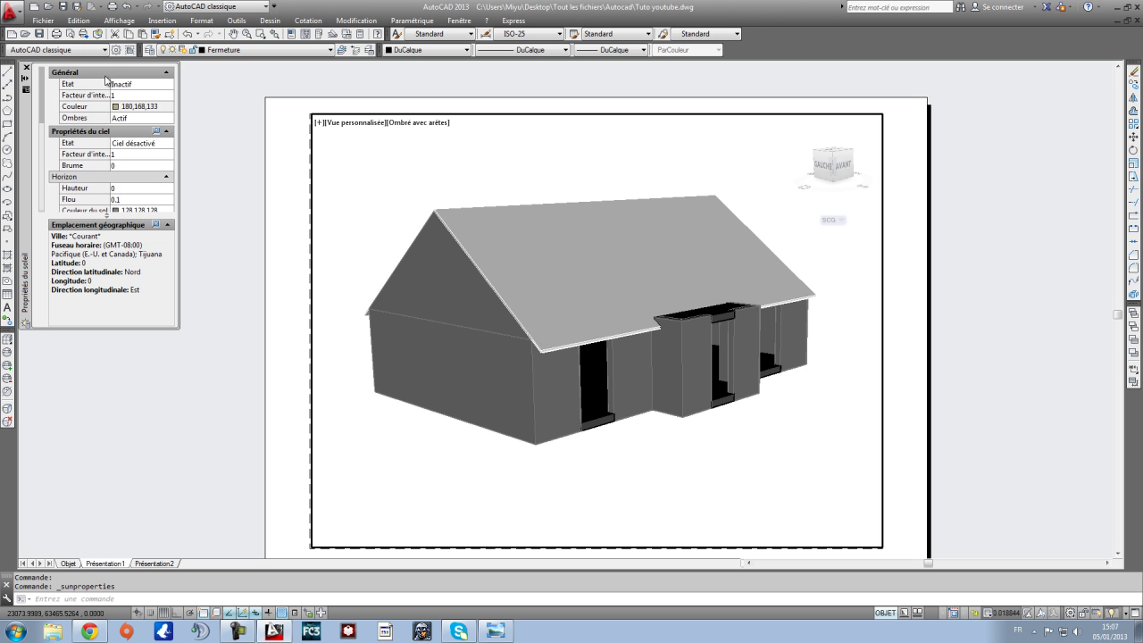
pyautogui.click(127, 89)
pyautogui.click(127, 89)
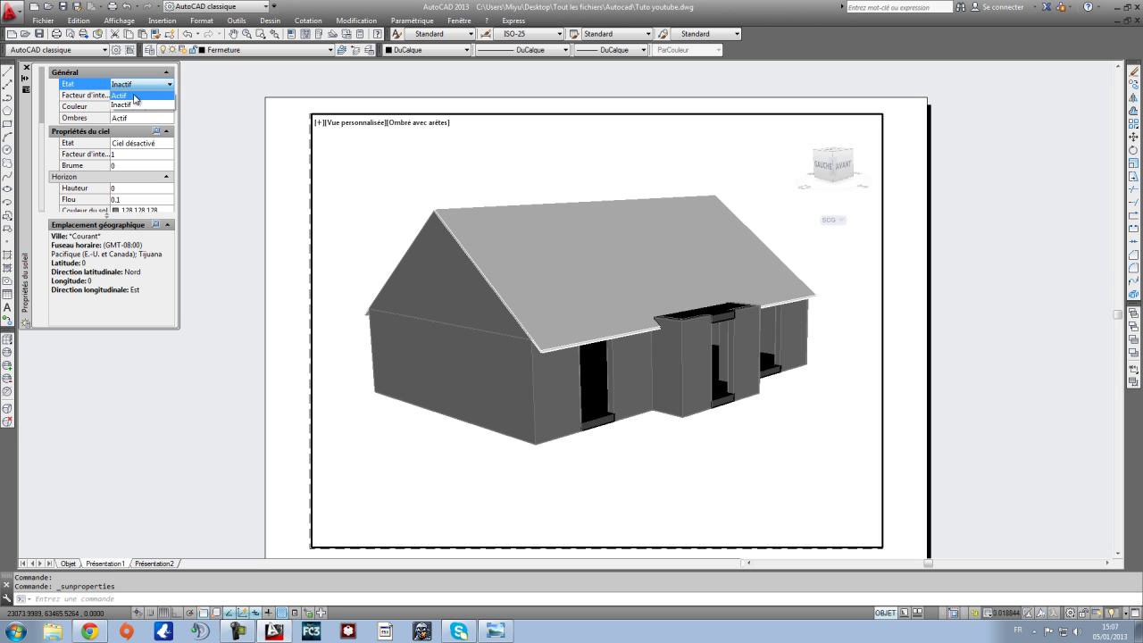
pyautogui.click(134, 99)
pyautogui.click(585, 298)
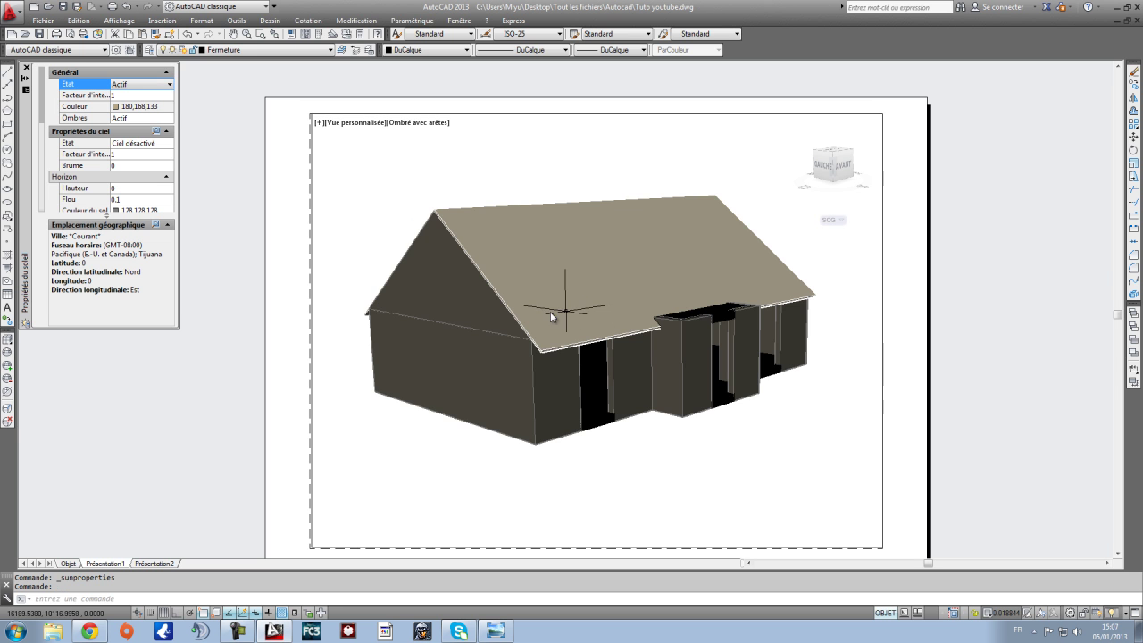
# Step: Set the sky's Etat to Ciel en arrière-plan et illumination in the sun properties
pyautogui.click(139, 148)
pyautogui.click(141, 145)
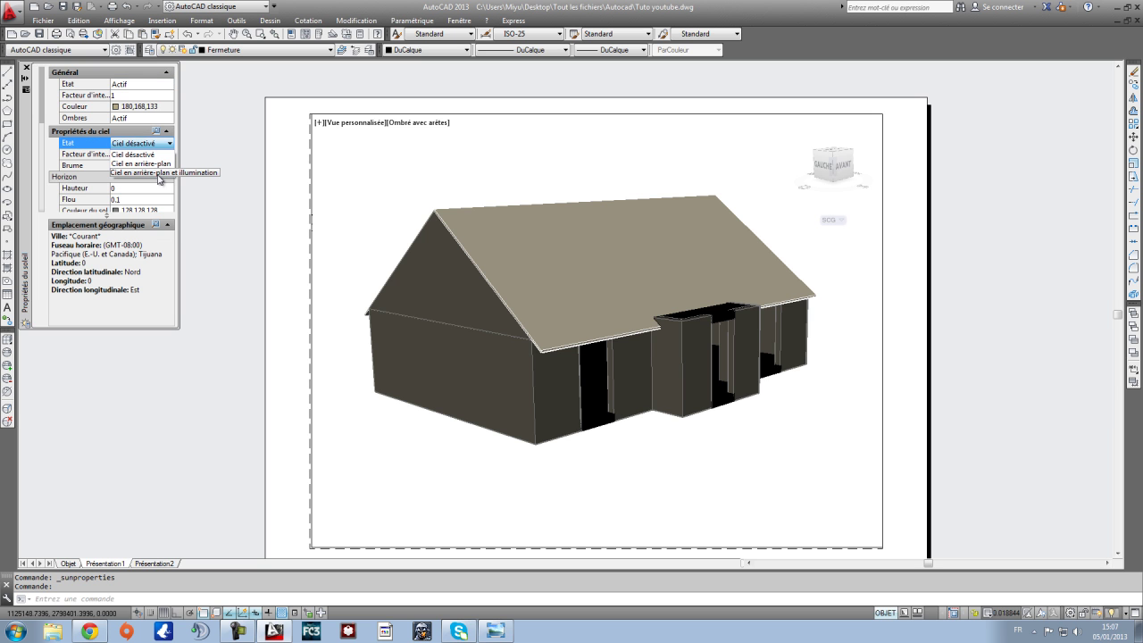
pyautogui.click(159, 172)
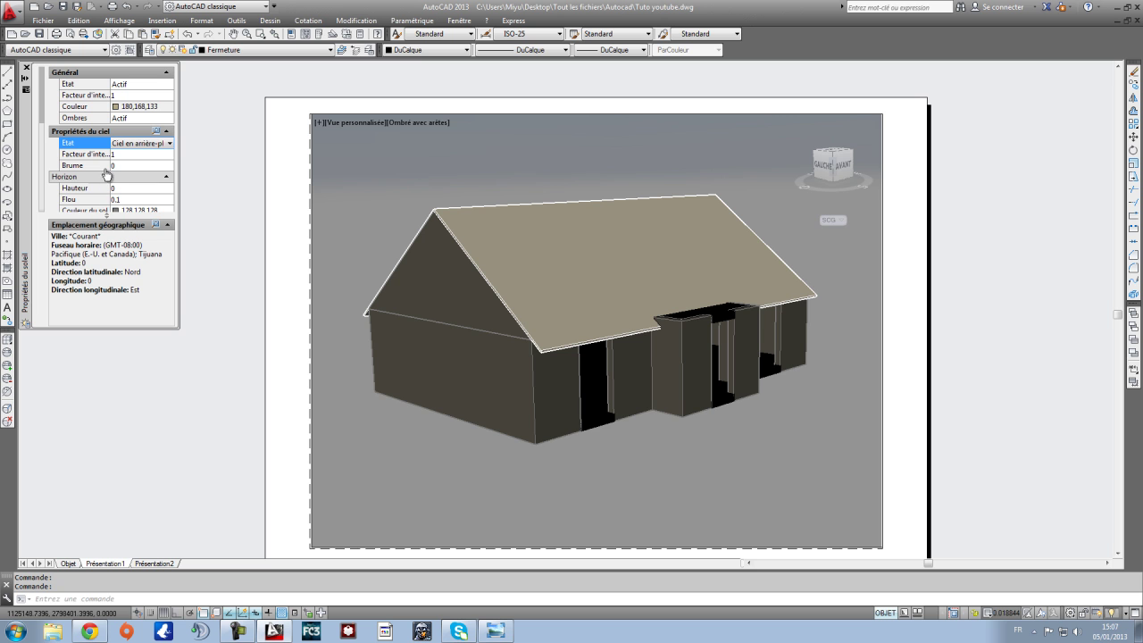
# Step: Set Perspective aérienne to Actif, review the sun orientation and shadow settings, and close the sun properties
pyautogui.moveTo(43, 125); pyautogui.dragTo(42, 179)
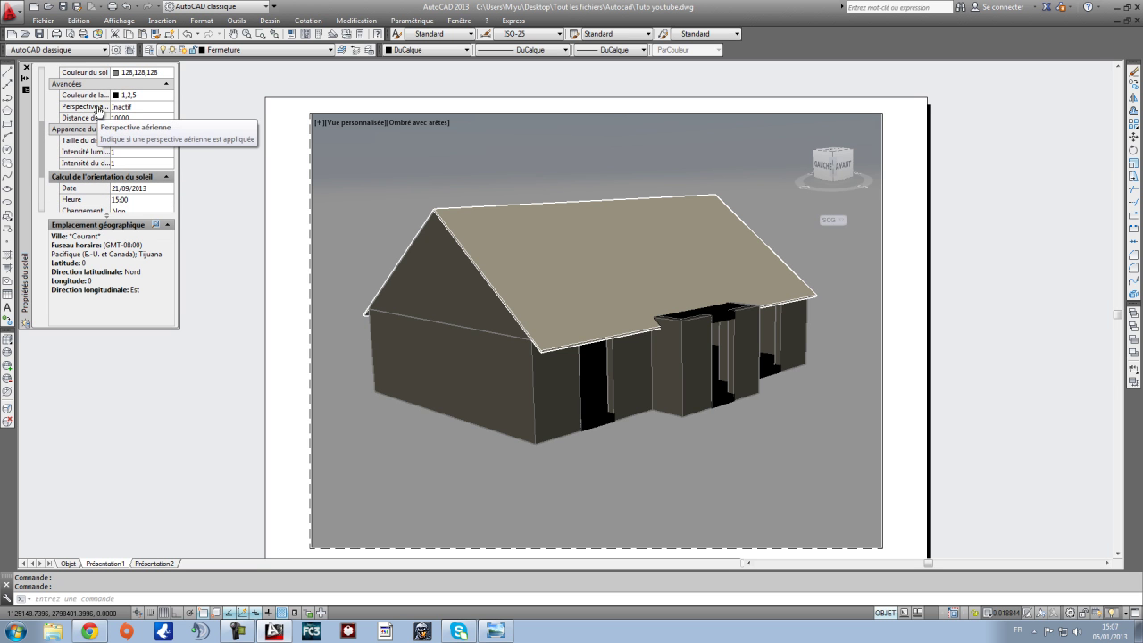
pyautogui.click(134, 109)
pyautogui.click(140, 109)
pyautogui.click(132, 117)
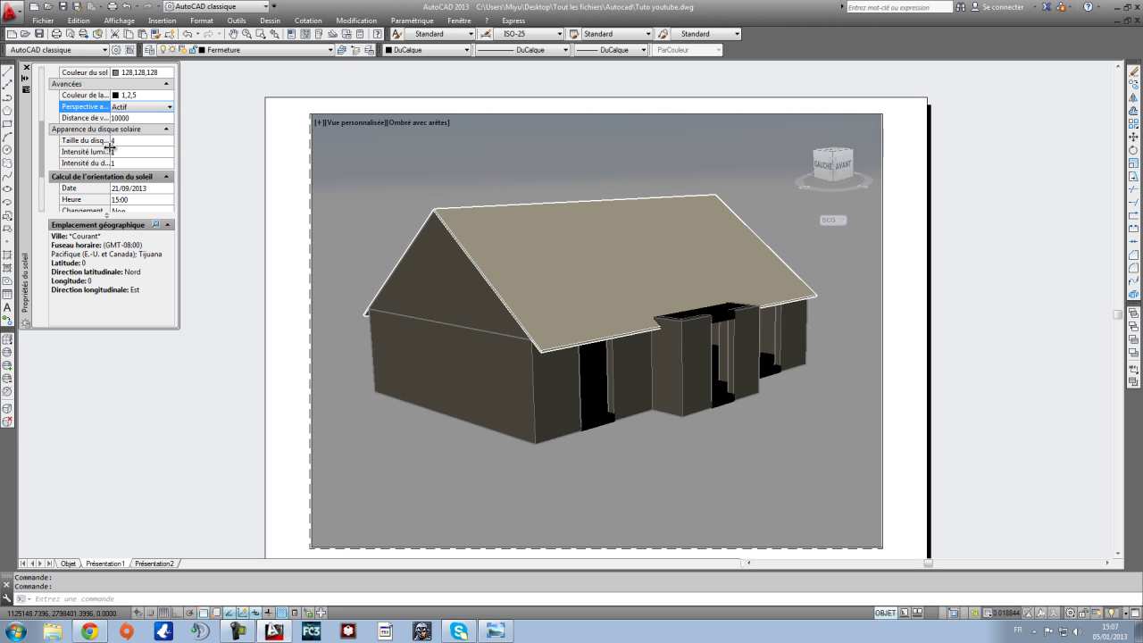
pyautogui.moveTo(42, 154); pyautogui.dragTo(42, 185)
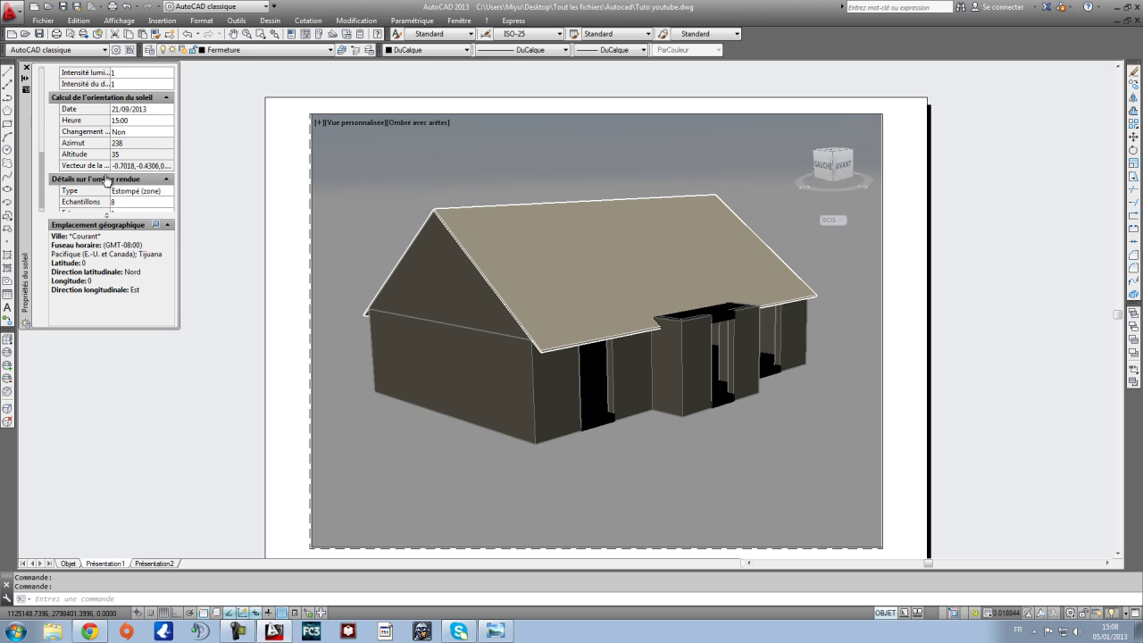
pyautogui.moveTo(42, 154)
pyautogui.mouseDown()
pyautogui.moveTo(44, 166)
pyautogui.moveTo(42, 154)
pyautogui.mouseUp()
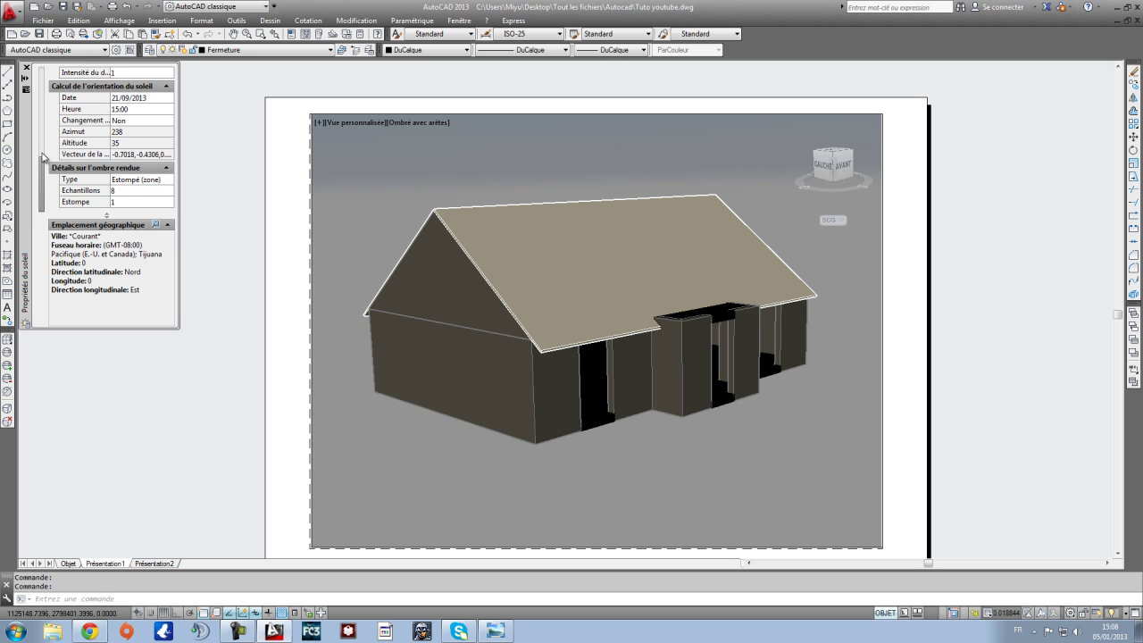
pyautogui.click(28, 68)
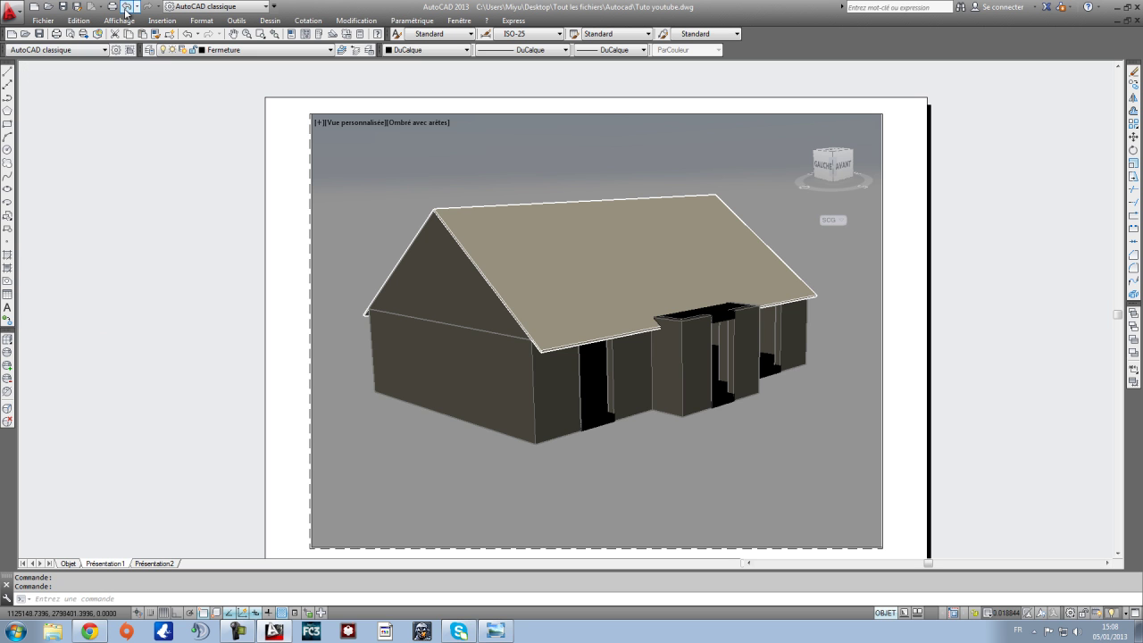
# Step: Open the advanced render settings and turn on global illumination for the Moyen preset
pyautogui.click(119, 20)
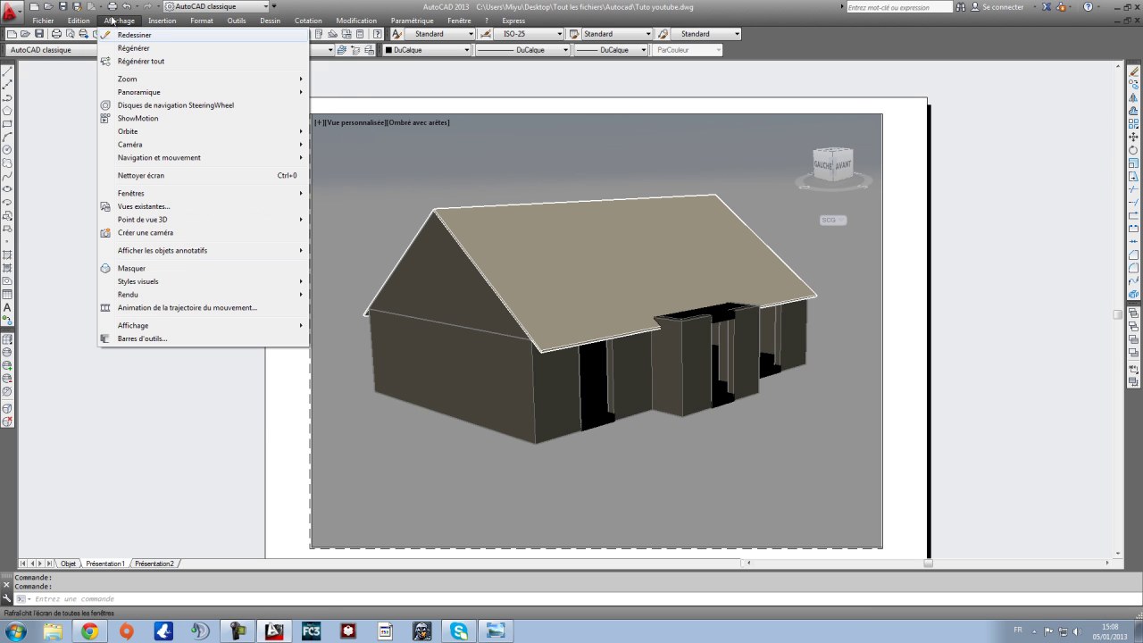
pyautogui.moveTo(148, 295)
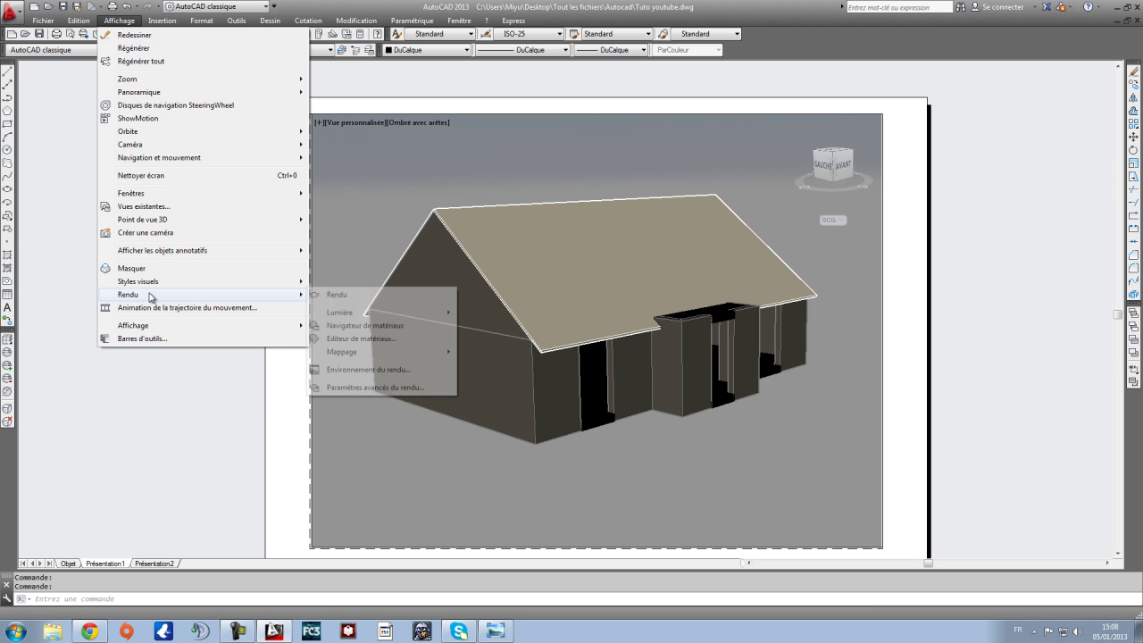
pyautogui.click(375, 387)
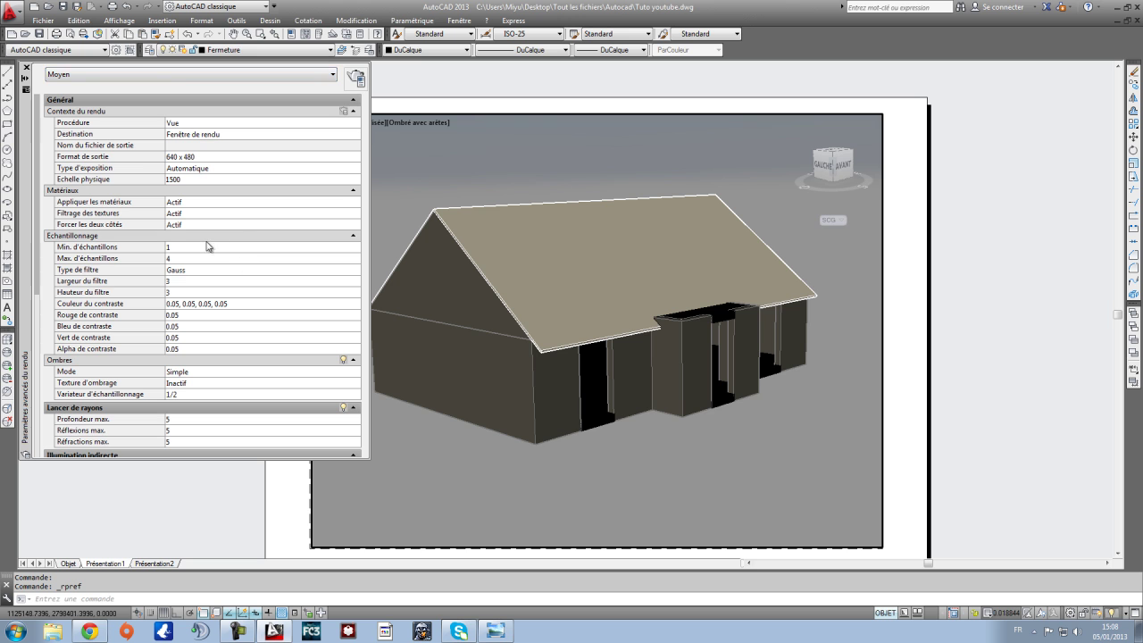
pyautogui.scroll(-3, 277, 357)
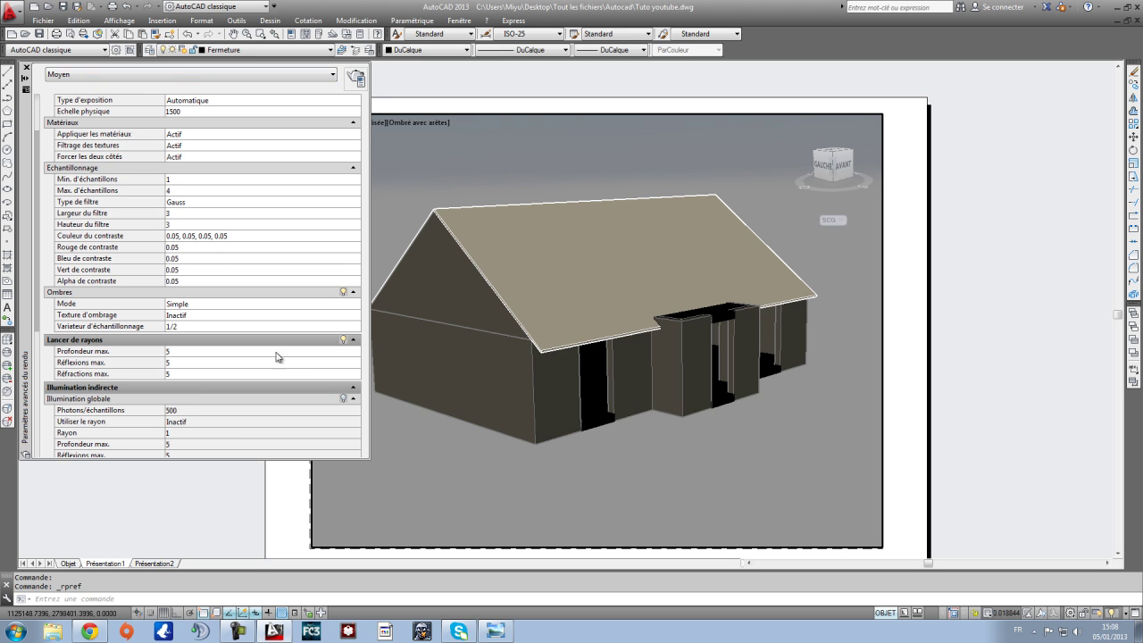
pyautogui.click(343, 399)
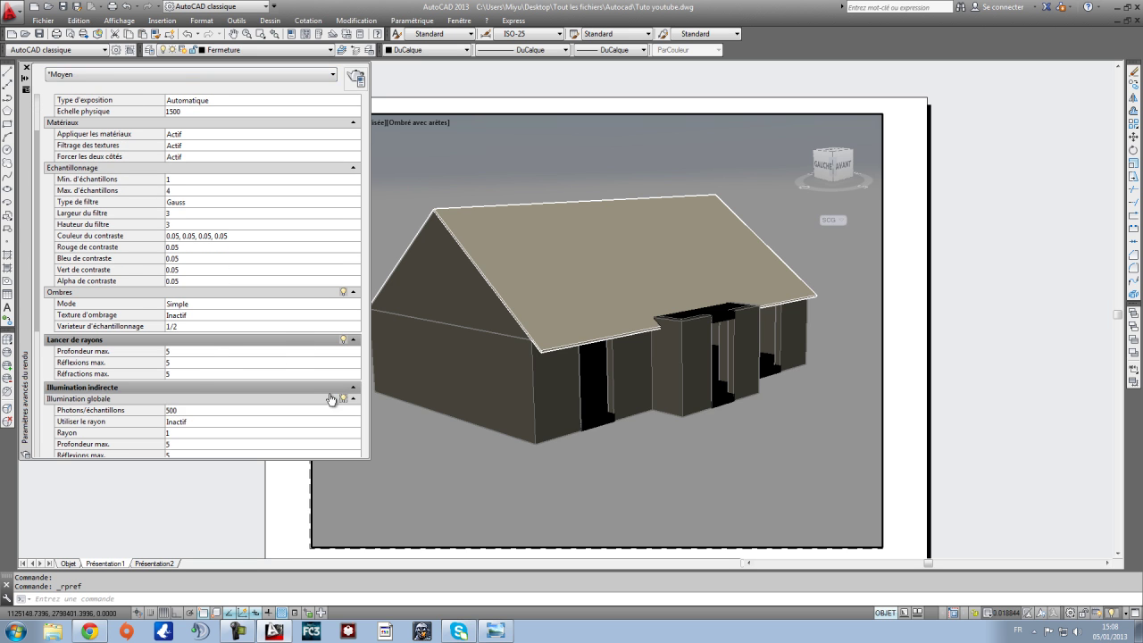
# Step: Set the render's shadow Mode to Trié and Texture d'ombrage to Actif, keeping Variateur d'échantillonnage at 1/2
pyautogui.moveTo(38, 229); pyautogui.dragTo(64, 203)
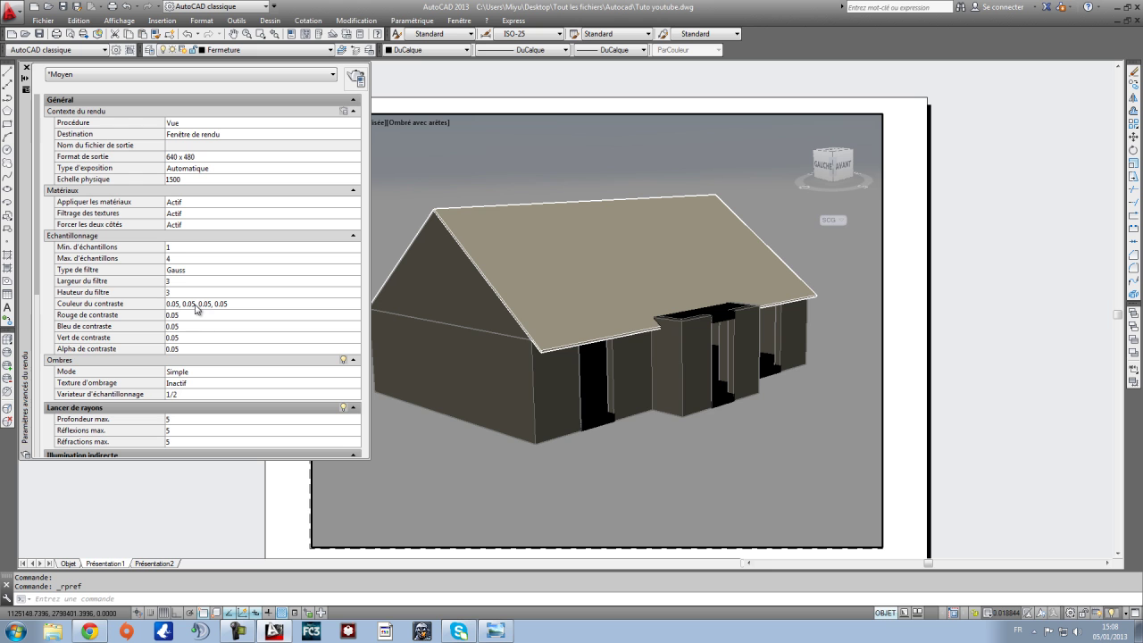
pyautogui.click(202, 373)
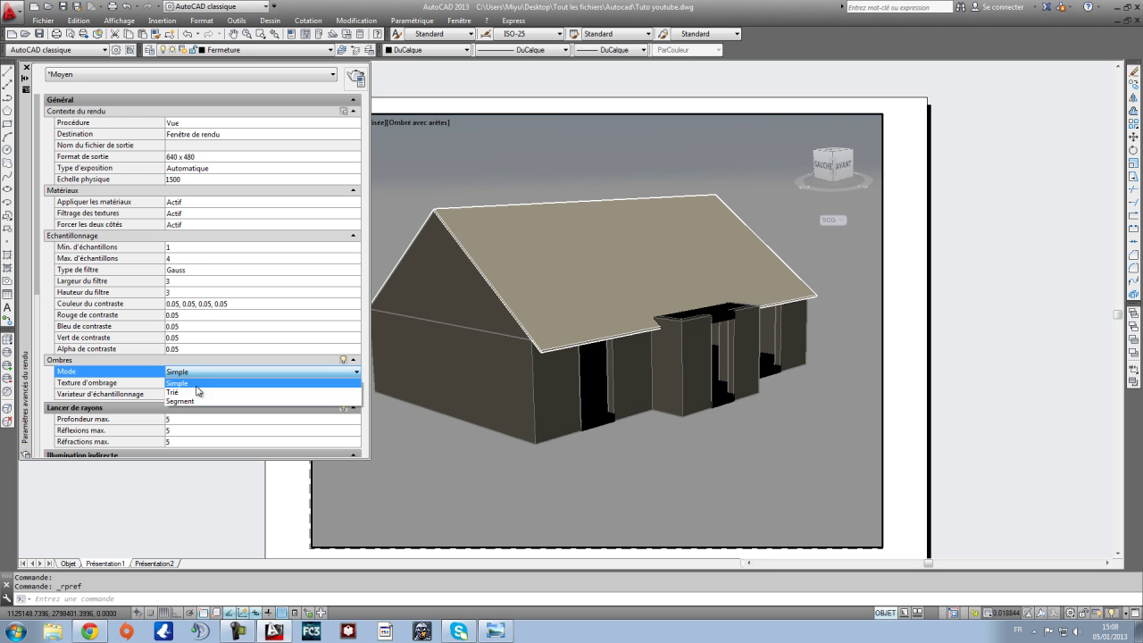
pyautogui.click(196, 393)
pyautogui.click(195, 384)
pyautogui.click(194, 384)
pyautogui.click(193, 401)
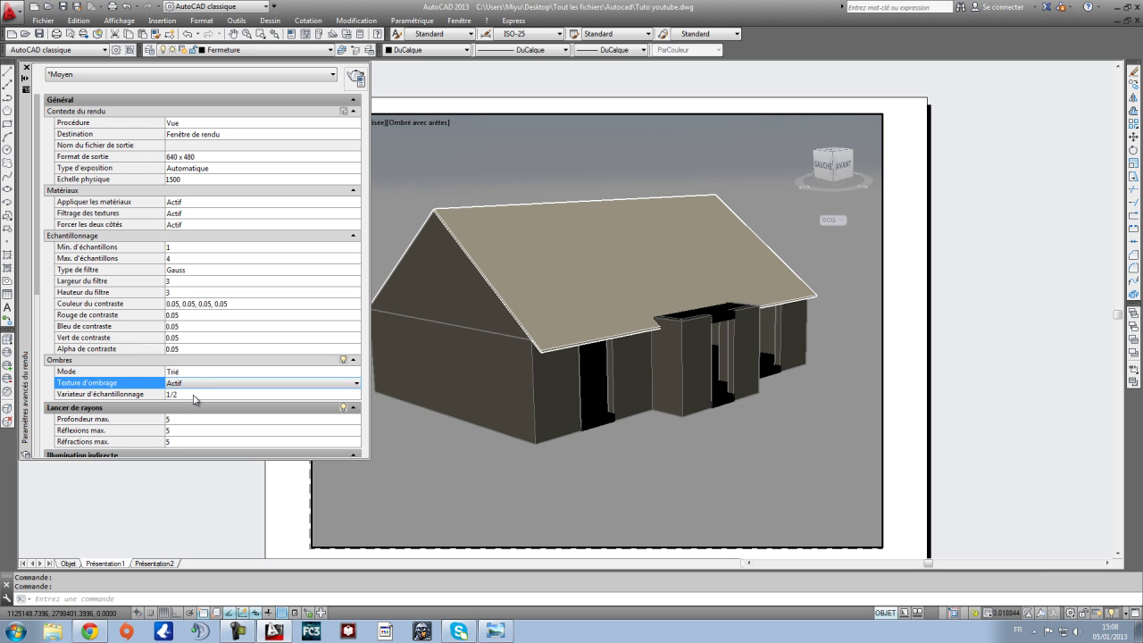
pyautogui.click(189, 398)
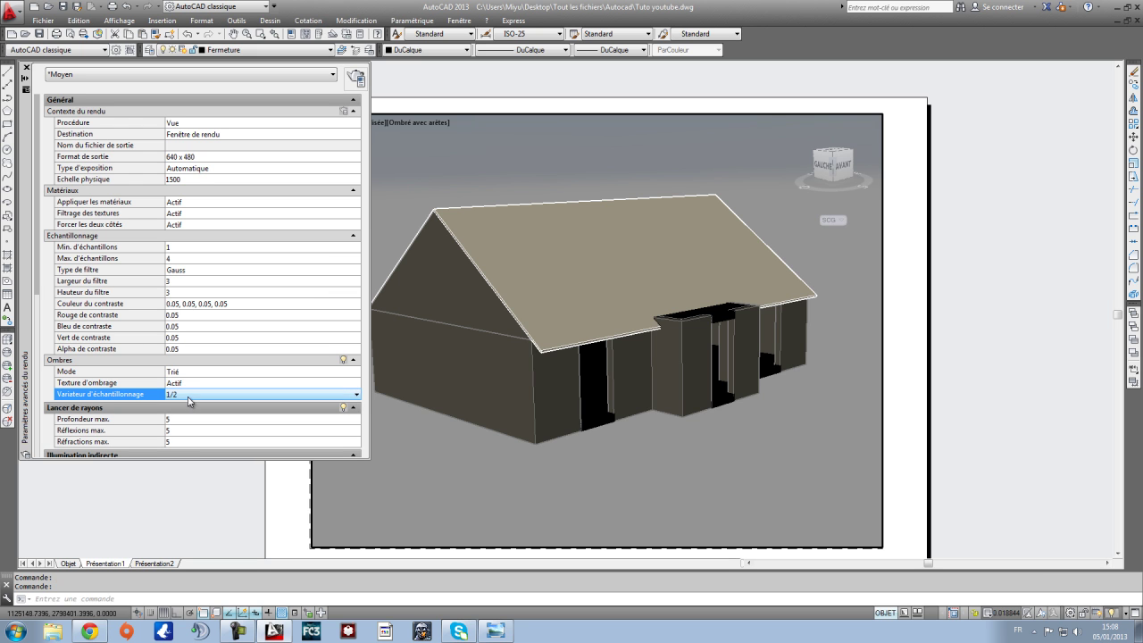
pyautogui.click(188, 398)
pyautogui.click(44, 299)
# Step: Set Utiliser le rayon to Actif in the Illumination globale settings
pyautogui.scroll(-5, 56, 387)
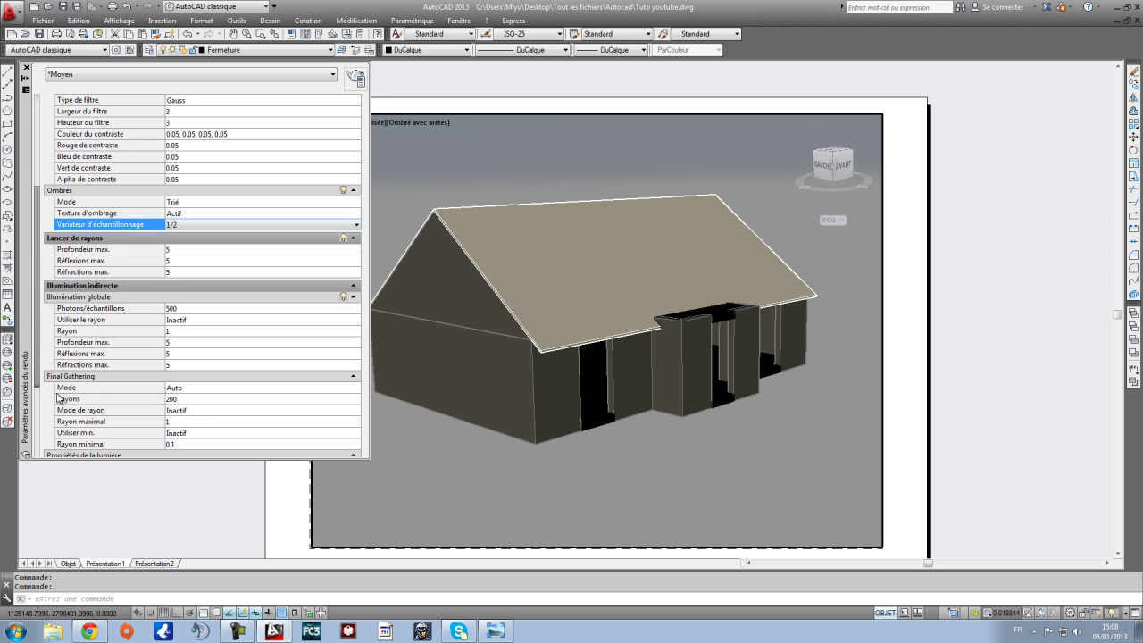
pyautogui.scroll(-3, 59, 398)
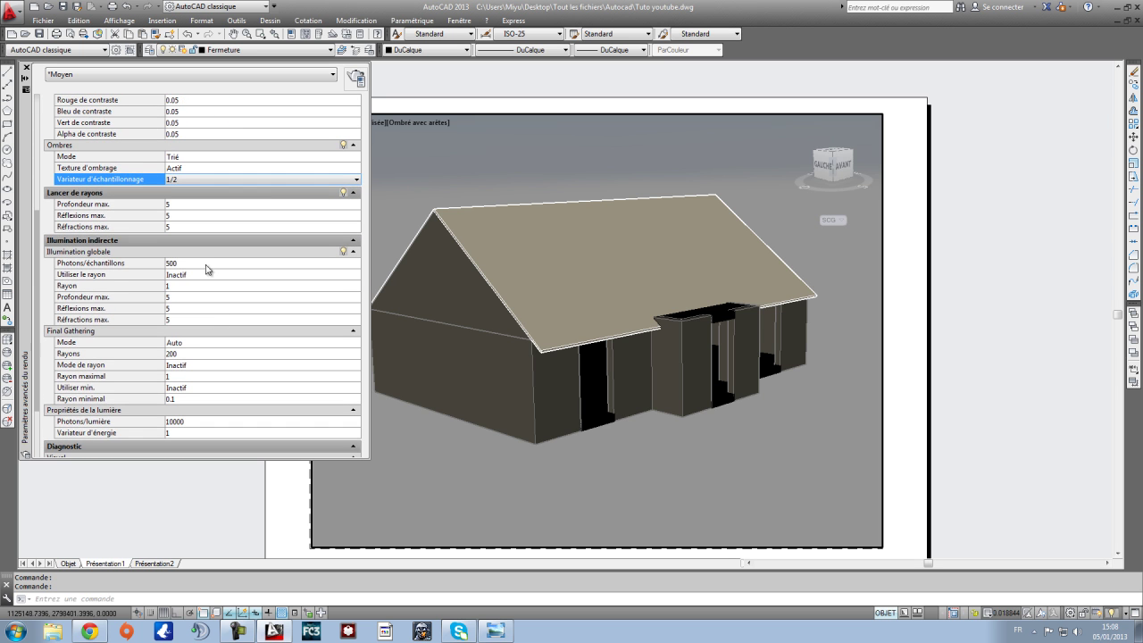
pyautogui.click(201, 275)
pyautogui.click(193, 277)
pyautogui.click(201, 297)
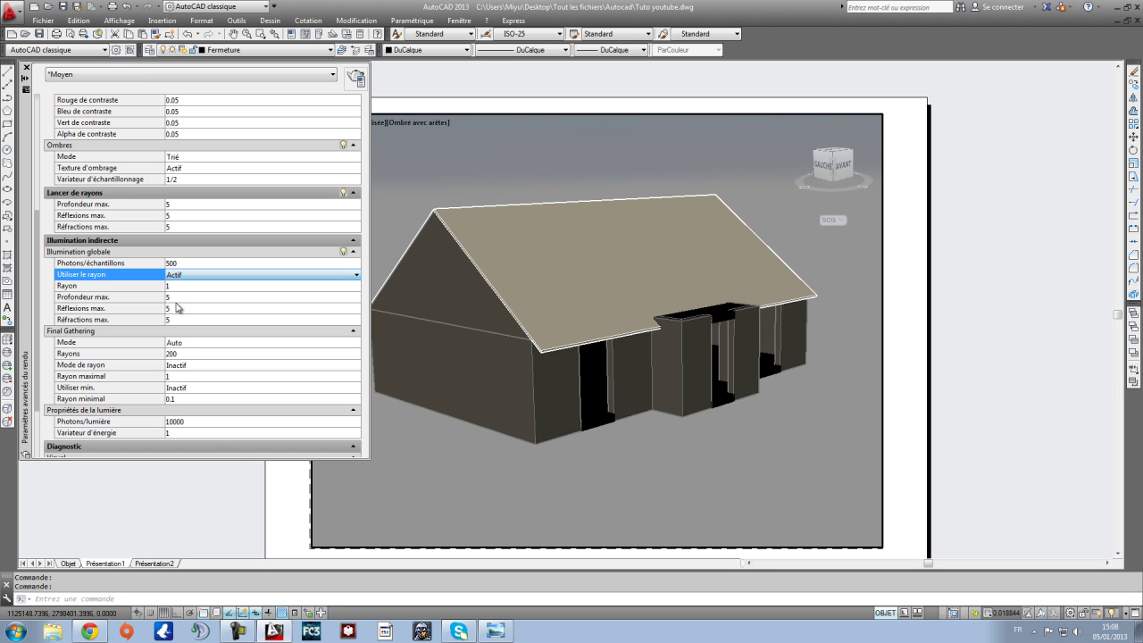
# Step: Set the Final Gathering Mode de rayon to Actif and close the advanced render settings
pyautogui.scroll(-3, 38, 310)
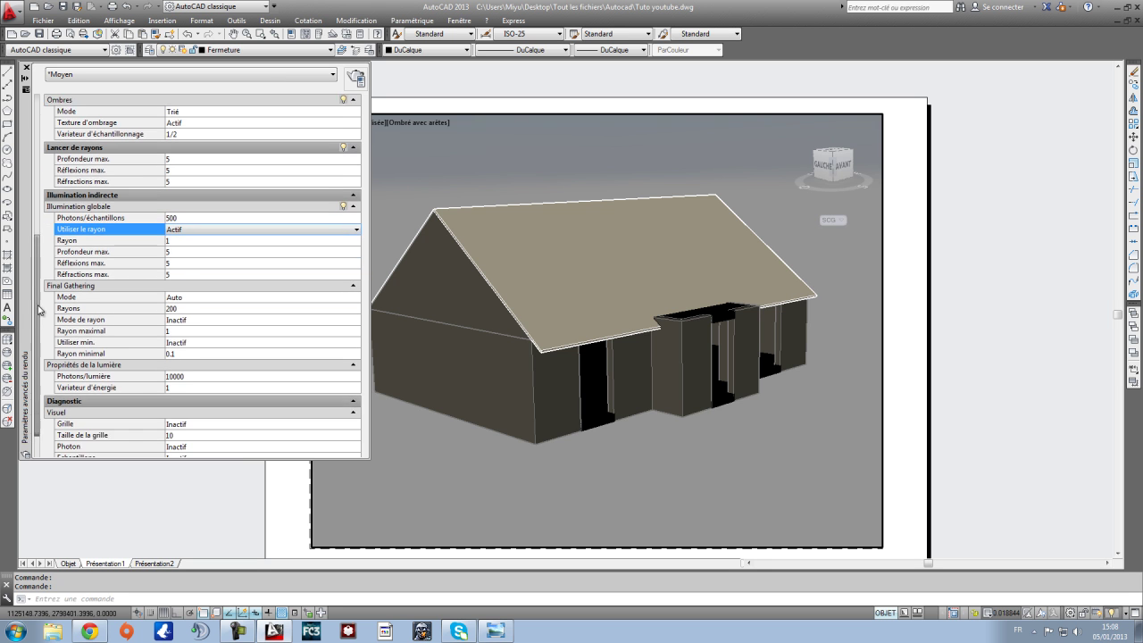
pyautogui.scroll(-2, 38, 309)
pyautogui.click(202, 297)
pyautogui.click(203, 299)
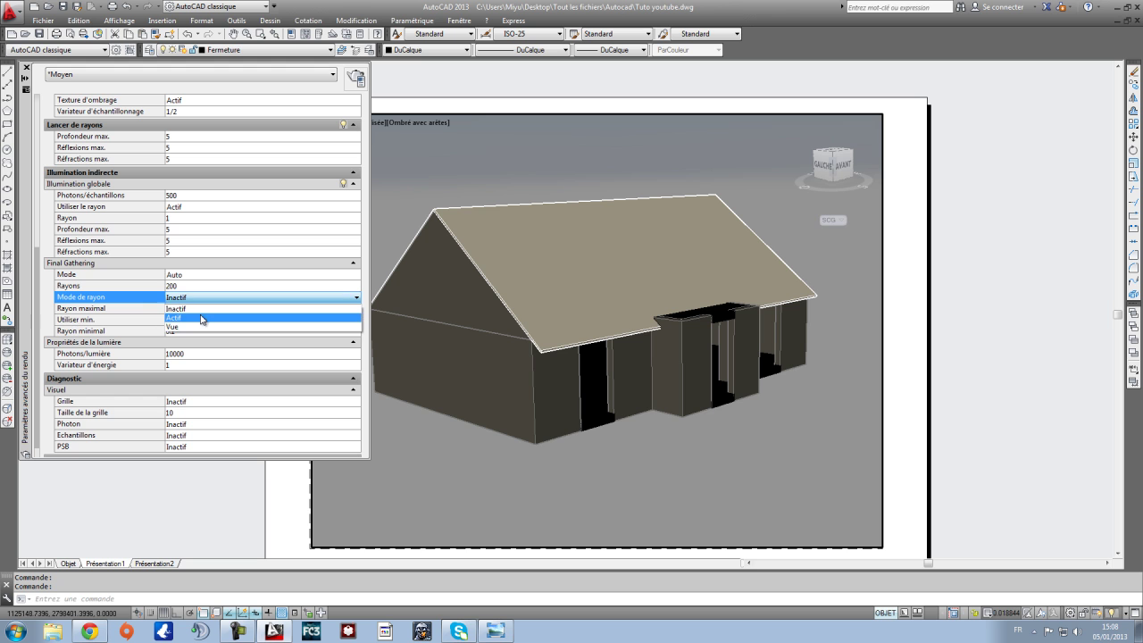
pyautogui.click(177, 320)
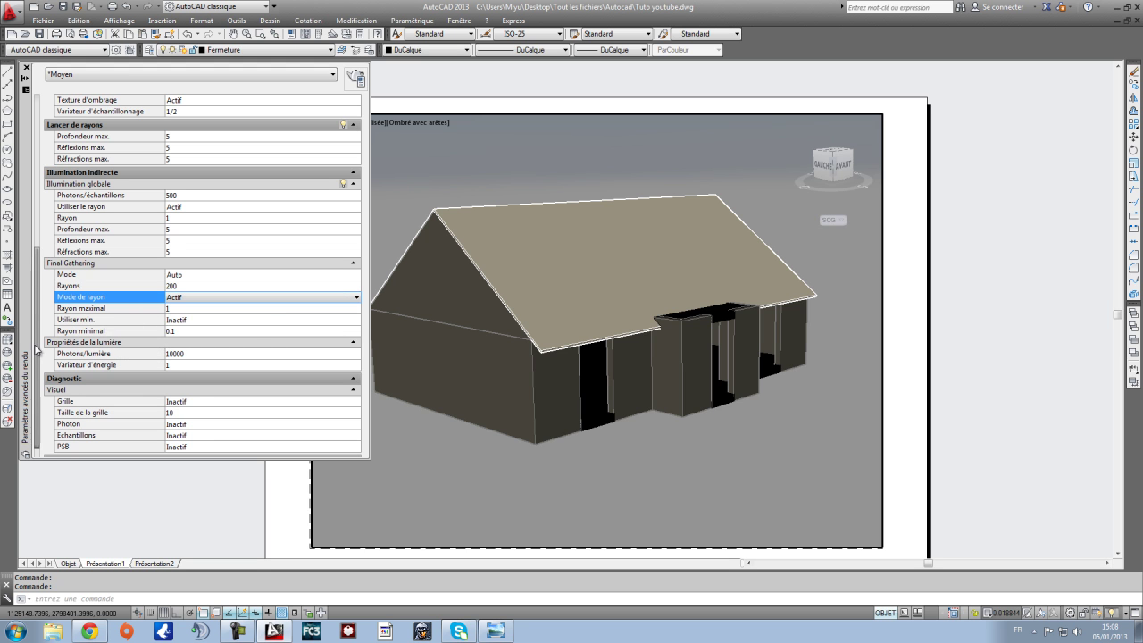
pyautogui.scroll(-3, 40, 357)
pyautogui.moveTo(36, 389); pyautogui.dragTo(31, 112)
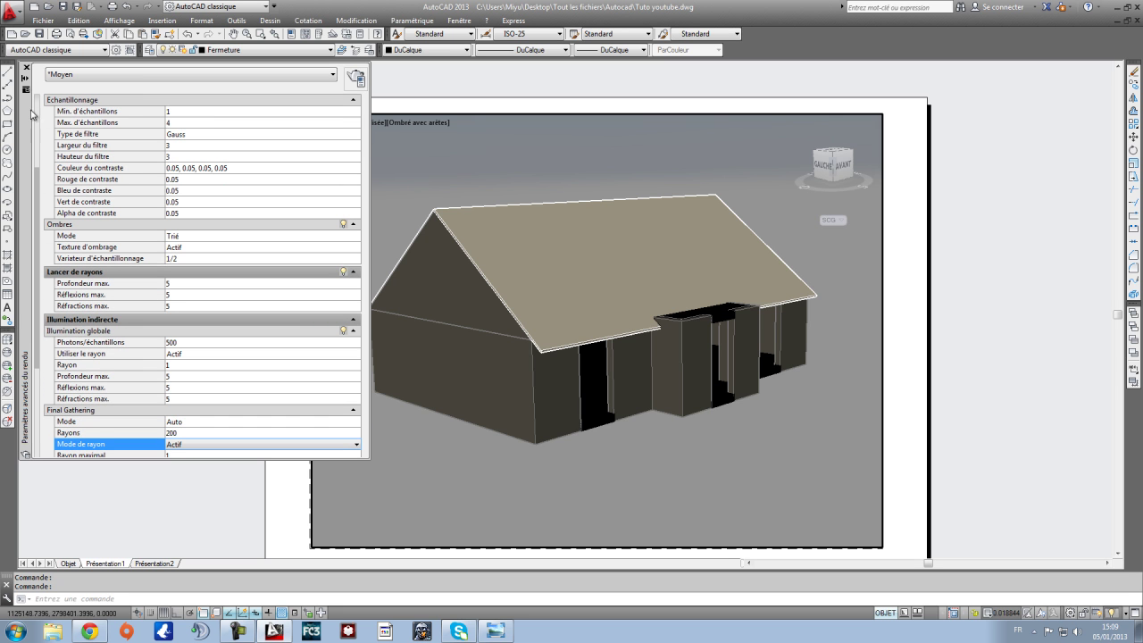
pyautogui.click(26, 69)
# Step: Return to the Objet model space and draw a large ground rectangle surrounding the house
pyautogui.scroll(-2, 541, 398)
pyautogui.scroll(-1, 562, 393)
pyautogui.scroll(2, 571, 389)
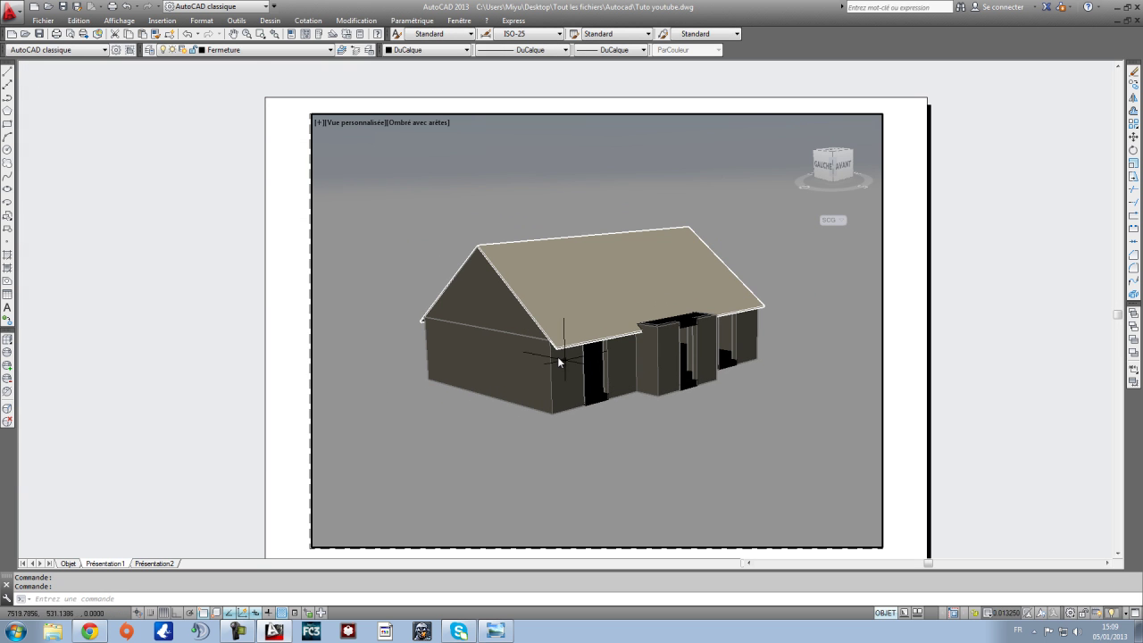
pyautogui.click(69, 564)
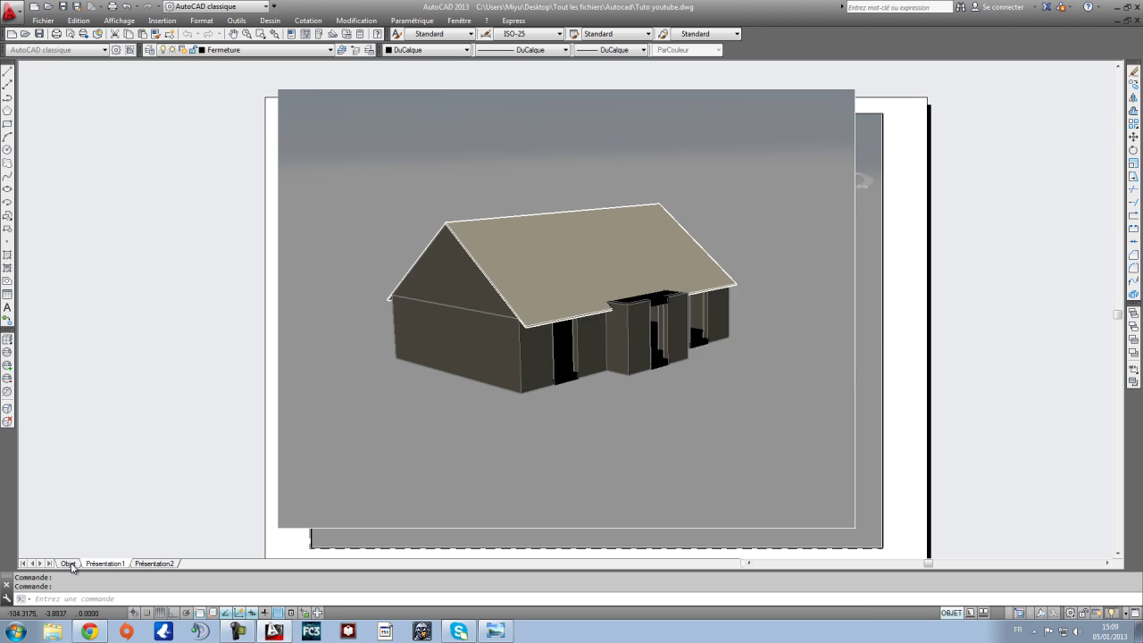
pyautogui.scroll(-3, 662, 447)
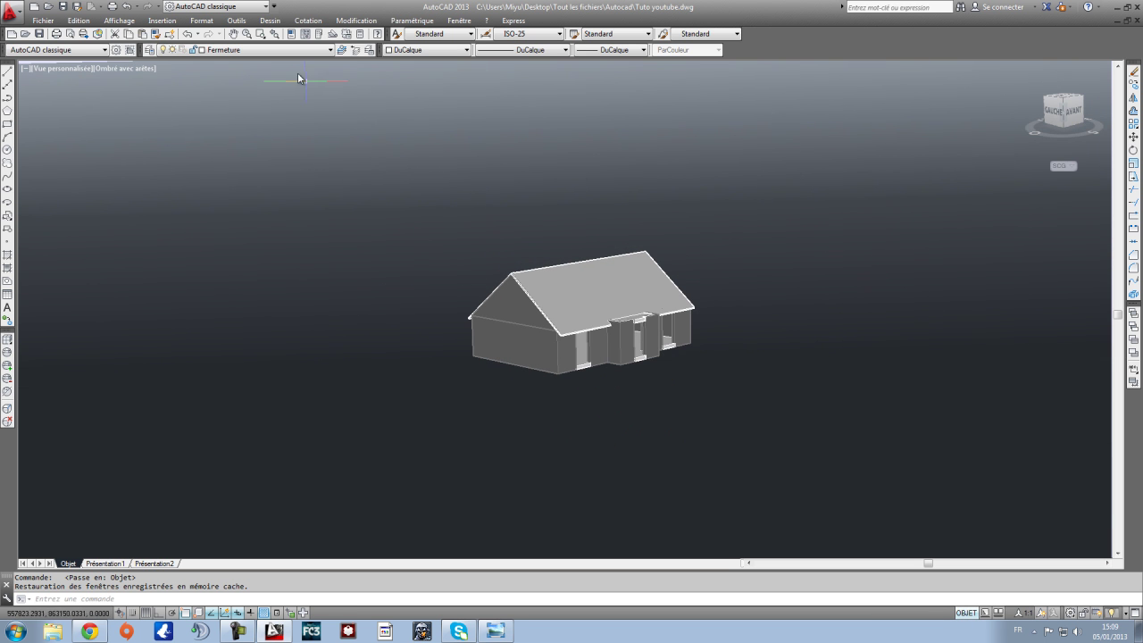
pyautogui.click(8, 124)
pyautogui.click(228, 349)
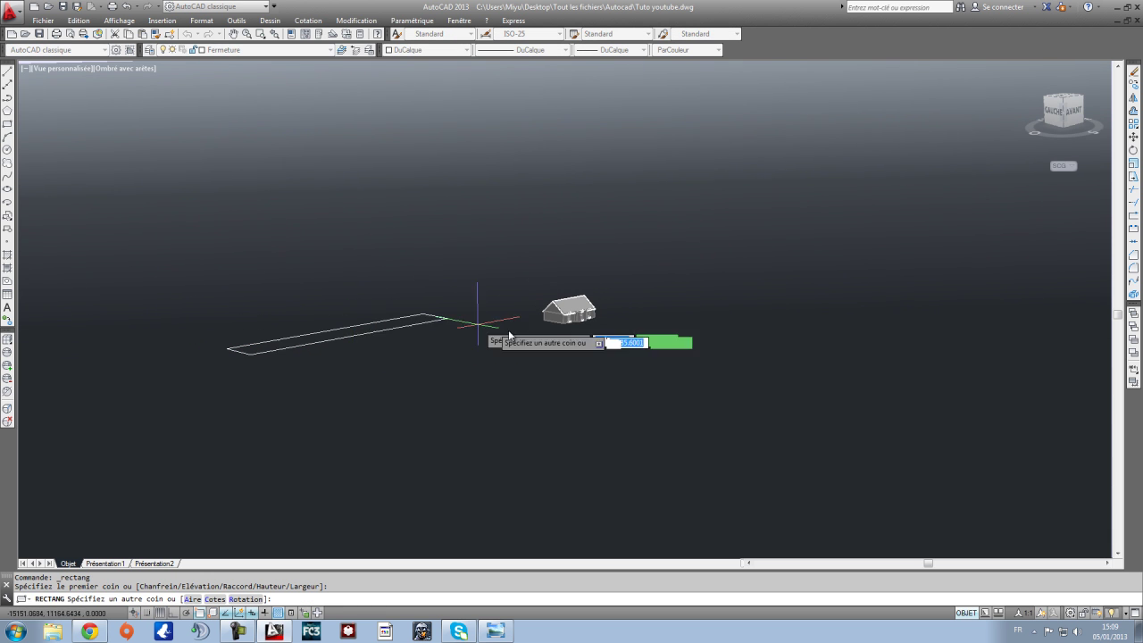
pyautogui.click(969, 315)
# Step: Convert the large ground rectangle into a region
pyautogui.click(880, 370)
pyautogui.click(807, 316)
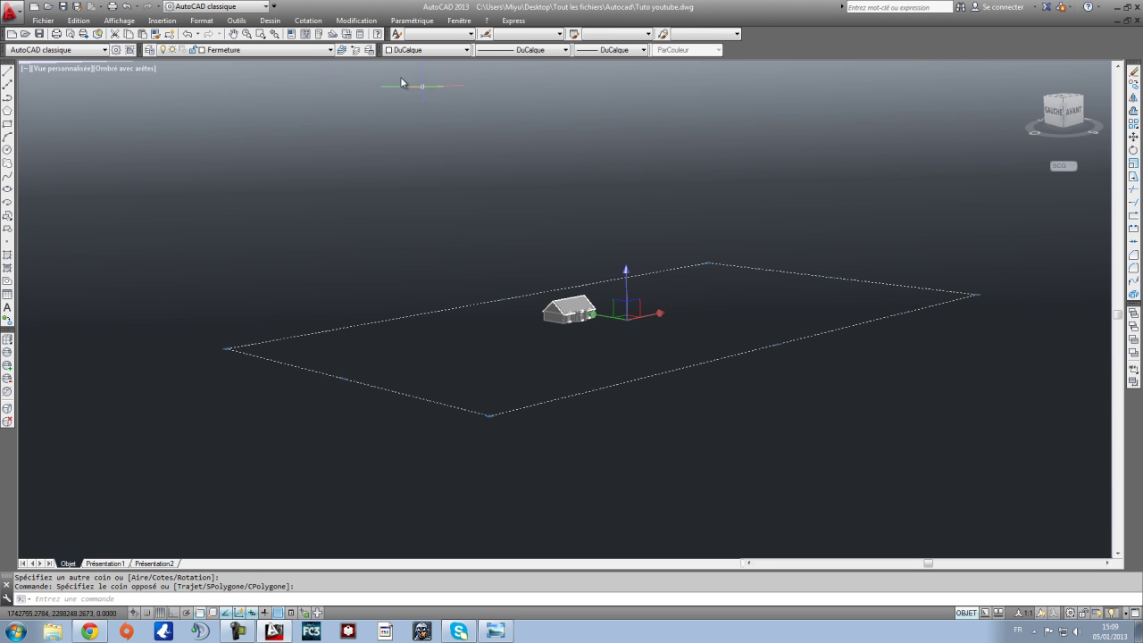
pyautogui.click(269, 19)
pyautogui.click(284, 336)
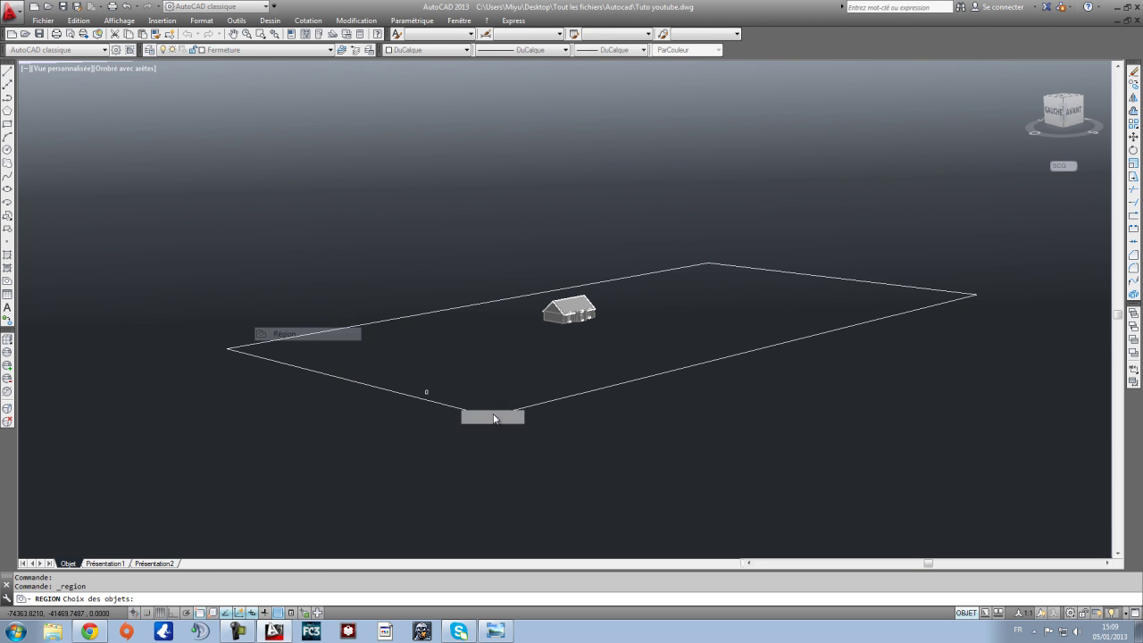
pyautogui.click(499, 393)
pyautogui.press('Return')
pyautogui.scroll(3, 544, 368)
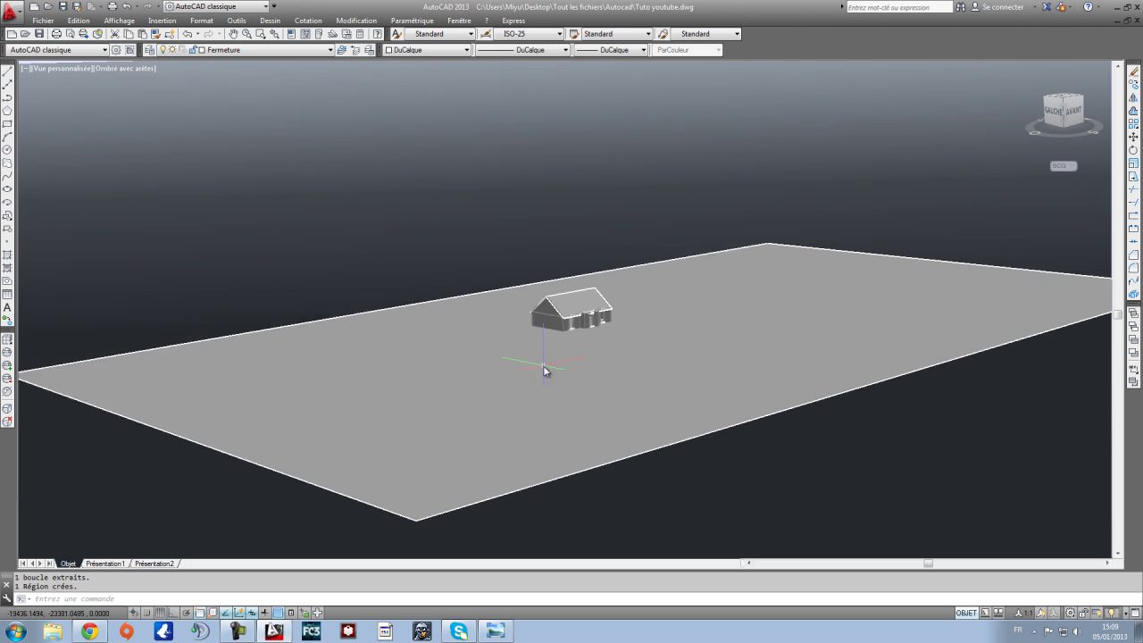
pyautogui.scroll(5, 544, 365)
pyautogui.scroll(-2, 686, 418)
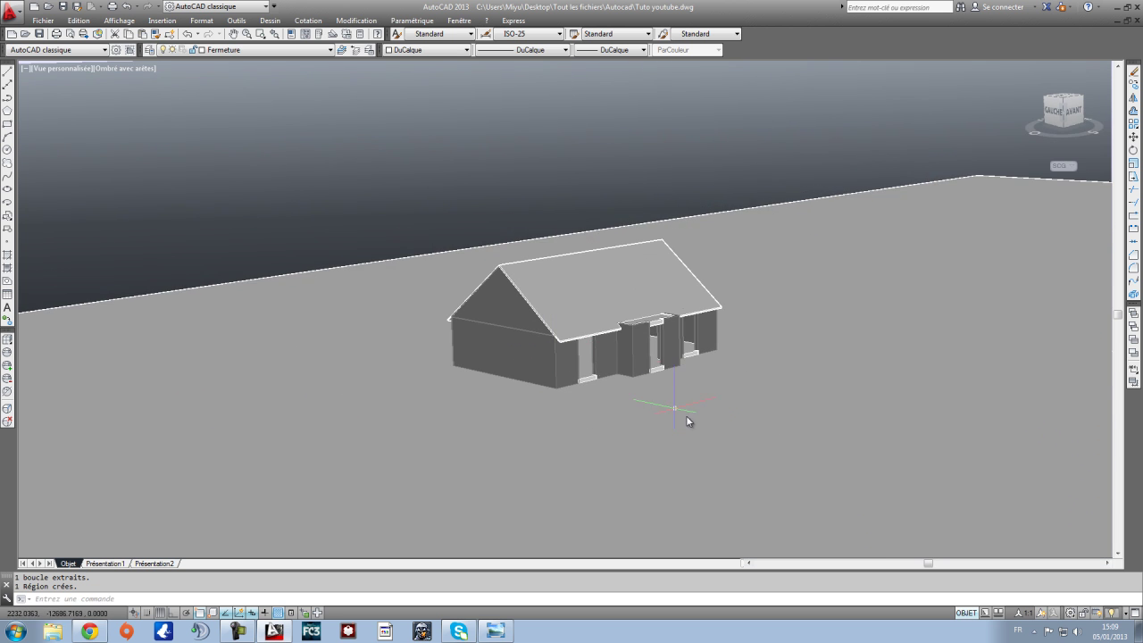
pyautogui.scroll(-3, 714, 428)
pyautogui.scroll(5, 848, 393)
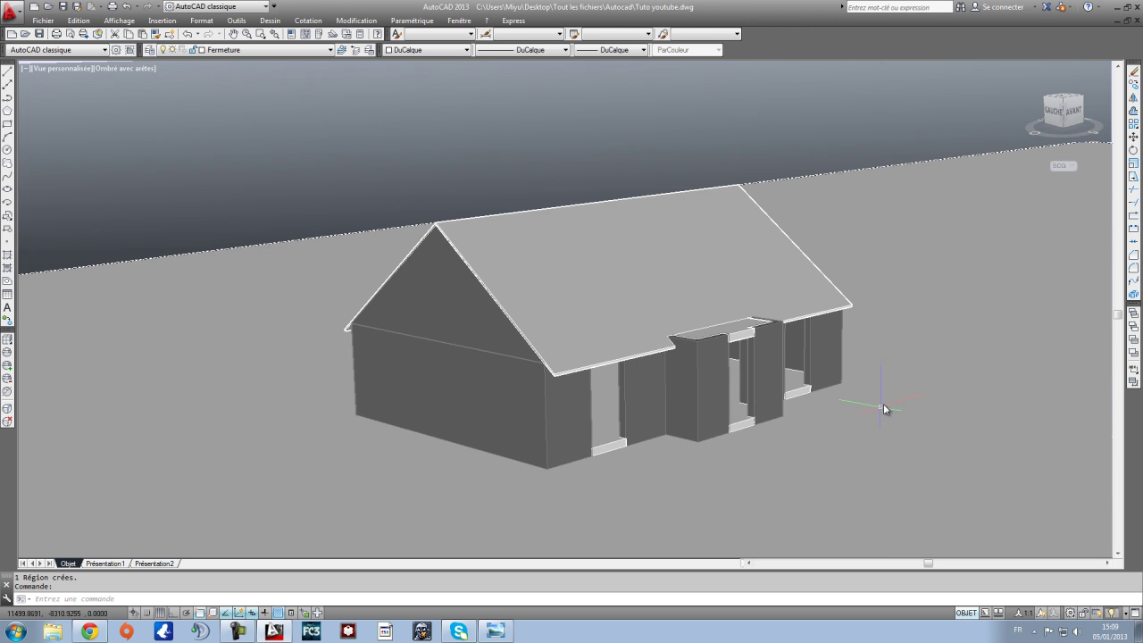
pyautogui.moveTo(975, 338); pyautogui.dragTo(920, 331, button='middle')
pyautogui.click(1133, 137)
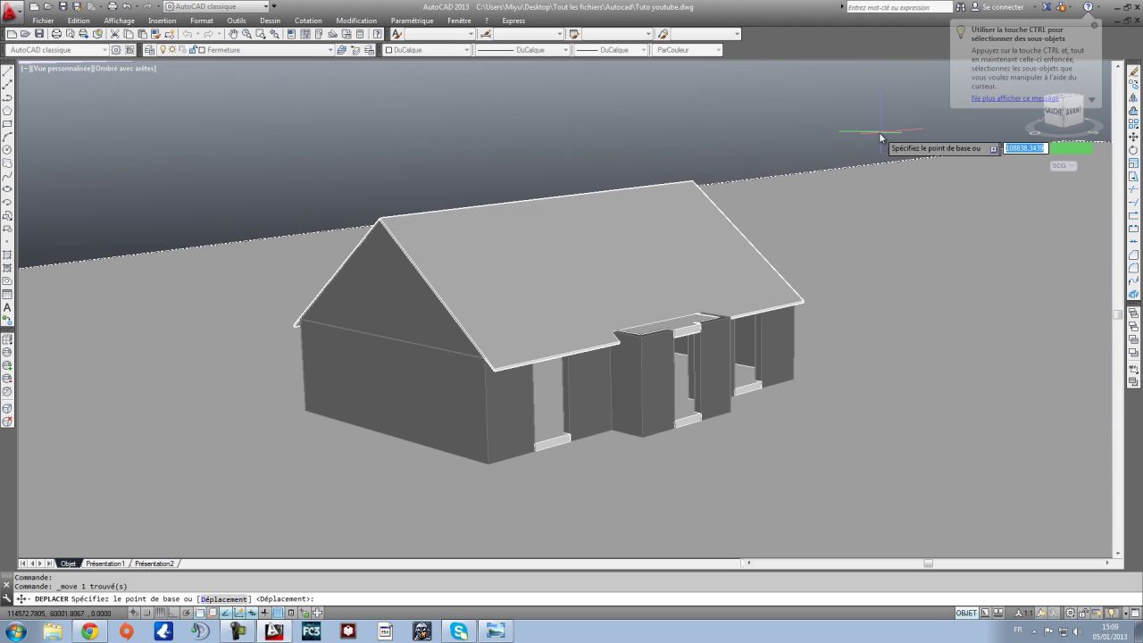
pyautogui.click(798, 136)
pyautogui.scroll(-4, 786, 151)
pyautogui.press('Escape')
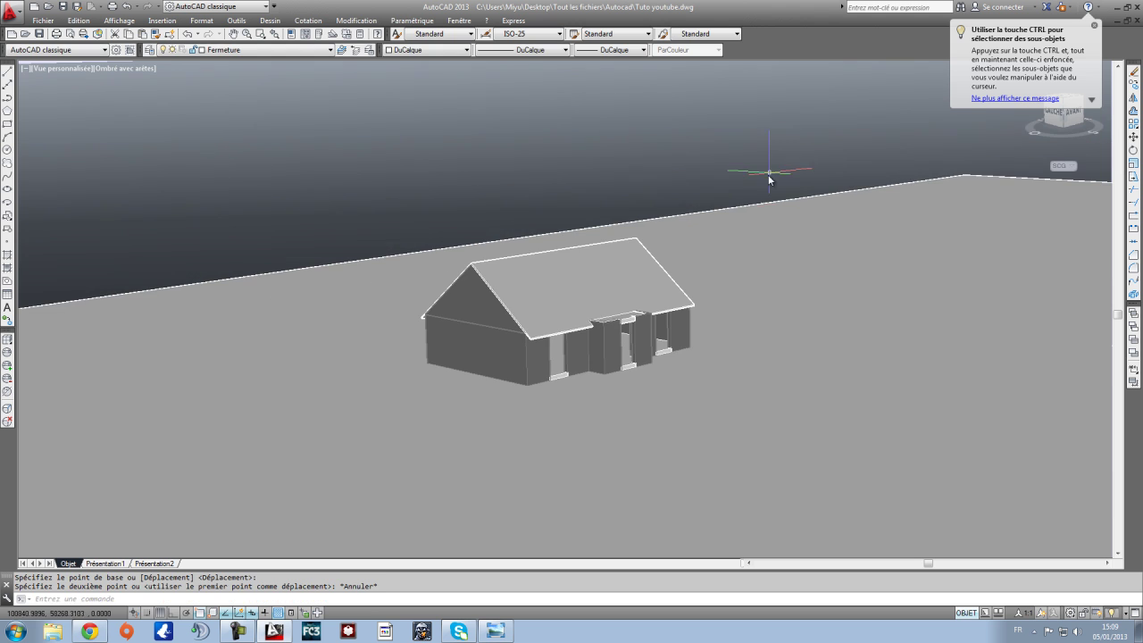
# Step: Move the ground region a short distance by picking a base point and a second point beside the house
pyautogui.scroll(4, 750, 405)
pyautogui.moveTo(674, 478); pyautogui.dragTo(788, 267, button='middle')
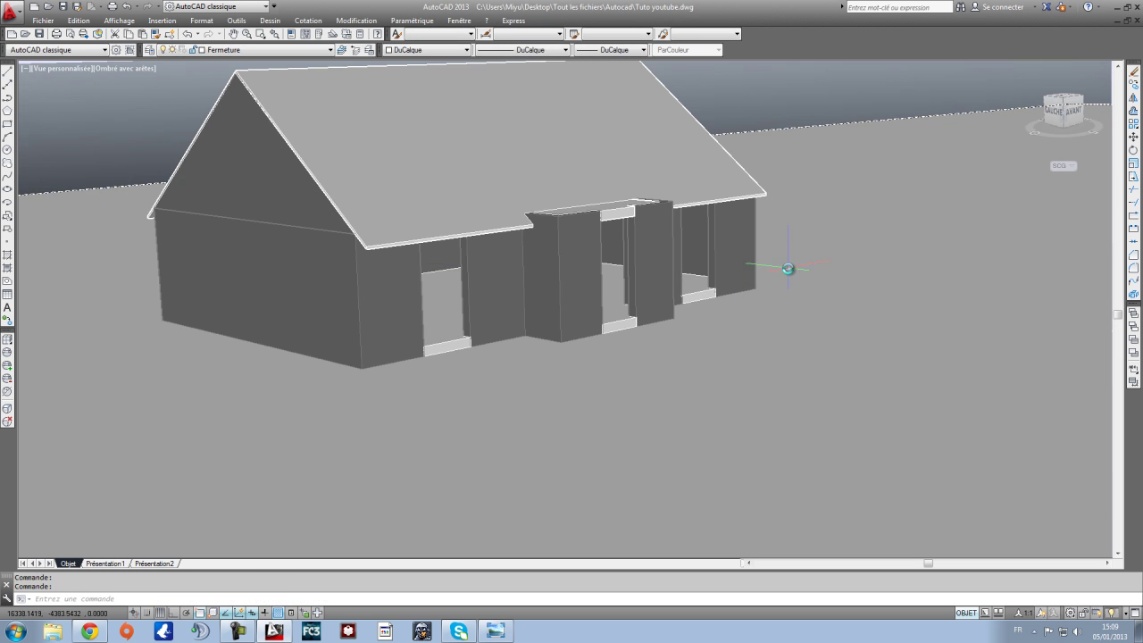
pyautogui.click(1131, 137)
pyautogui.click(968, 269)
pyautogui.click(950, 278)
pyautogui.scroll(-2, 911, 270)
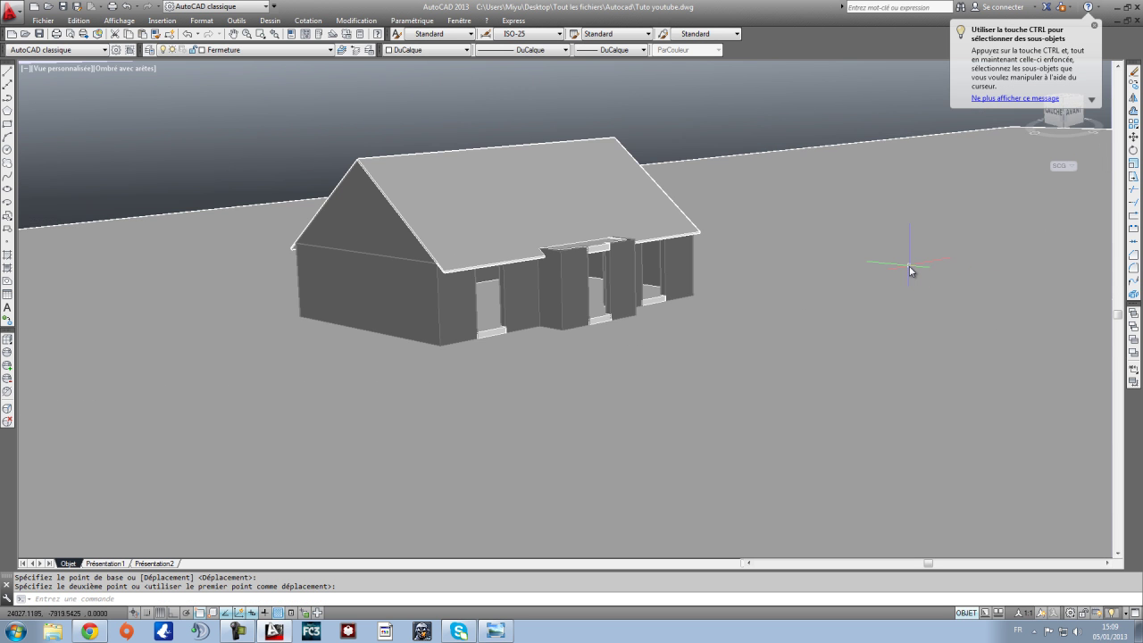
# Step: Raise the ground region along the Z axis by about 167 units, near the door sills, and inspect the doorways
pyautogui.scroll(-1, 775, 284)
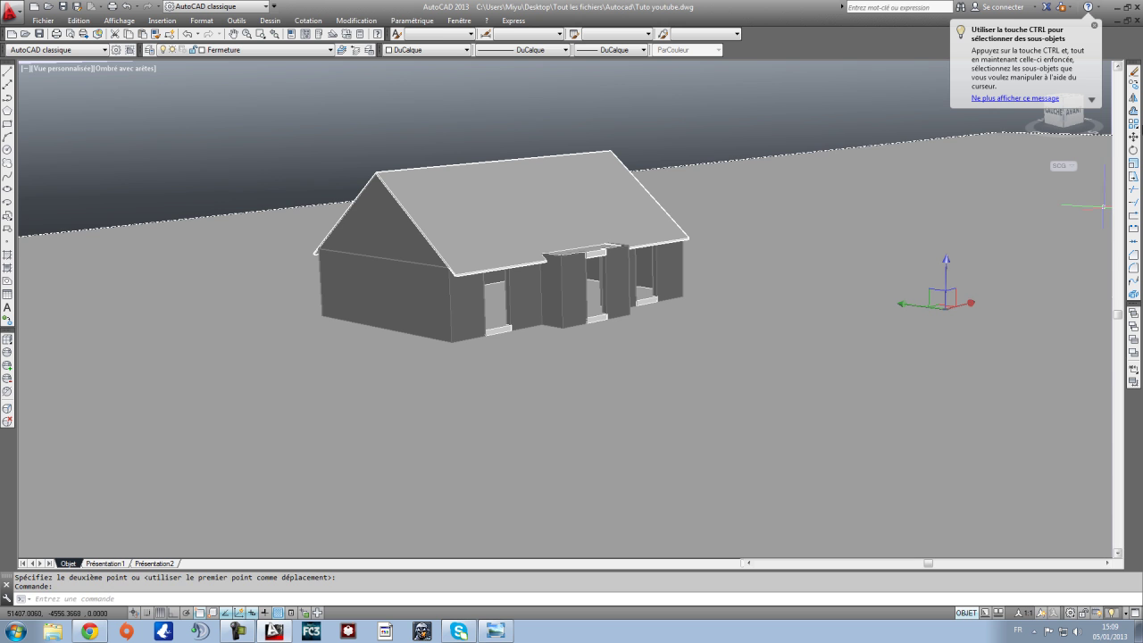
pyautogui.press('Escape')
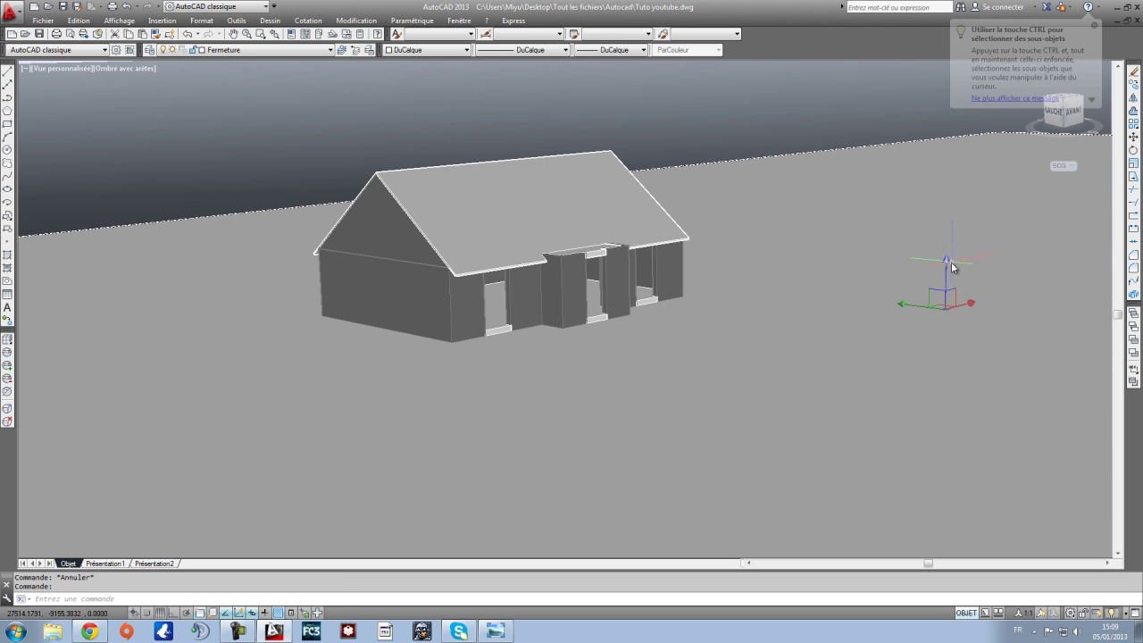
pyautogui.click(949, 262)
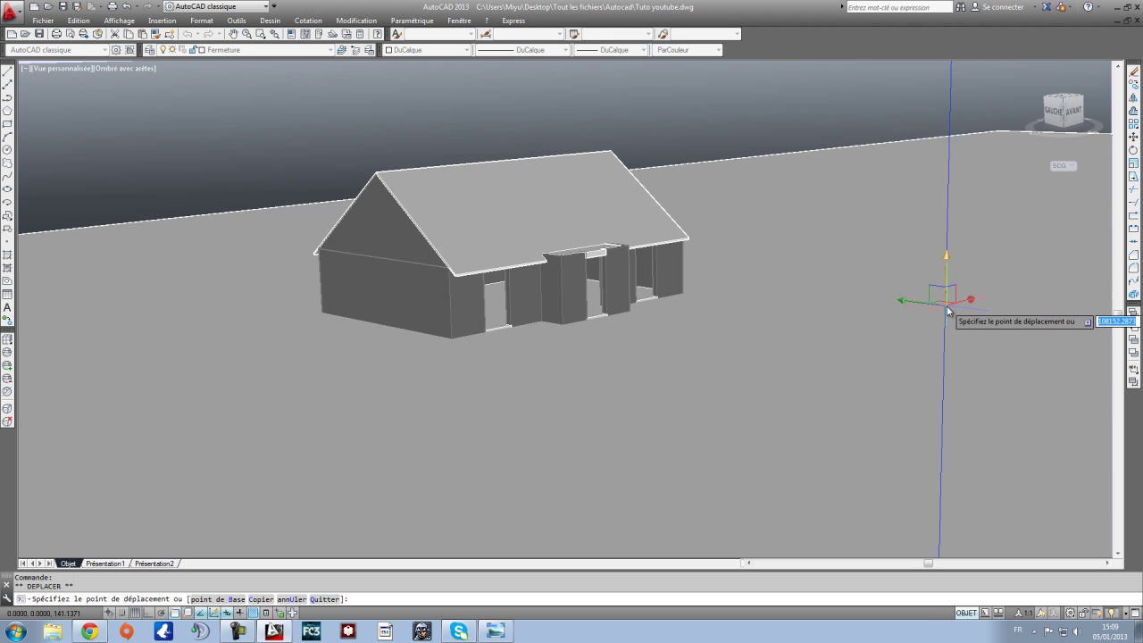
pyautogui.scroll(3, 947, 306)
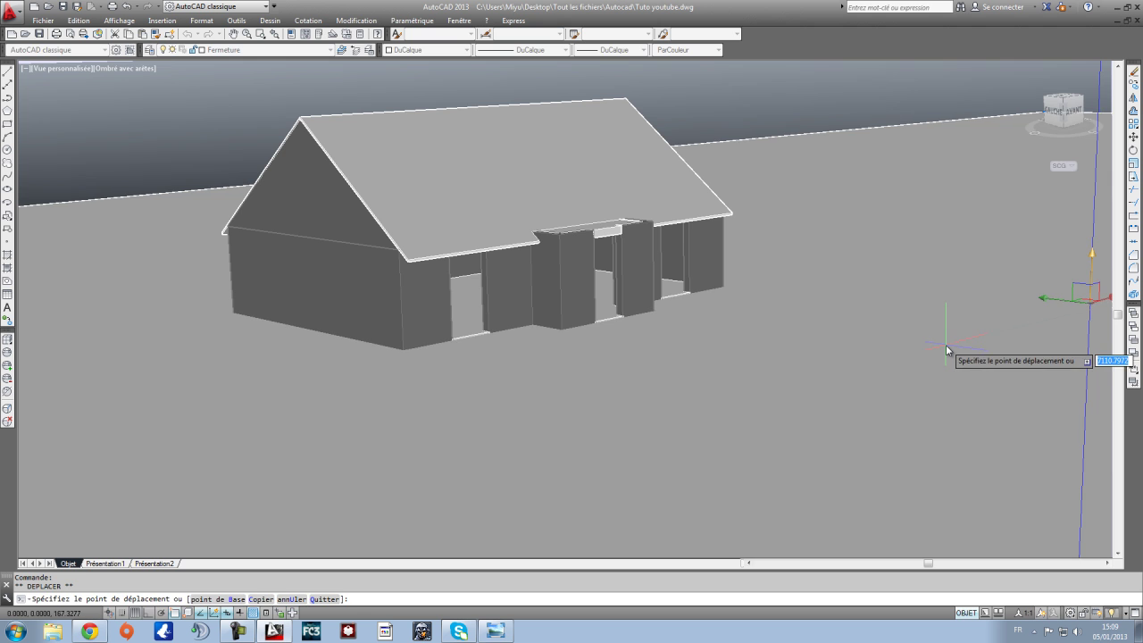
pyautogui.click(946, 345)
pyautogui.scroll(6, 714, 378)
pyautogui.scroll(-3, 713, 374)
pyautogui.scroll(3, 742, 355)
pyautogui.scroll(-4, 742, 354)
pyautogui.scroll(3, 742, 353)
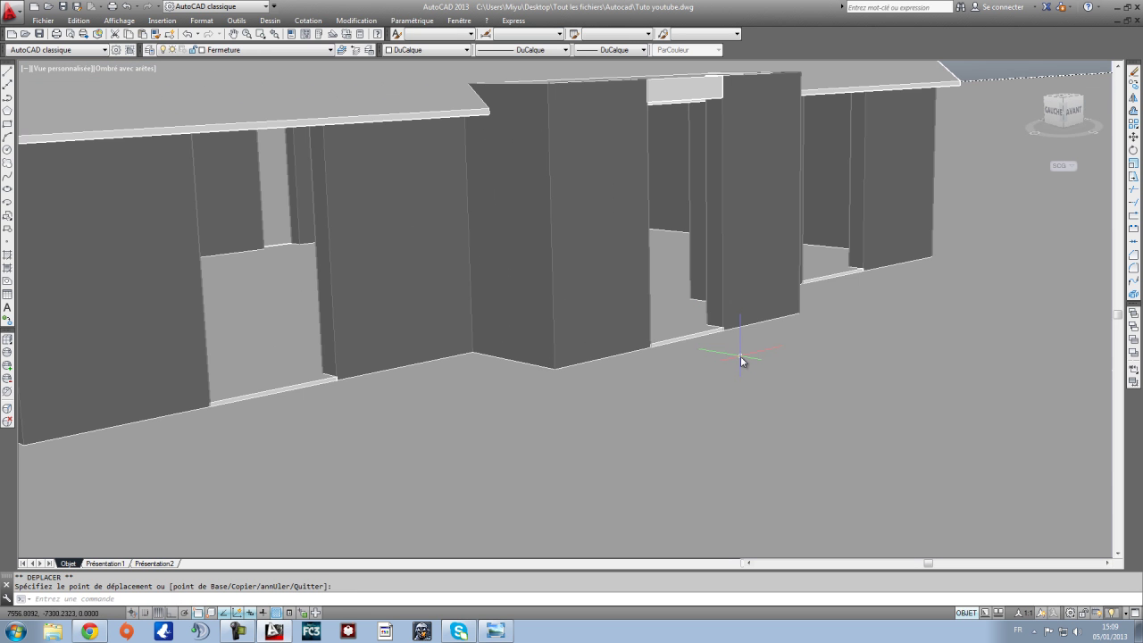
pyautogui.scroll(-5, 554, 294)
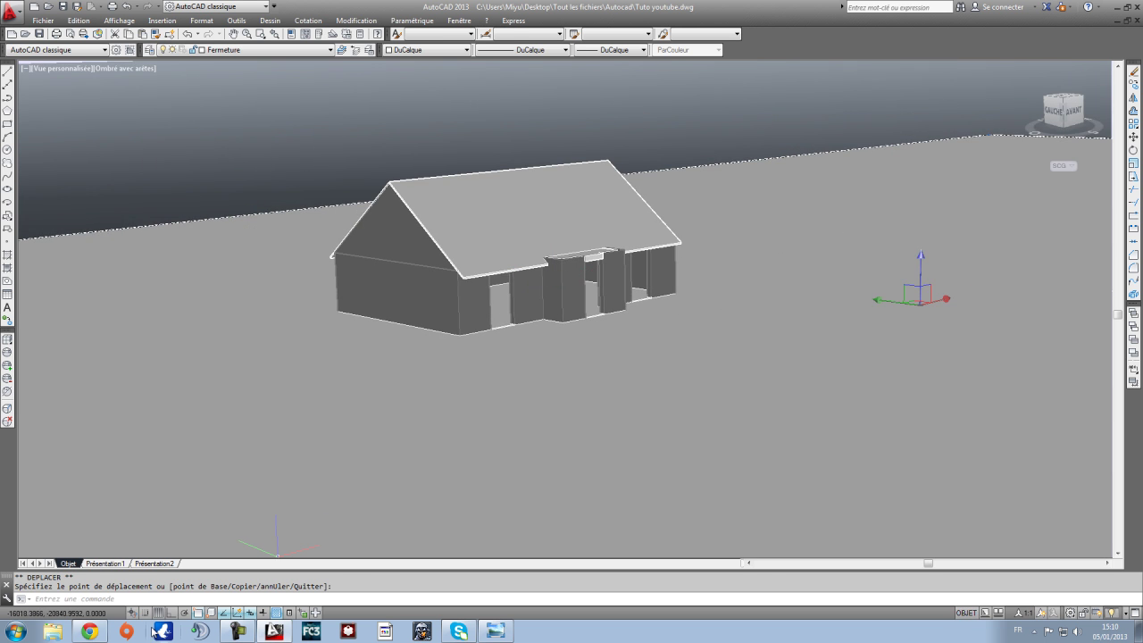
# Step: Switch to the Présentation1 layout and frame the house in its viewport, using the free orbit mode's zoom to extents
pyautogui.click(104, 564)
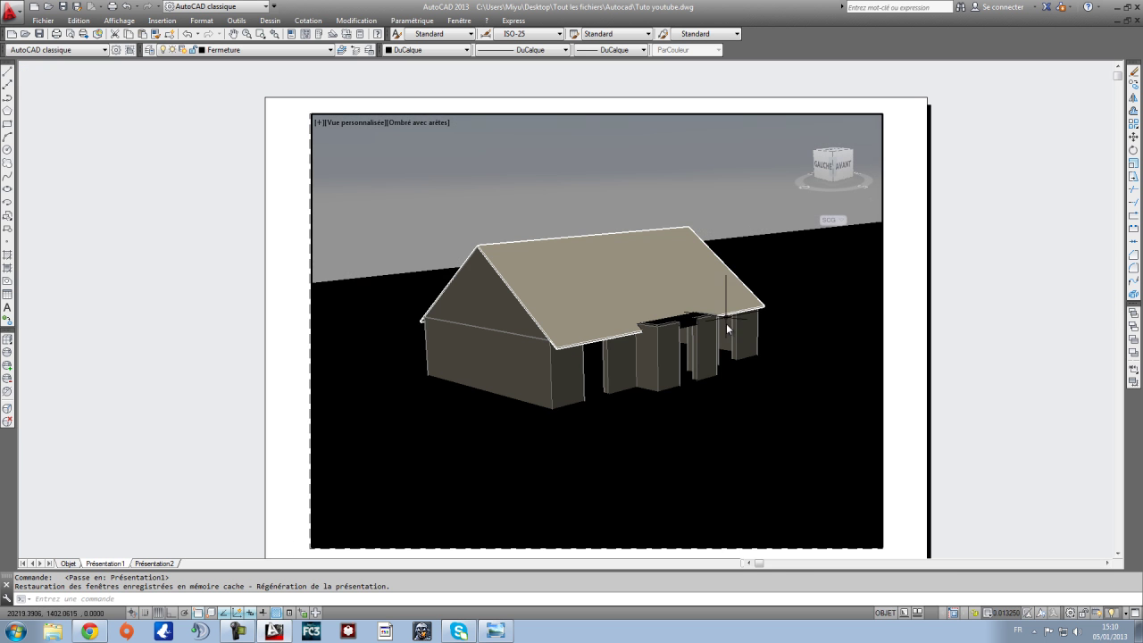
pyautogui.scroll(5, 674, 309)
pyautogui.scroll(-6, 685, 340)
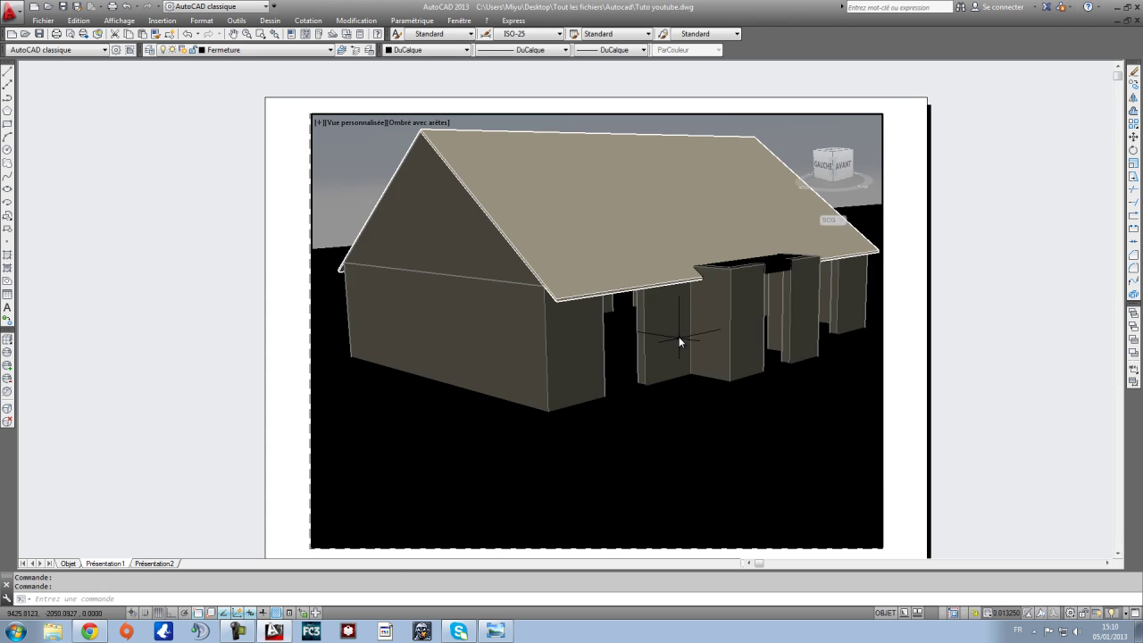
pyautogui.scroll(-1, 675, 329)
pyautogui.click(119, 19)
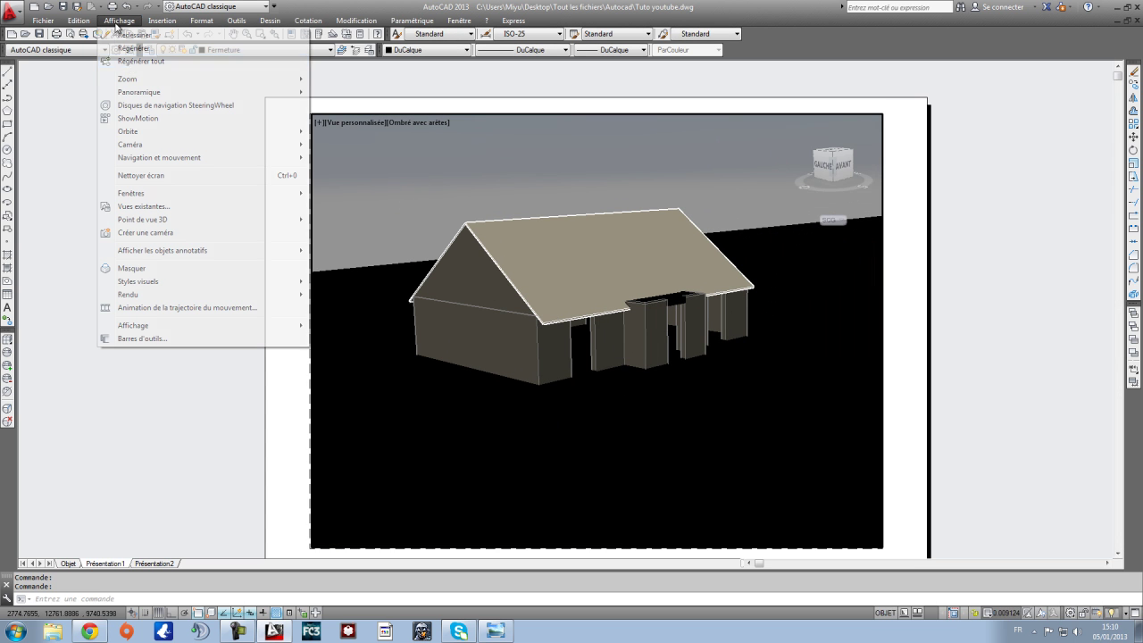
pyautogui.moveTo(138, 134)
pyautogui.click(357, 145)
pyautogui.rightClick(555, 297)
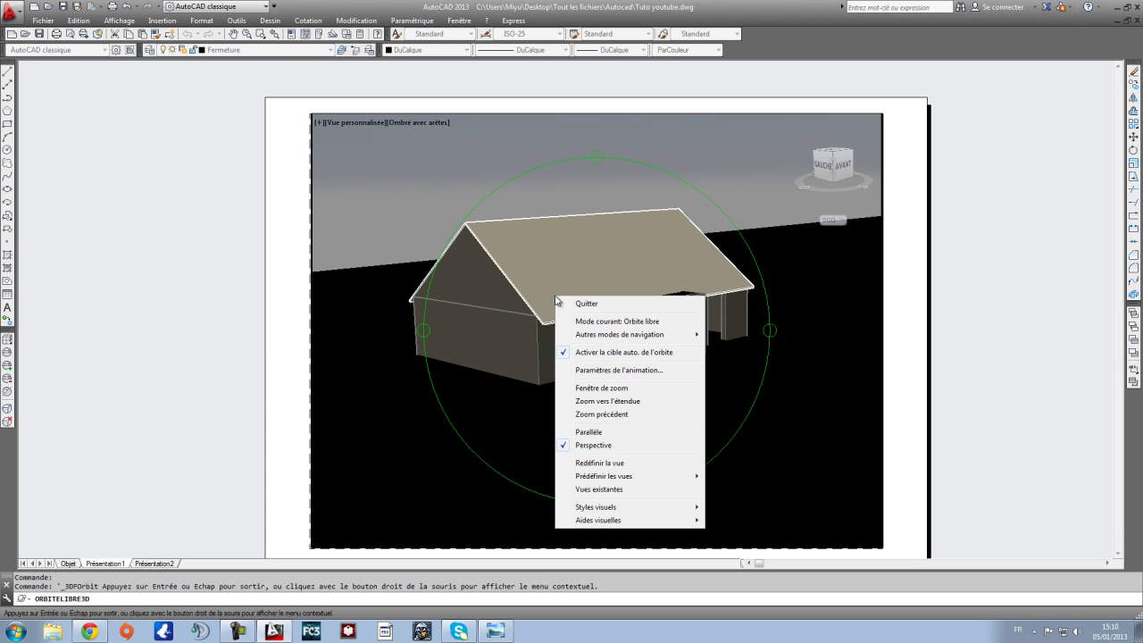
pyautogui.click(605, 402)
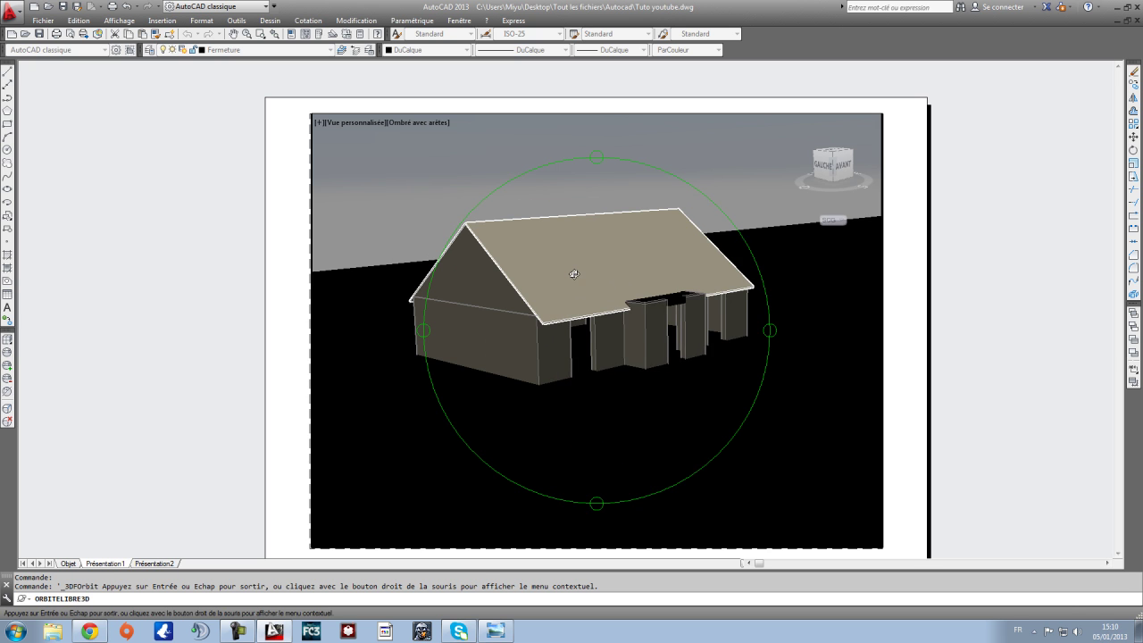
pyautogui.press('Escape')
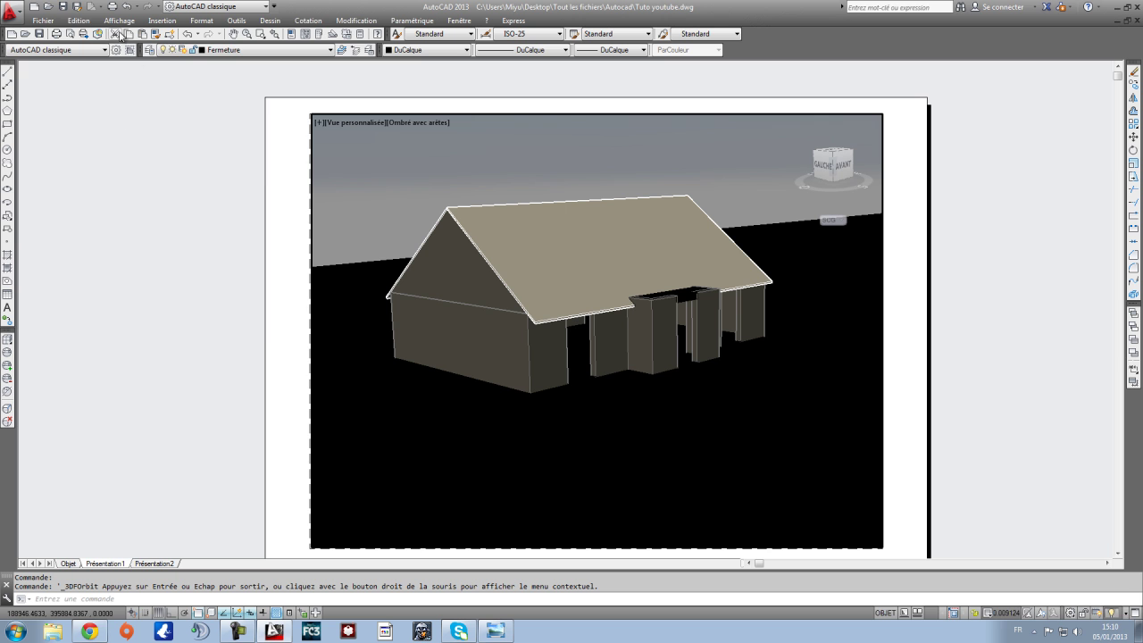
# Step: Render the perspective view of the house in the layout viewport with the RENDU command
pyautogui.click(119, 20)
pyautogui.moveTo(151, 298)
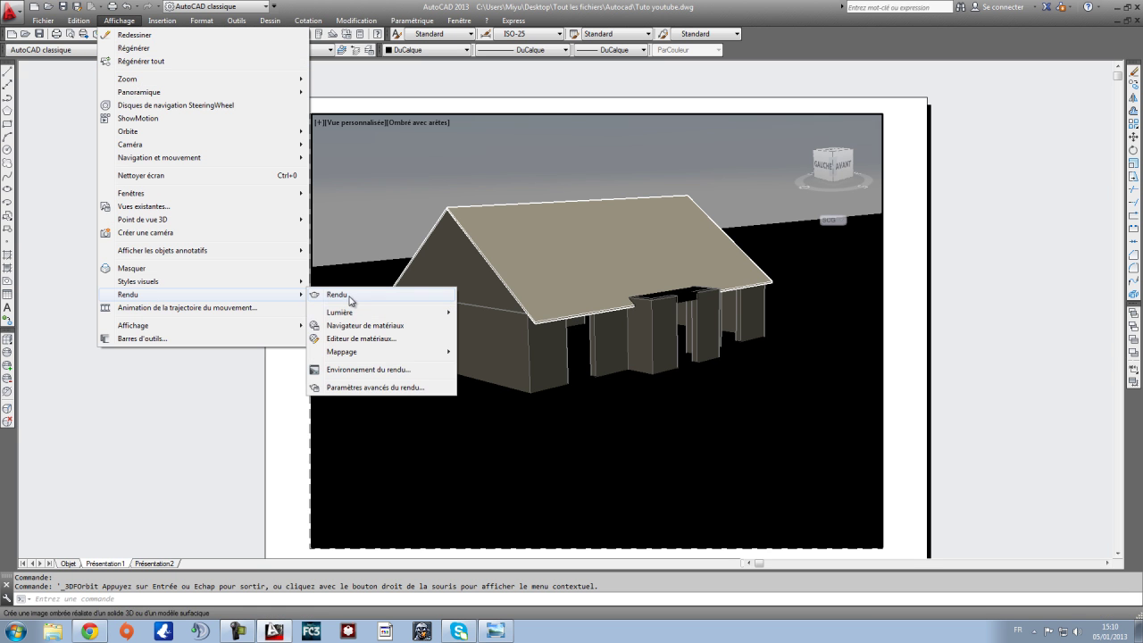
pyautogui.click(383, 296)
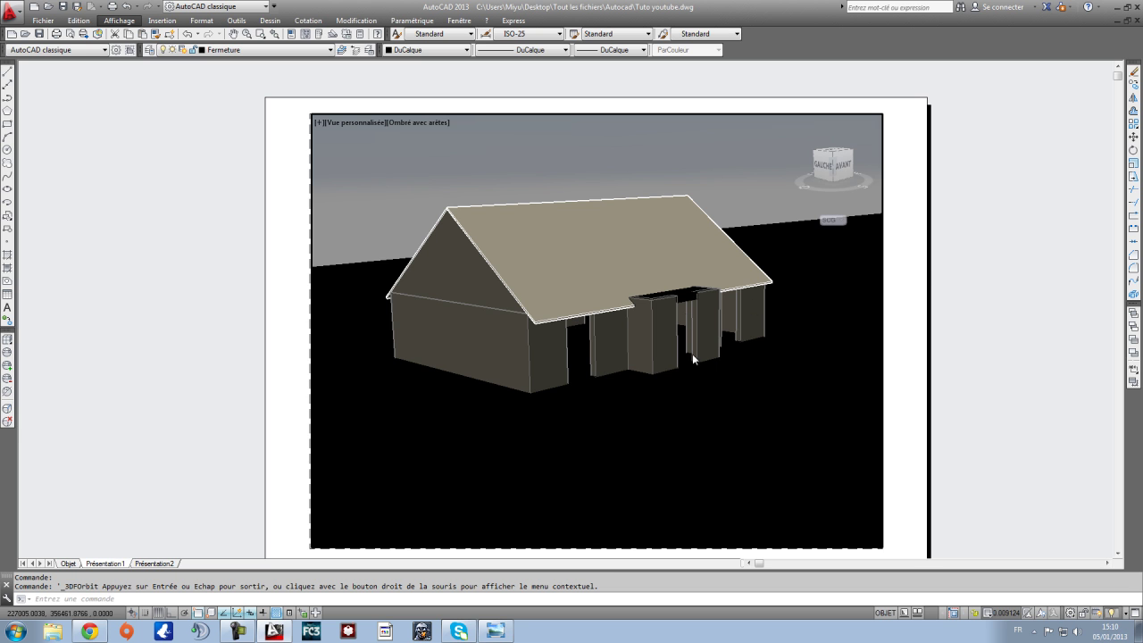
pyautogui.press('Escape')
pyautogui.write('RR')
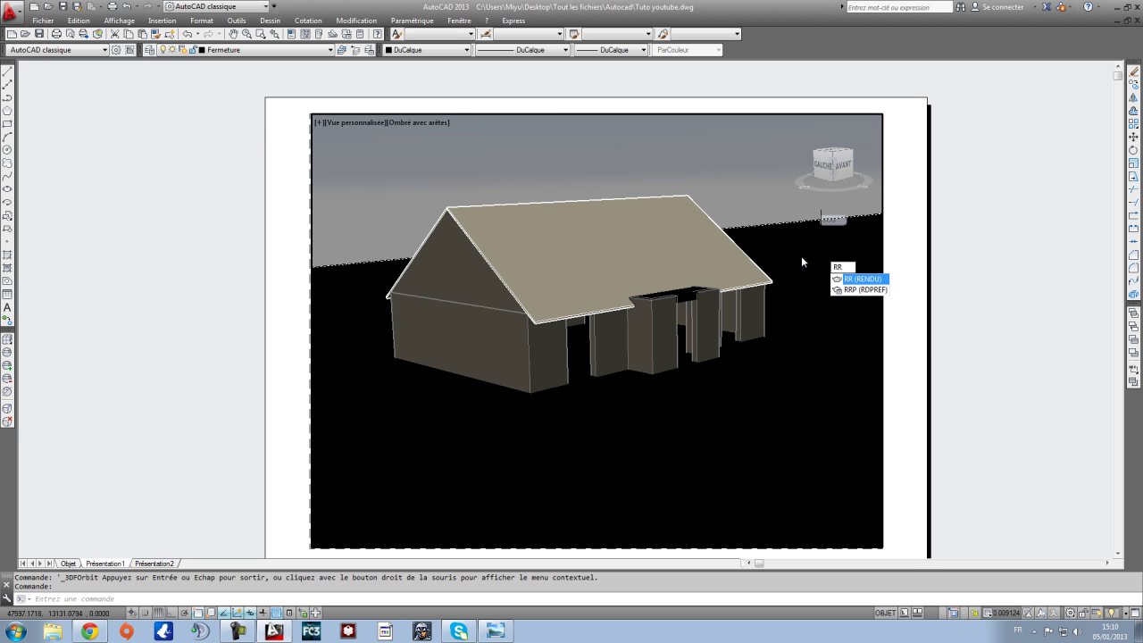
pyautogui.press('Return')
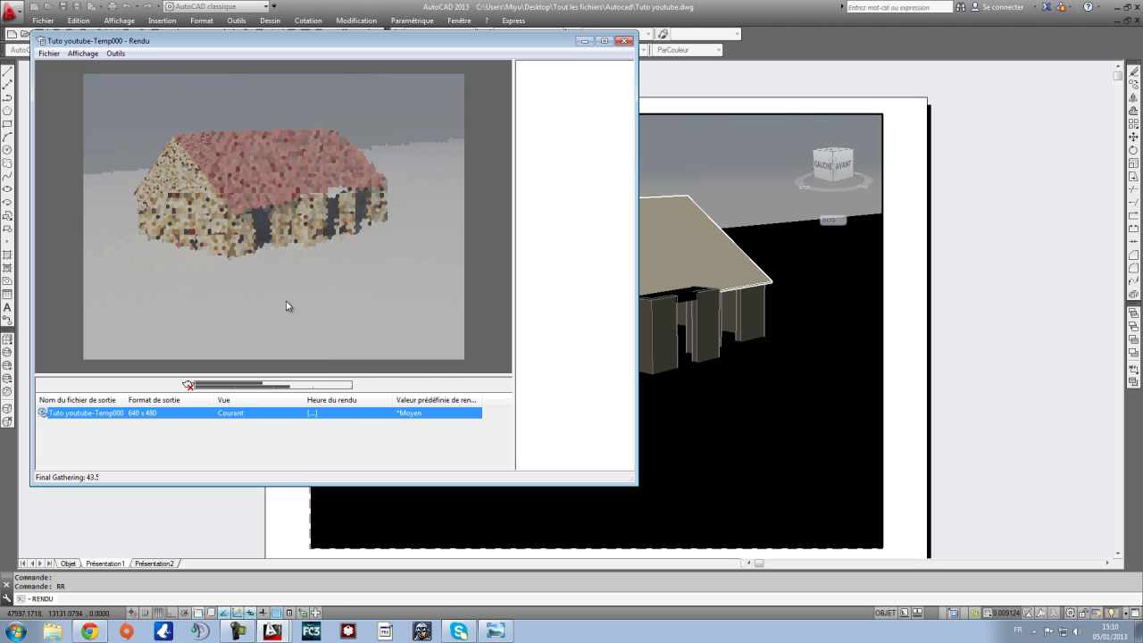
# Step: Examine the stone walls, tiled roof, door openings and ground shadows in the render while it is being calculated
pyautogui.scroll(1, 278, 262)
pyautogui.scroll(-1, 278, 263)
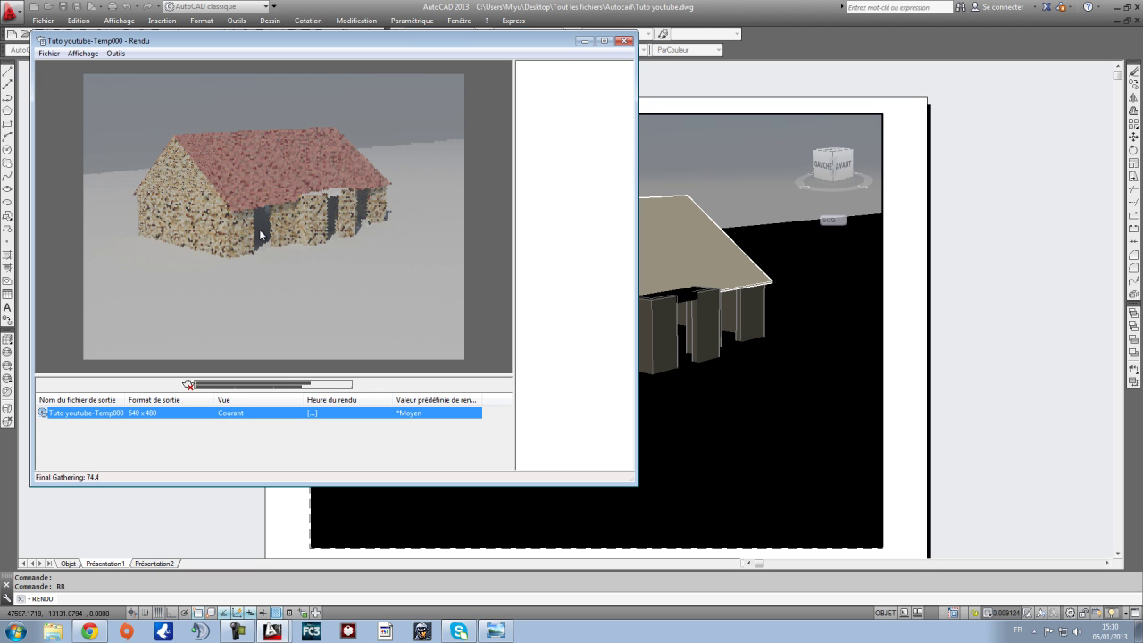
pyautogui.scroll(-1, 316, 129)
pyautogui.scroll(1, 265, 179)
pyautogui.scroll(1, 262, 179)
pyautogui.scroll(-1, 246, 197)
pyautogui.scroll(1, 293, 180)
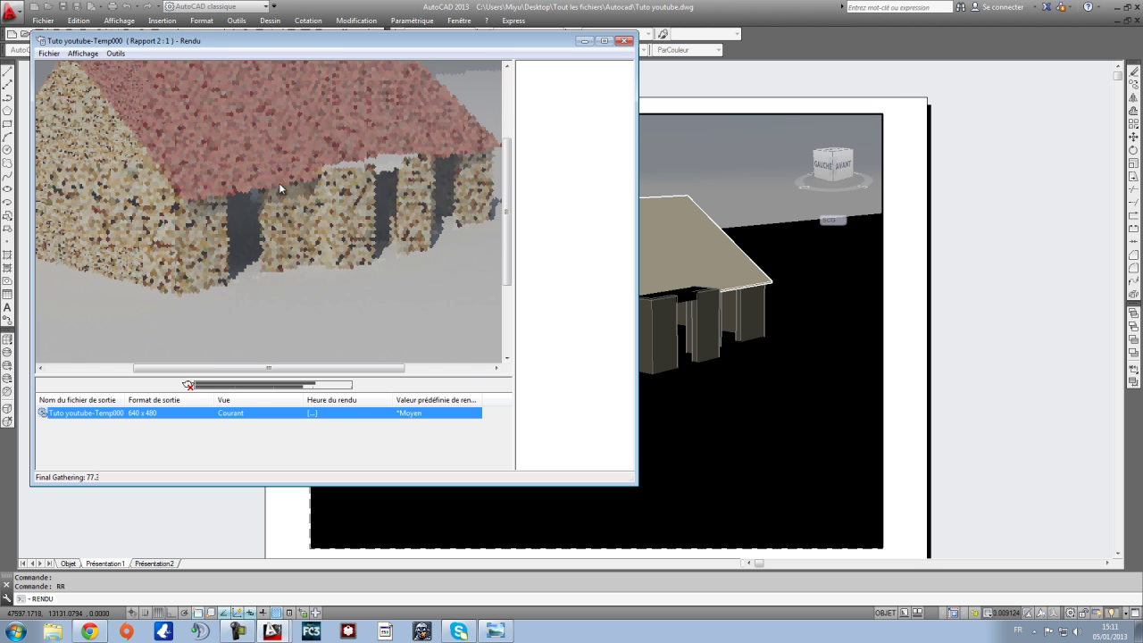
pyautogui.scroll(-1, 279, 182)
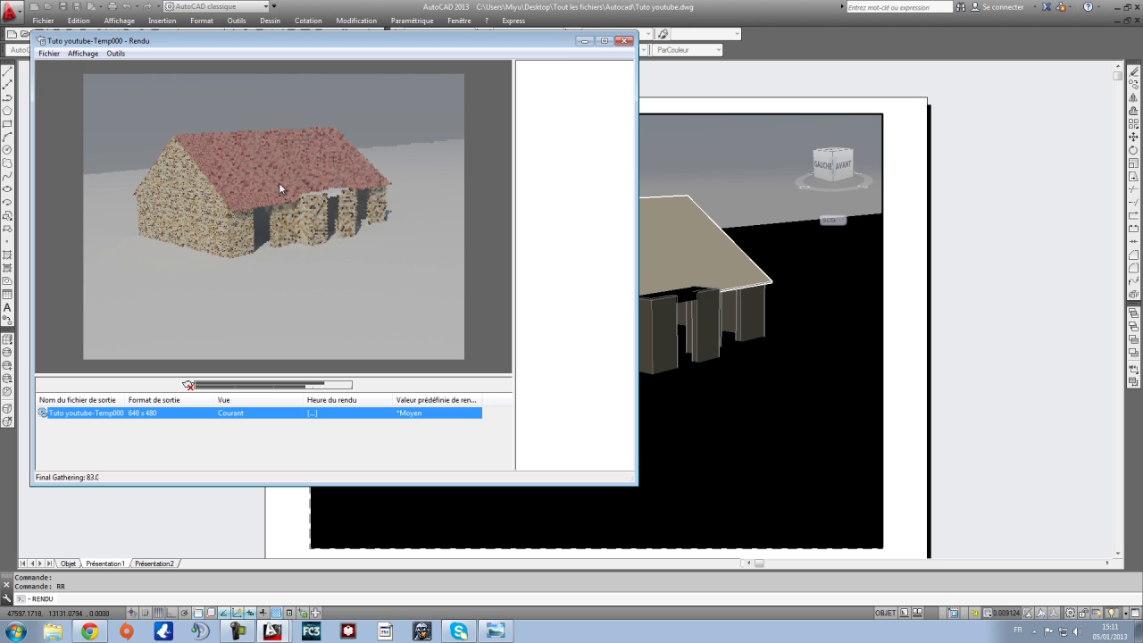
pyautogui.scroll(1, 278, 182)
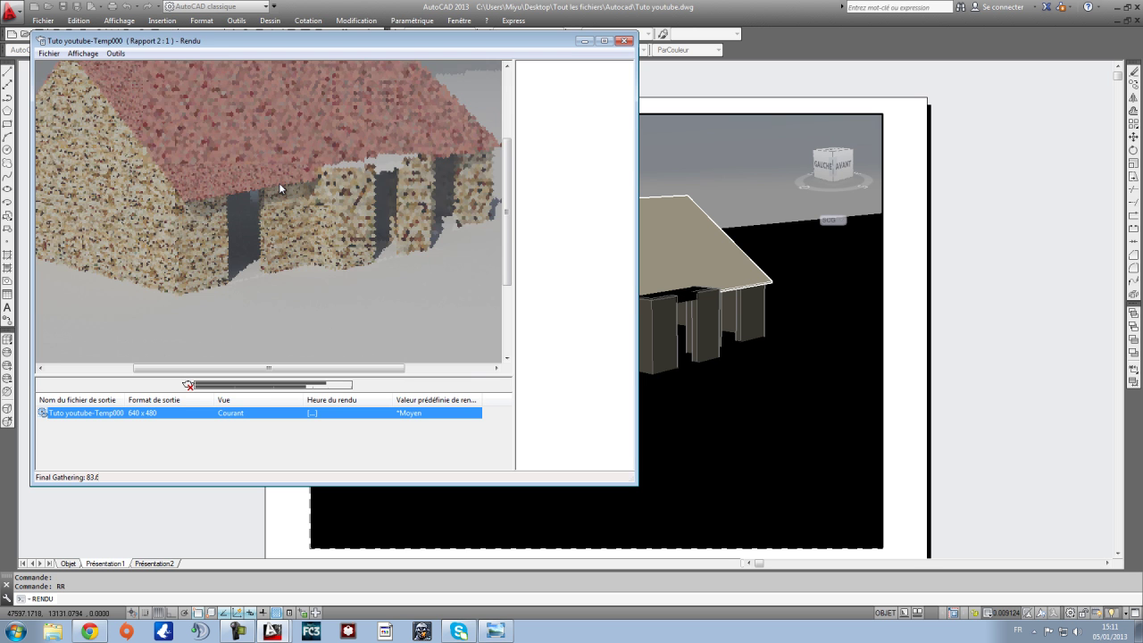
pyautogui.scroll(-1, 279, 182)
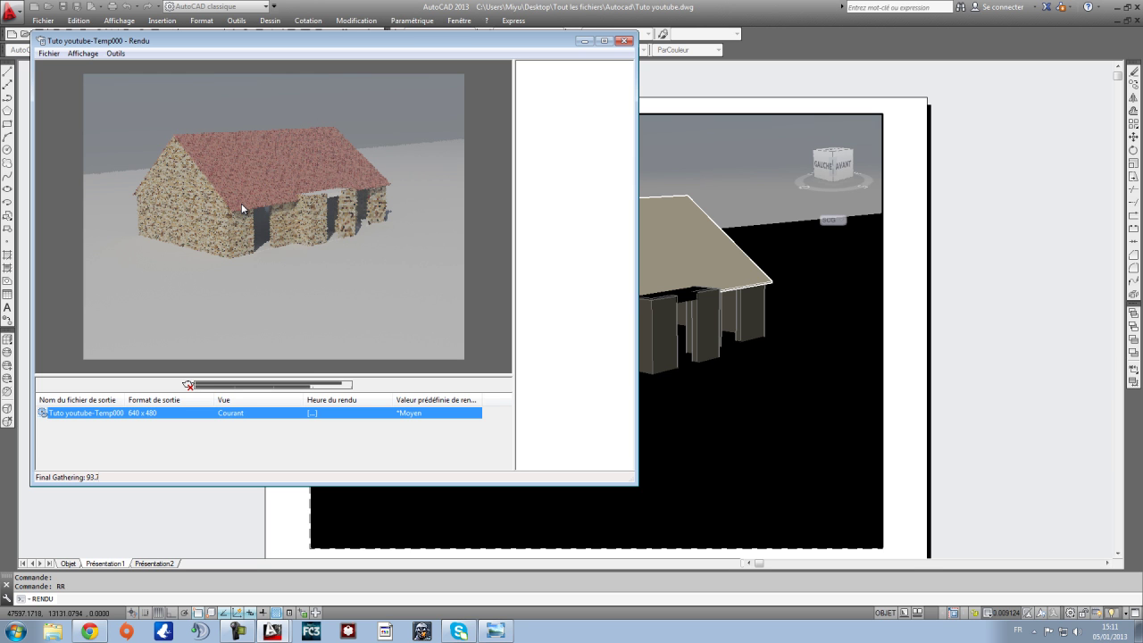
pyautogui.scroll(2, 241, 203)
pyautogui.scroll(-1, 241, 210)
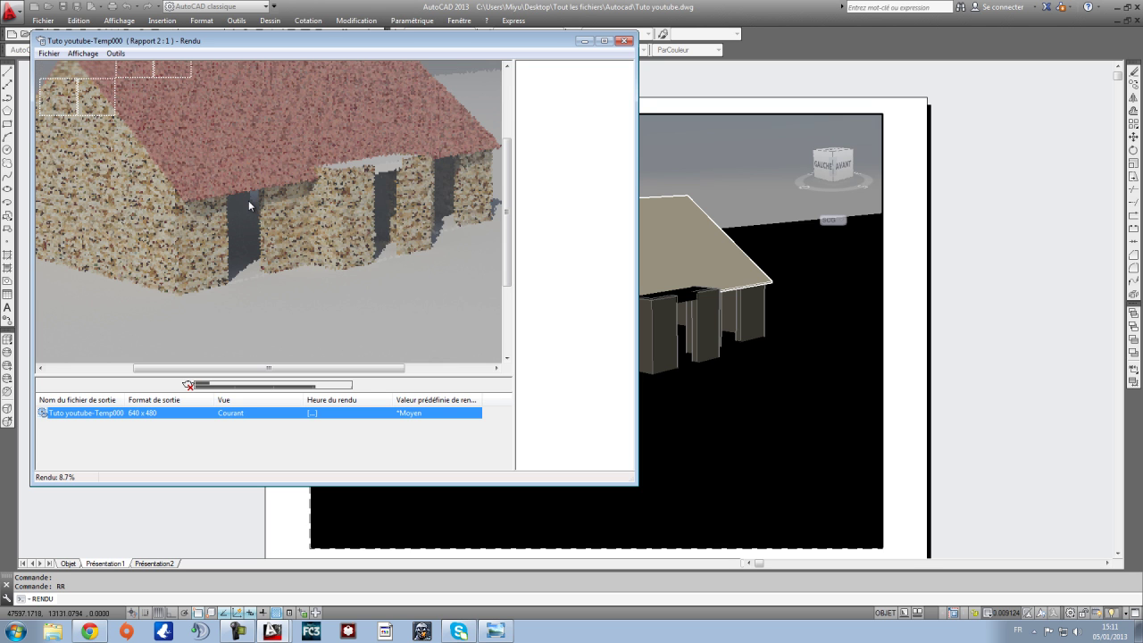
pyautogui.scroll(-2, 248, 200)
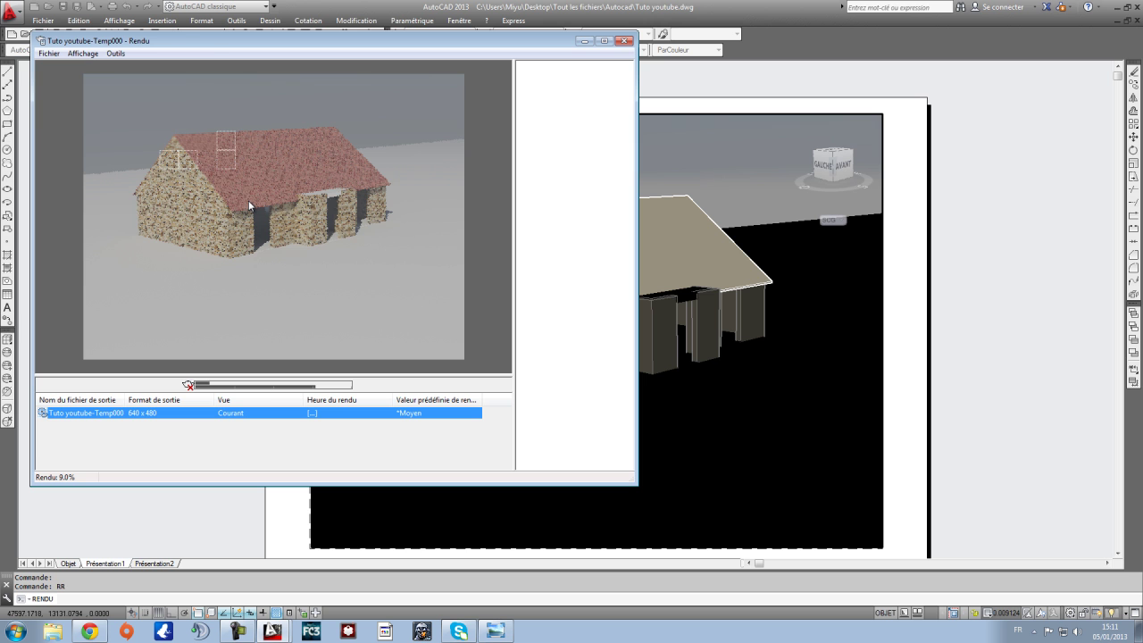
pyautogui.scroll(2, 248, 201)
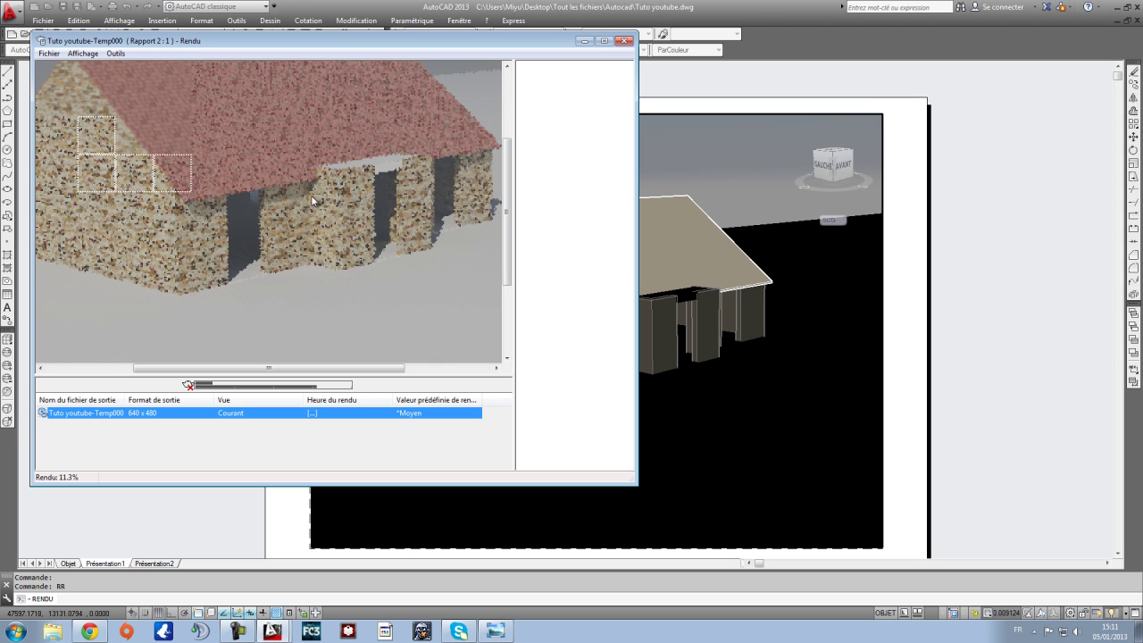
pyautogui.click(143, 414)
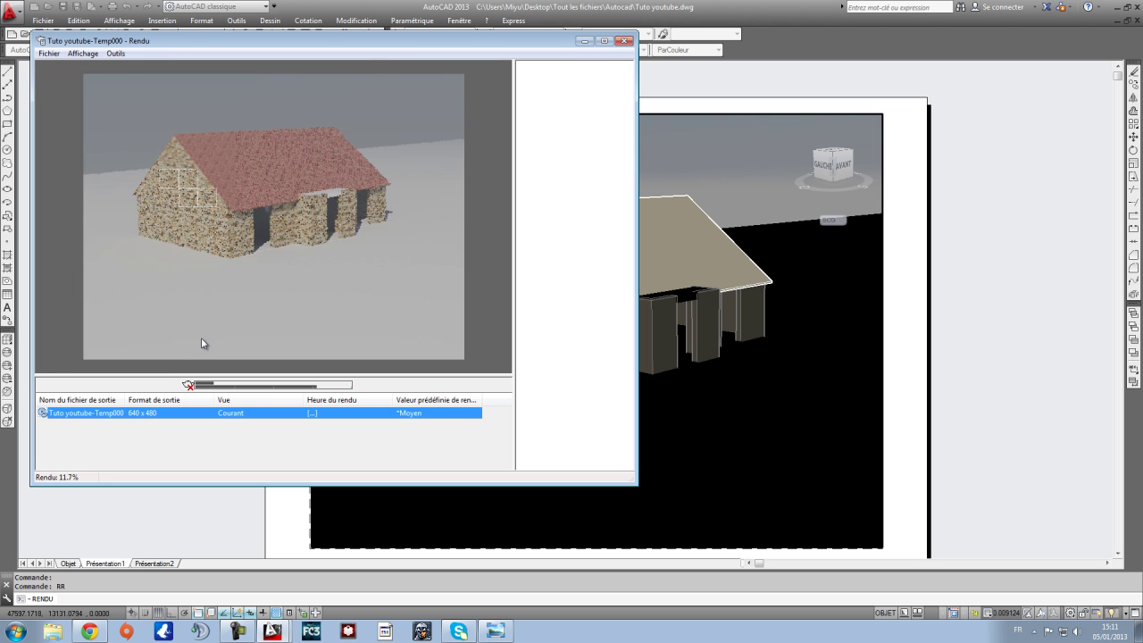
pyautogui.scroll(2, 635, 247)
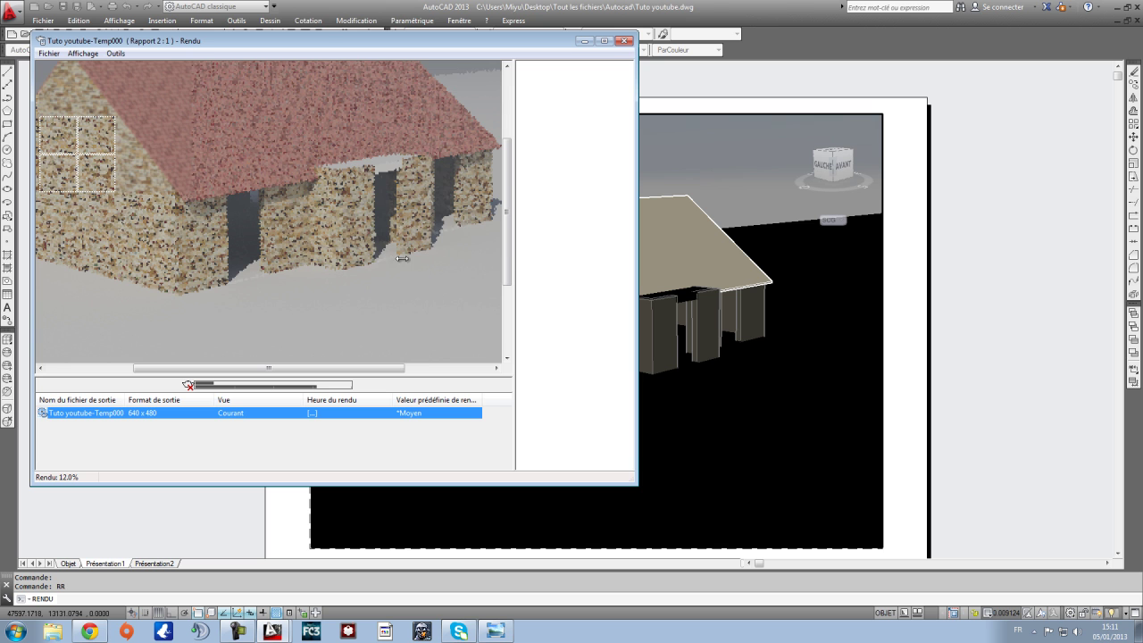
pyautogui.scroll(-2, 351, 265)
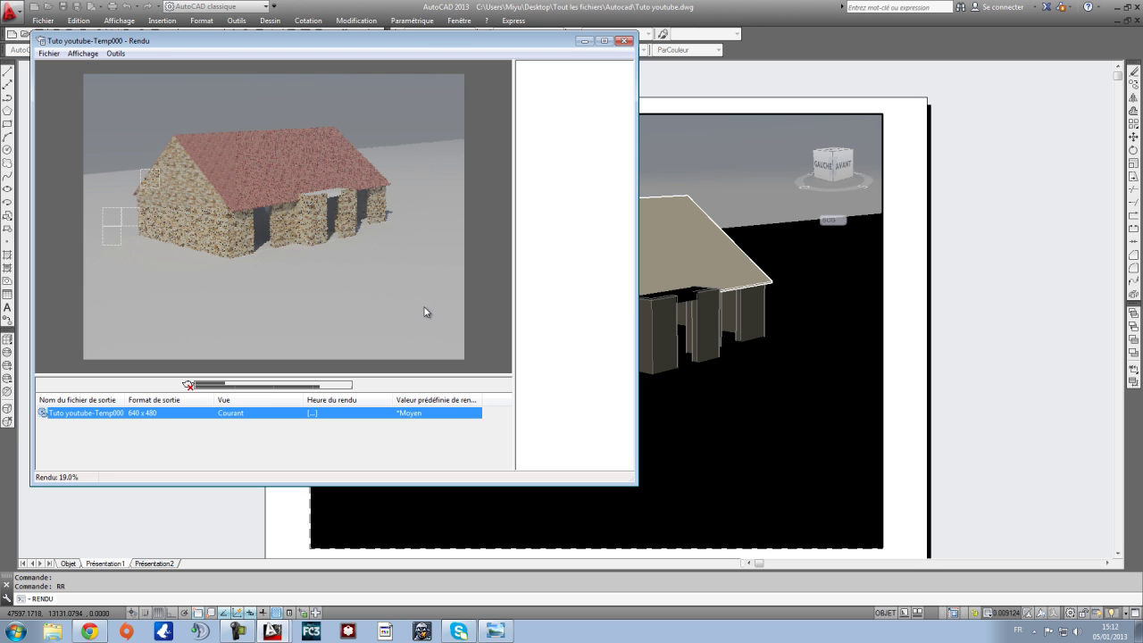
pyautogui.scroll(2, 323, 277)
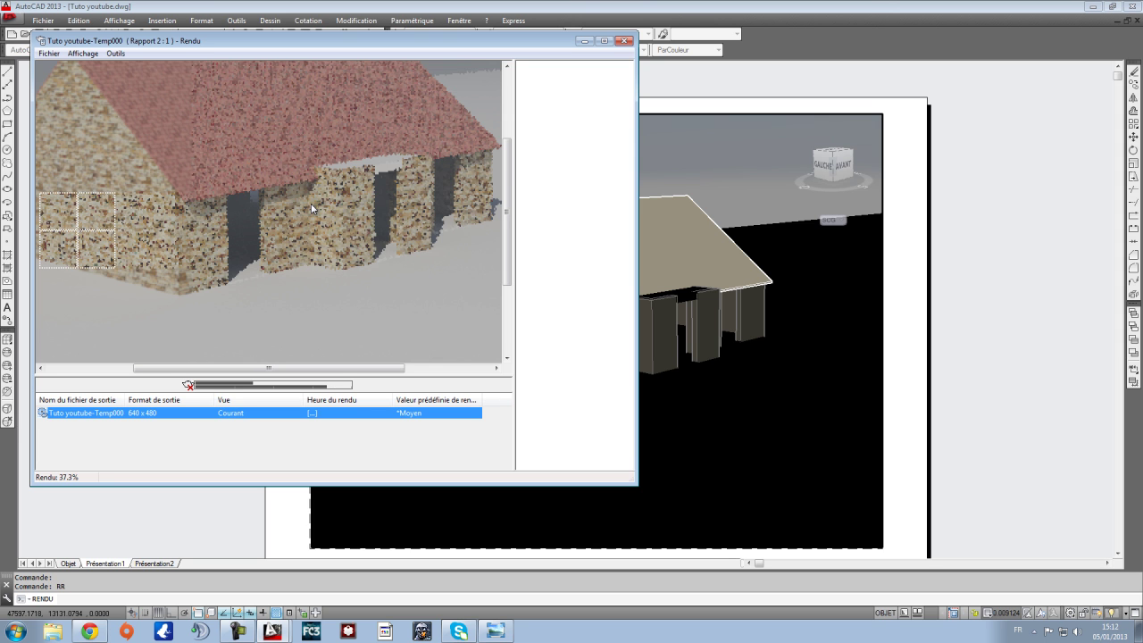
pyautogui.scroll(-1, 153, 134)
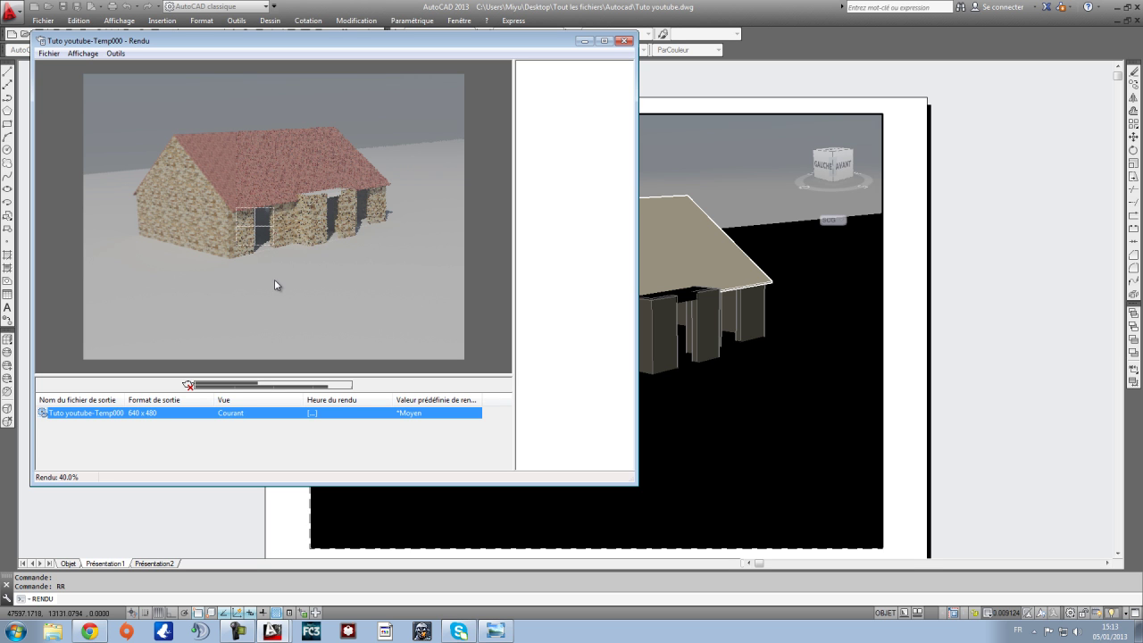
pyautogui.scroll(2, 275, 283)
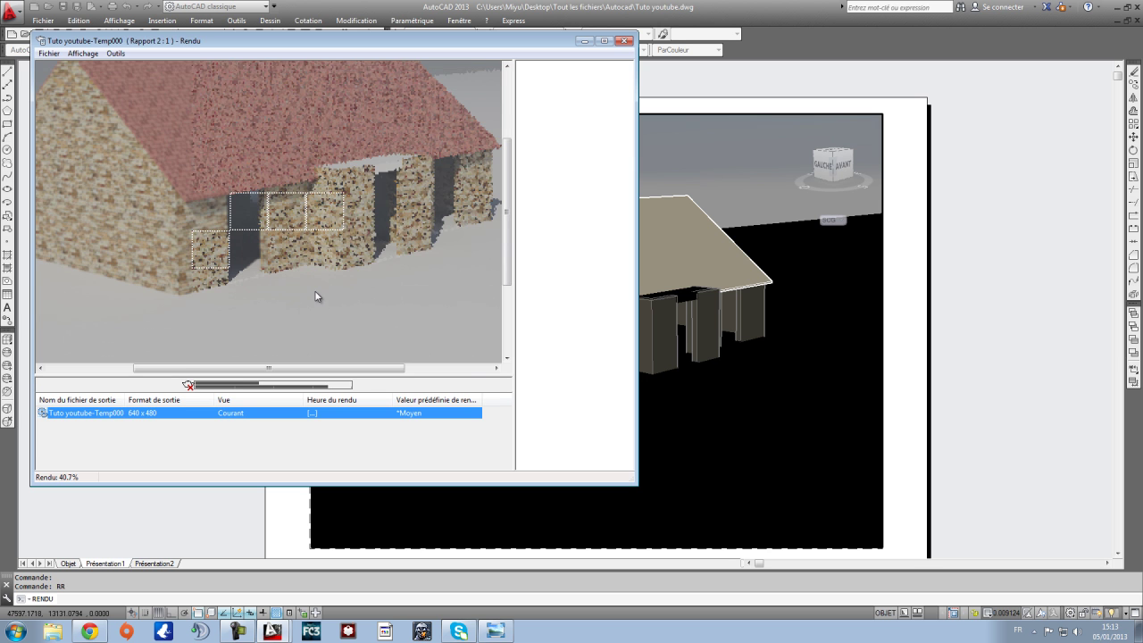
pyautogui.scroll(-2, 413, 253)
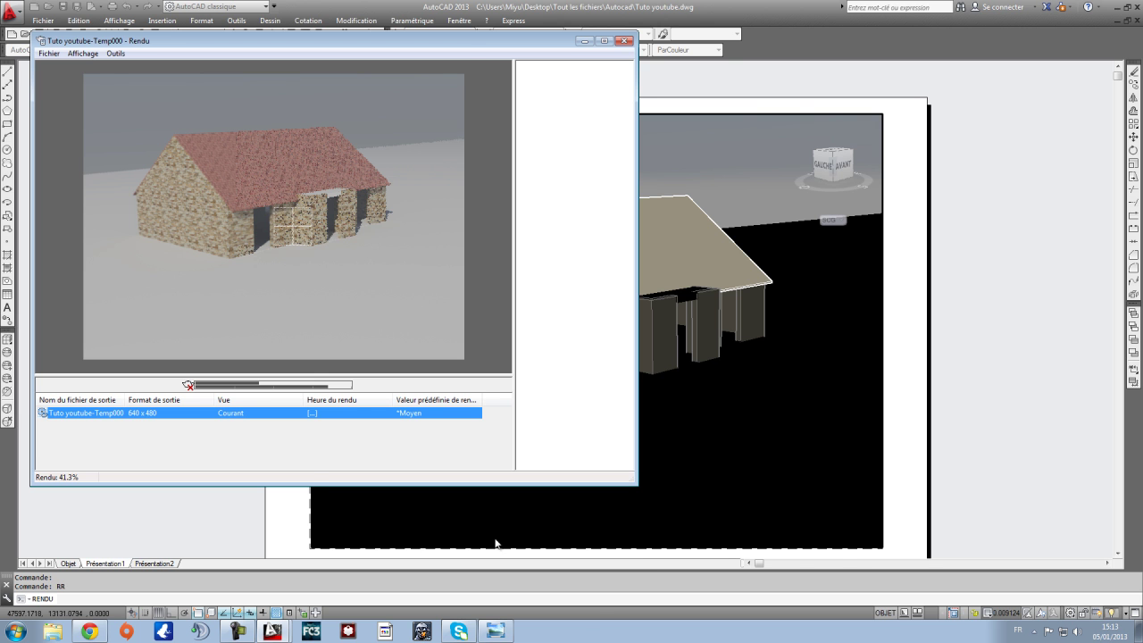
# Step: Switch to Windows Photo Viewer and look over the upper-floor plan of the house, down to the mezzanine window
pyautogui.click(500, 634)
pyautogui.scroll(-3, 546, 475)
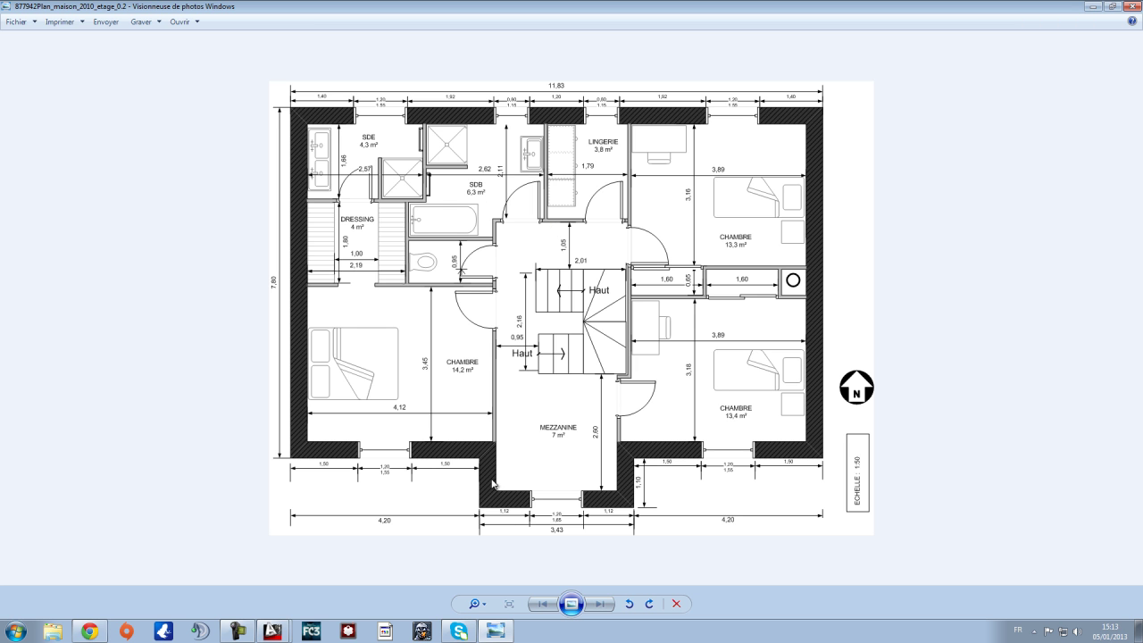
pyautogui.scroll(1, 501, 466)
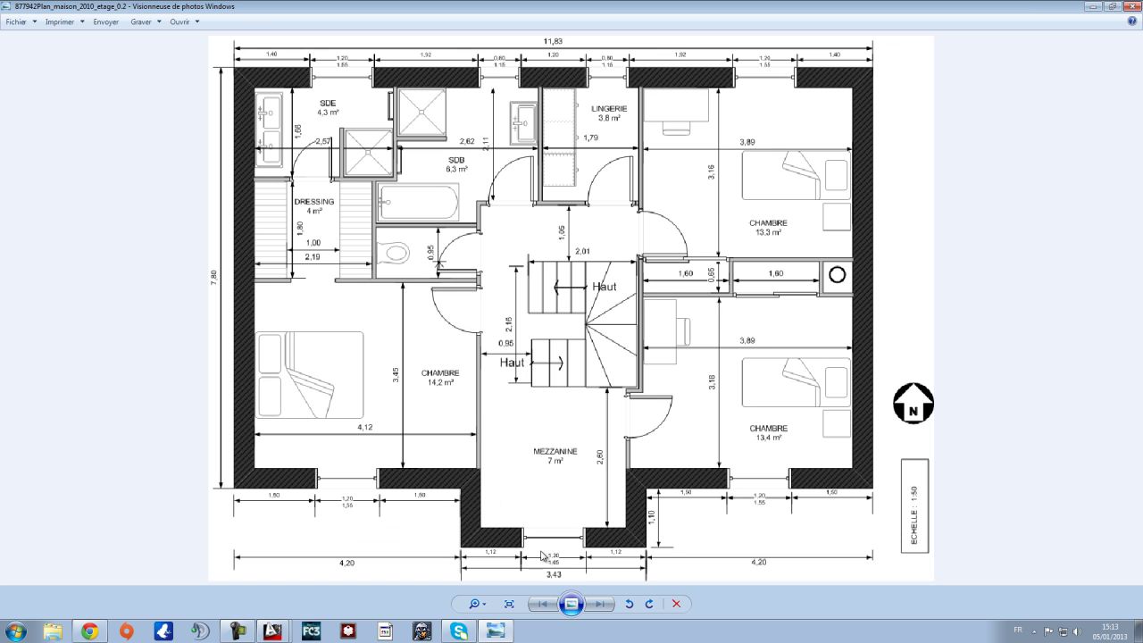
# Step: Switch back to the AutoCAD render window and check the whole house image at reduced and normal scale
pyautogui.click(273, 631)
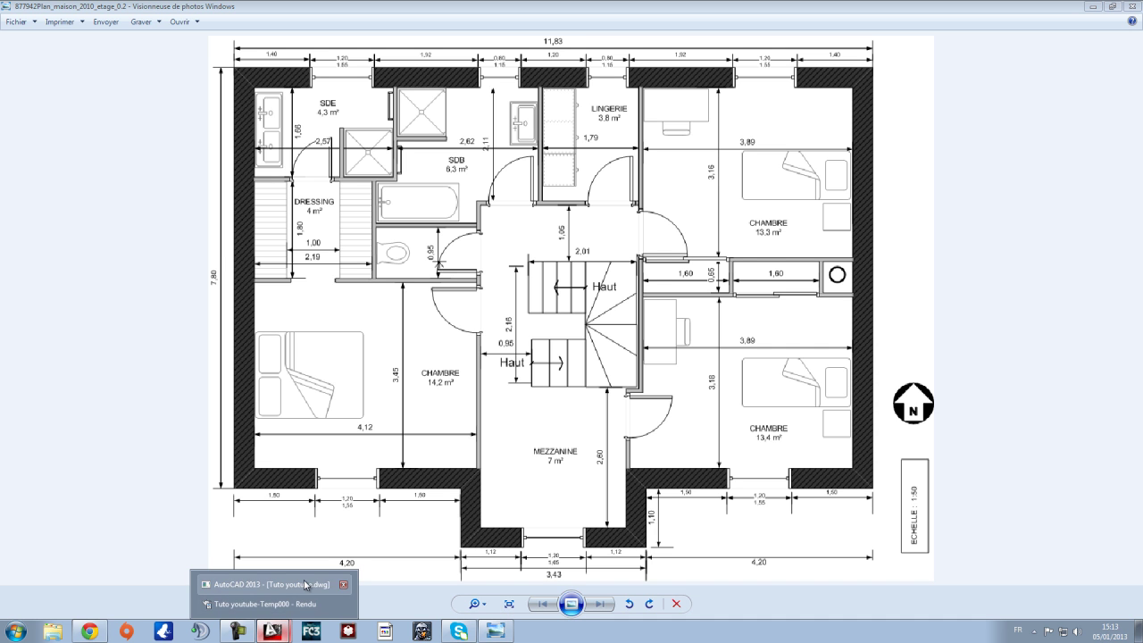
pyautogui.click(304, 605)
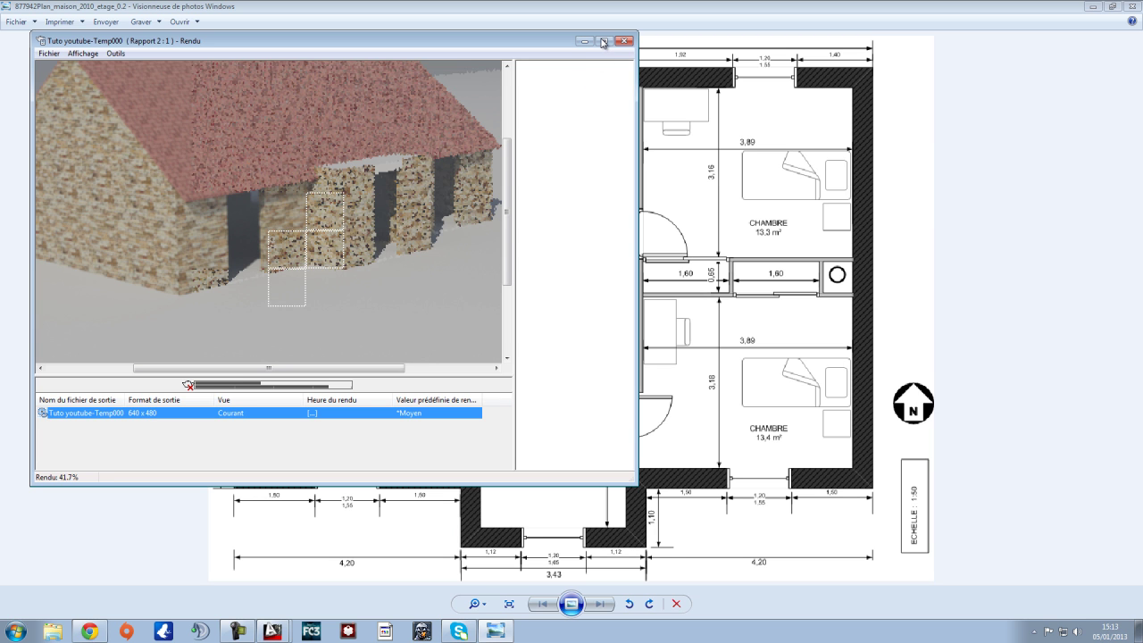
pyautogui.scroll(-1, 411, 188)
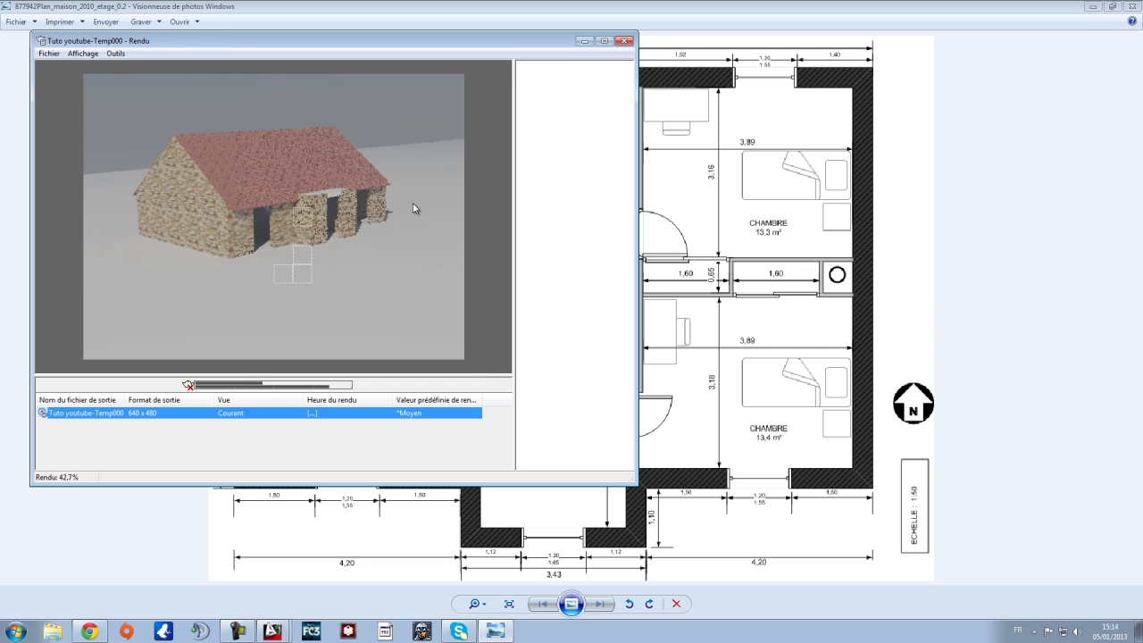
pyautogui.scroll(-1, 413, 203)
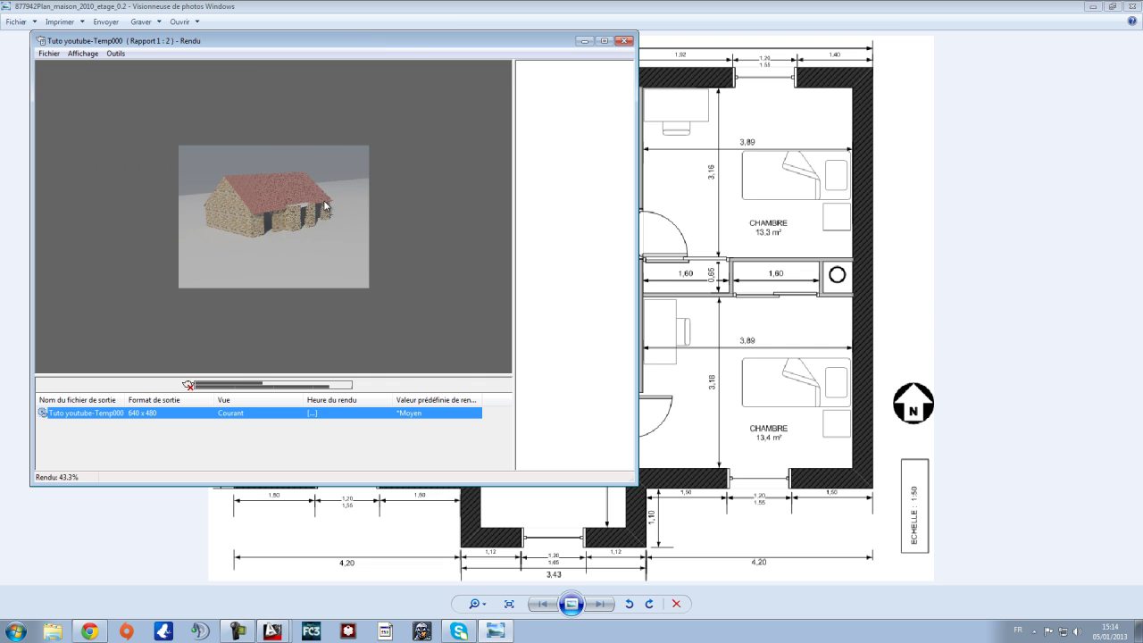
pyautogui.scroll(1, 323, 207)
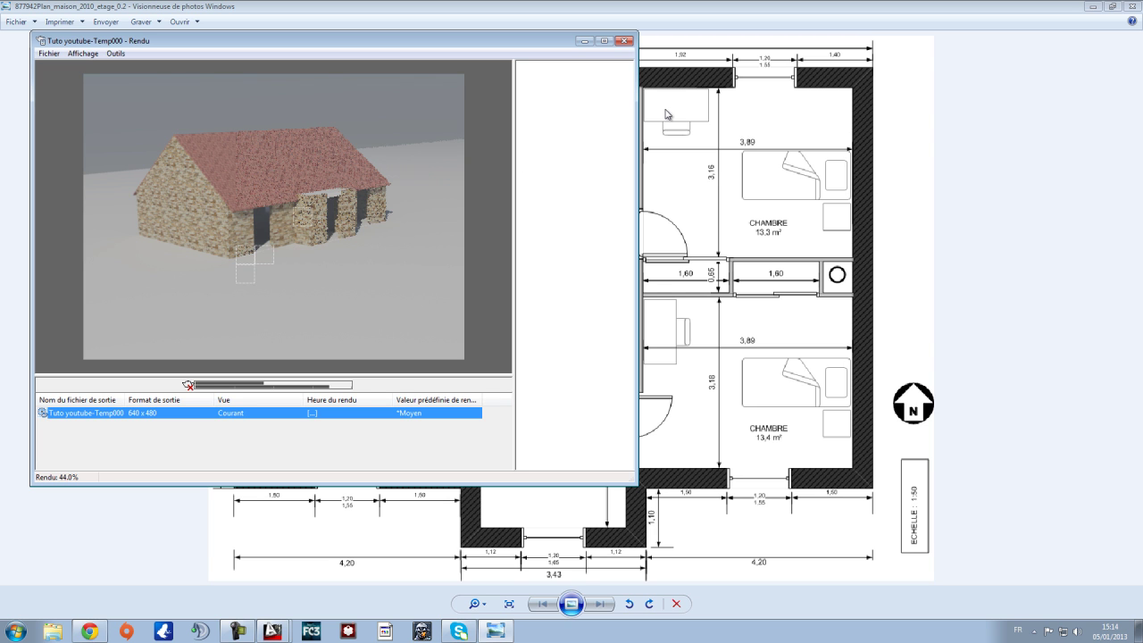